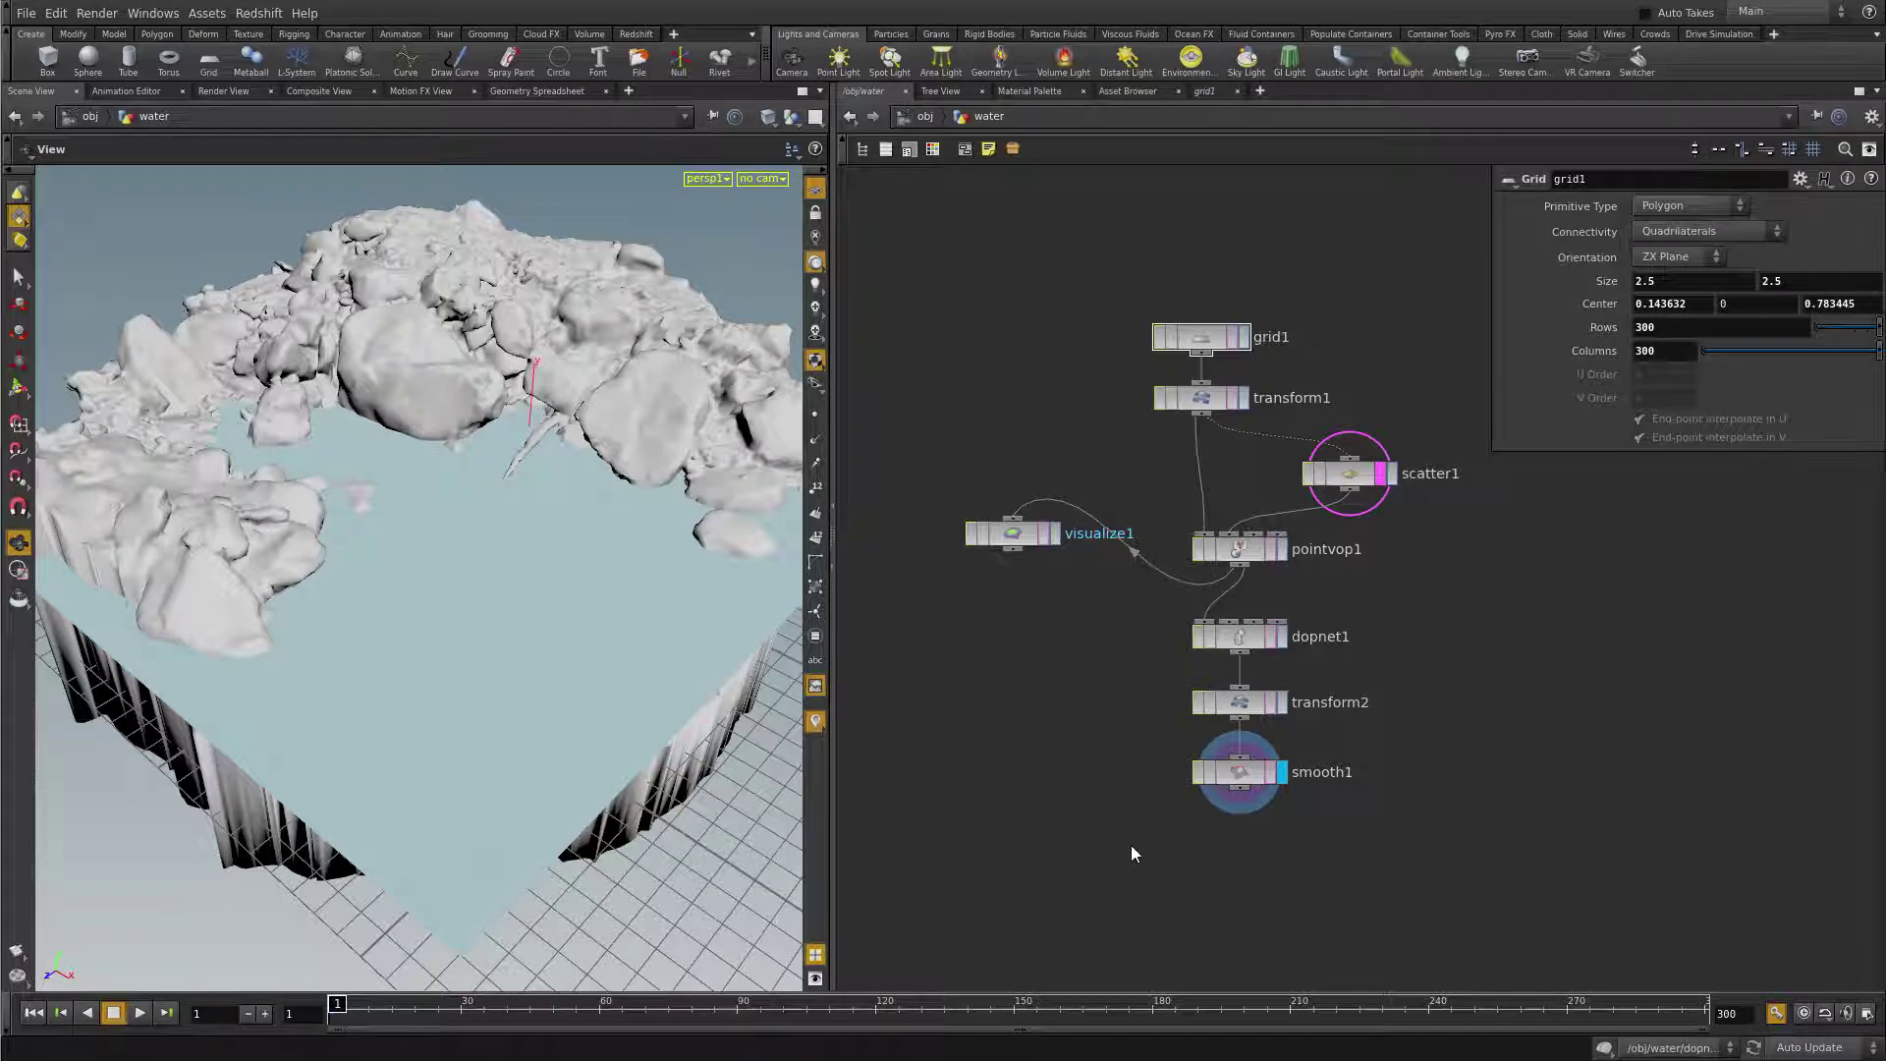
- Review the network inside pointvop1 and the ripple solver and ripple object settings inside dopnet1
click(1242, 551)
double_click(1241, 554)
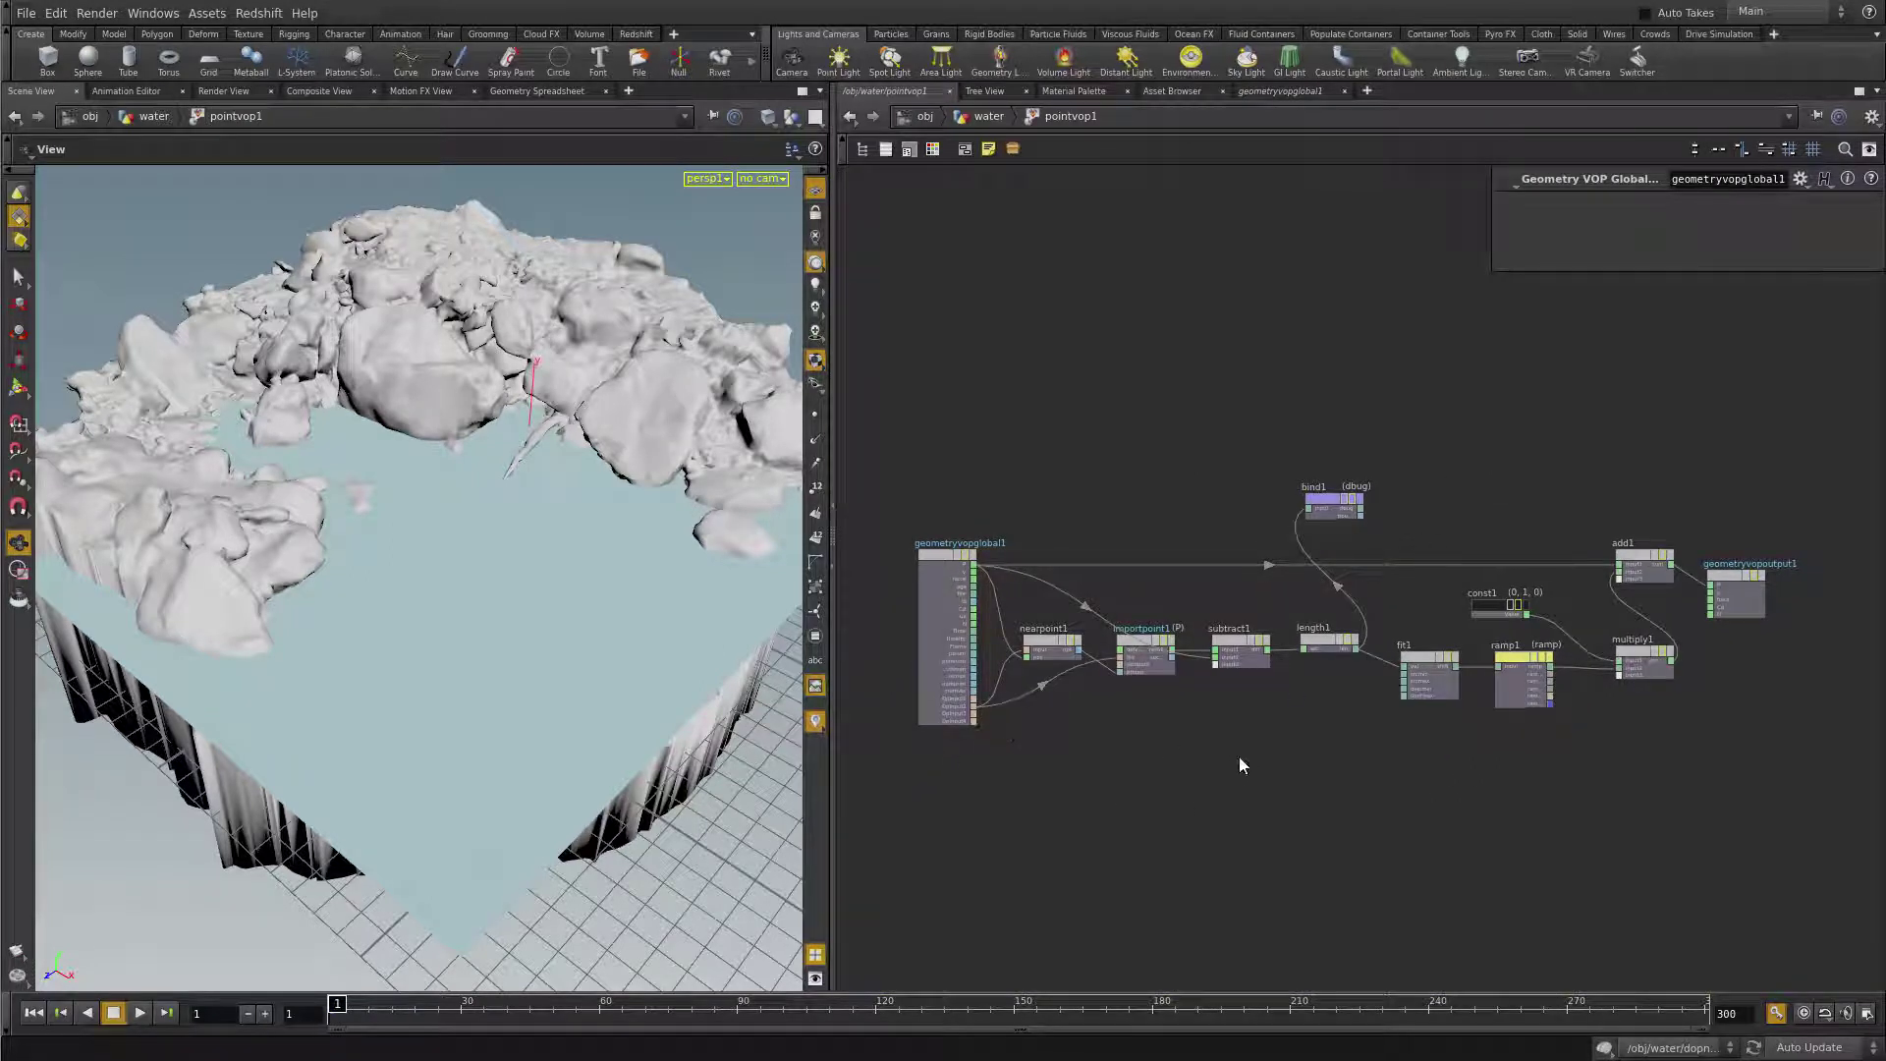
key(u)
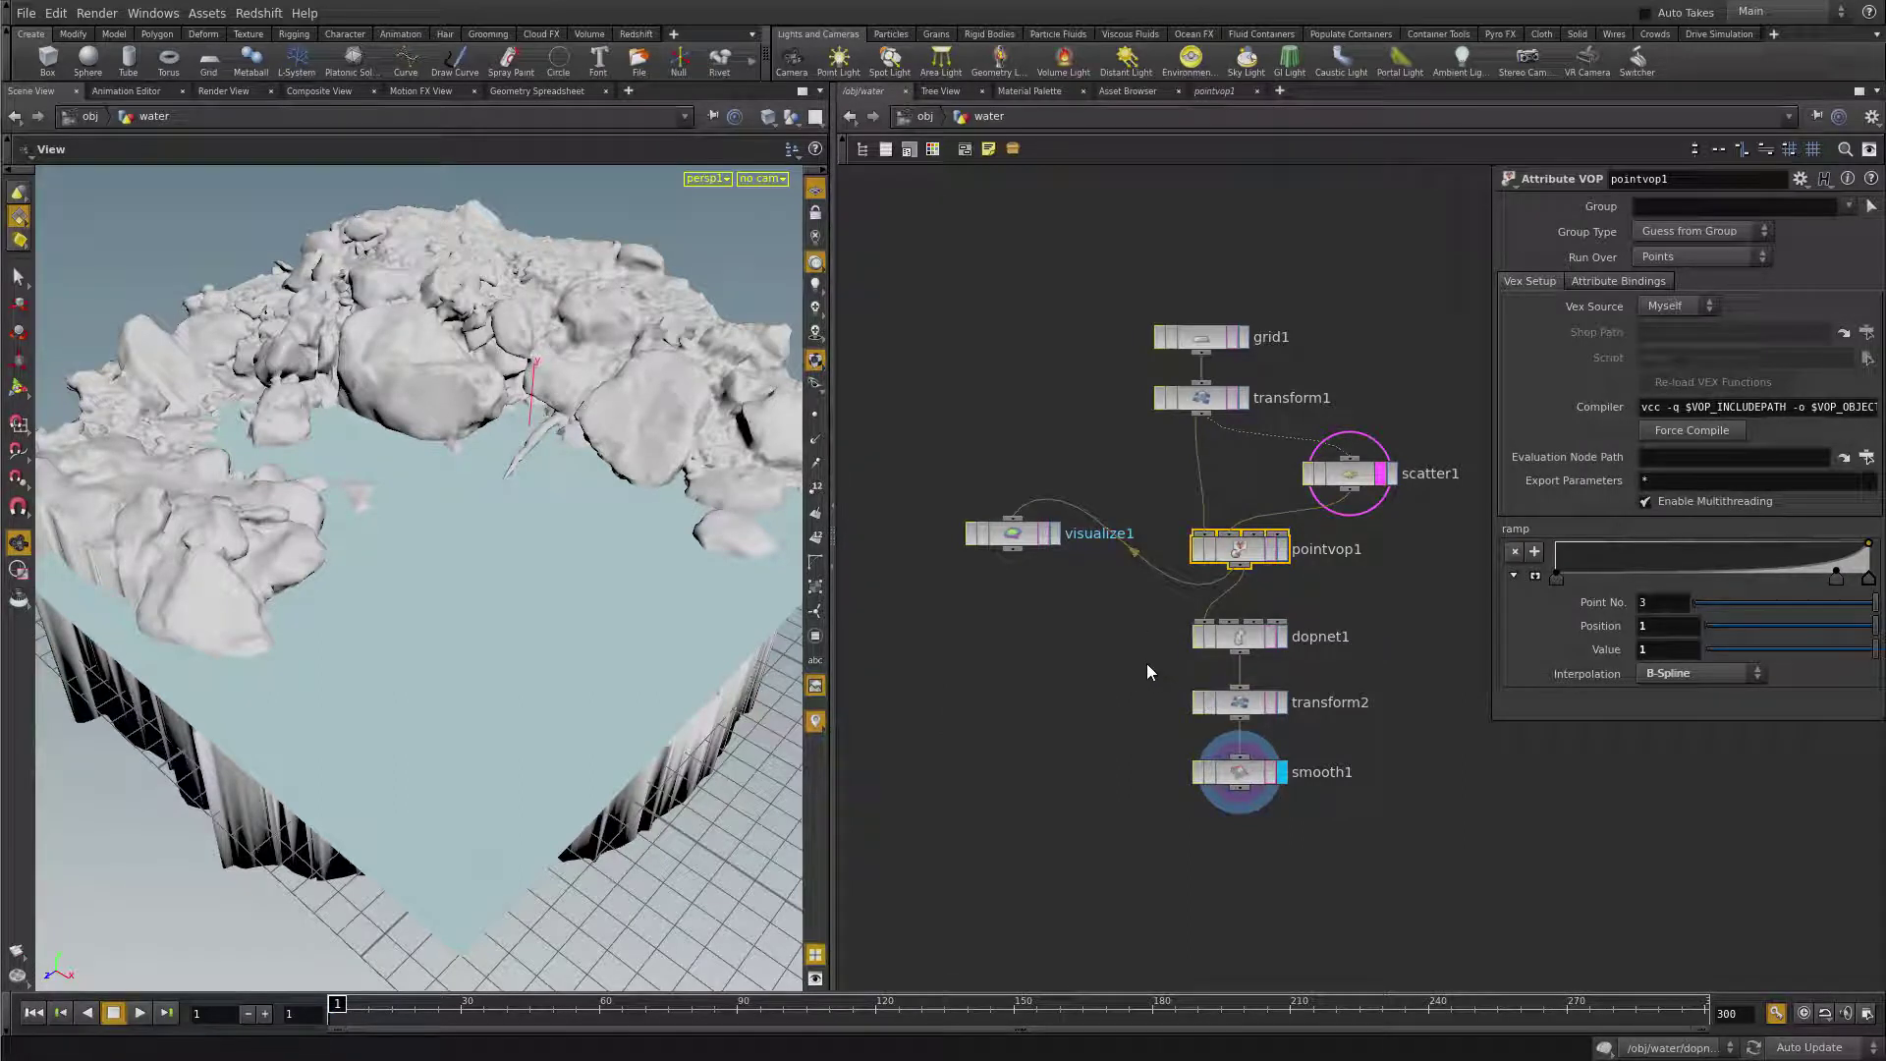
double_click(1244, 637)
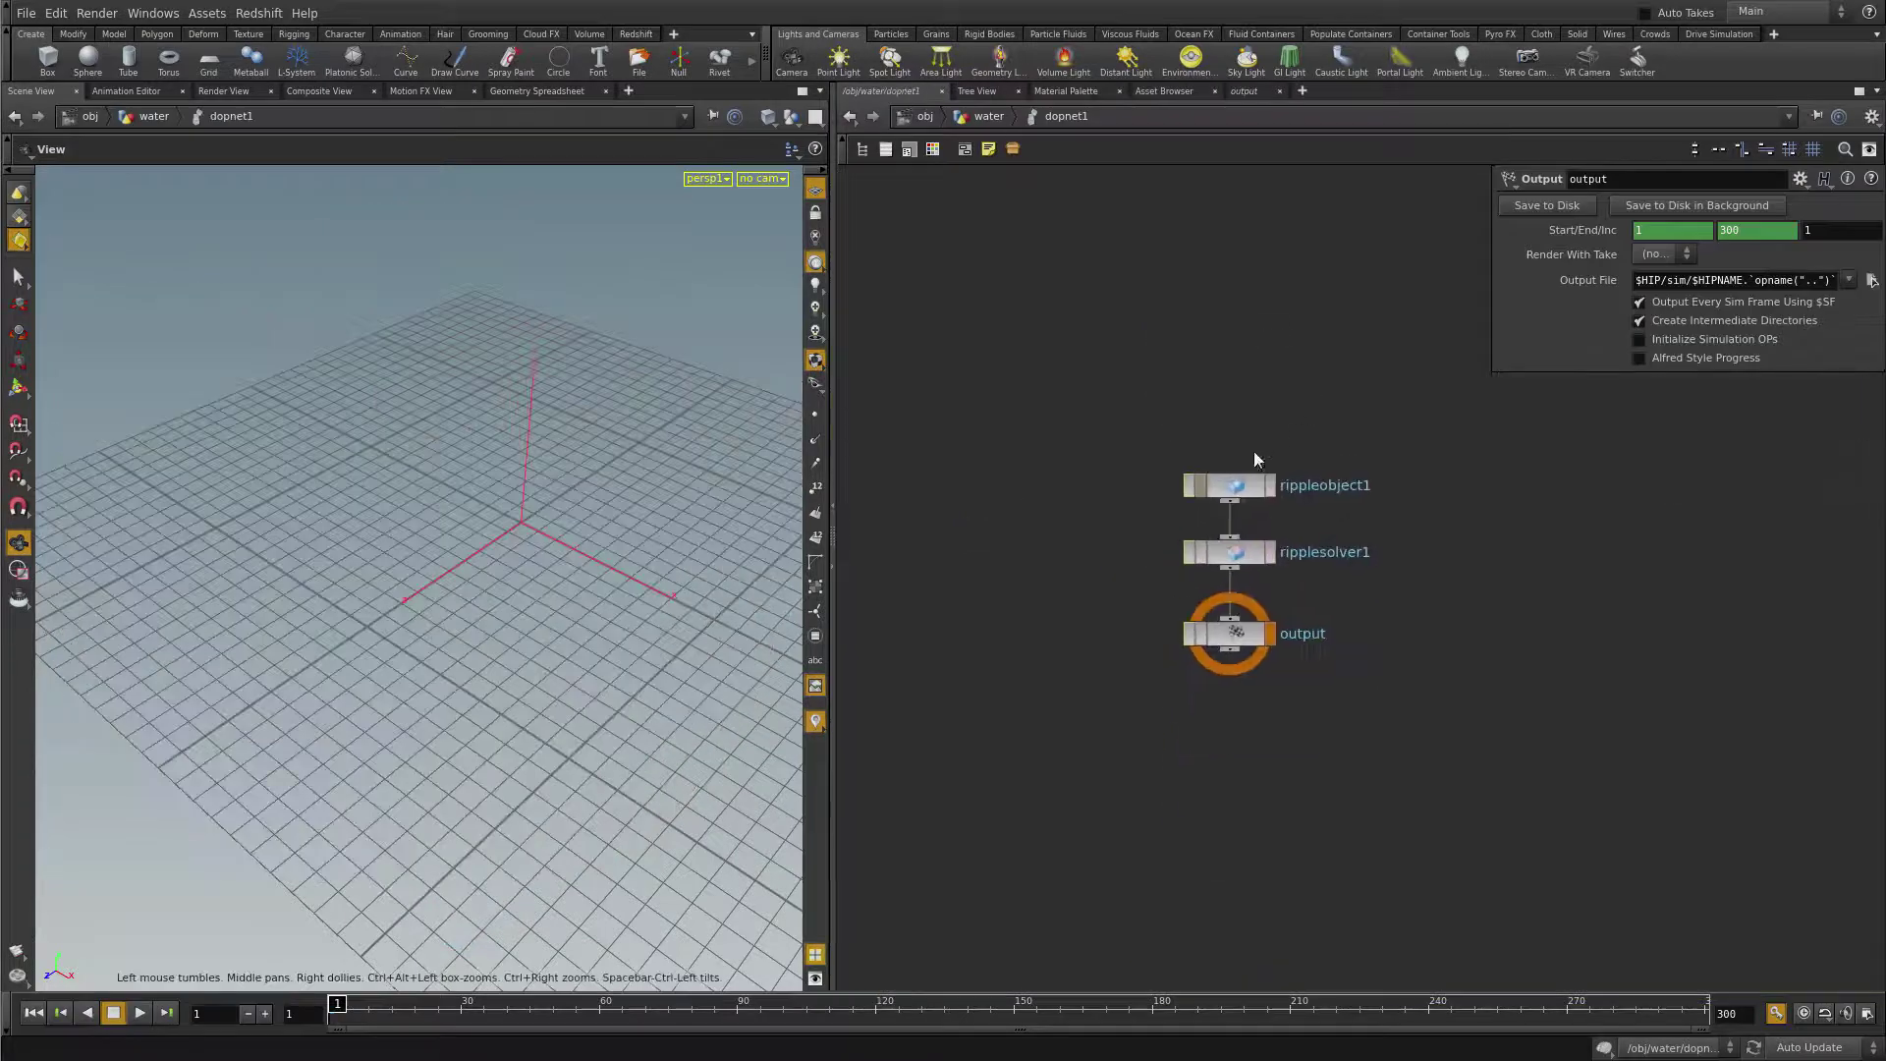
click(1245, 556)
click(1249, 490)
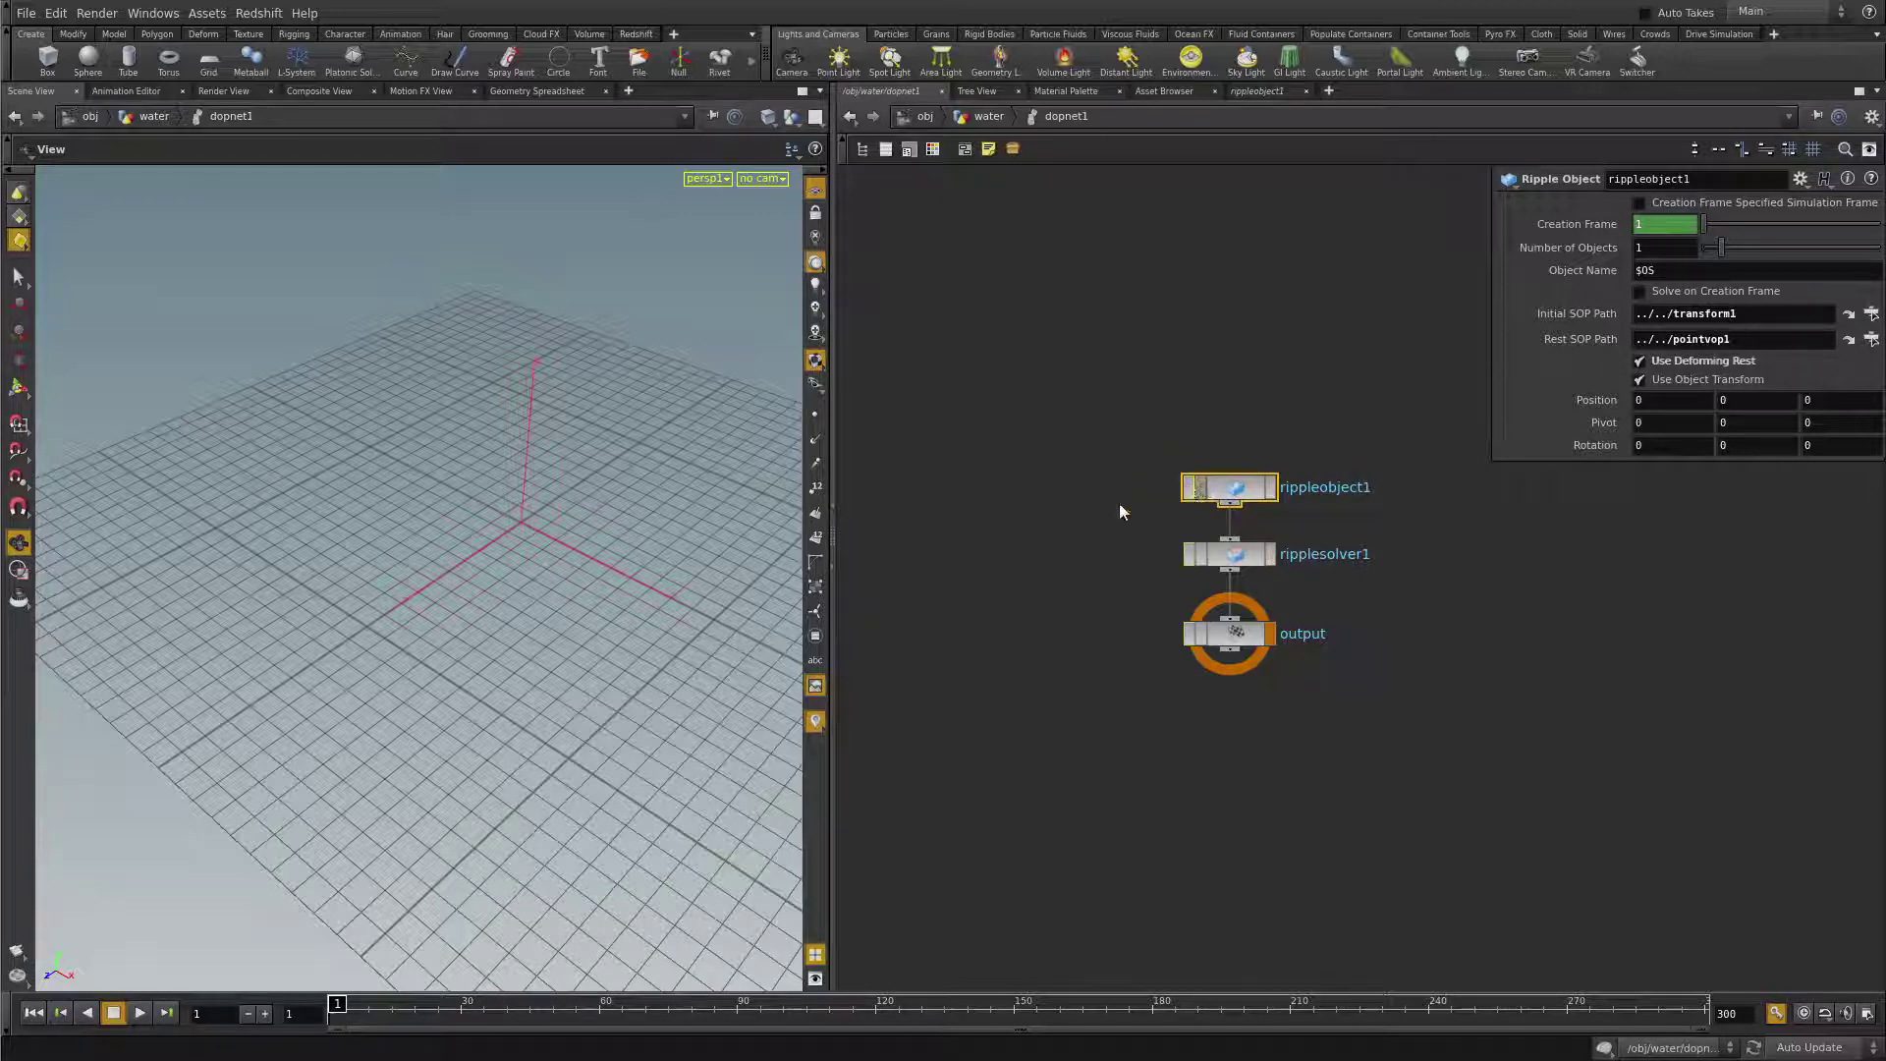
- Inspect the simulated Geometry data of rippleobject1 in the geometry spreadsheet and return to the water network
click(530, 88)
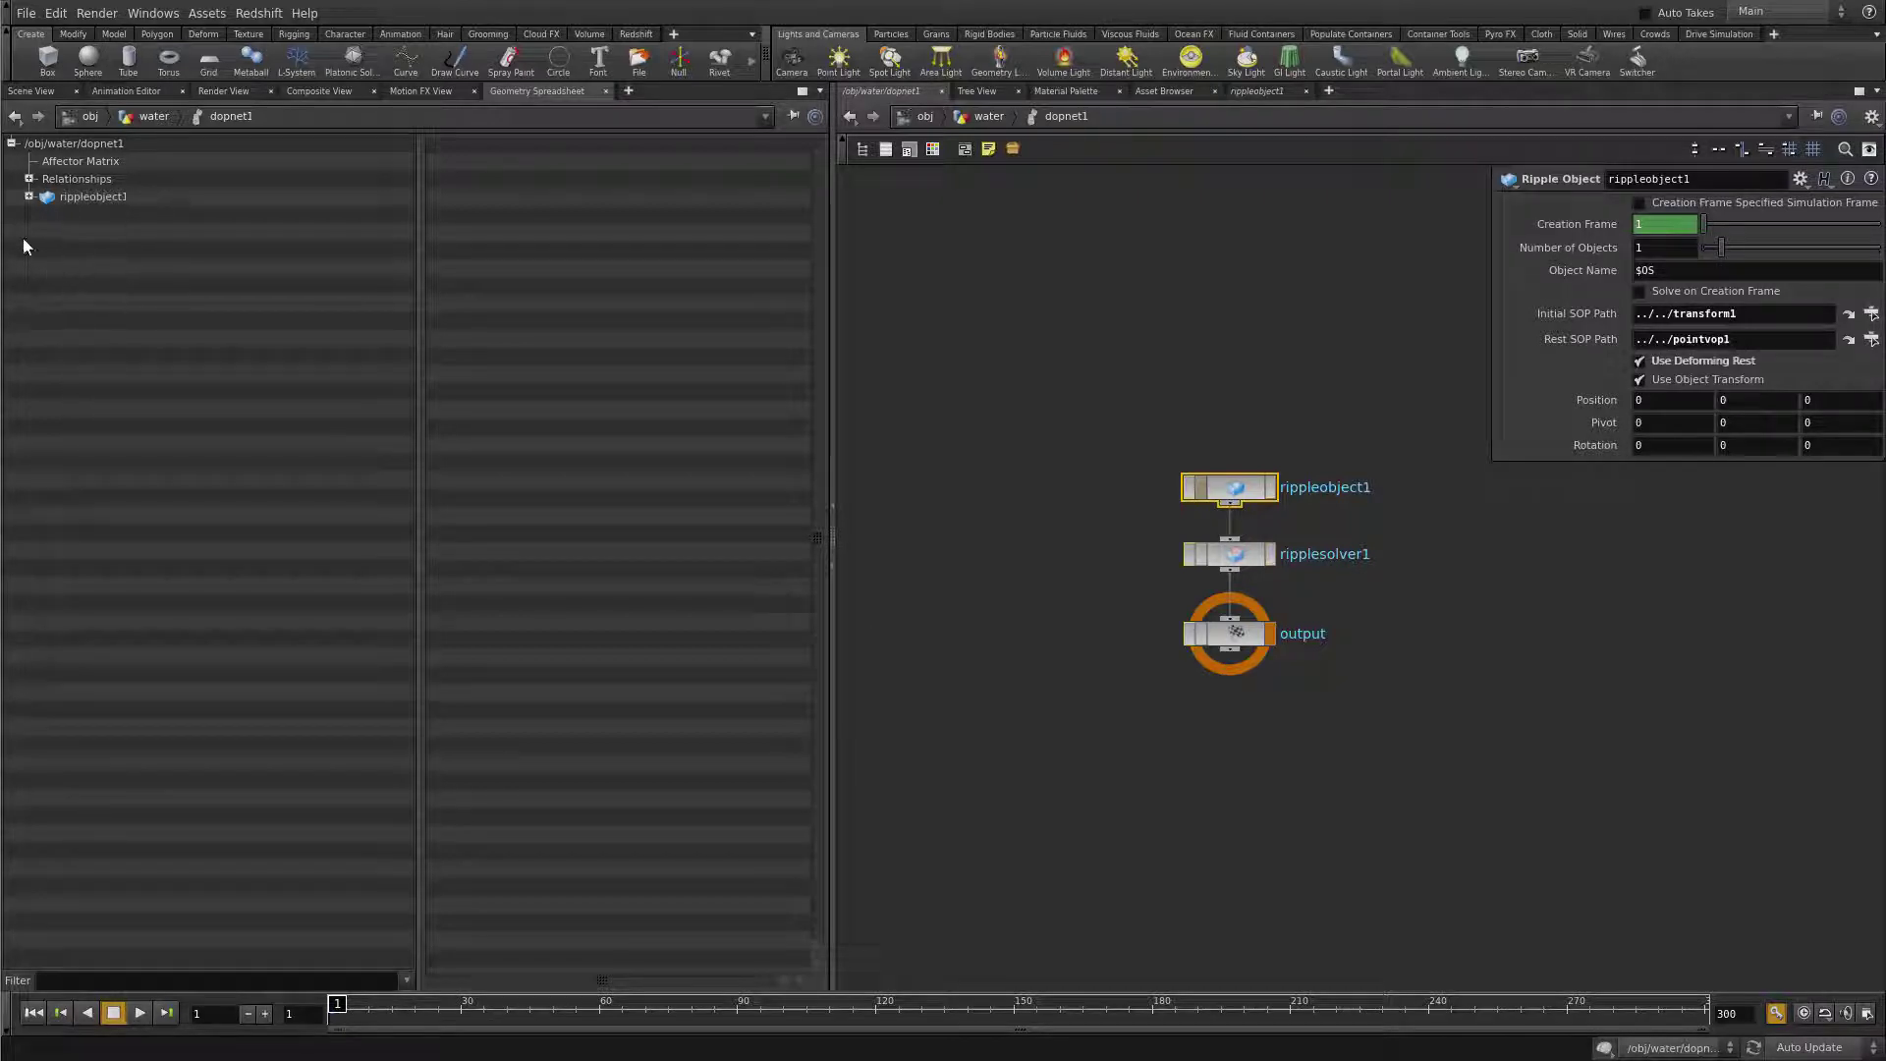
click(28, 197)
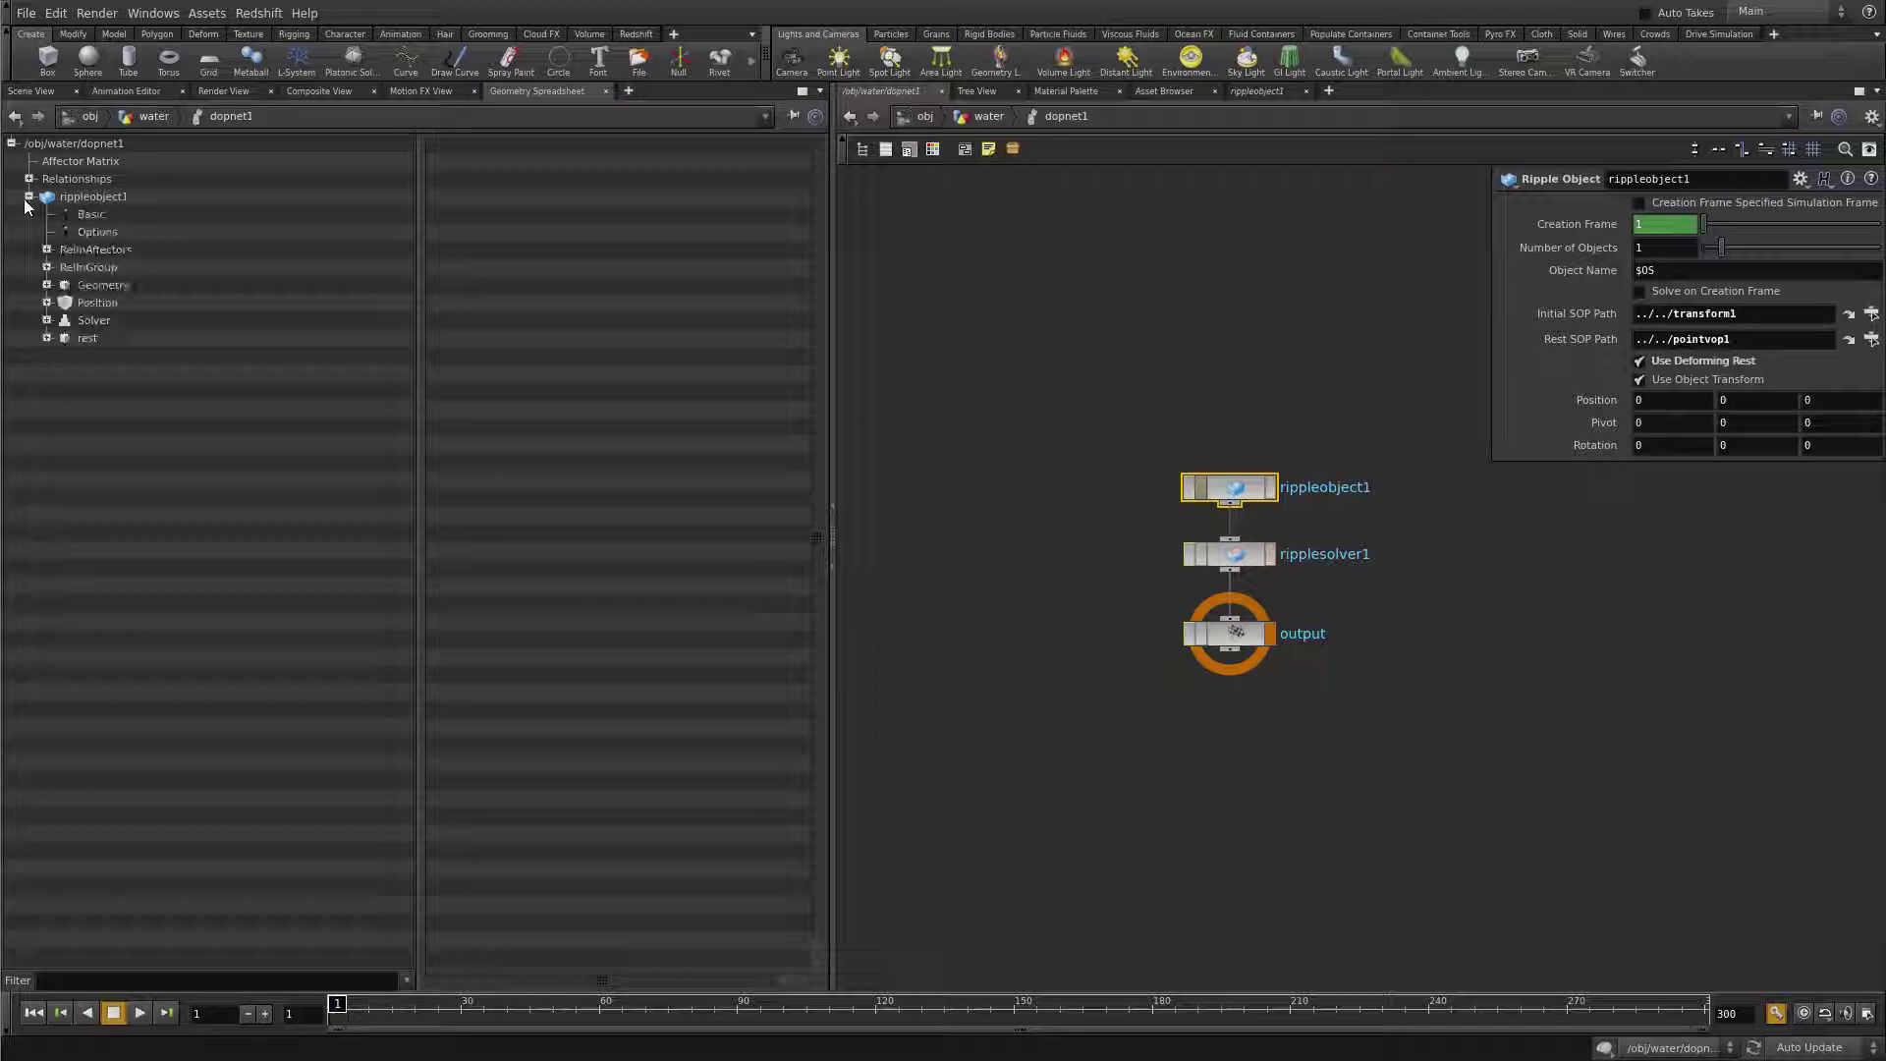
click(103, 287)
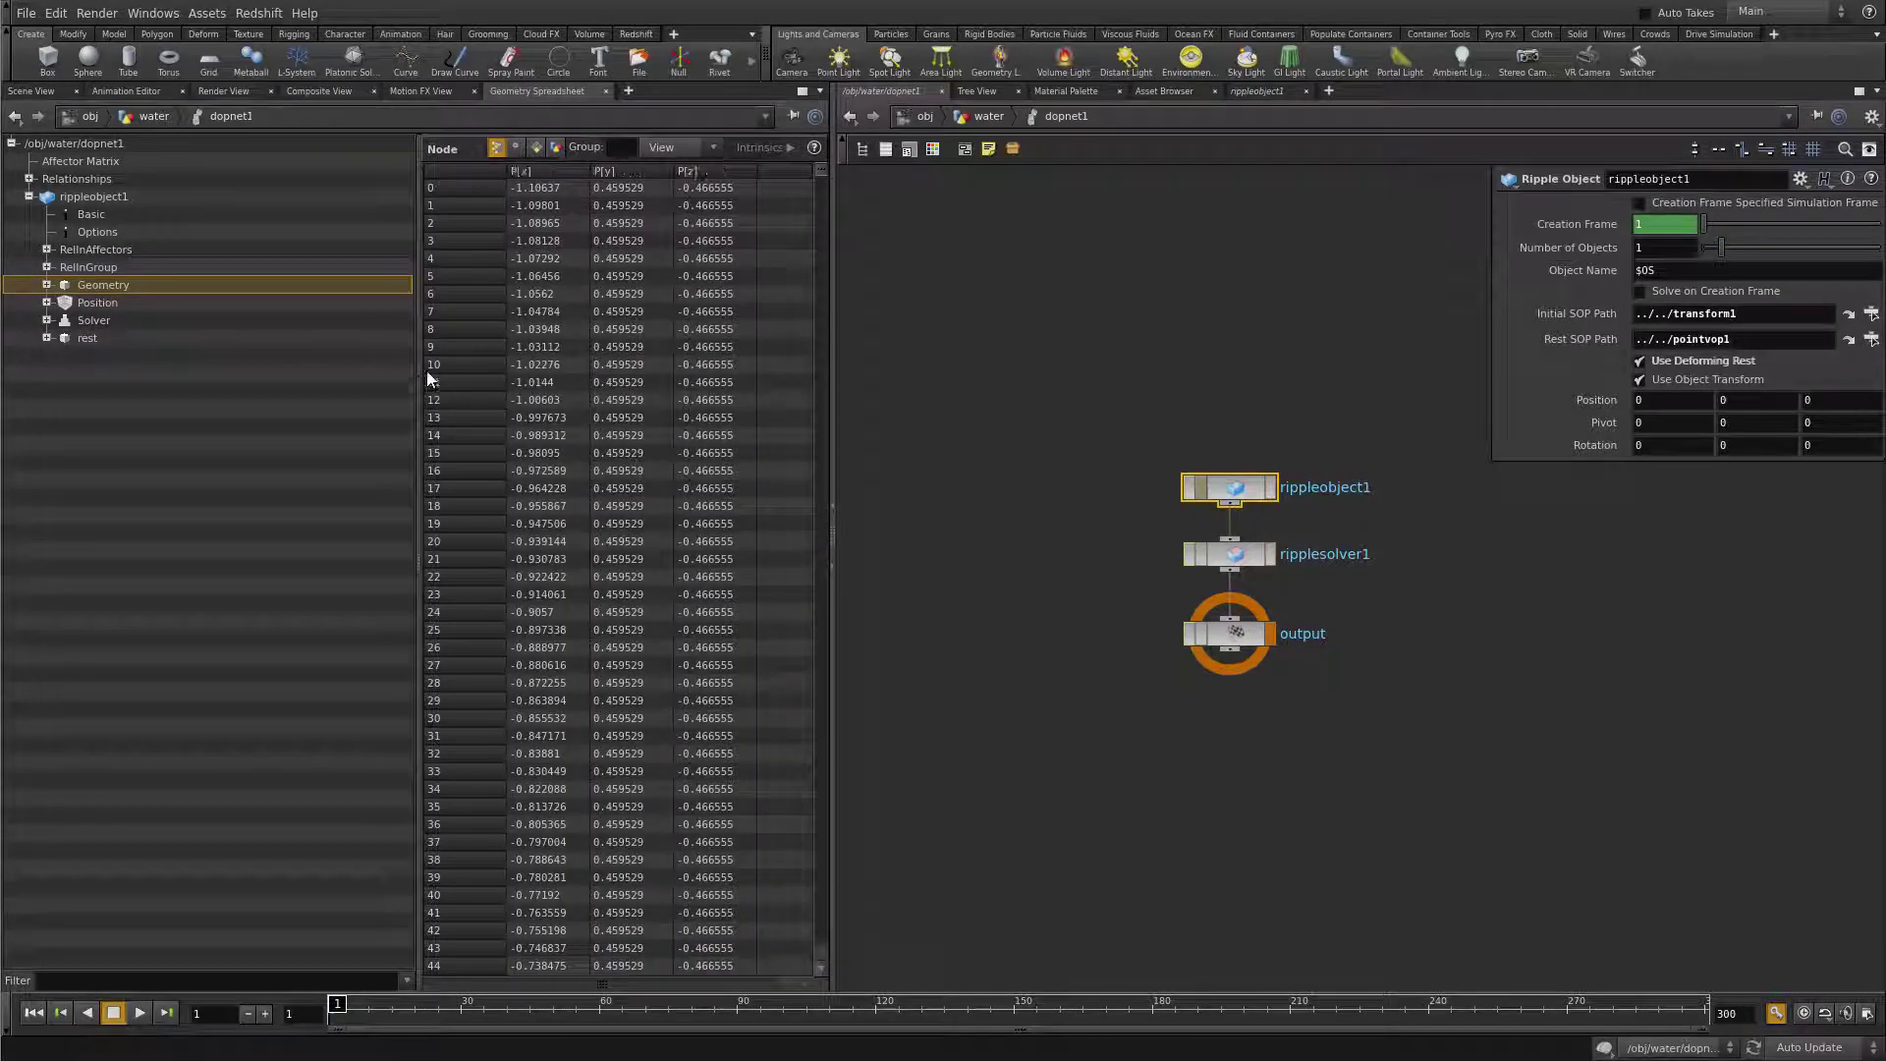
drag(420, 371, 308, 371)
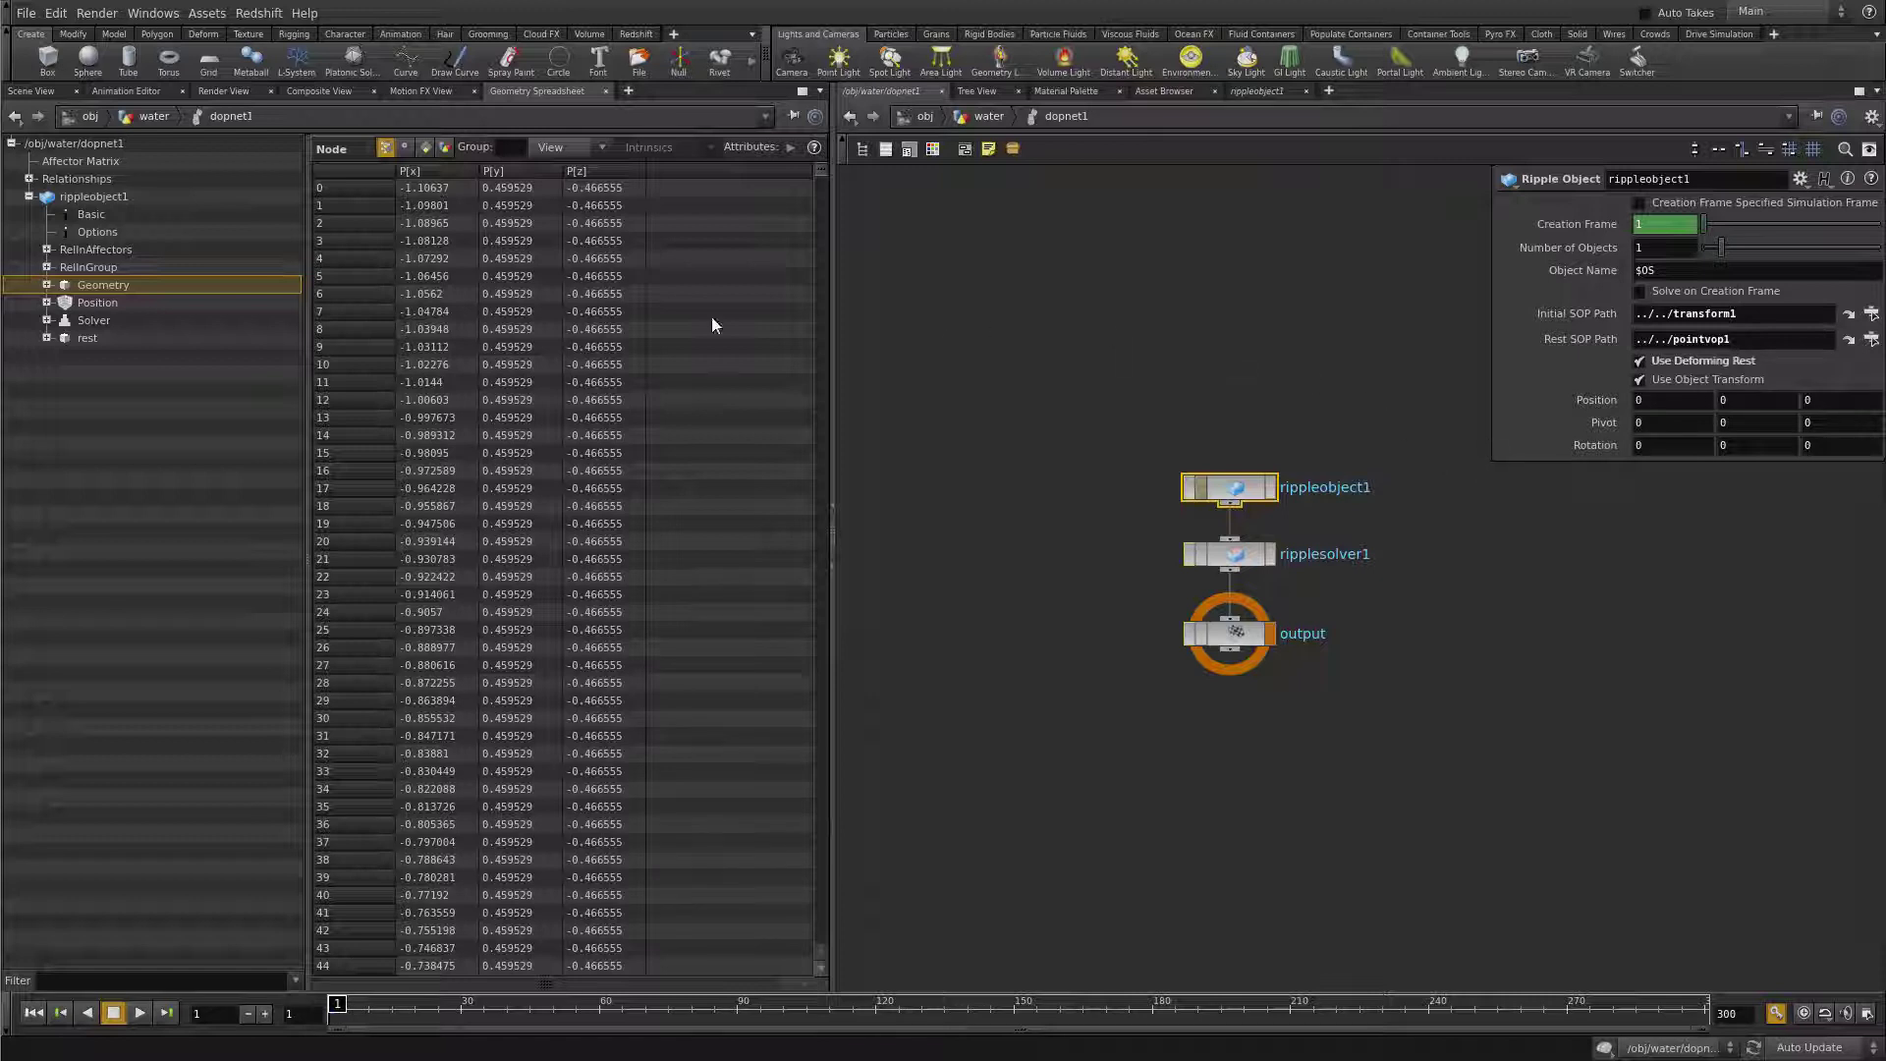
click(1192, 419)
key(u)
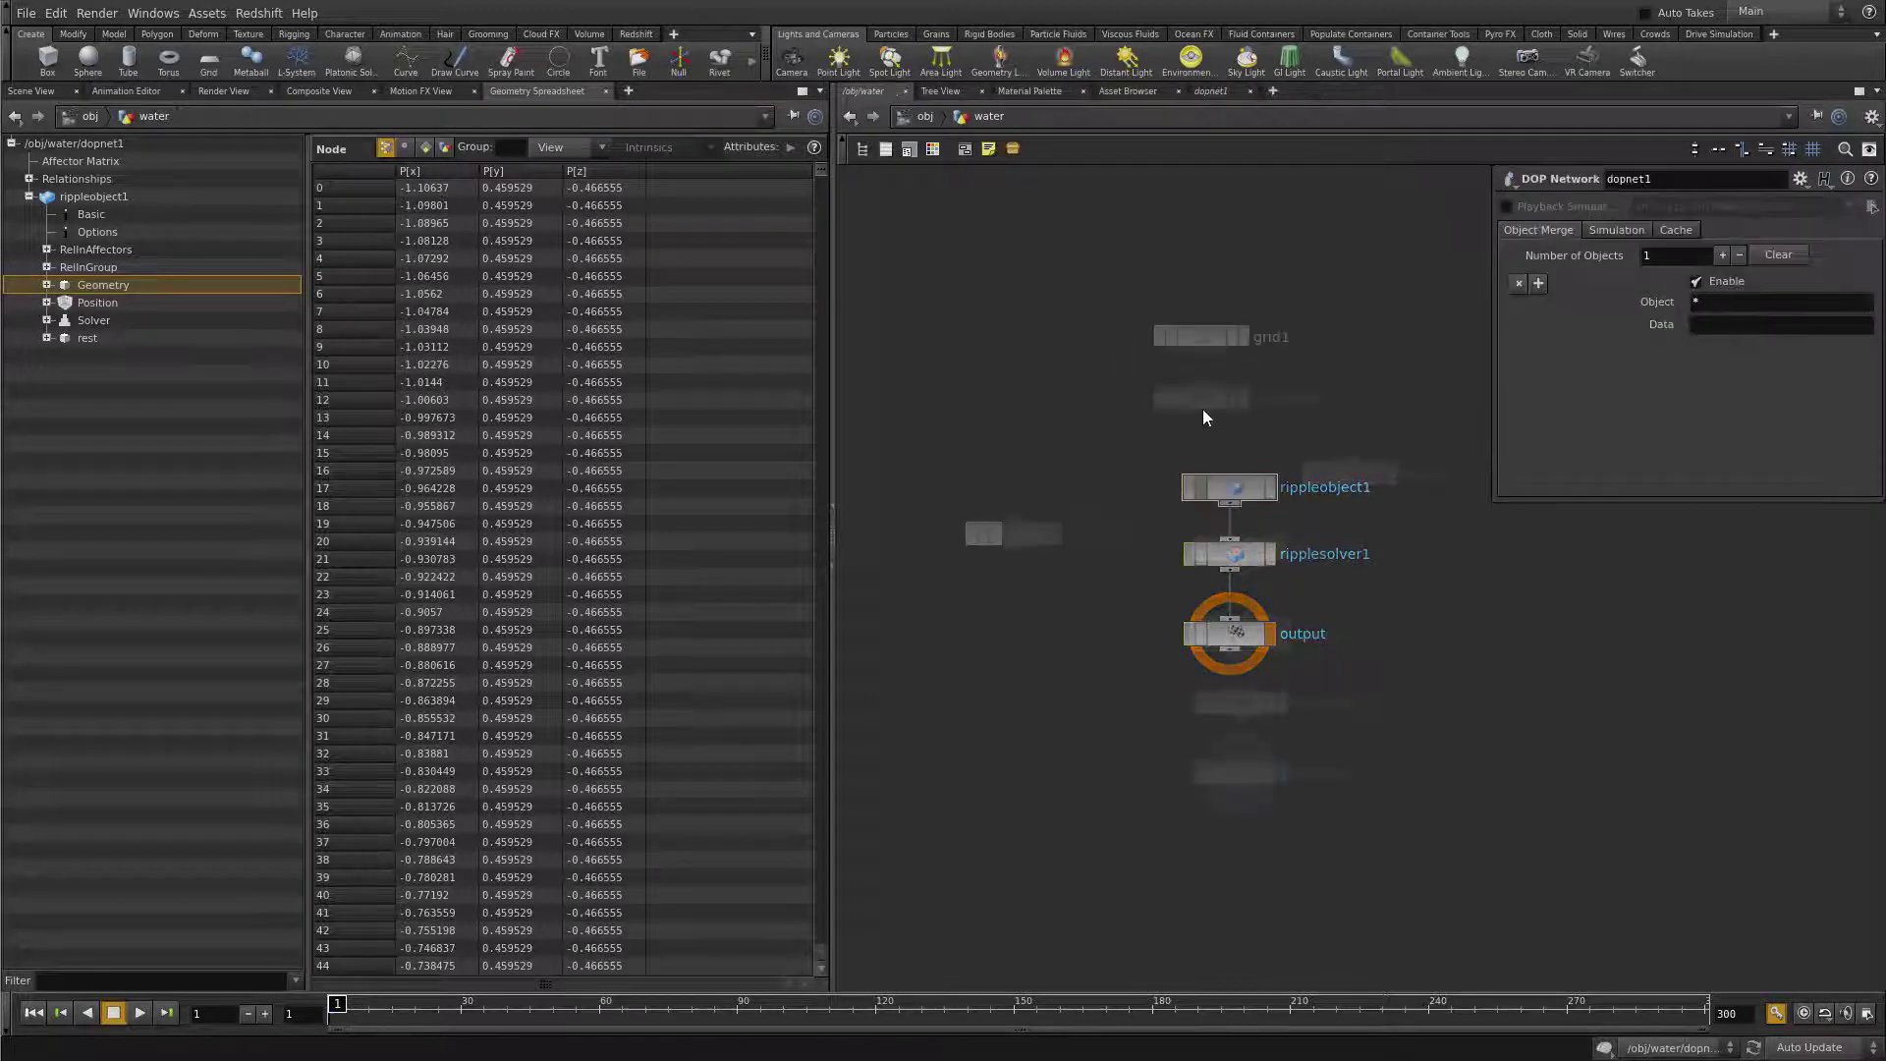
click(1083, 664)
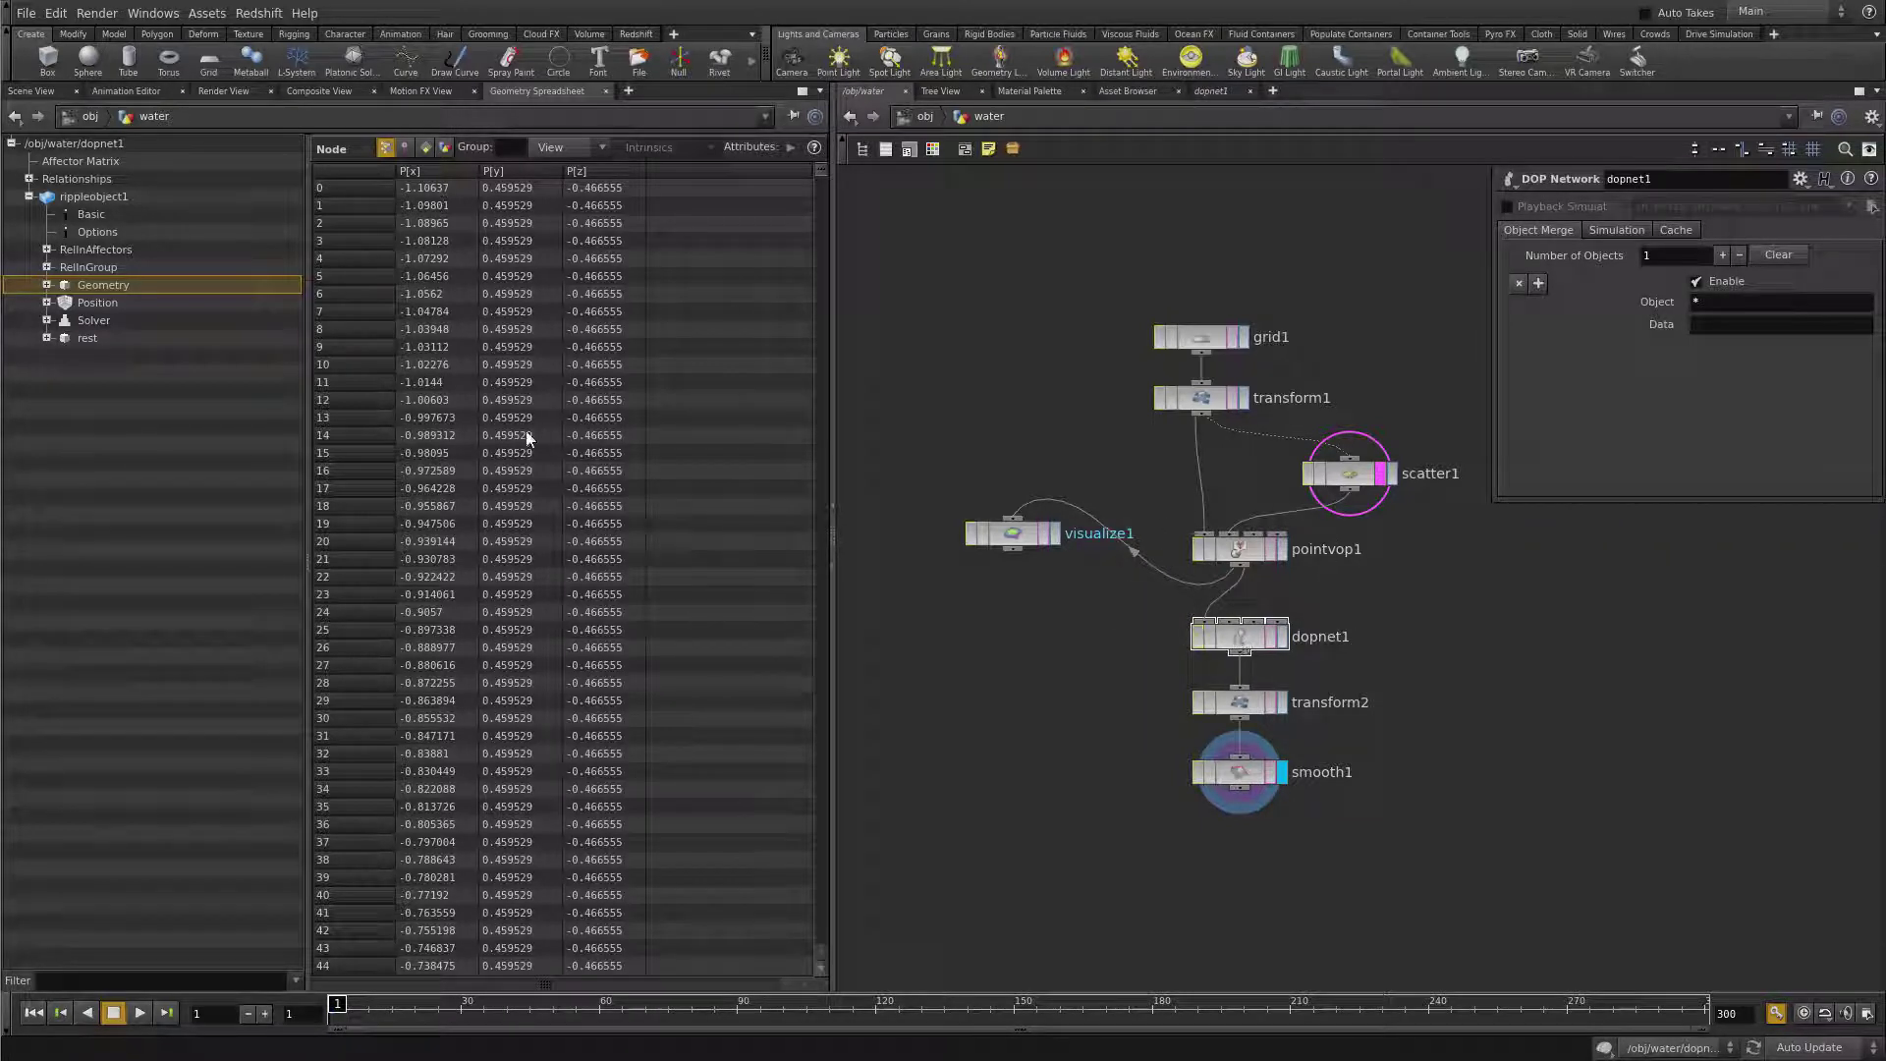
- Bring back the 3D scene view, reopen dopnet1 and space out the rippleobject1, ripplesolver1 and output nodes
click(39, 93)
double_click(1242, 638)
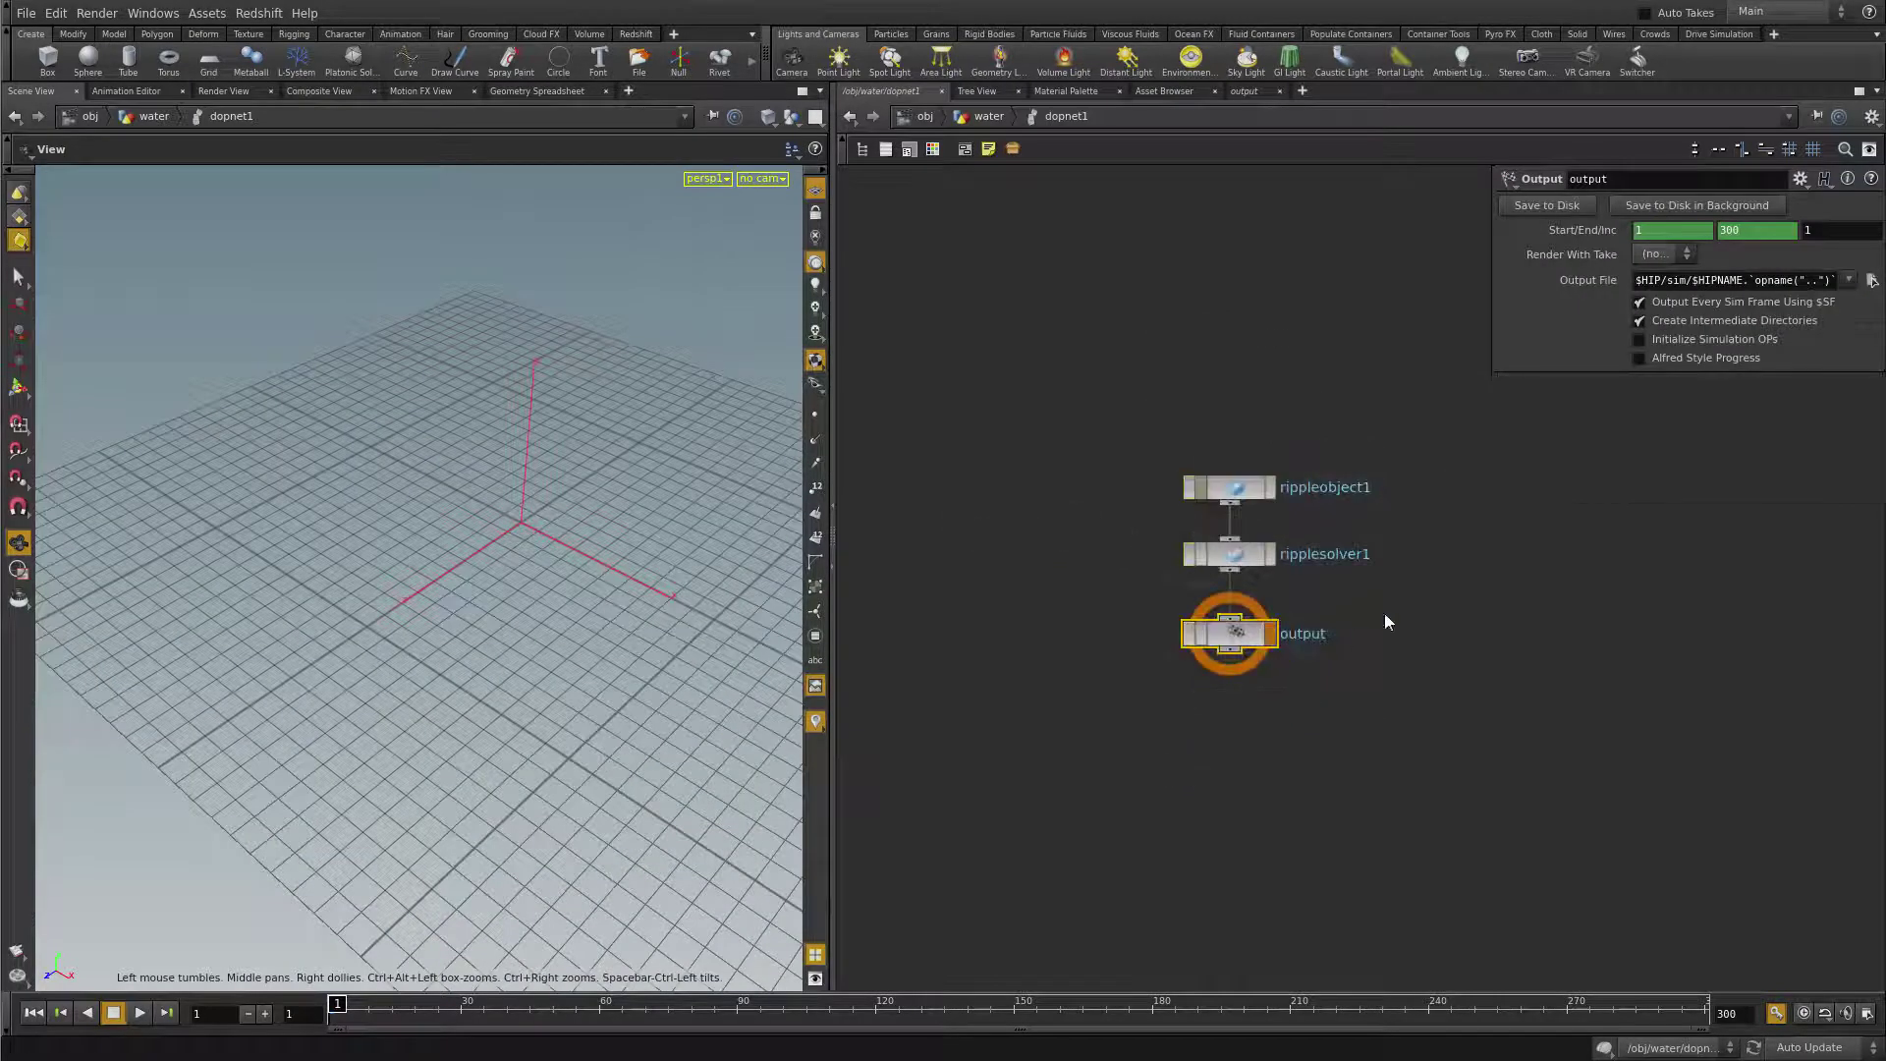
drag(1174, 530, 1174, 448)
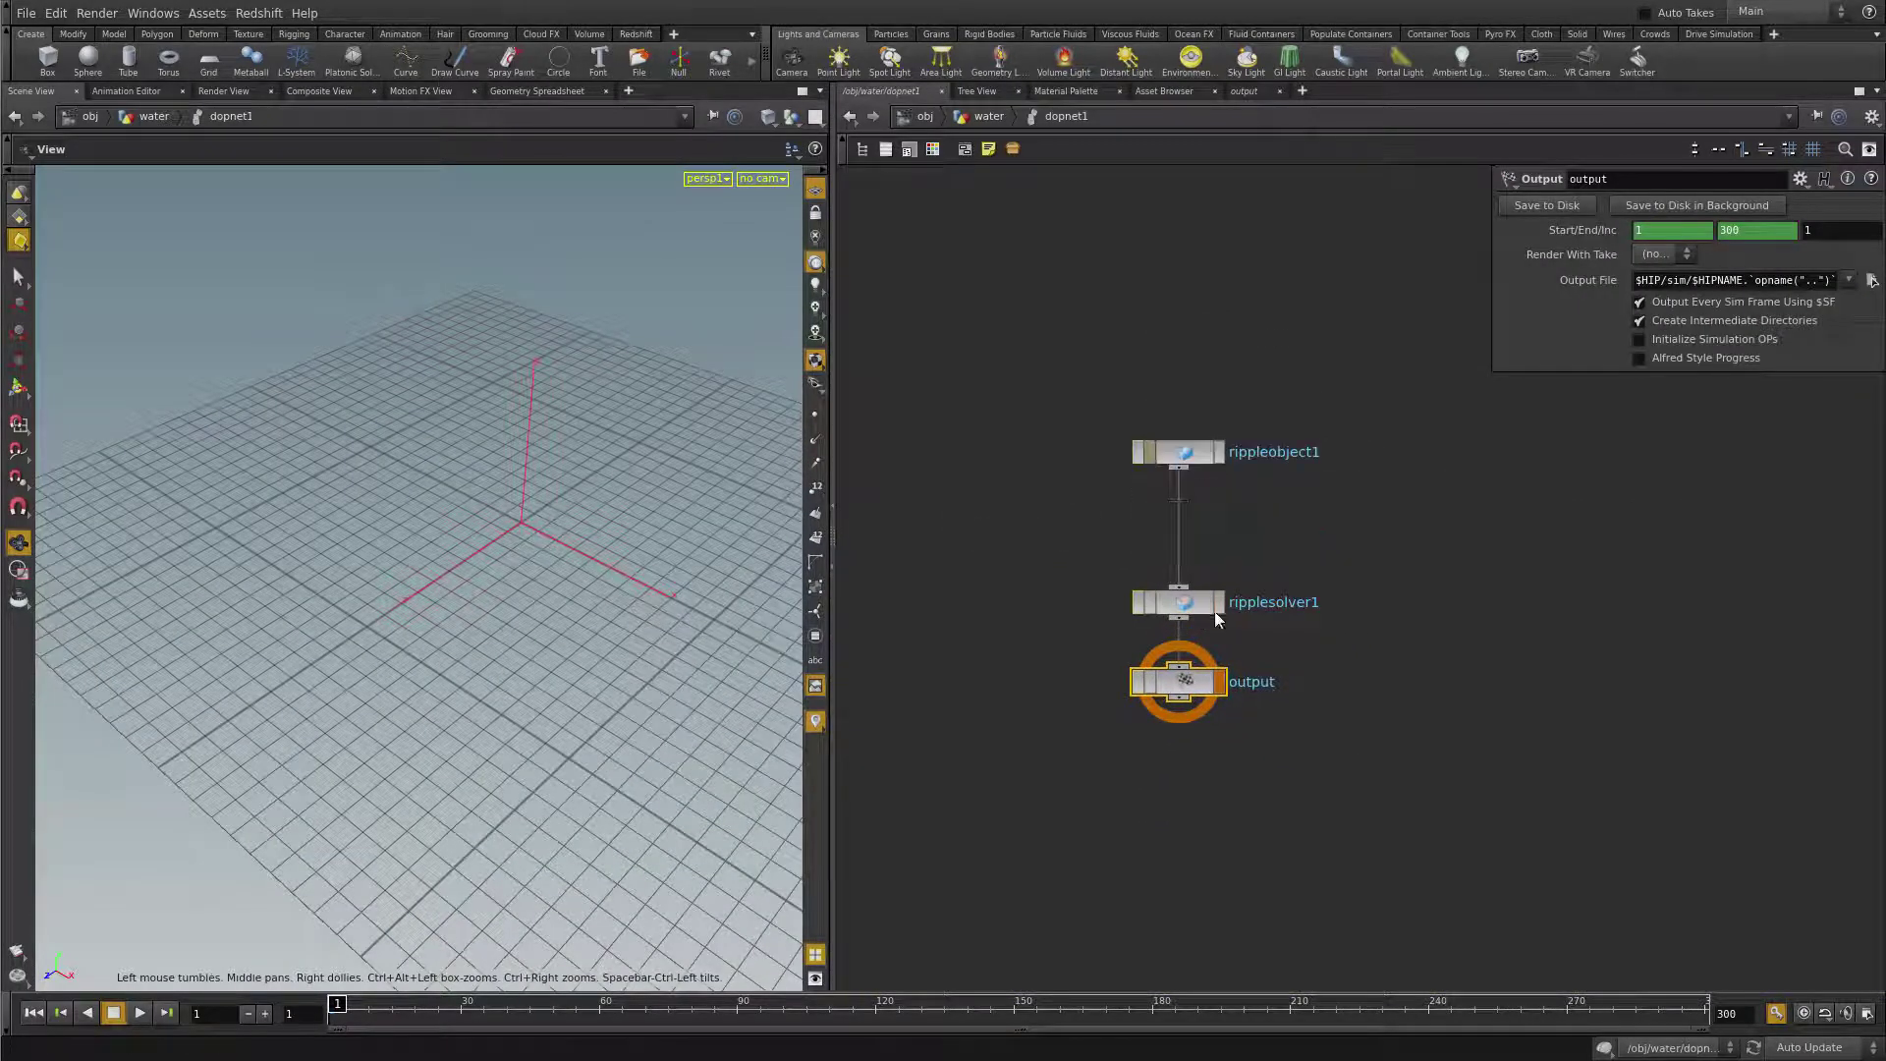
drag(1189, 603, 1185, 566)
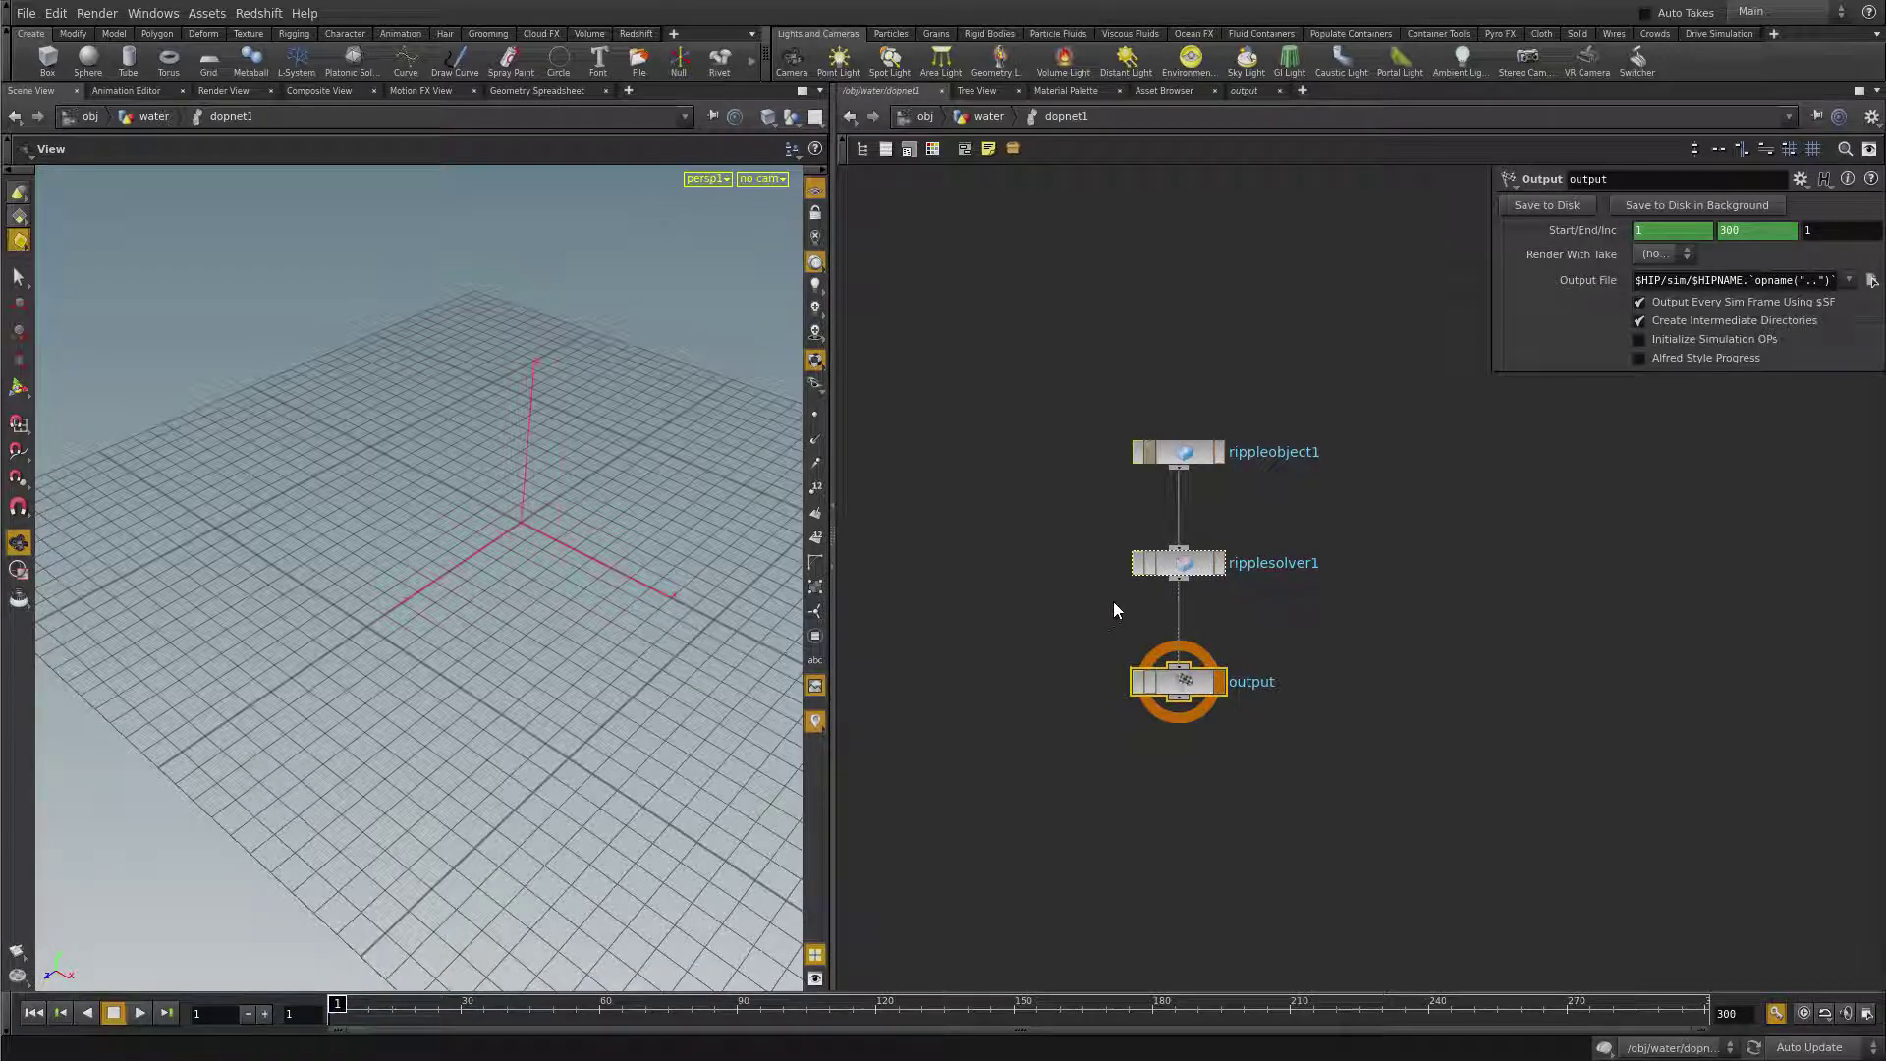
click(1138, 562)
- Add a SOP Solver node beside ripplesolver1 in the DOP network
click(1353, 615)
key(Tab)
text(s)
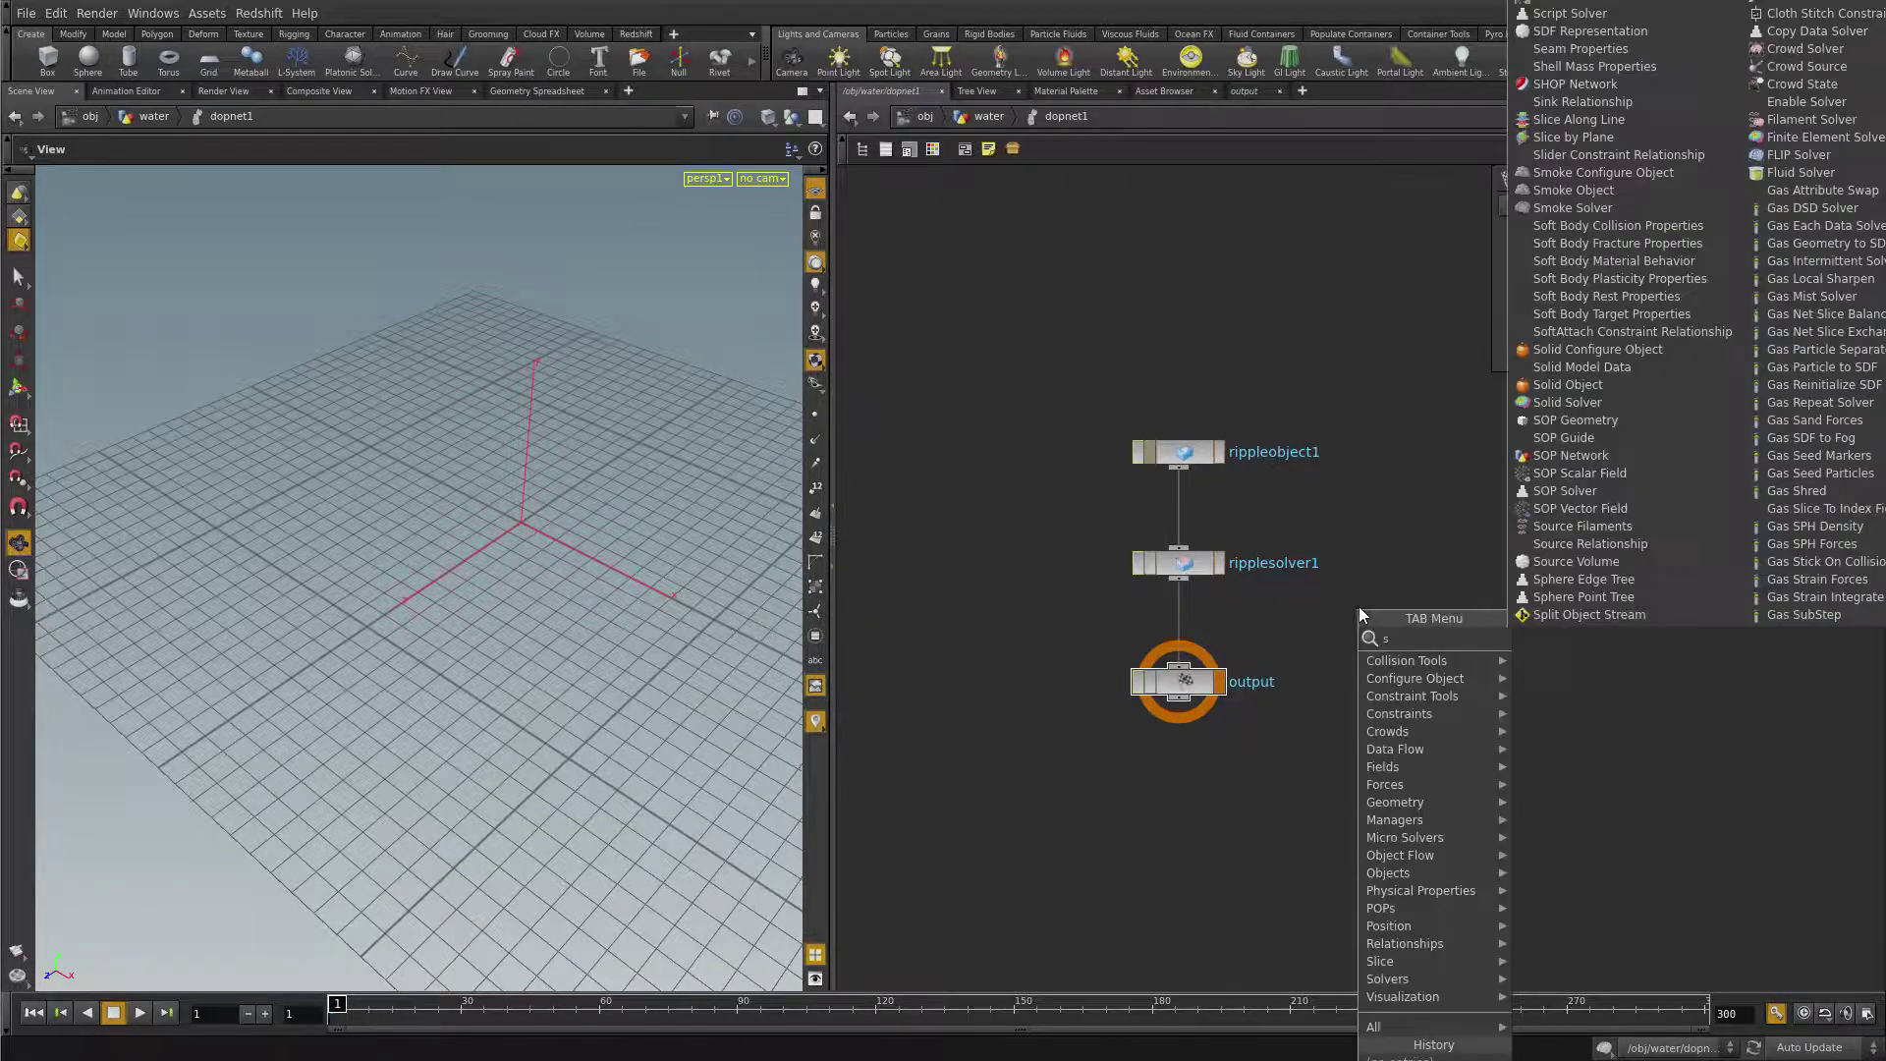
text(op)
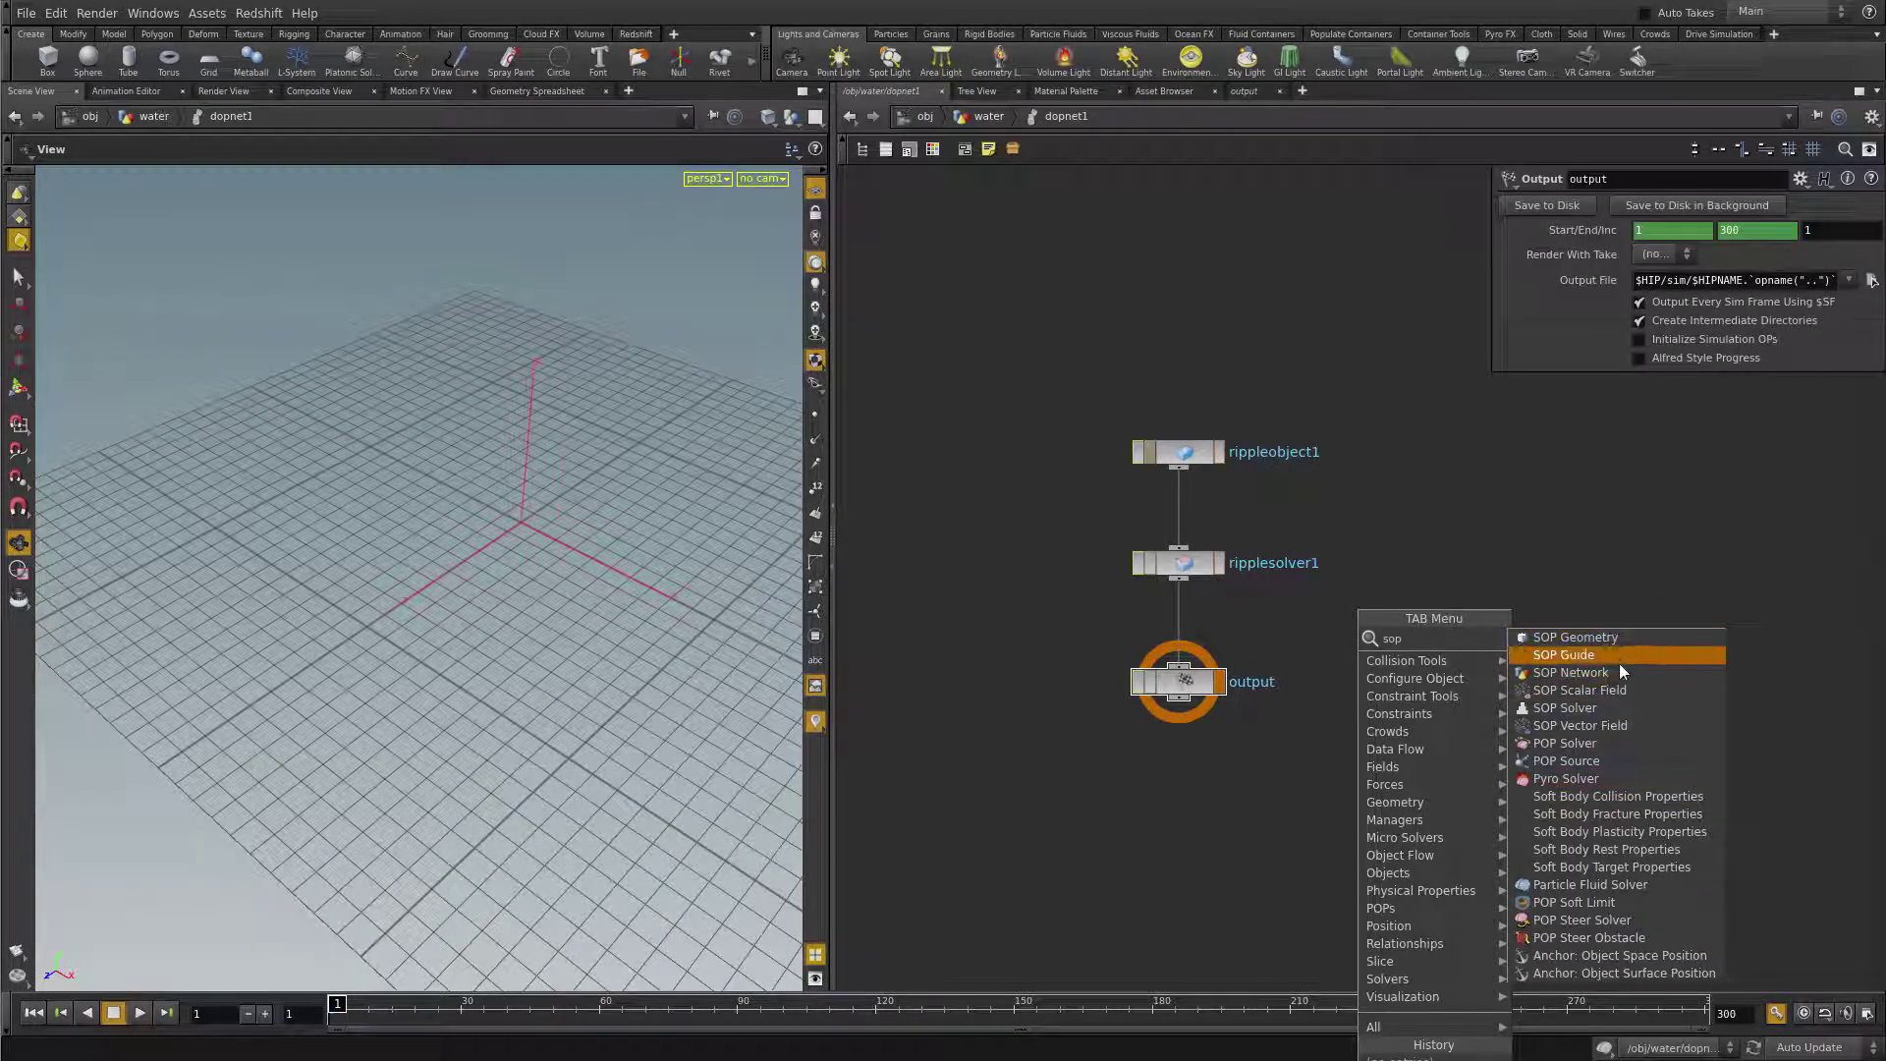
key(Escape)
click(1404, 579)
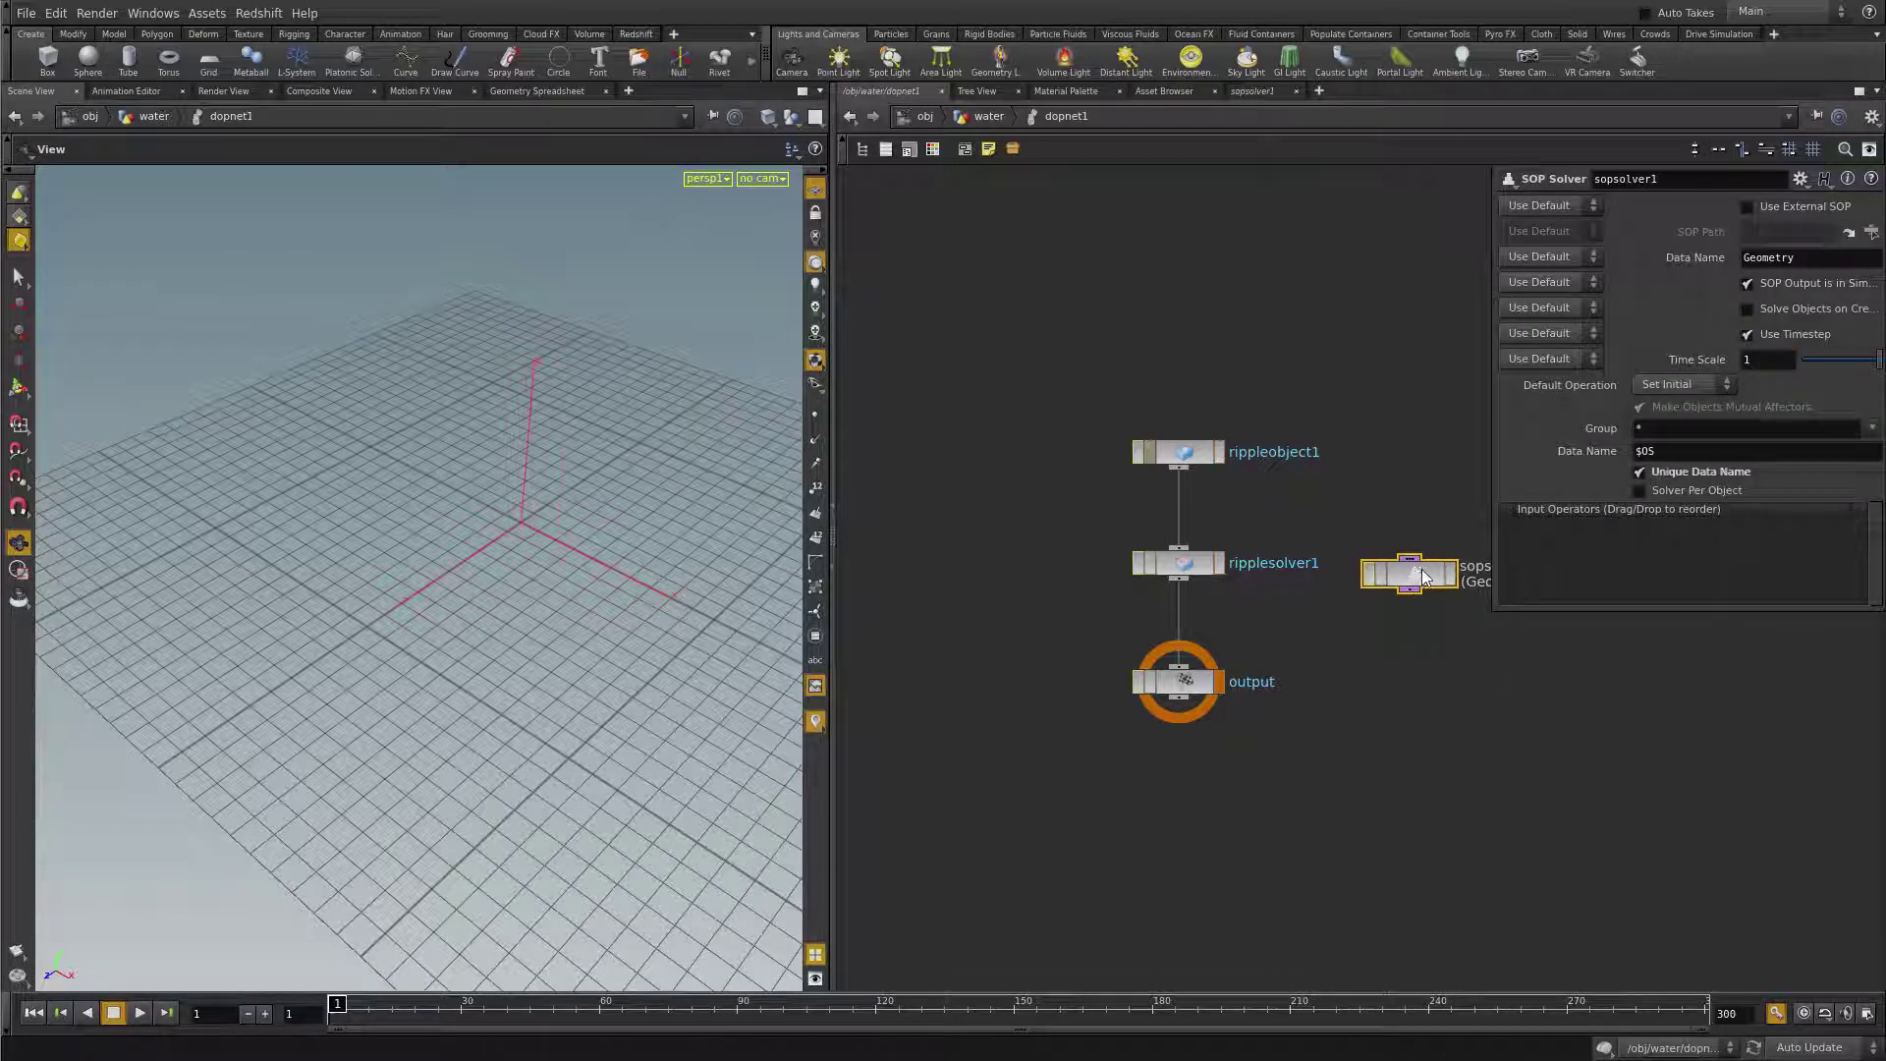
click(1400, 638)
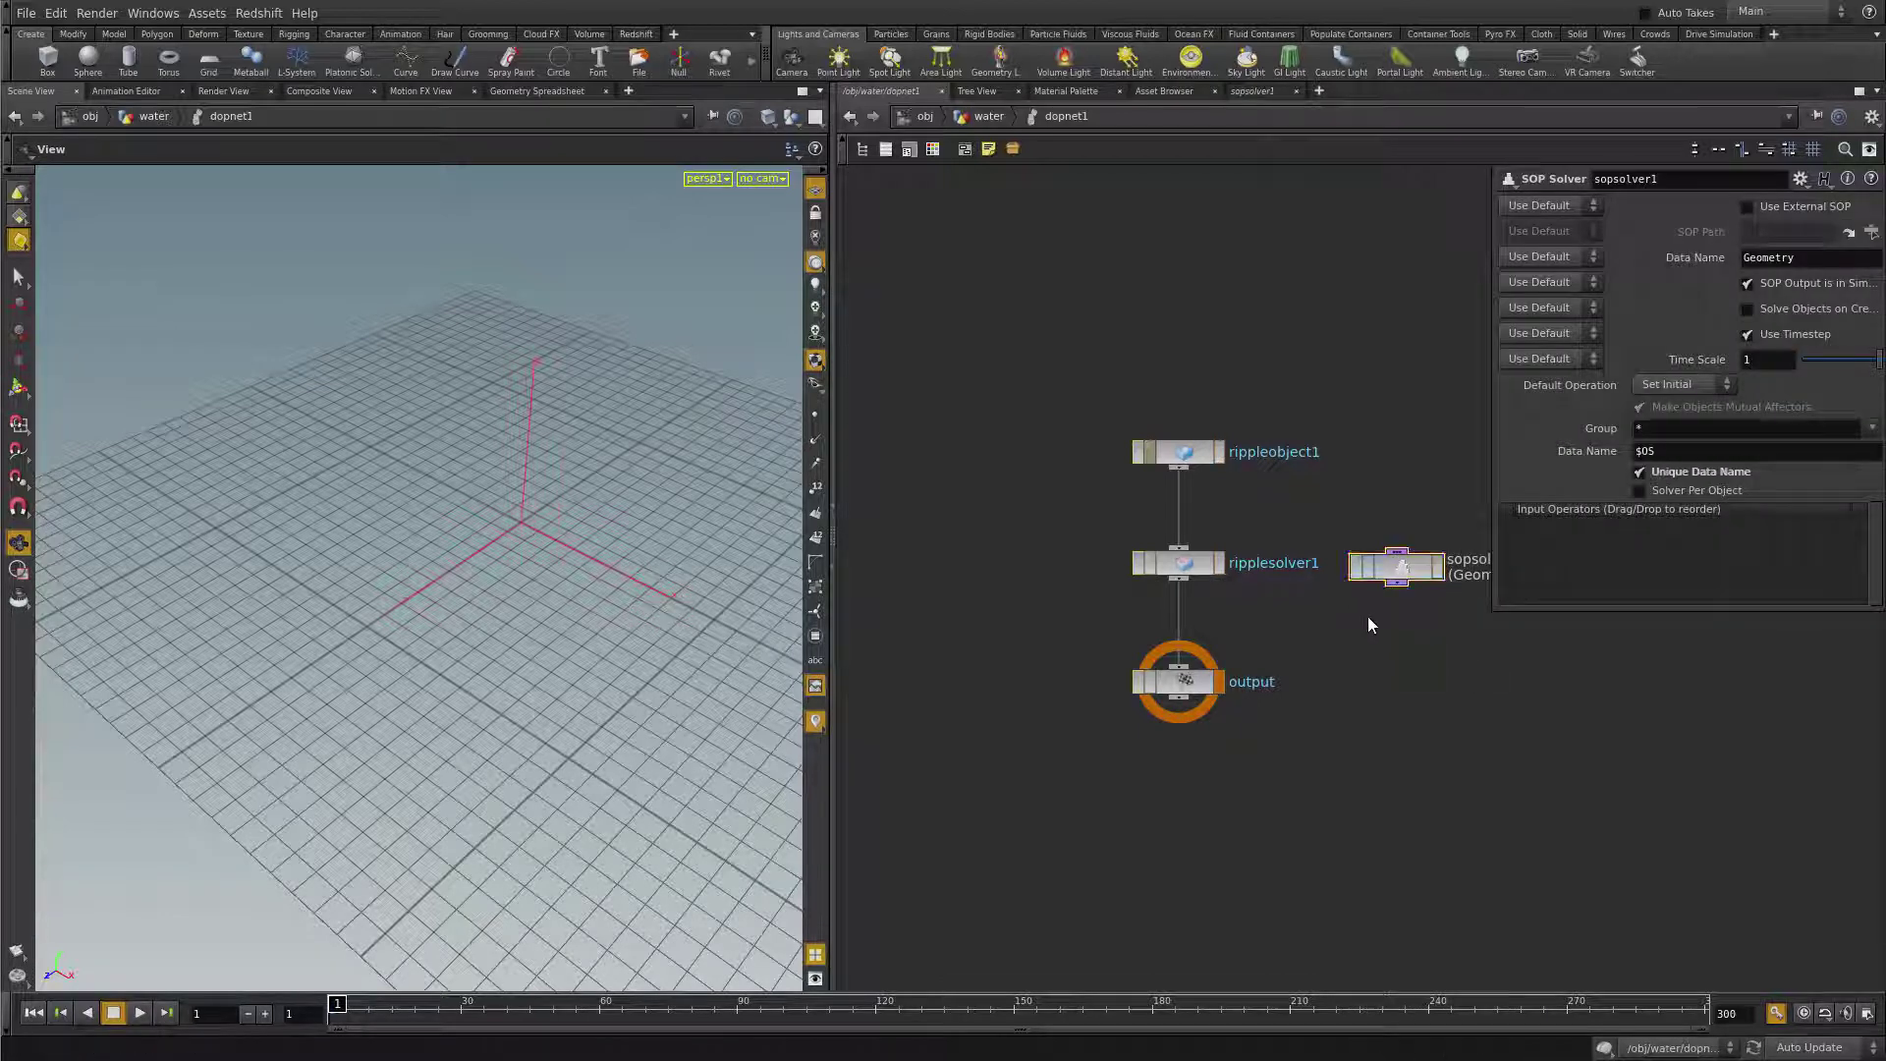
middle_drag(1342, 674, 1209, 682)
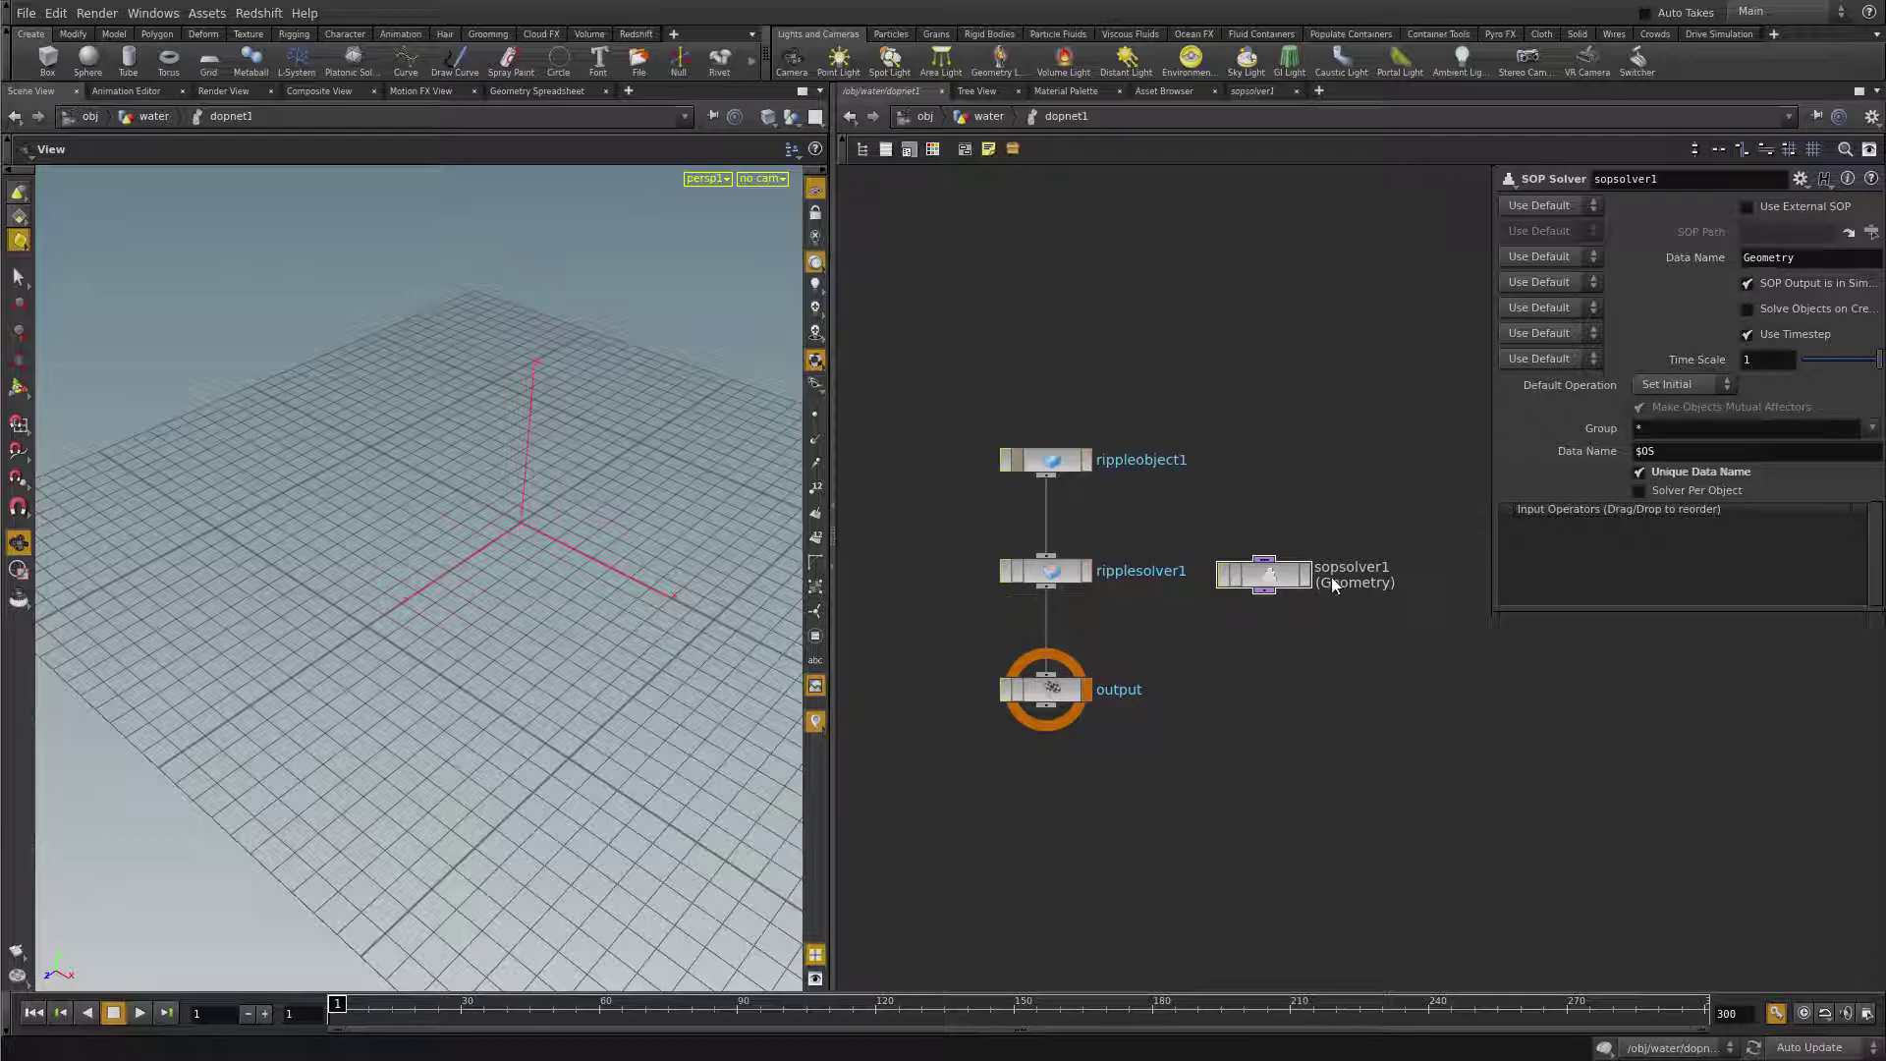
- Make room above the output node and add a Multiple Solver node beside the wire between ripplesolver1 and output
drag(1058, 690, 1057, 767)
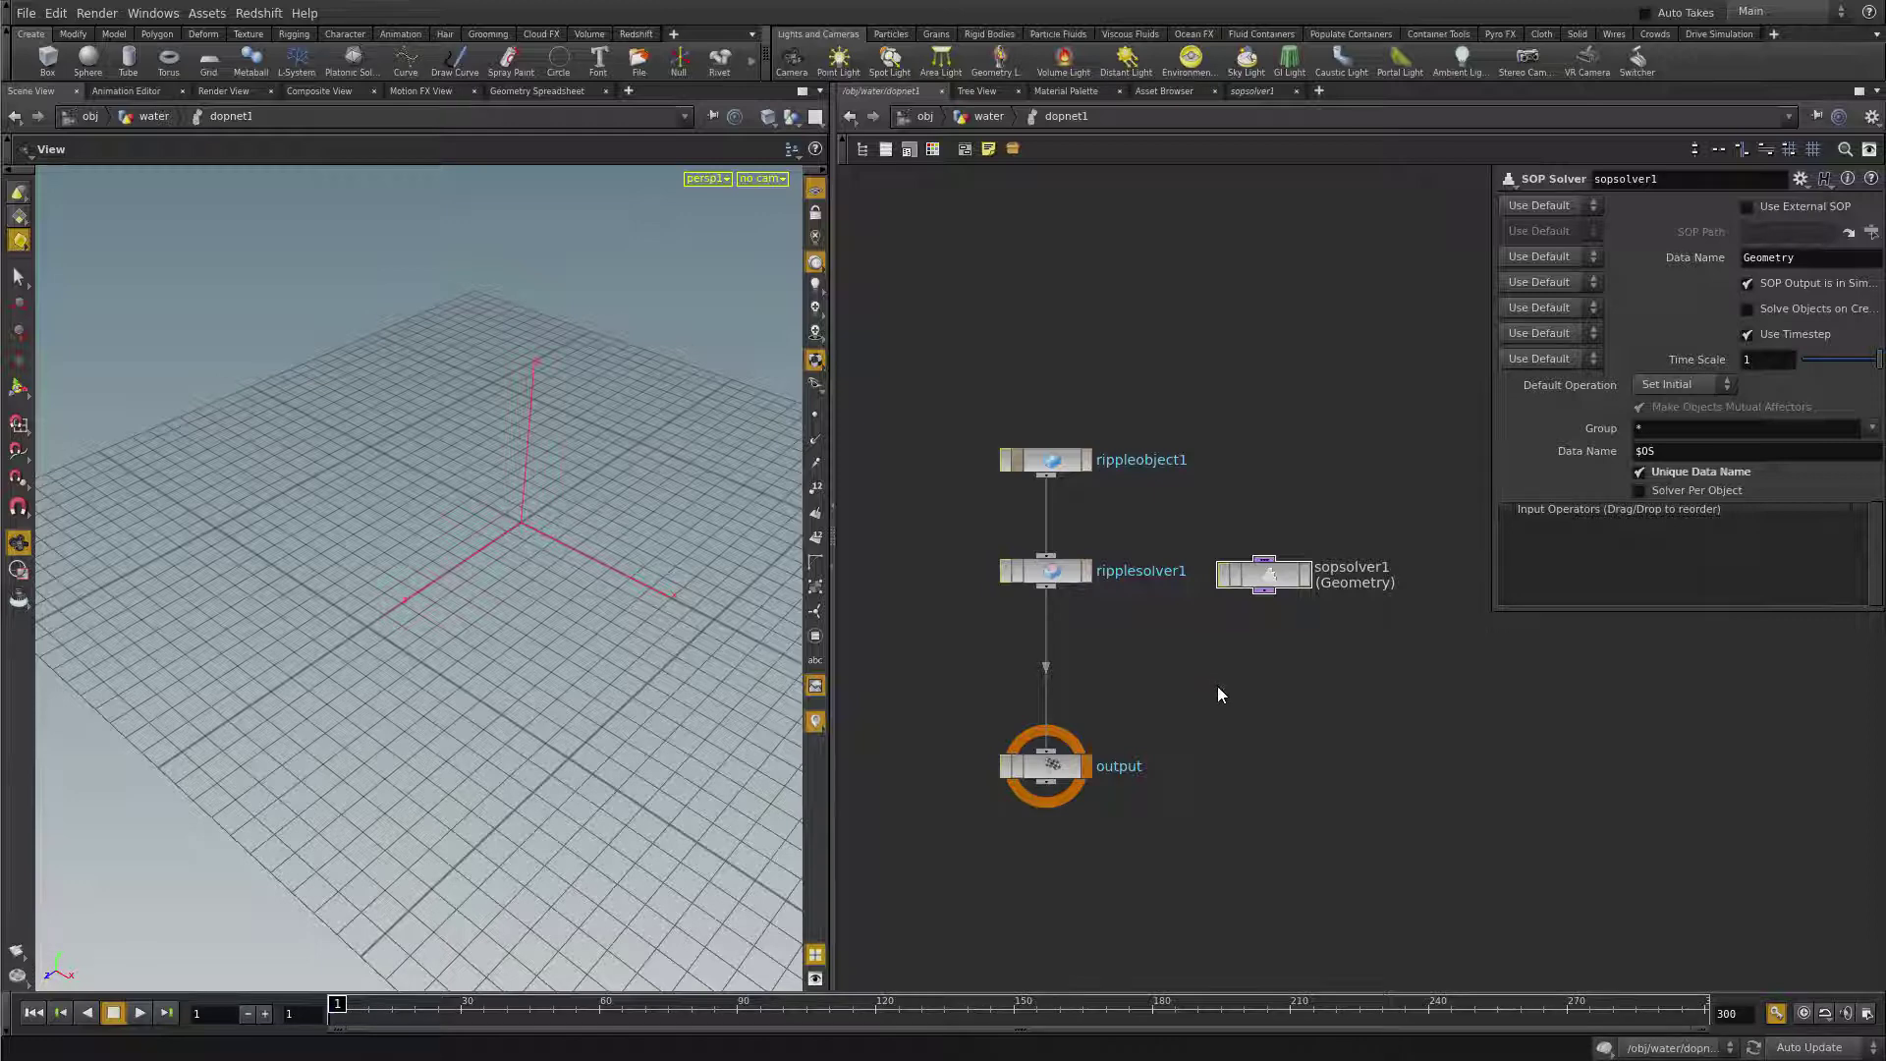
key(Tab)
text(mul)
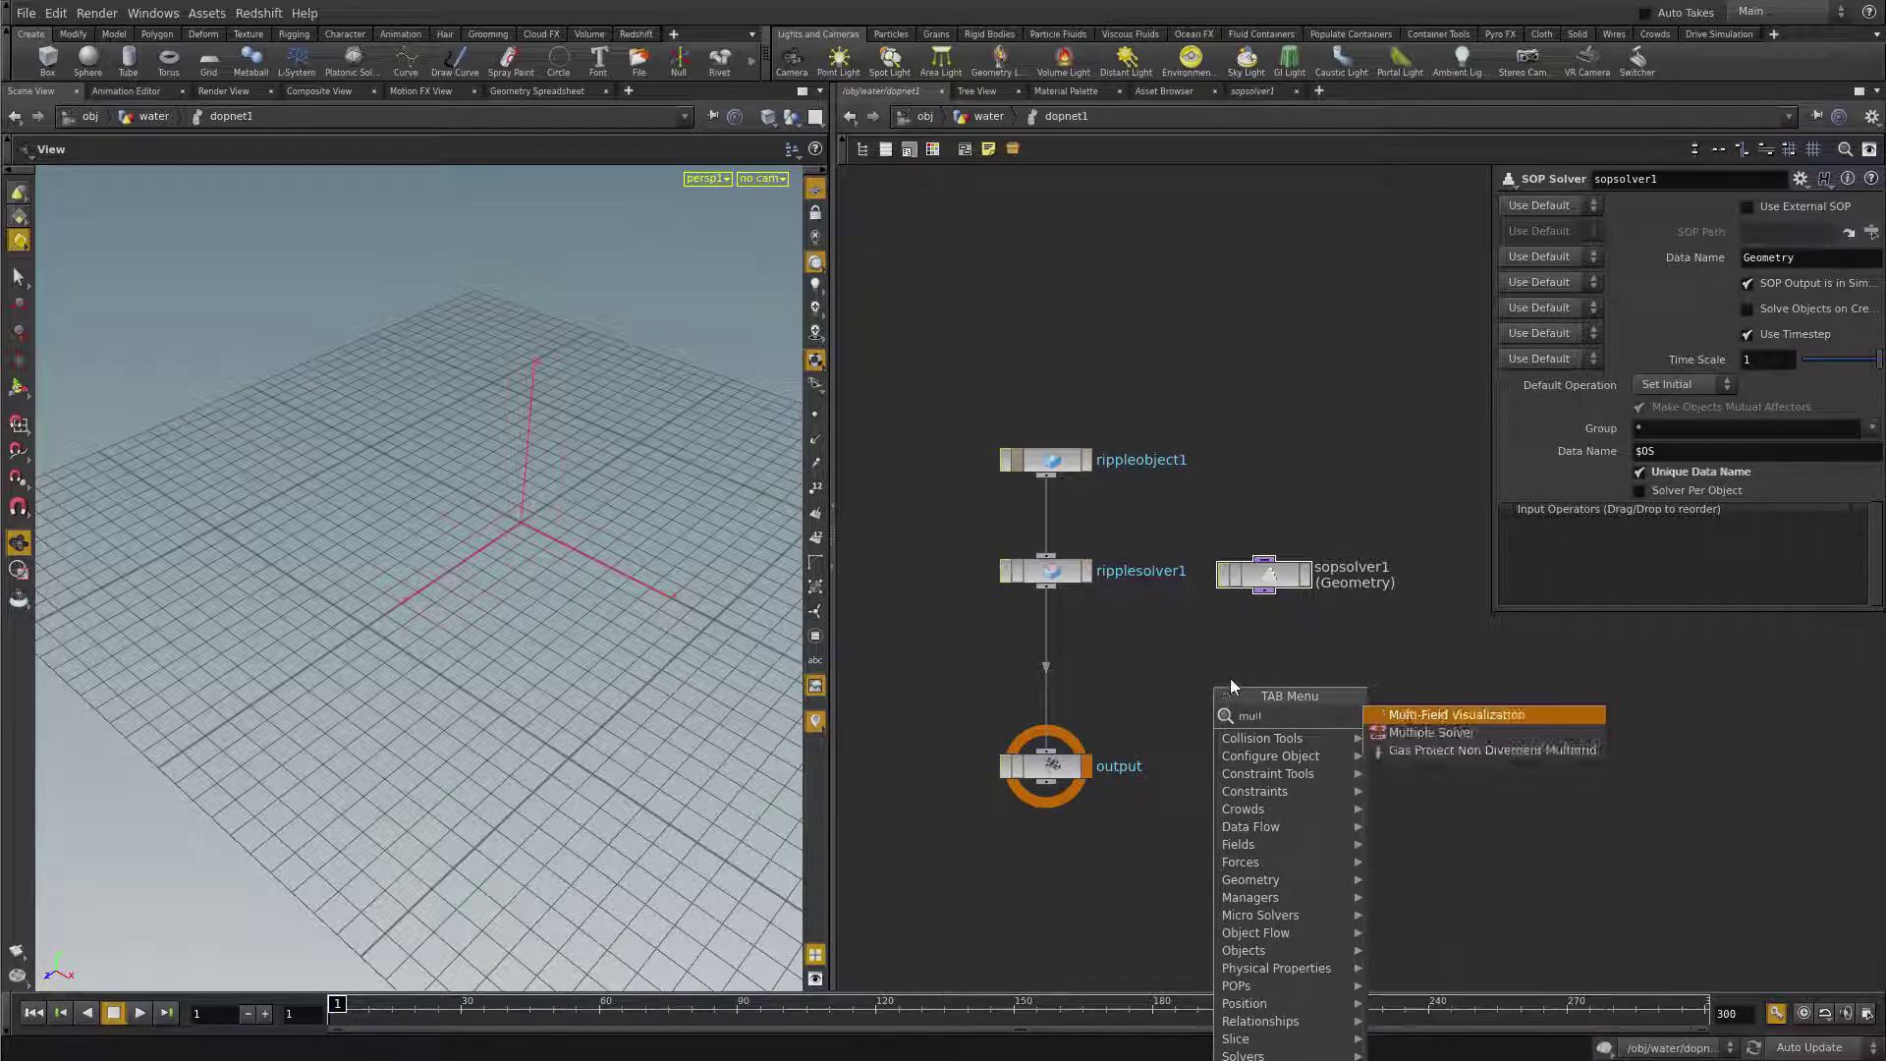
click(1430, 732)
click(1154, 676)
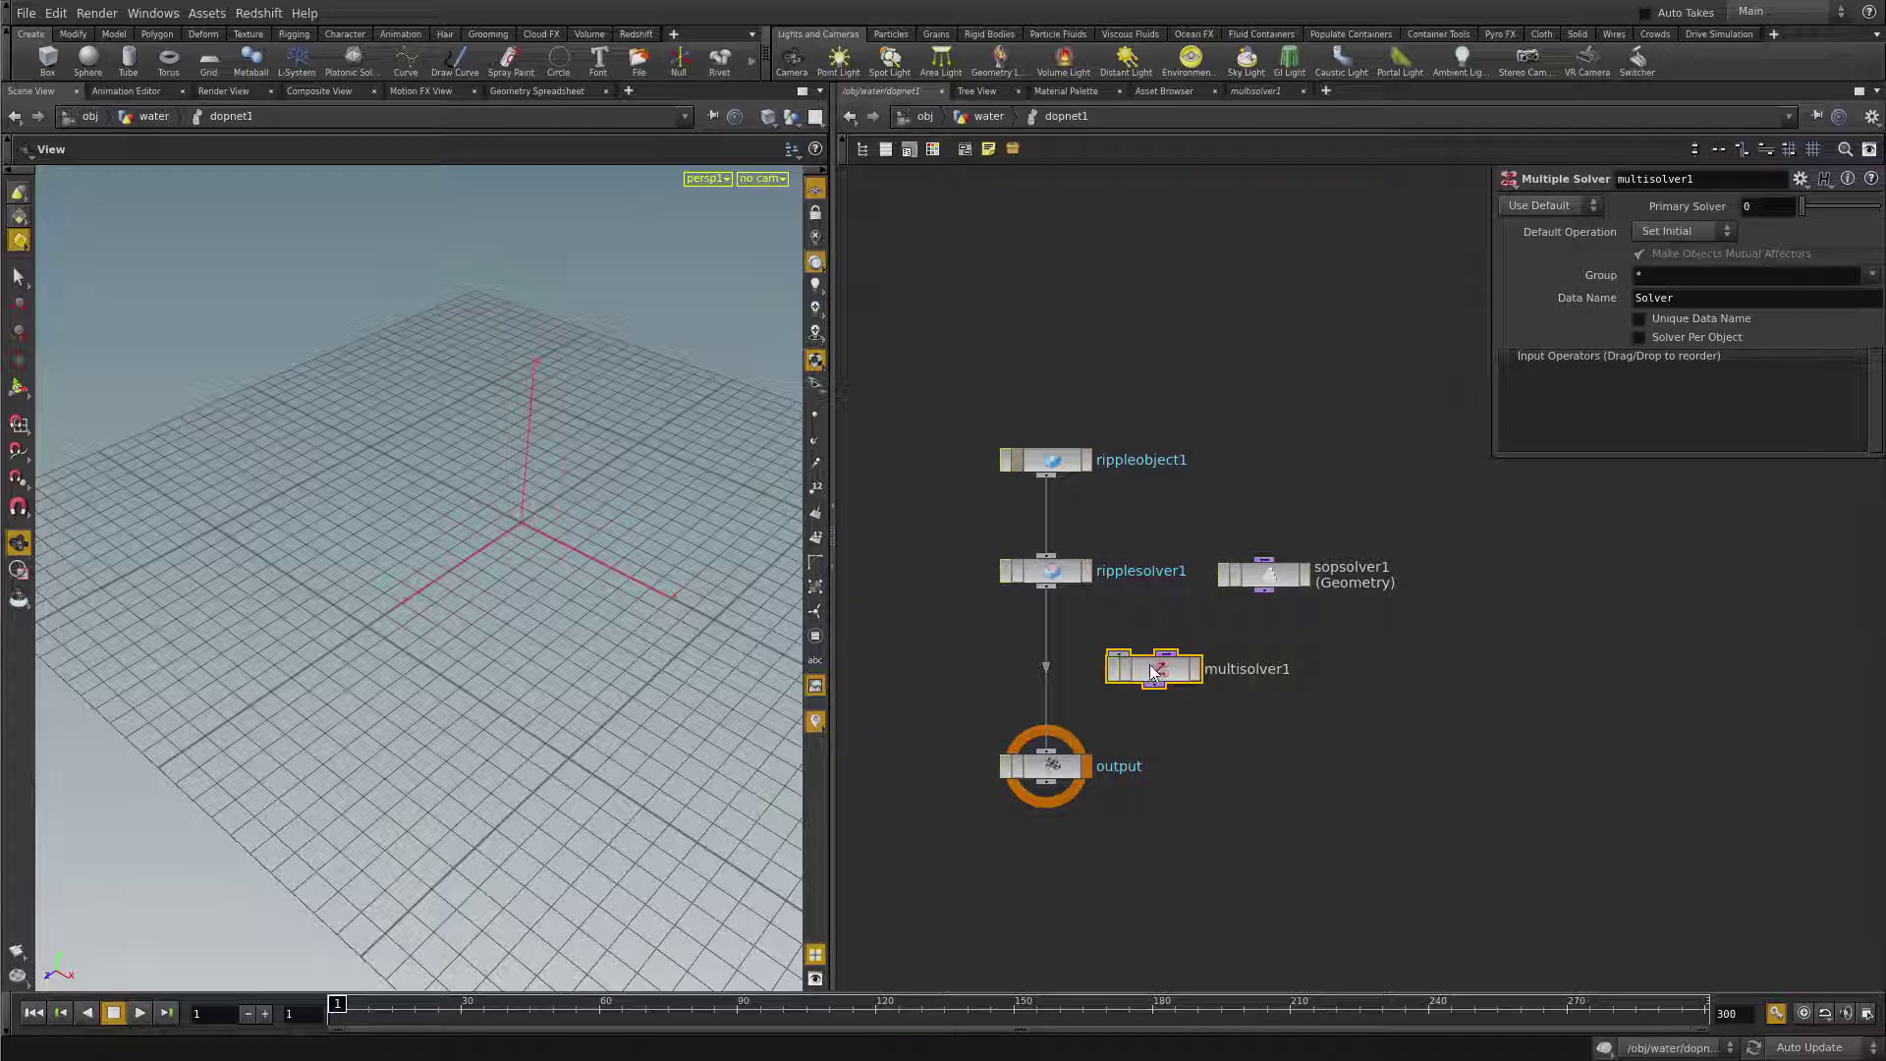
drag(1150, 664, 1168, 676)
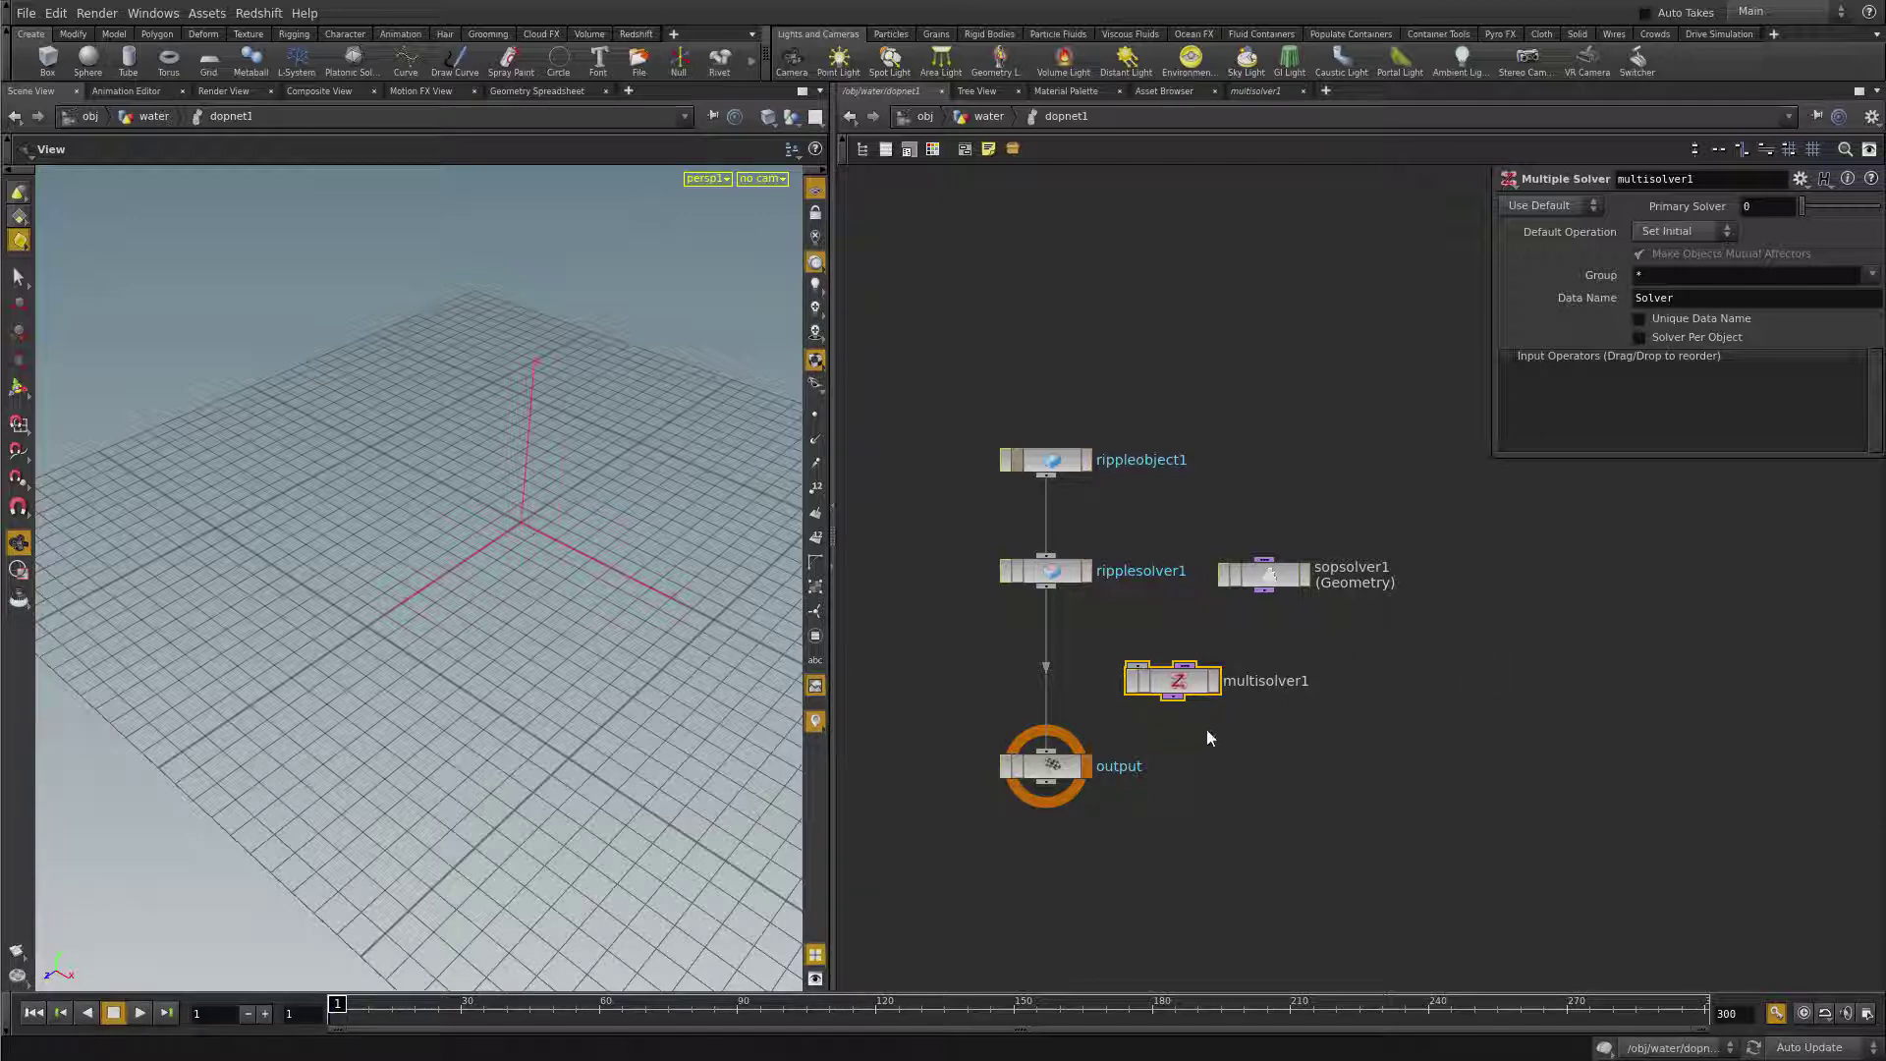
drag(1151, 690, 1126, 683)
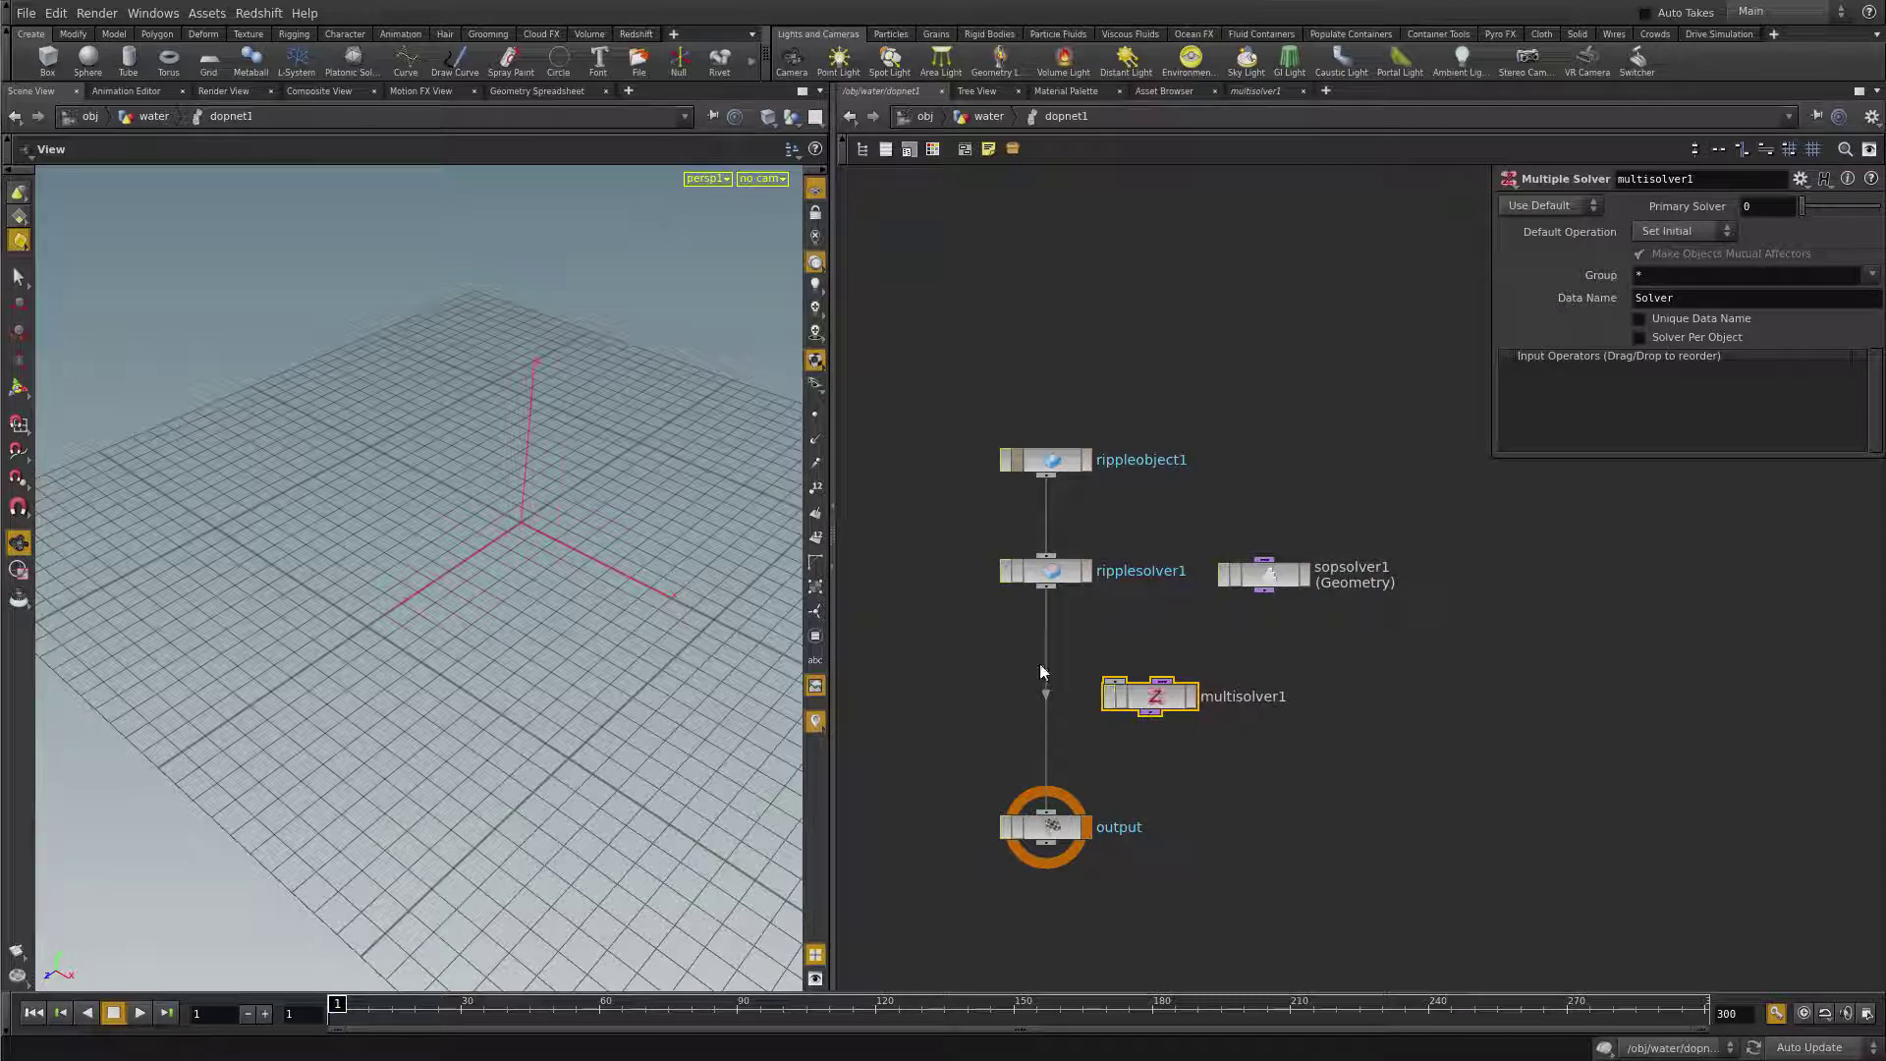
- Connect rippleobject1 to the object input of multisolver1 and disconnect it from ripplesolver1
drag(1047, 470, 947, 473)
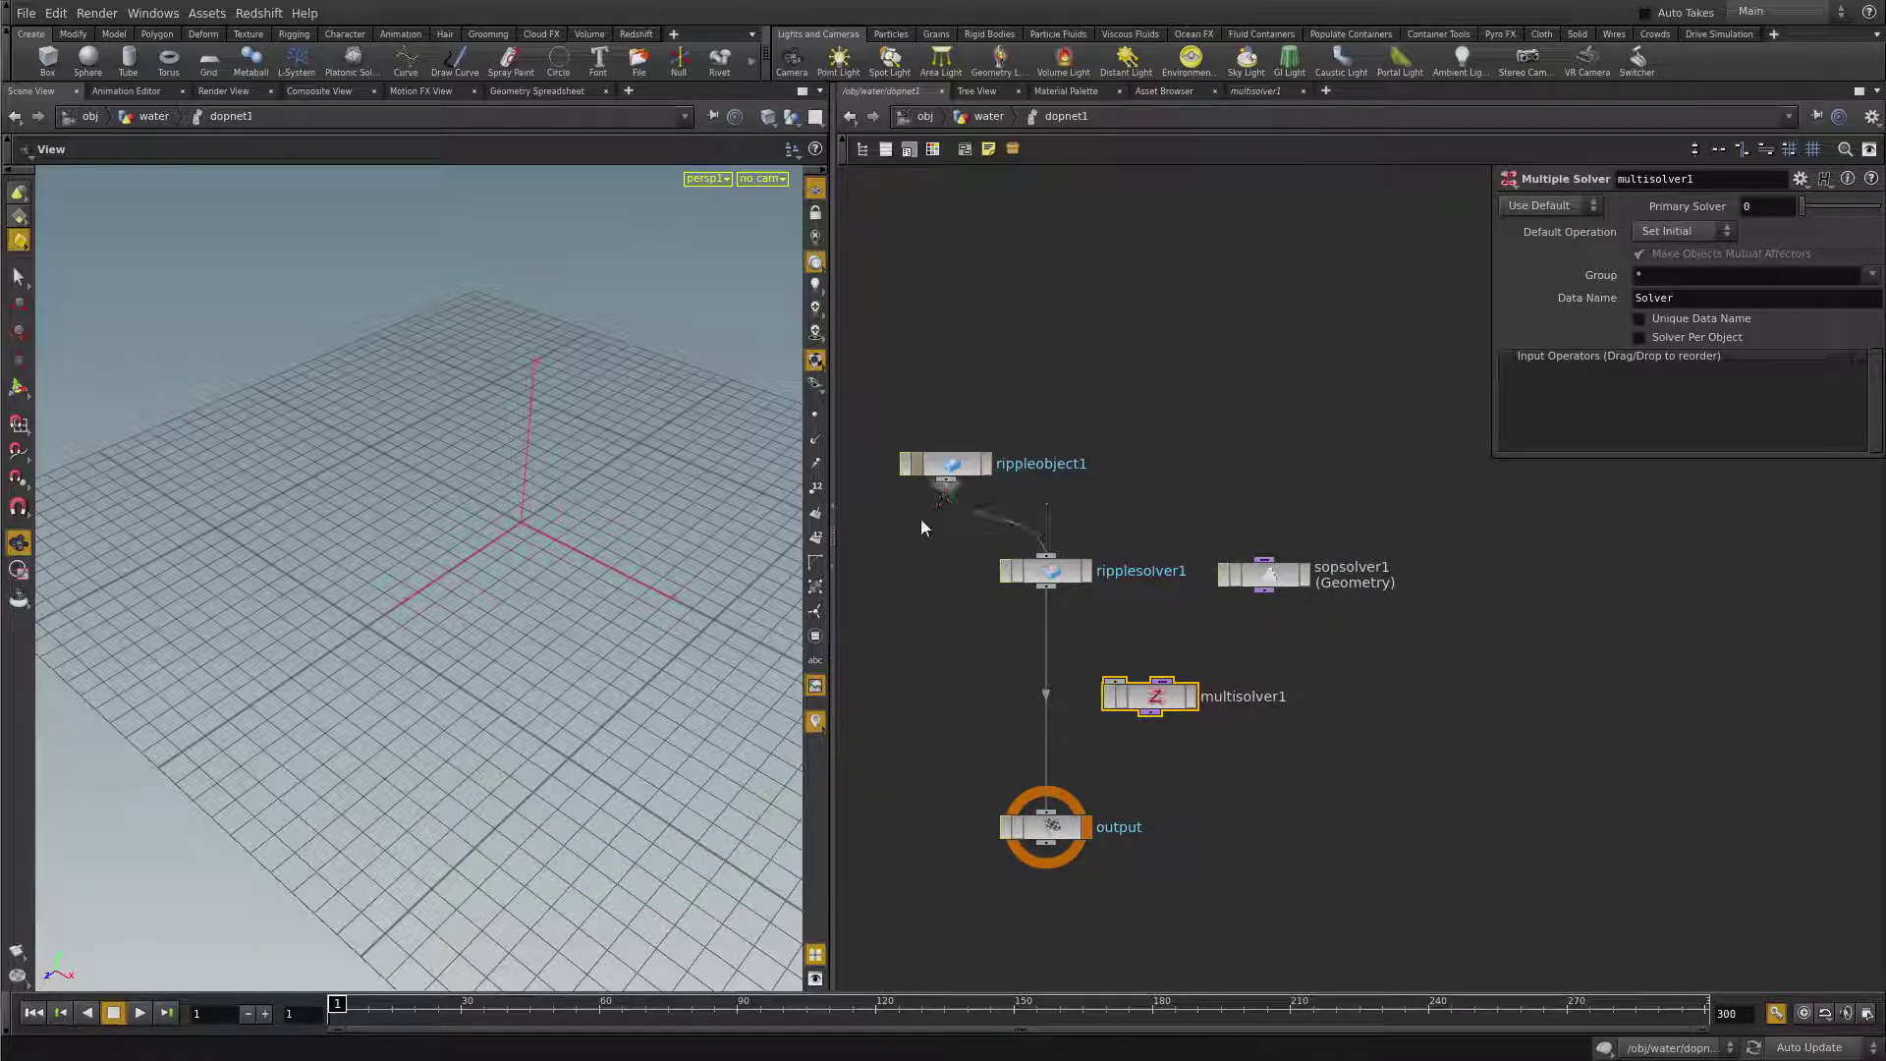
click(1115, 680)
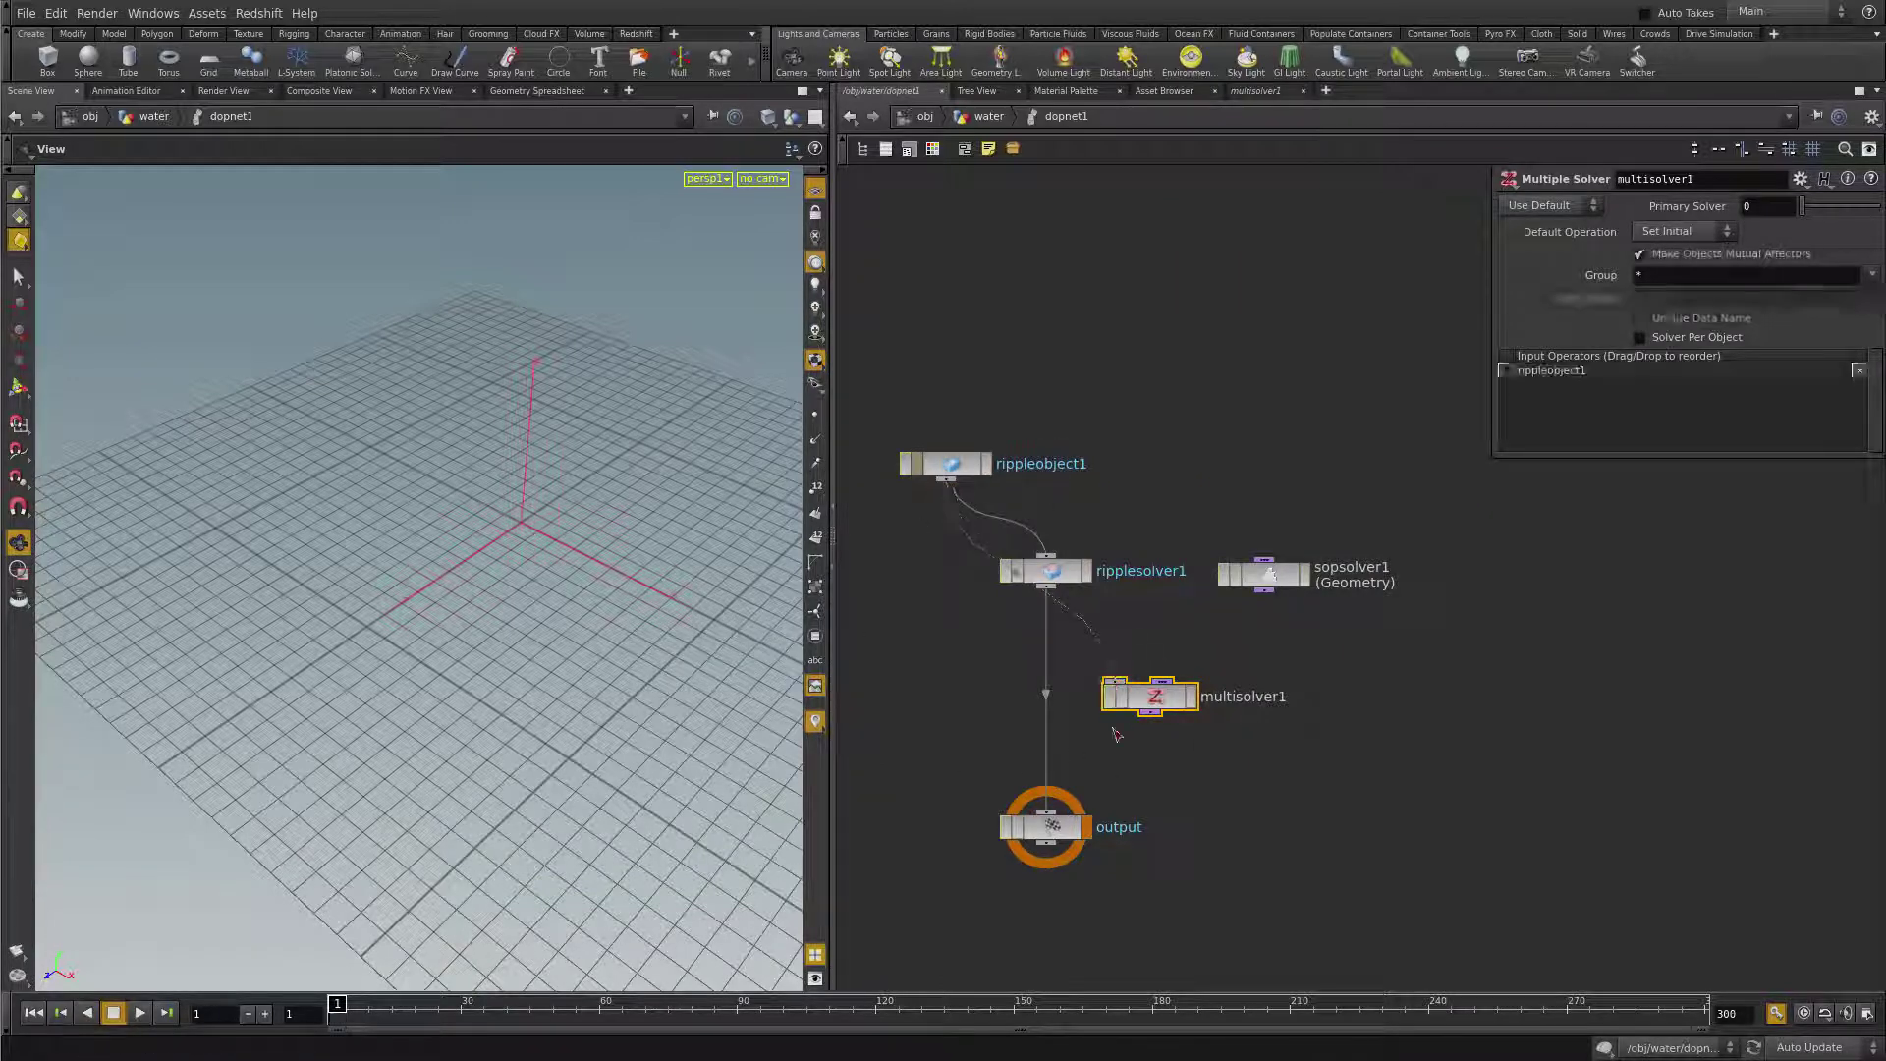
drag(1156, 698, 951, 676)
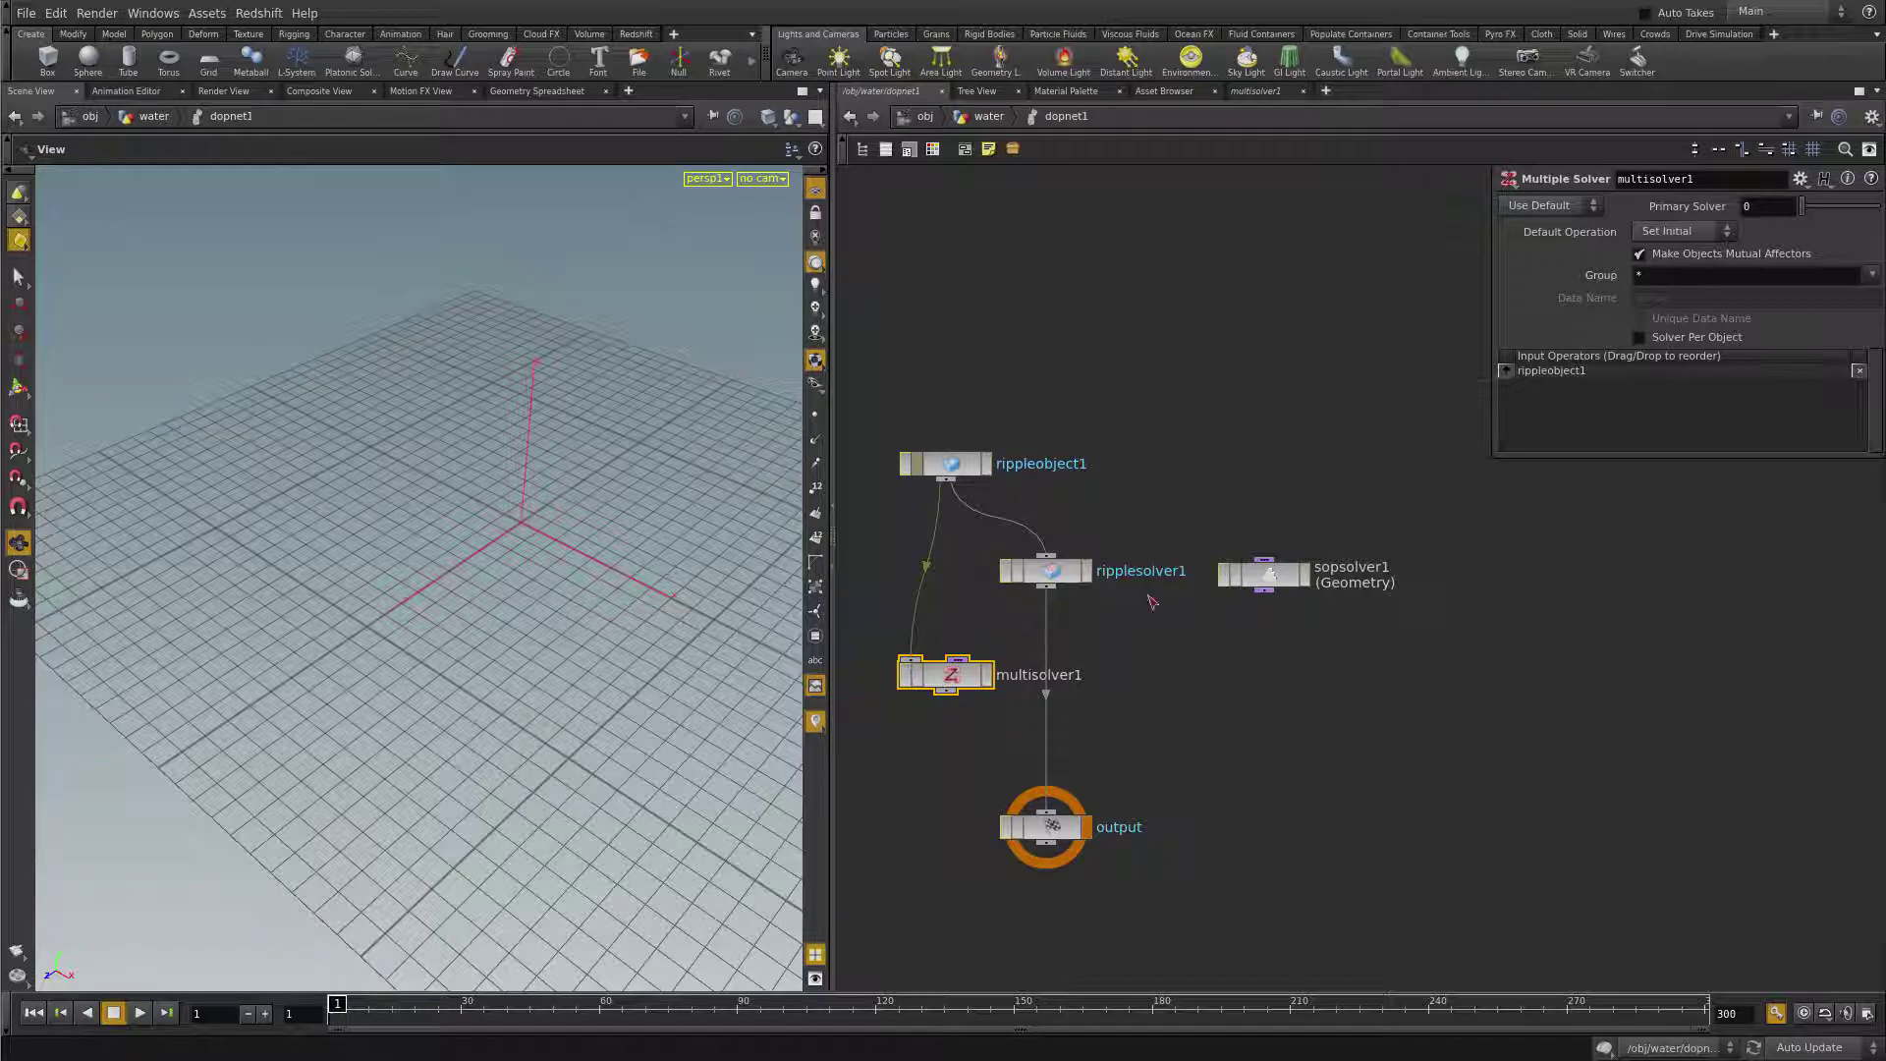
right_click(1012, 520)
key(Escape)
- Rewire ripplesolver1 from the output node into the solver input of multisolver1, and connect multisolver1 to output
drag(1049, 557, 898, 731)
drag(1049, 569, 1049, 539)
right_click(1046, 575)
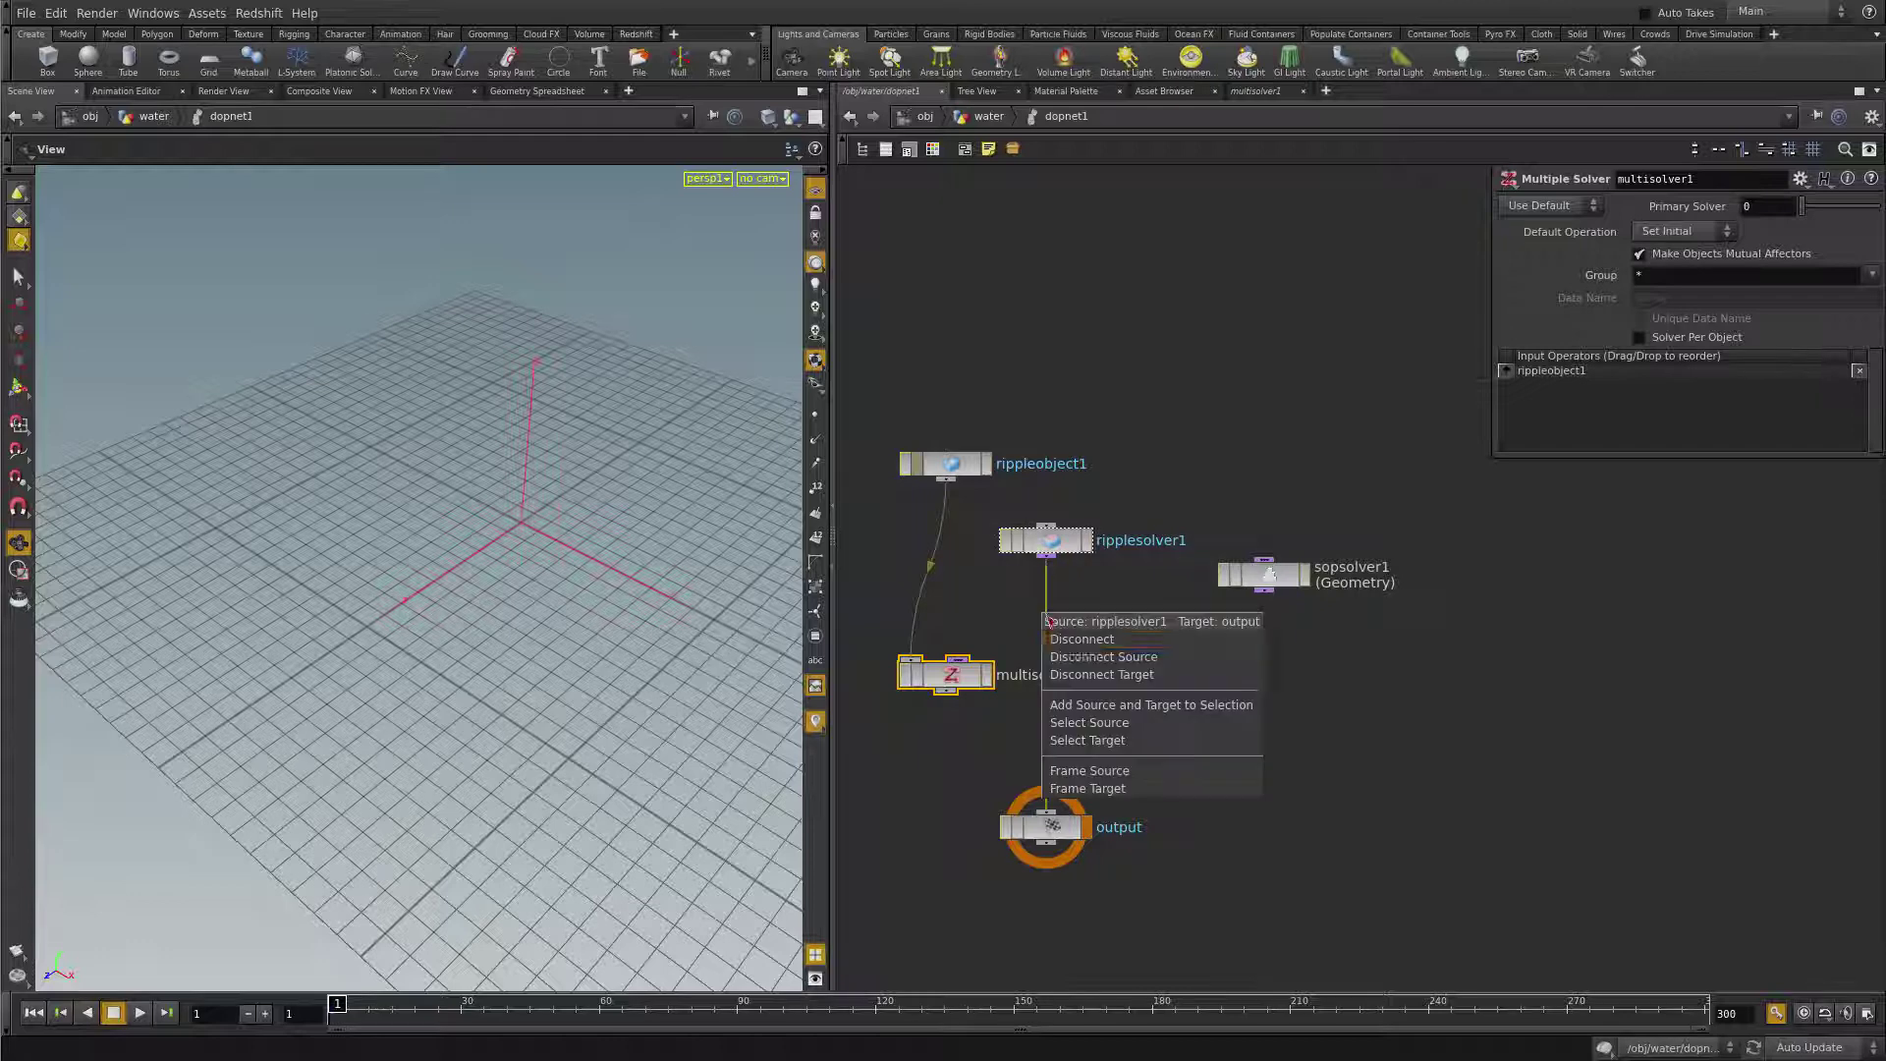
click(1080, 646)
drag(1046, 558, 958, 660)
drag(1057, 829, 1046, 812)
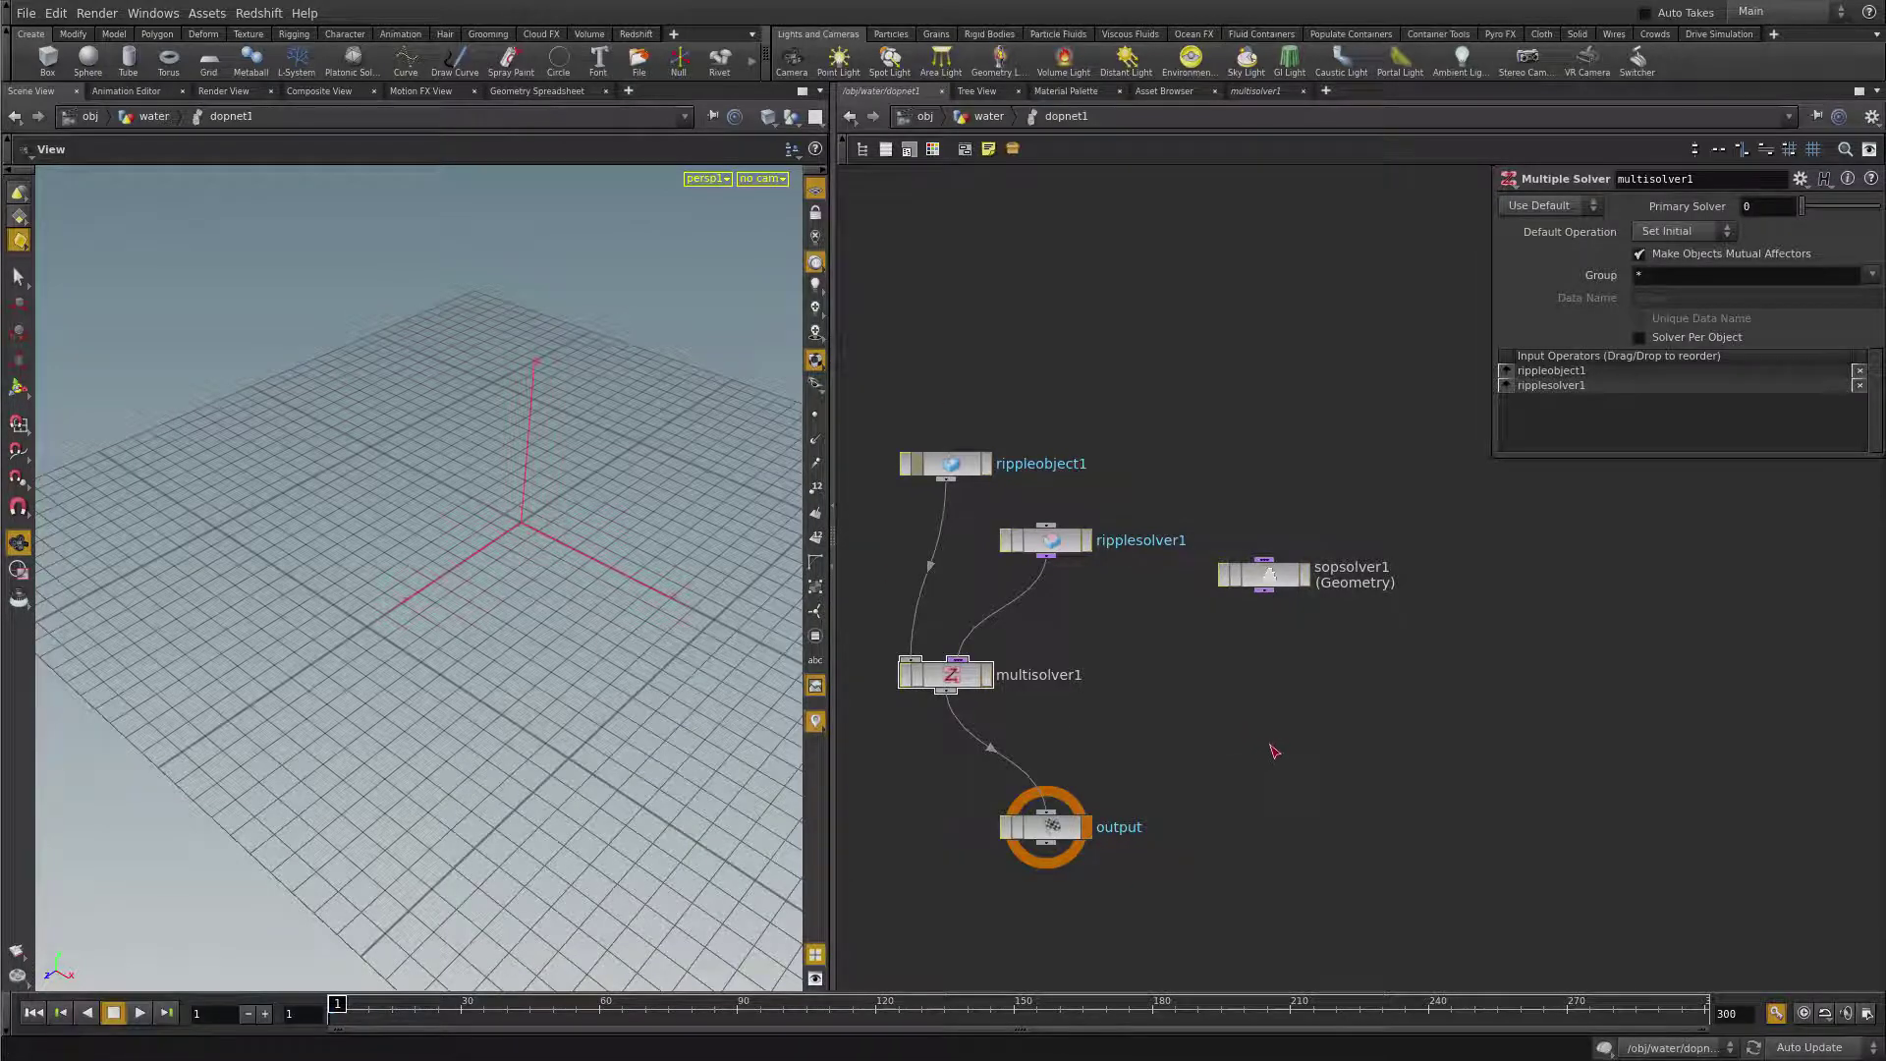
- Play the ripple simulation on the water surface with the dopnet1 network open to check the rewired solver
key(u)
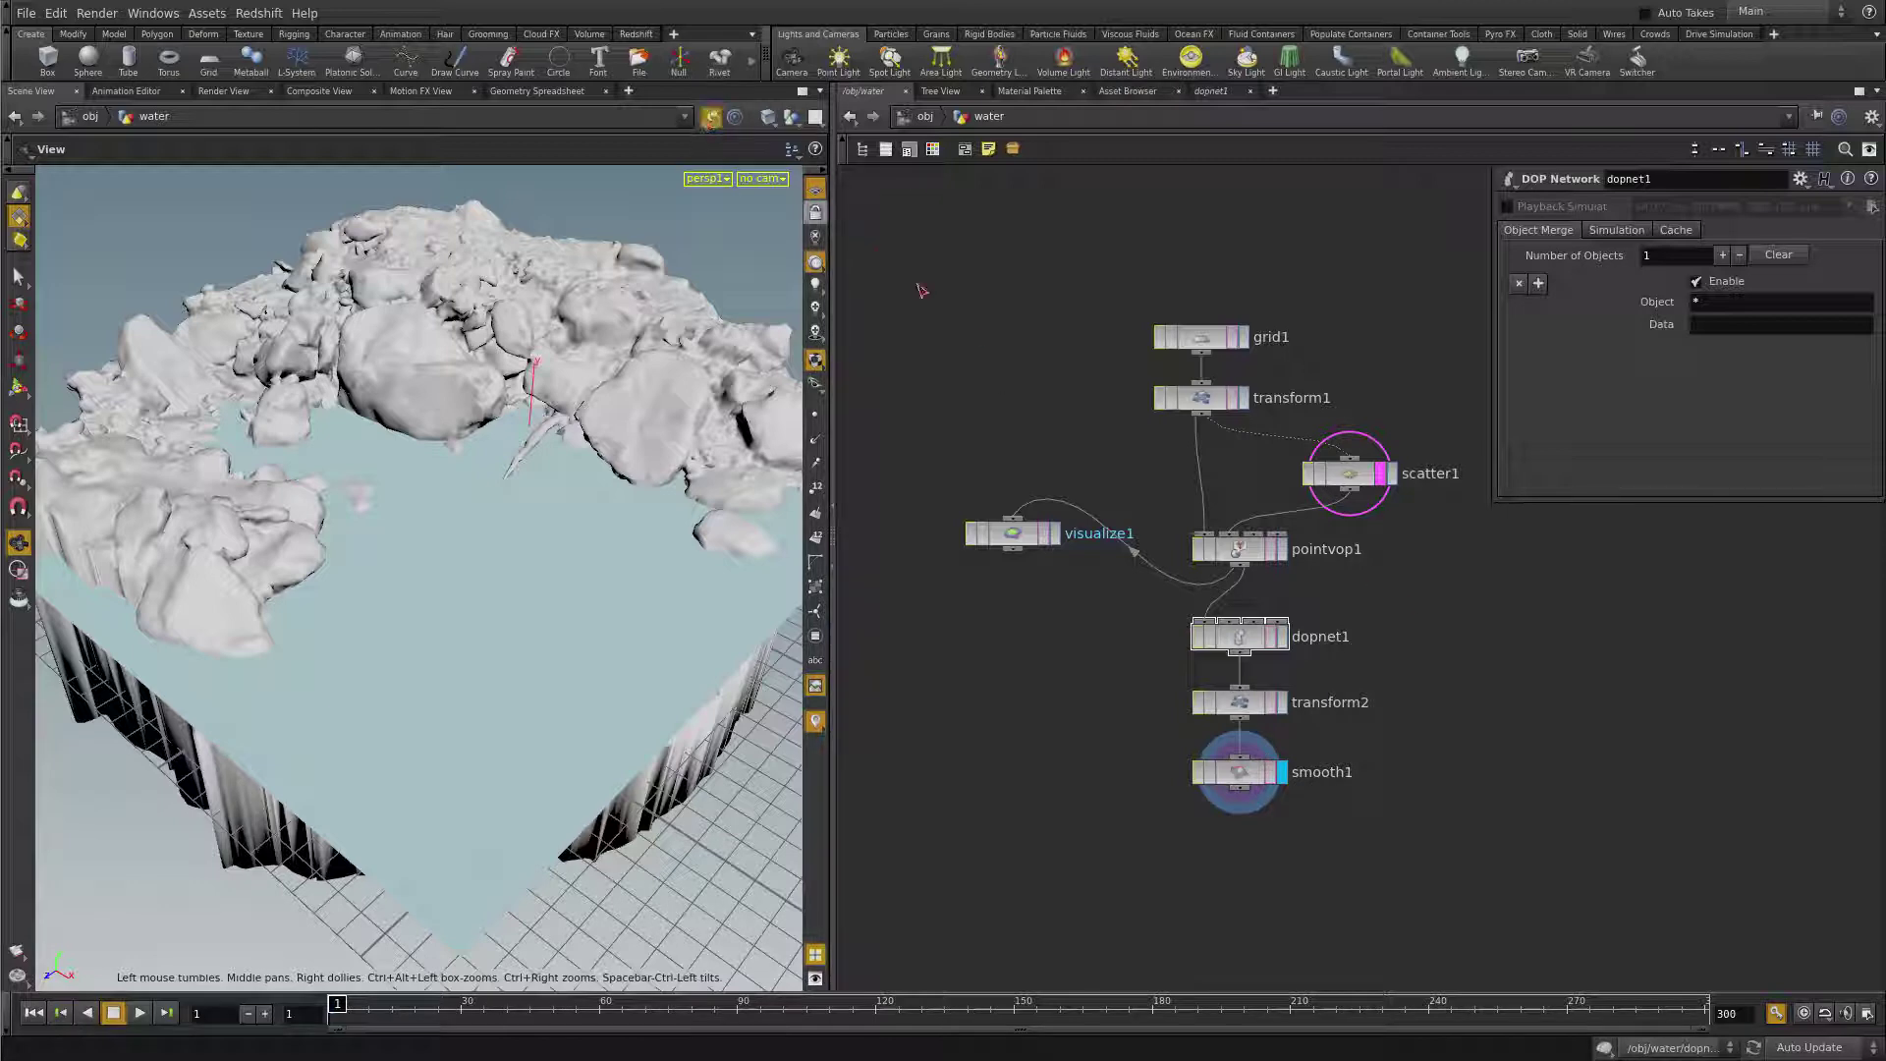
double_click(1240, 636)
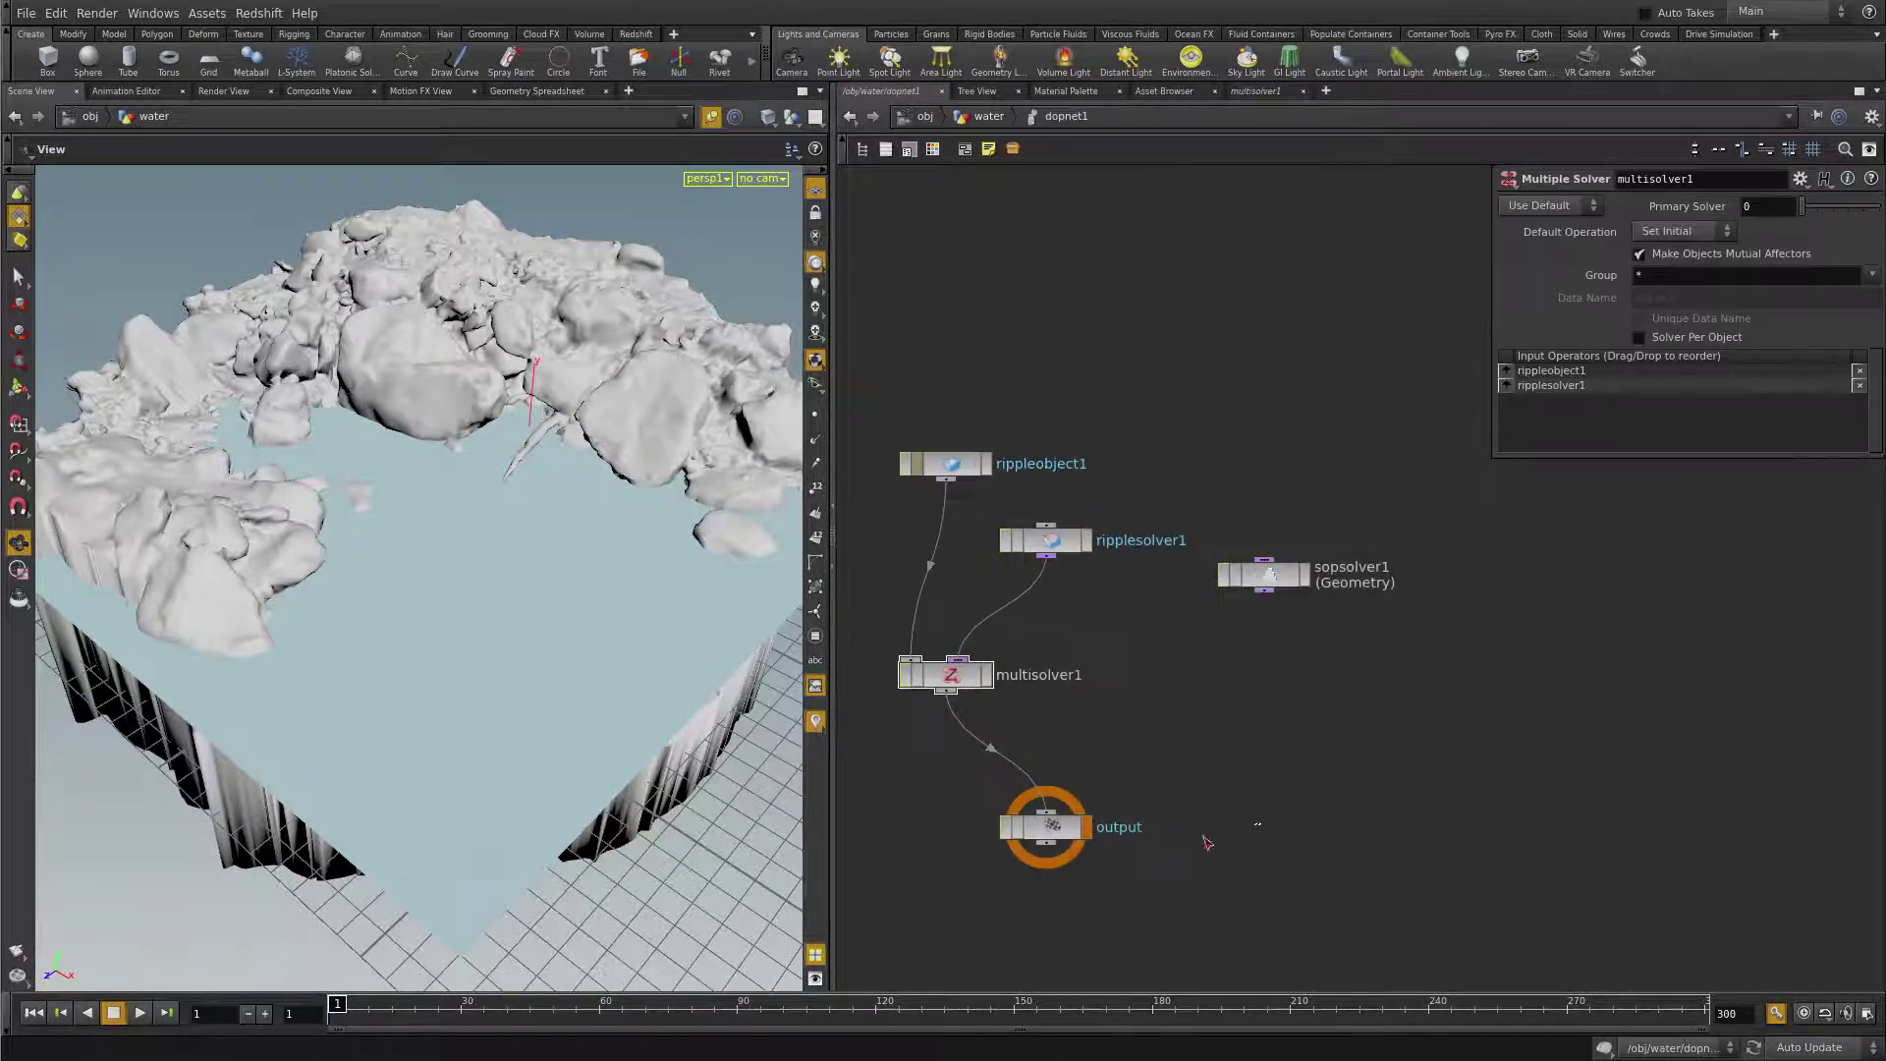
click(140, 1013)
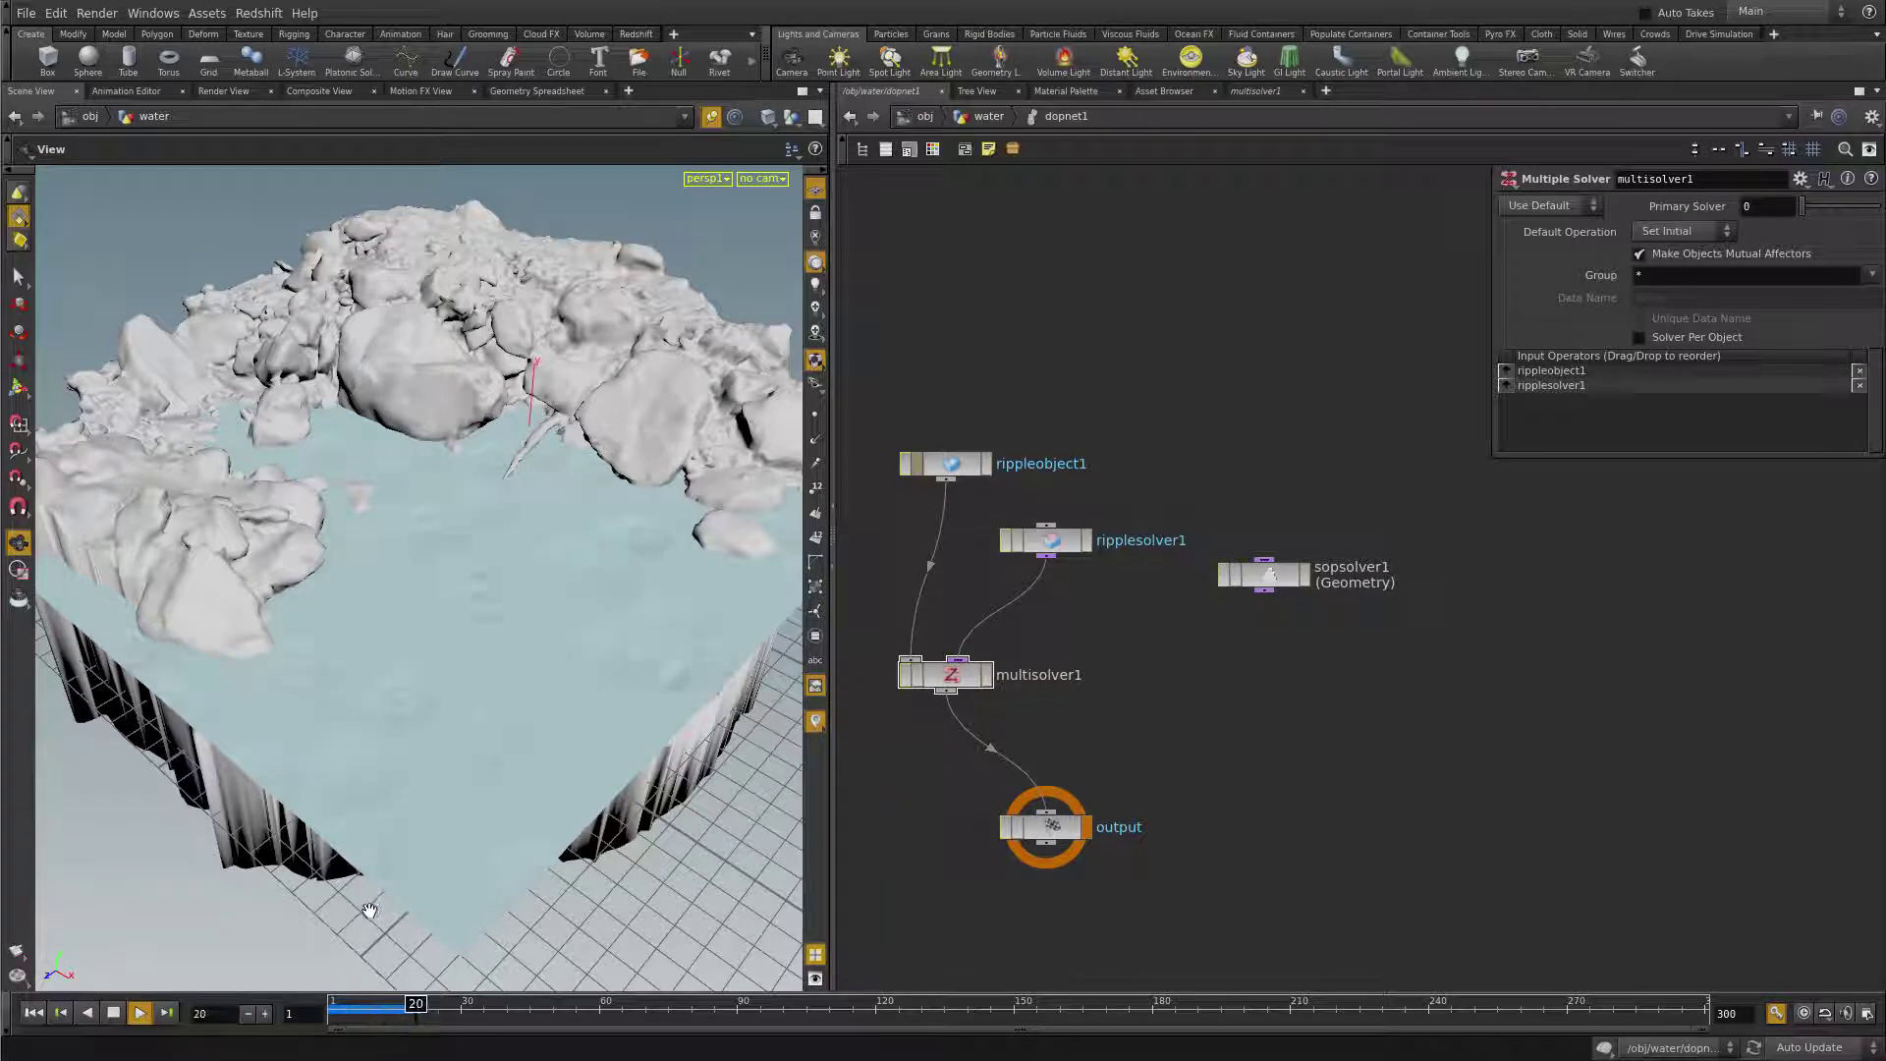
click(114, 1013)
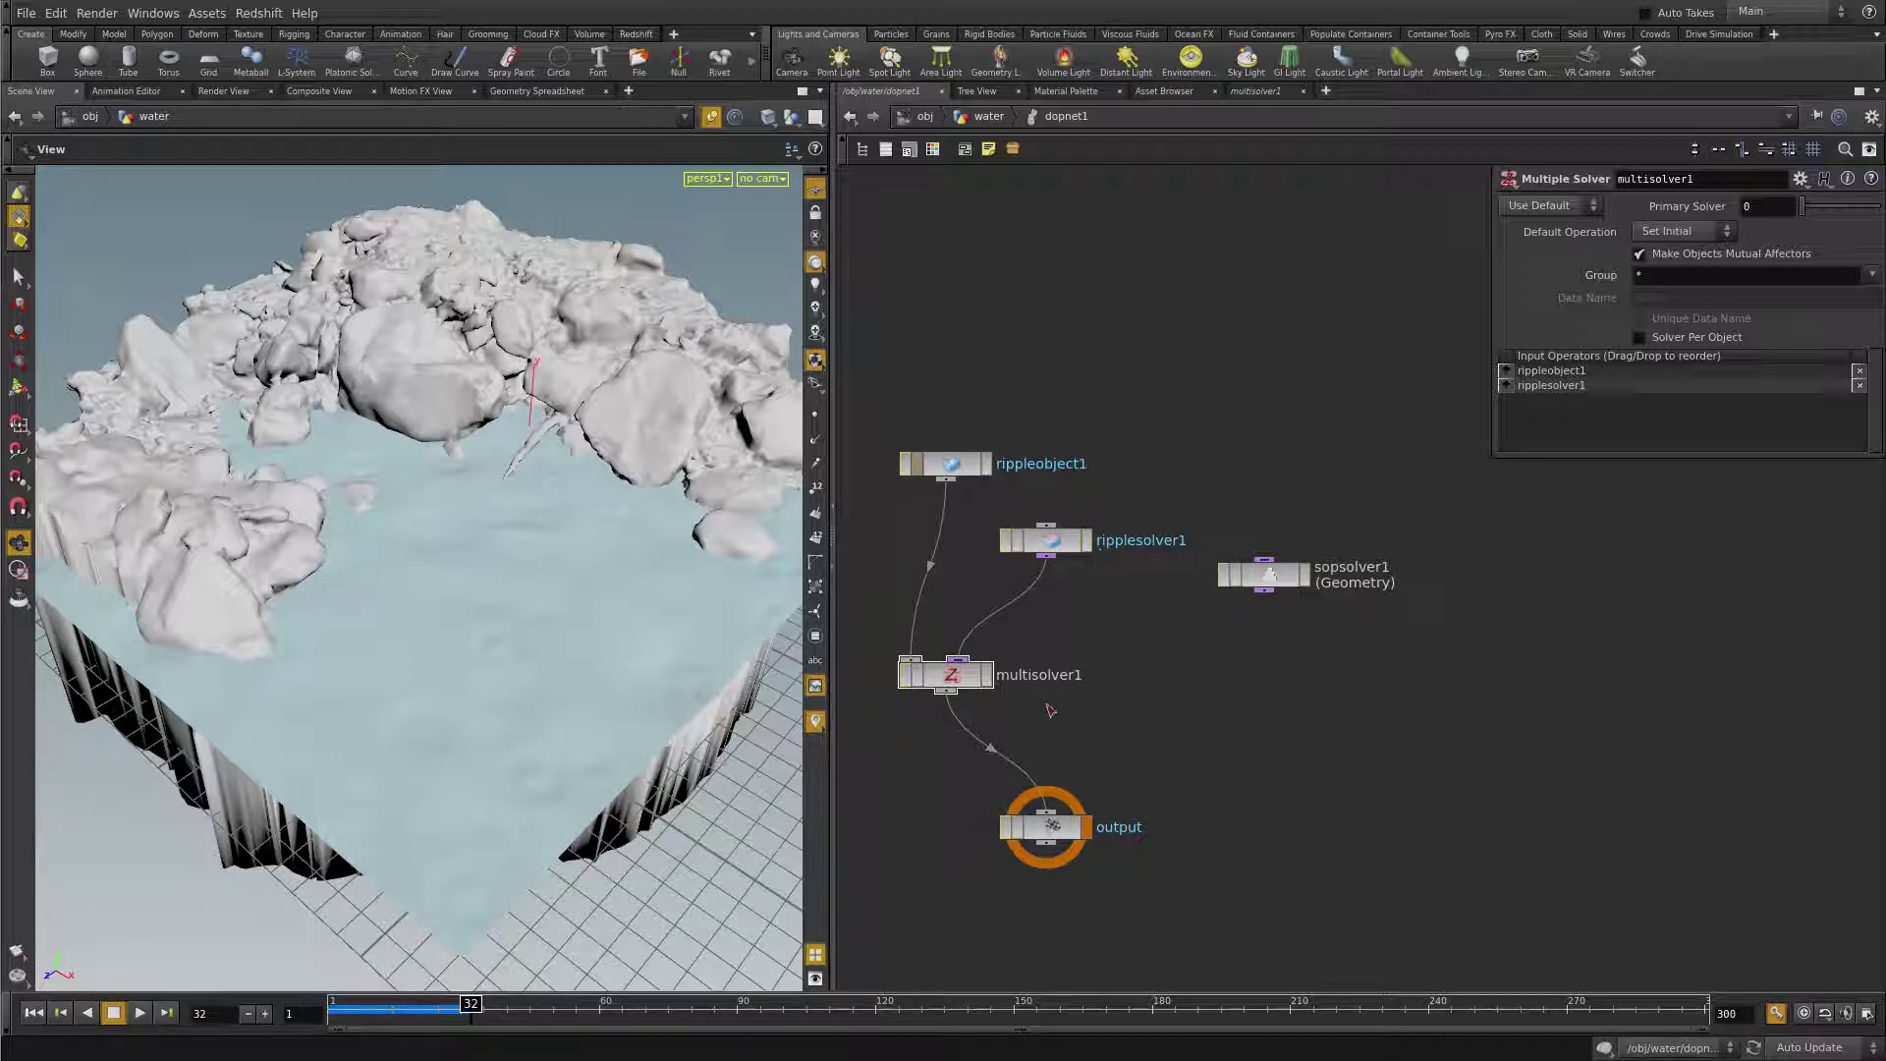
- Align multisolver1 above output, connect sopsolver1 to its solver input, and return to the water network
drag(948, 688, 1048, 727)
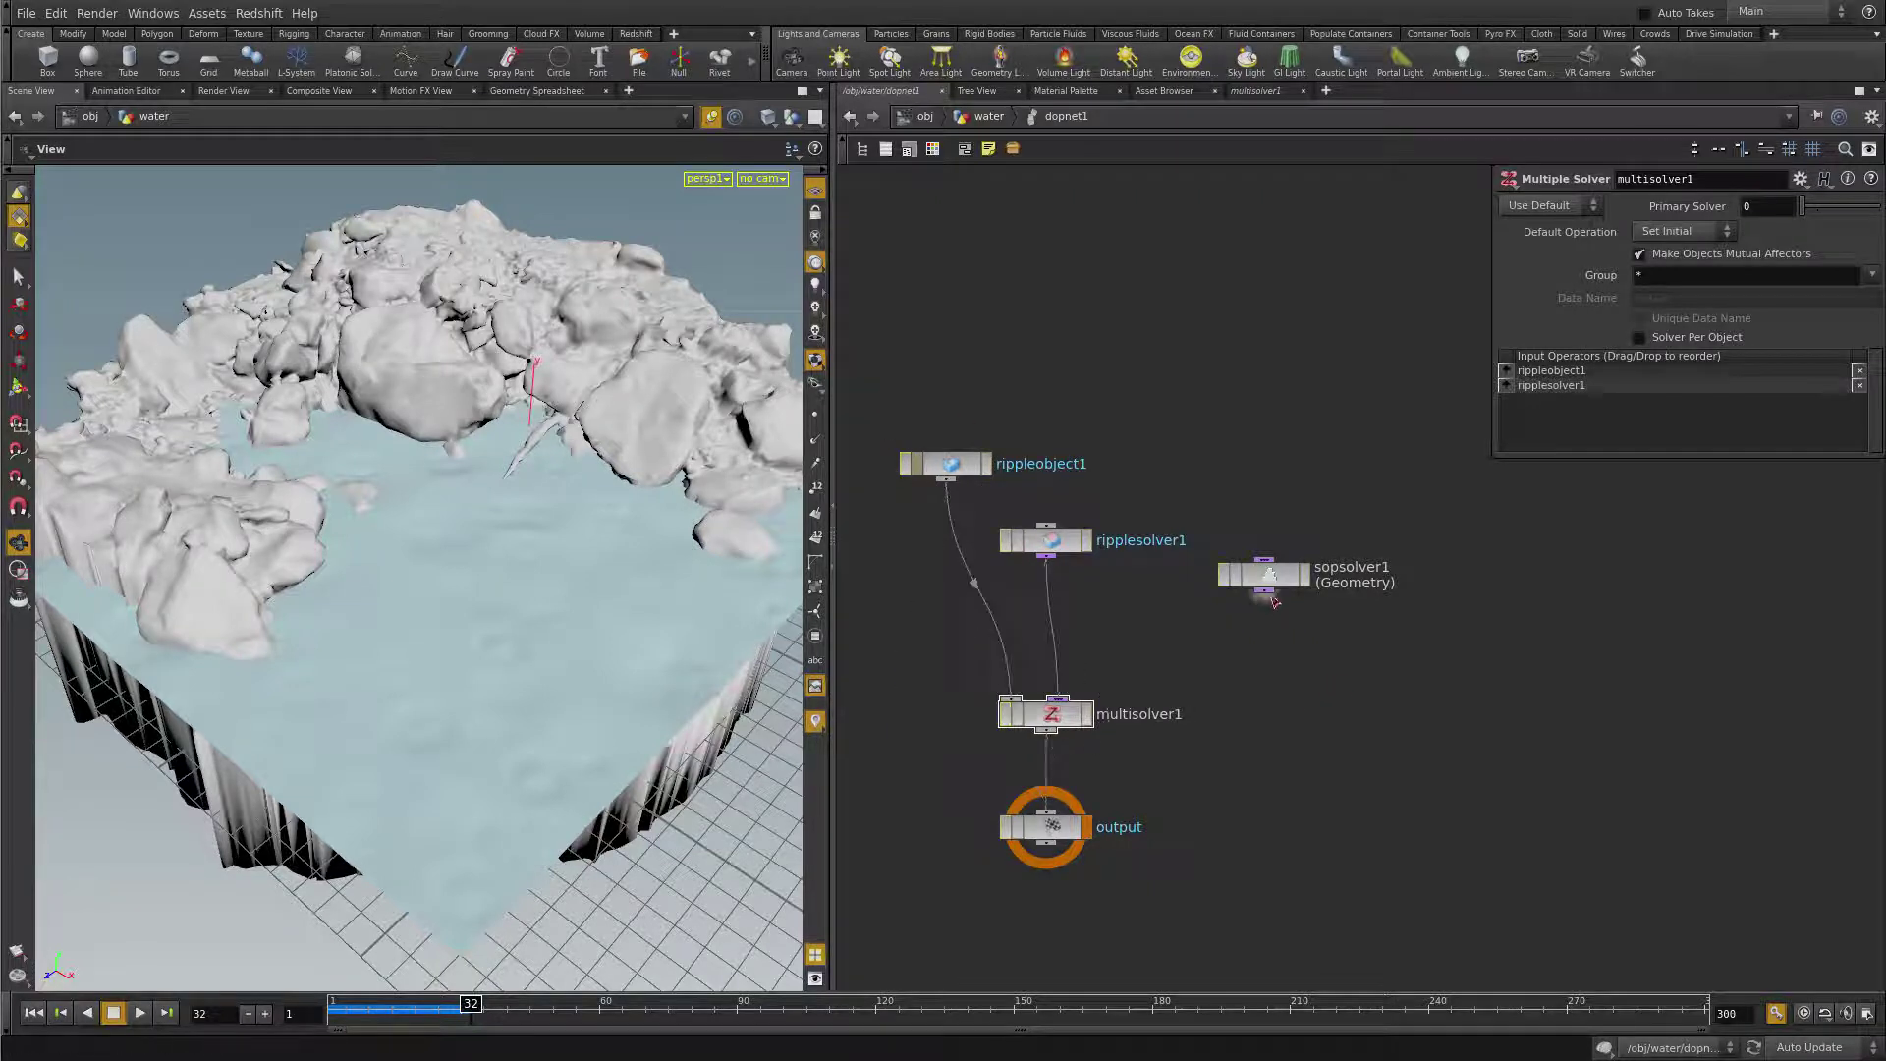
drag(1264, 591, 1057, 699)
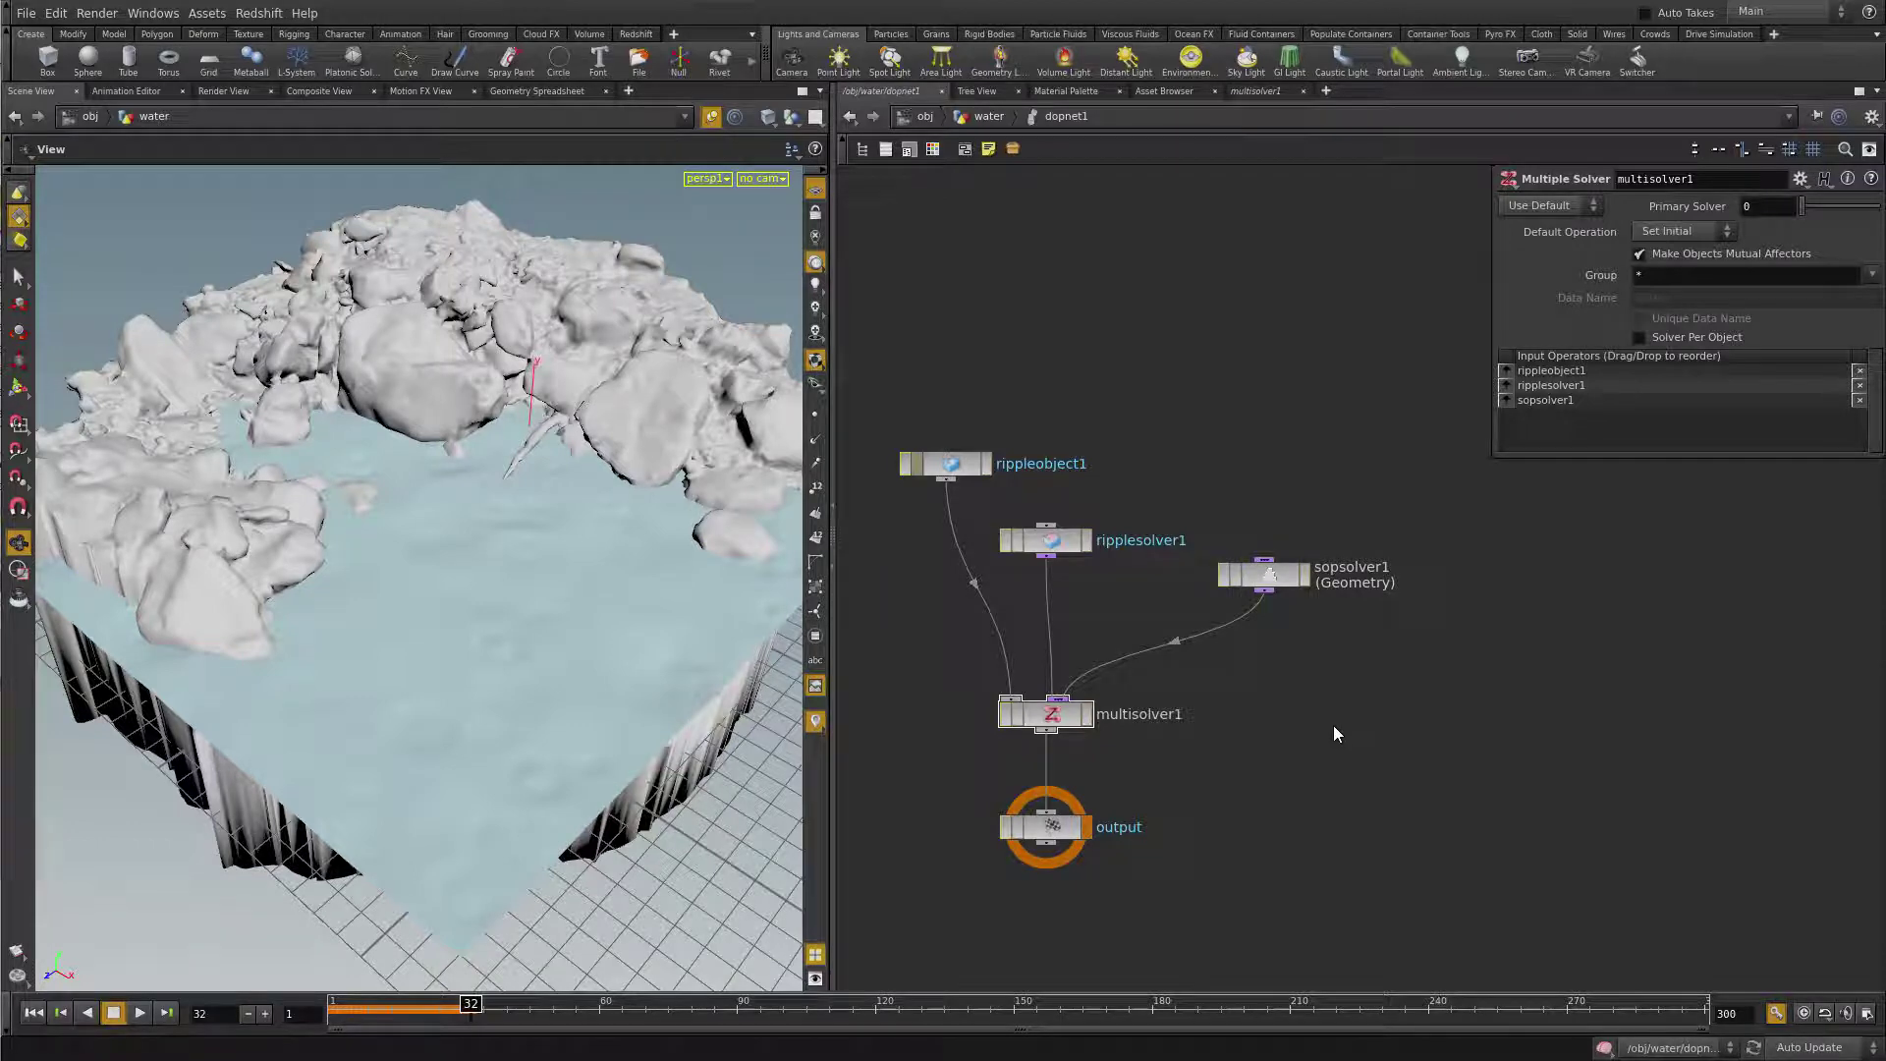
key(u)
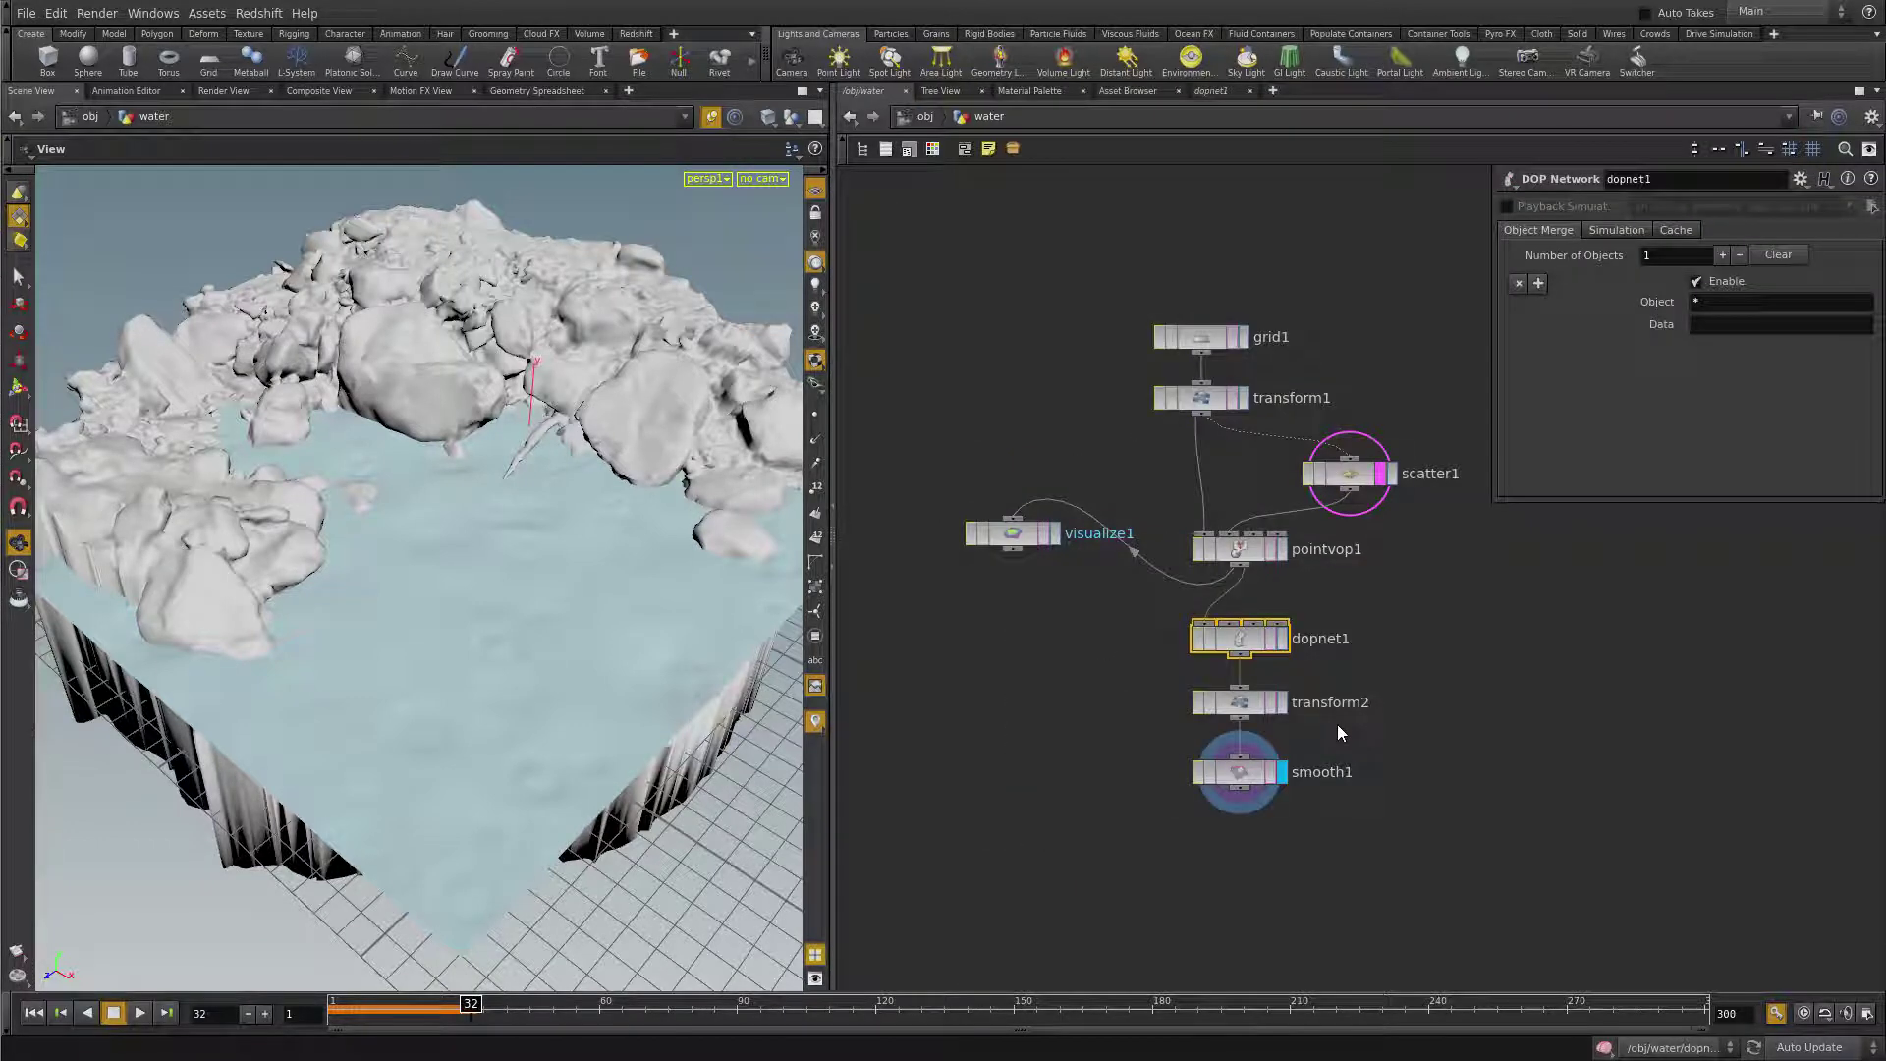
- Copy pointvop1 from the water network and open the sopsolver1 network inside dopnet1
click(1275, 556)
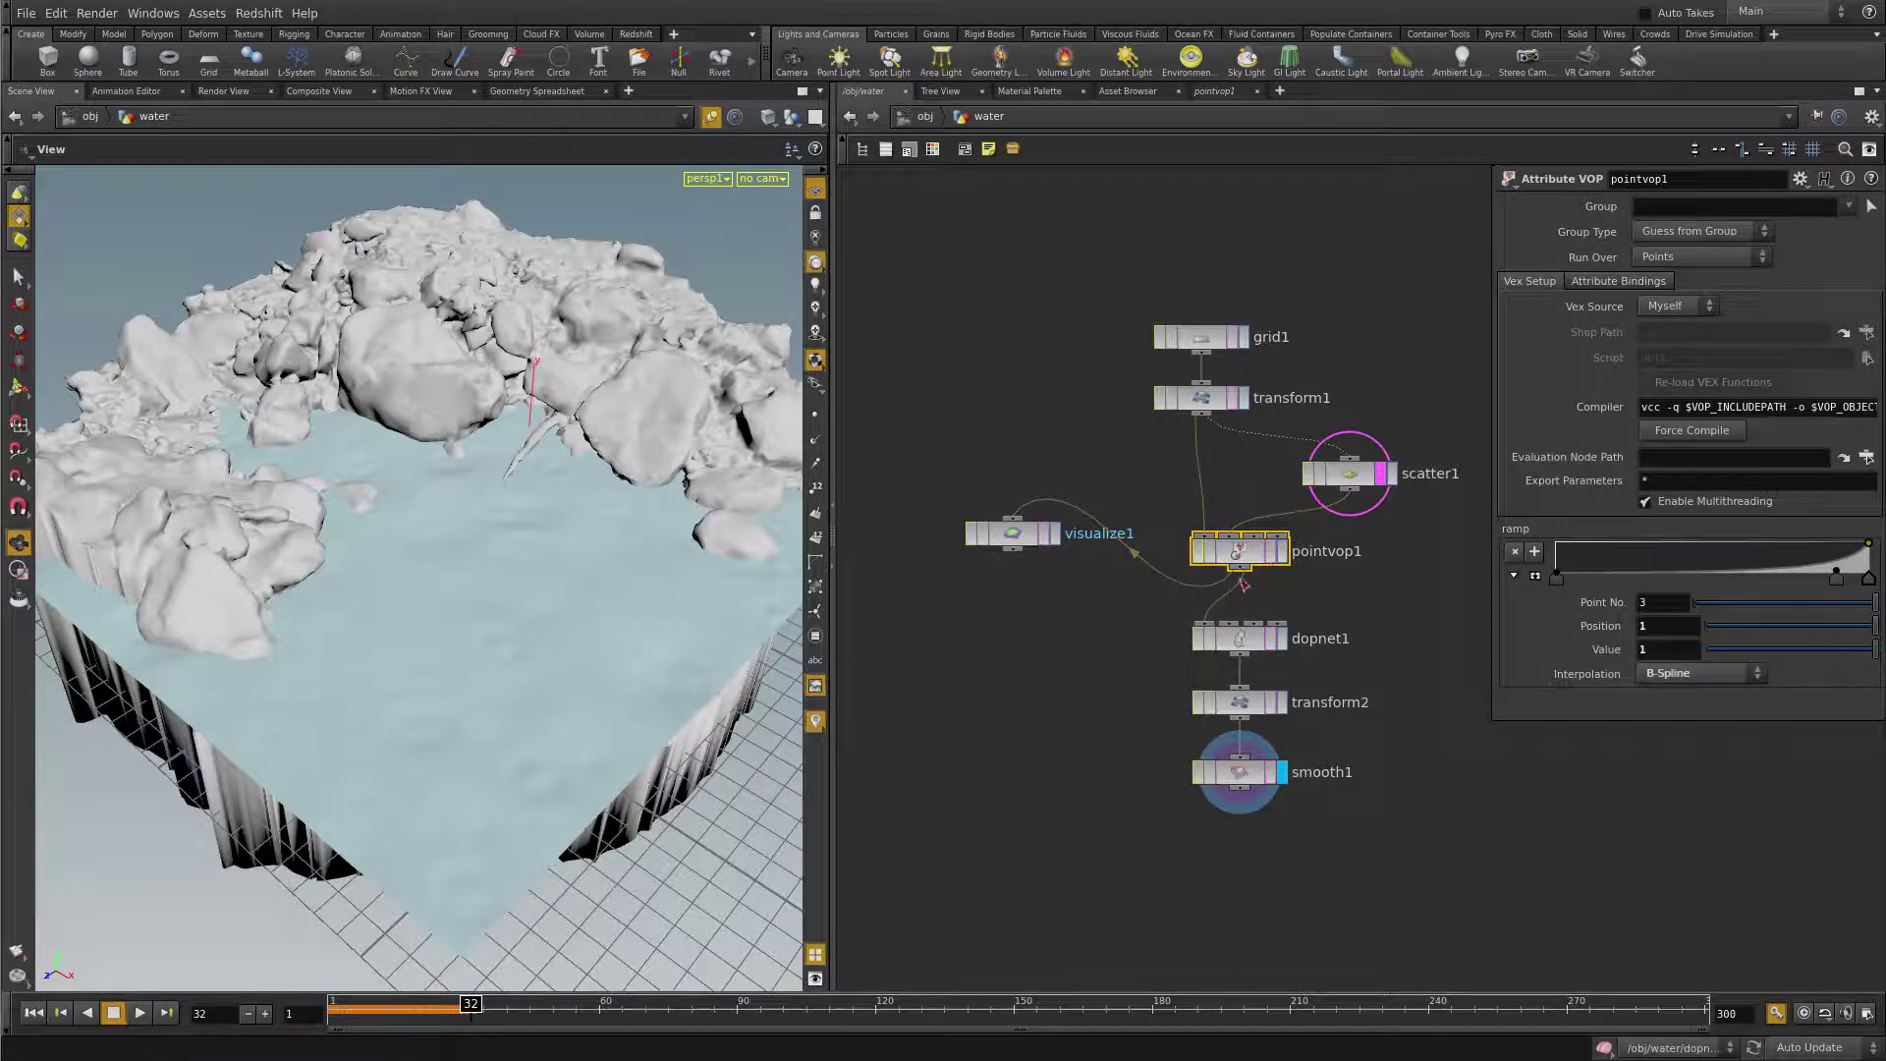
key(ctrl+c)
double_click(1242, 638)
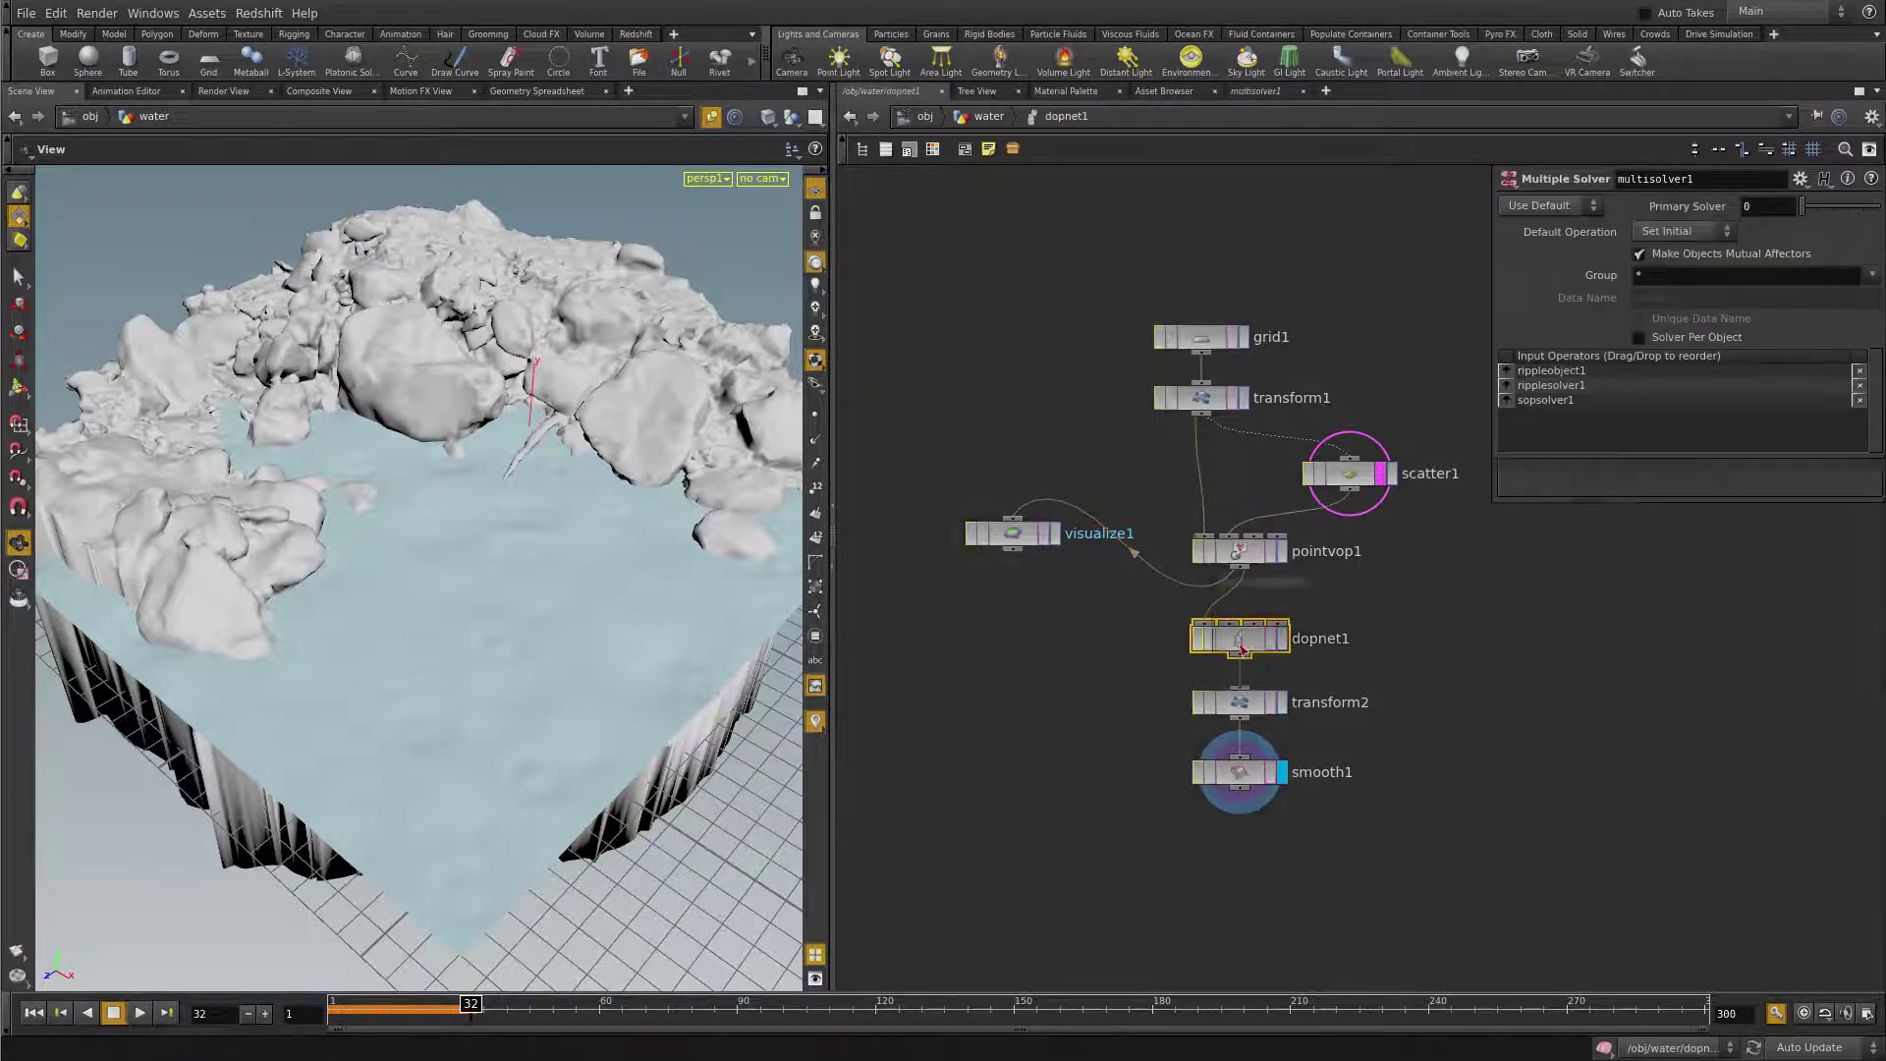
double_click(1265, 578)
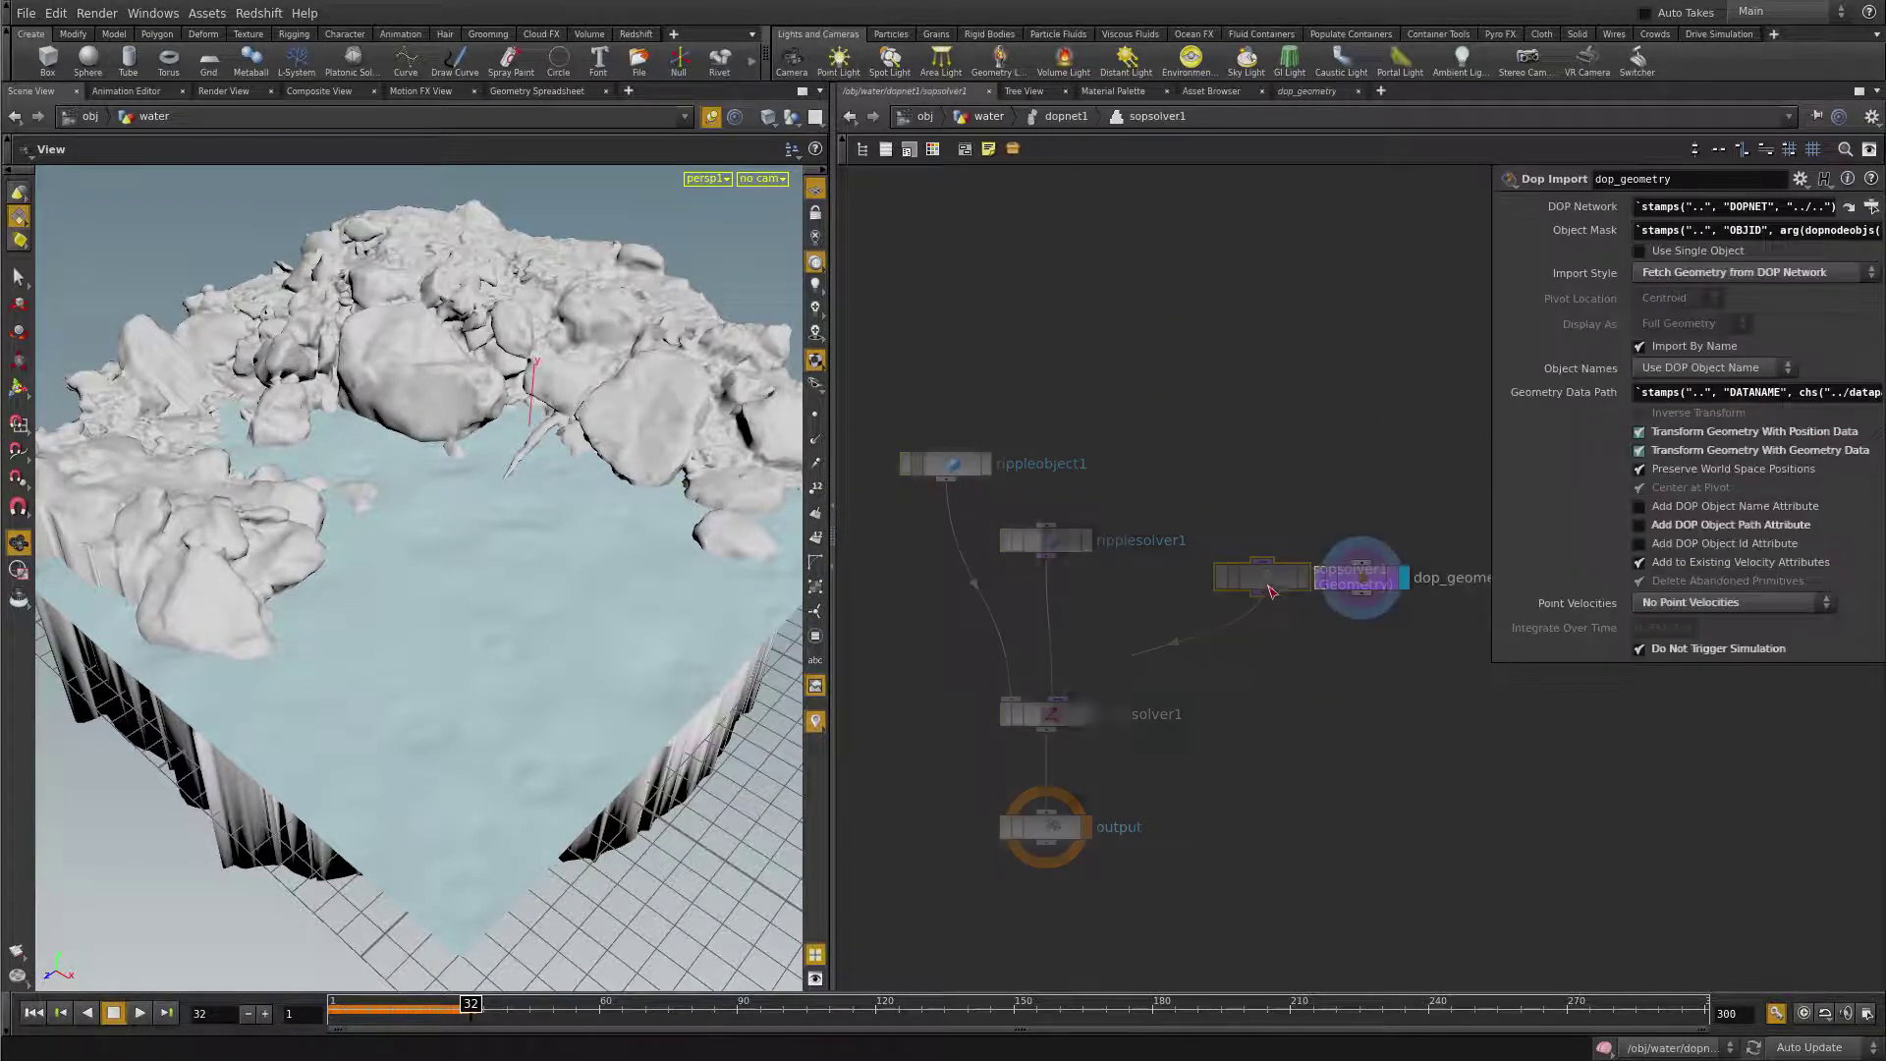
- Stack the impacts, feedbacks and relationship_geometry nodes together, clear of dop_geometry, and make room below dop_geometry
middle_drag(1188, 633, 989, 505)
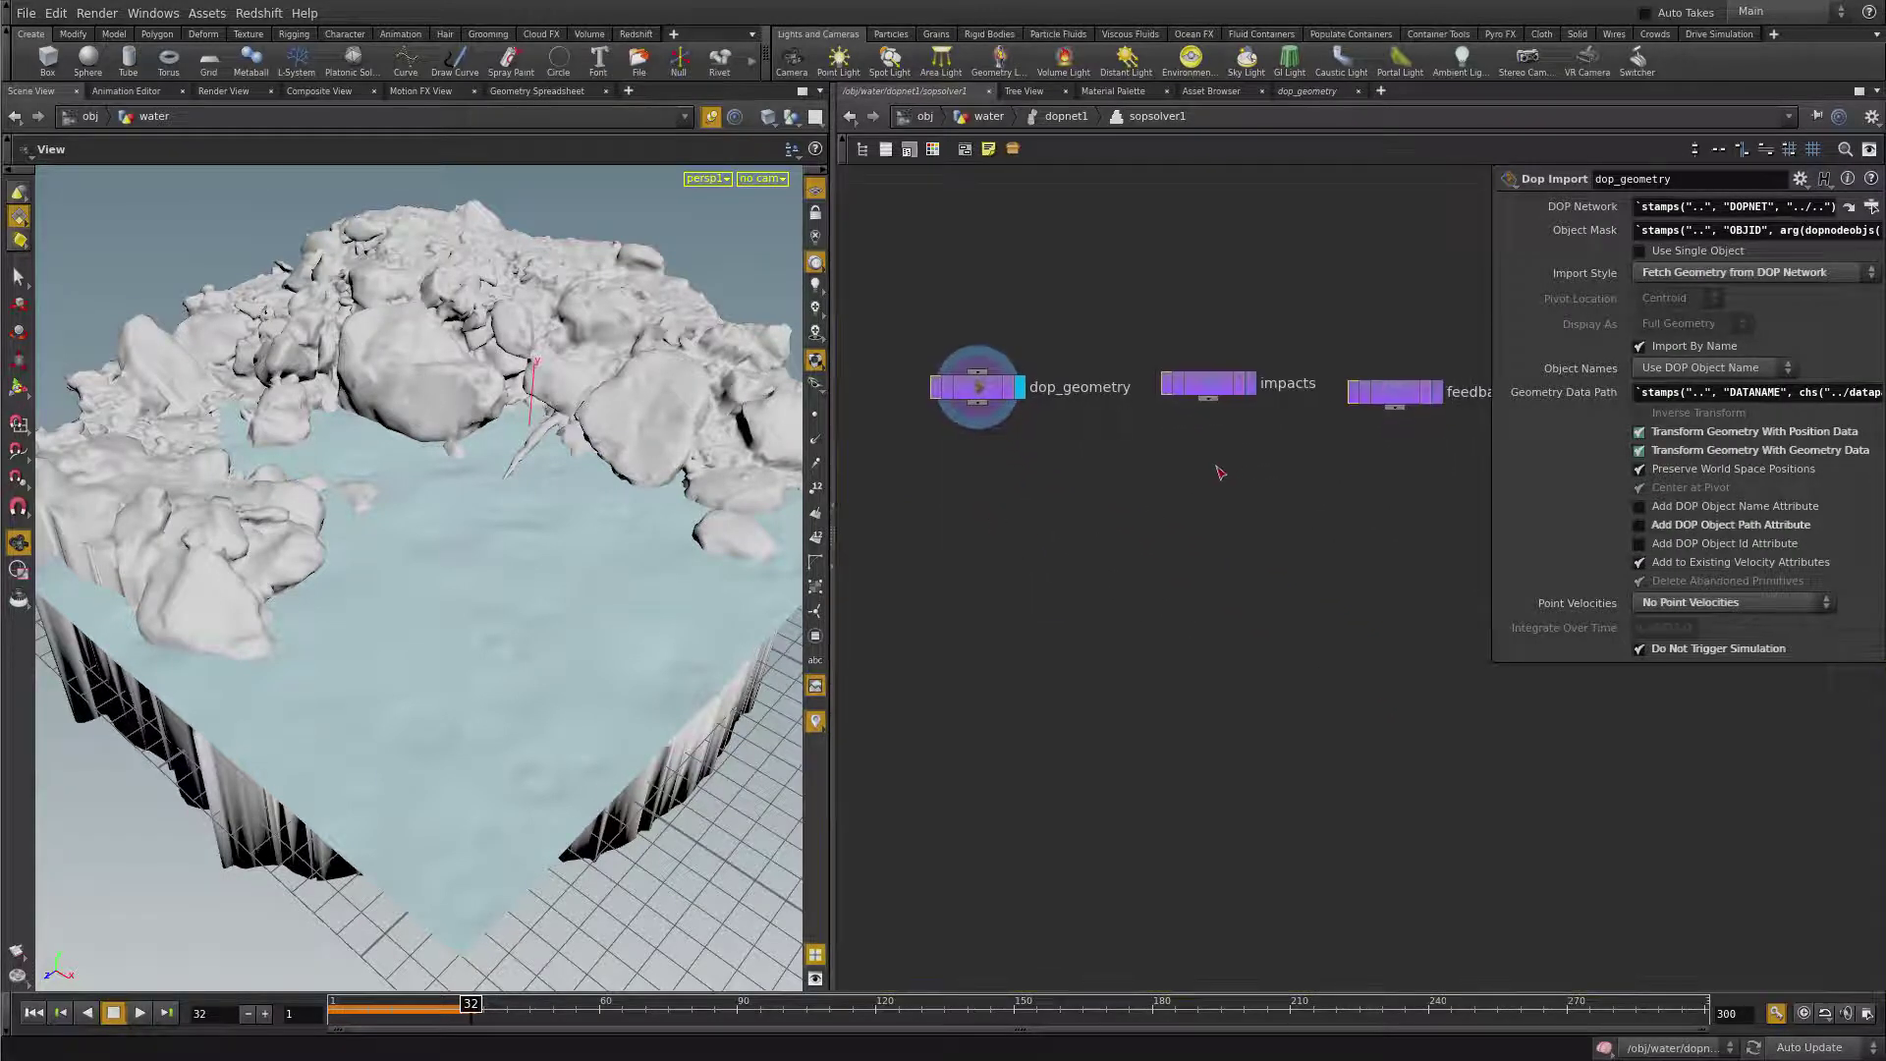
scroll(1221, 471, down, 3)
middle_drag(1206, 484, 1141, 464)
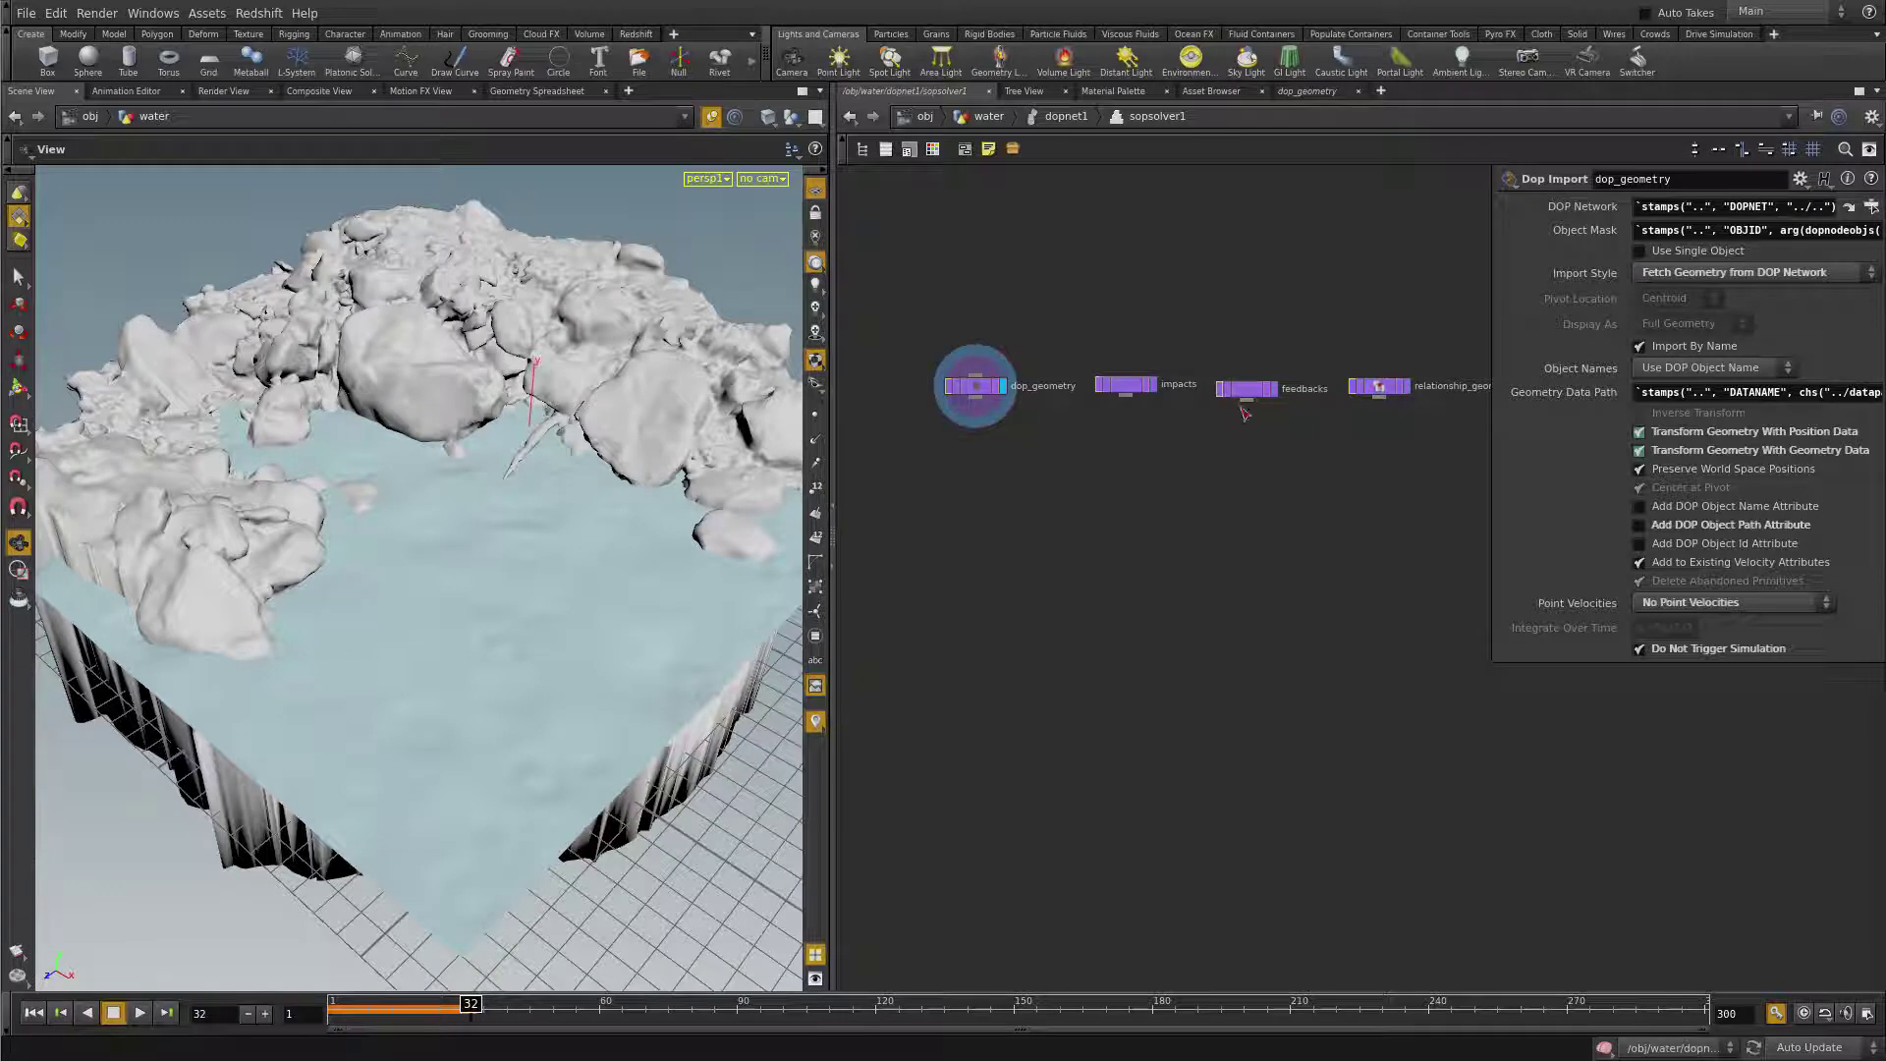
middle_drag(1429, 447, 1379, 436)
drag(1073, 374, 1204, 320)
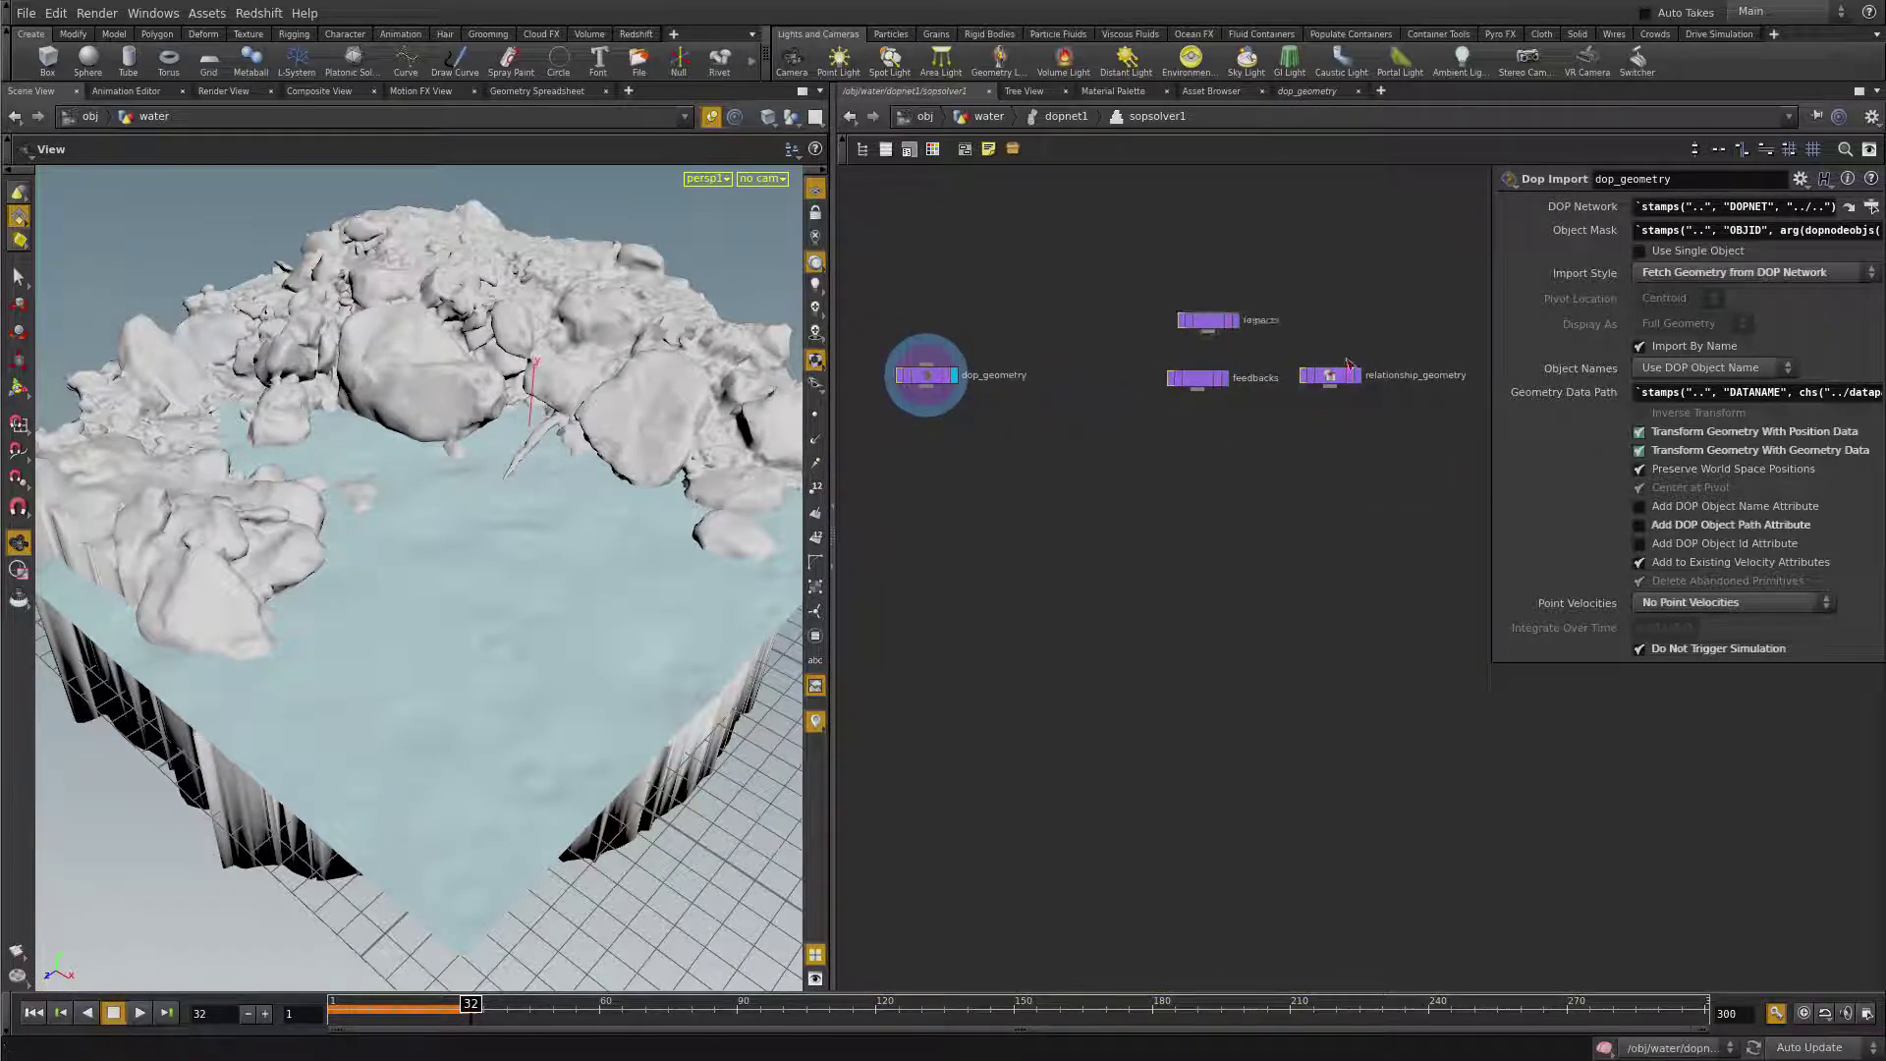
drag(1328, 375, 1210, 415)
drag(1116, 267, 1301, 395)
middle_drag(1037, 427, 1189, 450)
scroll(1178, 458, up, 5)
drag(974, 472, 1210, 360)
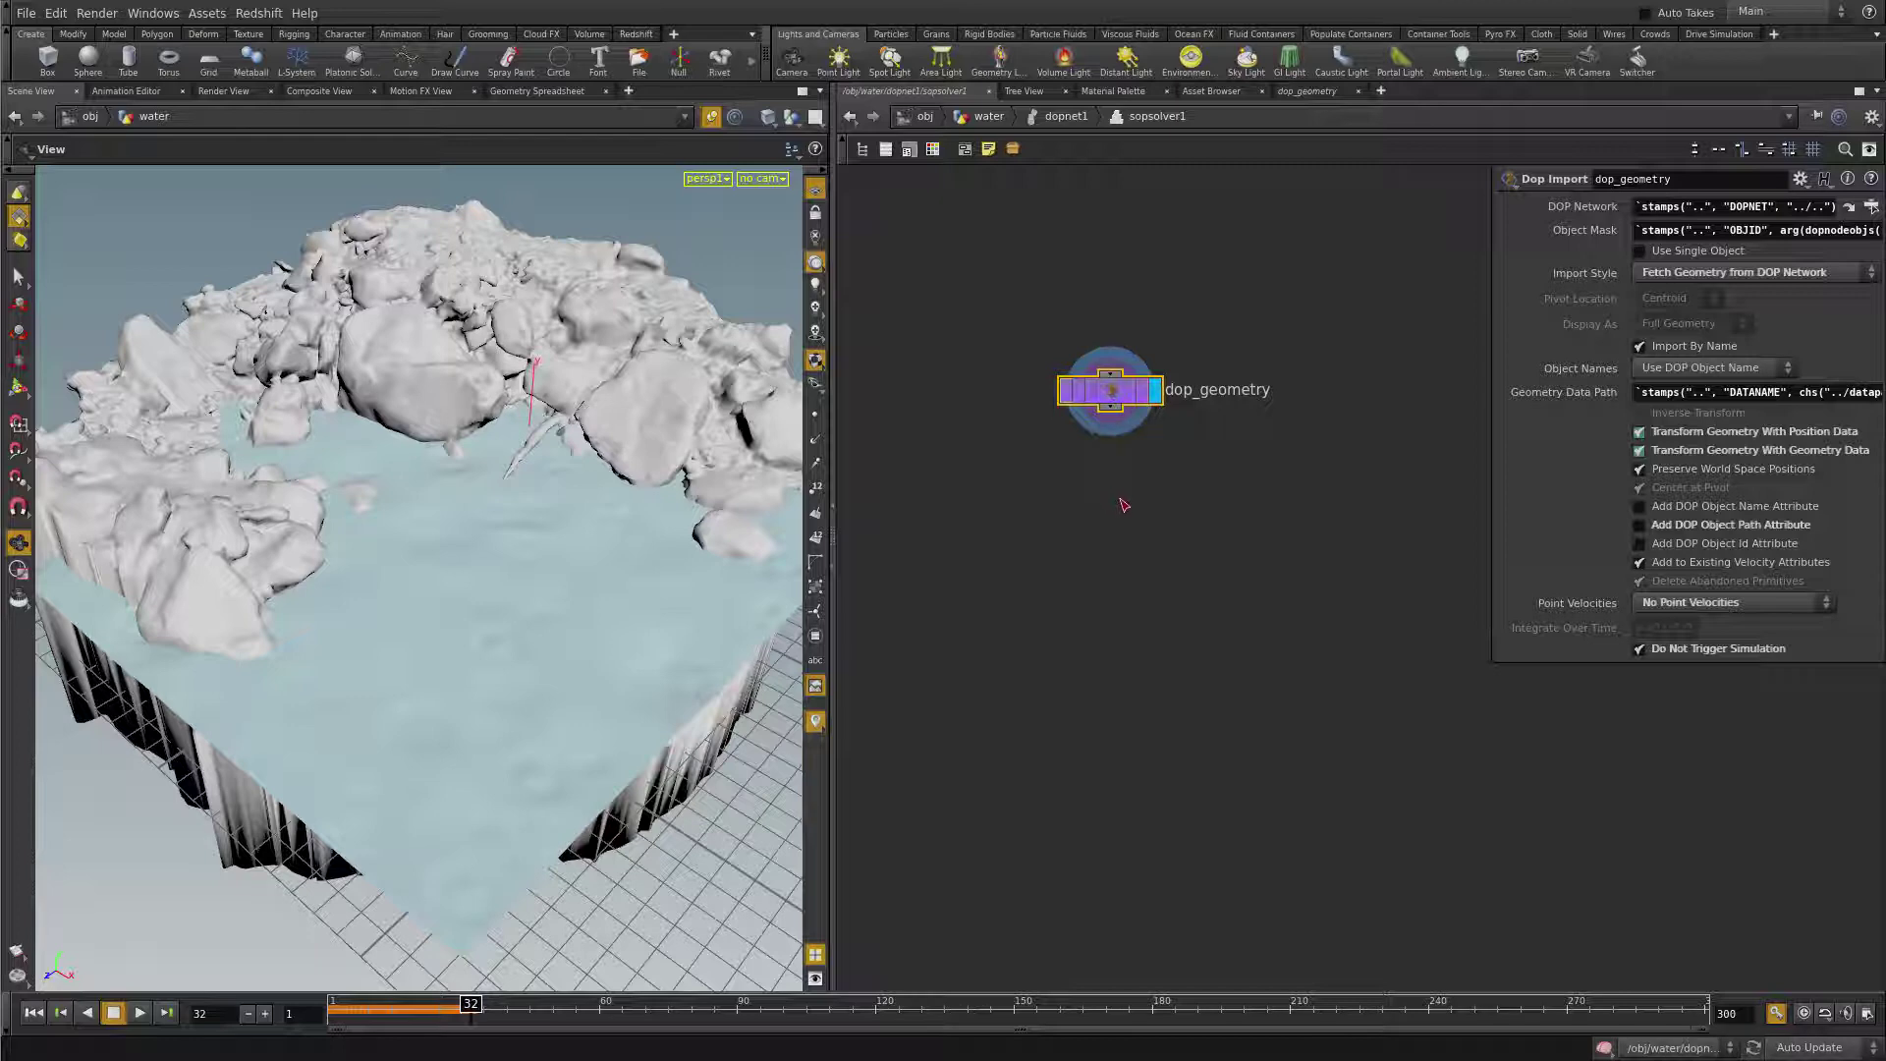
- Paste pointvop1 below dop_geometry and add an Object Merge node beside and slightly above it
click(1119, 560)
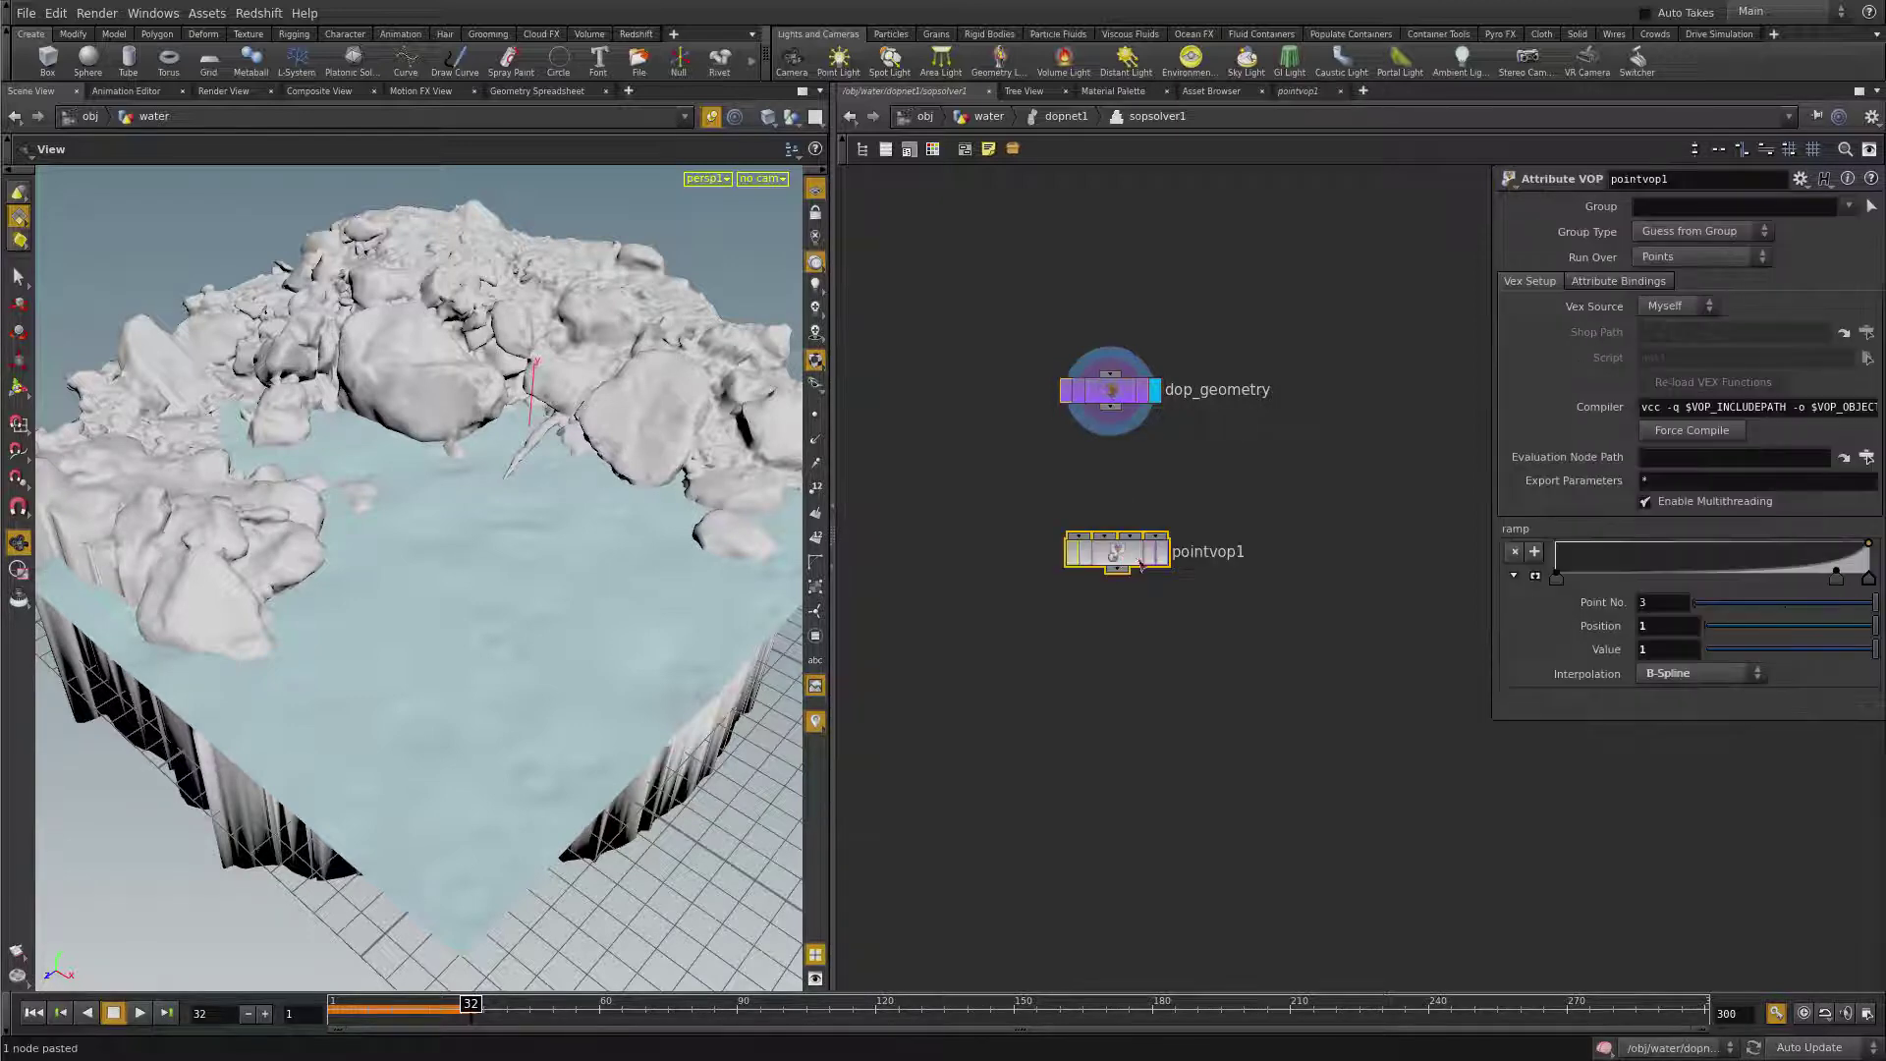
drag(1120, 536, 1117, 578)
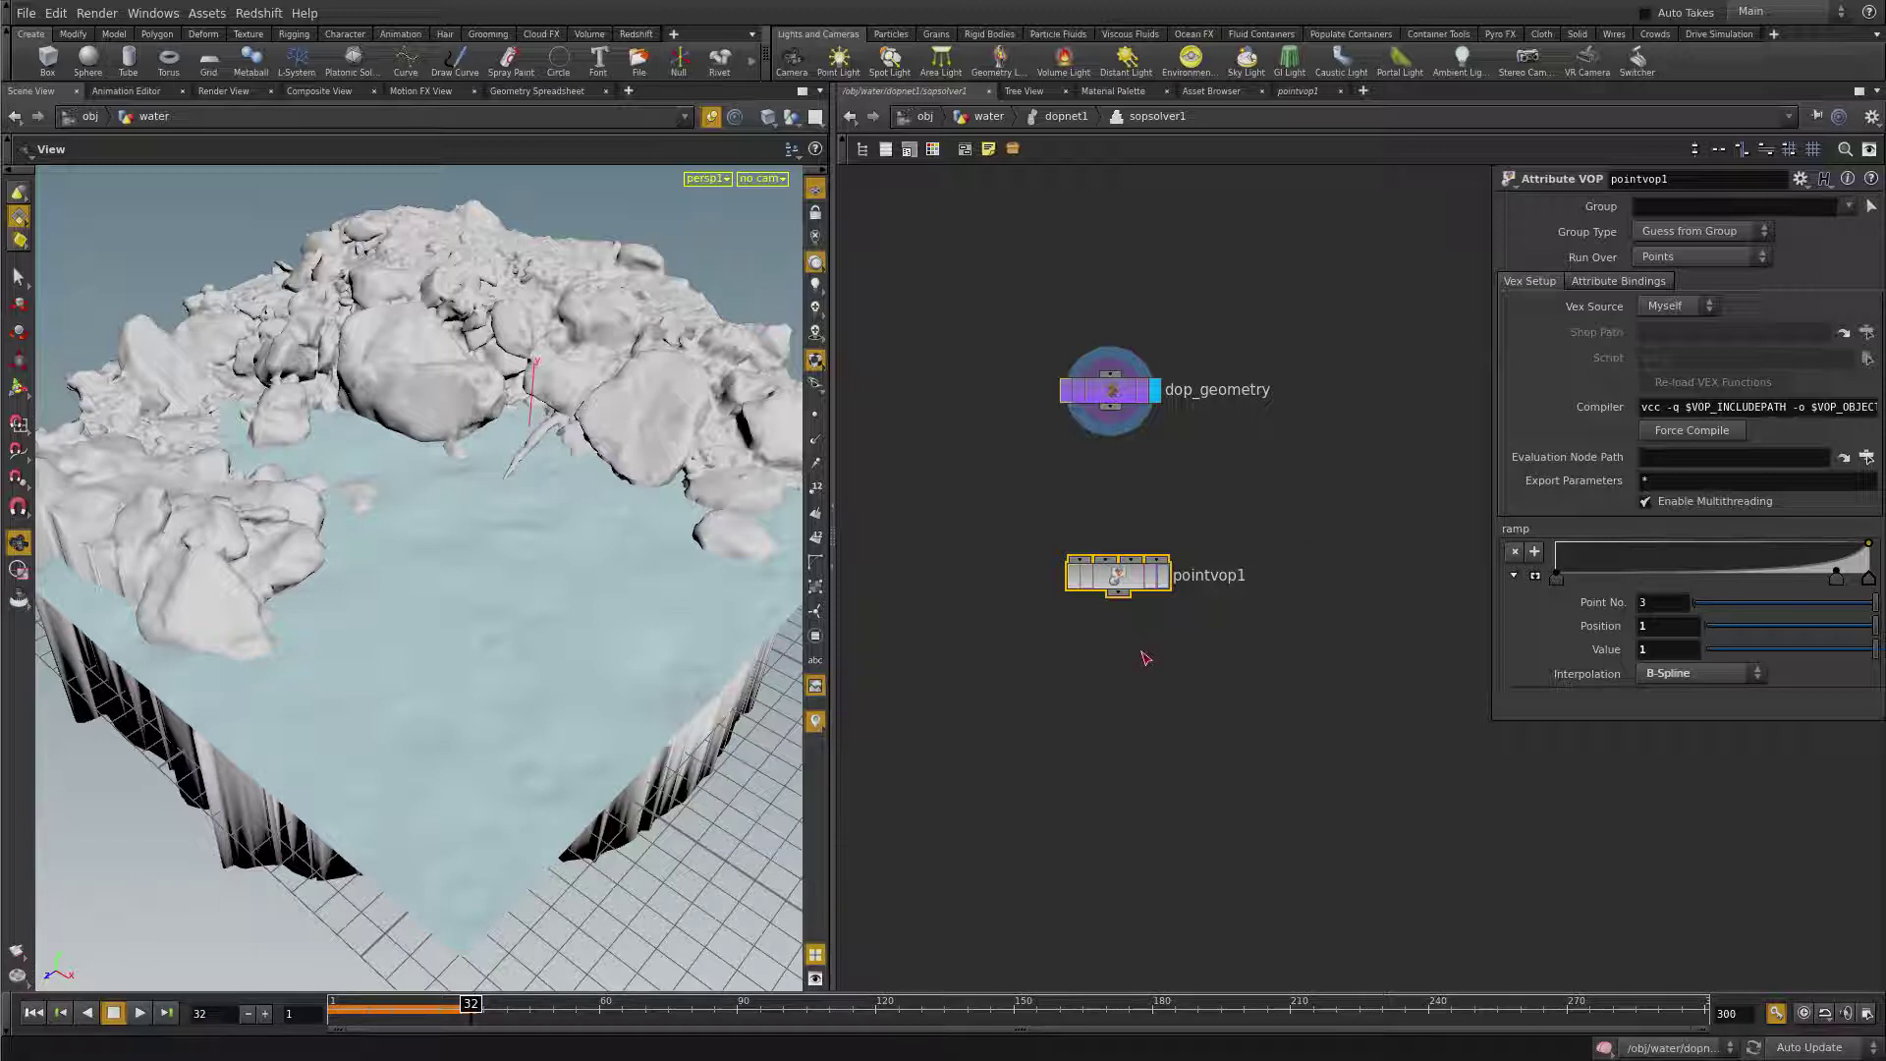
key(Tab)
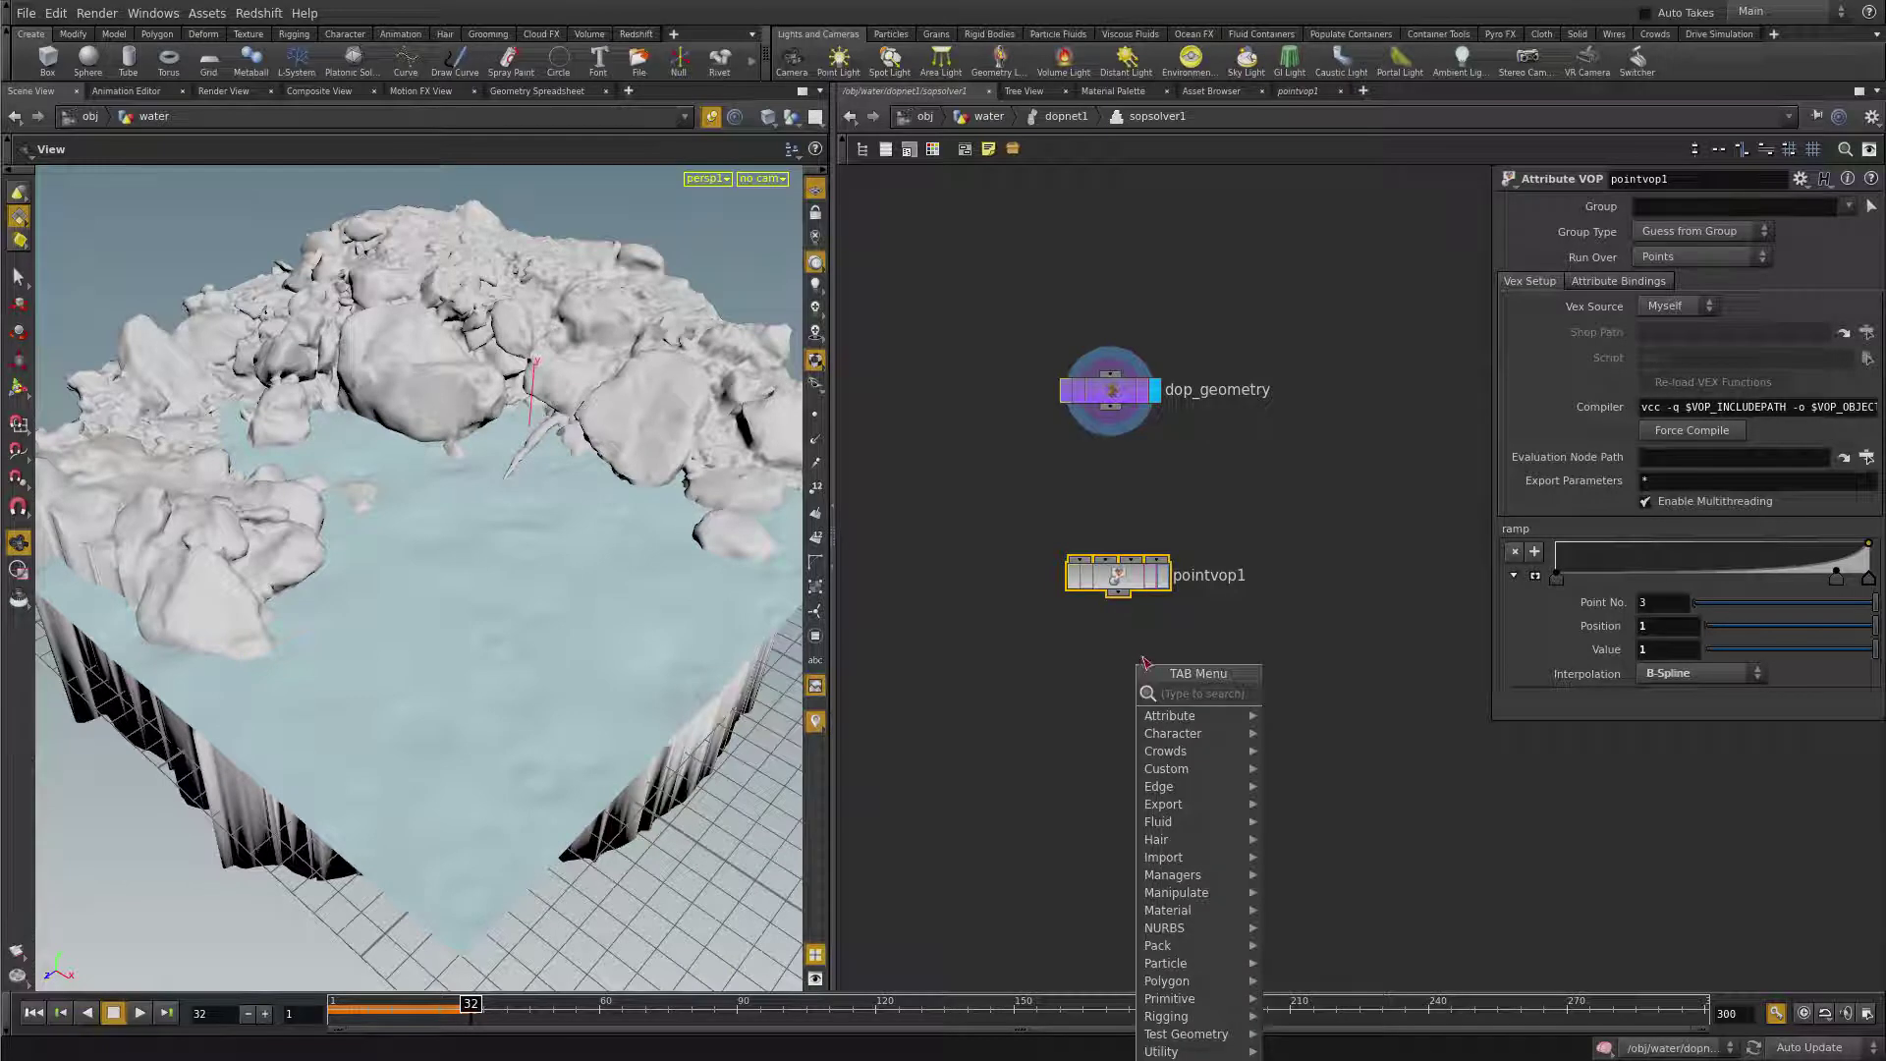
text(object)
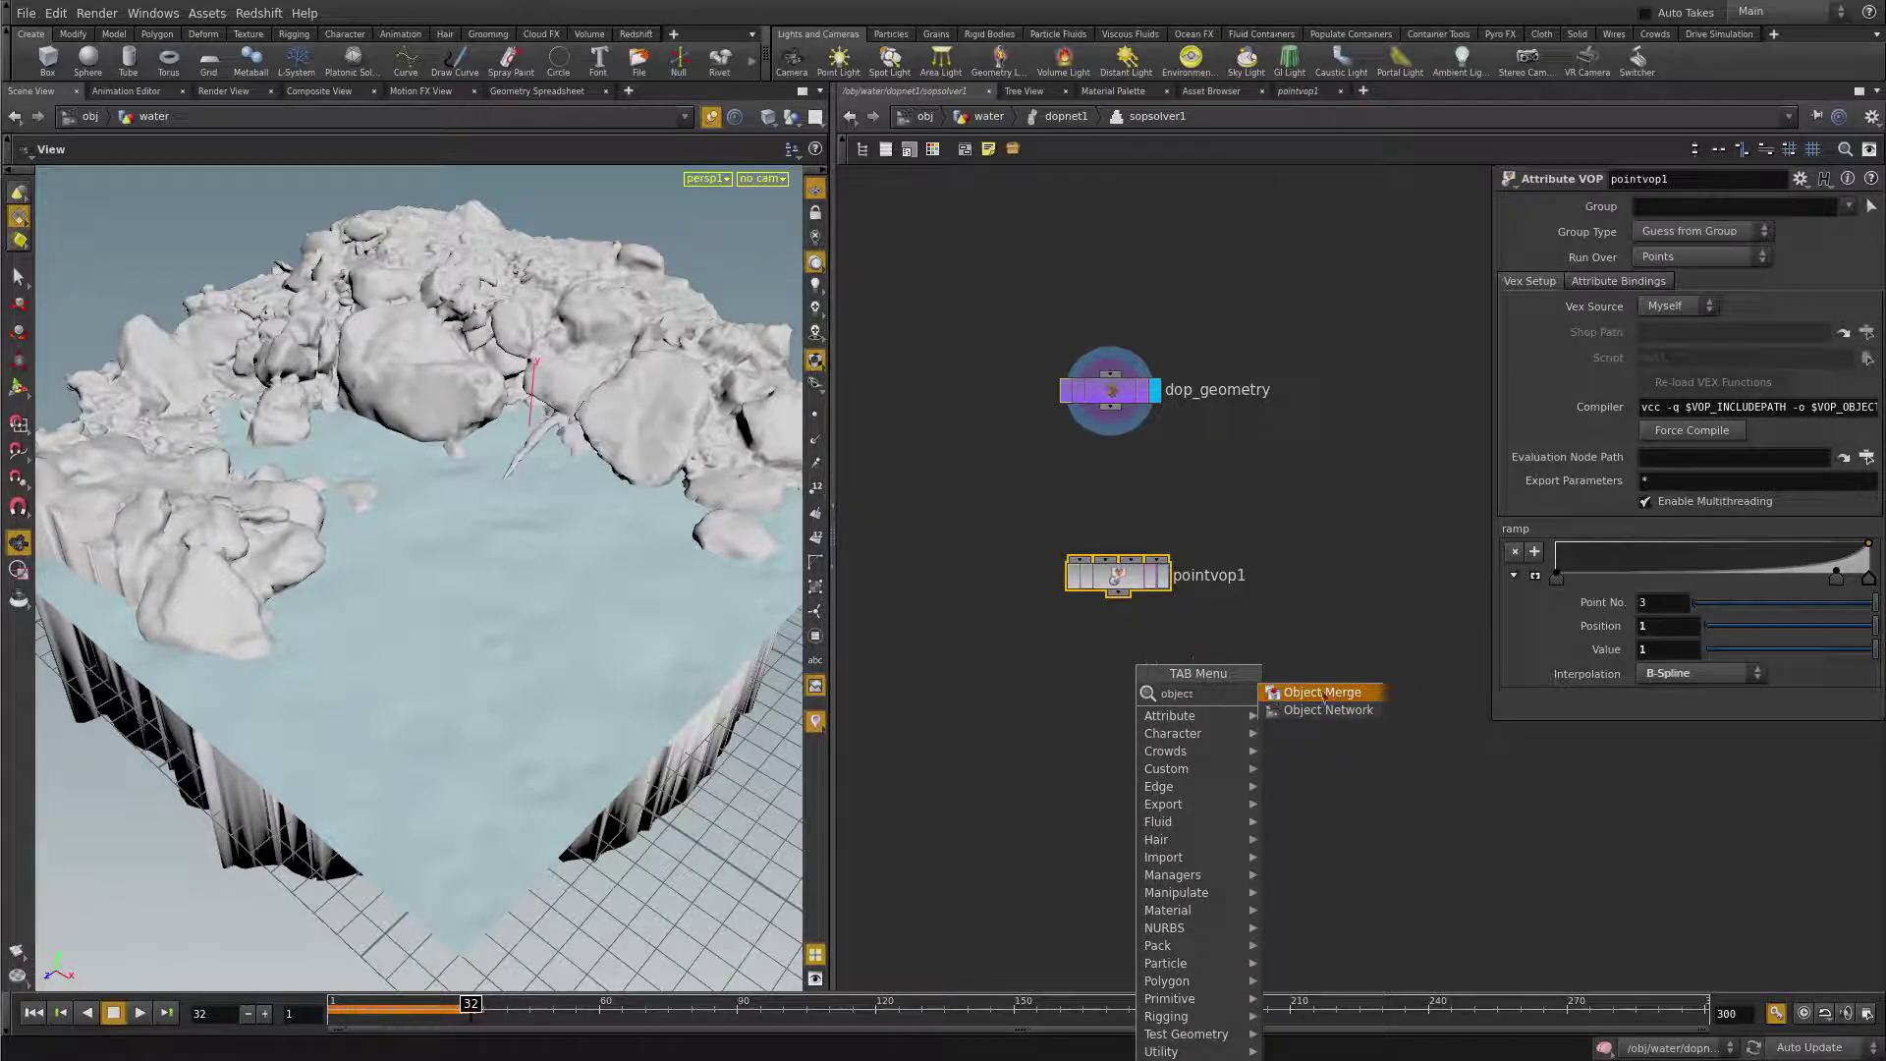
click(1316, 694)
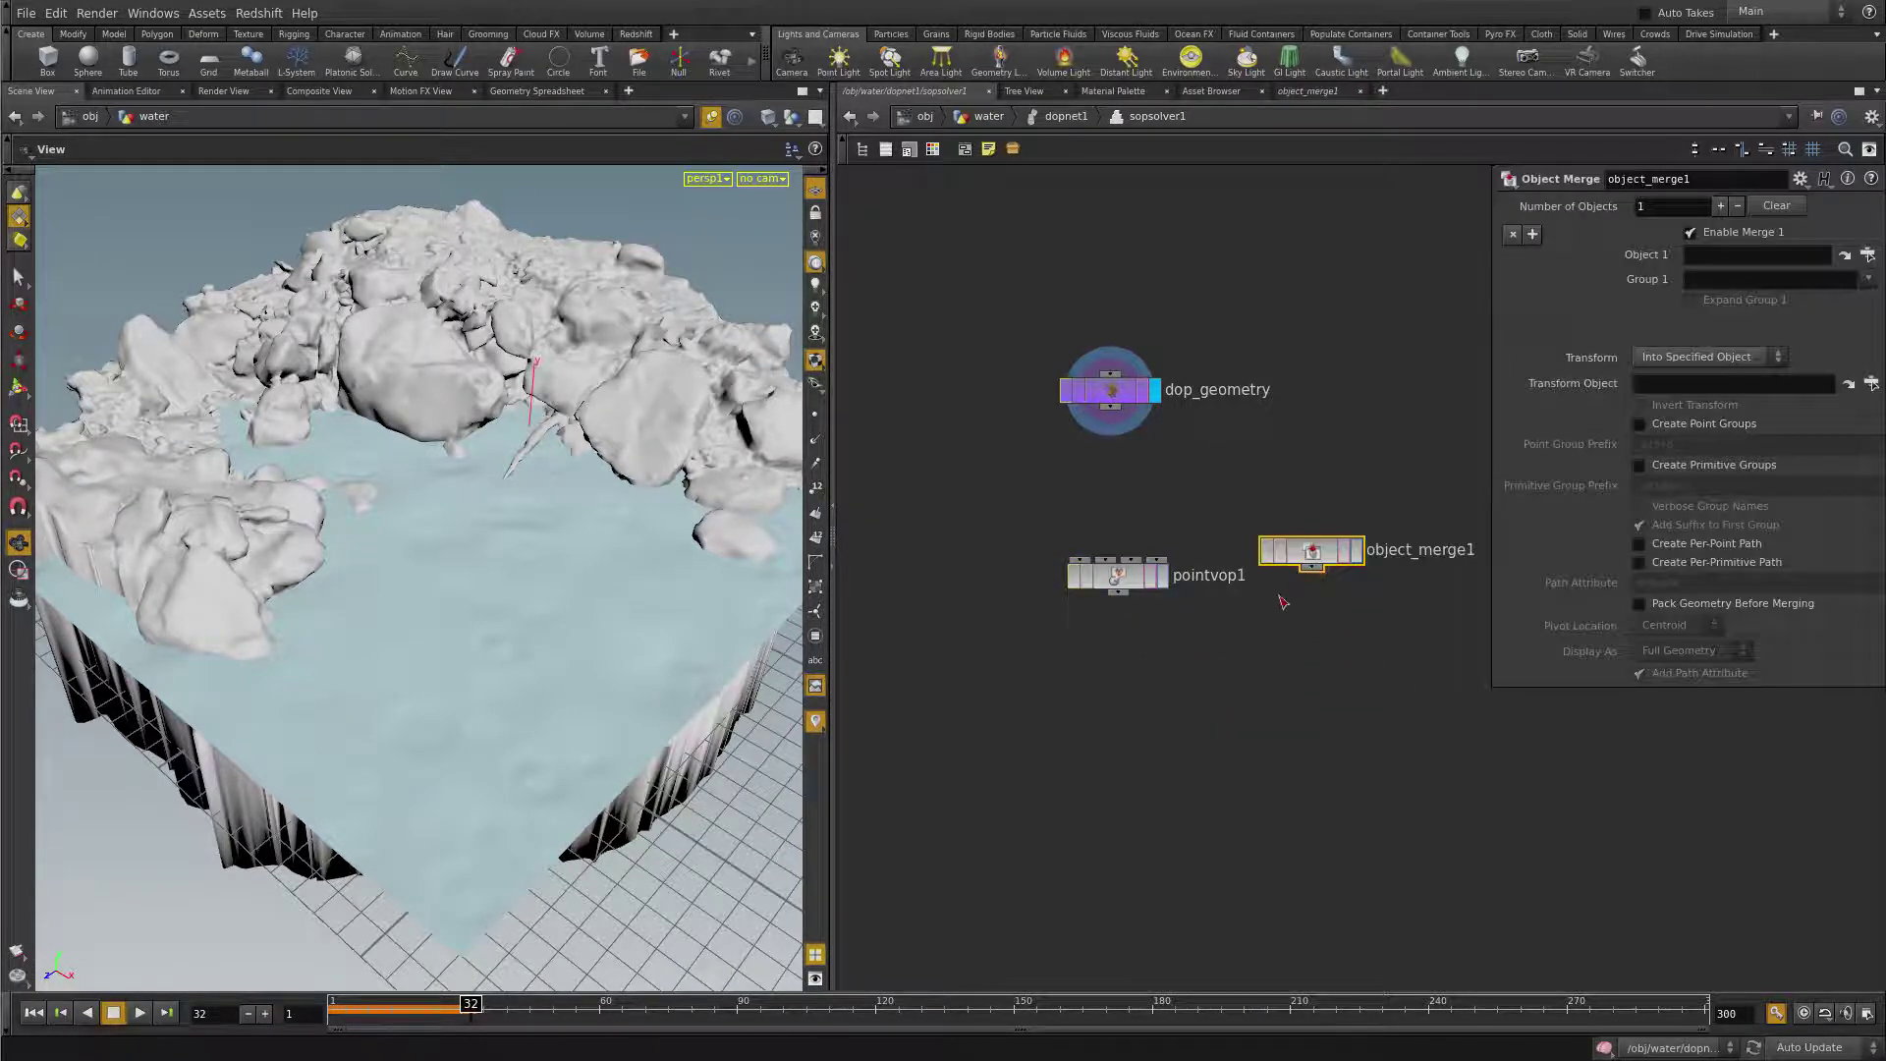
drag(1127, 581, 1131, 651)
drag(1311, 555, 1285, 558)
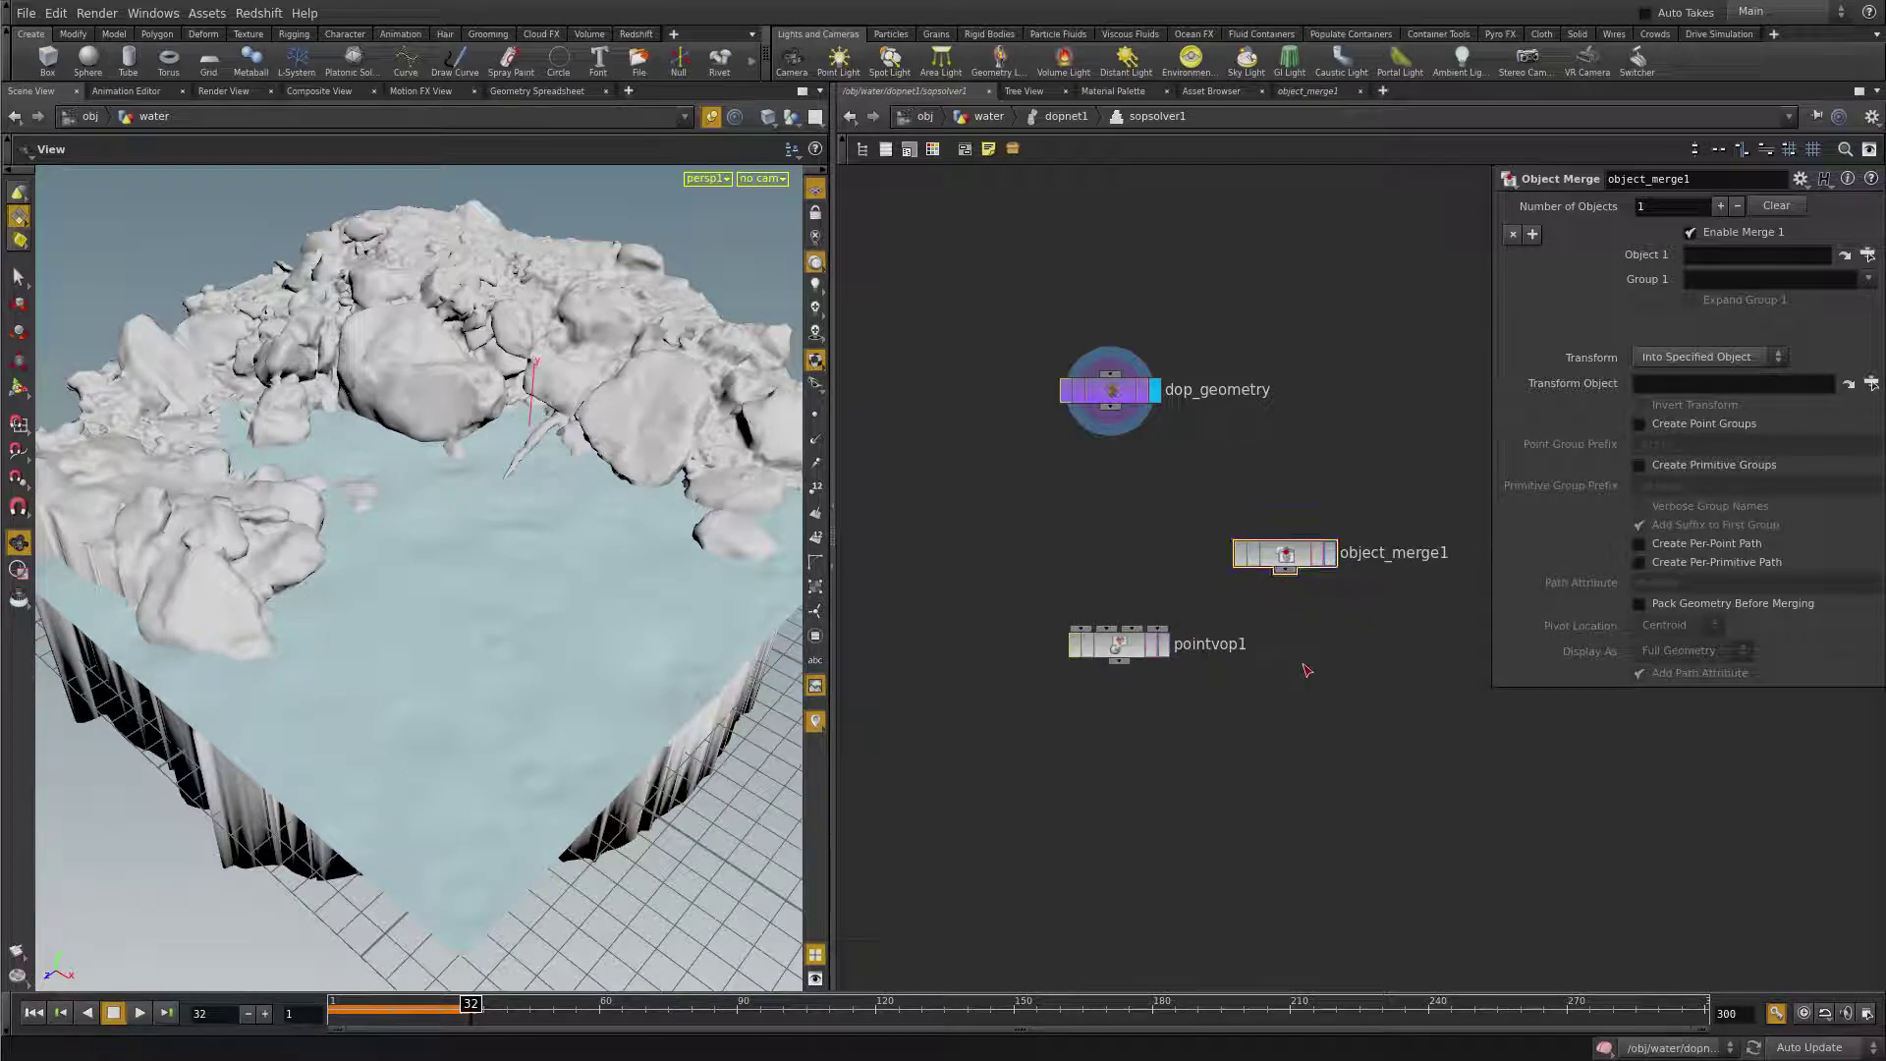
- Return to the water network, pull pointvop1 out of the chain above dopnet1, and place it above visualize1
key(u)
key(u)
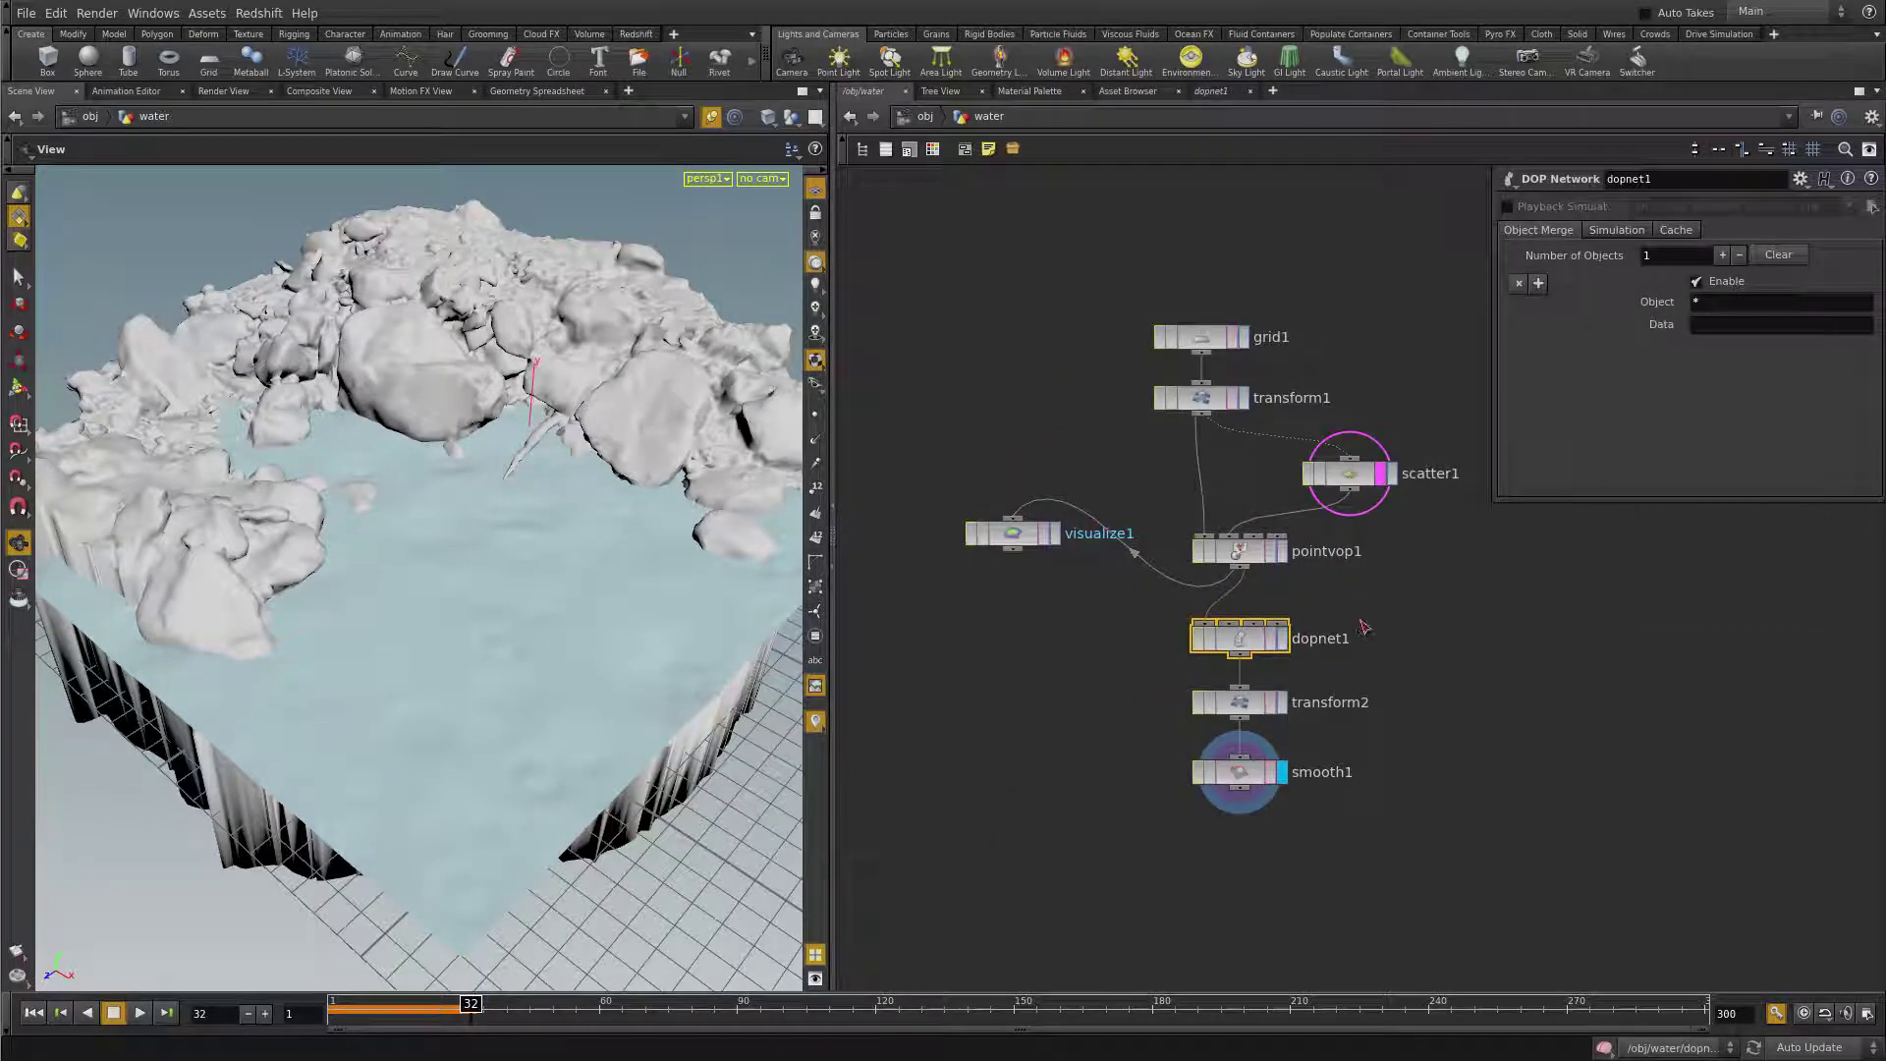
middle_drag(1443, 600, 1359, 603)
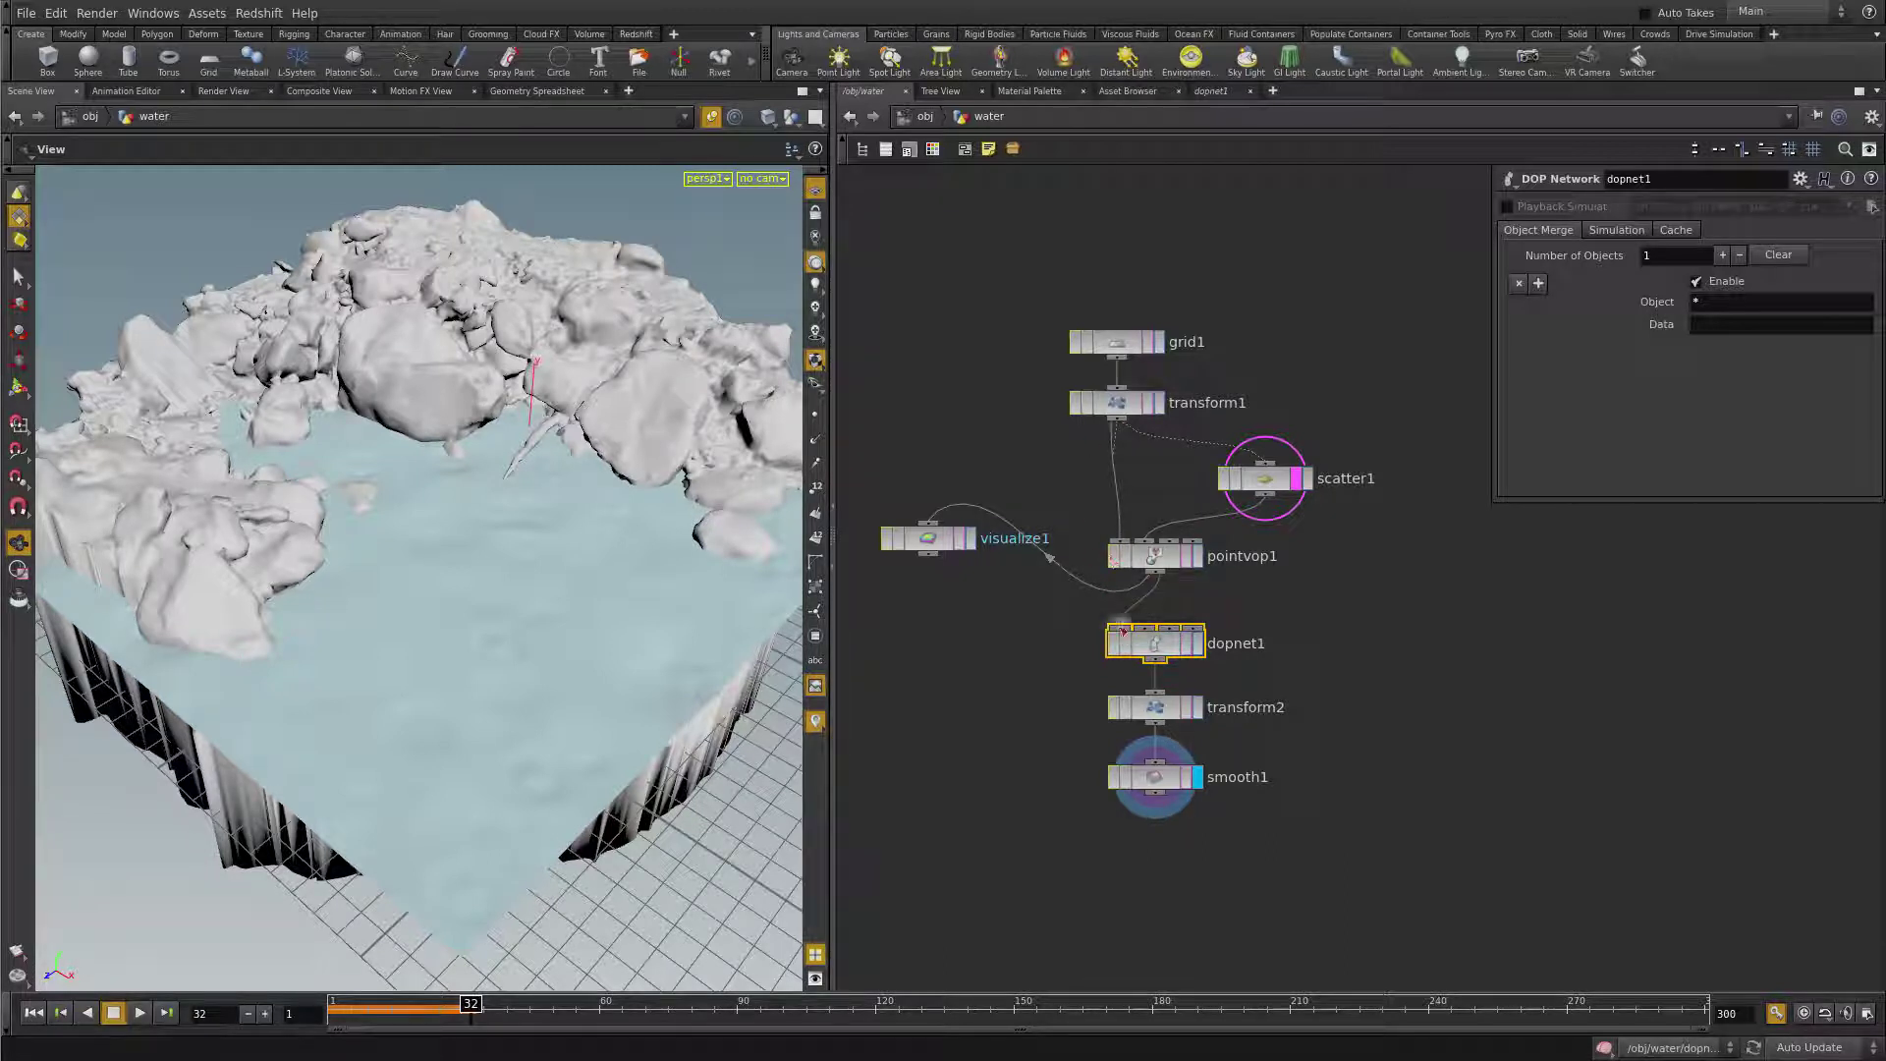
click(1122, 631)
drag(1144, 553, 917, 437)
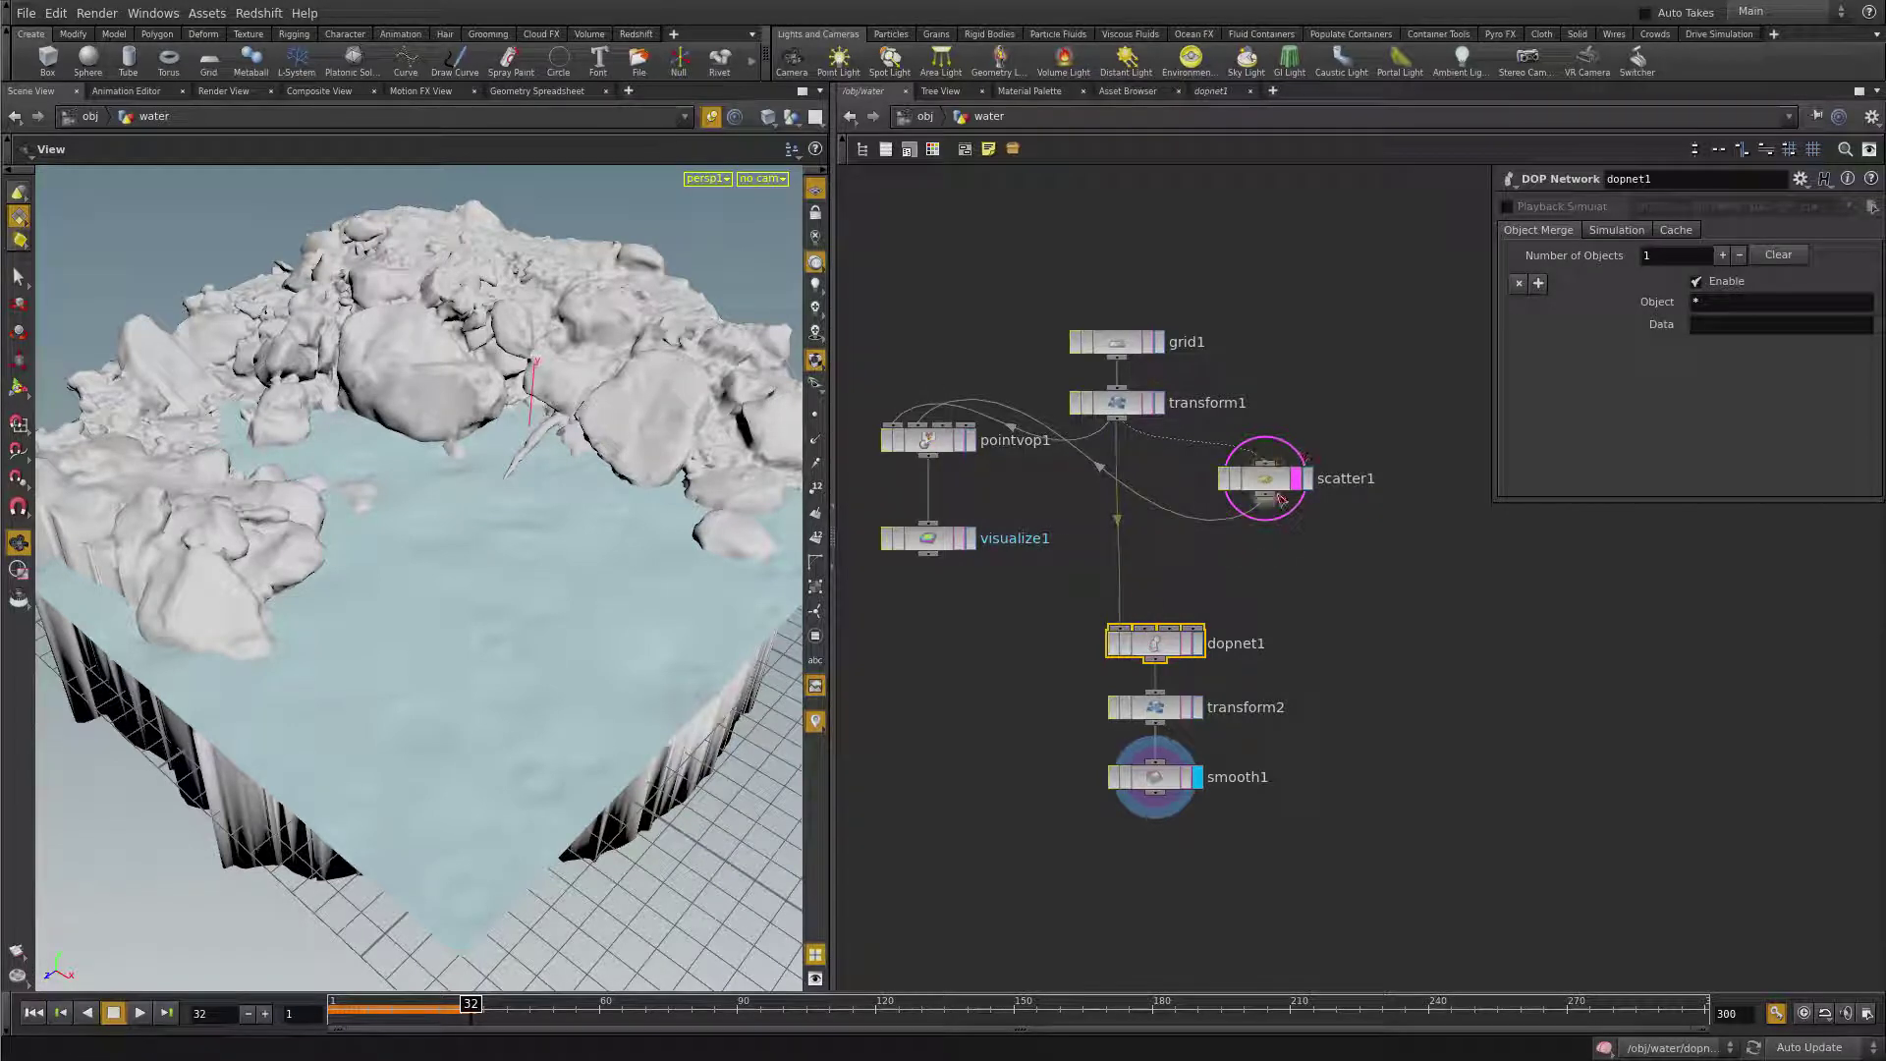
- Disconnect scatter1 from pointvop1 and move scatter1 to a clear spot beside the main chain
drag(1267, 481, 1337, 495)
right_click(1276, 537)
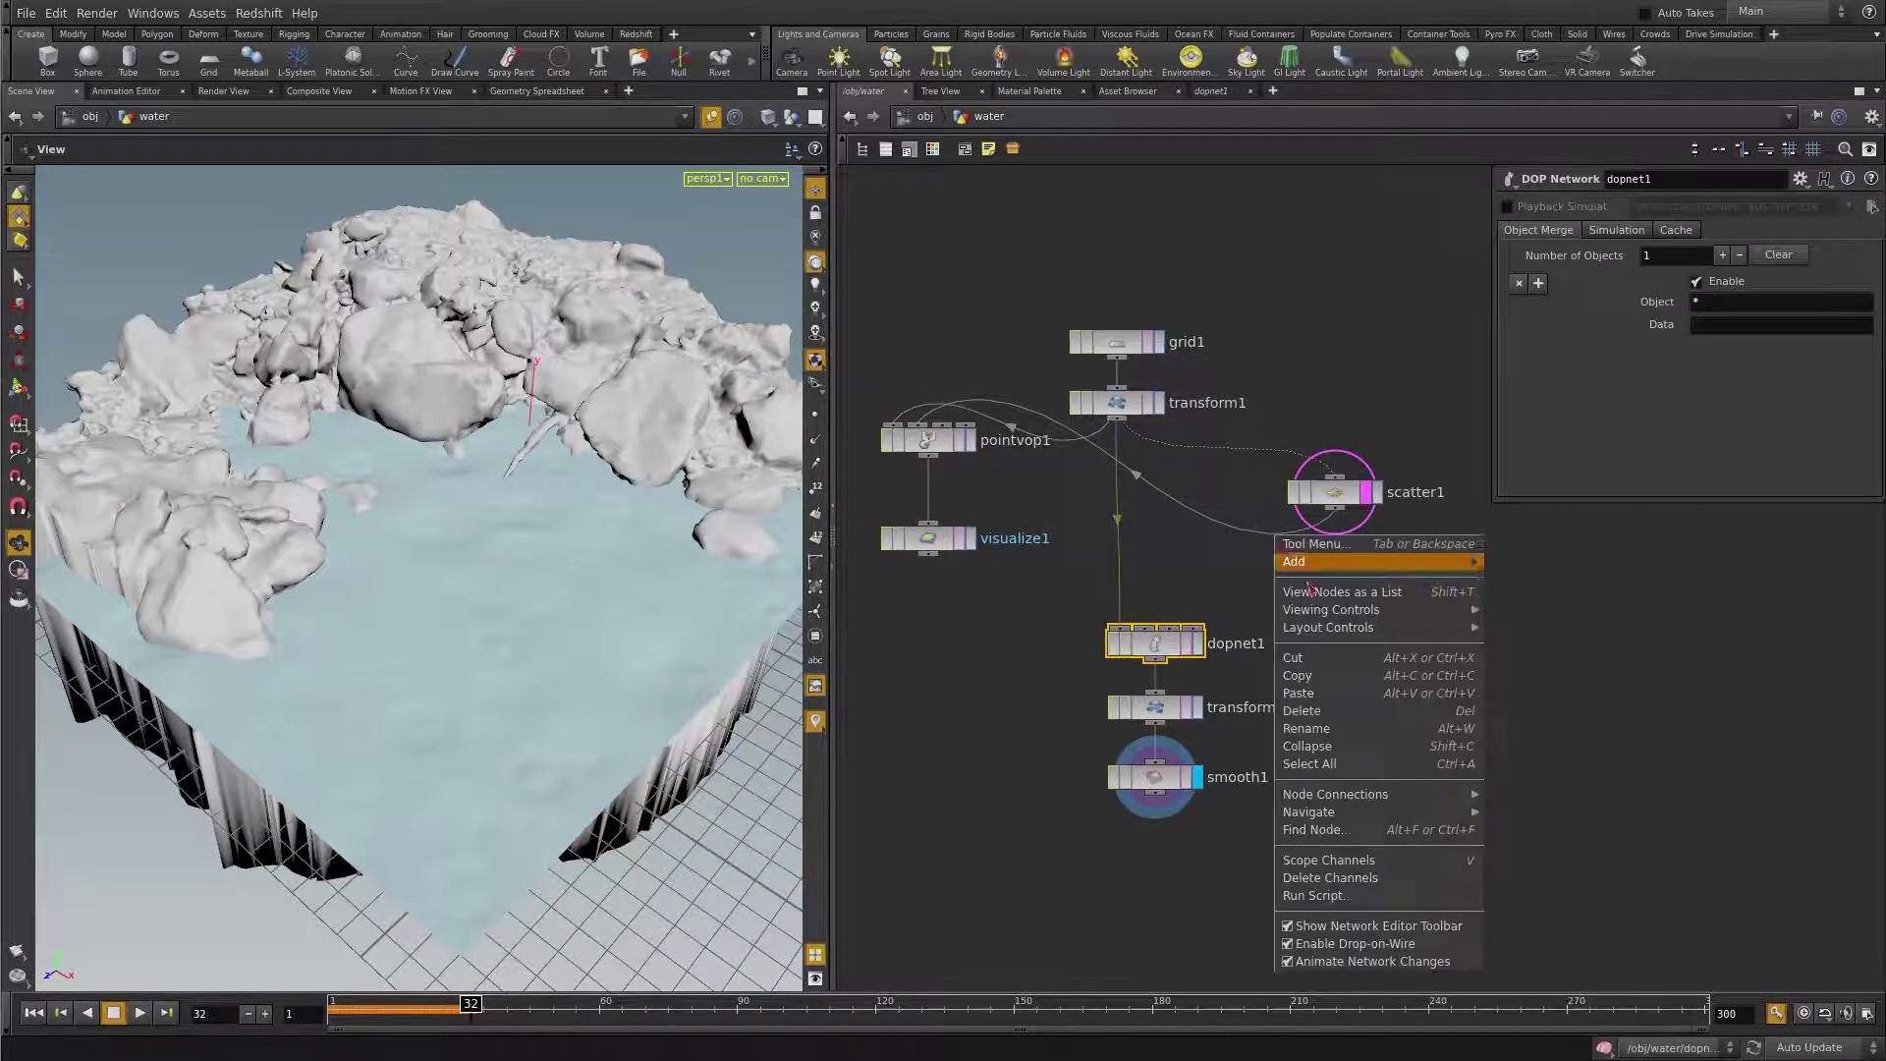
click(1245, 530)
right_click(1245, 530)
click(1222, 534)
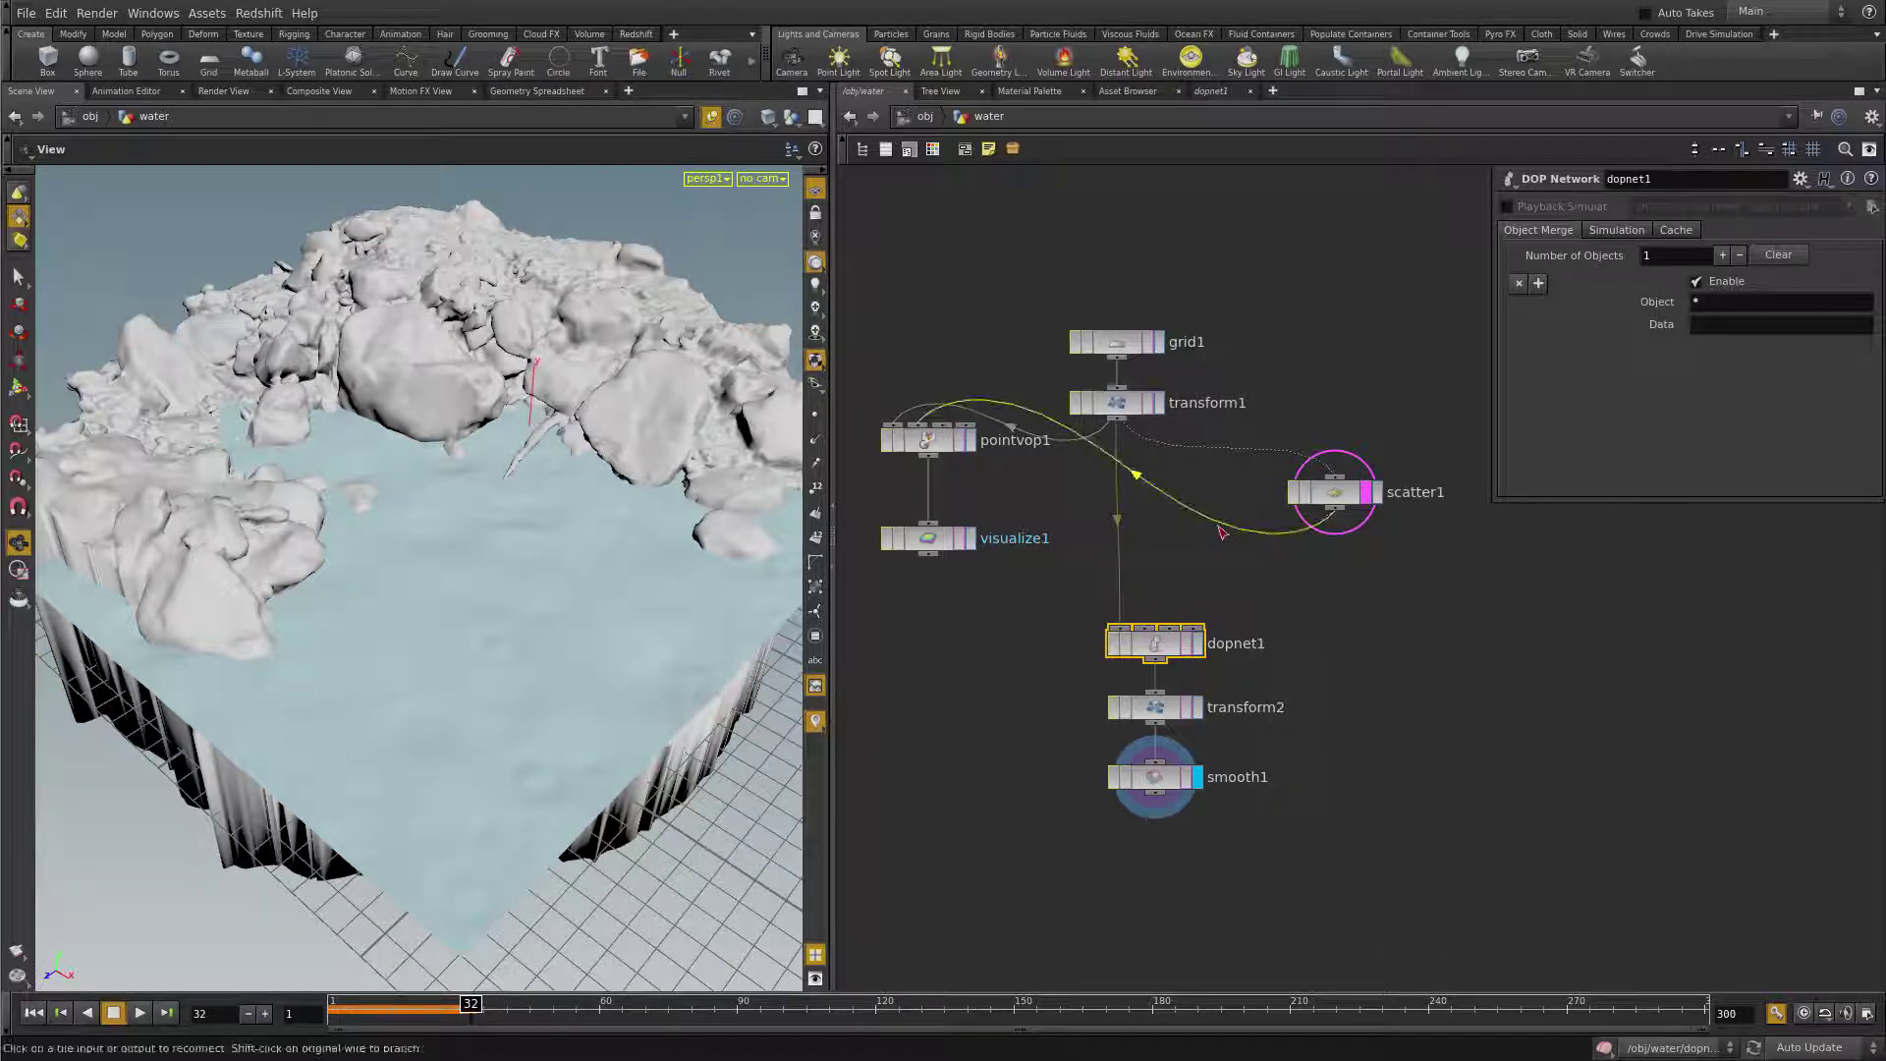
right_click(1221, 534)
click(1232, 551)
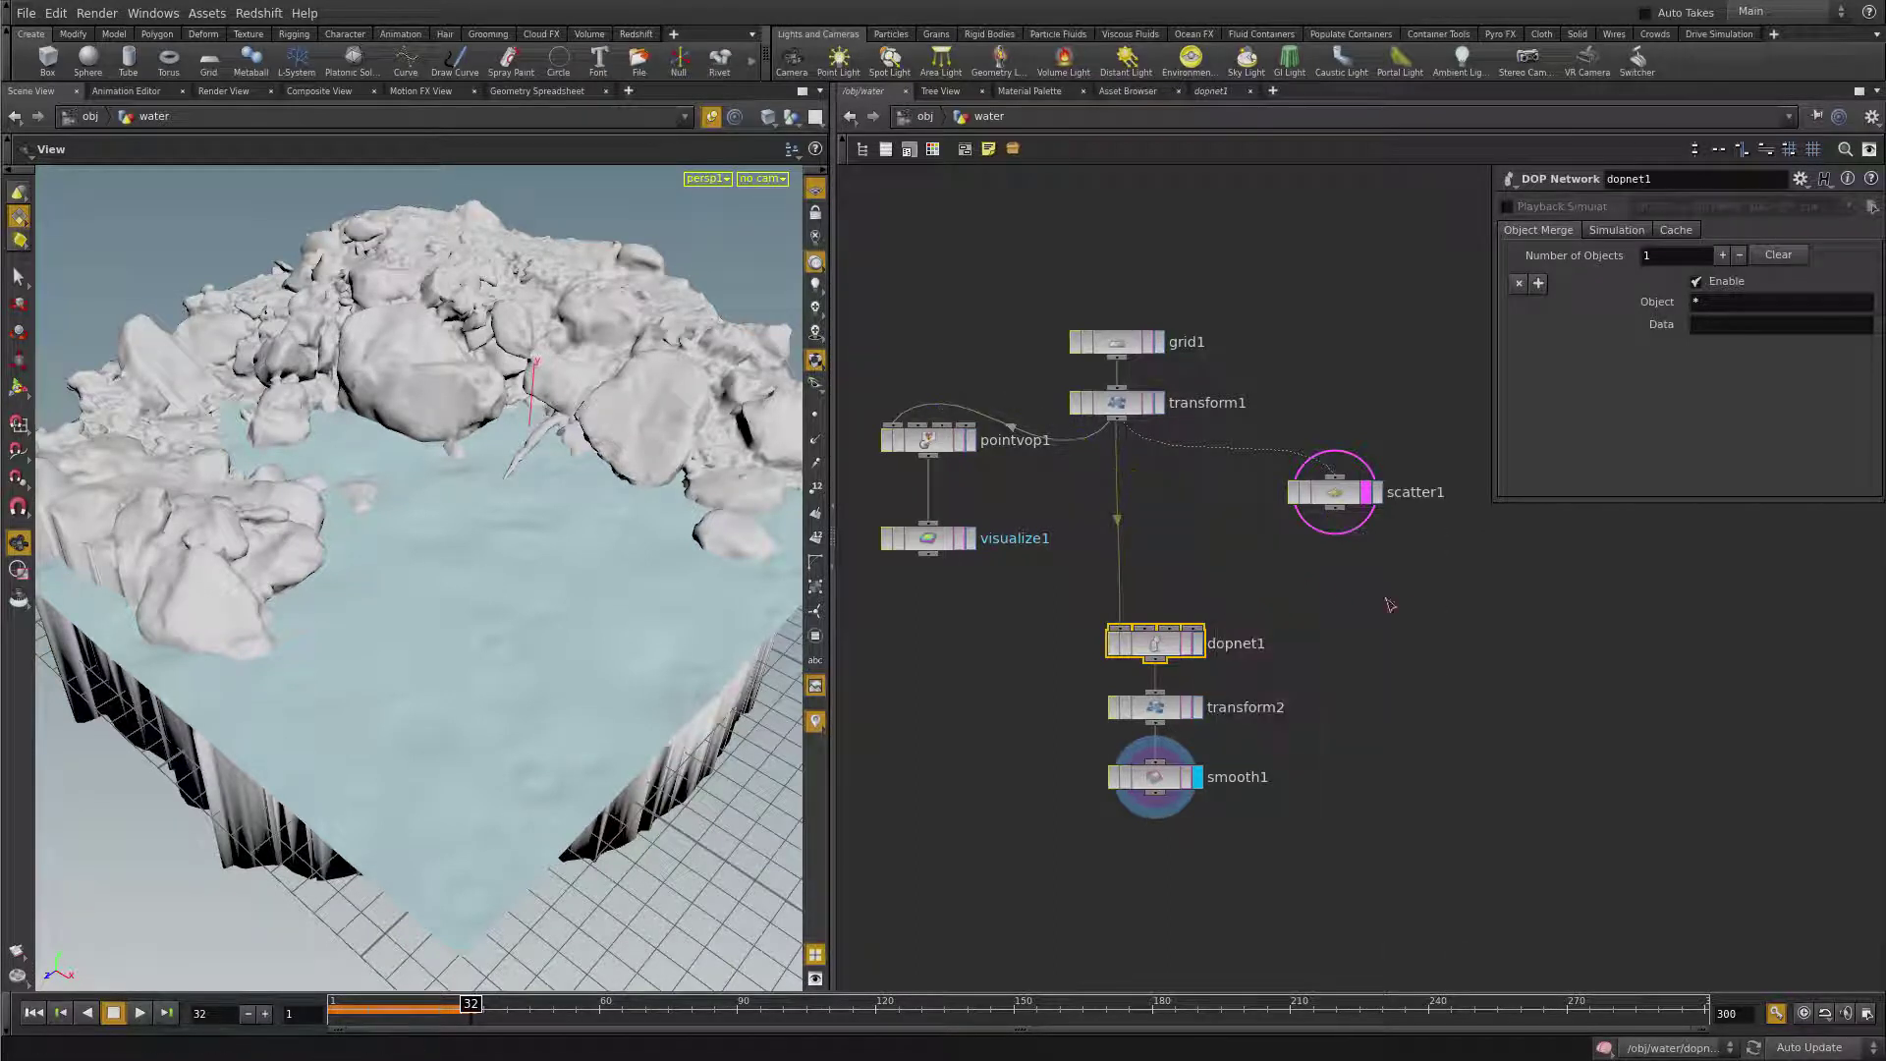
drag(1335, 496, 1288, 518)
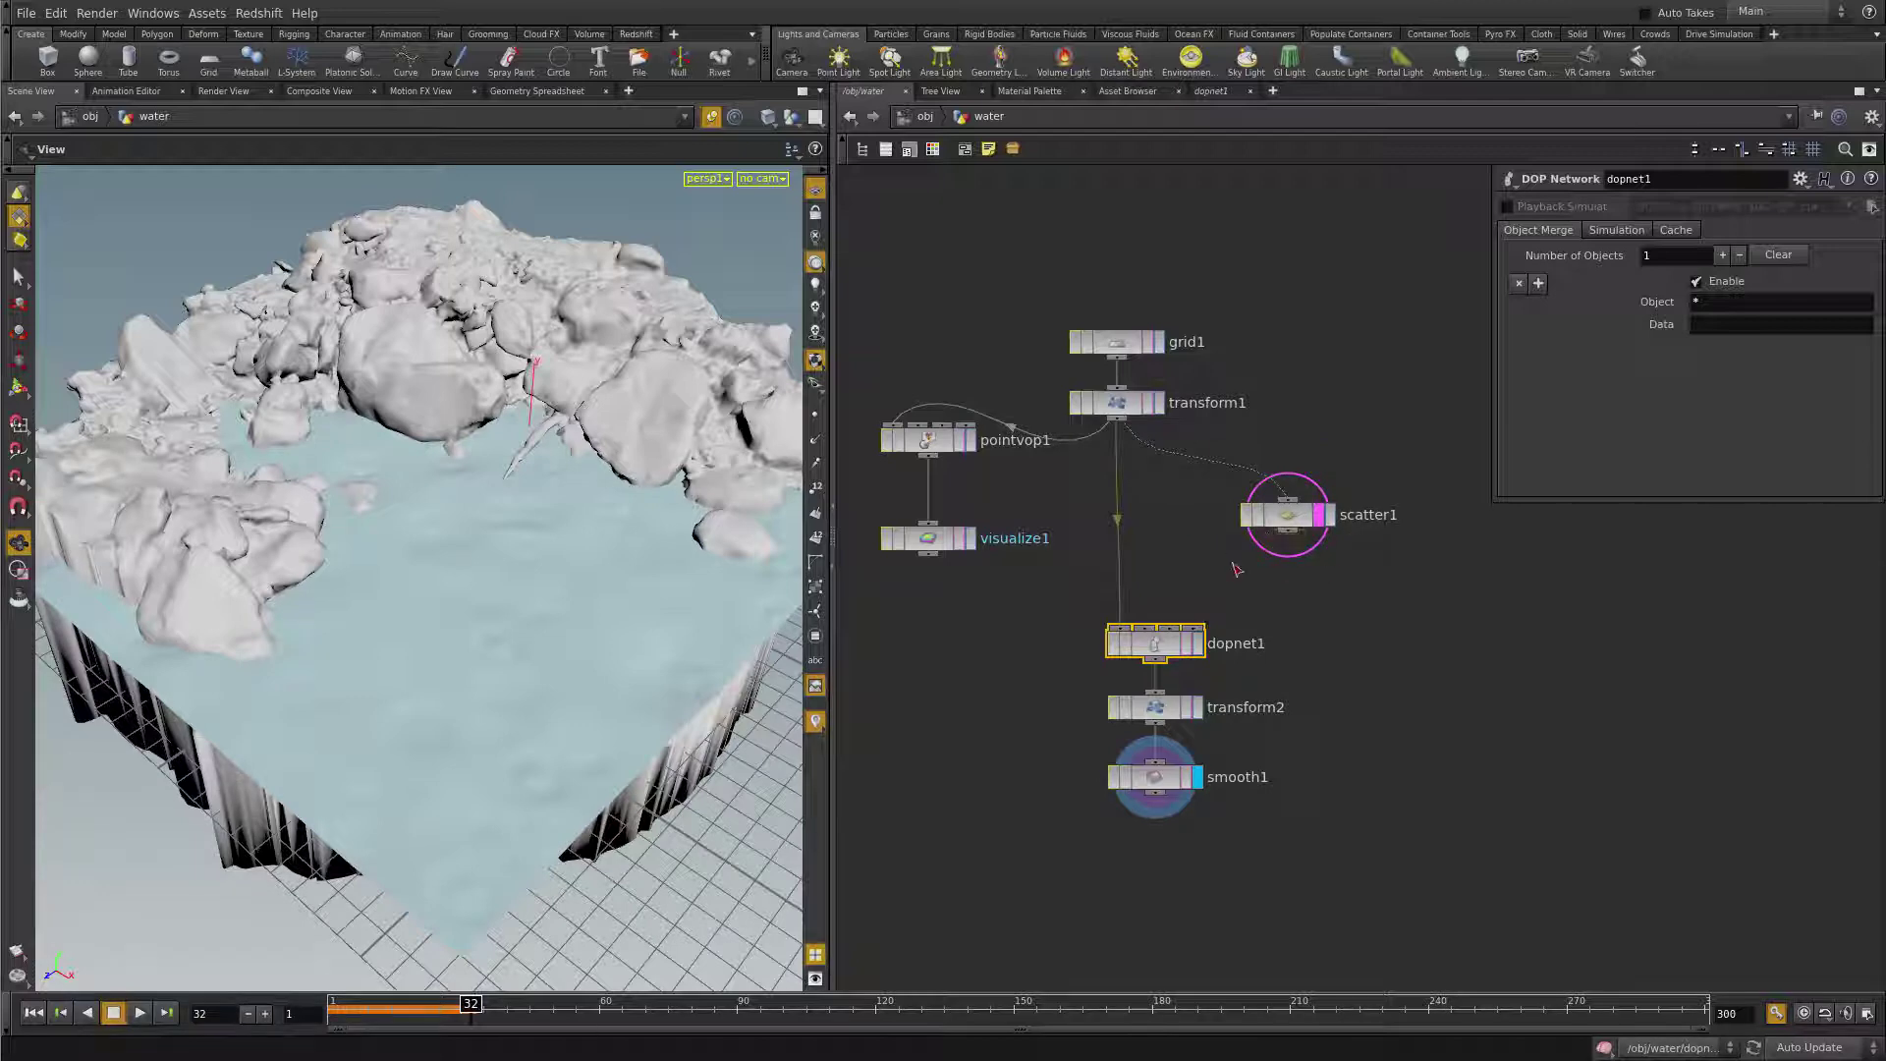
- Insert a Null node between transform1 and dopnet1, aligned below transform1
click(1200, 569)
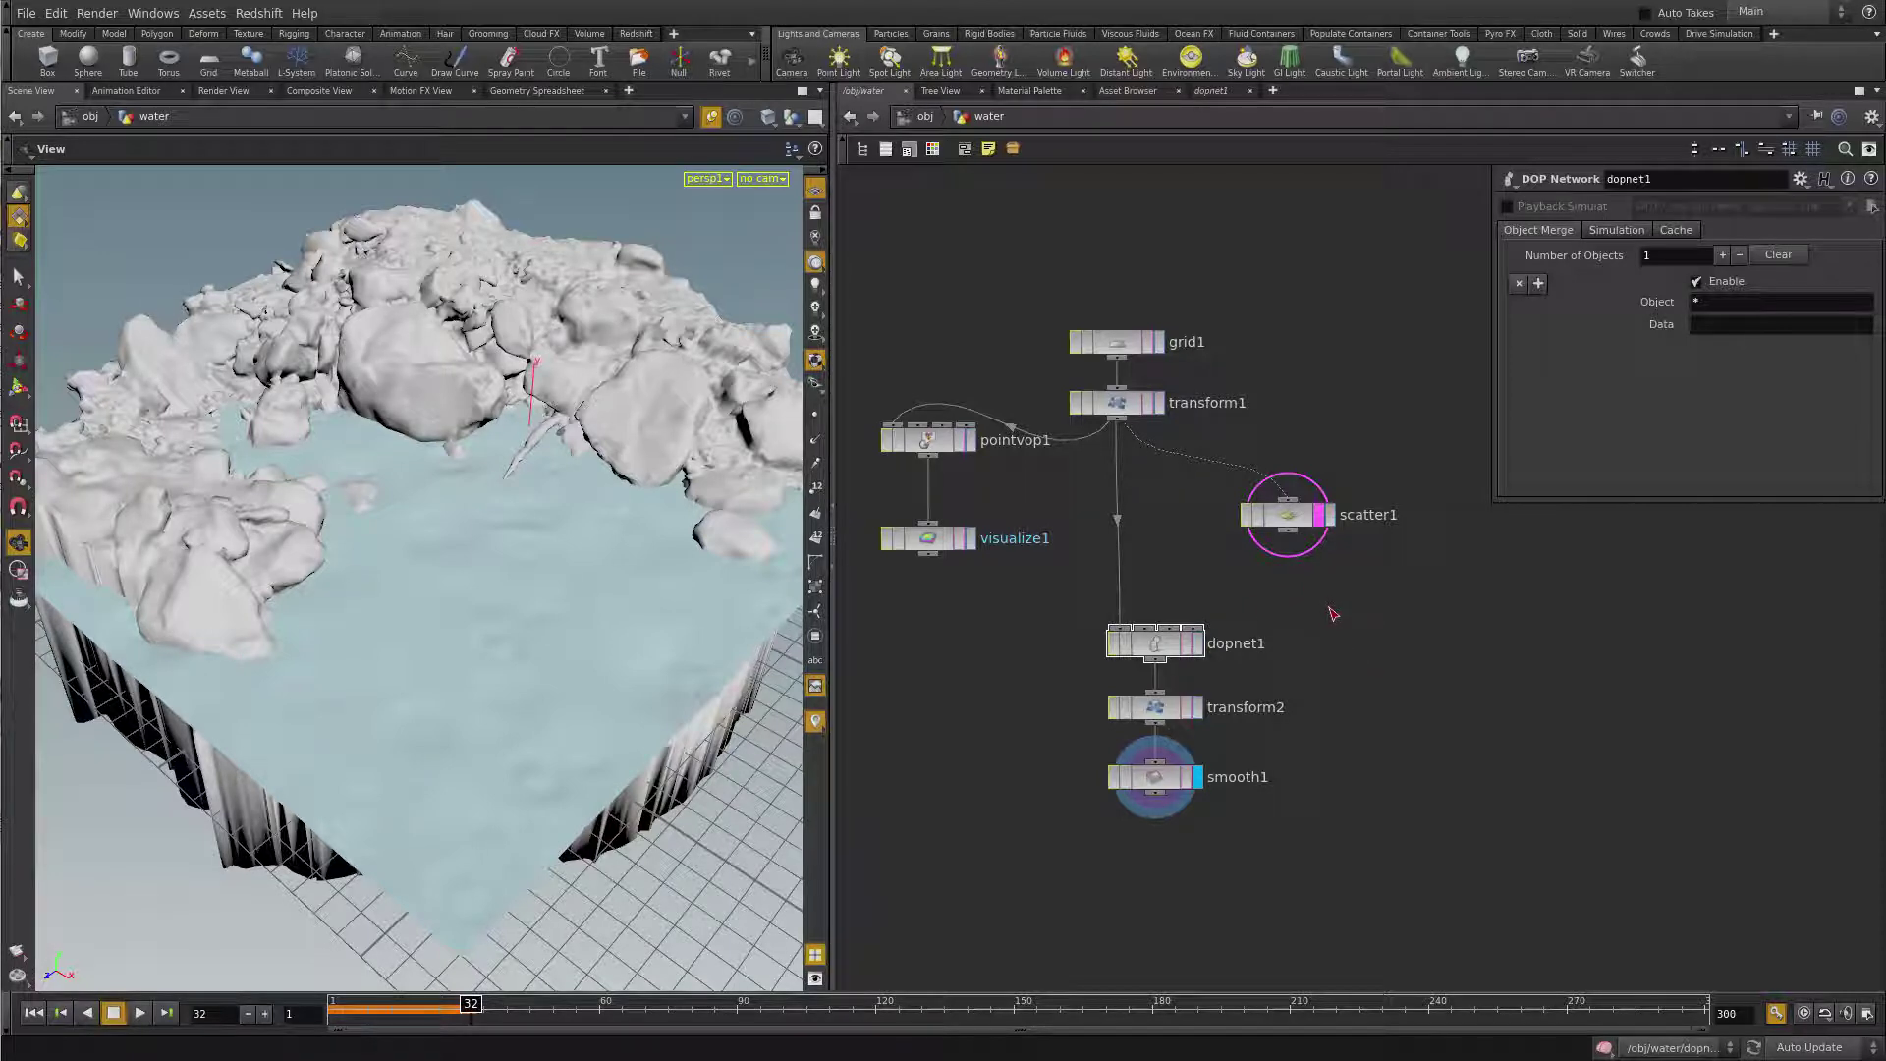
key(Tab)
text(nul)
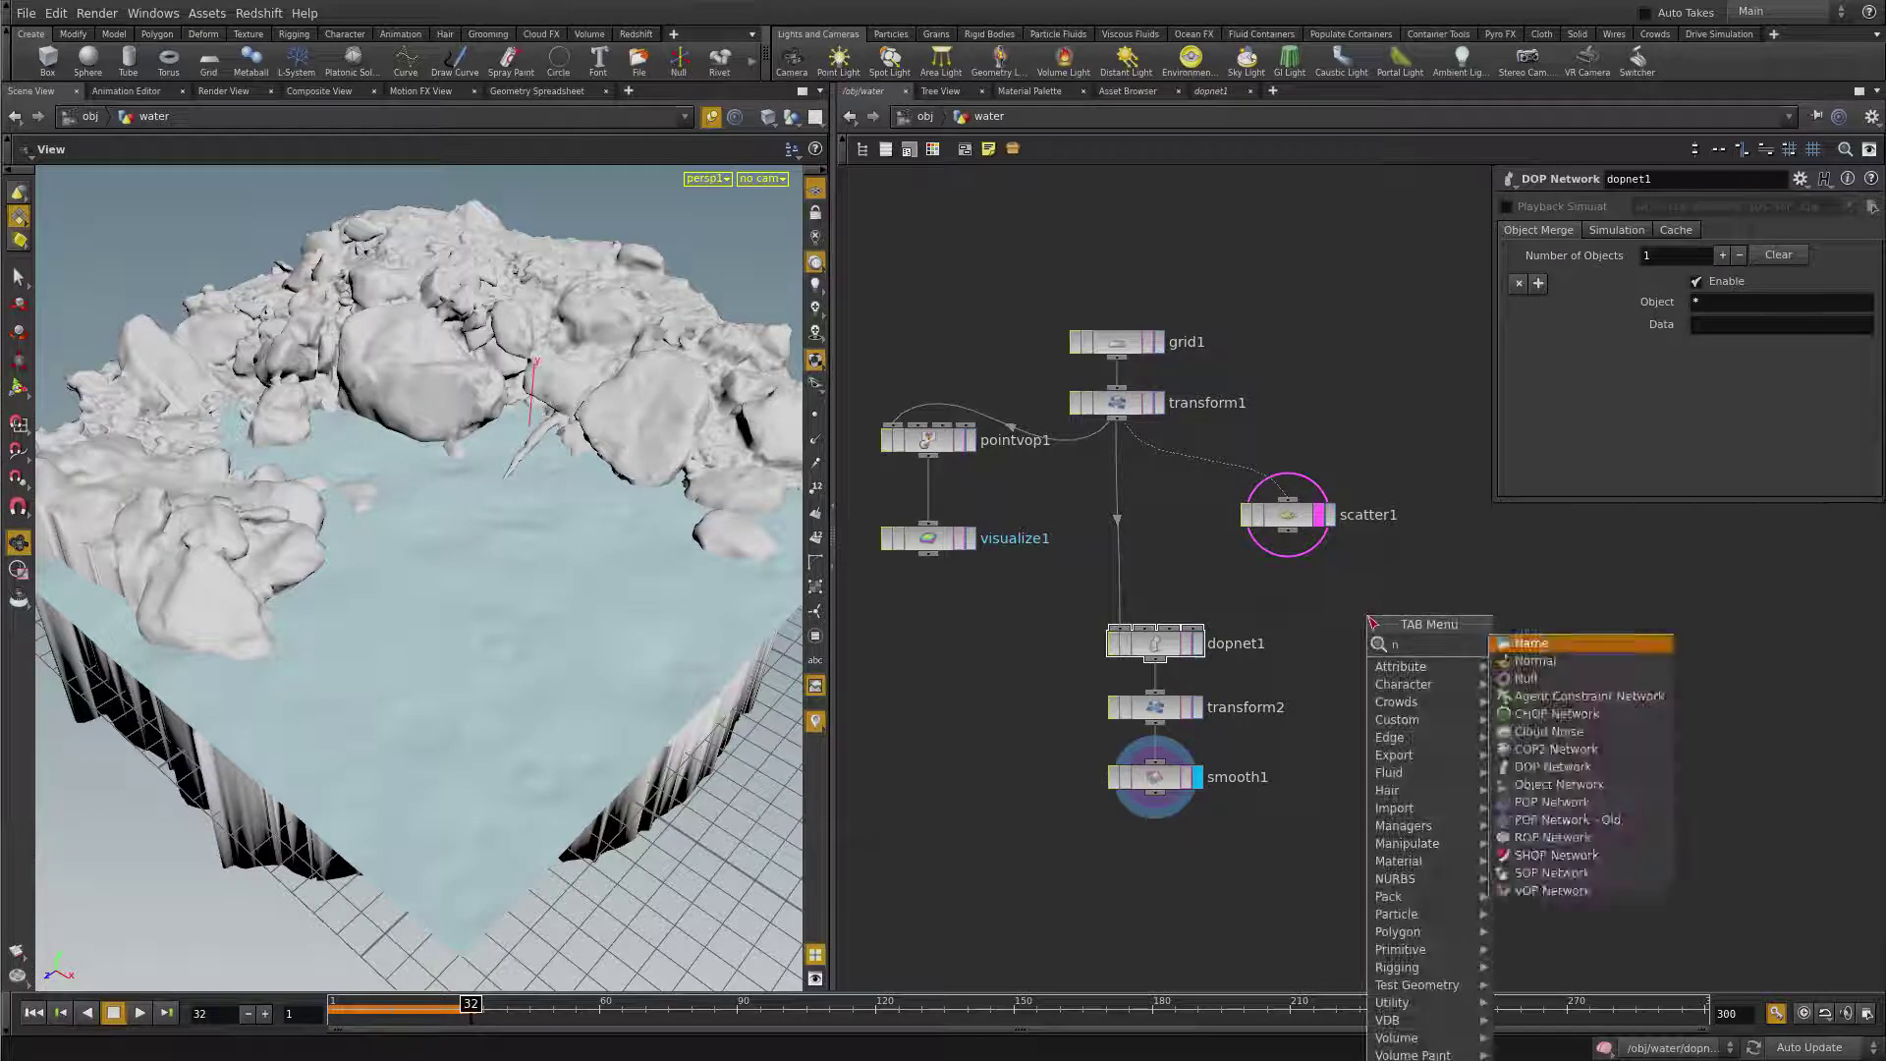
key(Return)
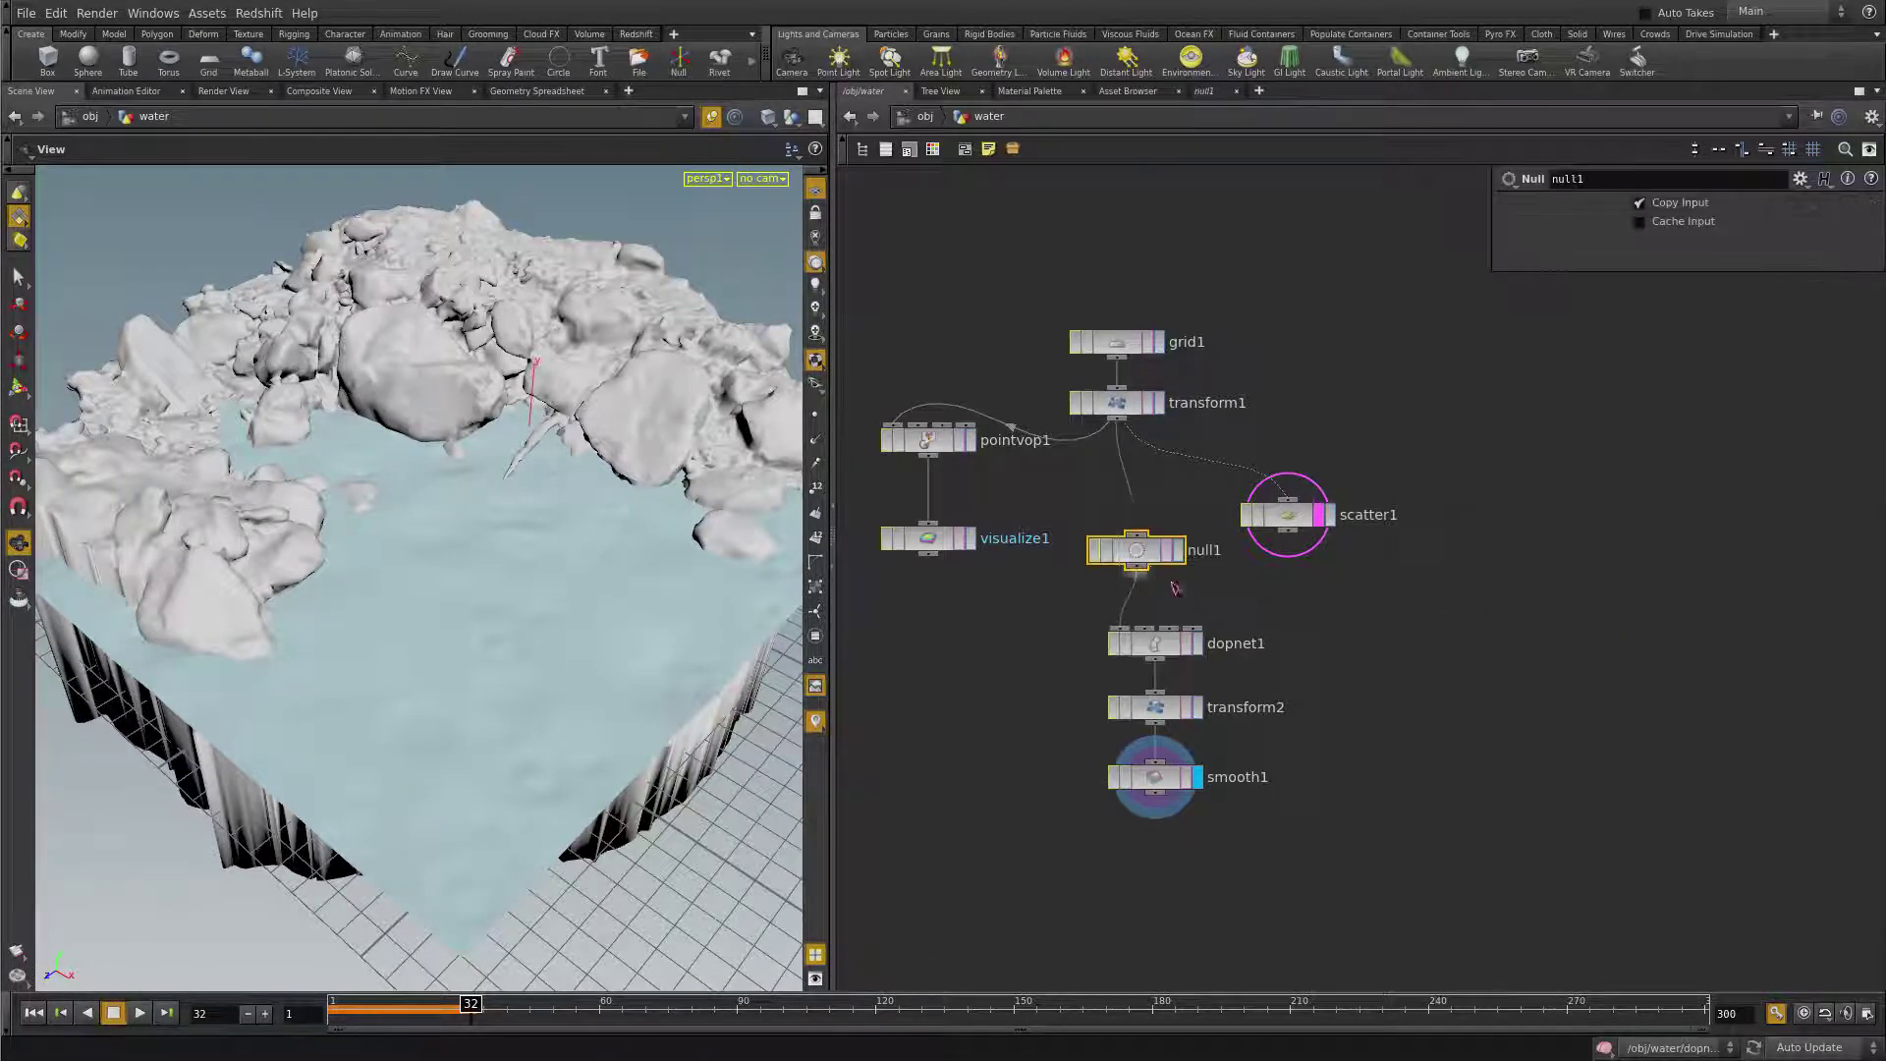
click(1124, 595)
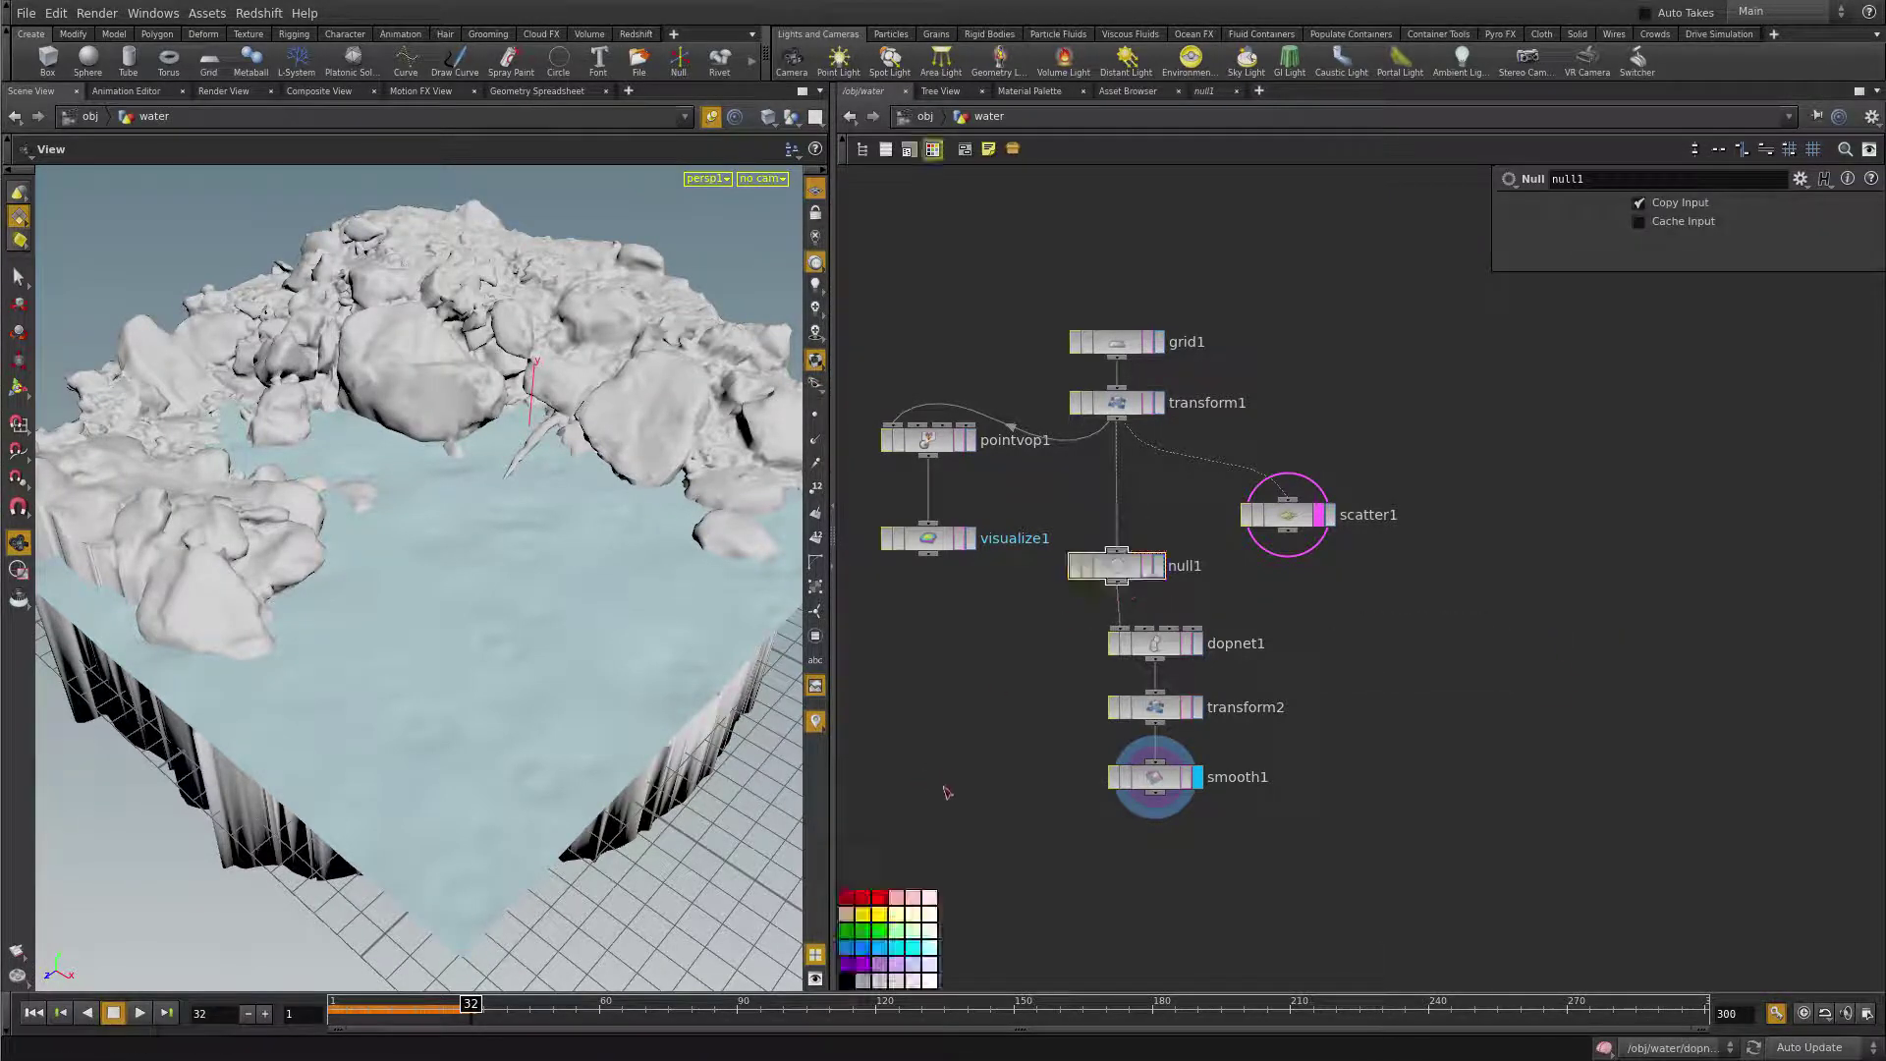
- Color the new null yellow and rename it IN_Geo
key(c)
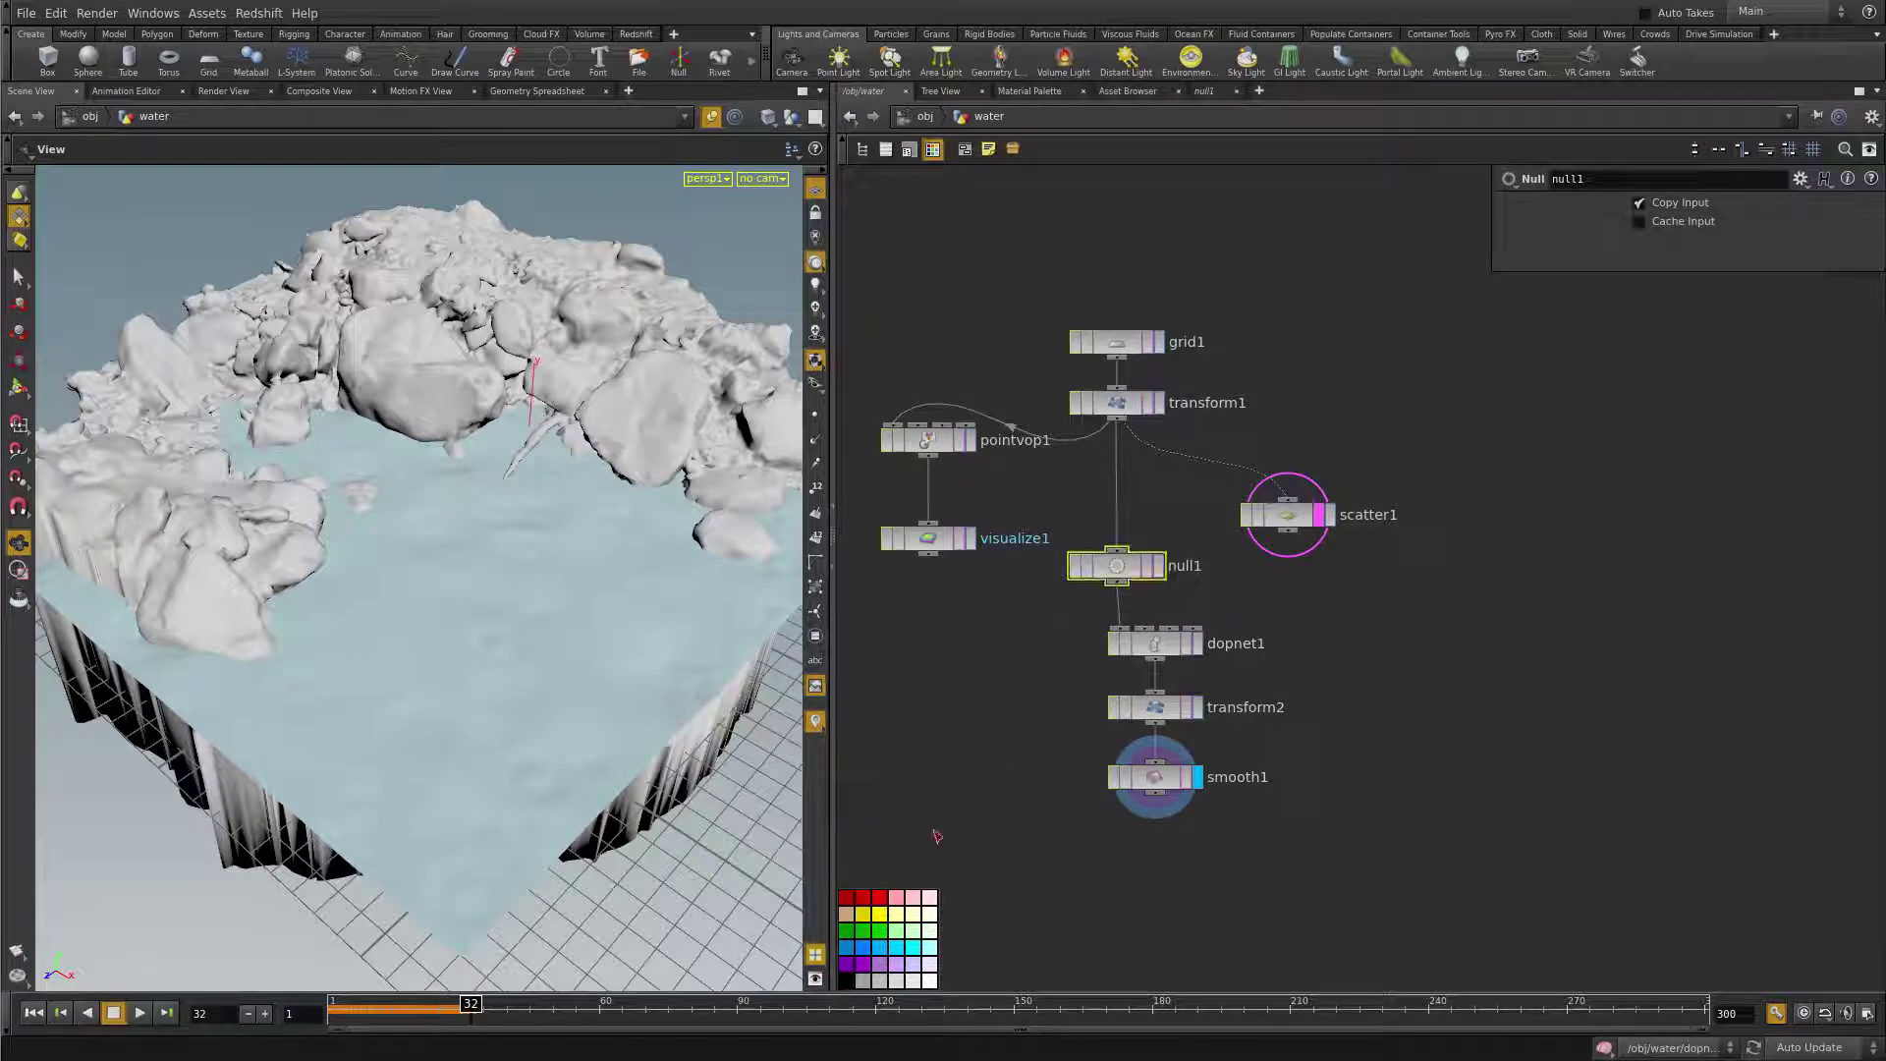
click(882, 919)
double_click(1186, 566)
text(IN_Geo)
key(Return)
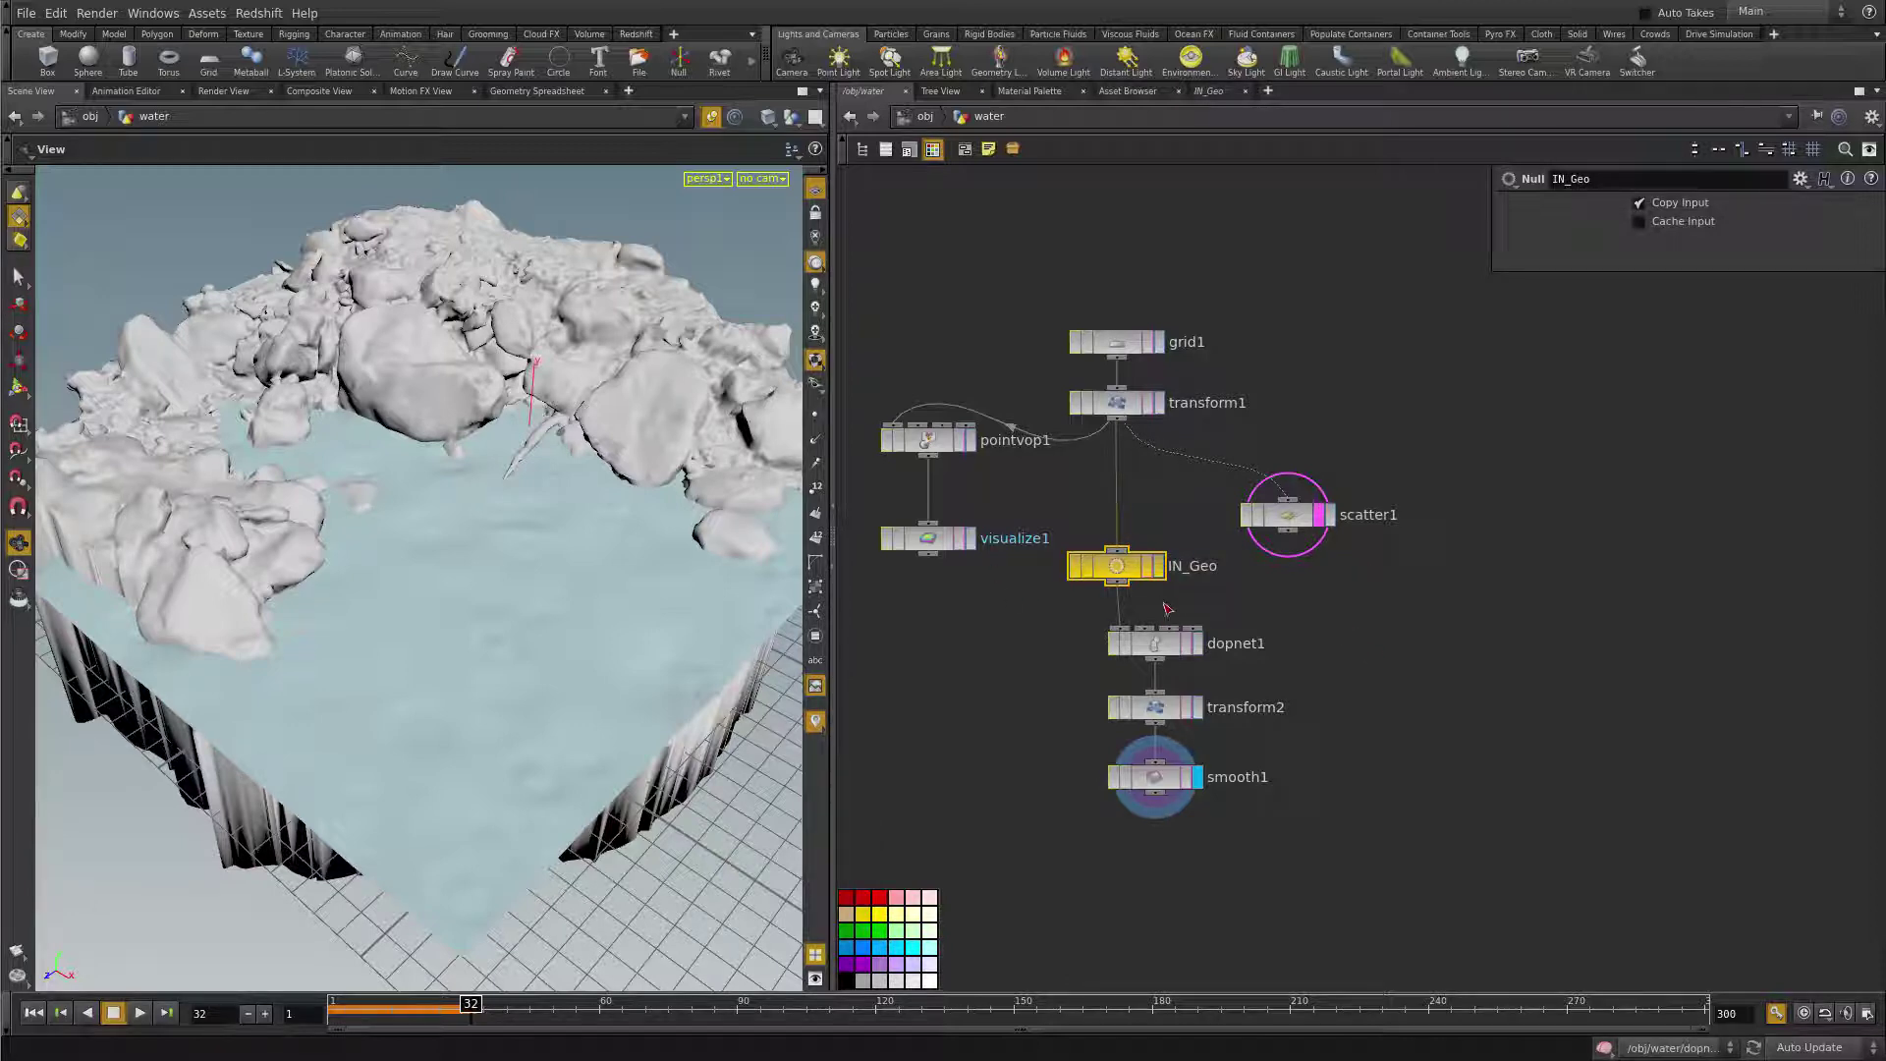
- Duplicate the IN_Geo null, place it below scatter1 as its output, and rename it IN_Scattered_Points
key(ctrl+c)
key(ctrl+v)
drag(1168, 597, 1342, 555)
double_click(1419, 567)
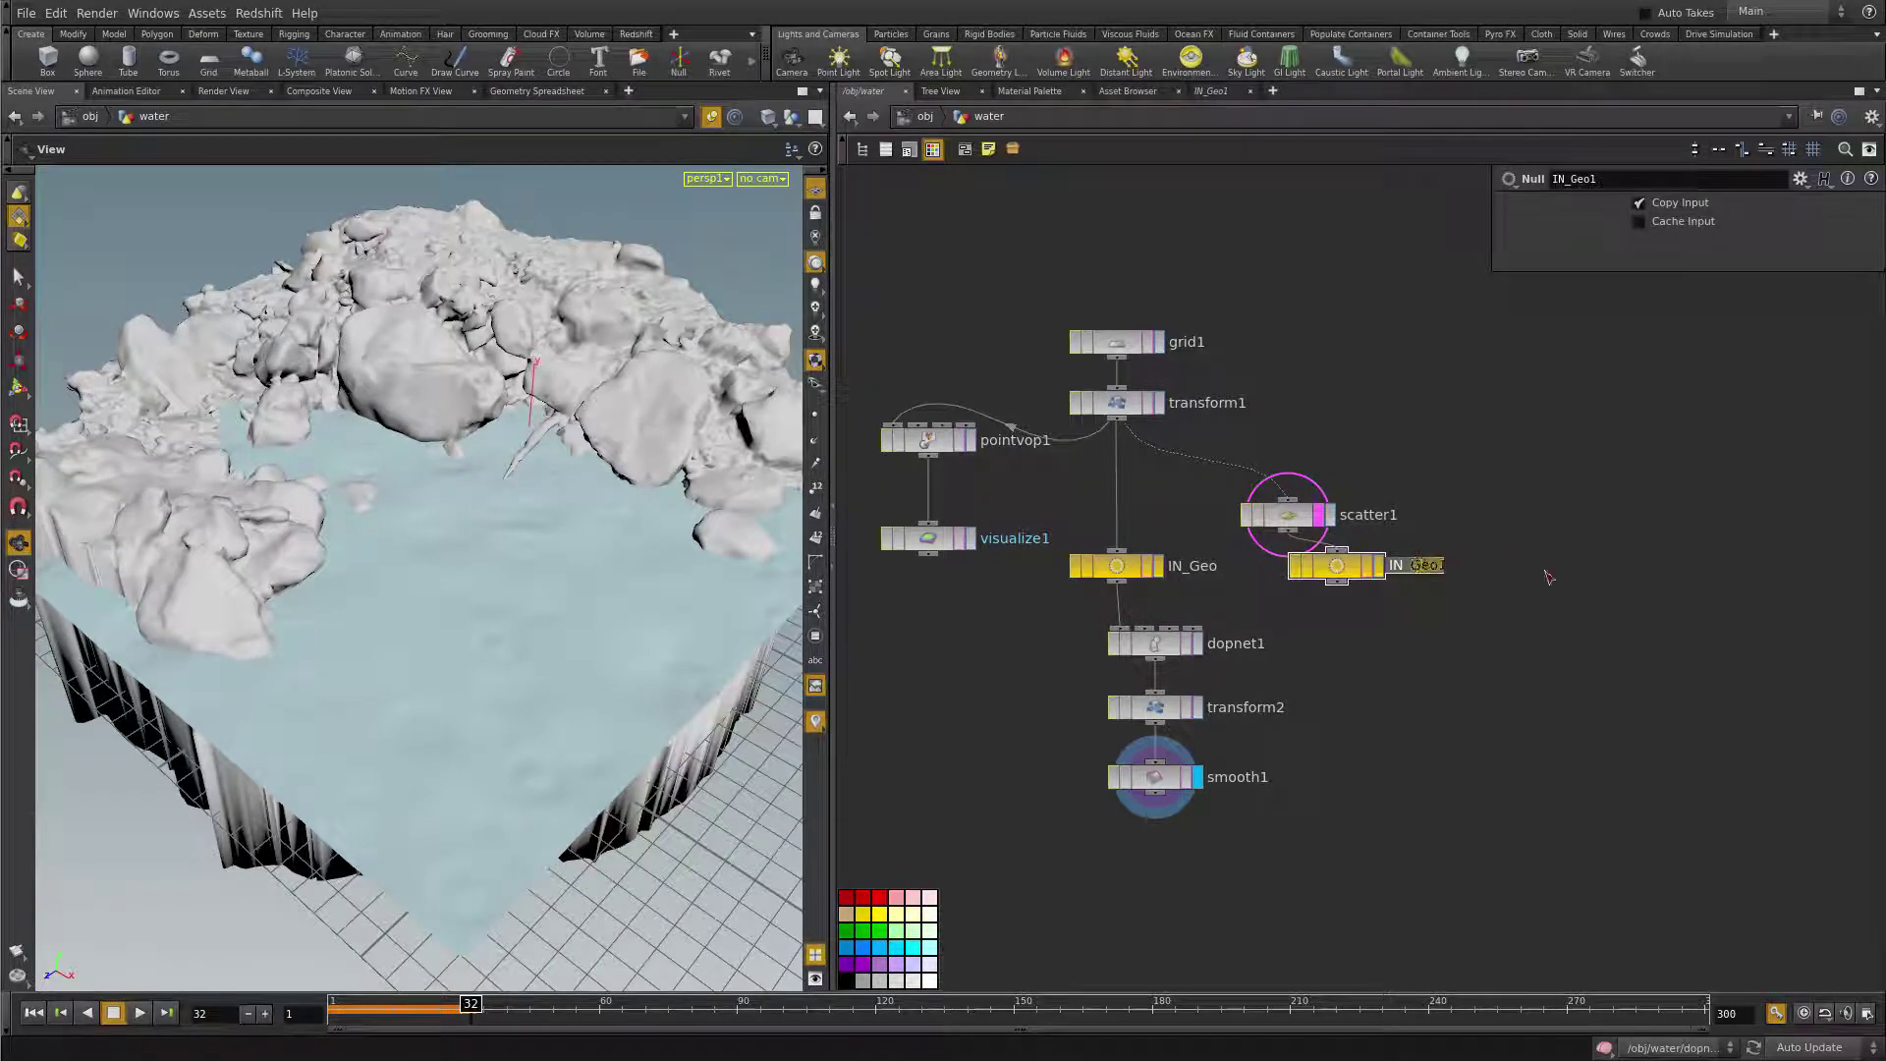
text(S)
text(cattered_)
text(Points)
key(Return)
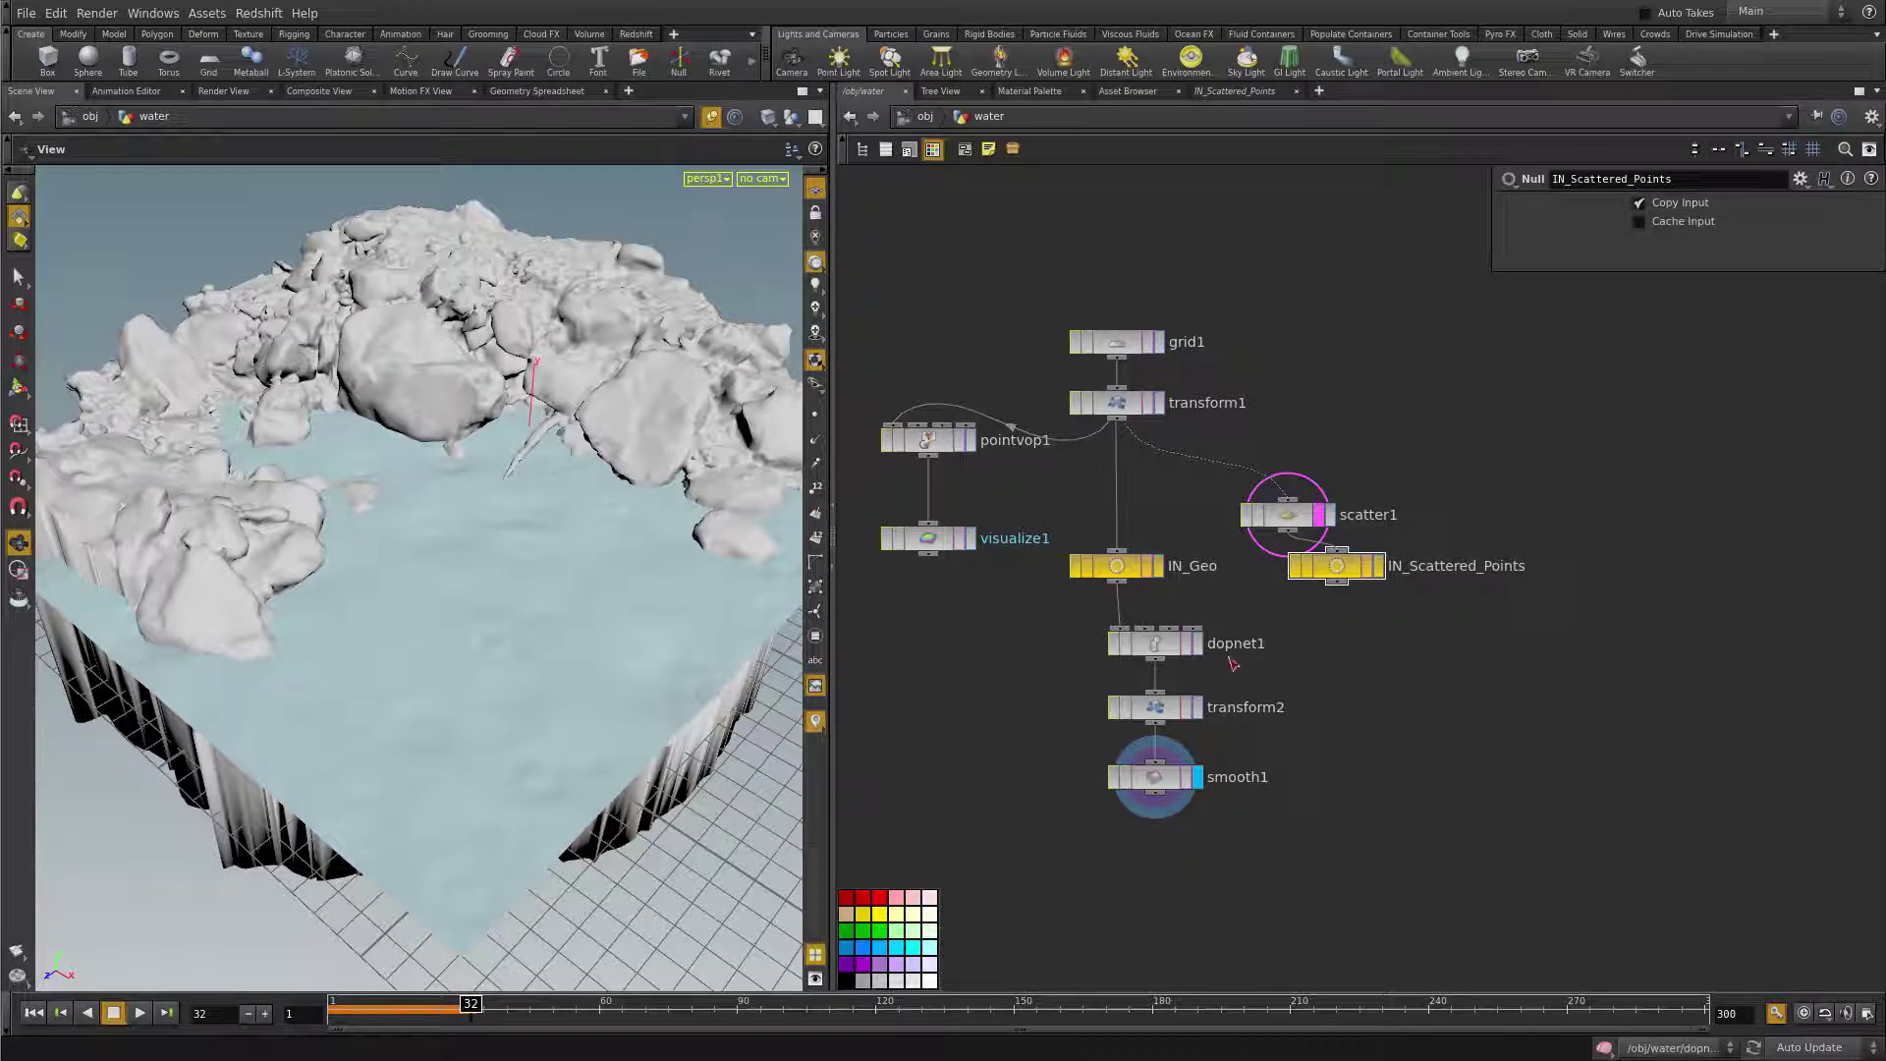
- Inside sopsolver1, set Object 1 of object_merge1 to the IN_Scattered_Points null in the water network
double_click(1155, 647)
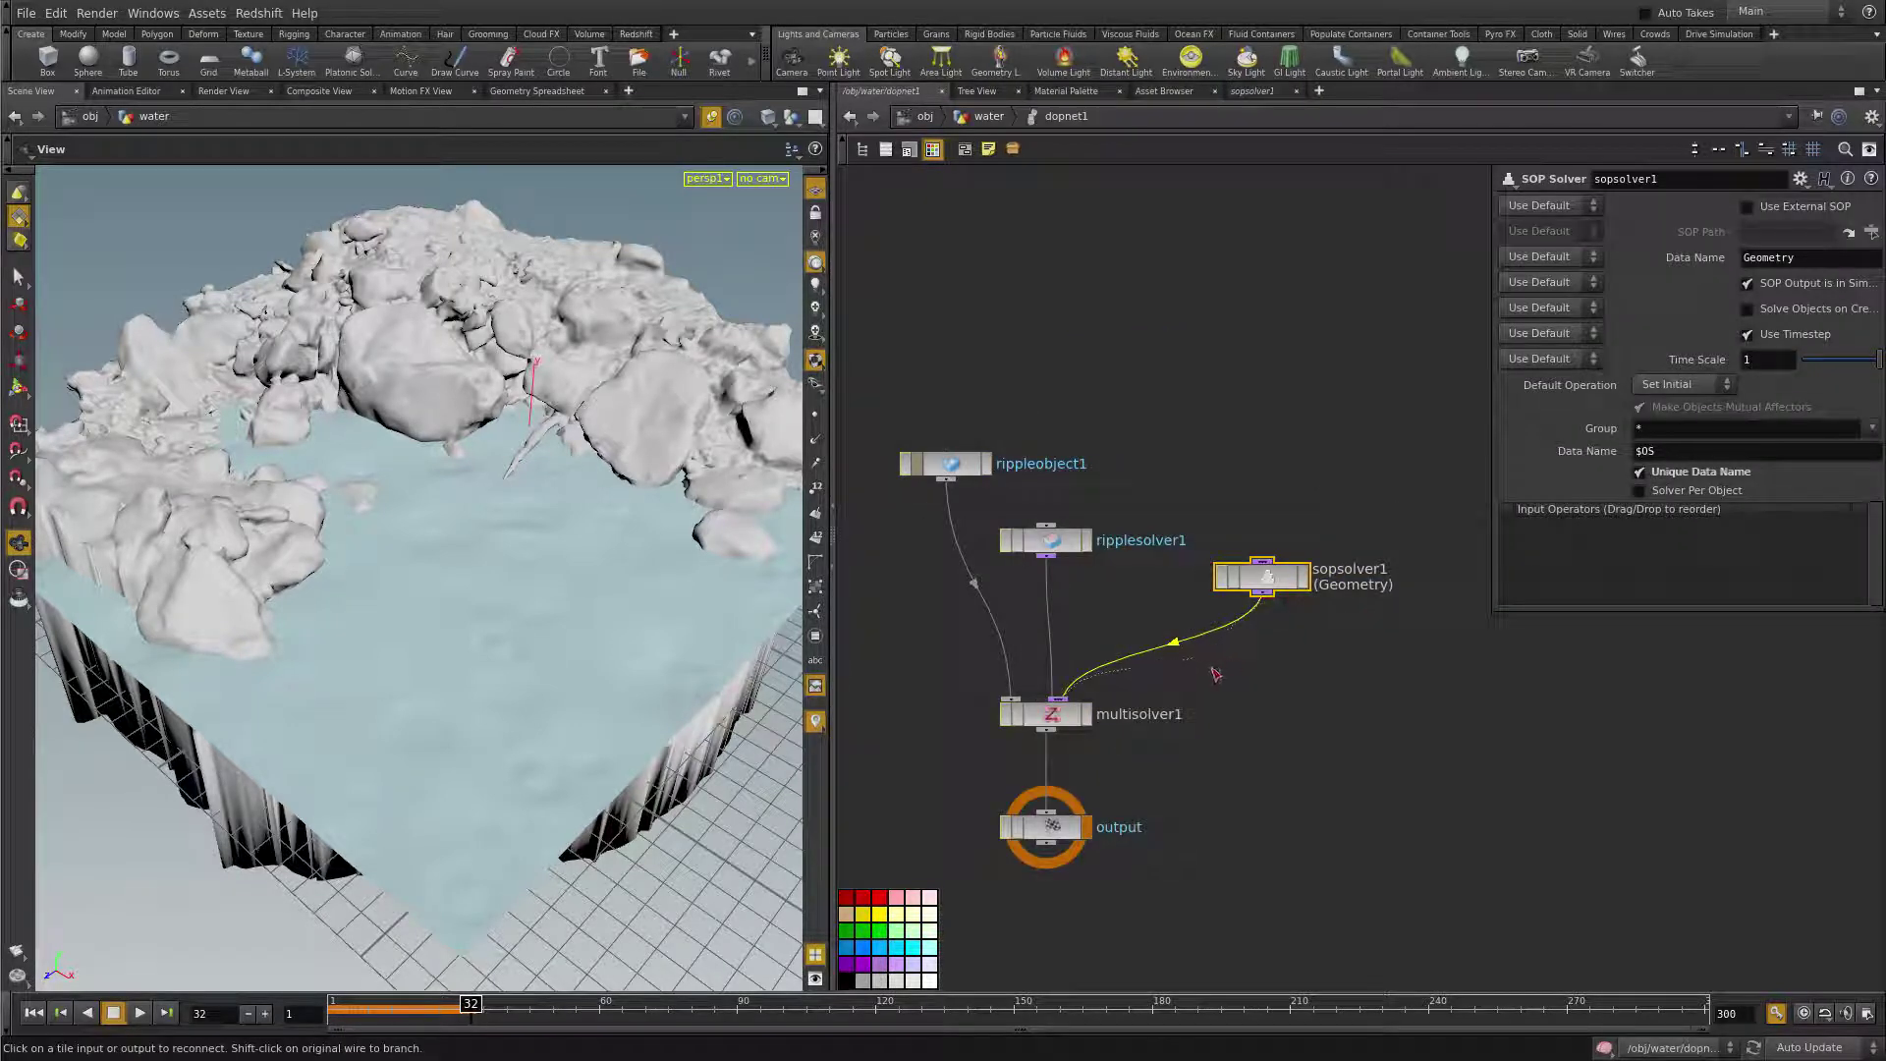
double_click(1267, 579)
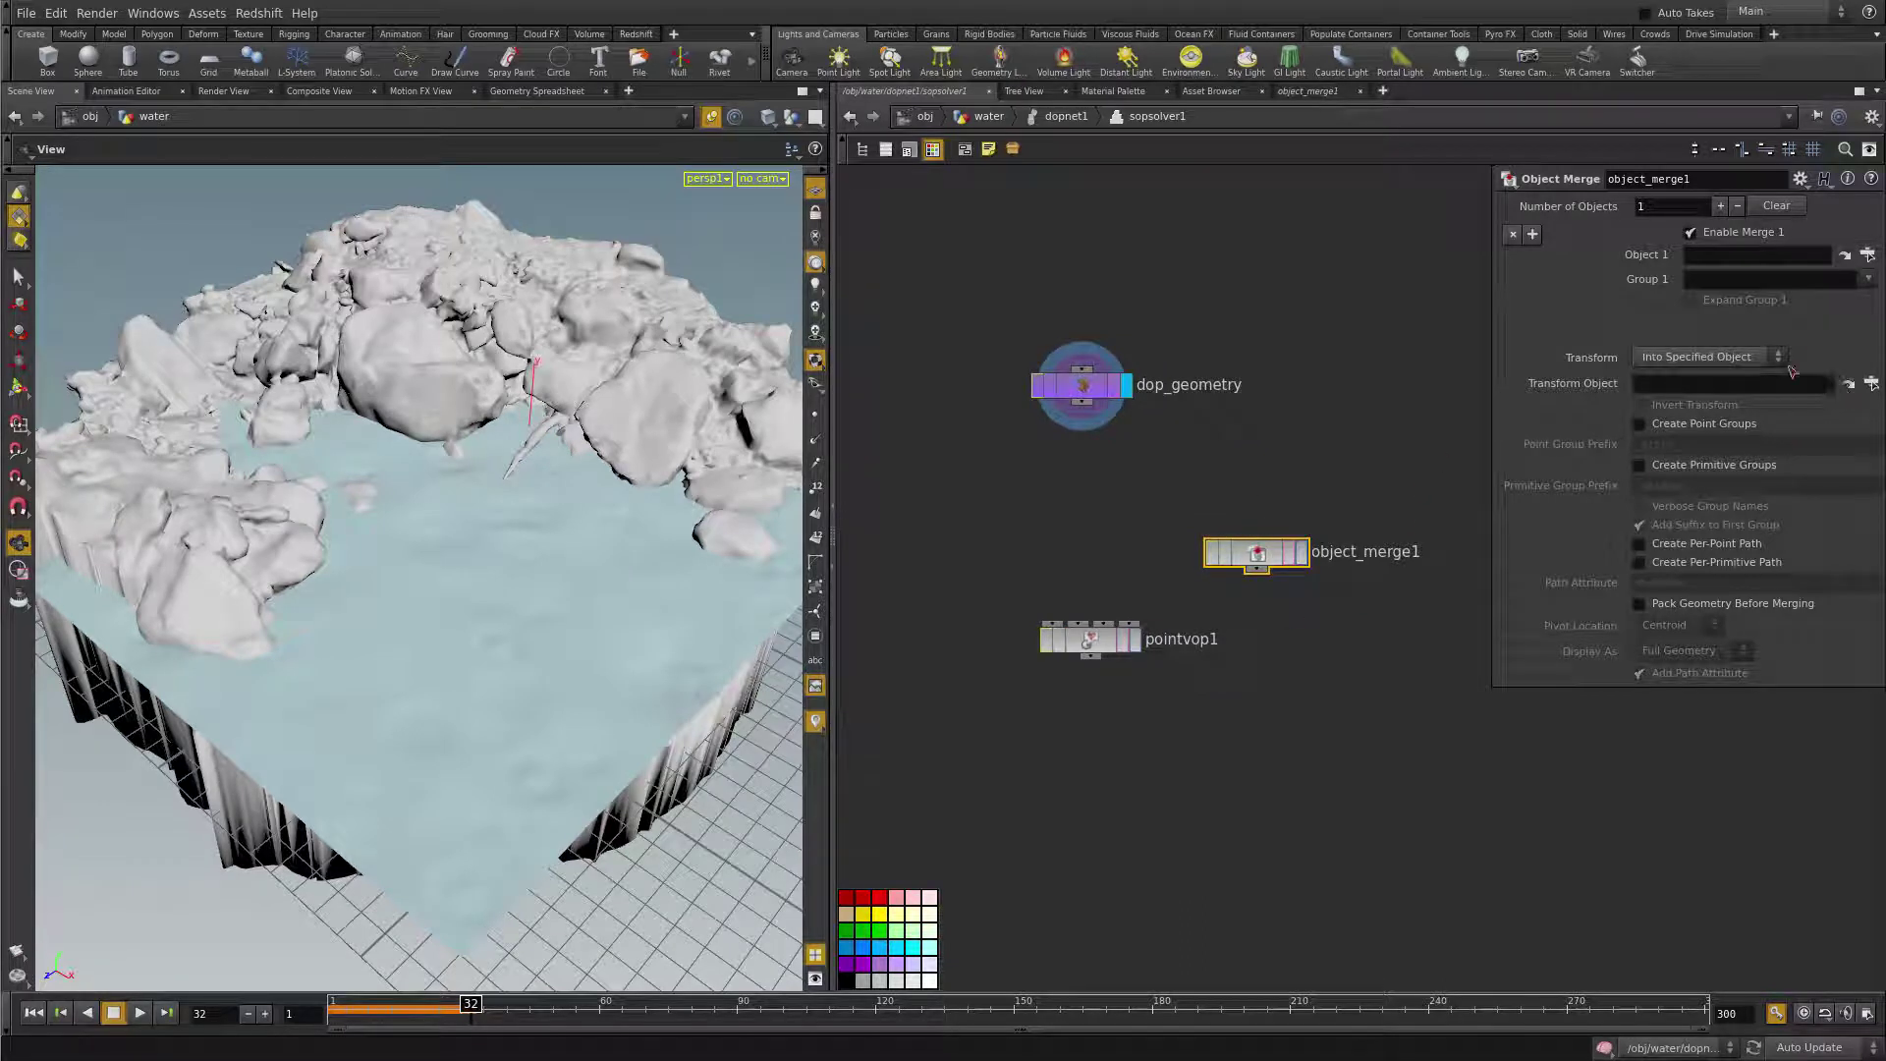
click(1867, 255)
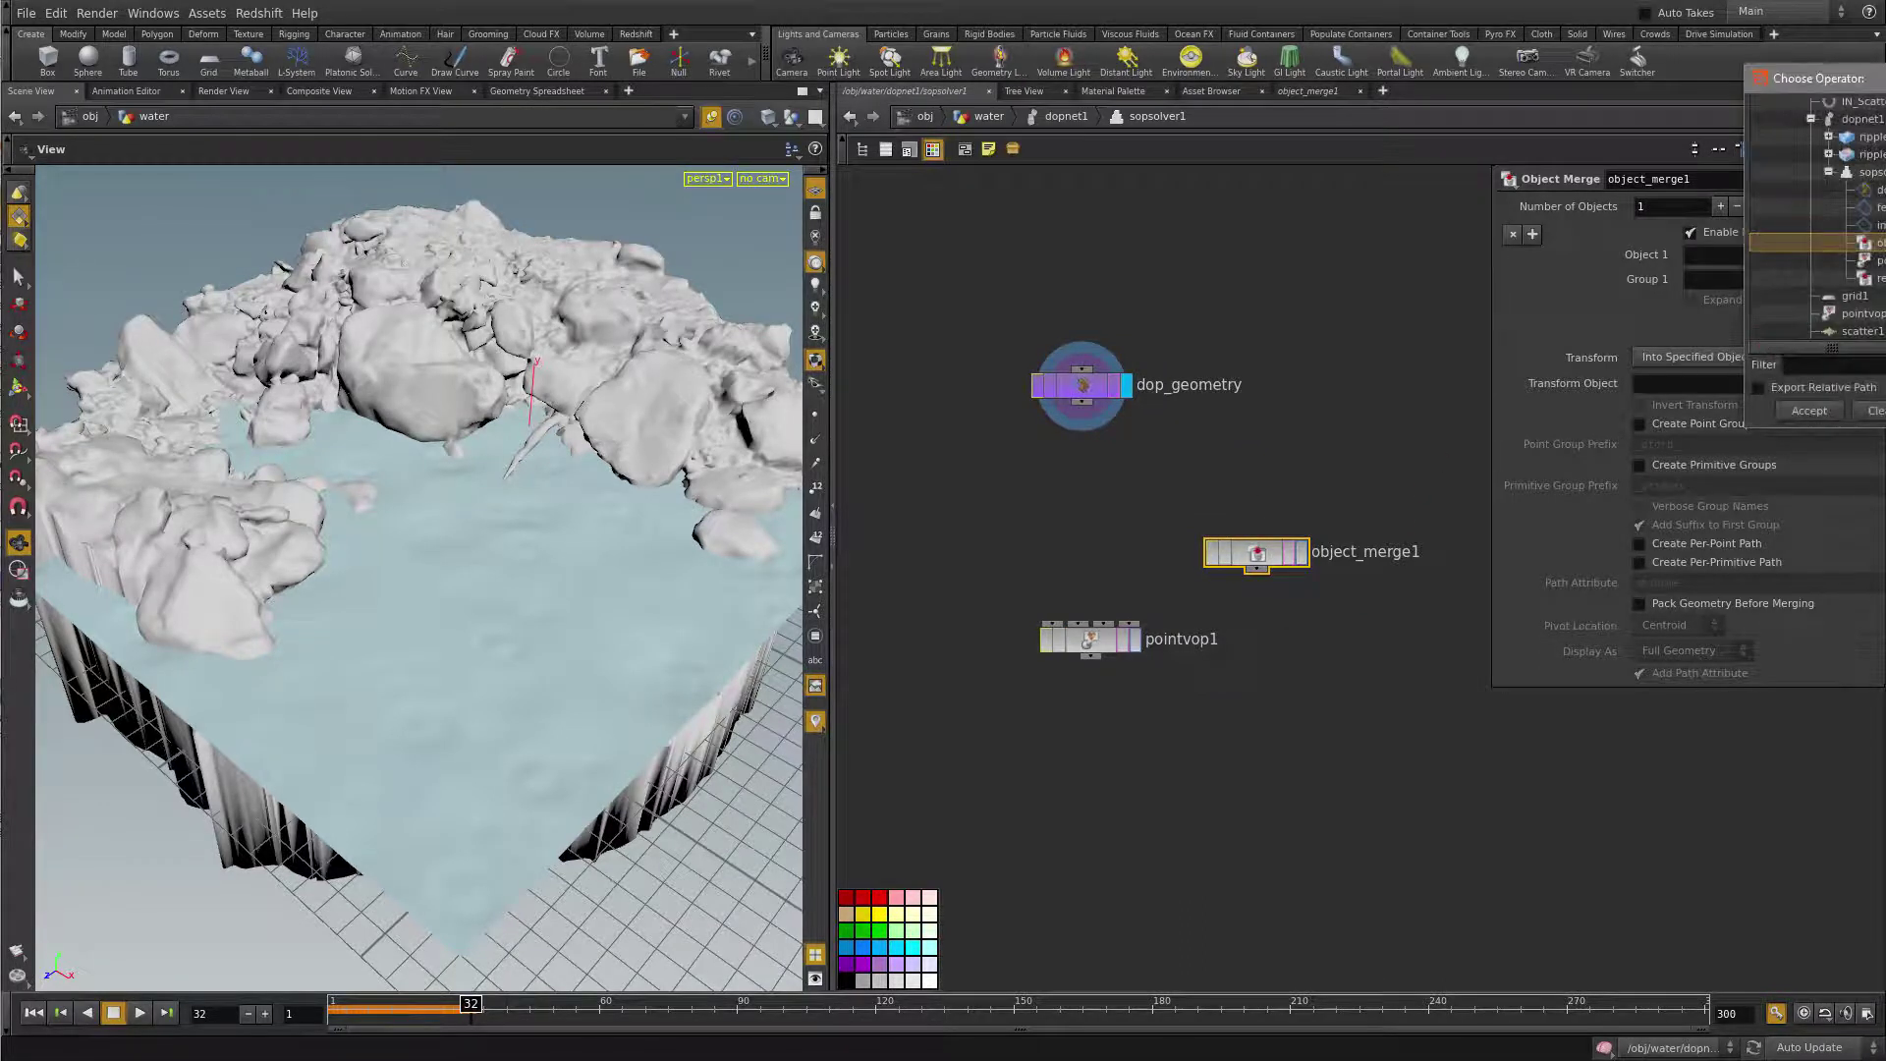
scroll(1817, 216, up, 3)
click(1872, 181)
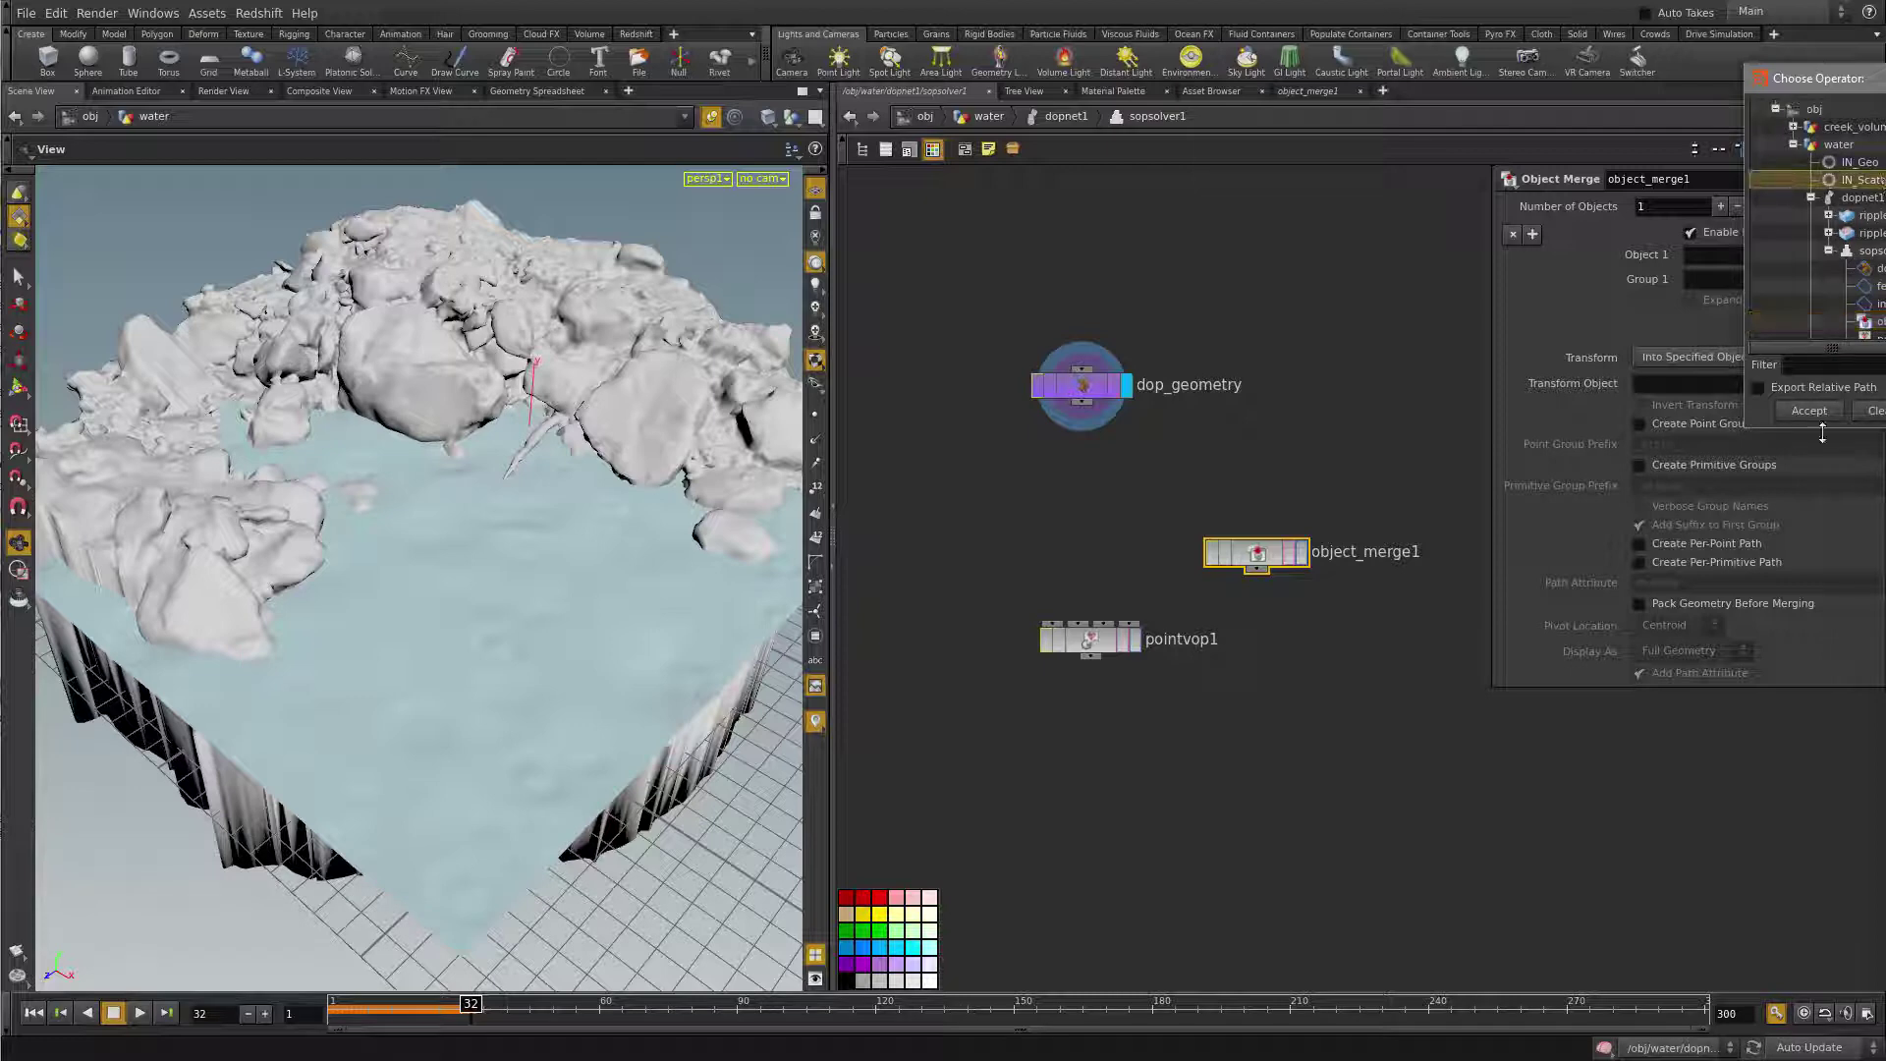
click(1810, 411)
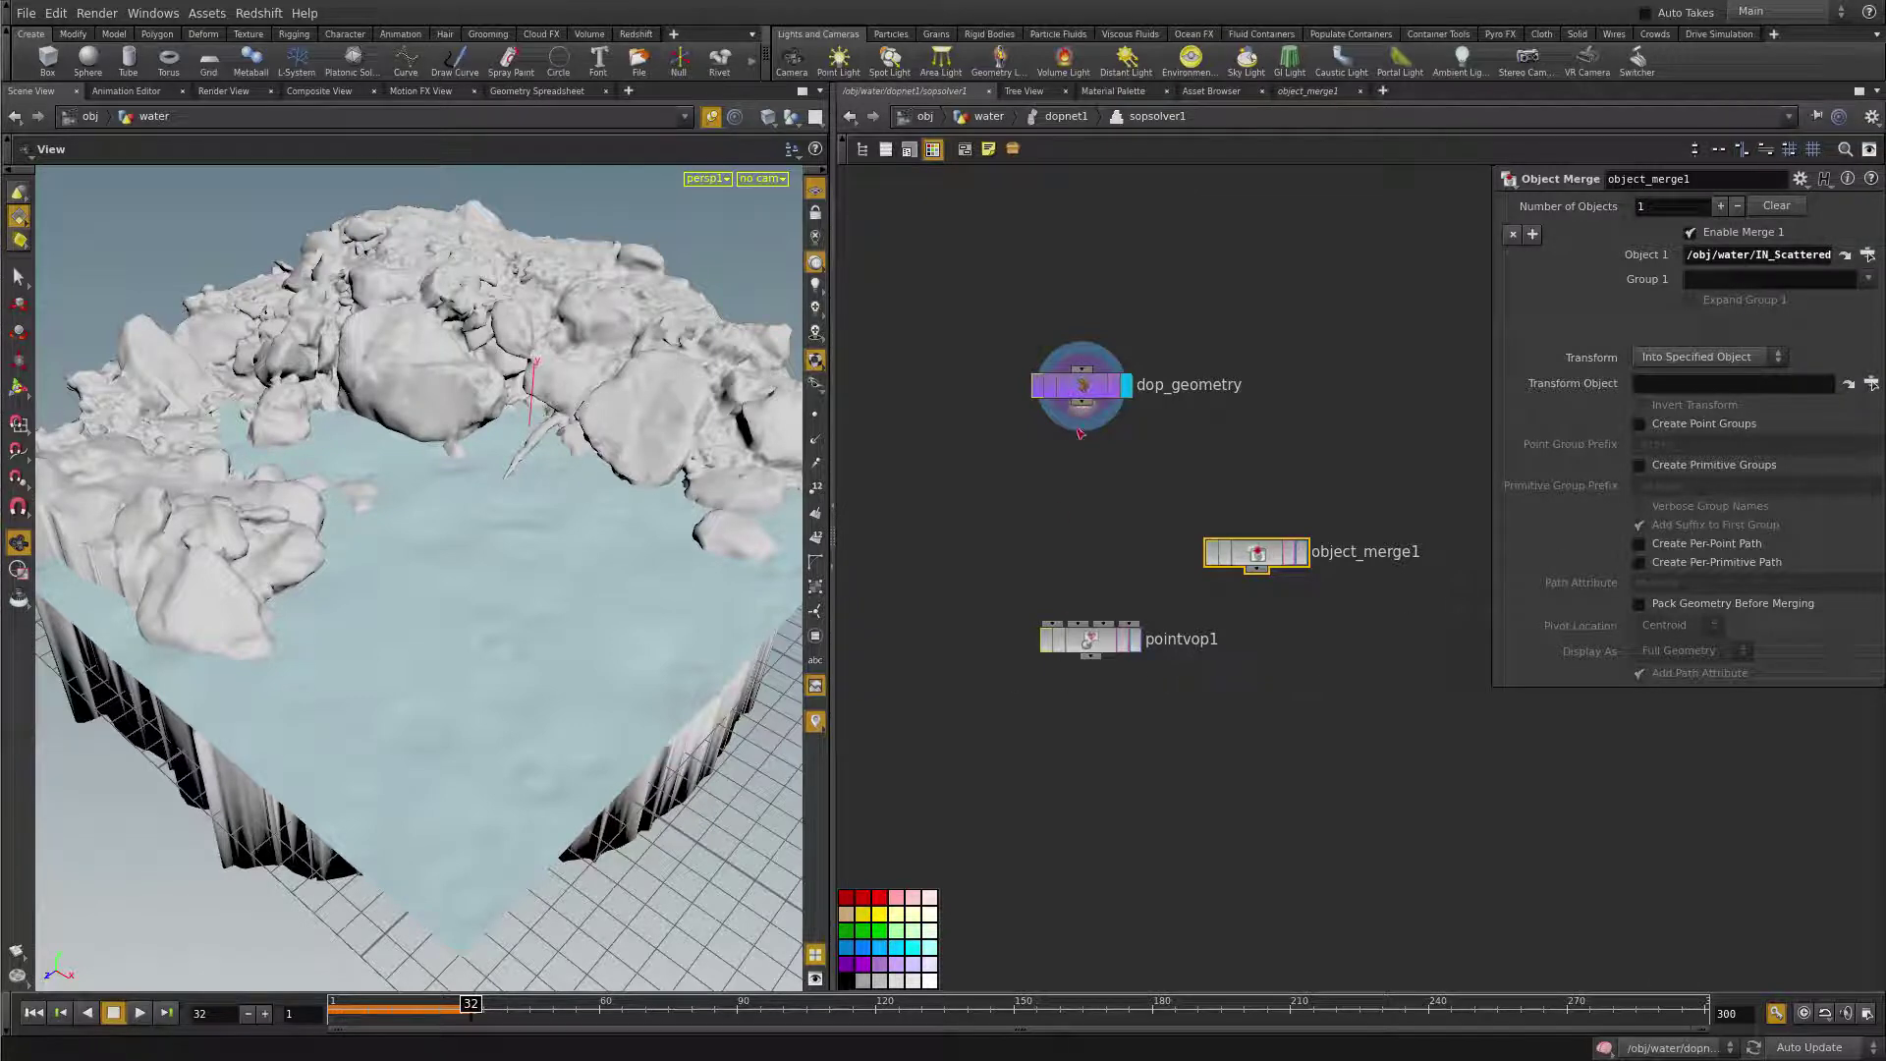
- Connect dop_geometry to the first input of pointvop1 and object_merge1 to its second input
drag(1080, 433, 1065, 621)
drag(1264, 572, 1078, 623)
- Display object_merge1 alone in the viewport with point markers on, and play the timeline to check its scattered points
click(1302, 551)
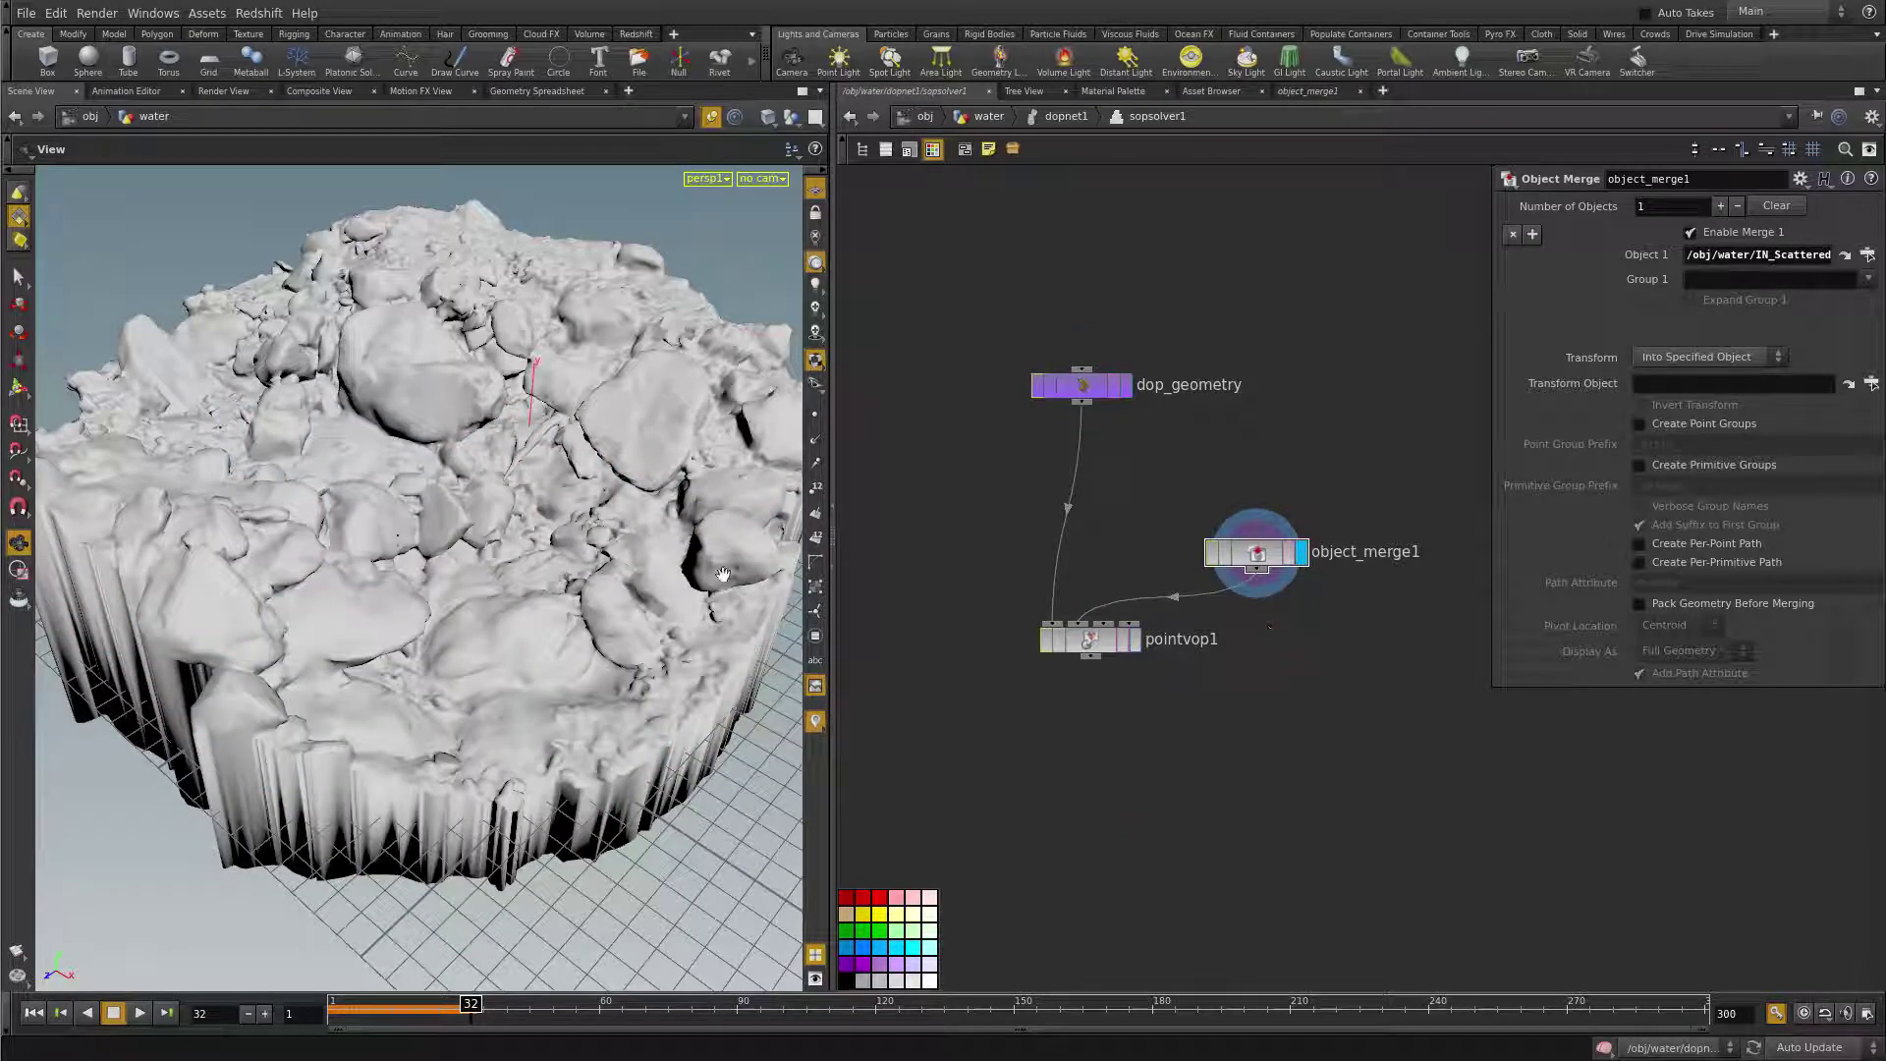
click(814, 488)
click(791, 117)
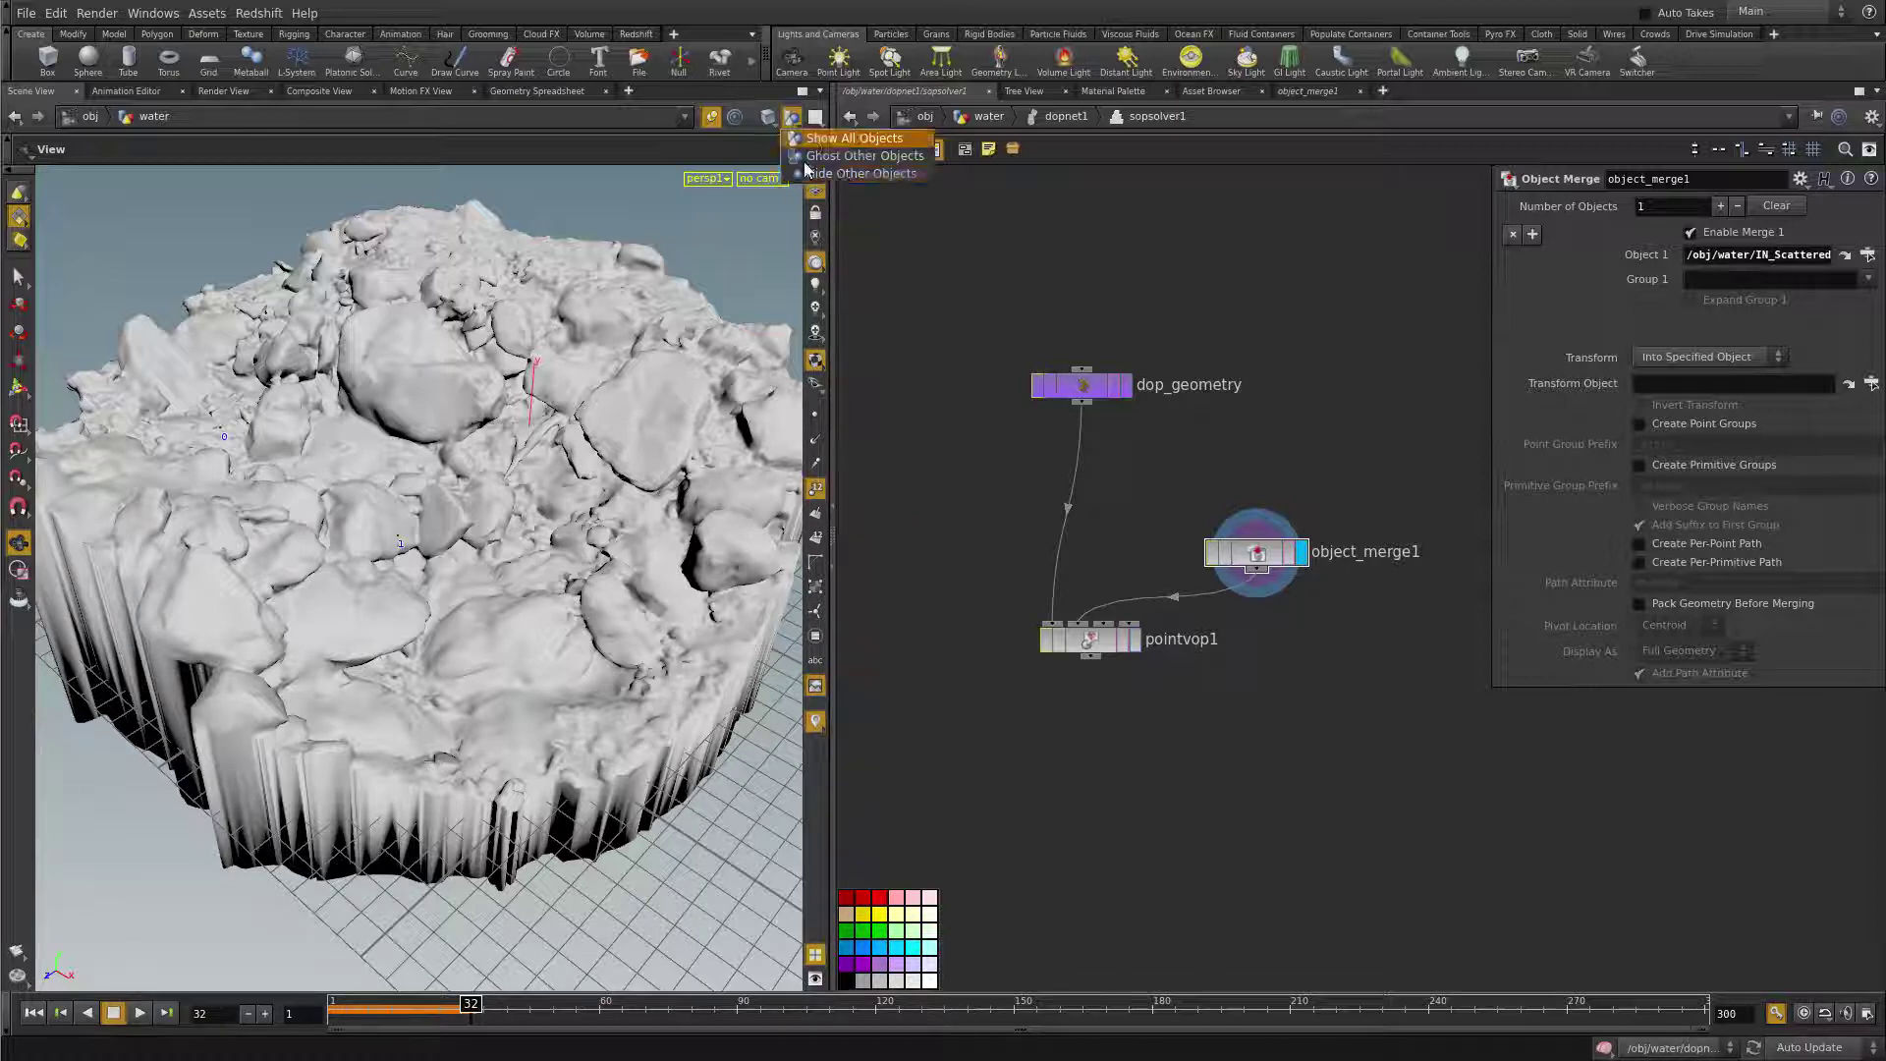
click(840, 174)
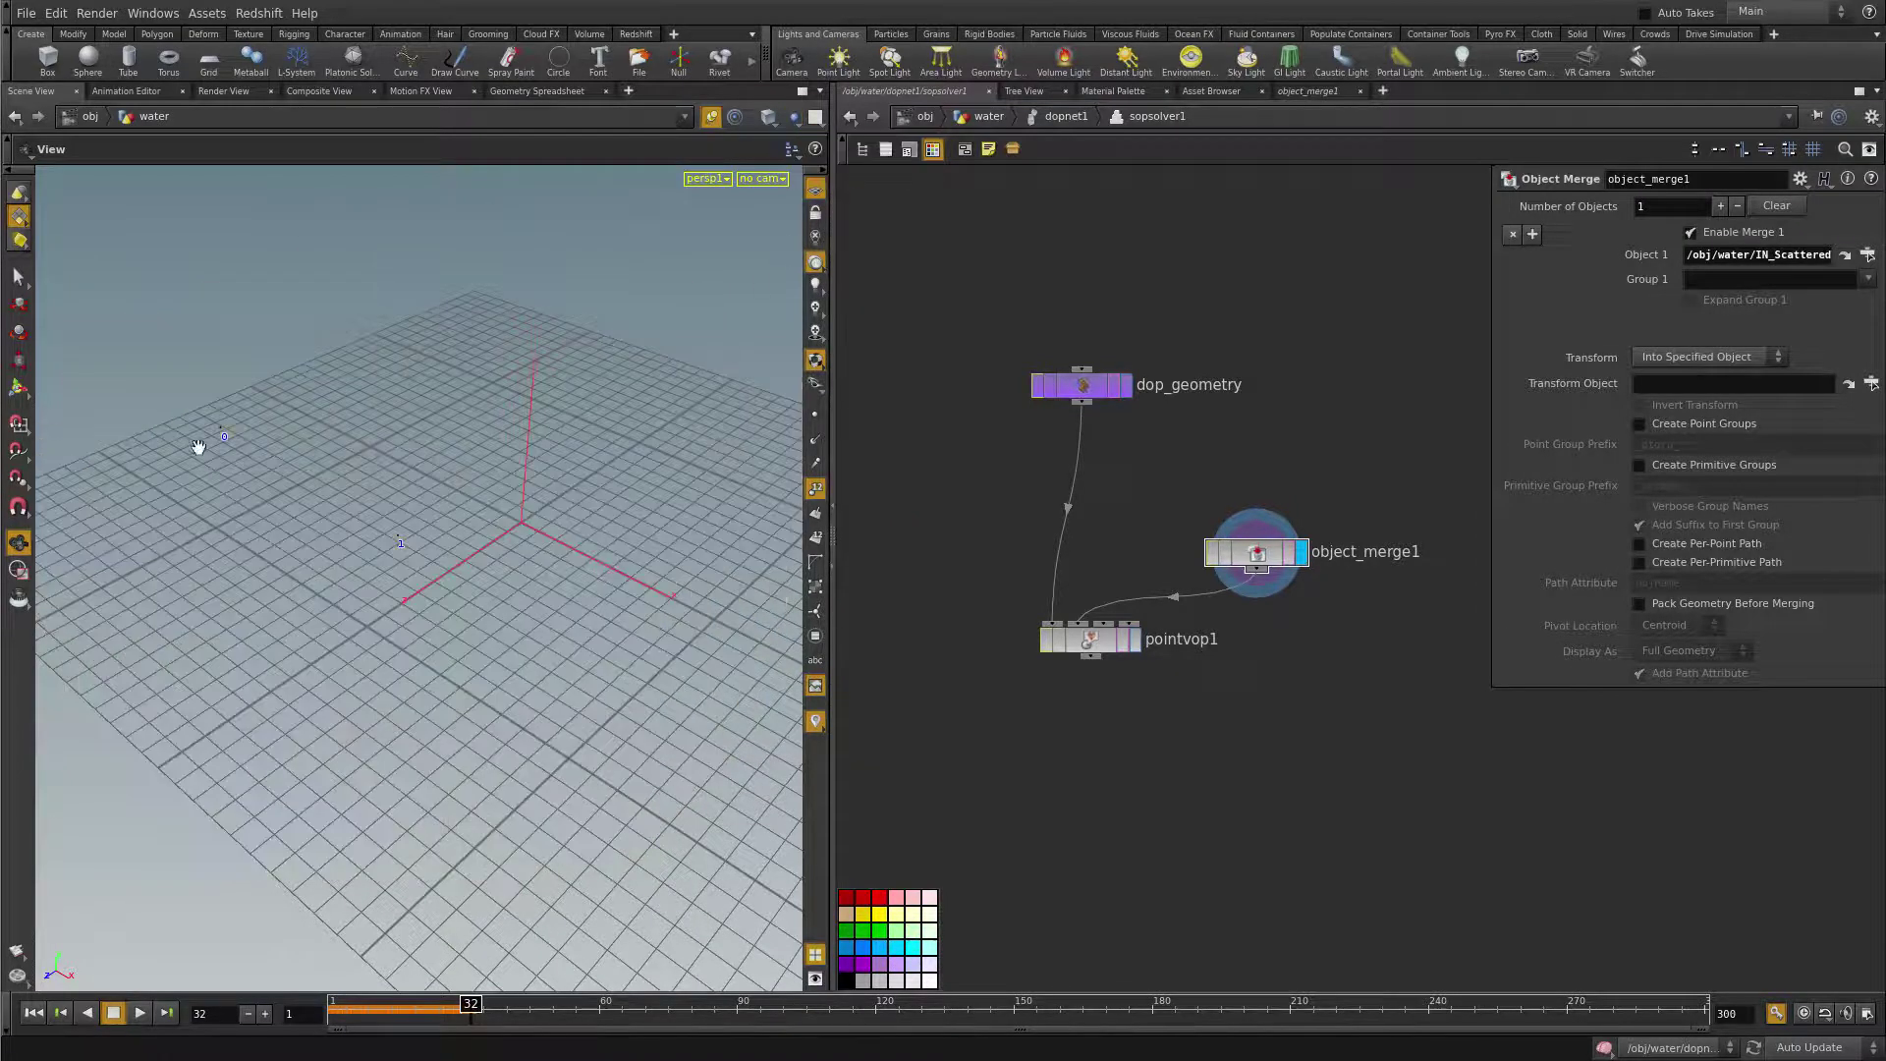
click(139, 1013)
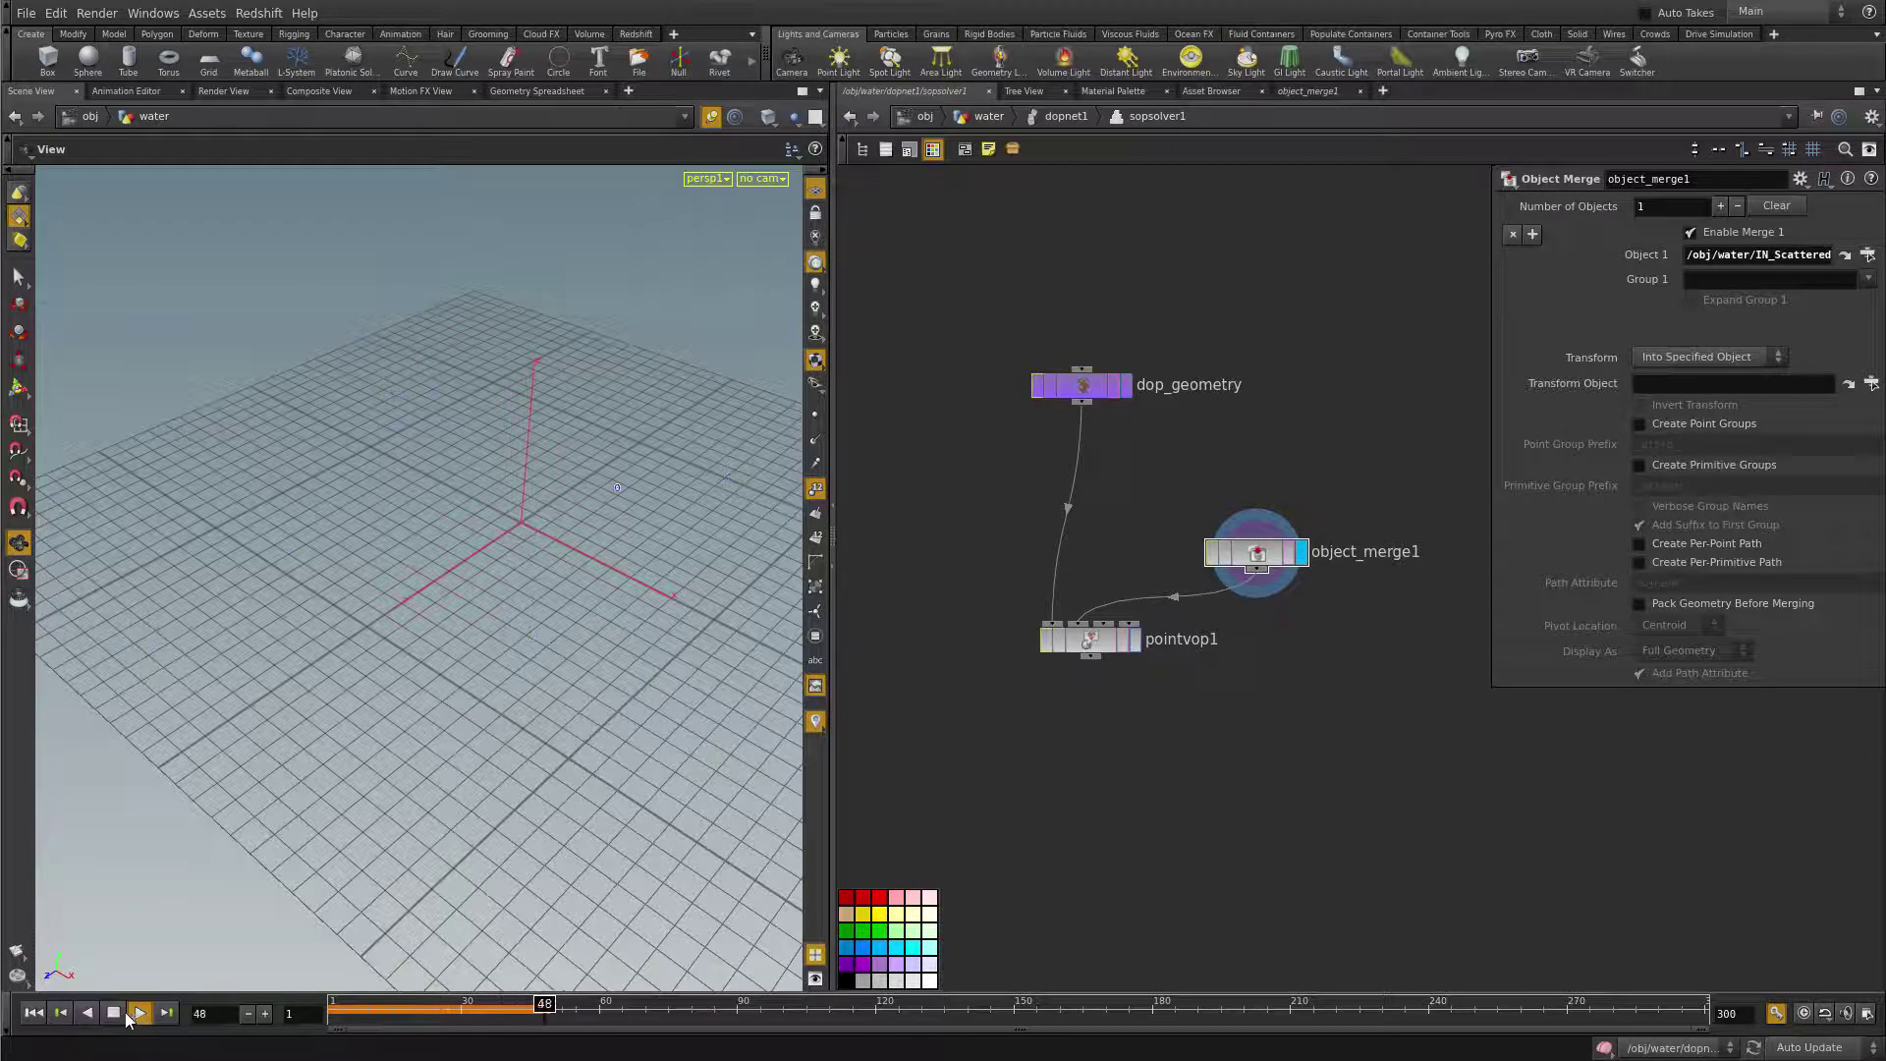
click(33, 1013)
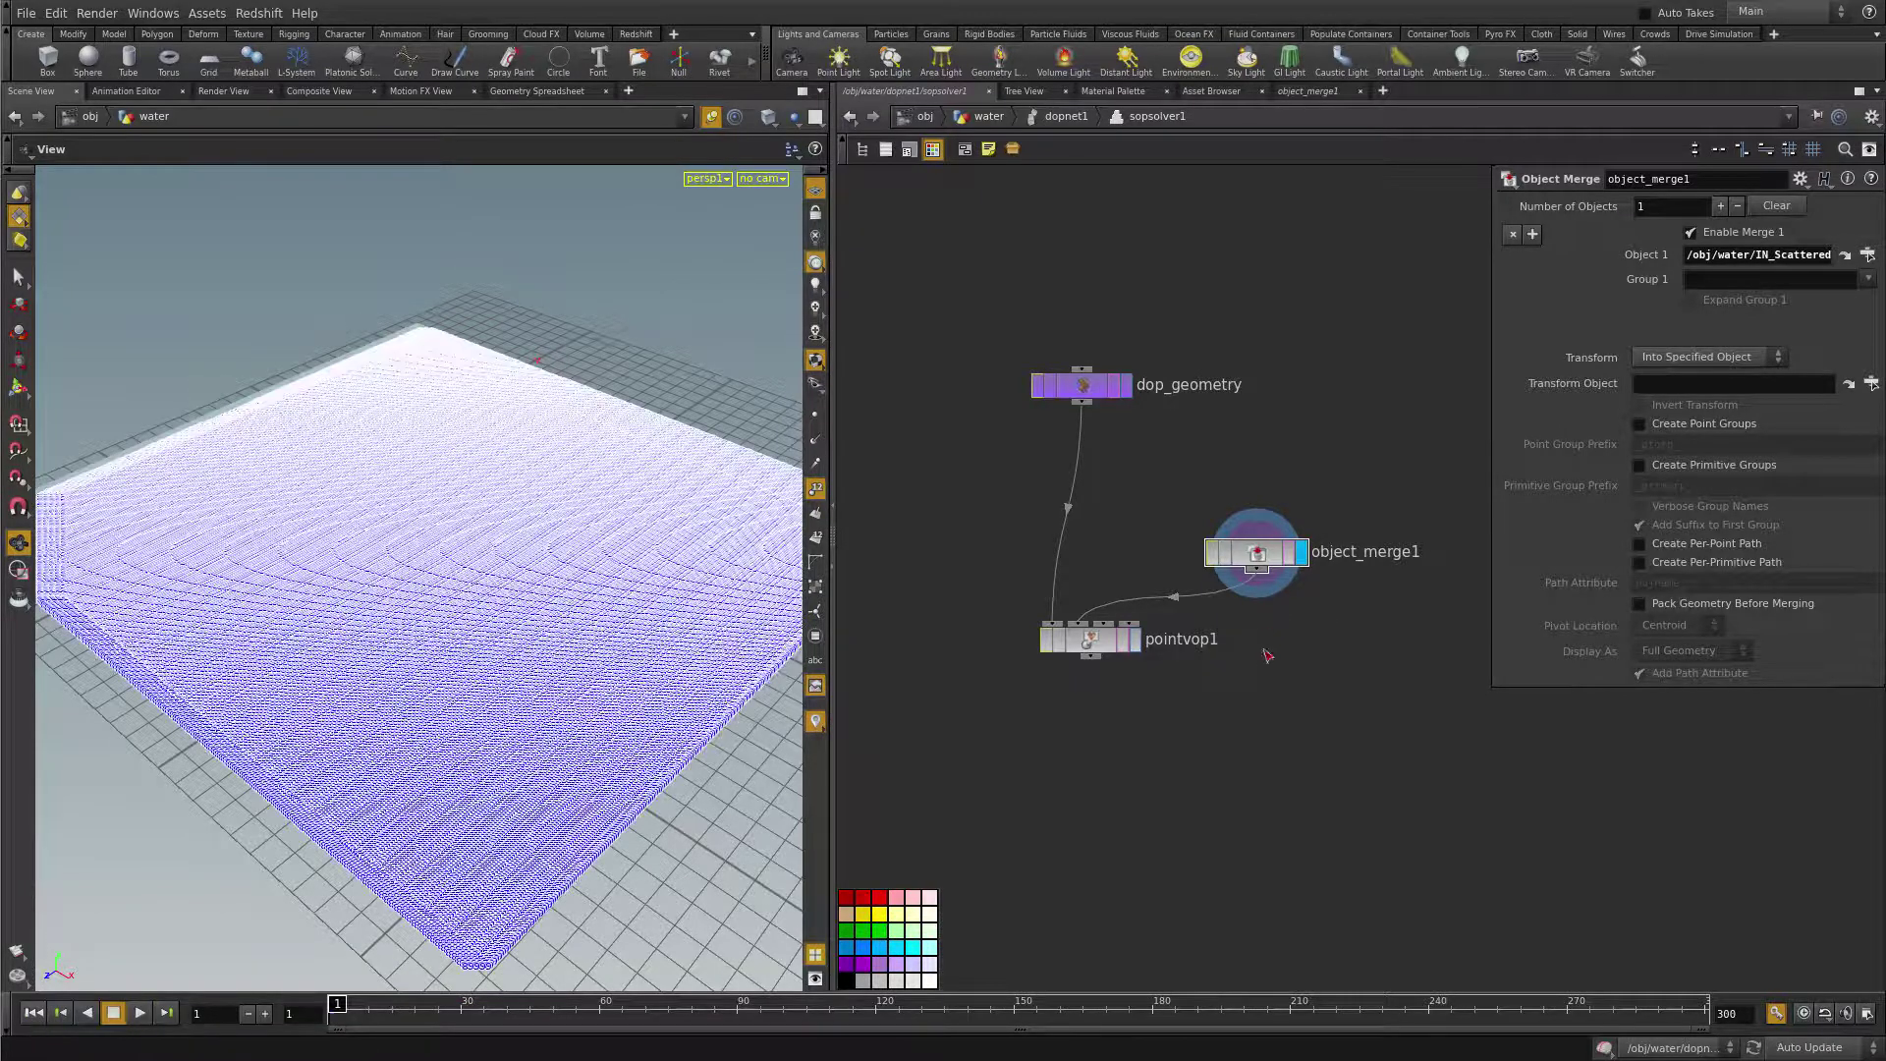
- Put the display flag on pointvop1, show all objects in the viewport again, and go back up to dopnet1
click(1136, 639)
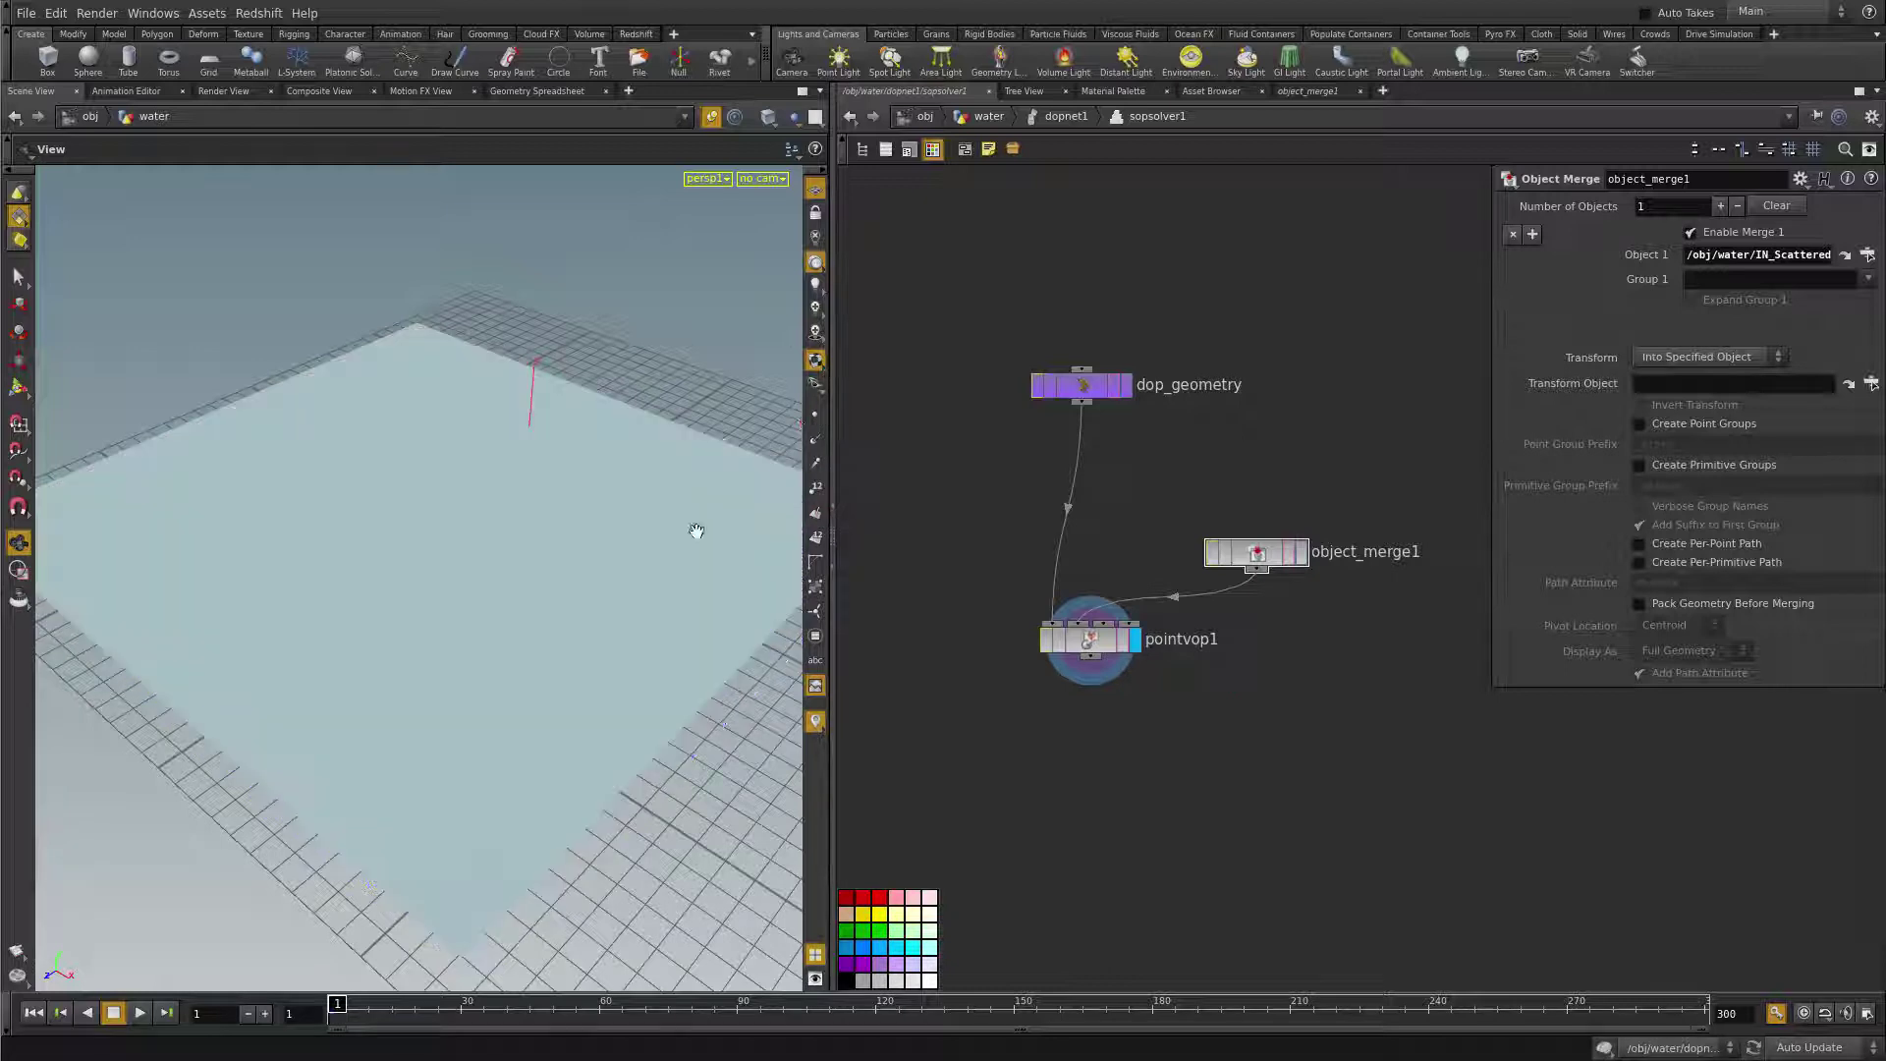
click(815, 117)
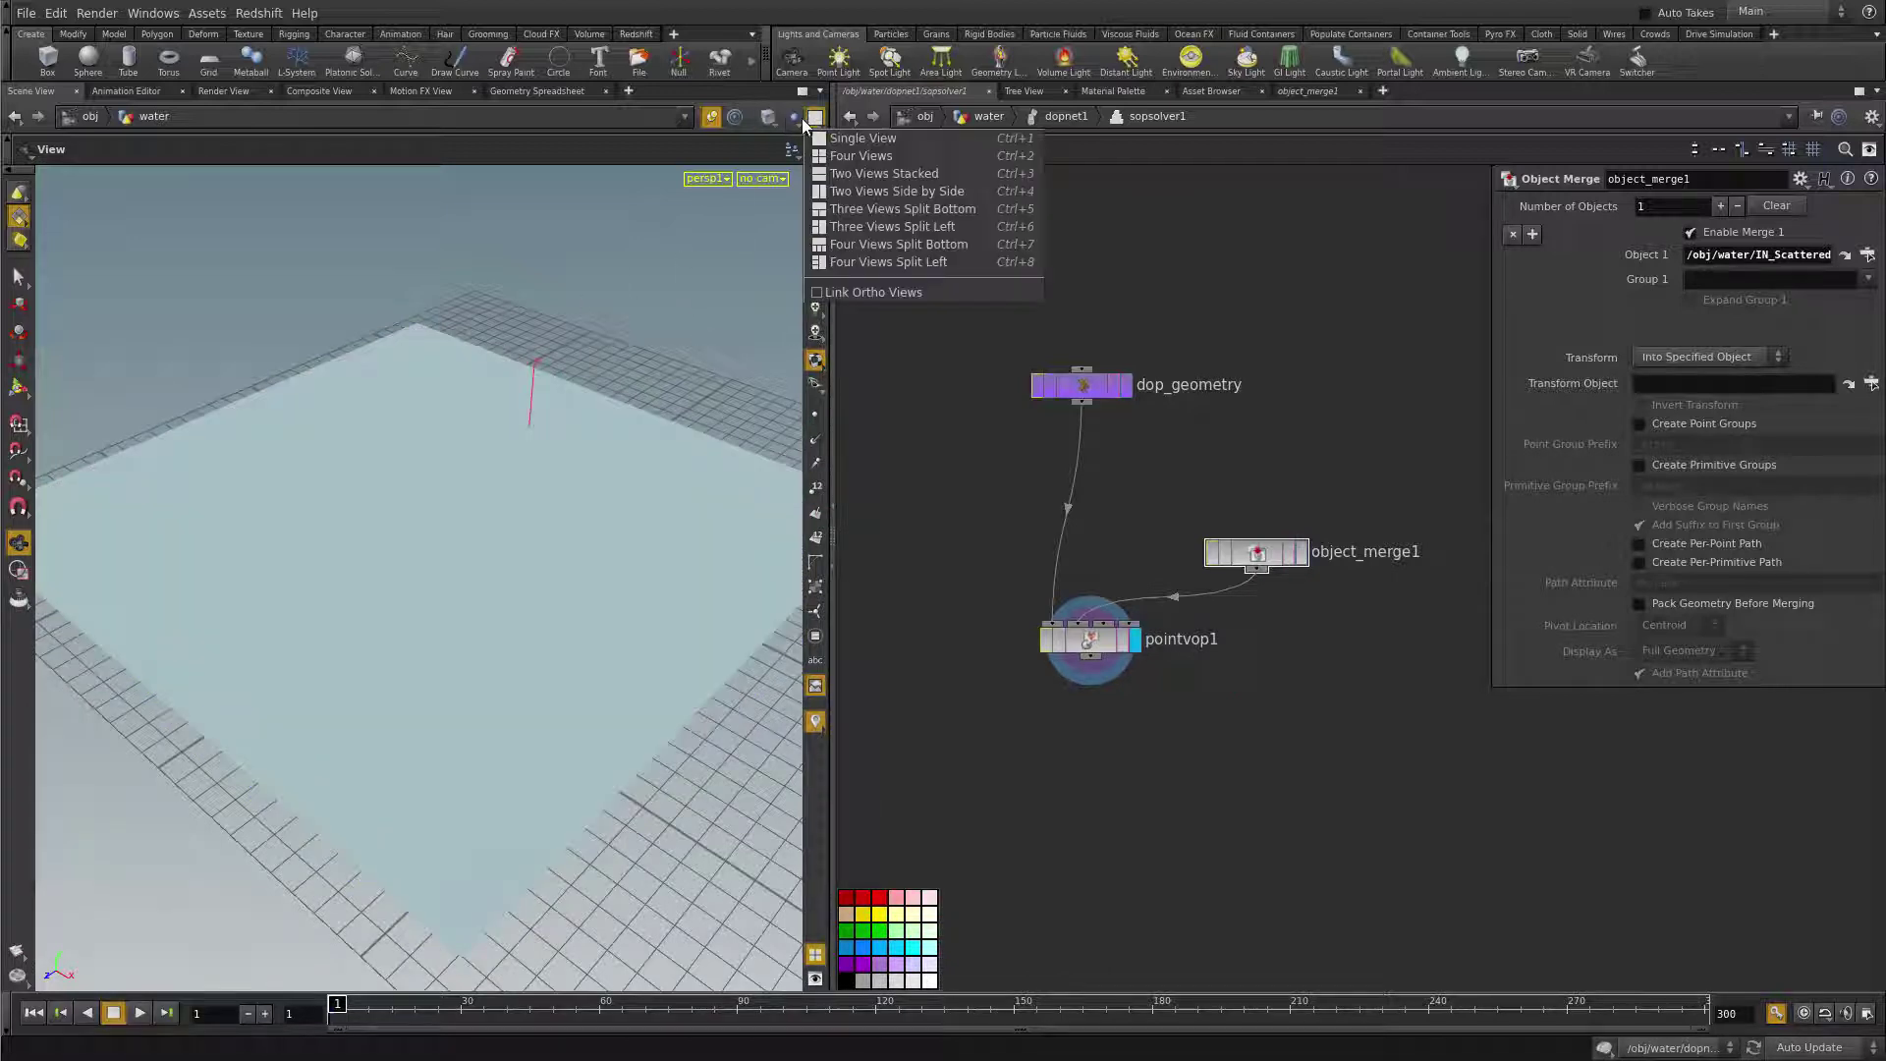
click(817, 117)
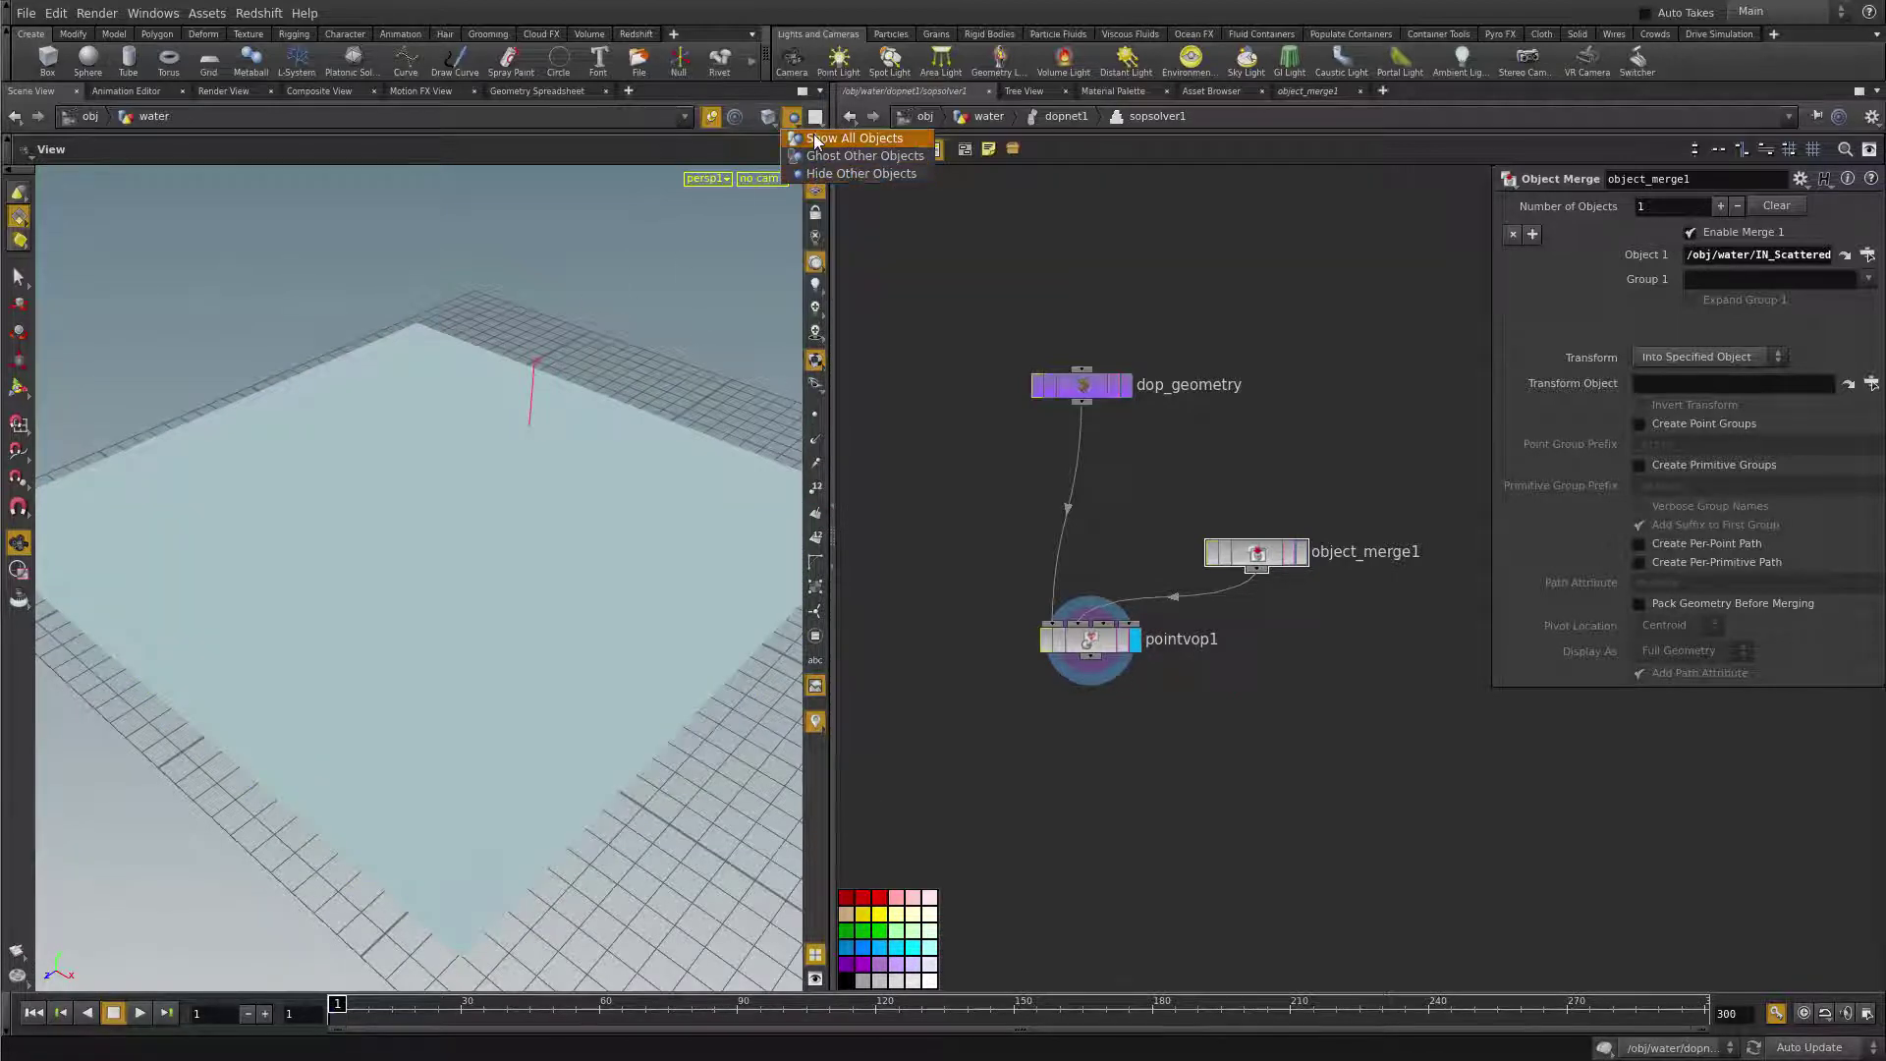
key(u)
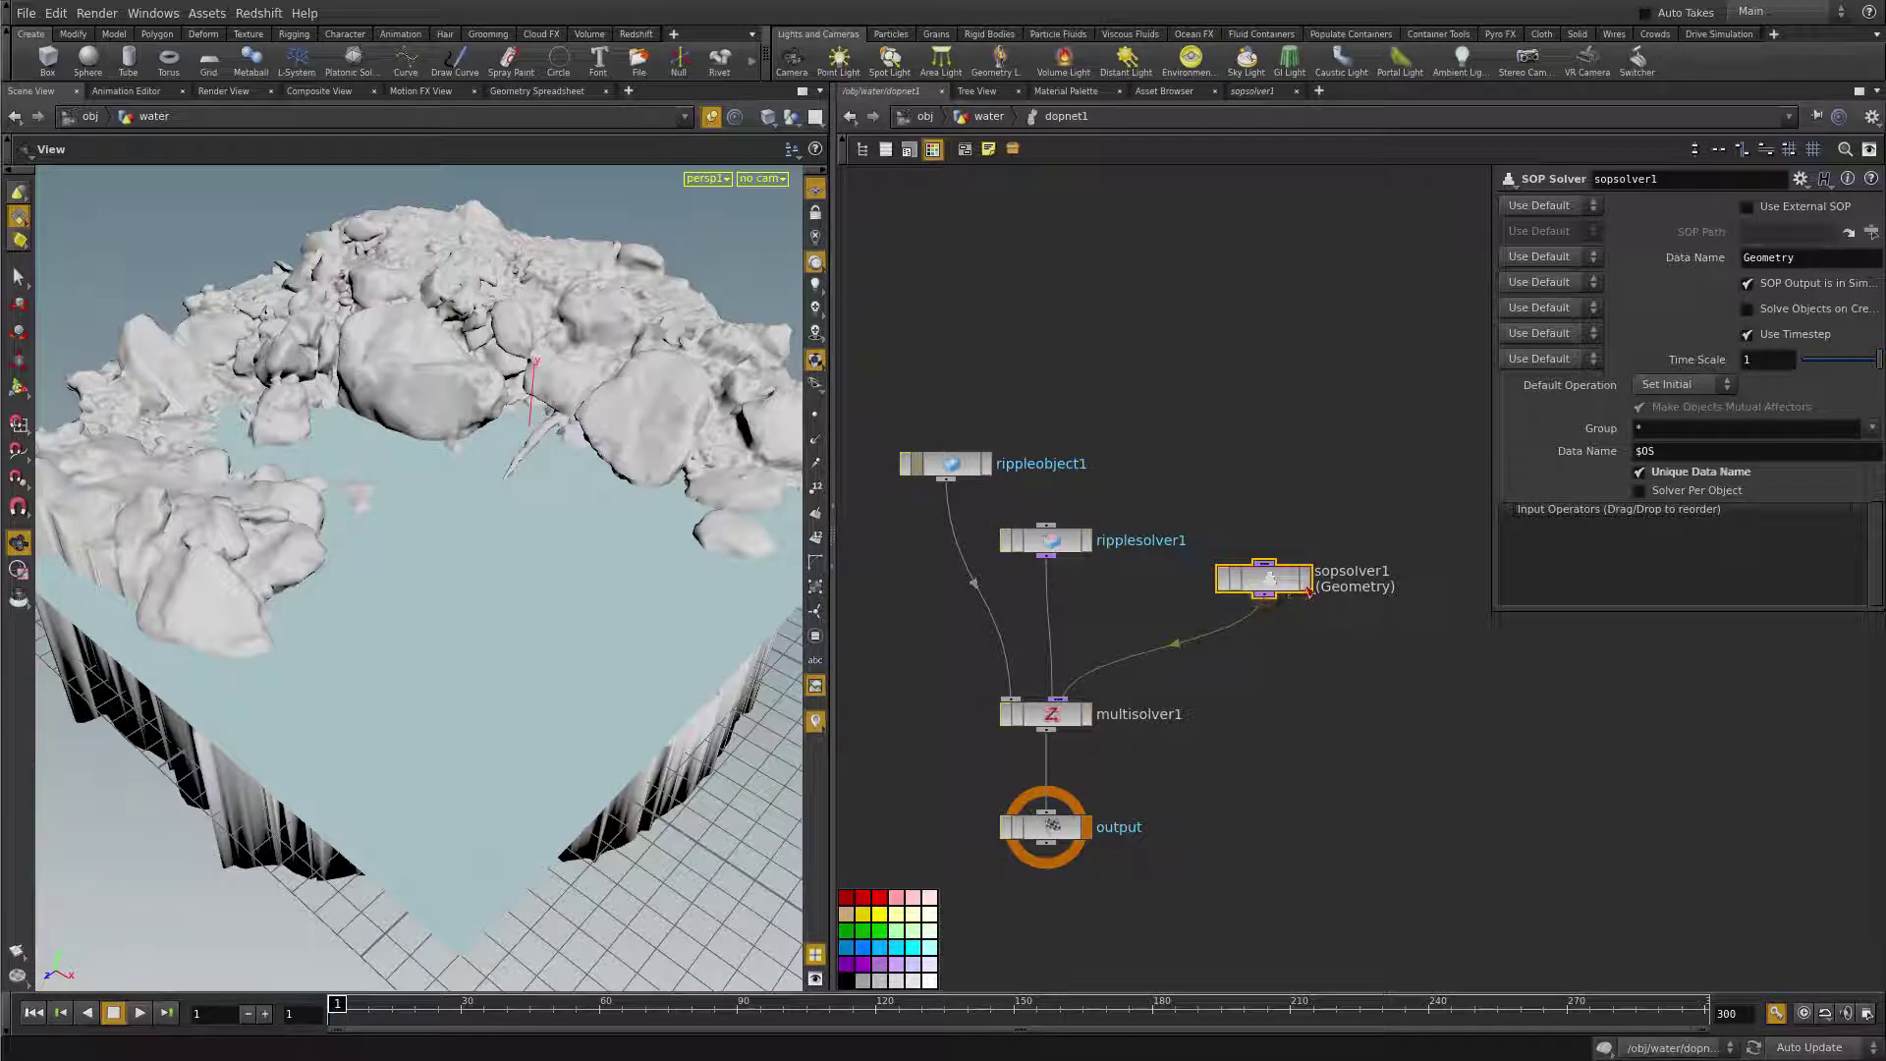
- Preview the sopsolver1 and multisolver1 results in the viewport, then return the display flag to output
click(1307, 580)
click(1090, 720)
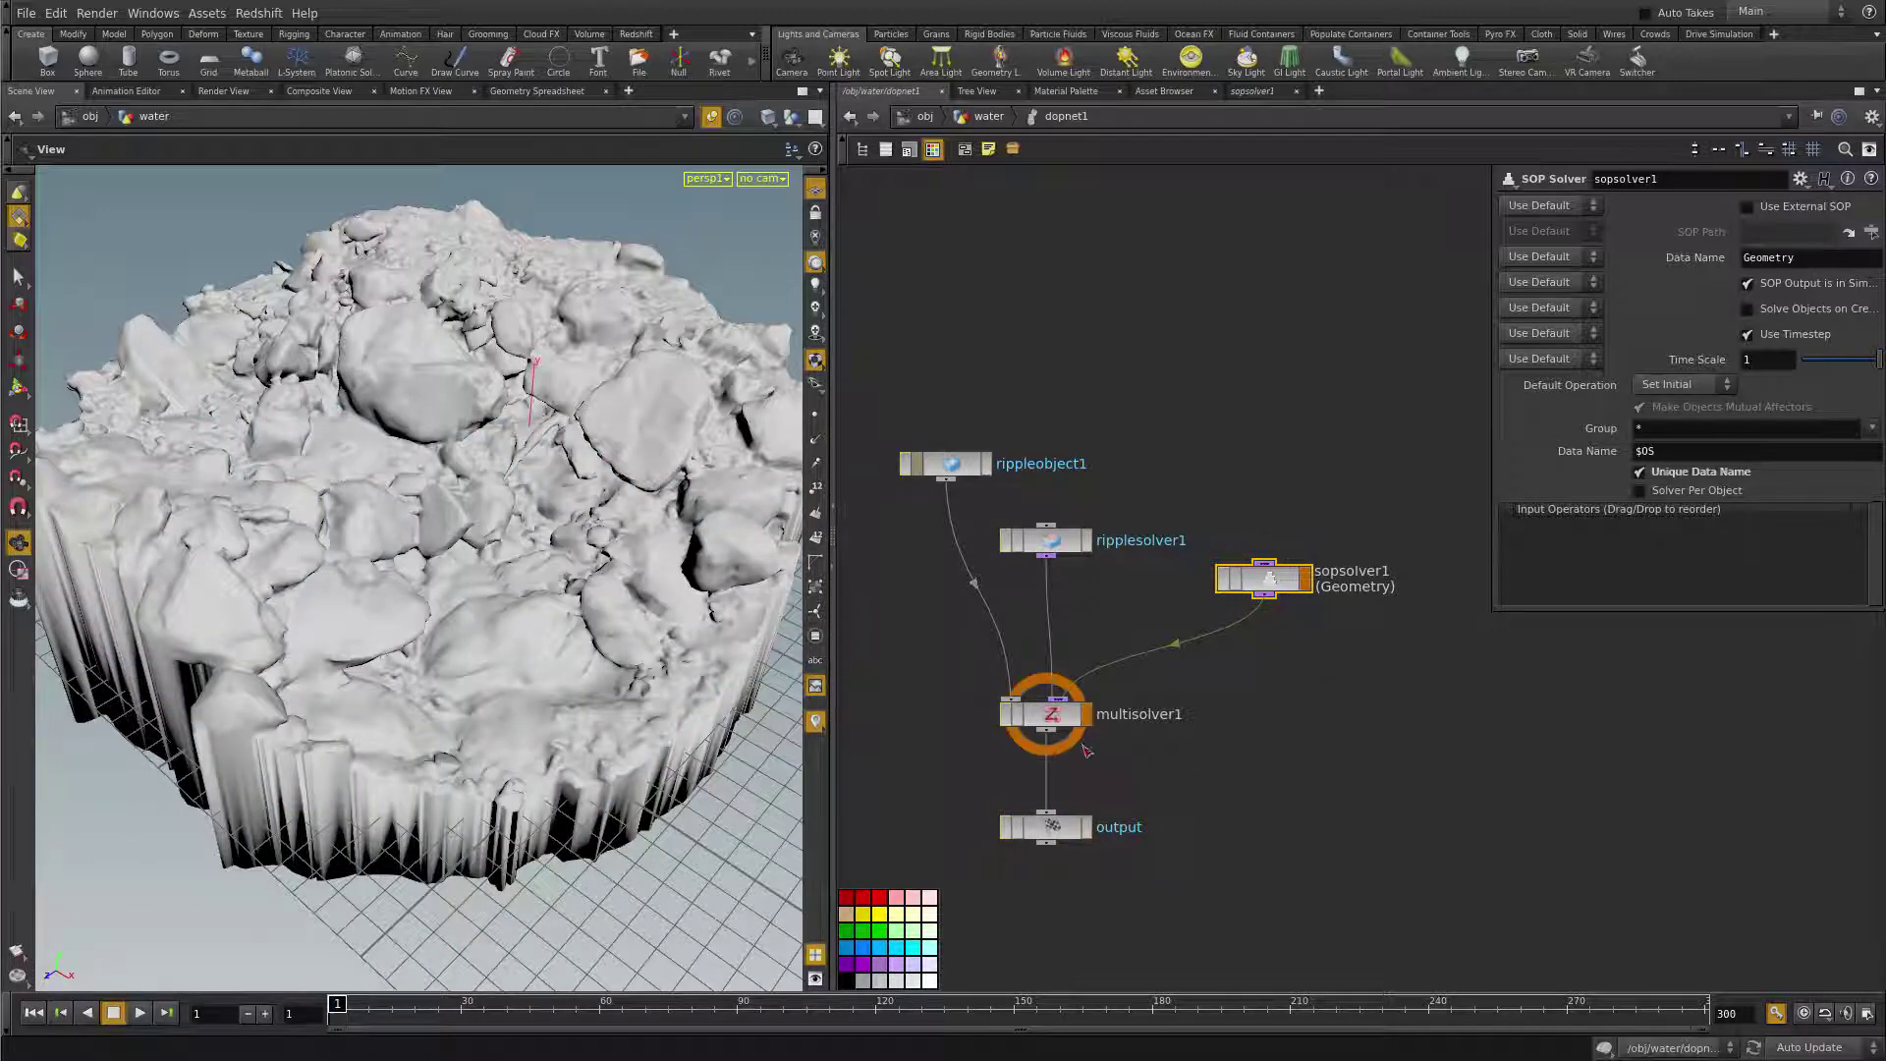
click(1088, 831)
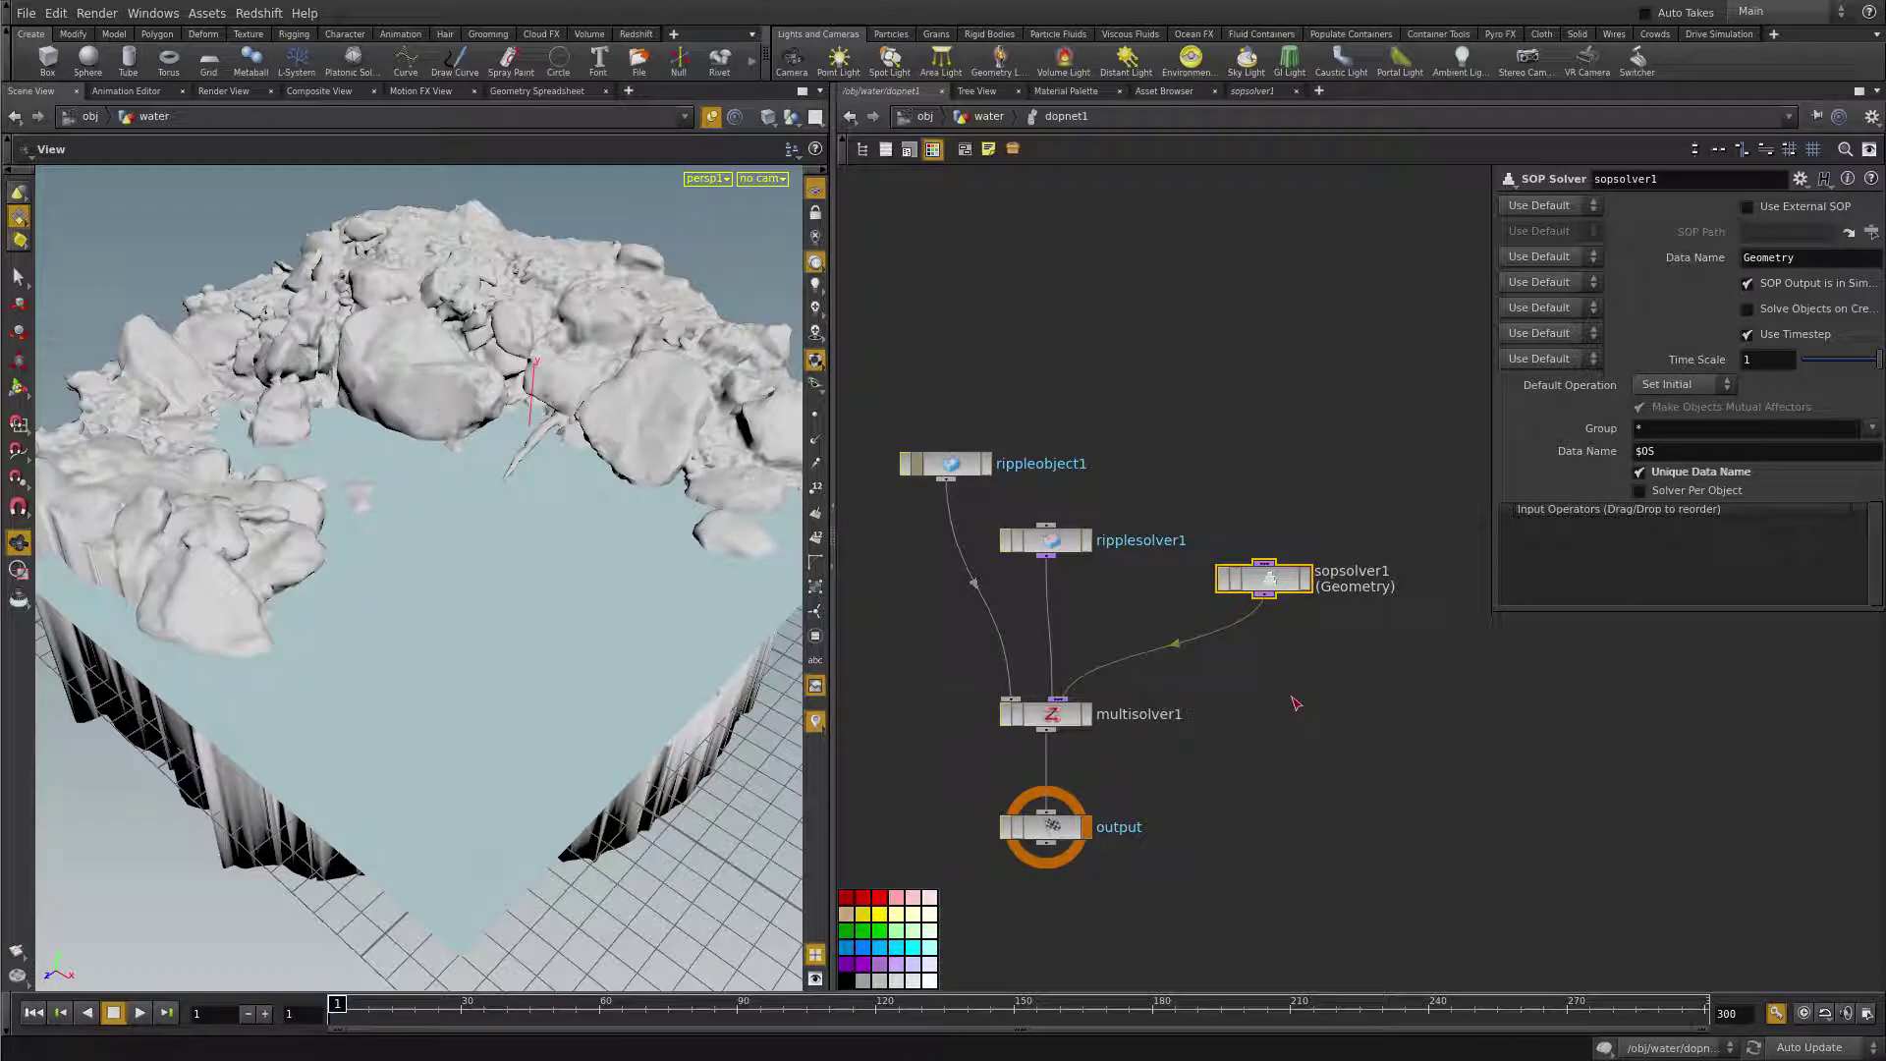
- Play the simulation with ripplesolver1 temporarily bypassed to see the SOP solver alone, then rewind and re-enable ripplesolver1
click(1005, 539)
click(140, 1015)
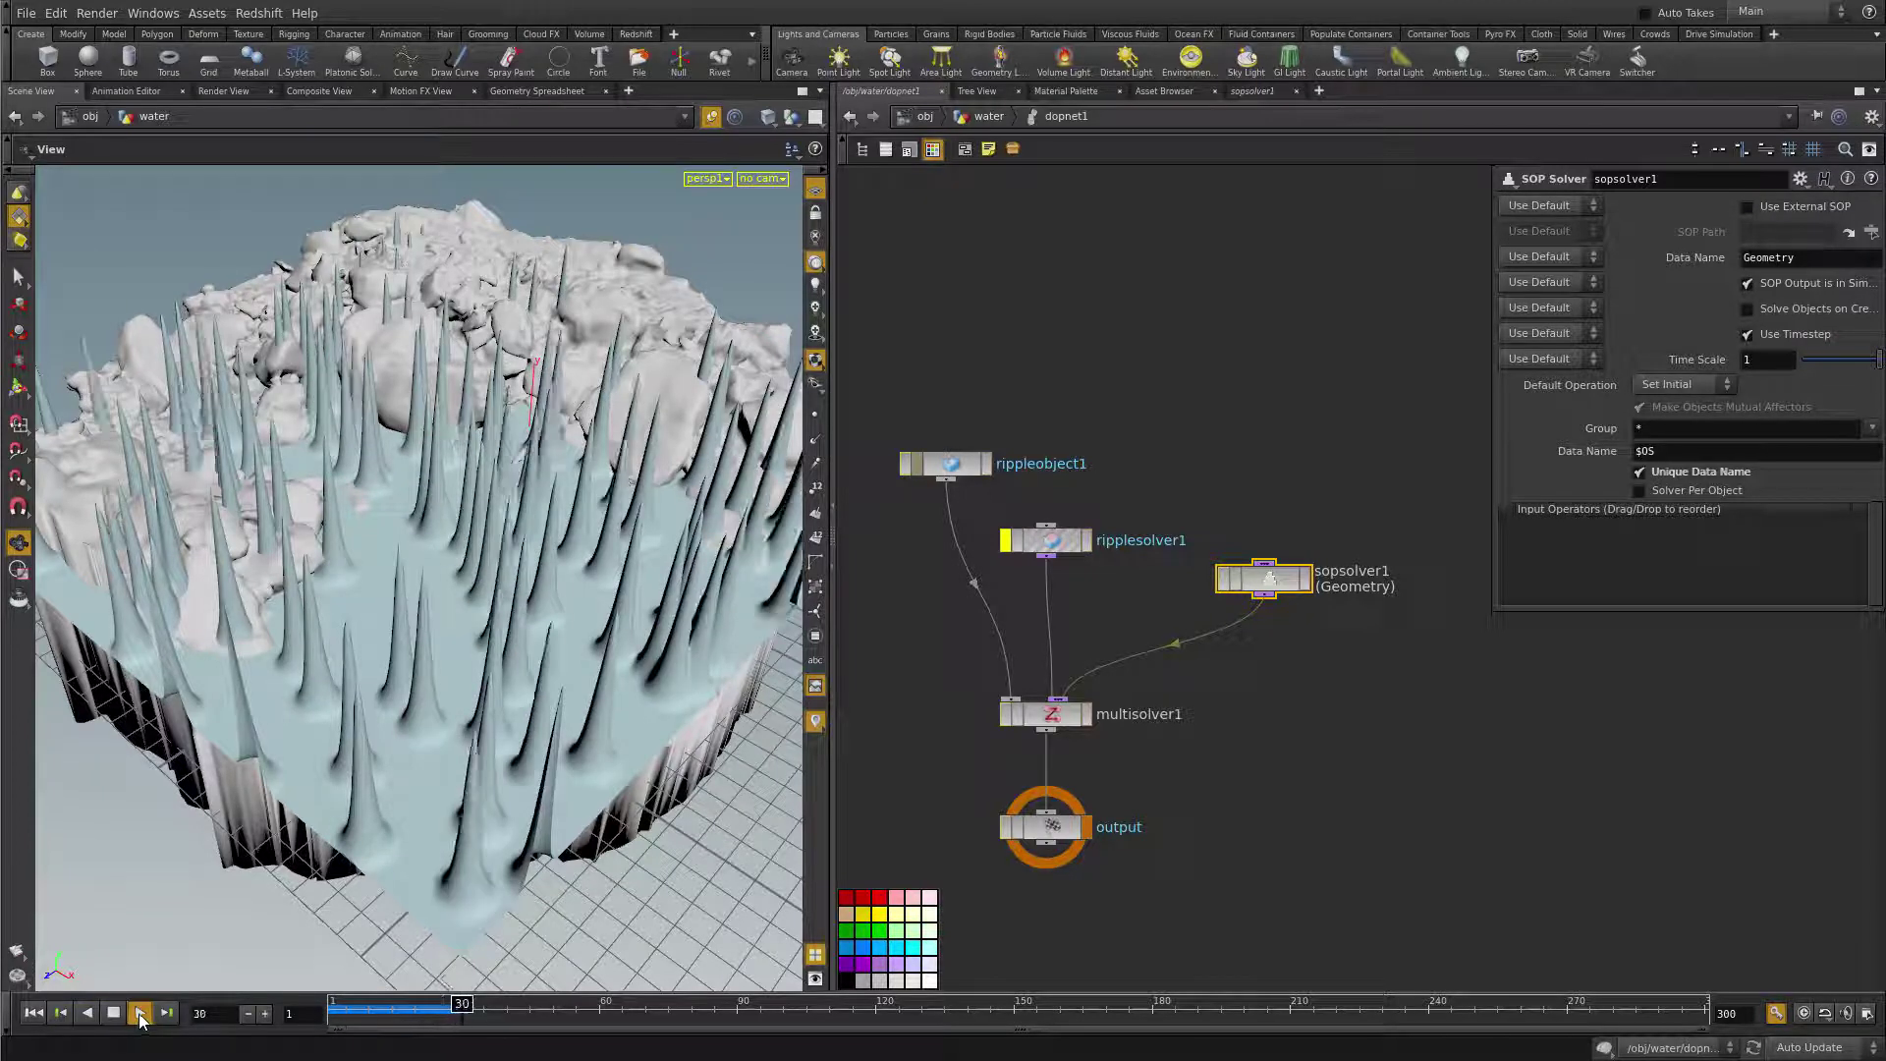
click(116, 1014)
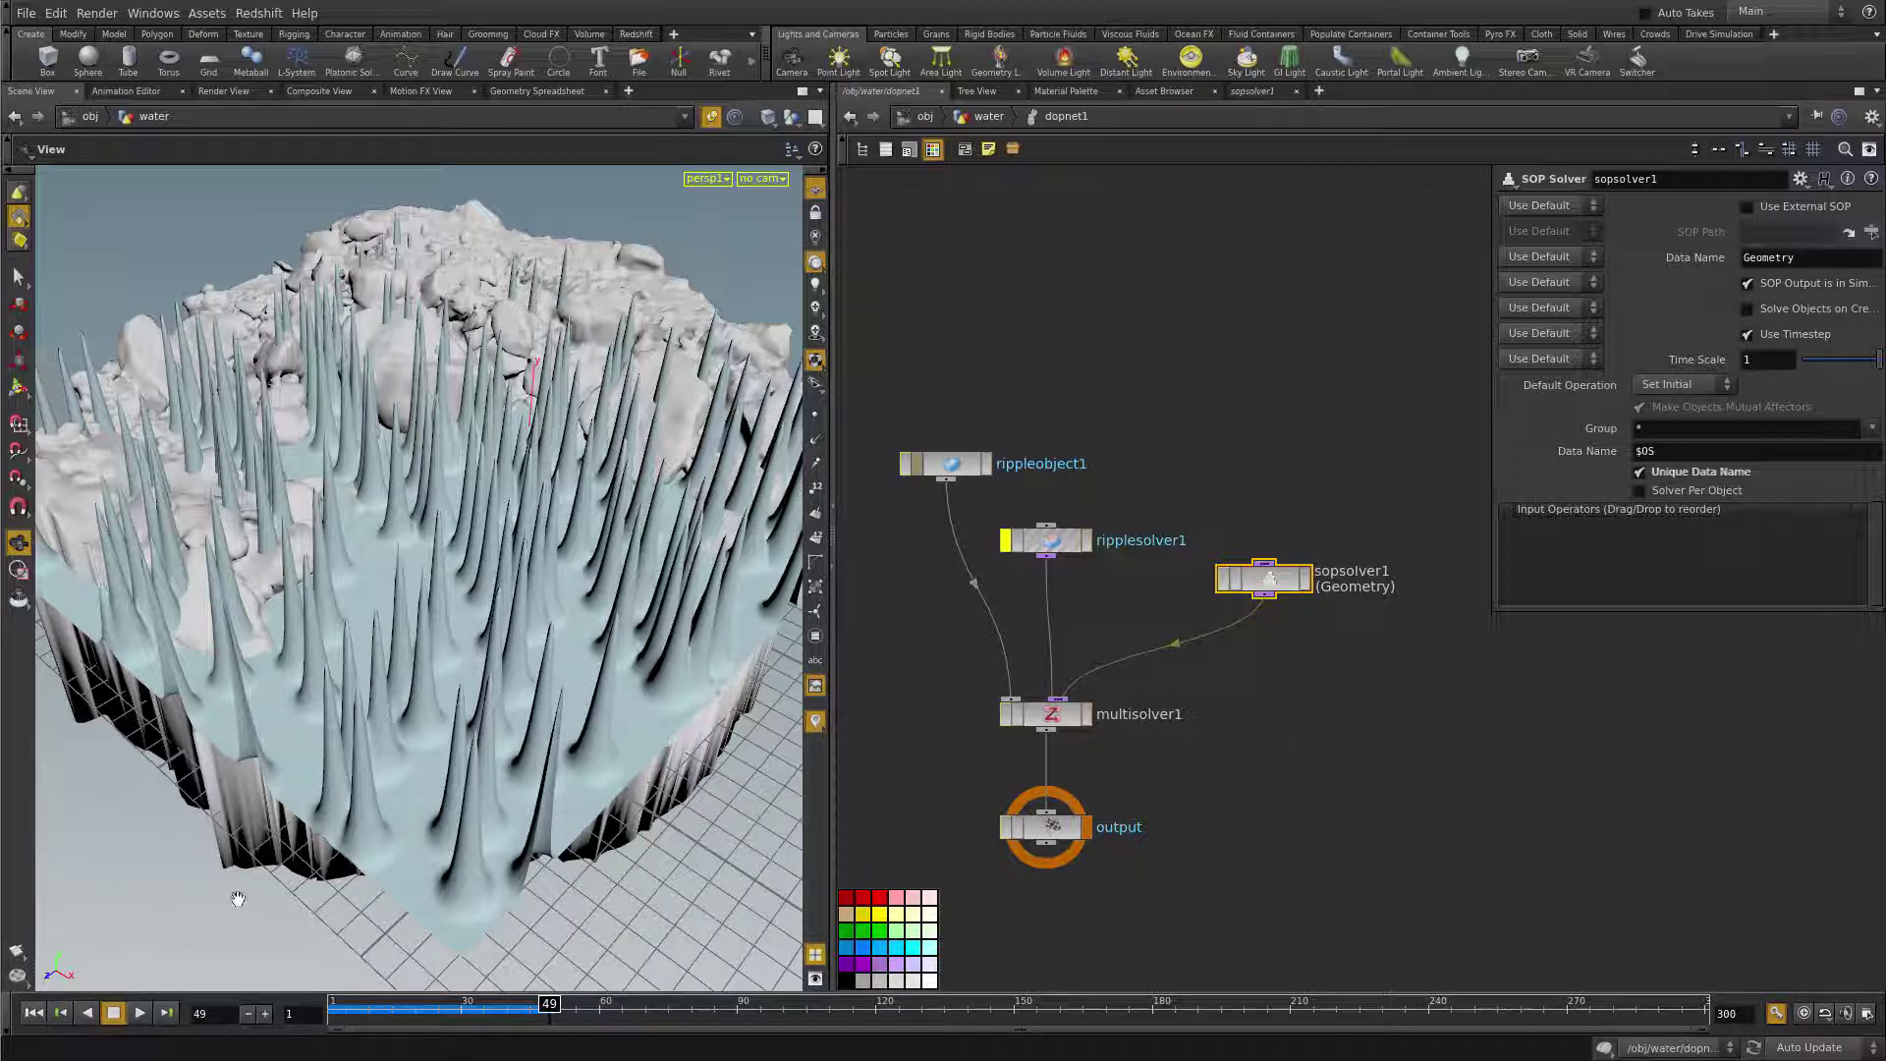
click(35, 1013)
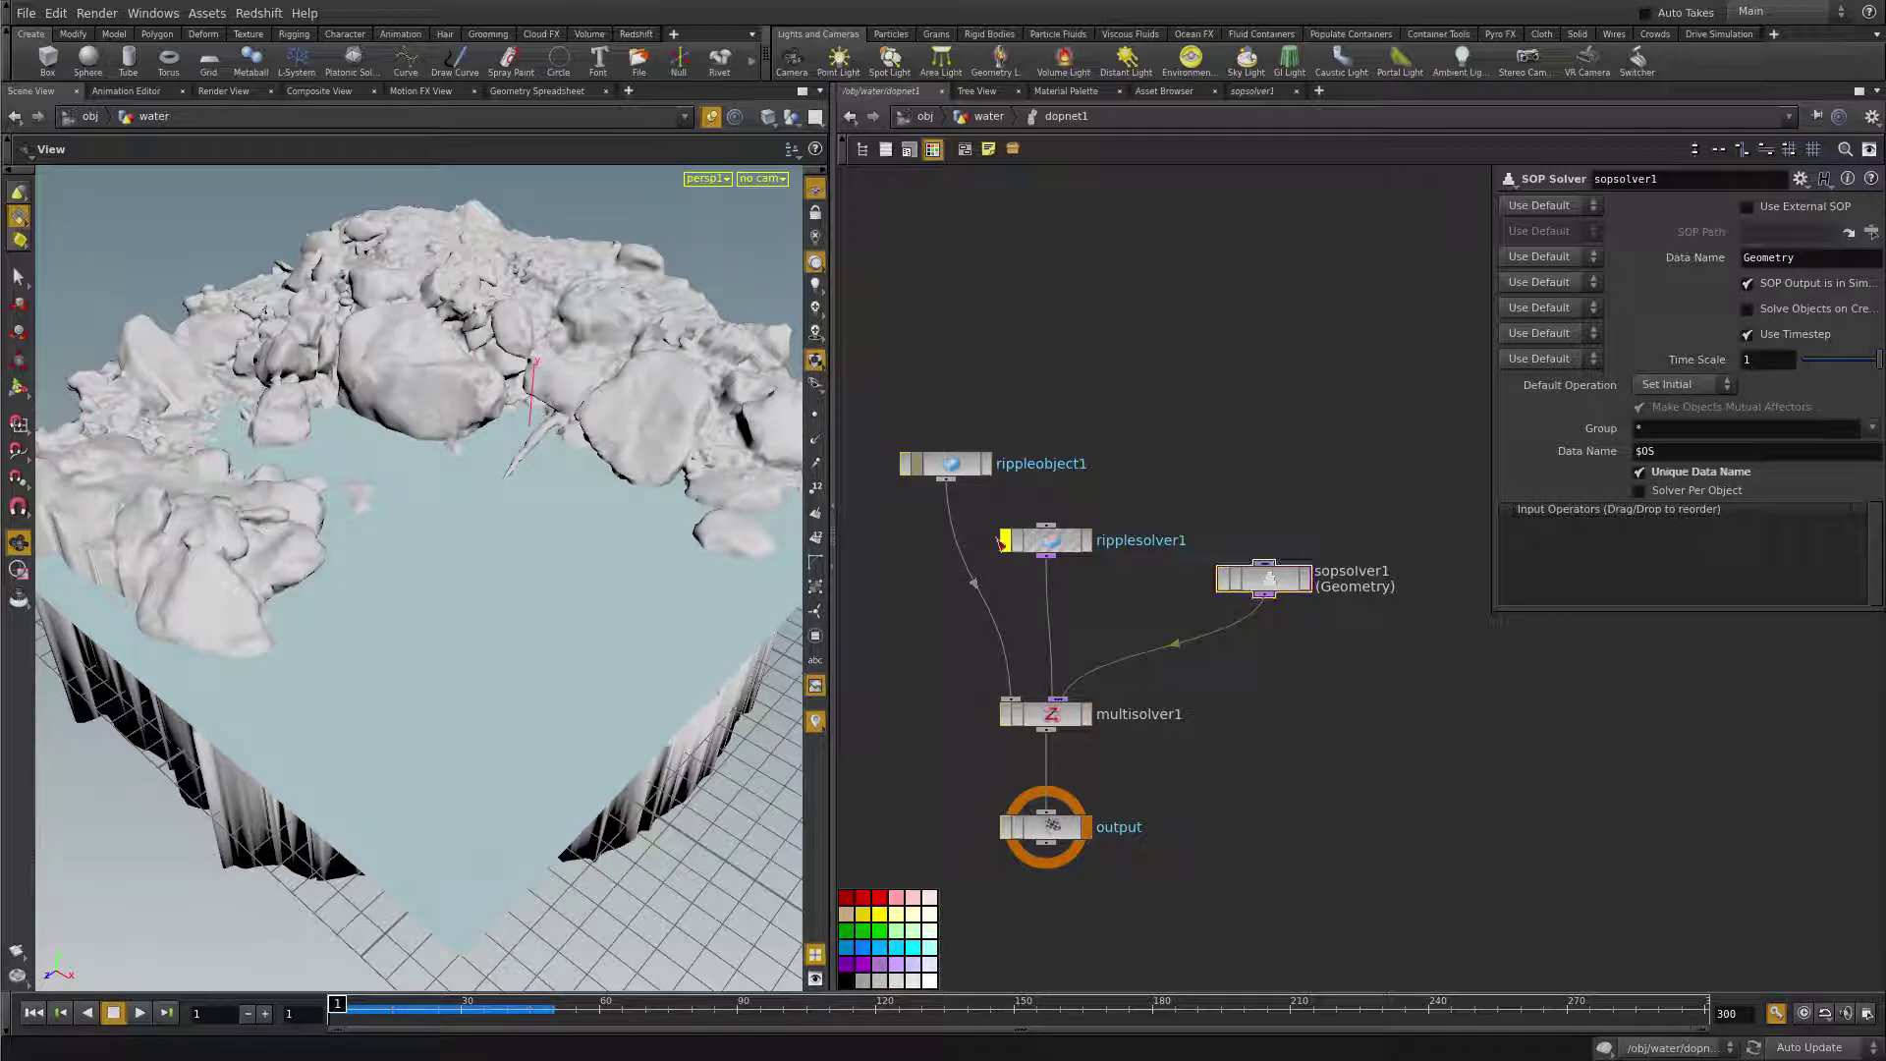
click(1006, 543)
- Reposition ripplesolver1 and sopsolver1 above multisolver1, and bring up the ripplesolver1 parameters
drag(1057, 548, 1086, 582)
drag(1269, 582, 1336, 578)
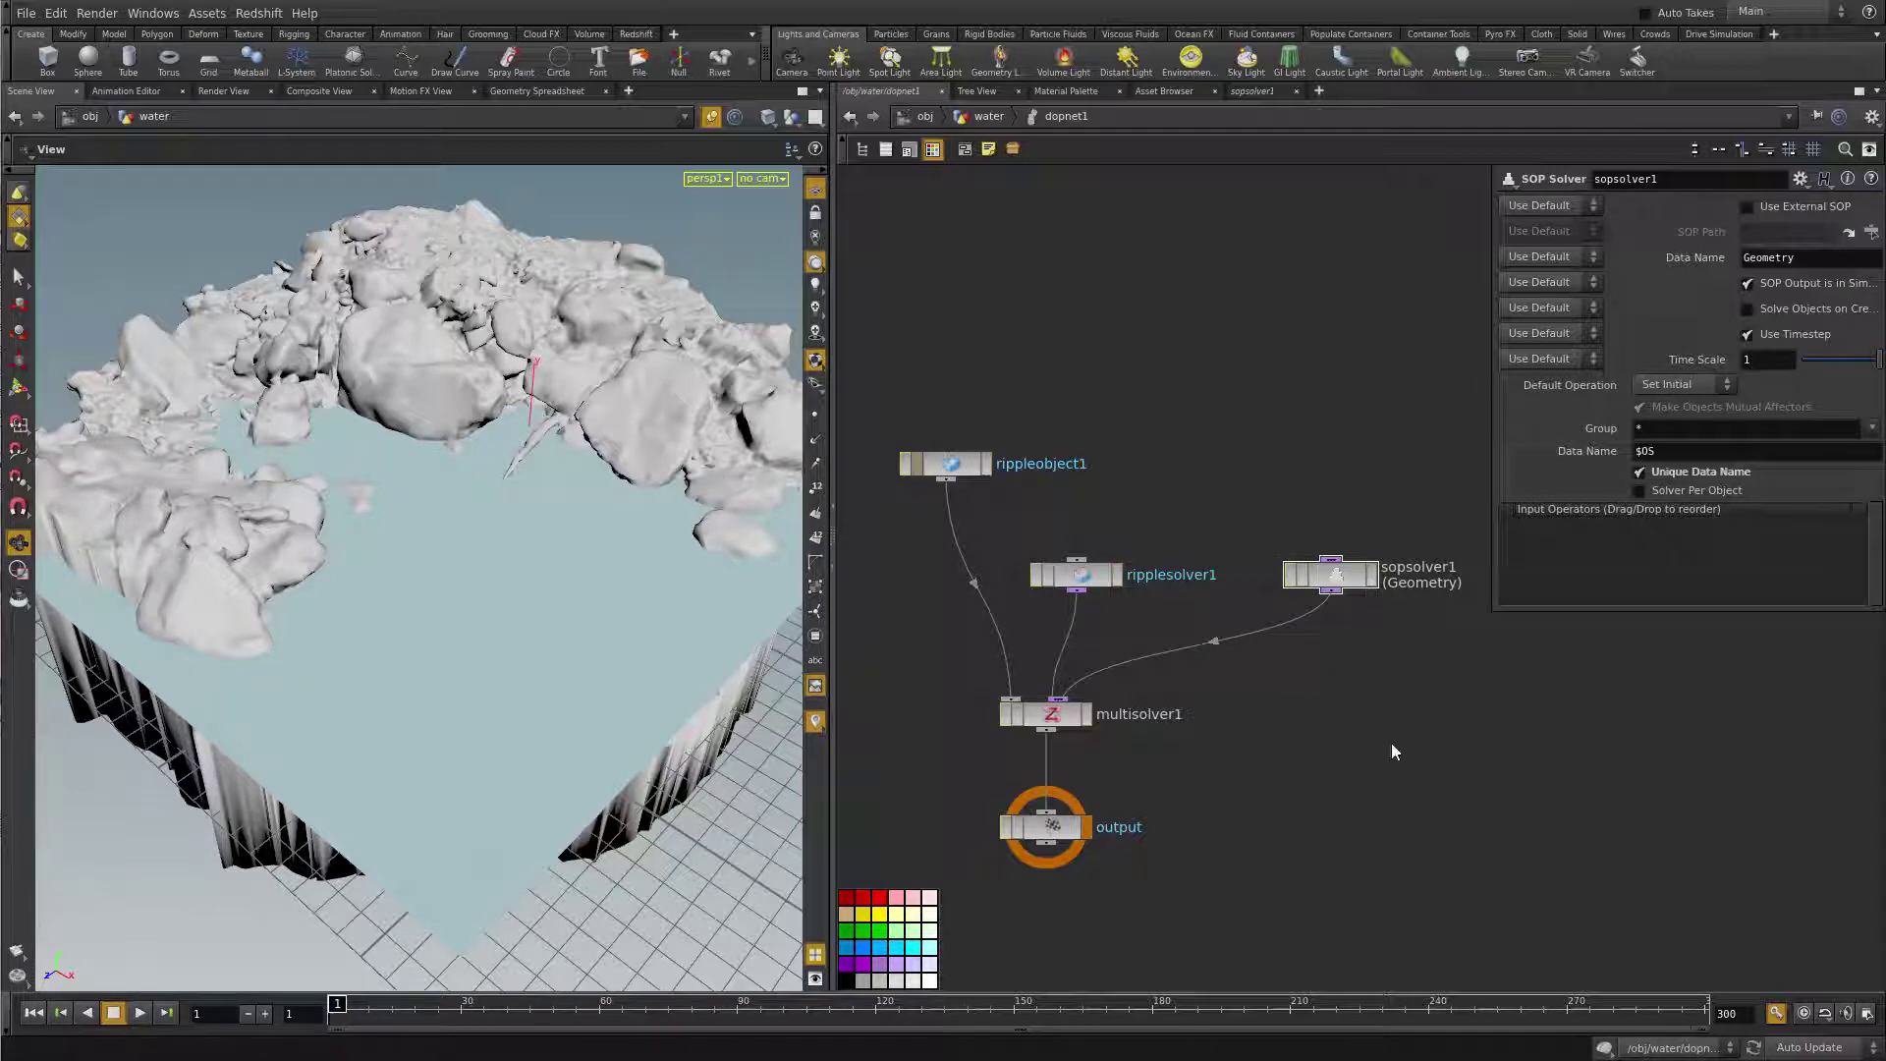
click(1081, 584)
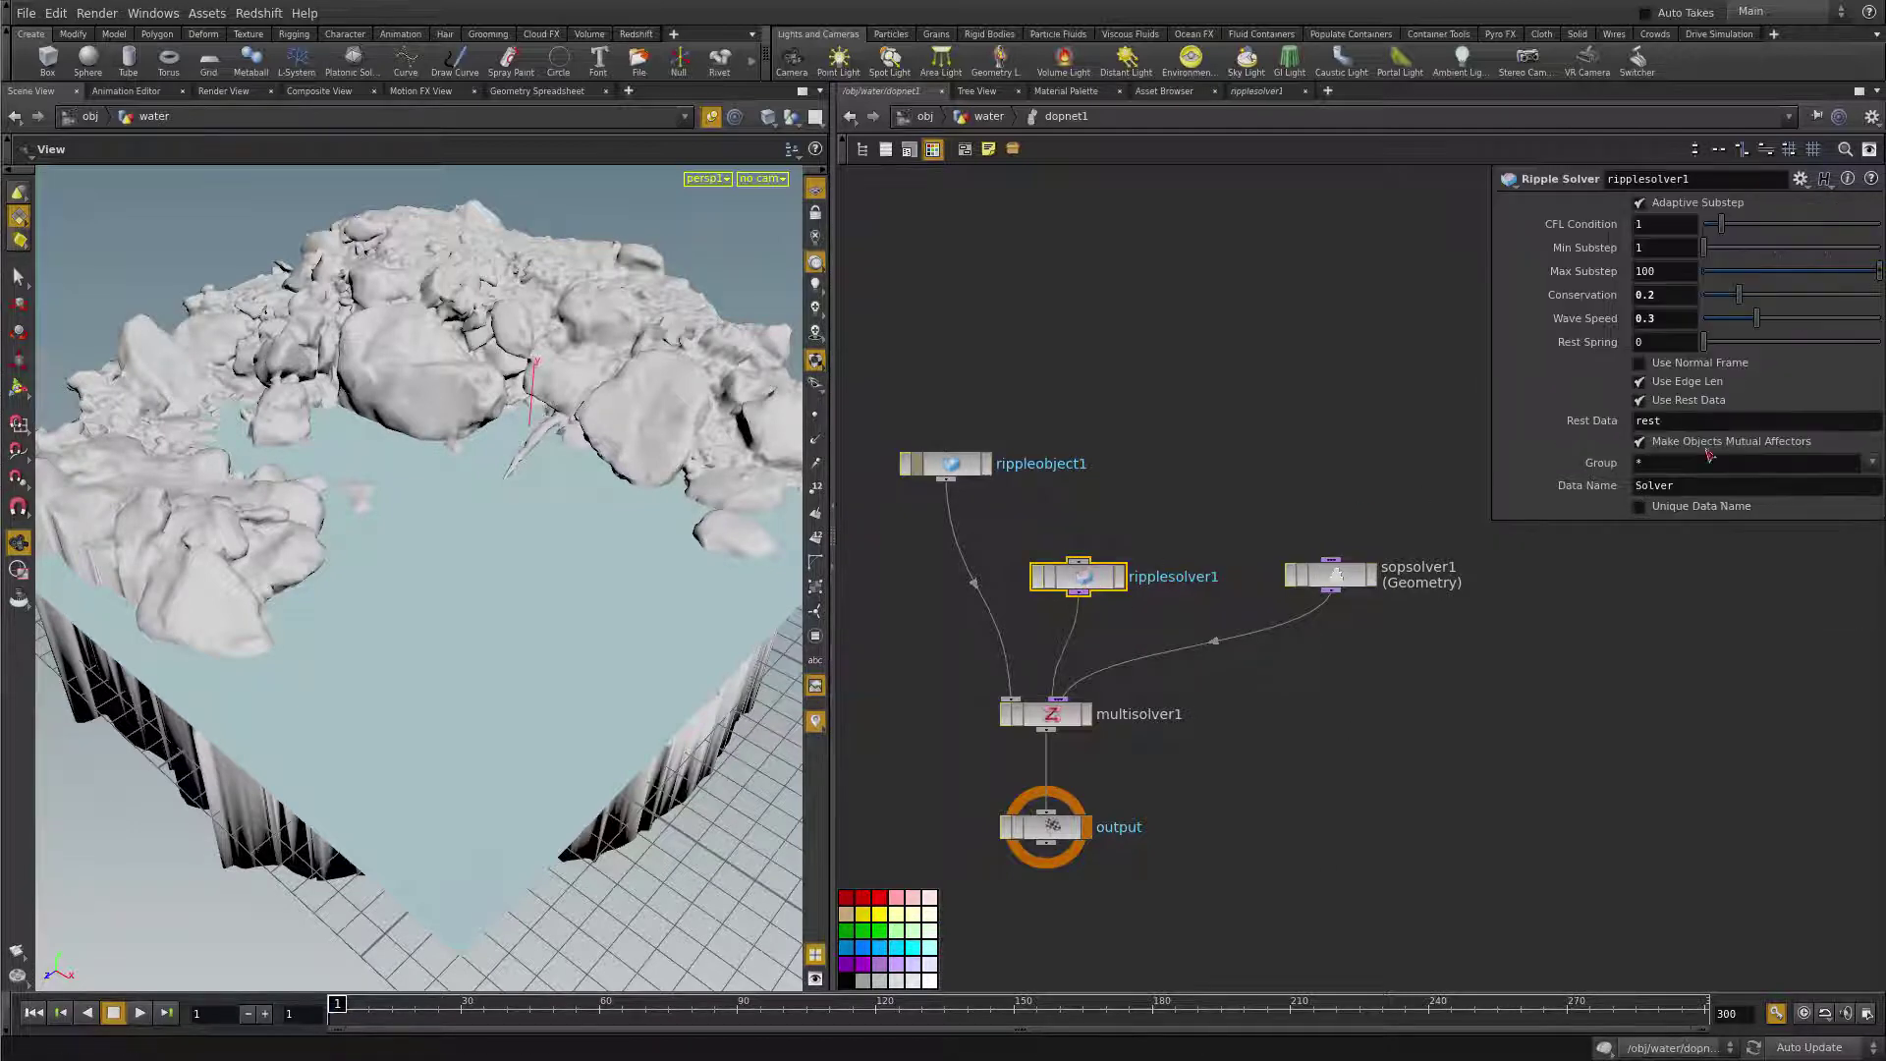
- On rippleobject1, turn off Use Deforming Rest and set the Initial SOP Path to the IN_Geo null
click(974, 465)
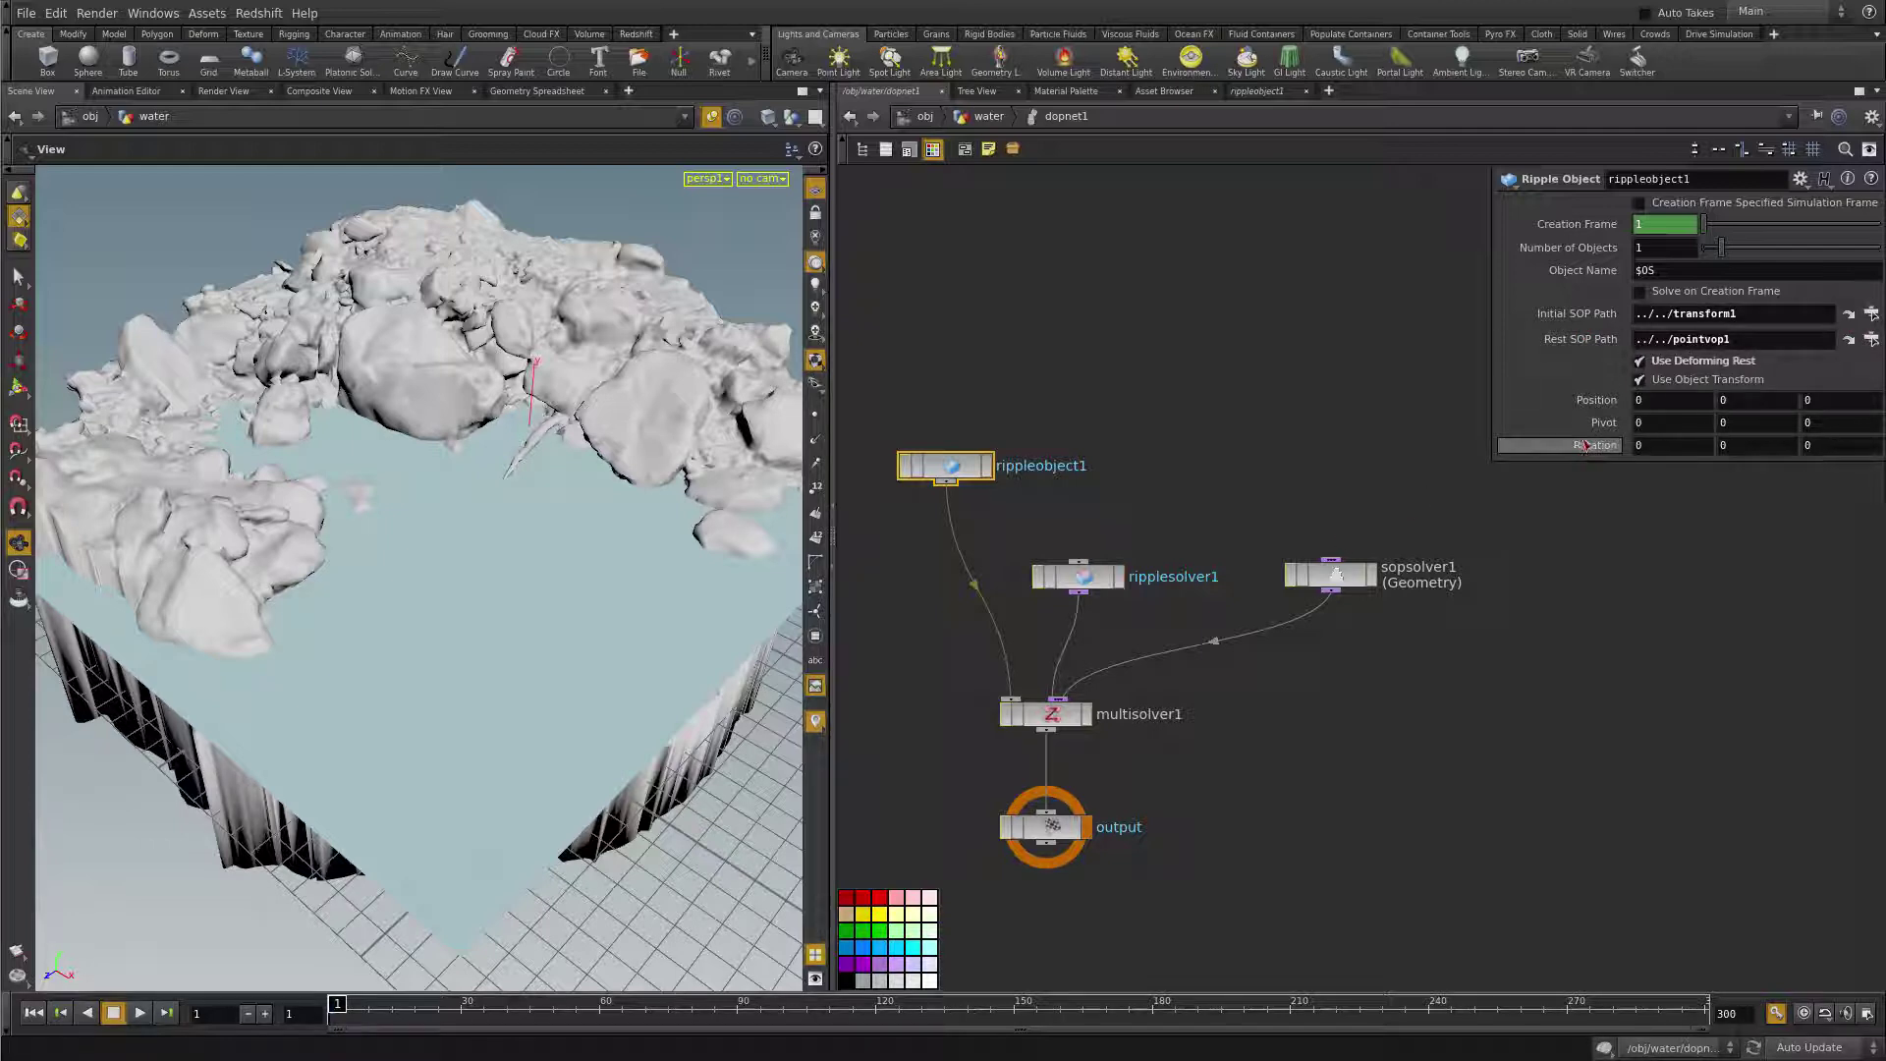
click(1654, 363)
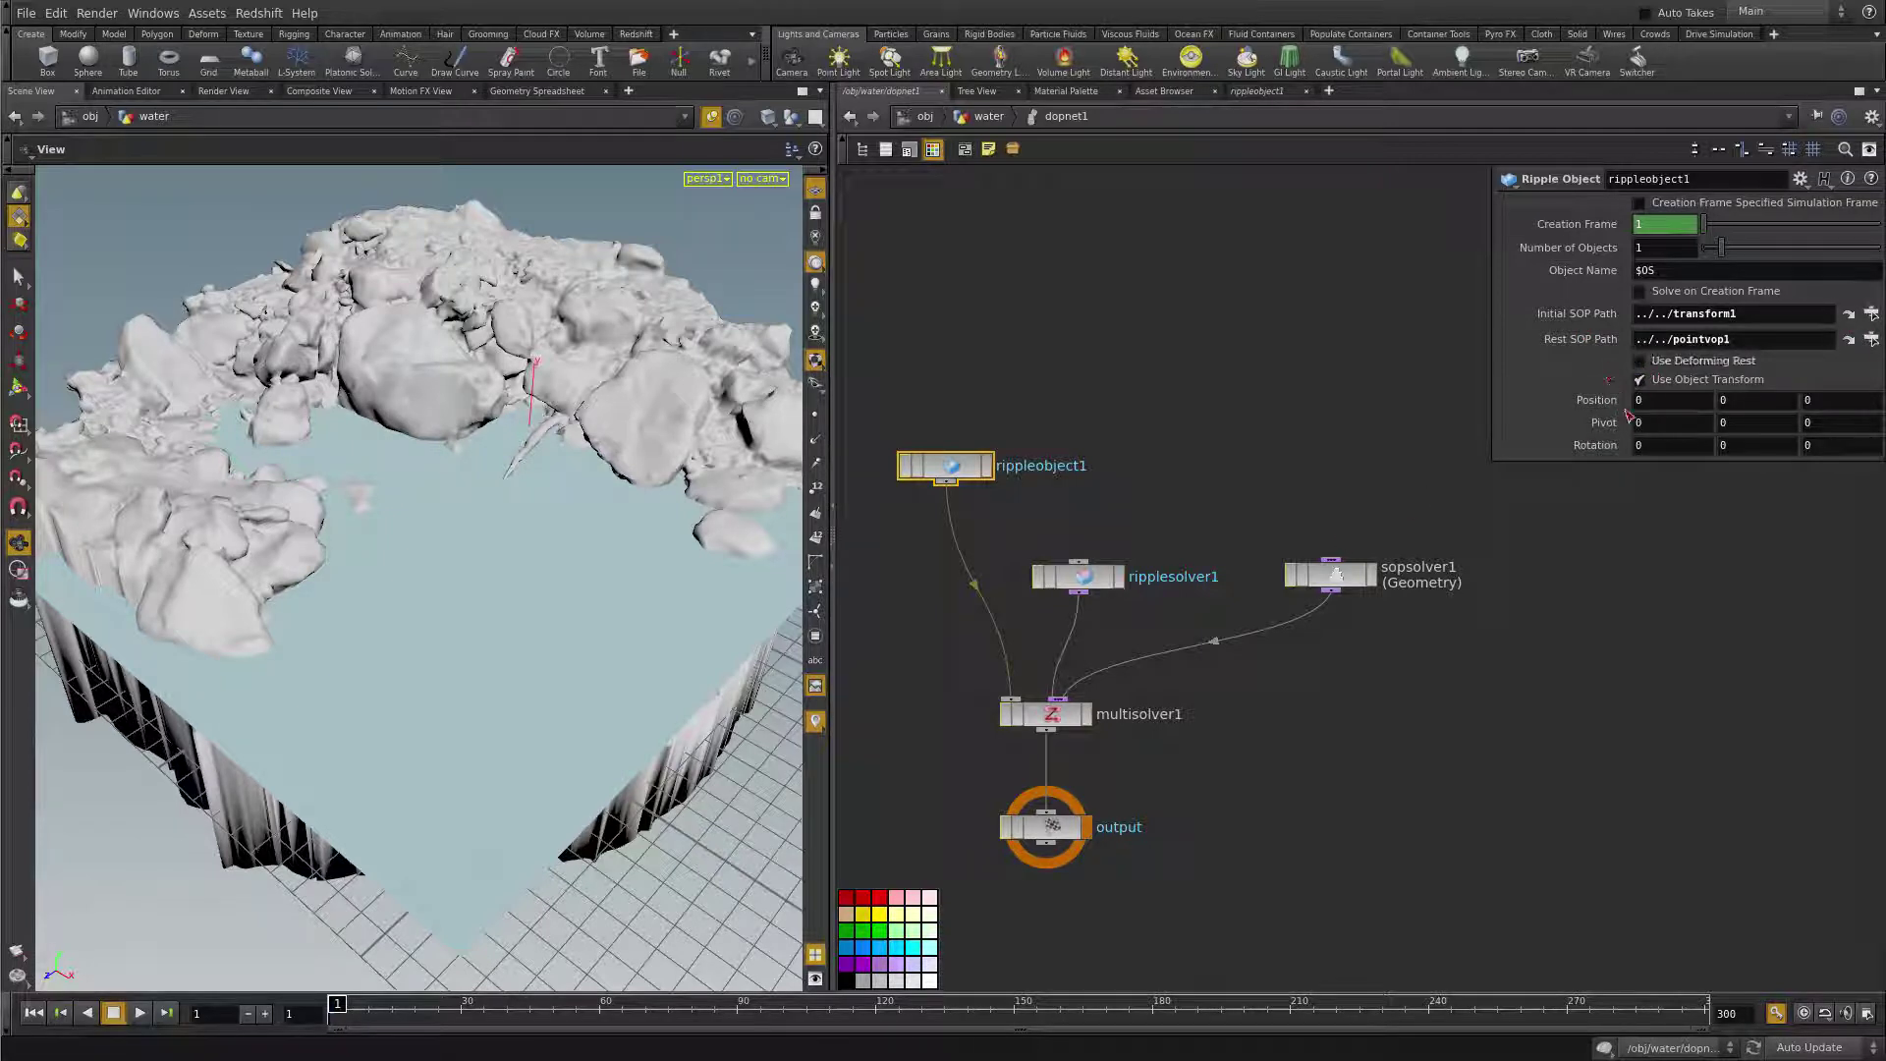
click(1849, 313)
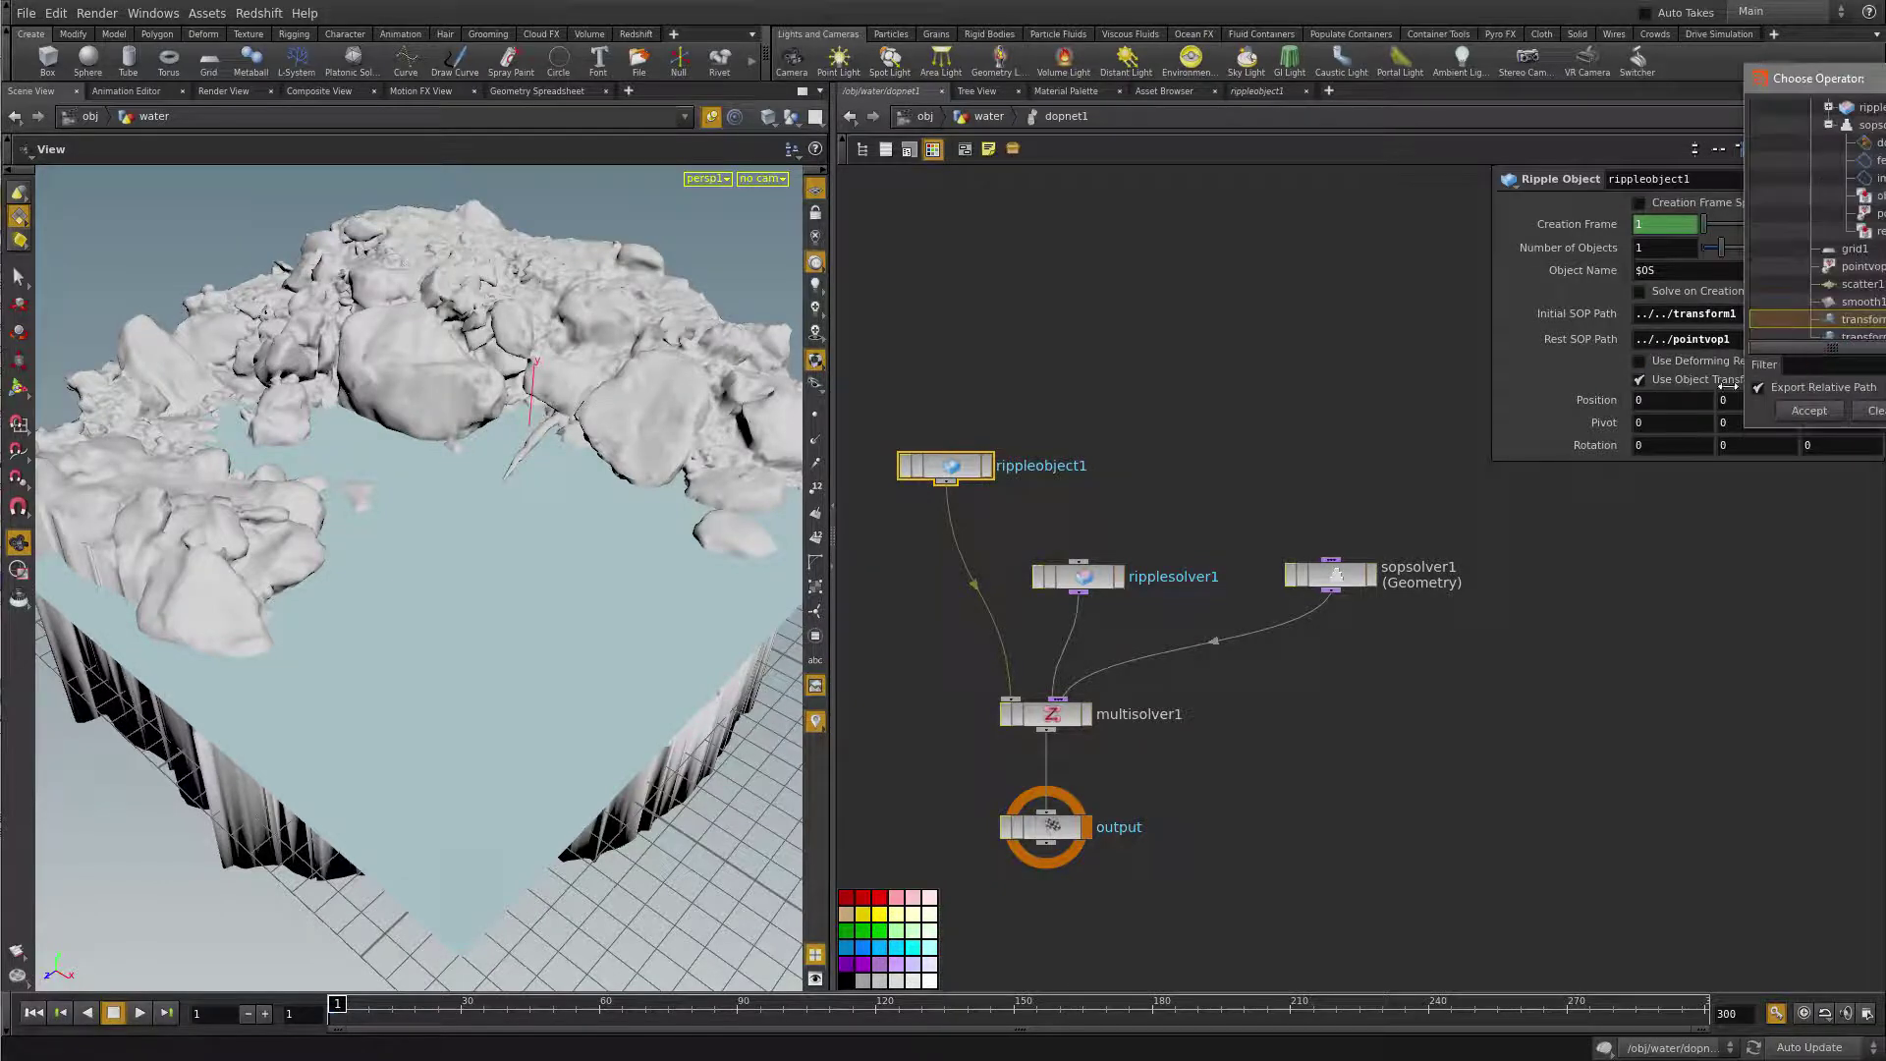
scroll(1839, 196, up, 3)
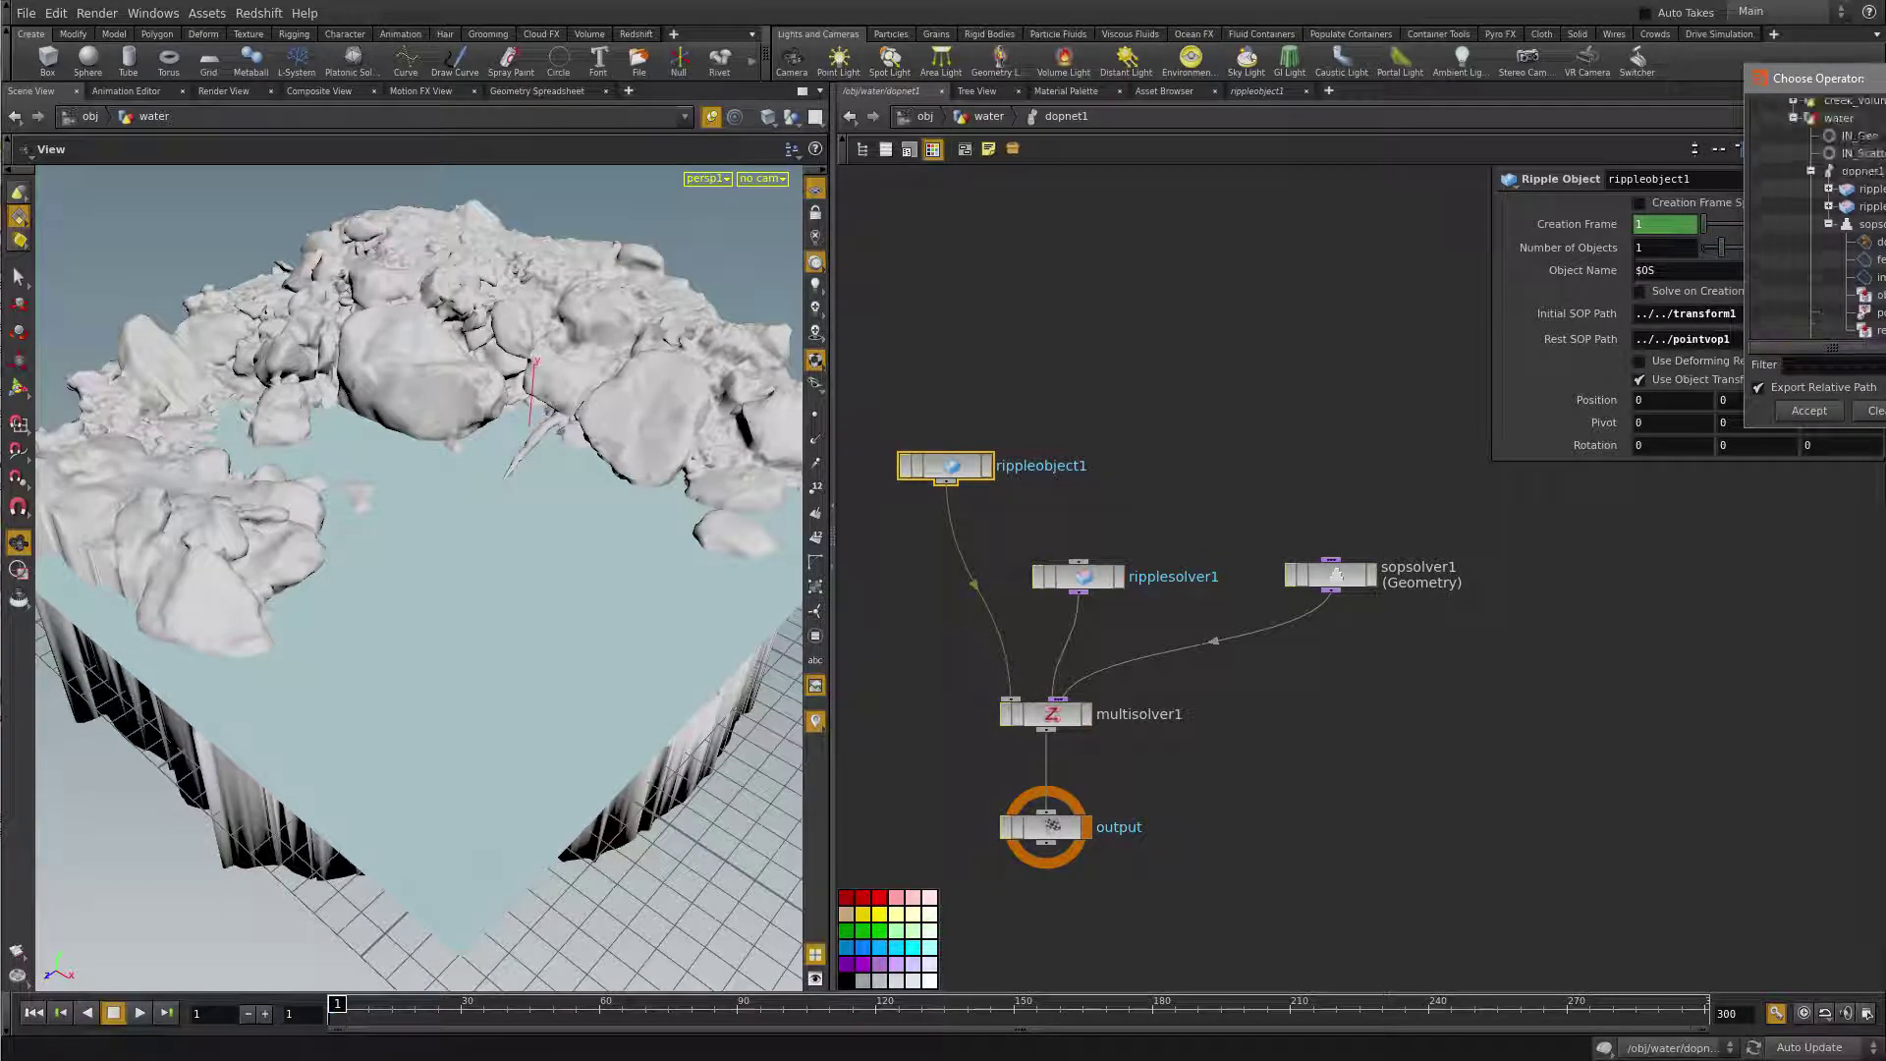
click(1839, 139)
click(1814, 413)
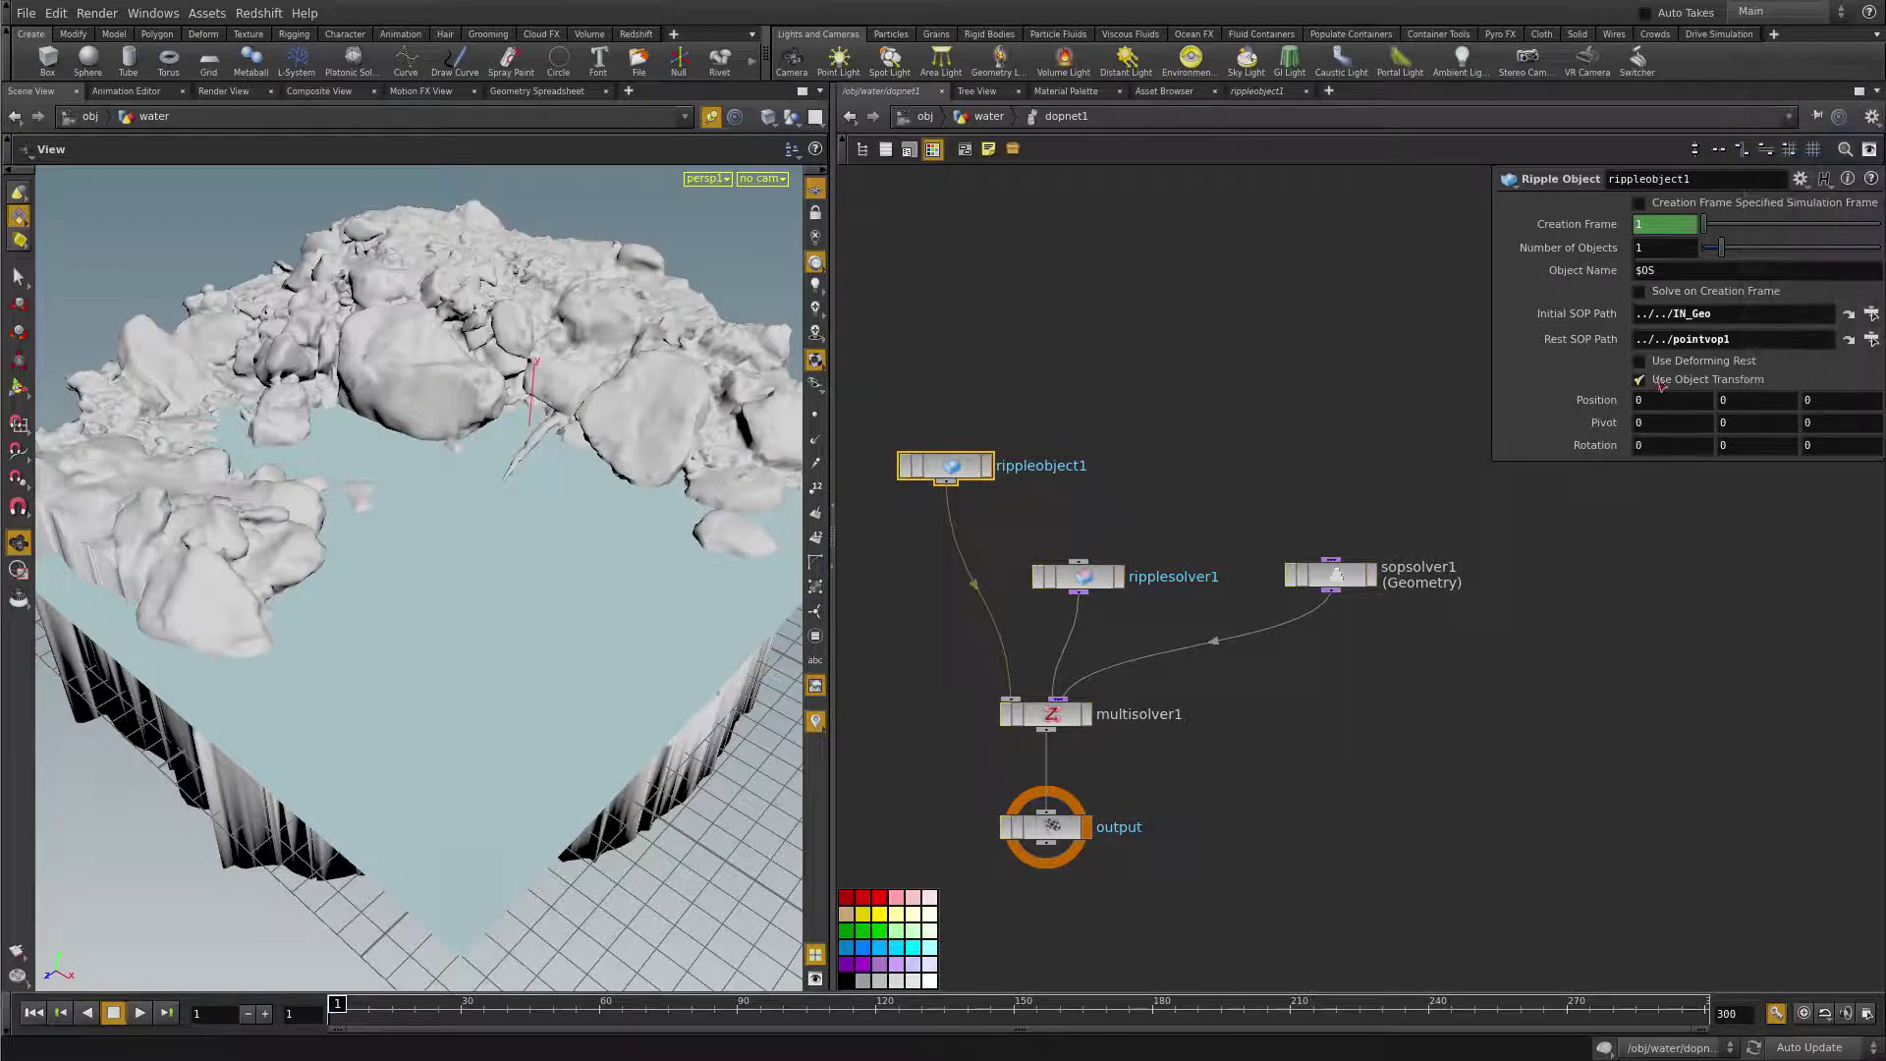
- Set the Rest SOP Path of rippleobject1 to the IN_Geo null
click(1872, 339)
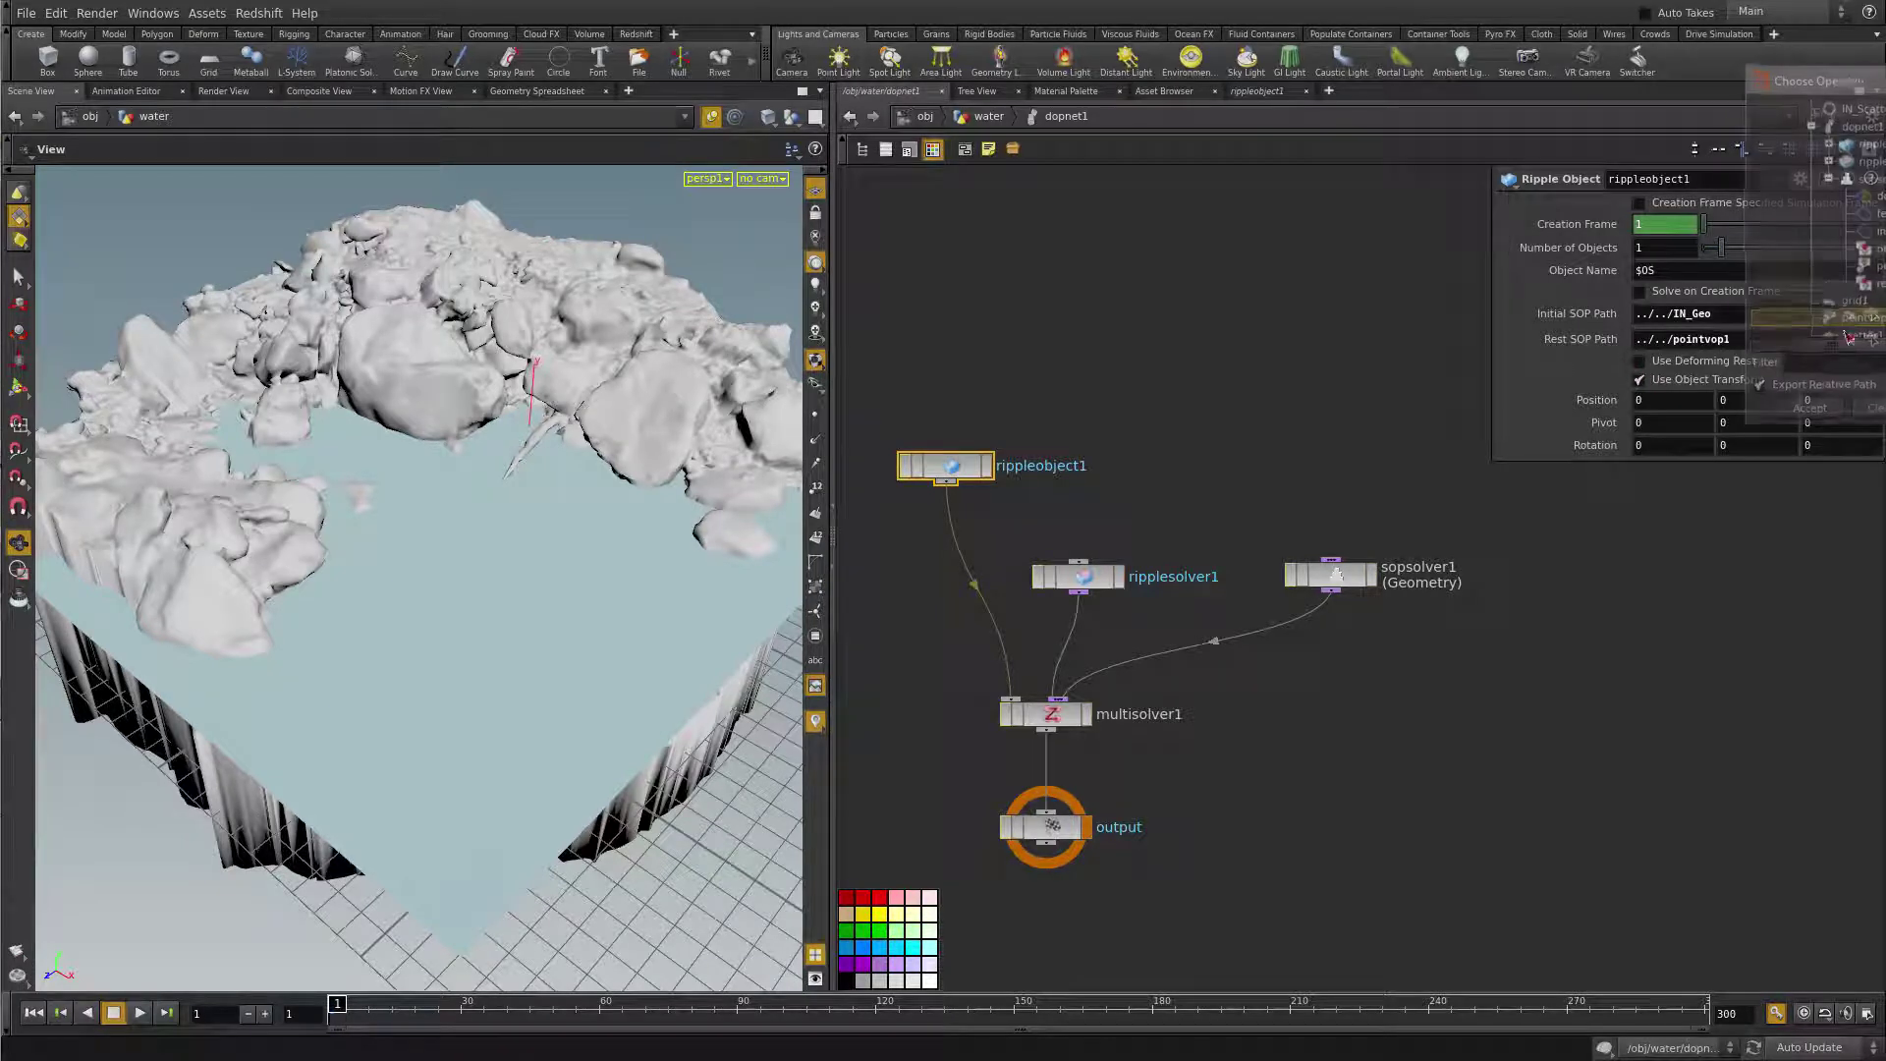
scroll(1817, 221, up, 2)
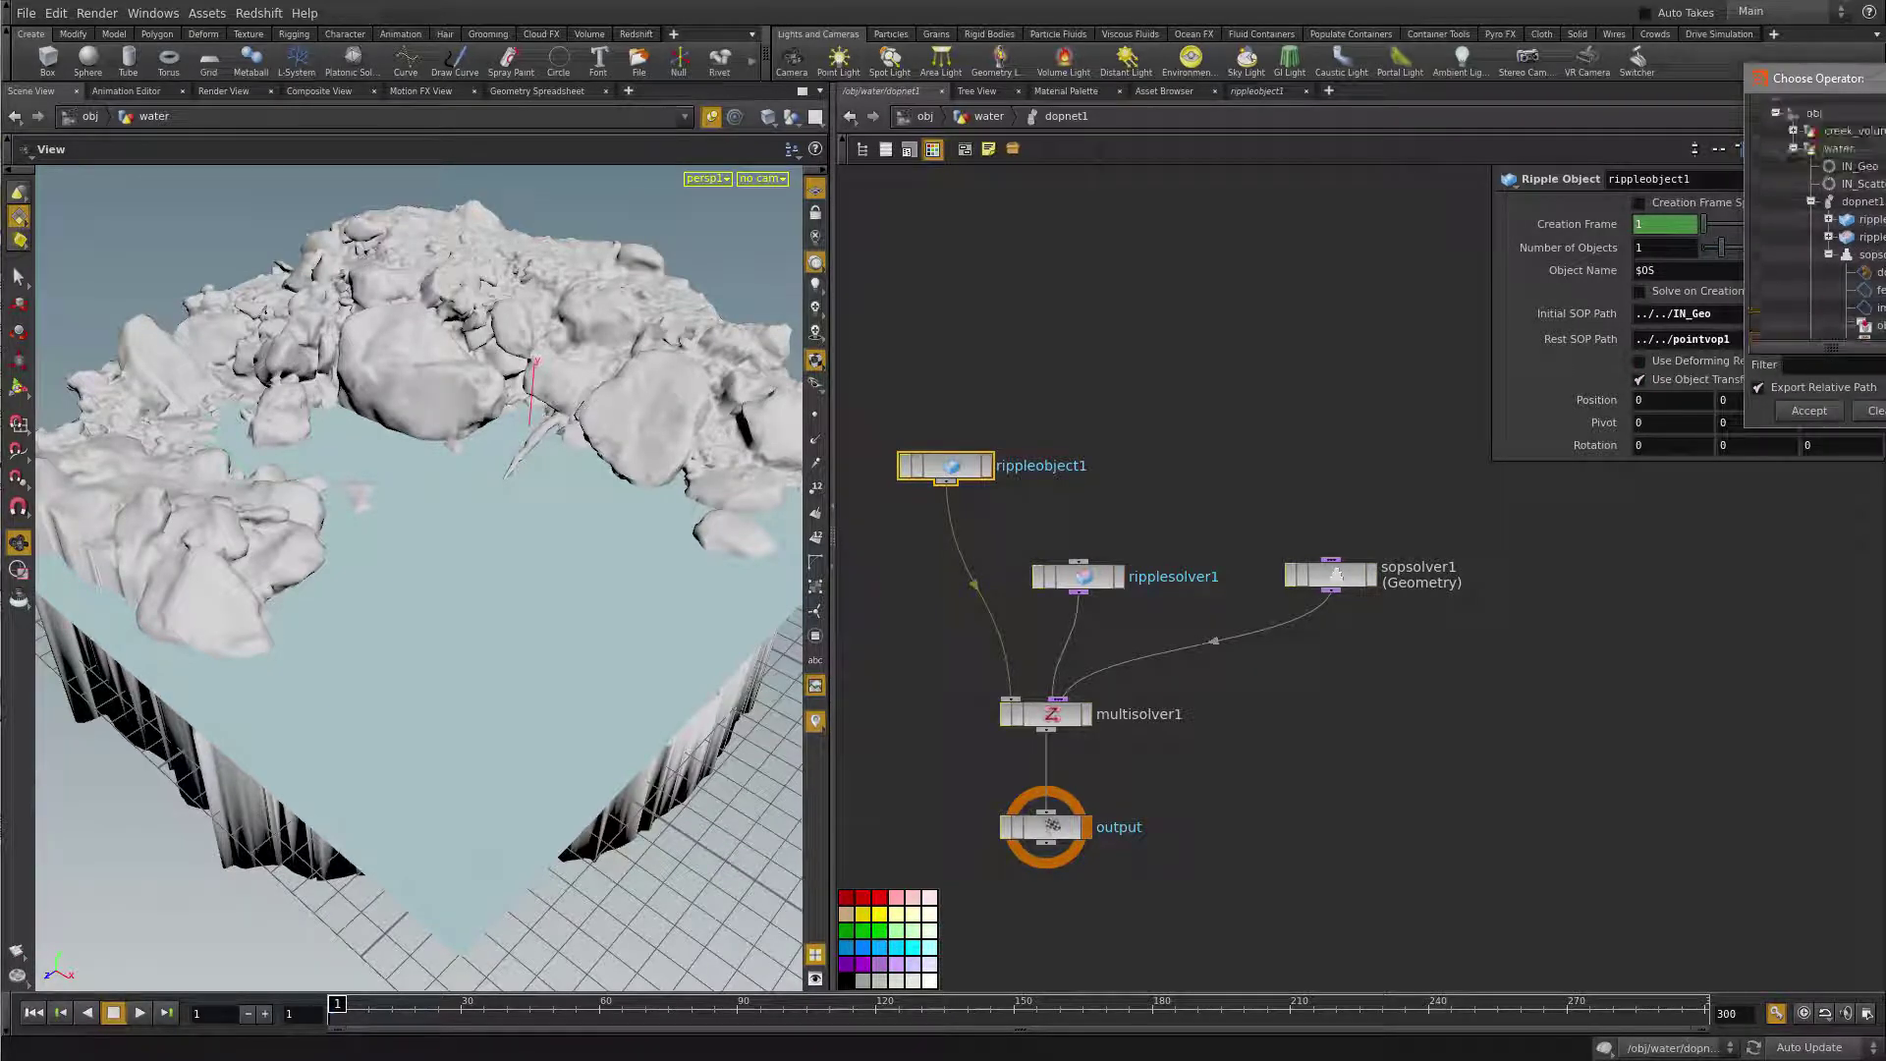
click(1862, 167)
click(1809, 410)
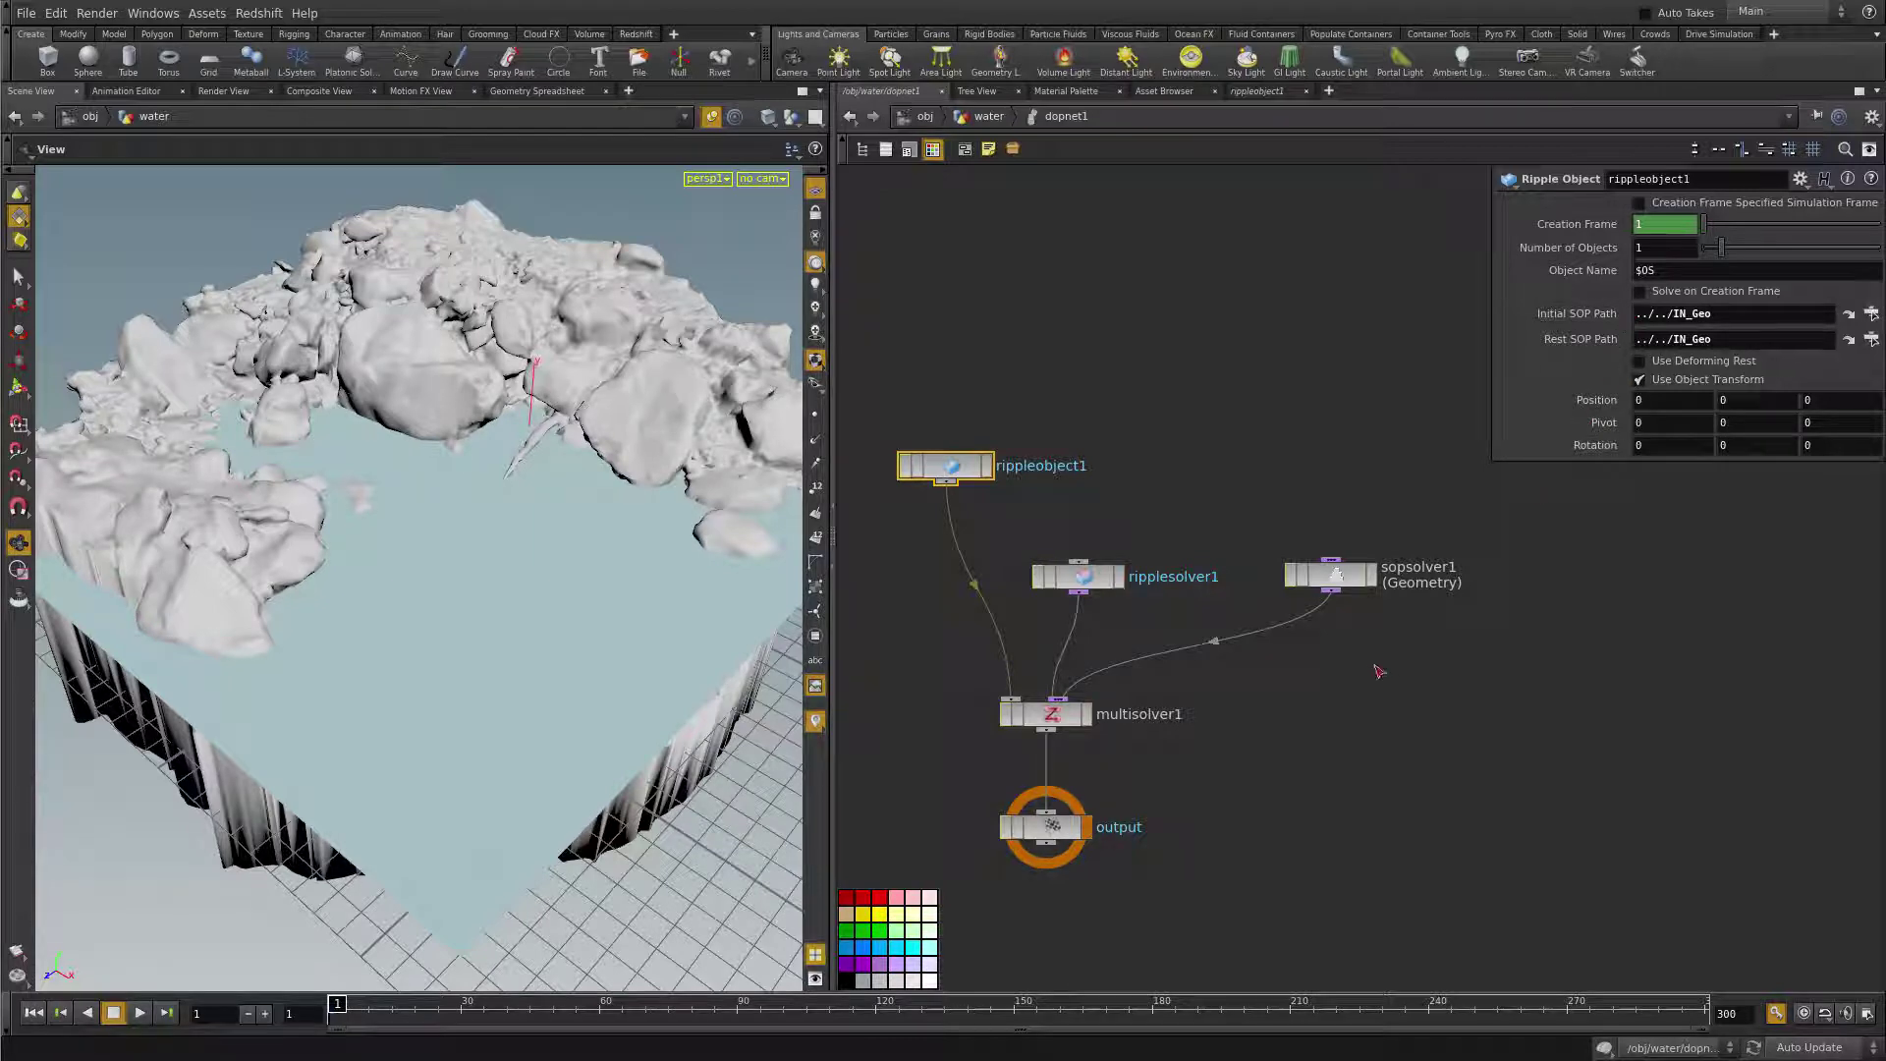
- Play the combined ripple simulation to check the water surface motion, then rewind to frame 1
click(140, 1013)
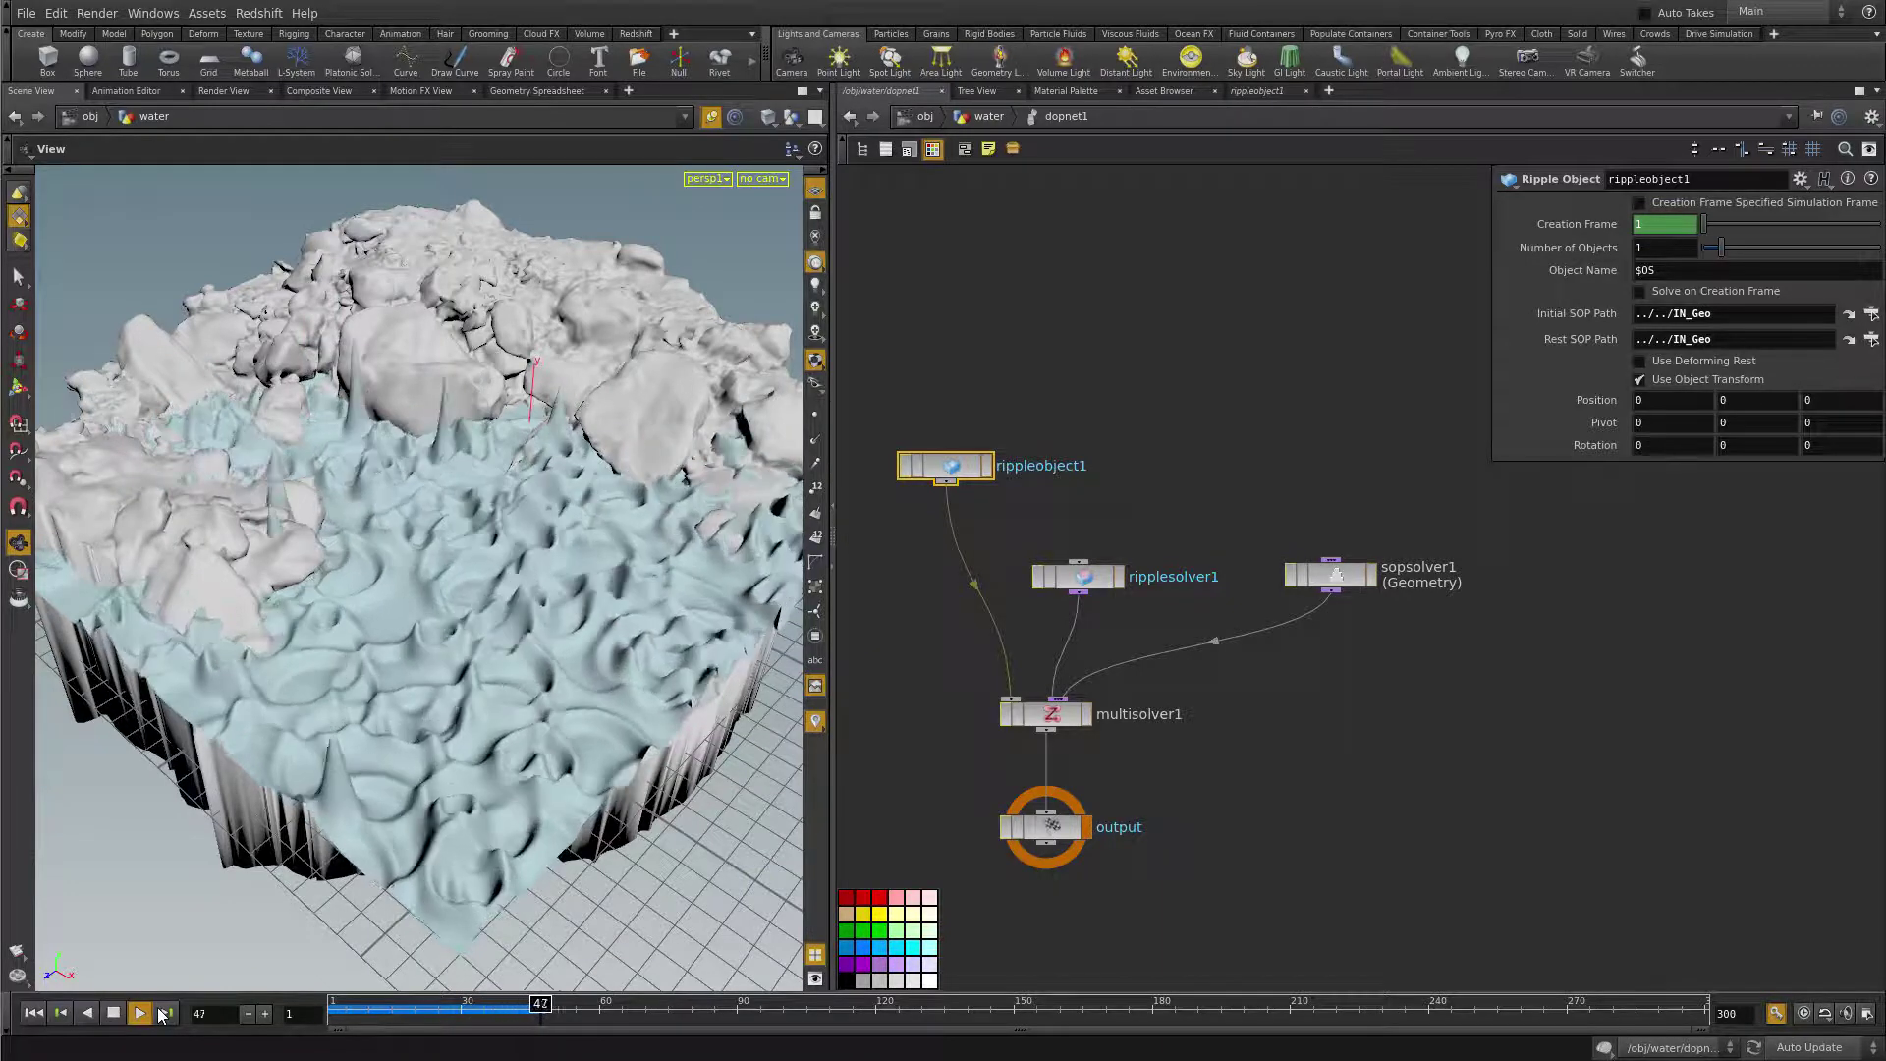
click(113, 1013)
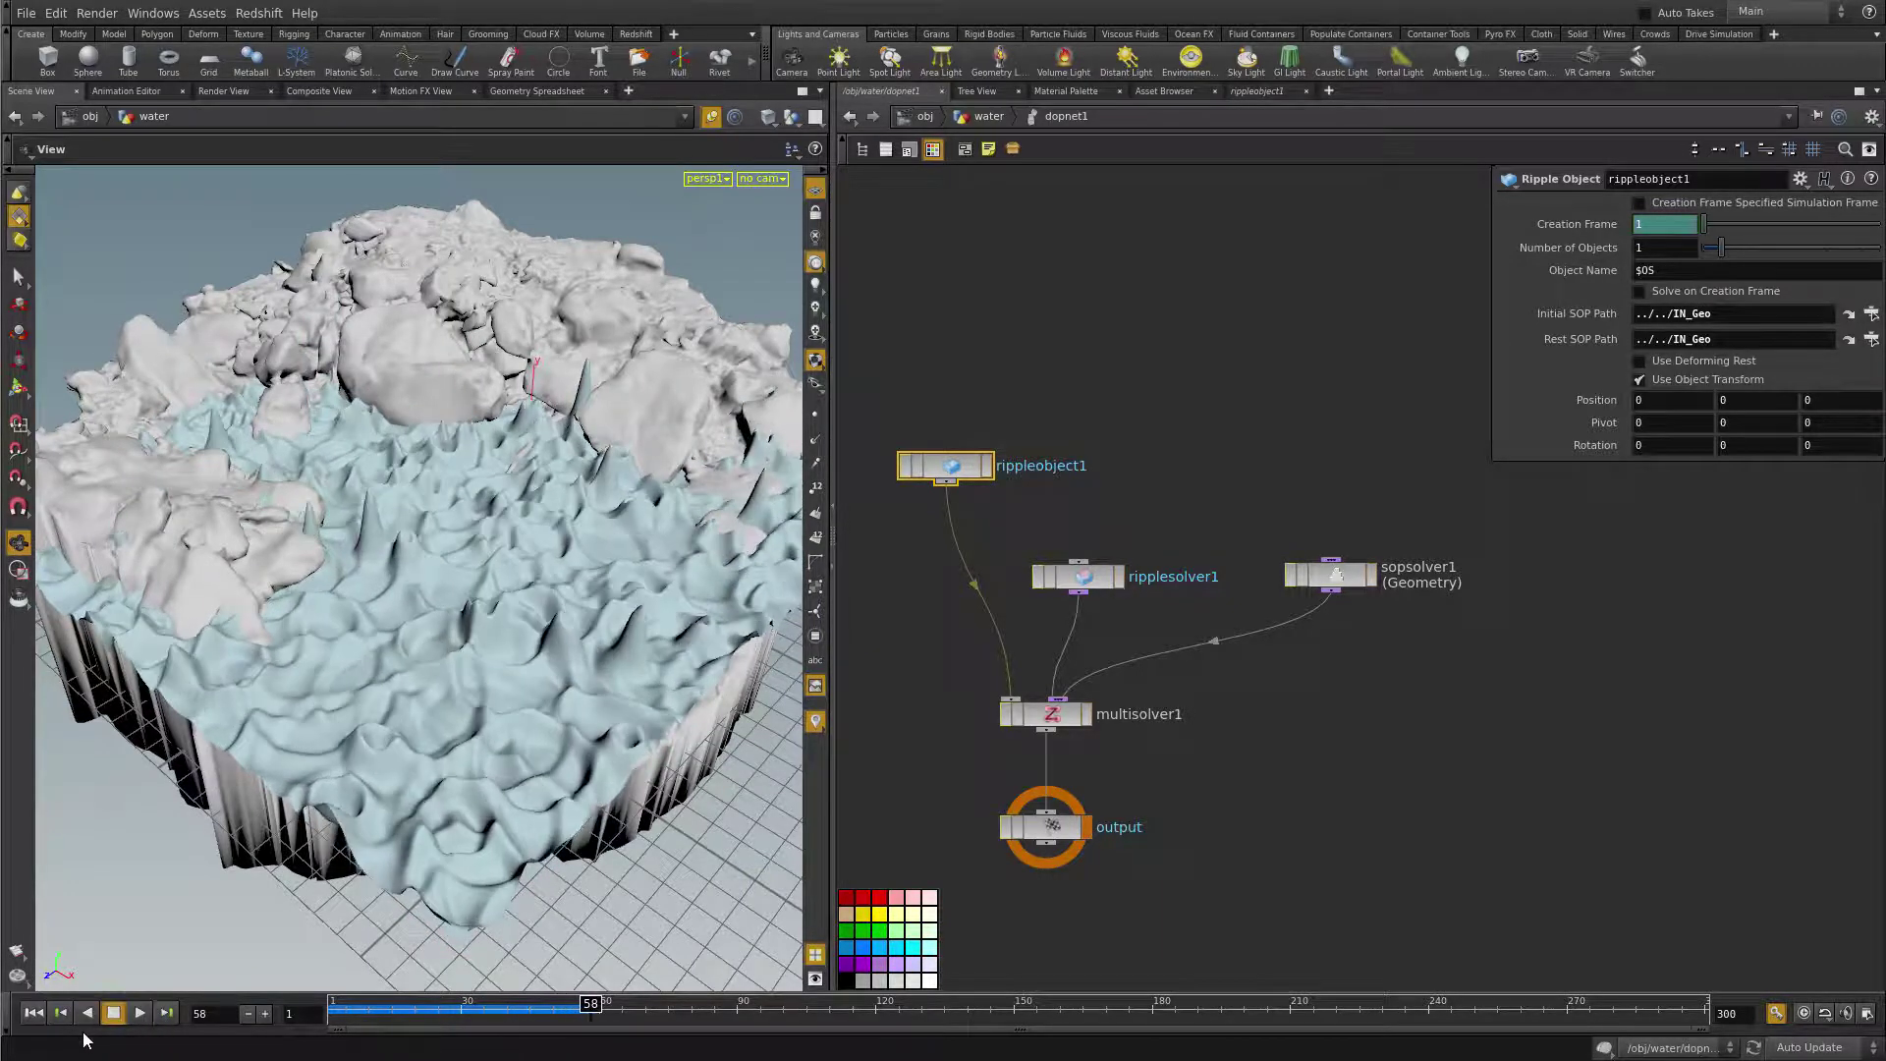
click(34, 1014)
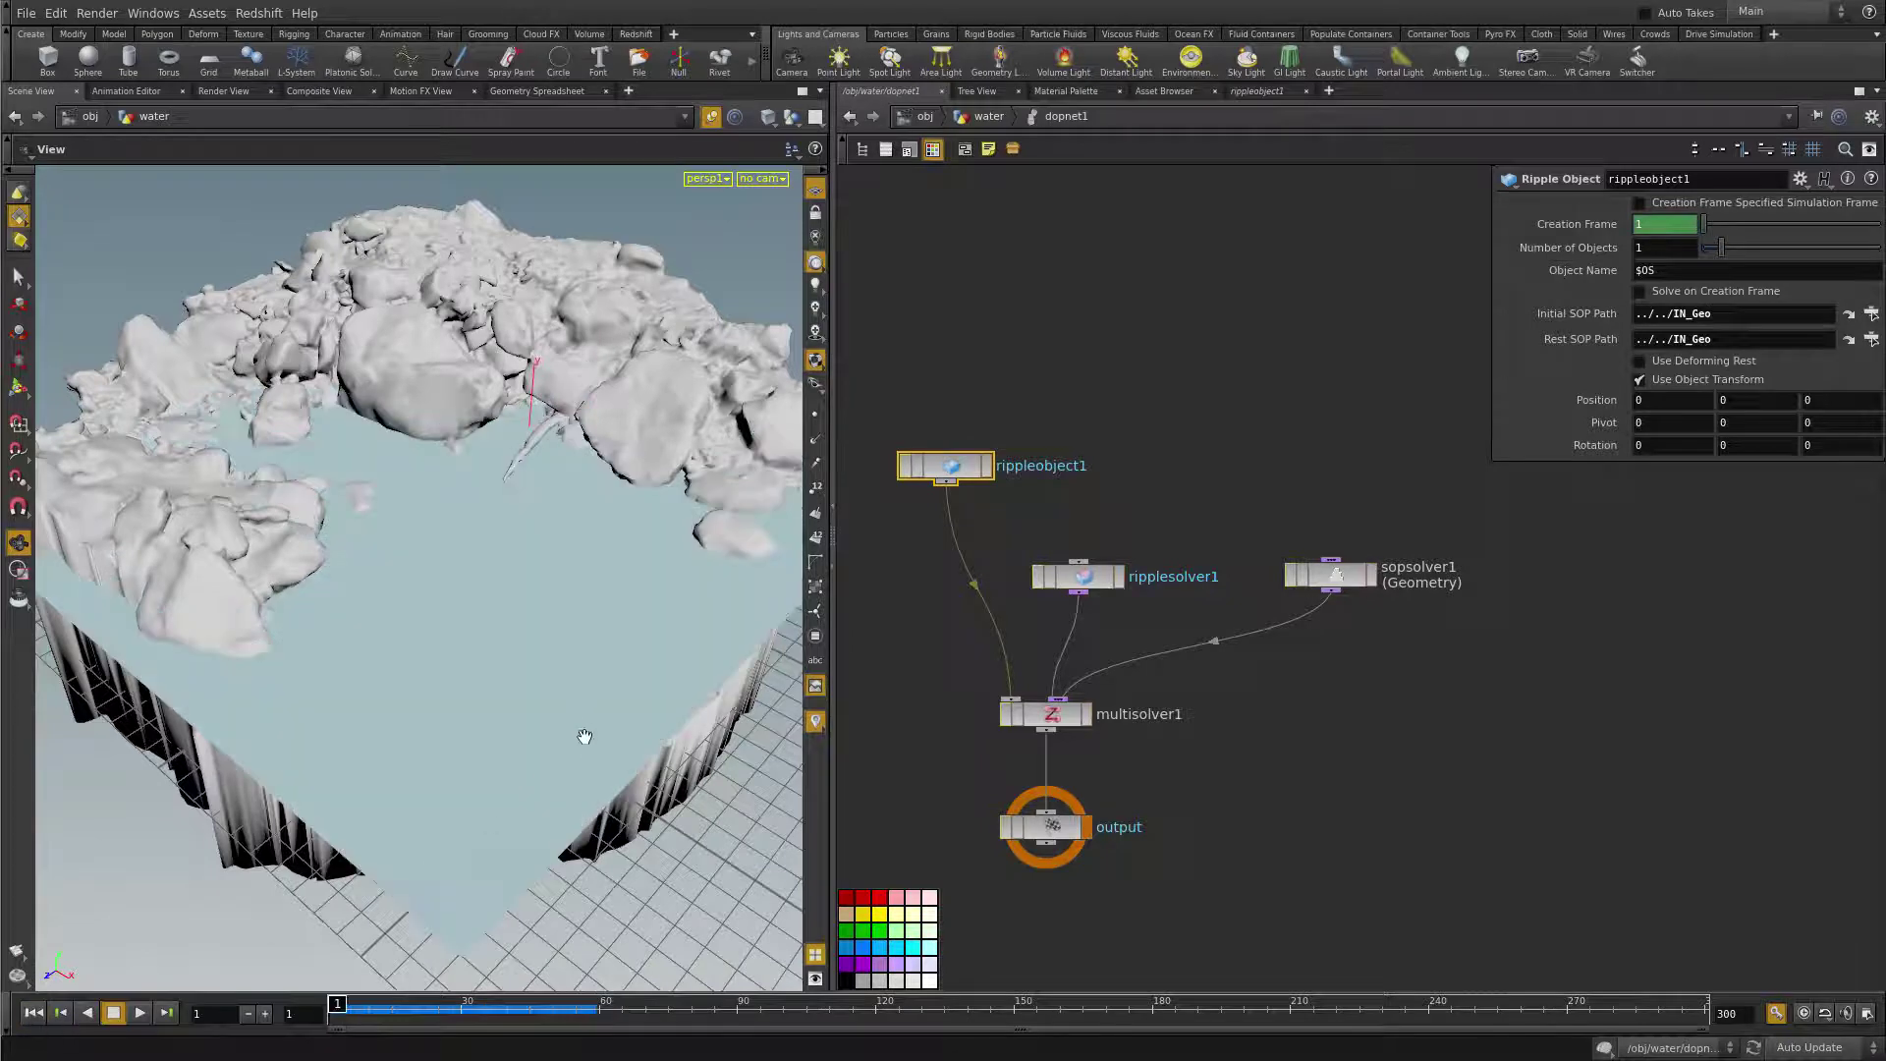
- Inside the pointvop1 network of sopsolver1, set the Source Max of fit1 to 0.01
click(1389, 703)
double_click(1343, 587)
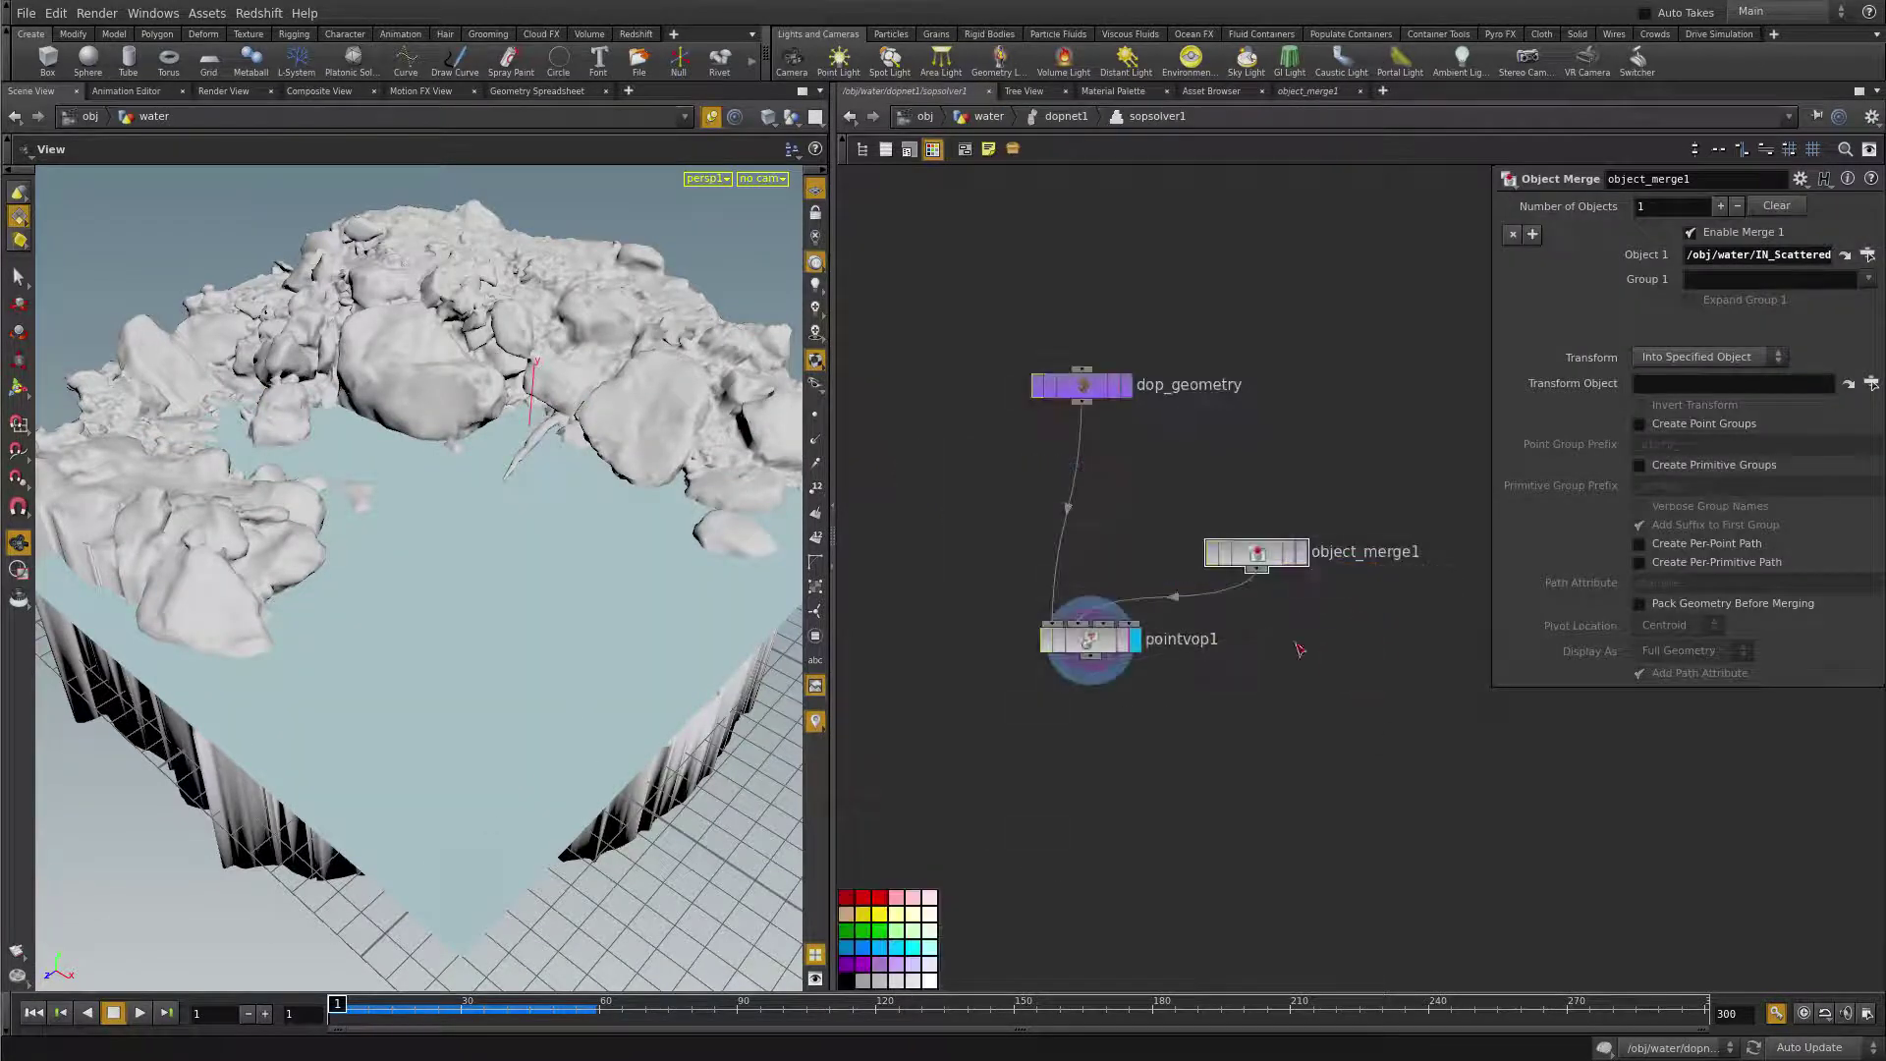
double_click(1090, 644)
middle_drag(1628, 688, 1163, 745)
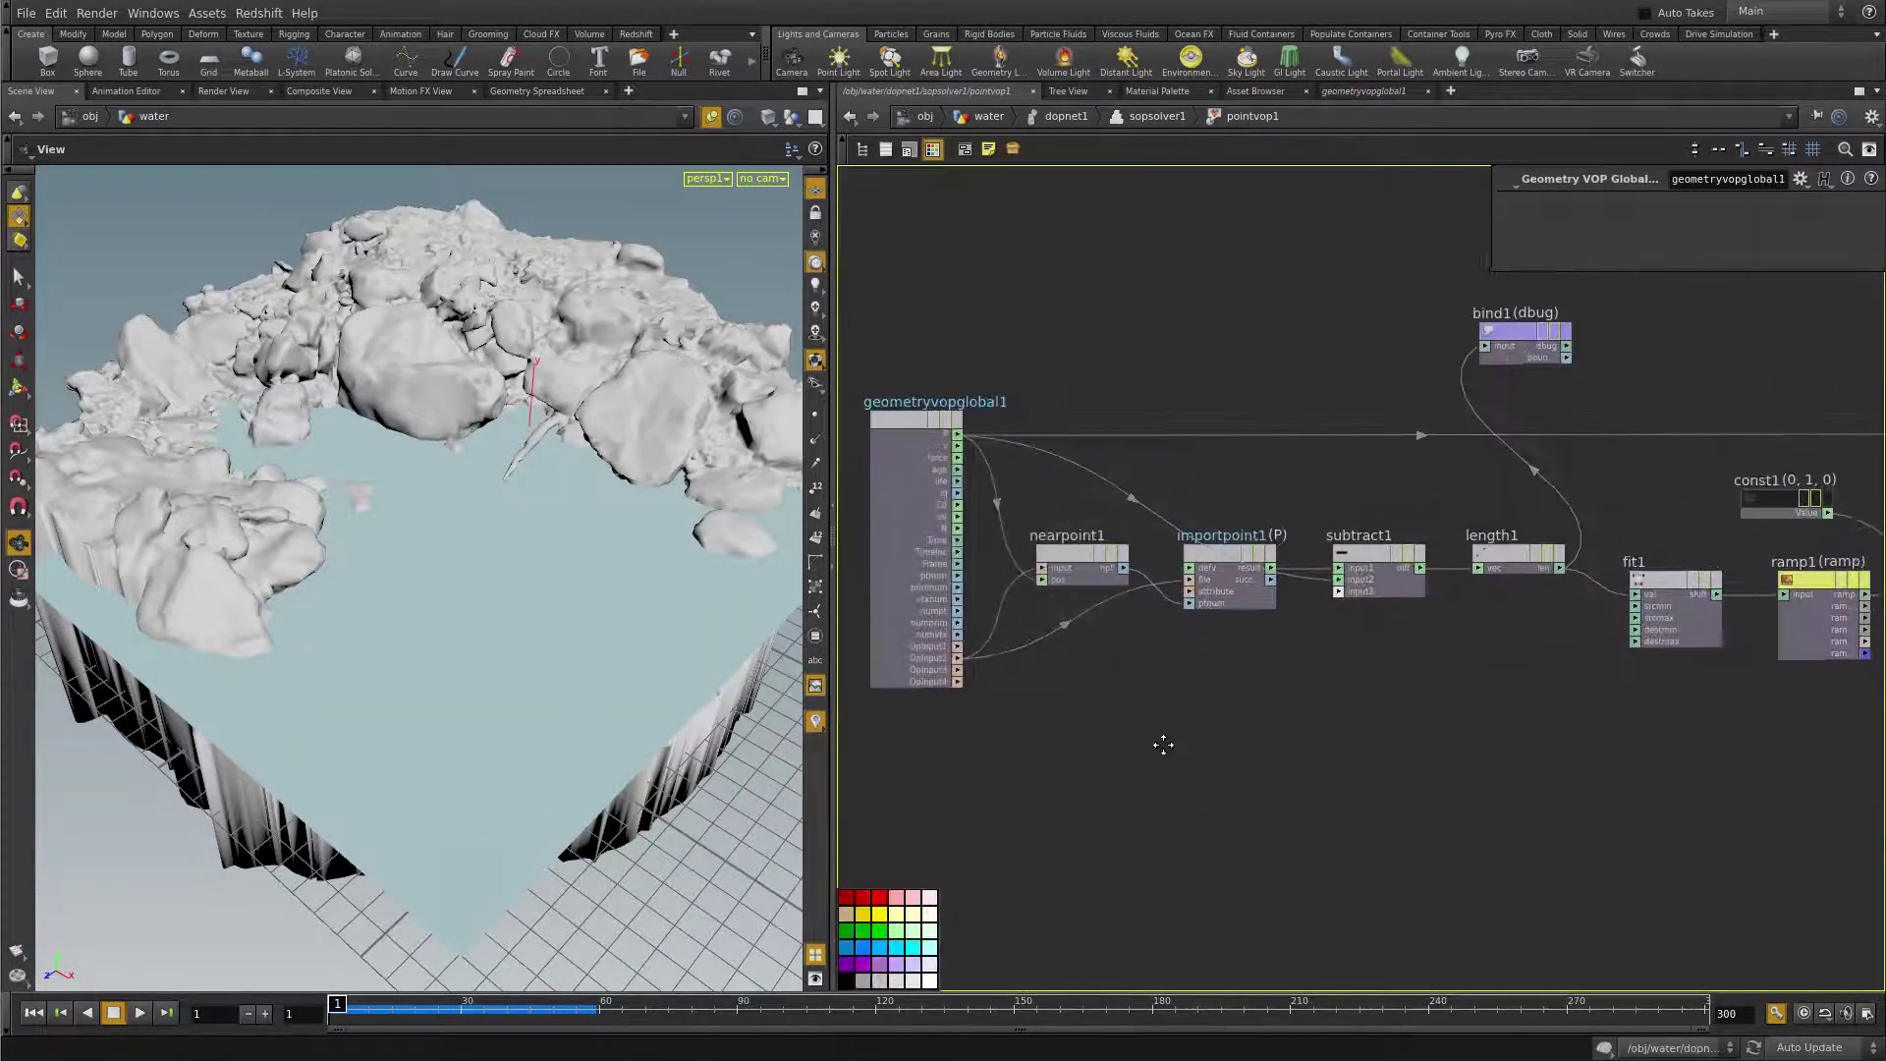
scroll(1385, 727, down, 2)
middle_drag(1444, 724, 1334, 699)
scroll(1287, 665, down, 2)
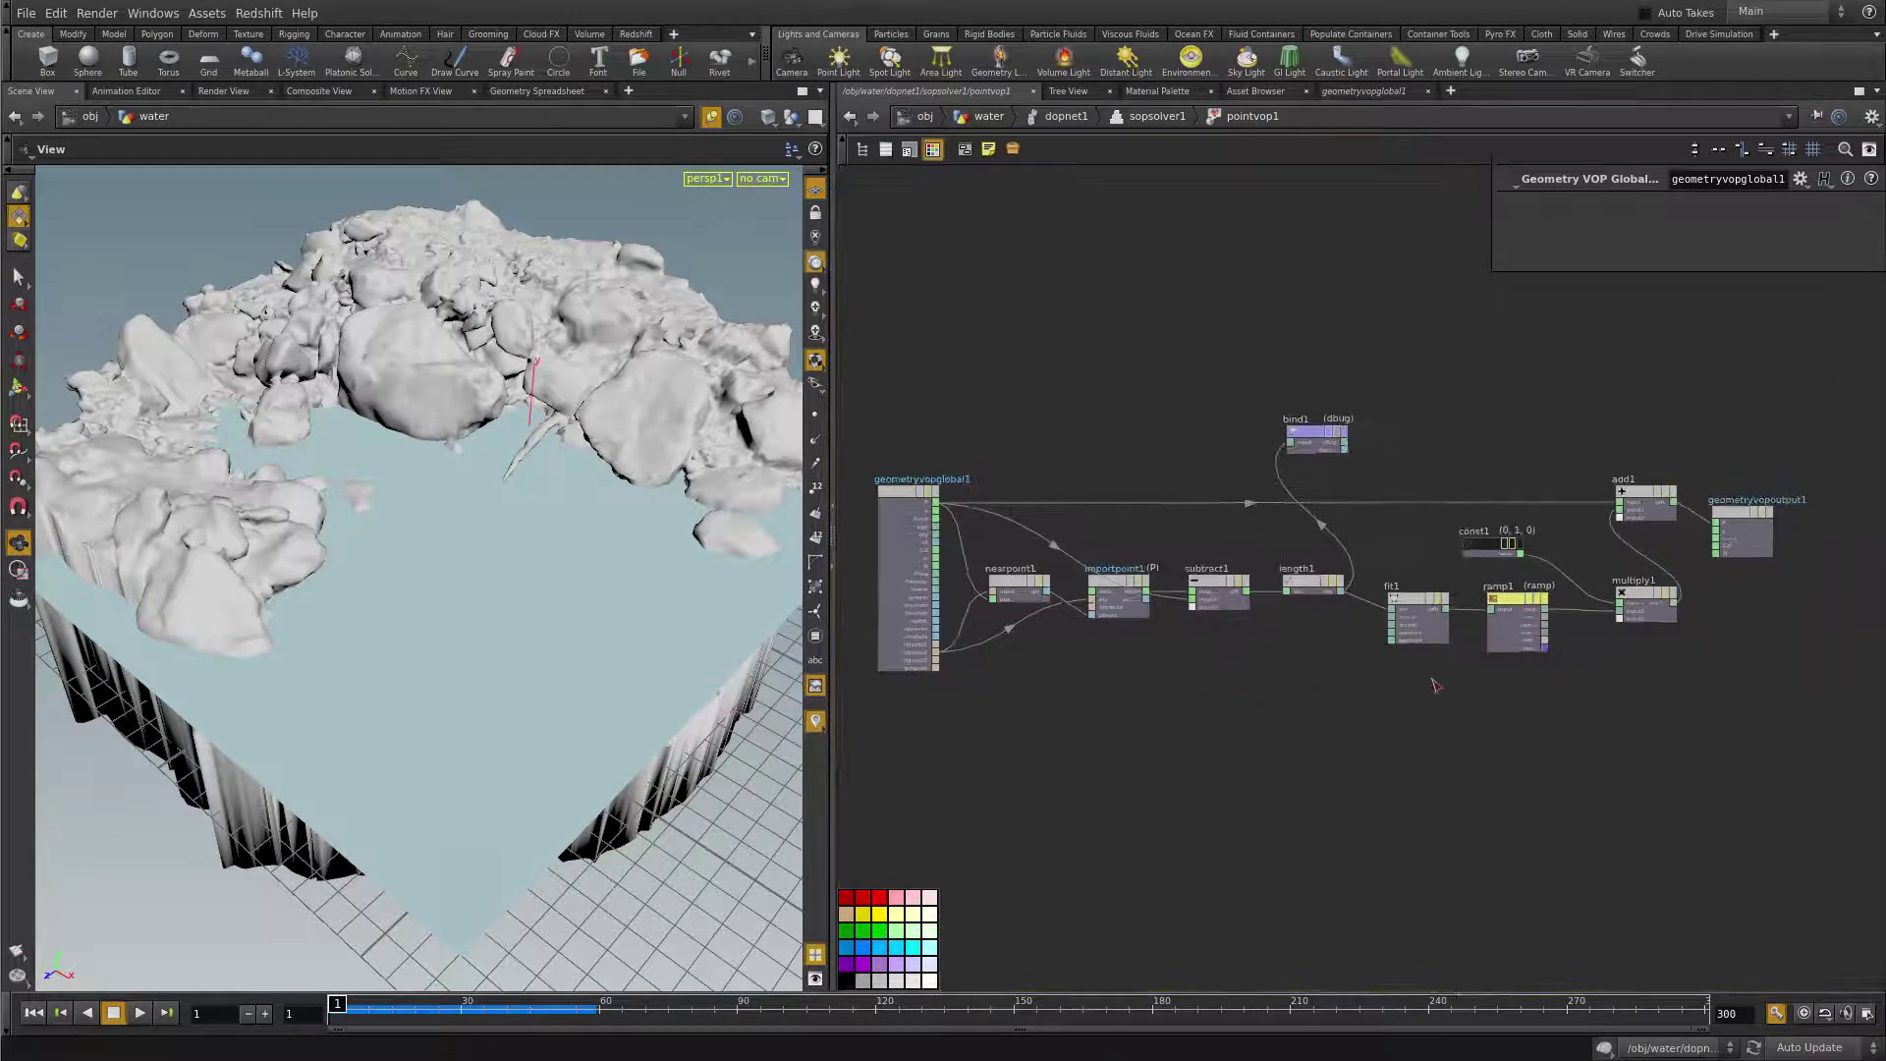
click(1415, 607)
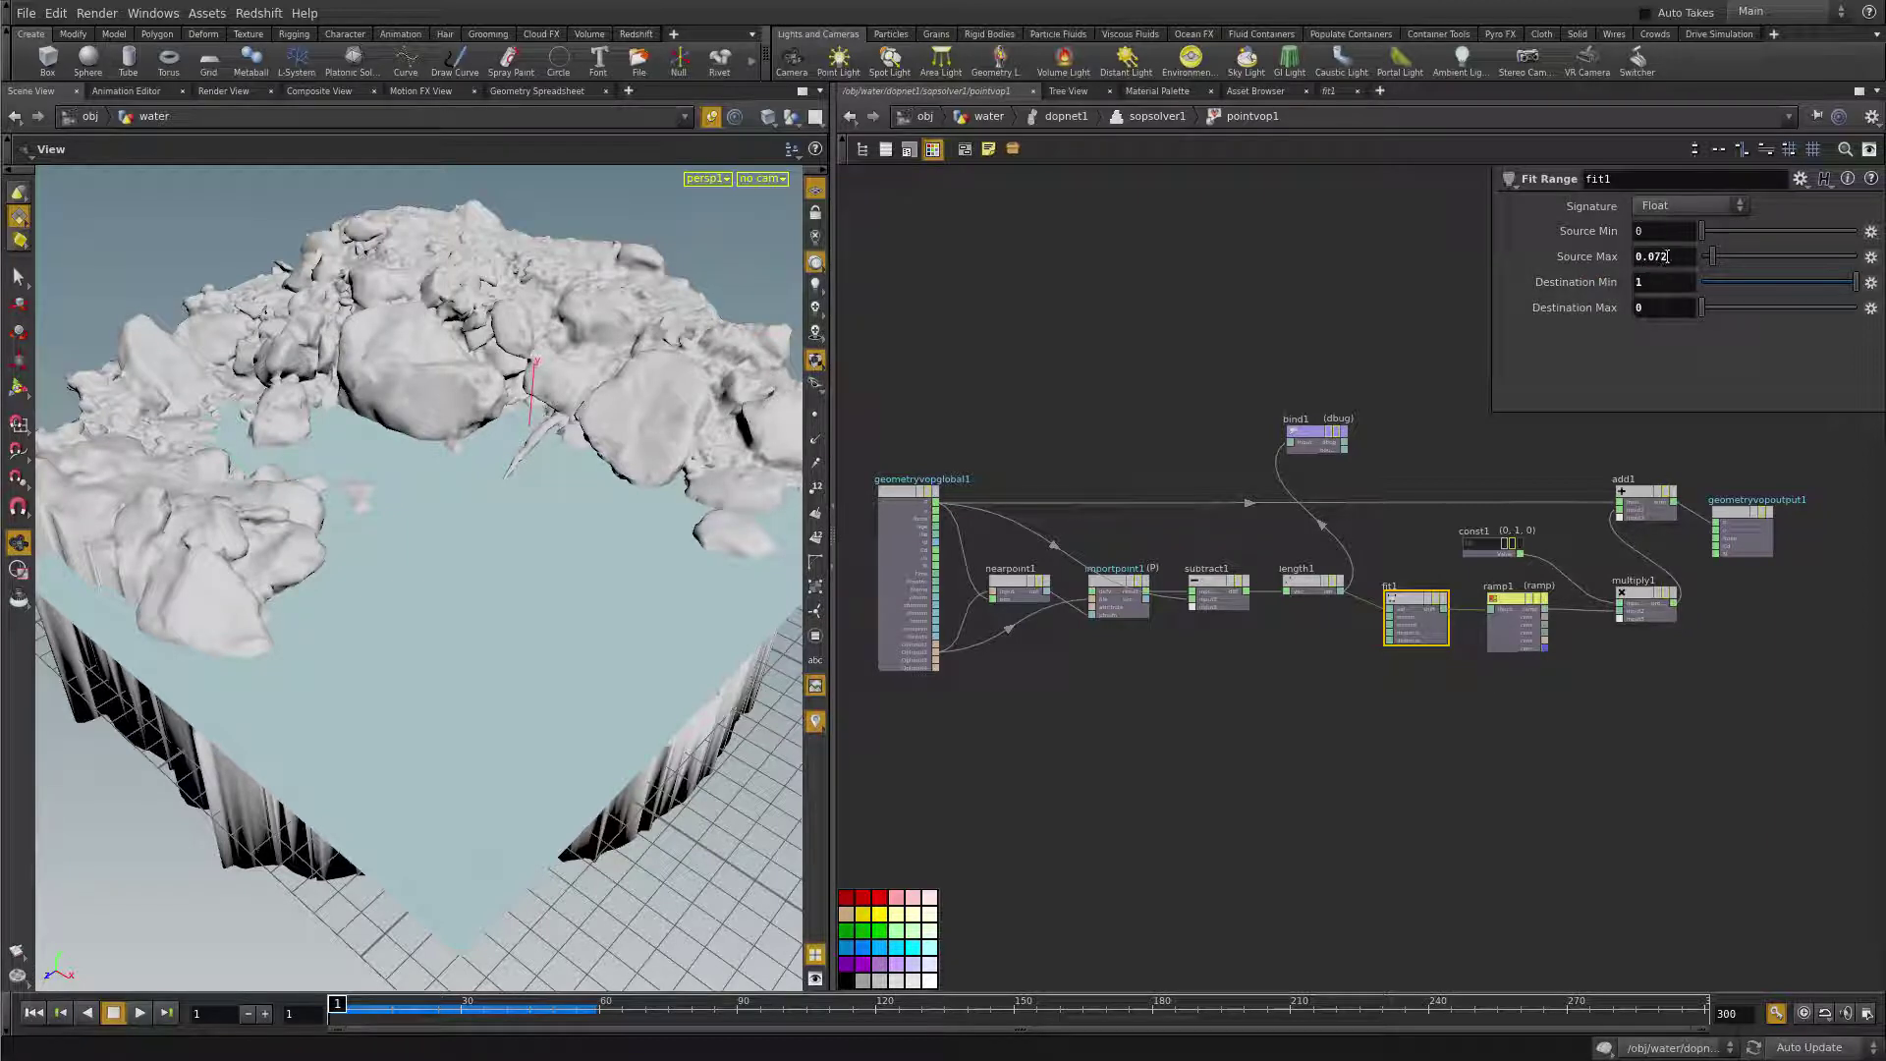
drag(1655, 257, 1691, 257)
text(1)
click(1420, 860)
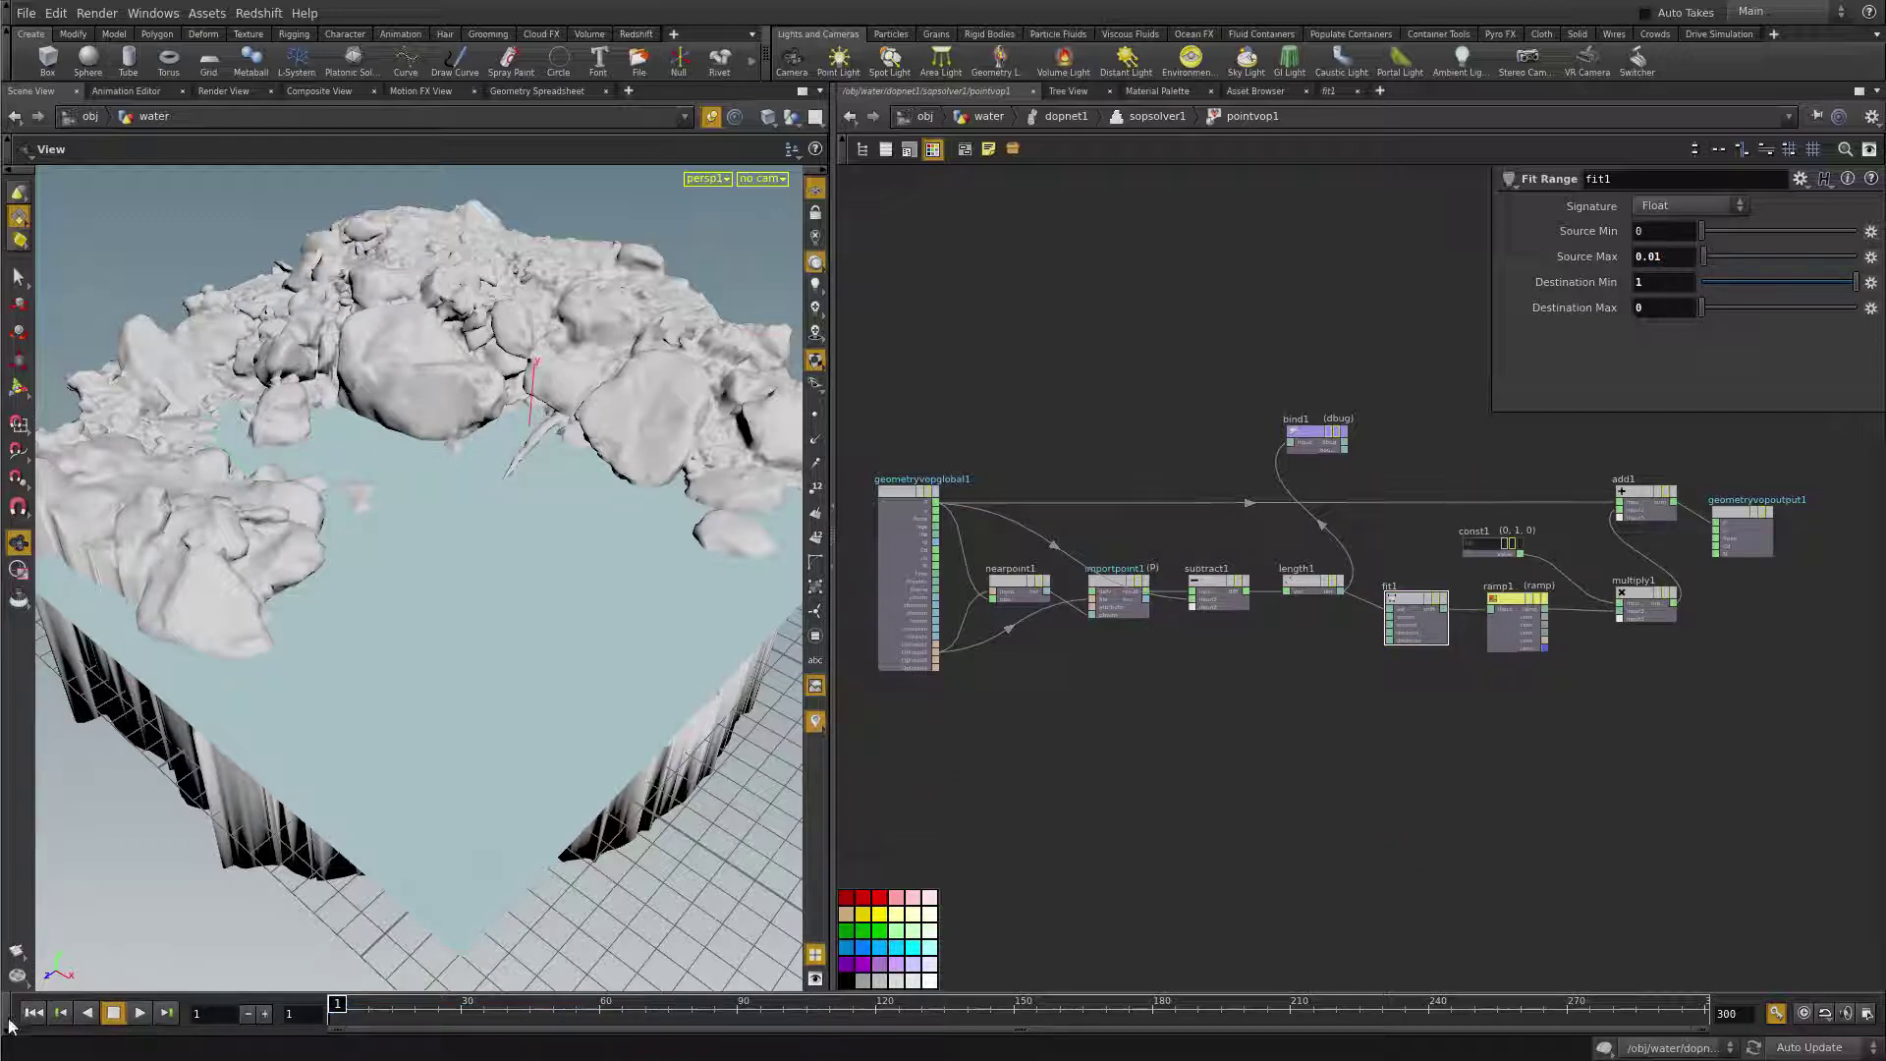
- Play the simulation to check the ripples with the smaller fit range, then go back up to dopnet1
click(141, 1015)
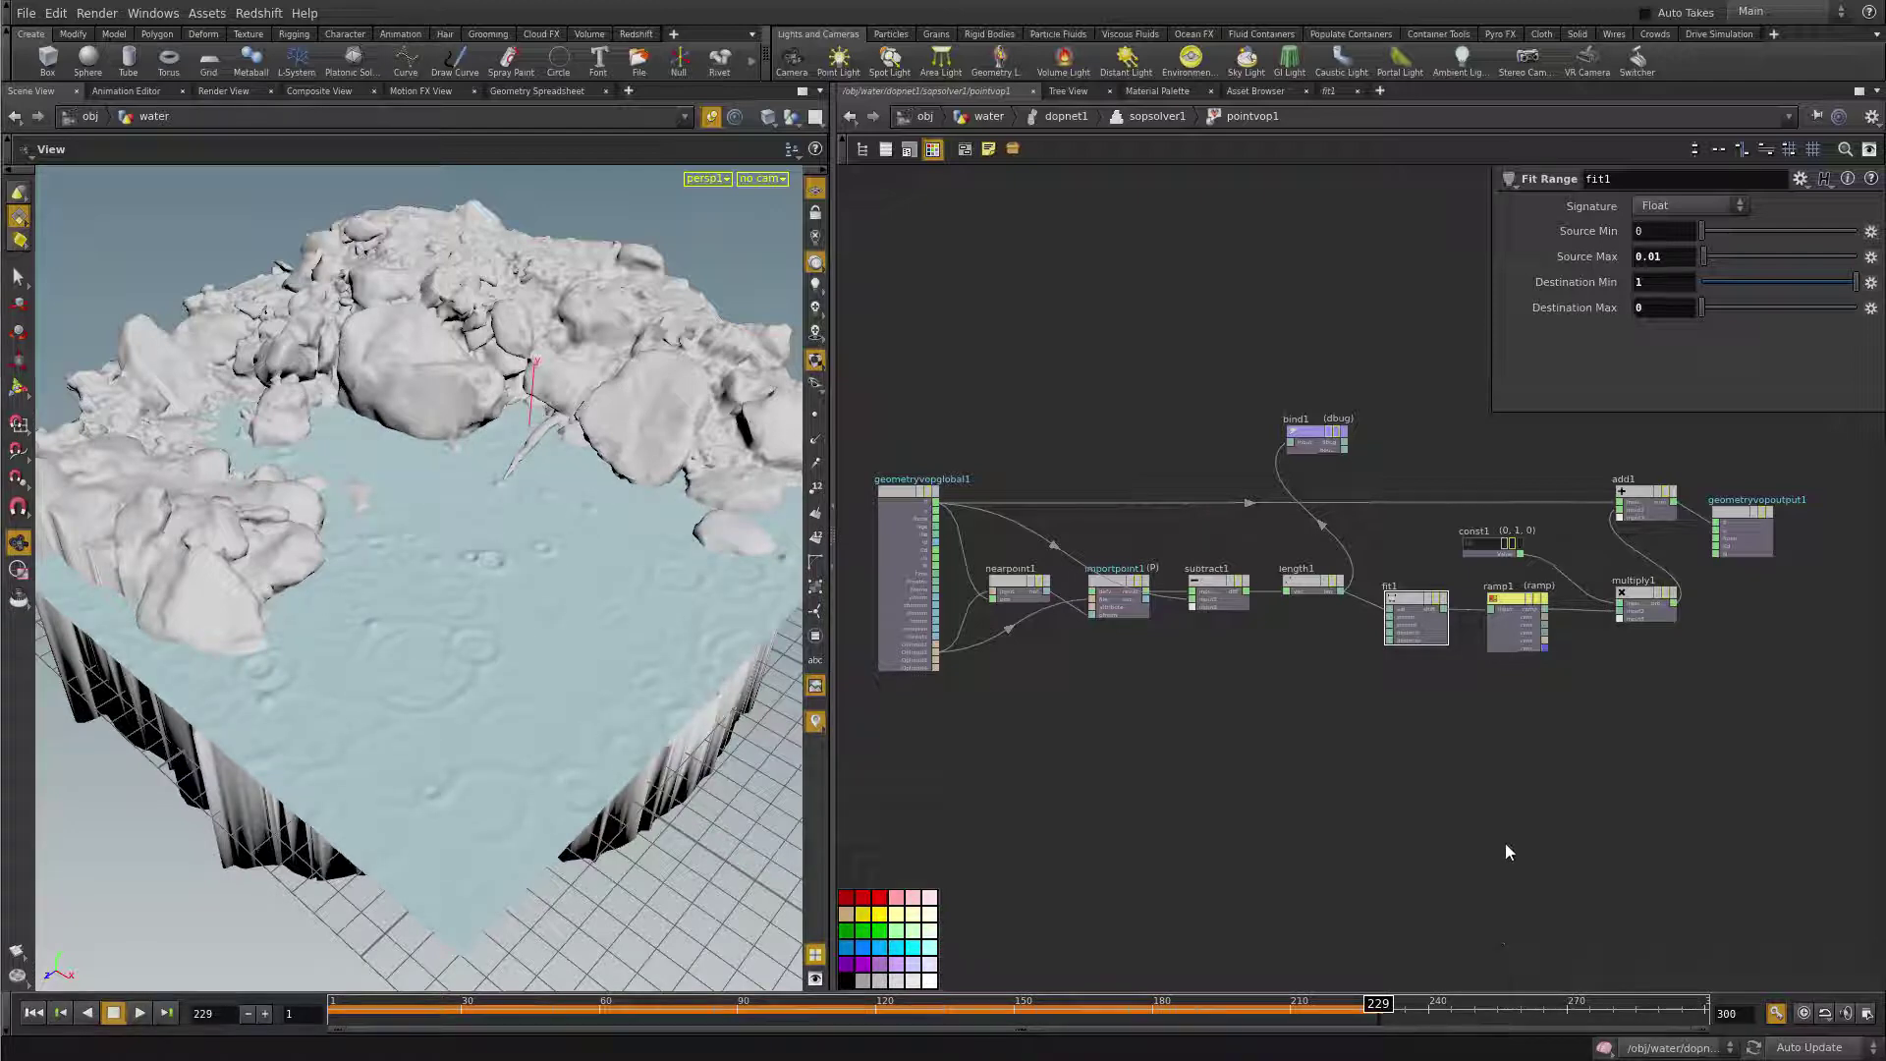
key(u)
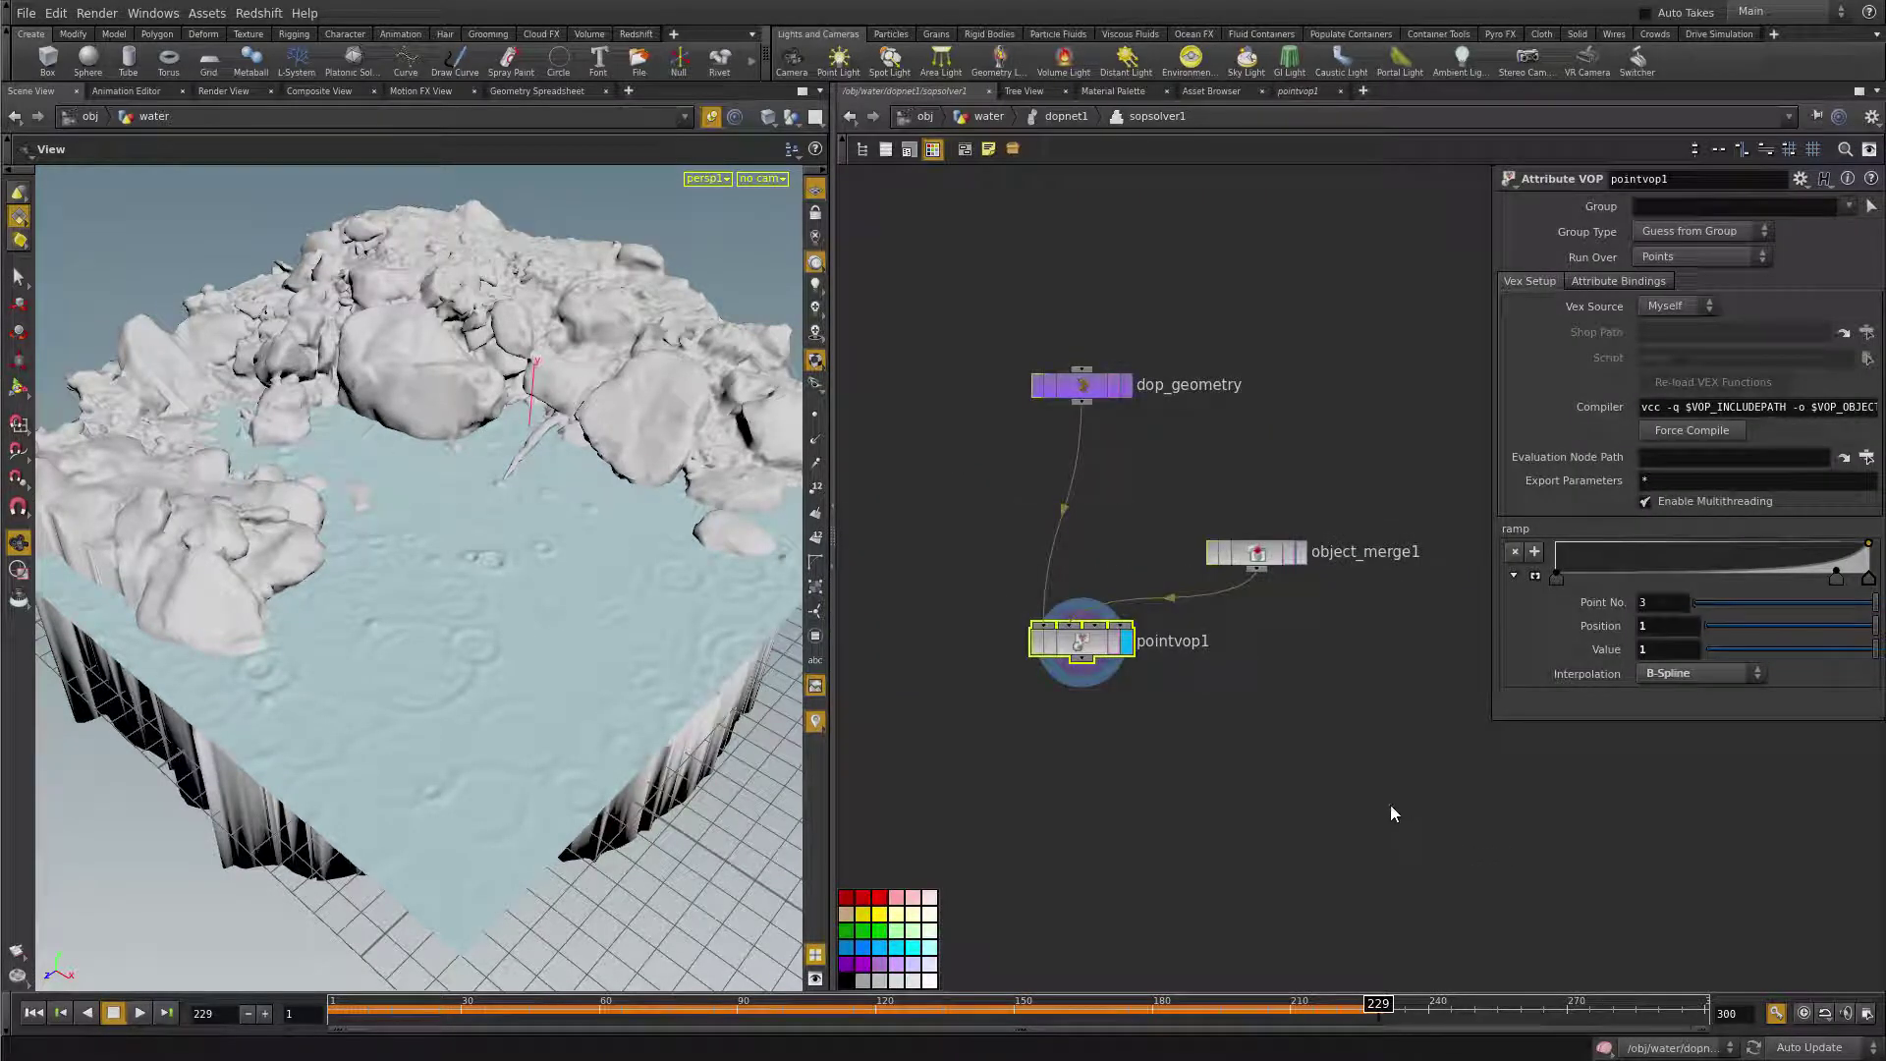
key(u)
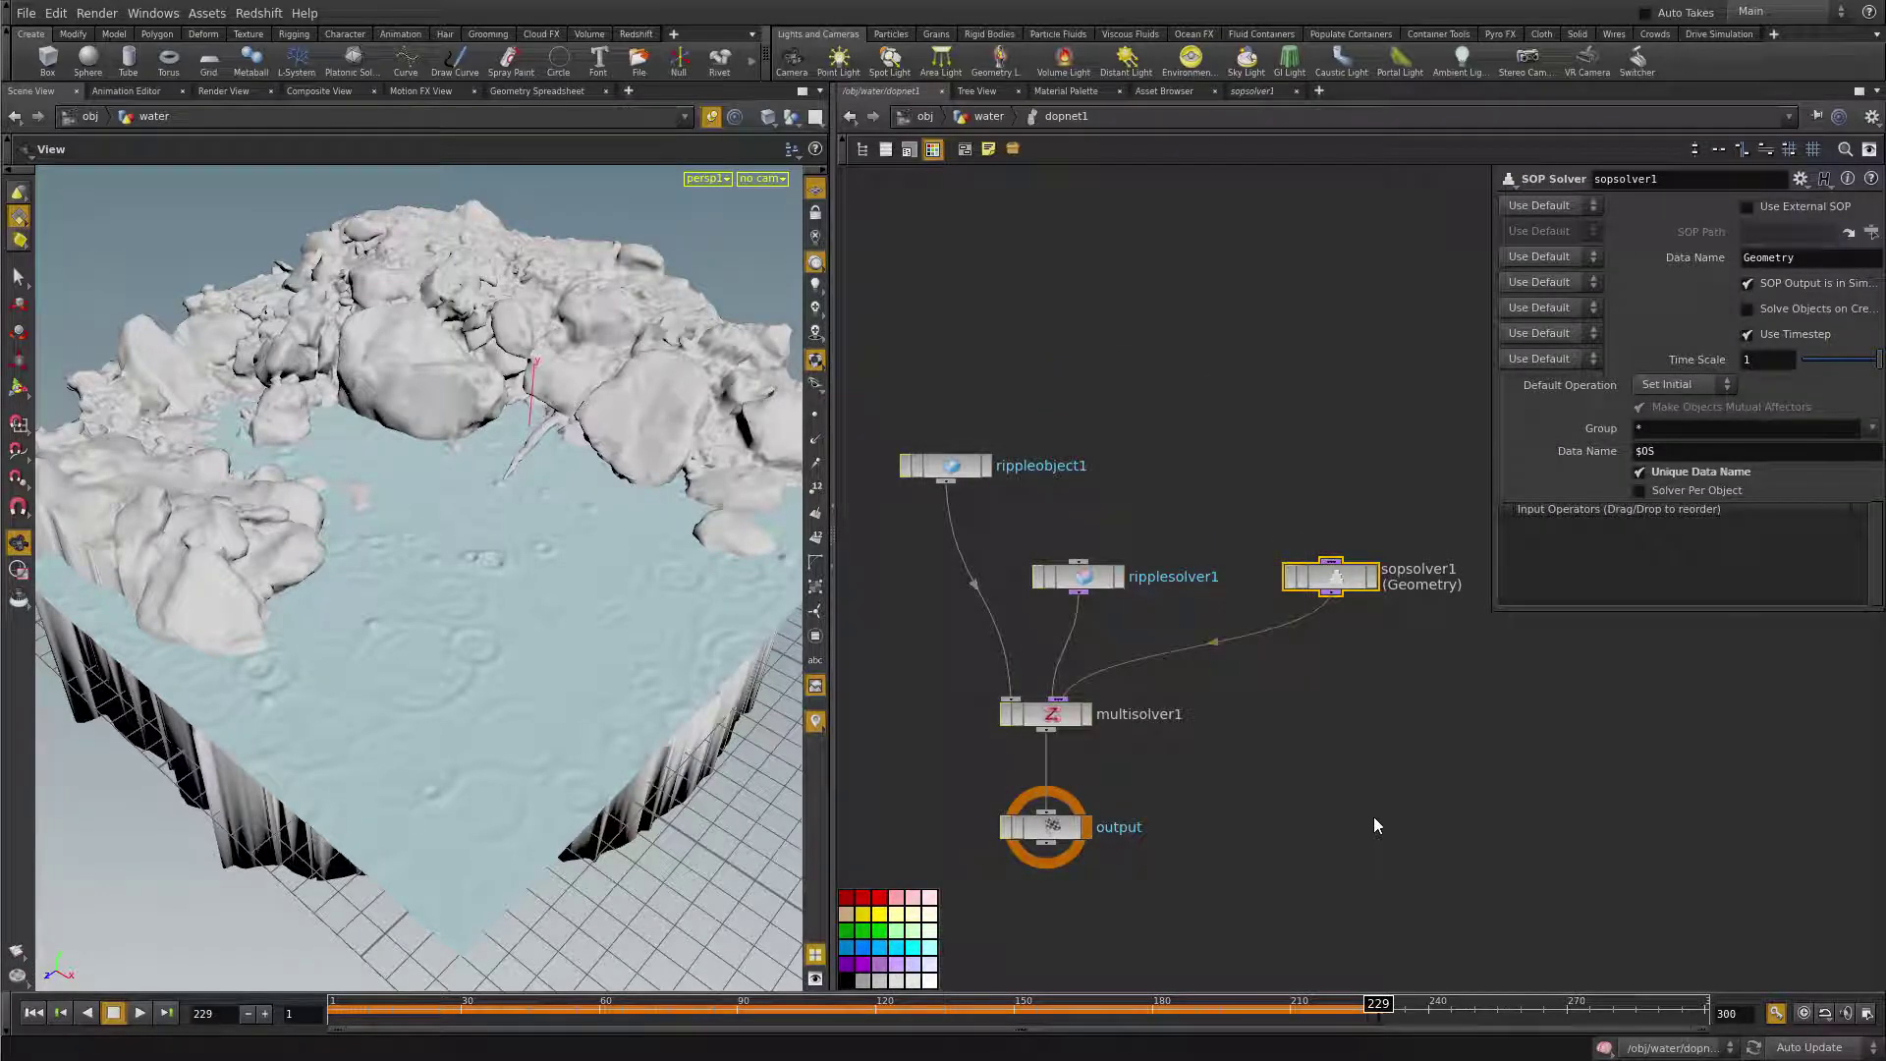
- Review the parameters of rippleobject1 and ripplesolver1, then return to the water network
click(955, 469)
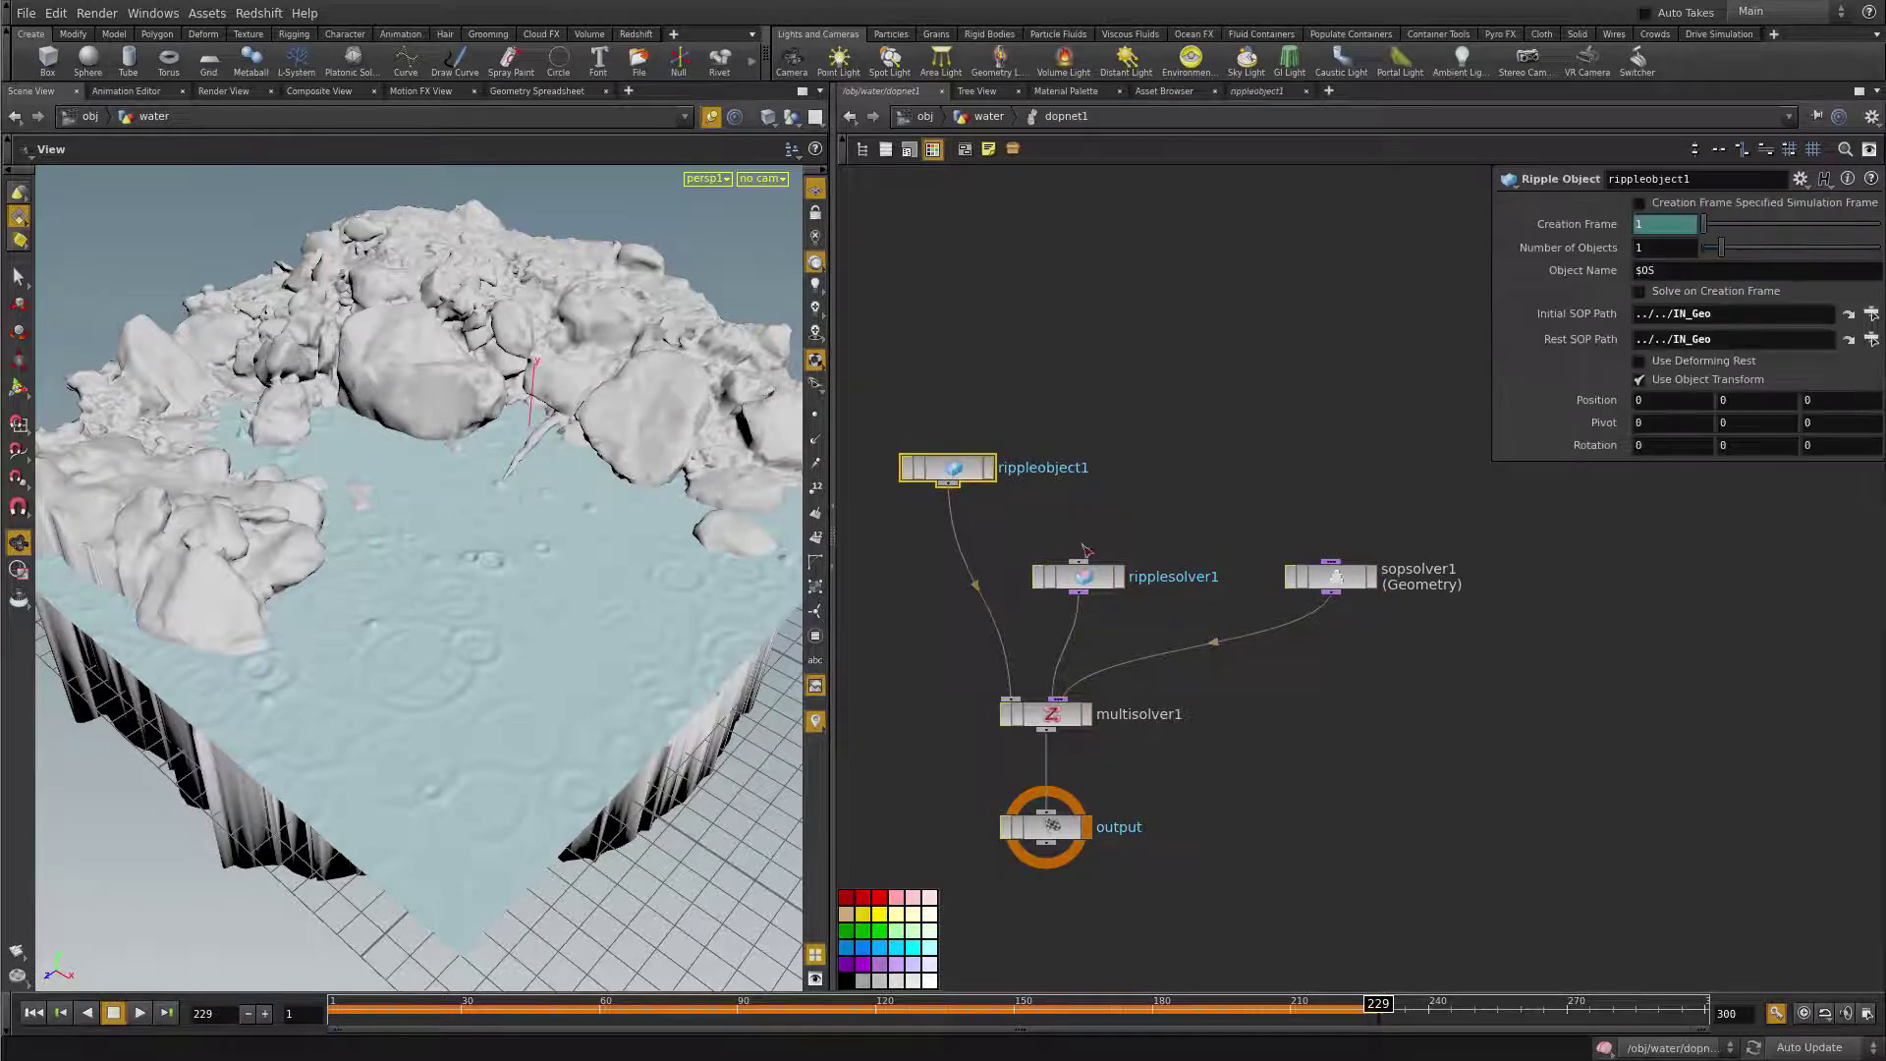
click(1088, 577)
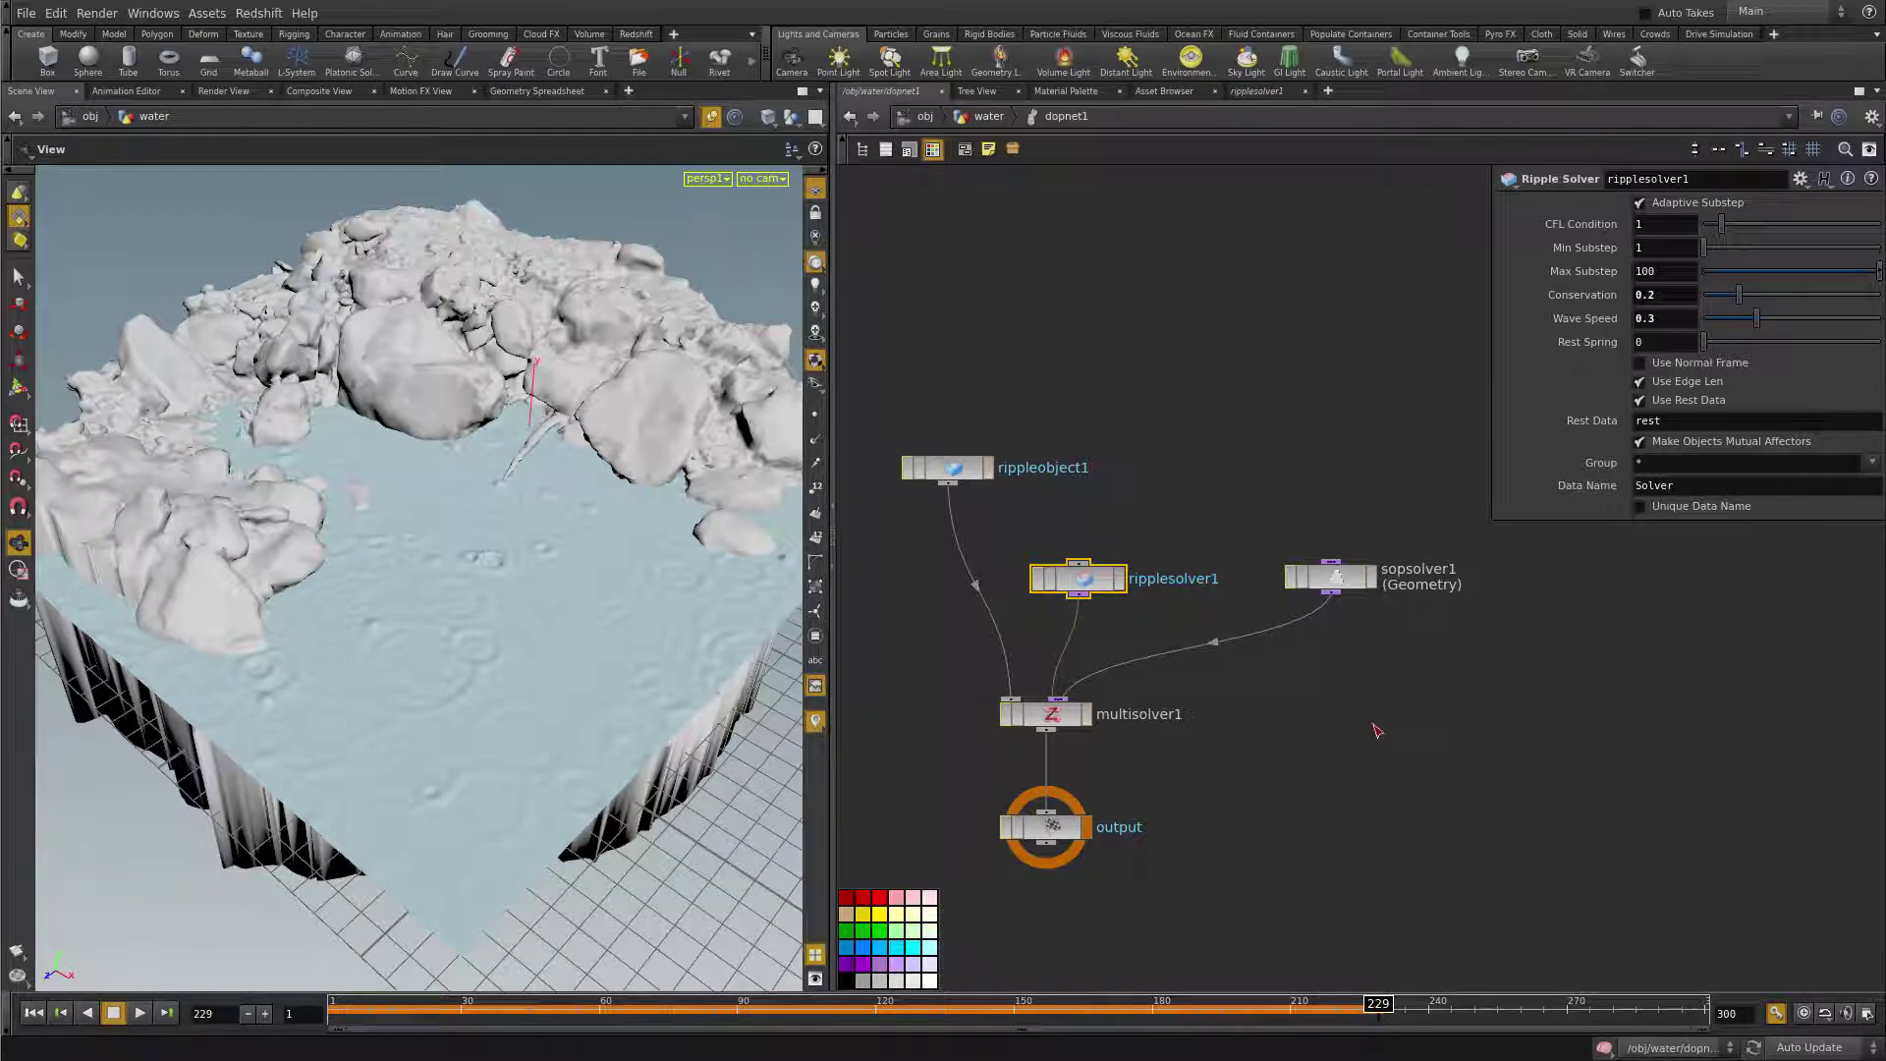
key(u)
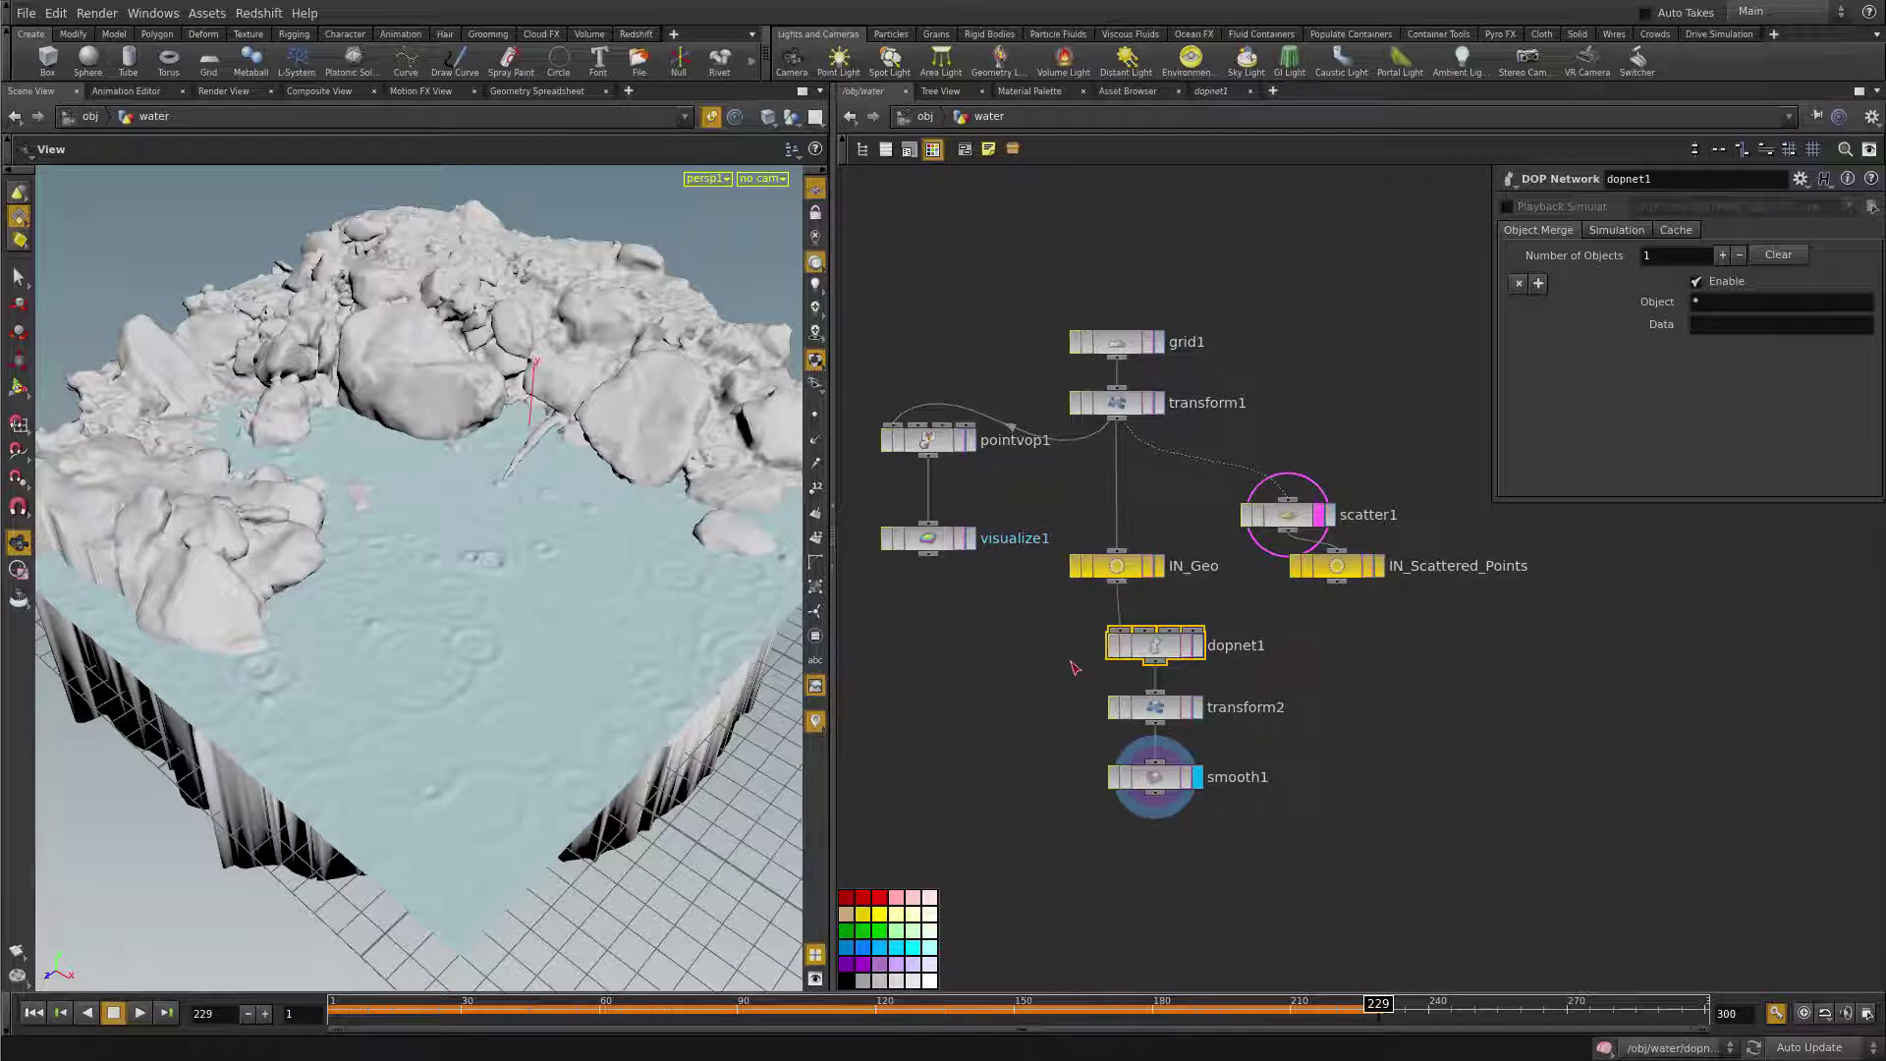
- Add a Point VOP and insert it between transform1 and the IN_Geo null
click(1042, 861)
key(Tab)
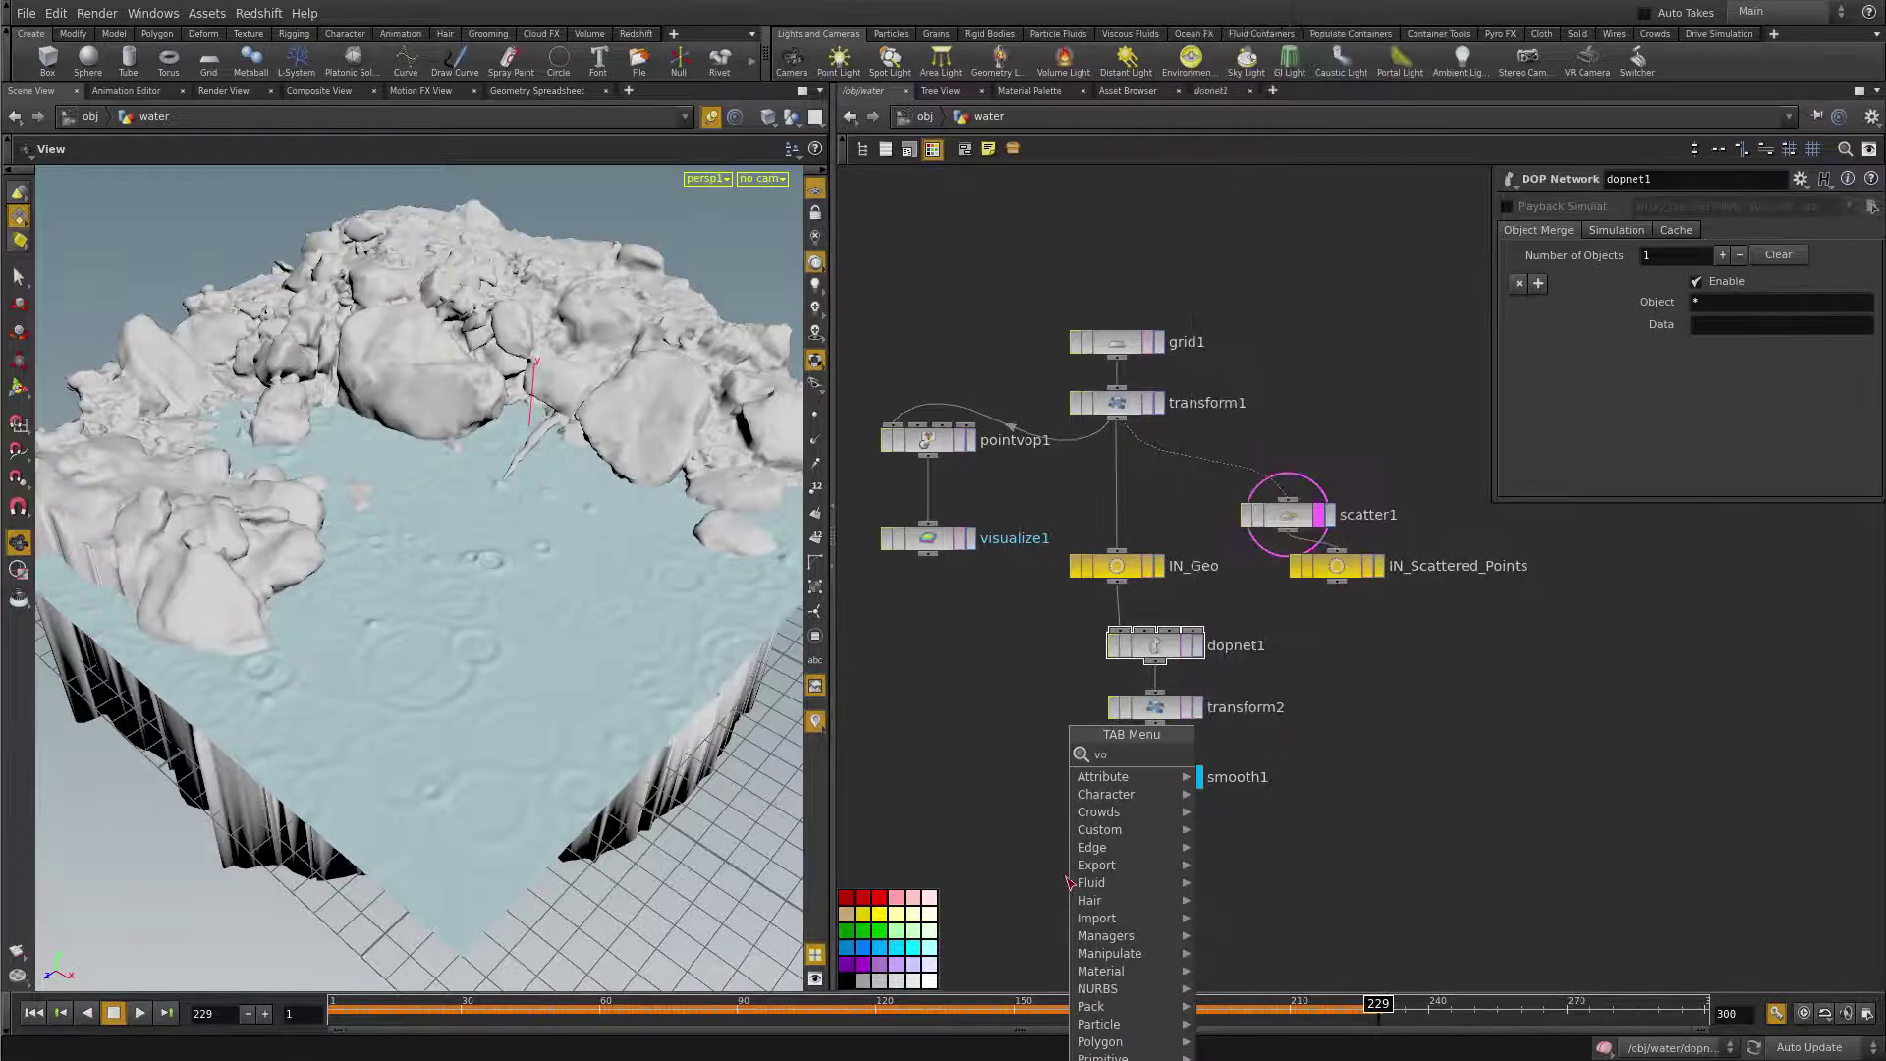
text(vop)
click(1244, 788)
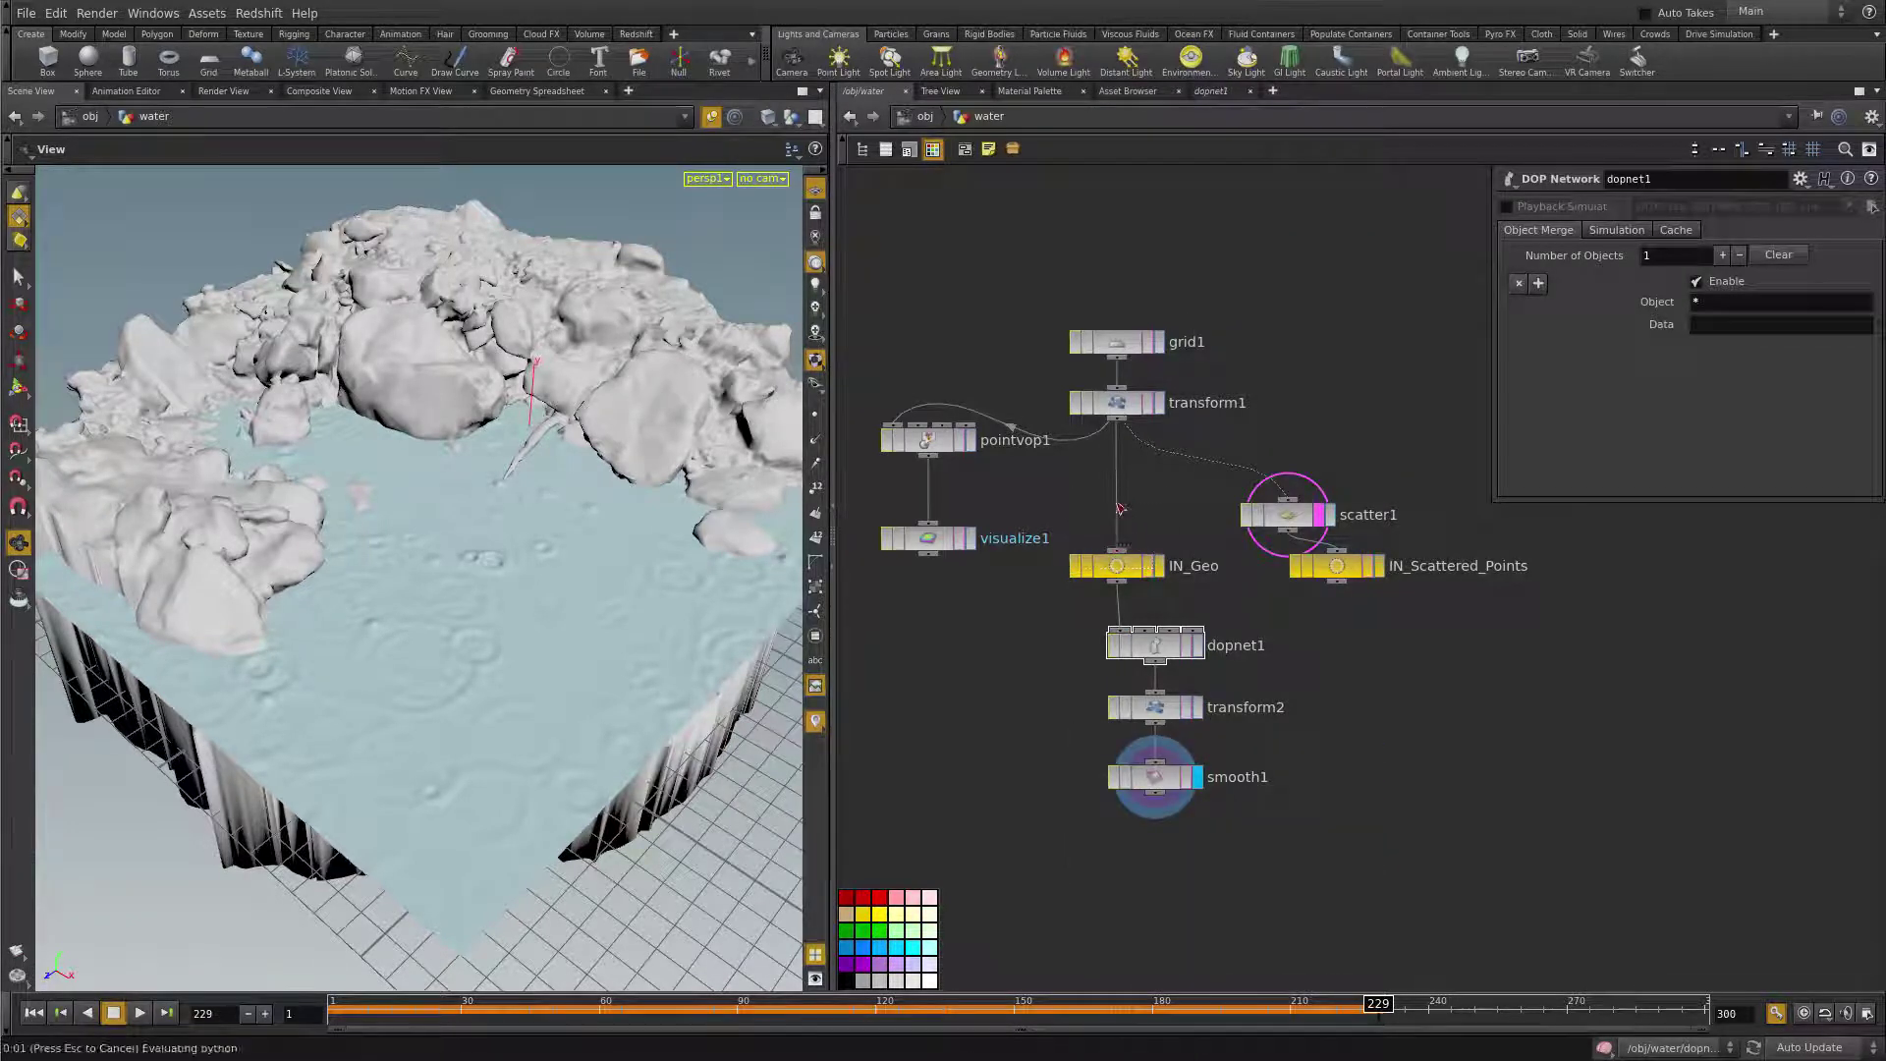
click(1155, 503)
drag(1154, 503, 1155, 517)
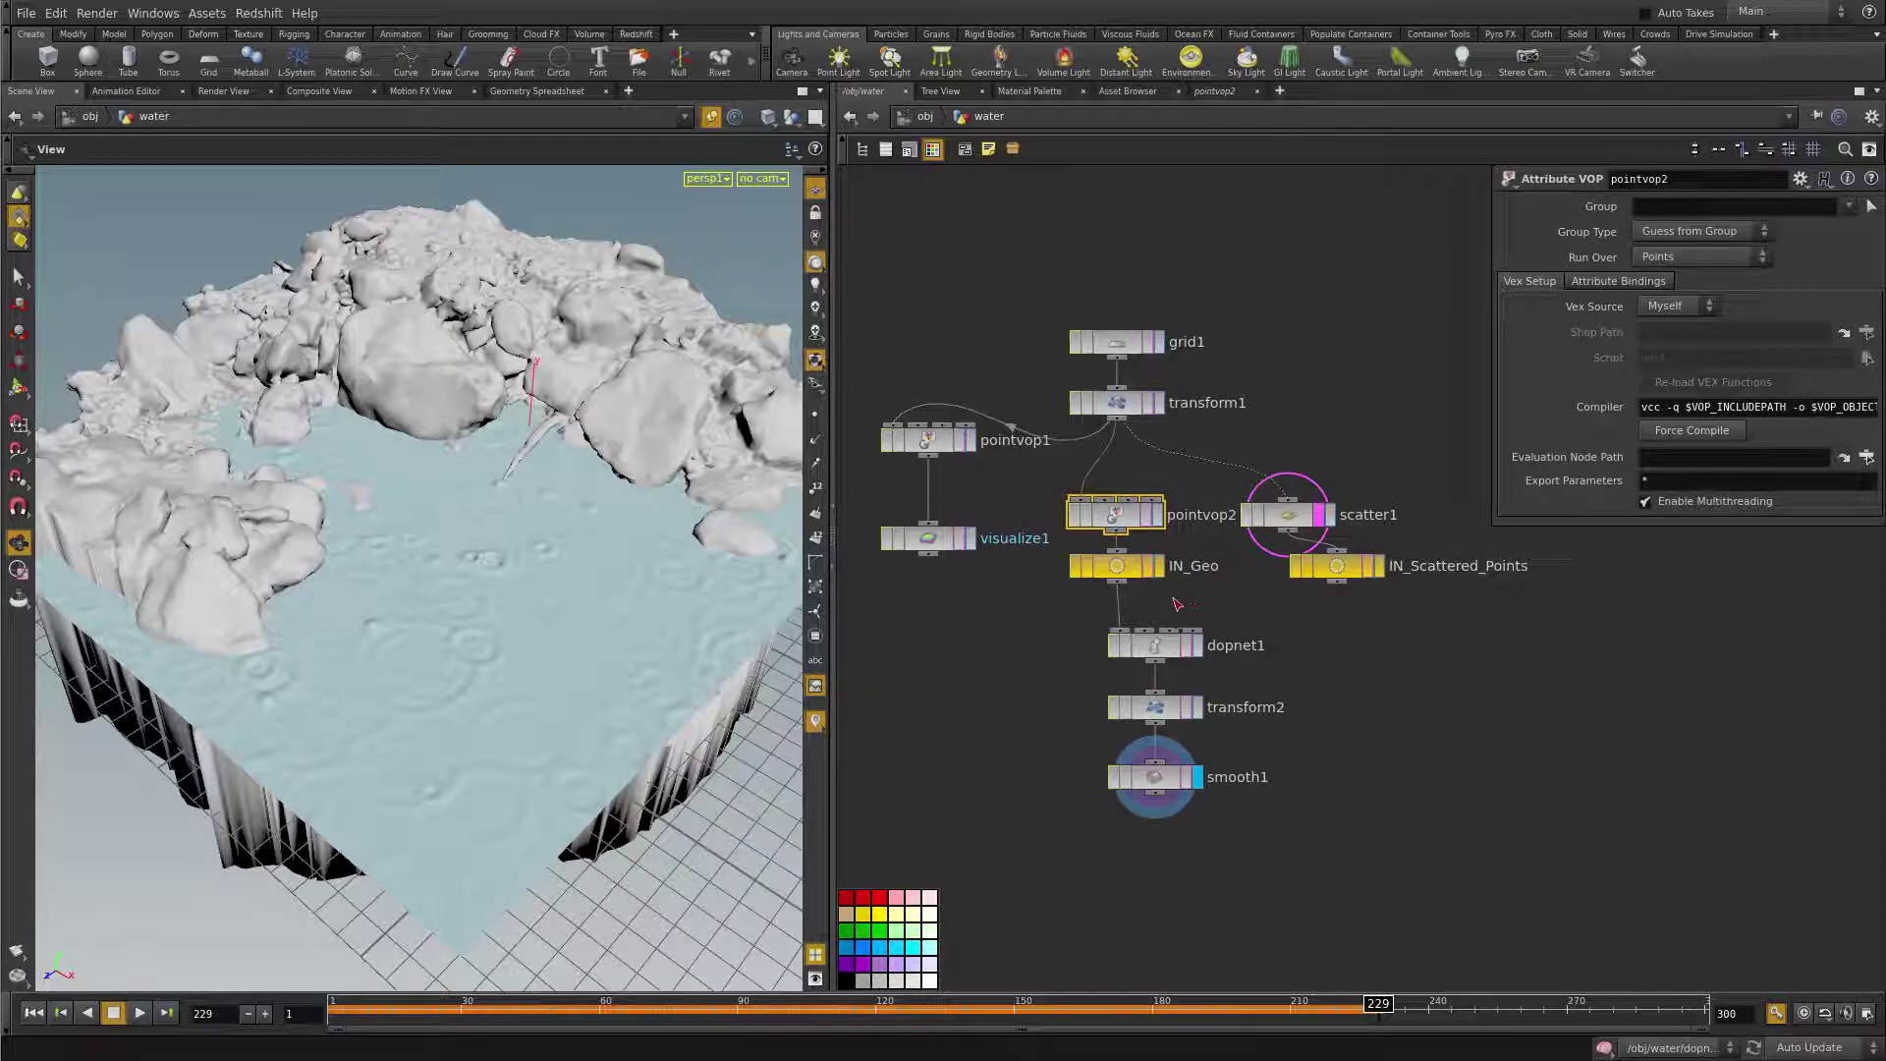
- Rename the new Point VOP node as wavespeed
double_click(1176, 513)
text(wavesbee)
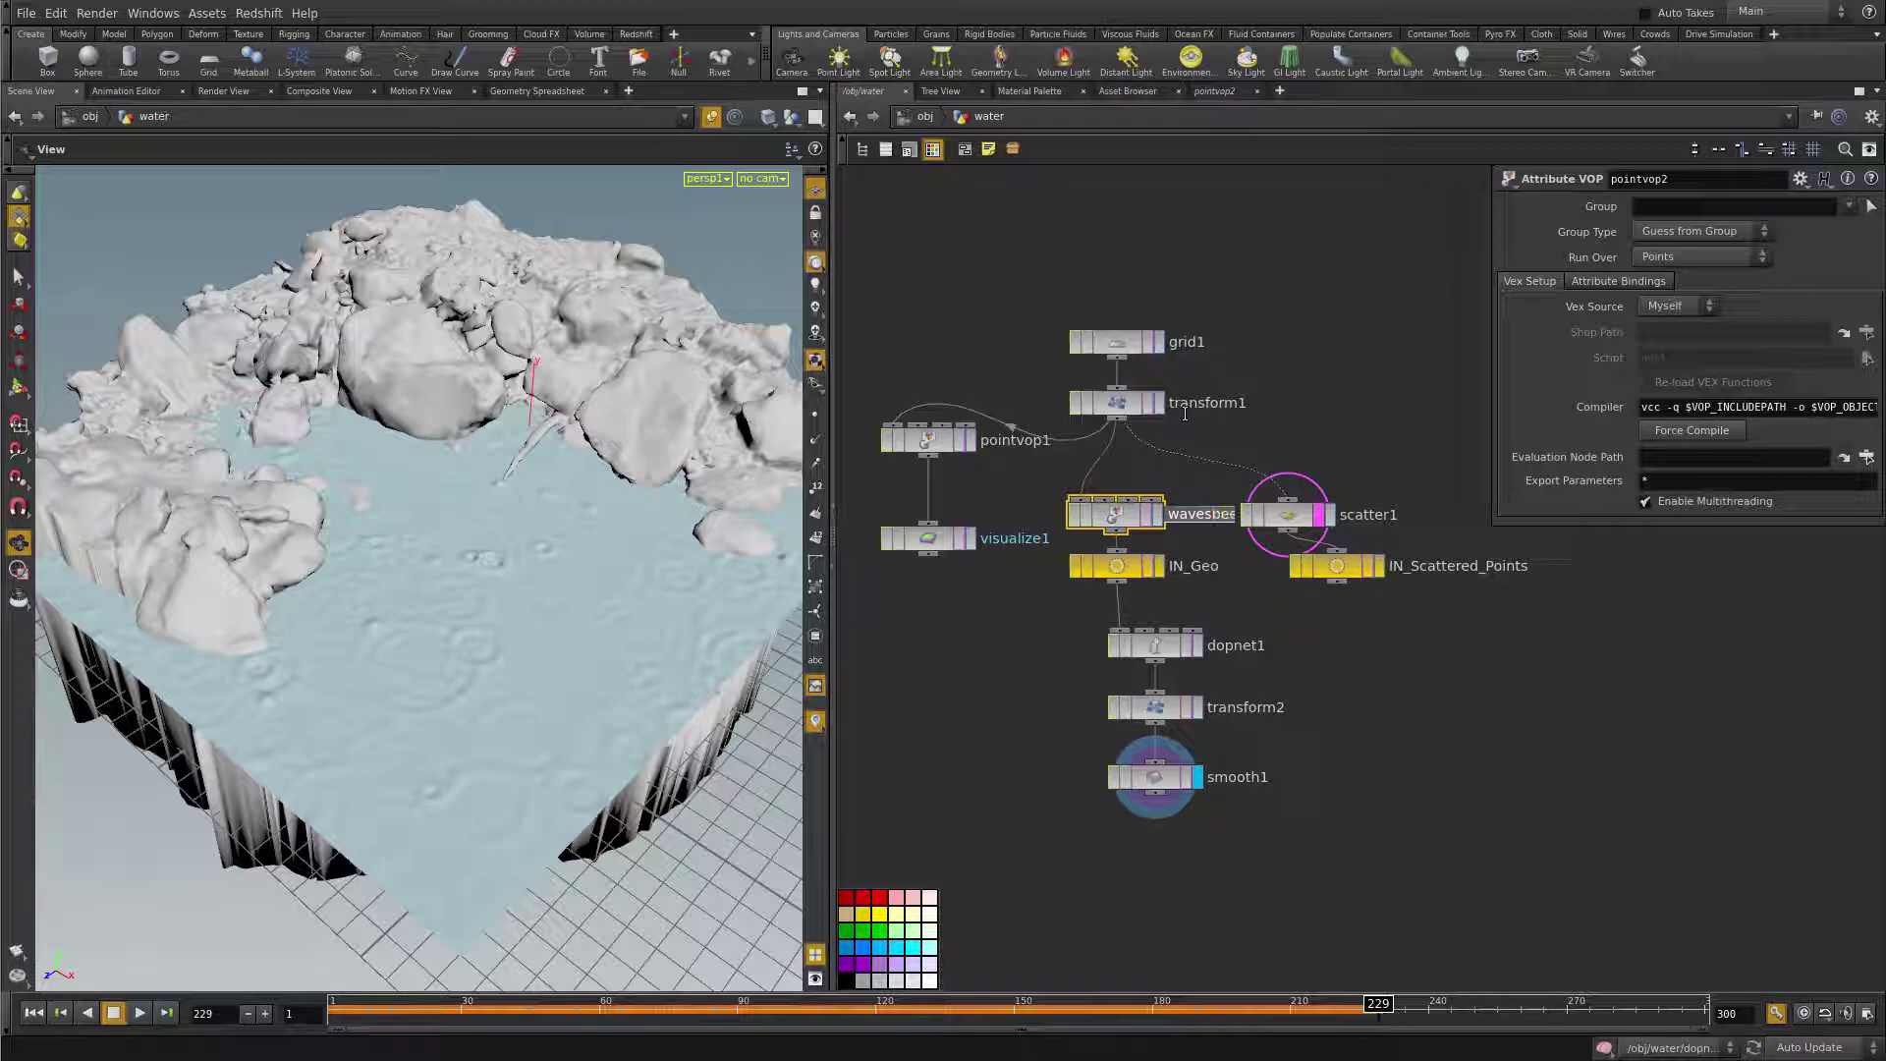
text(d)
key(Return)
- Move scatter1 and IN_Scattered_Points away from the main chain and colour the wavespeed node black
drag(1287, 501, 1380, 471)
drag(1349, 580, 1392, 557)
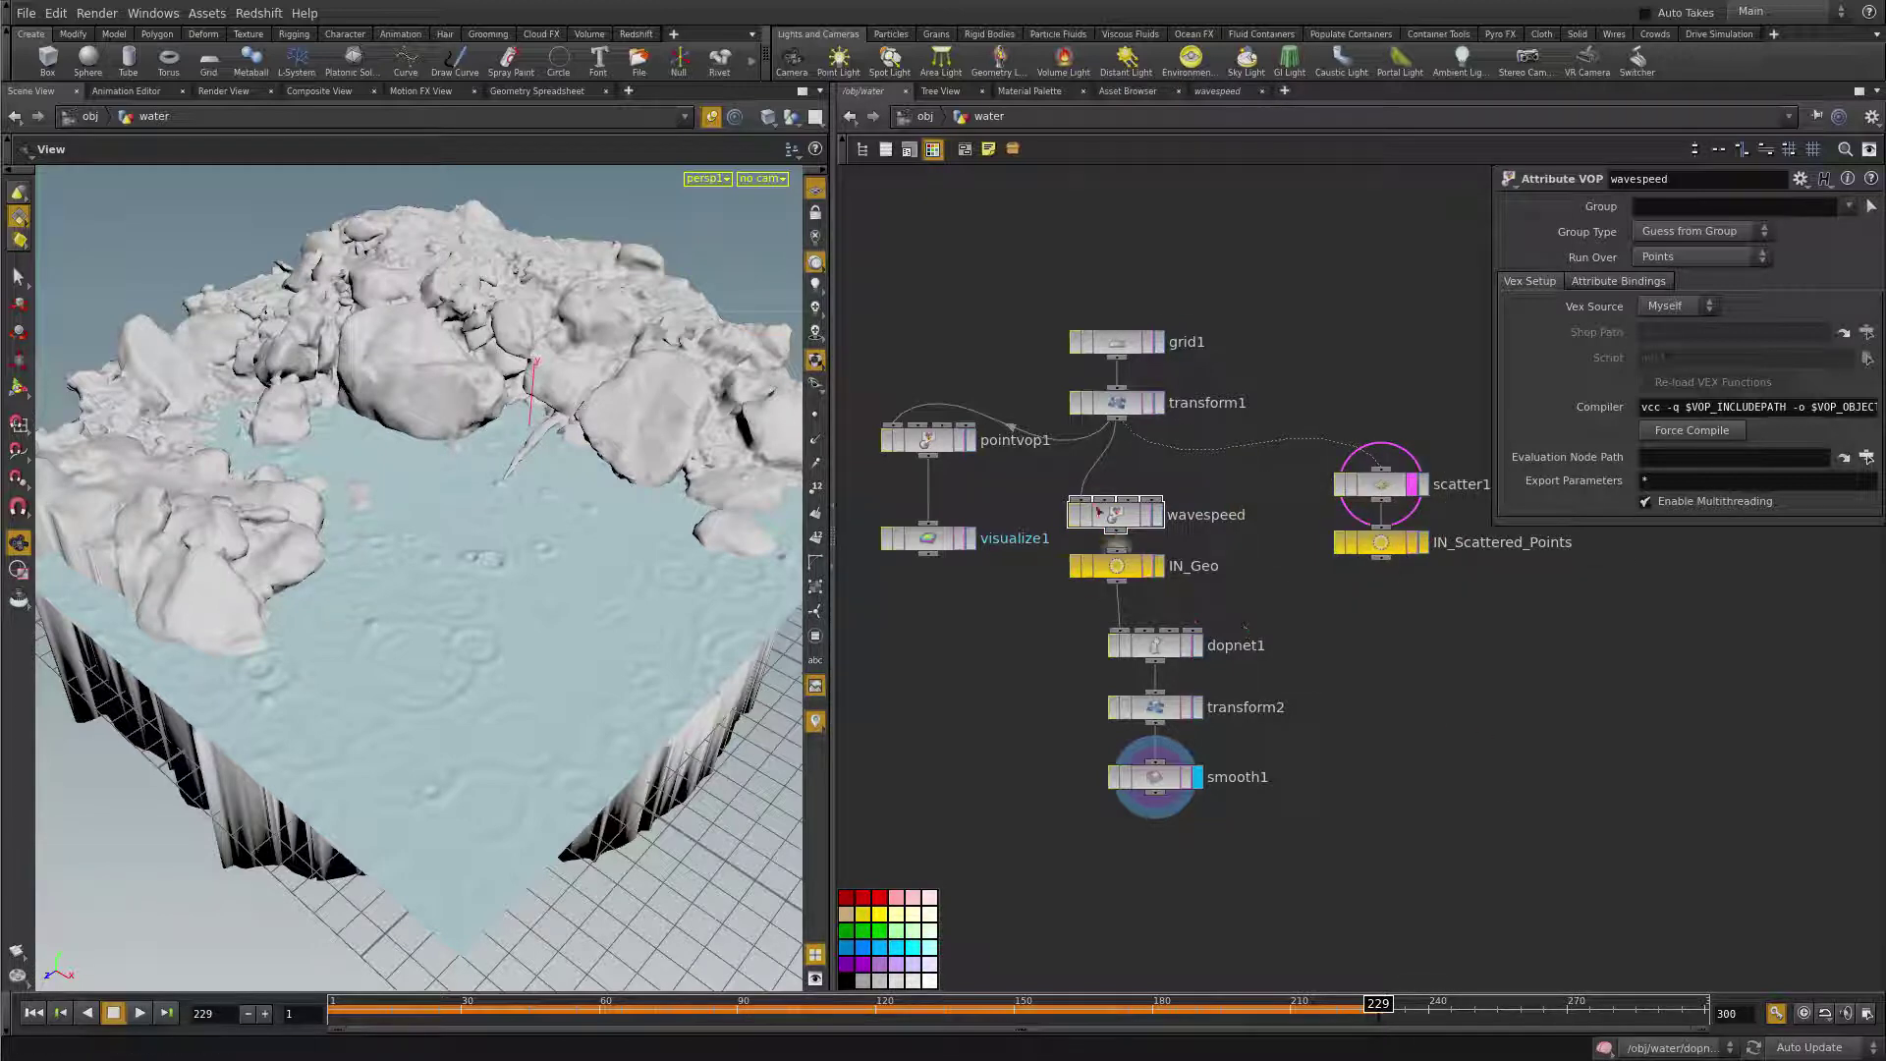
click(1115, 530)
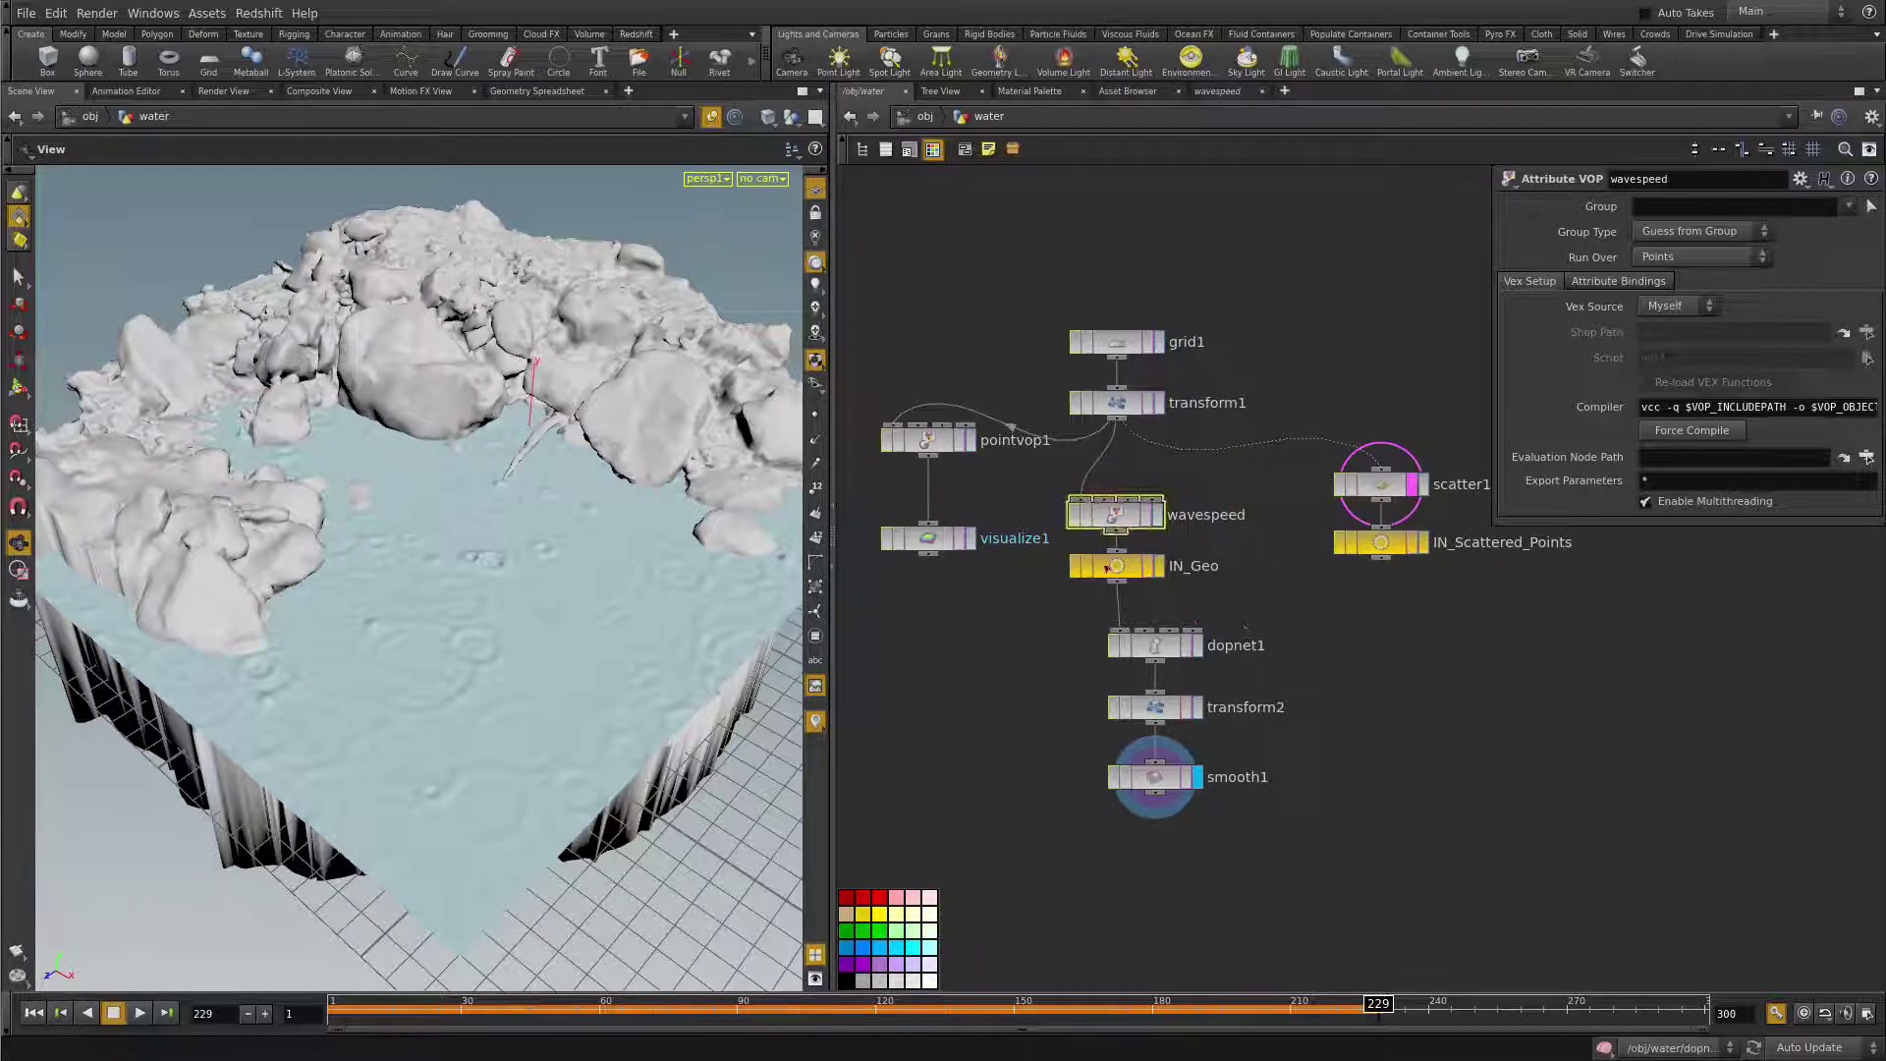
click(845, 981)
click(1022, 719)
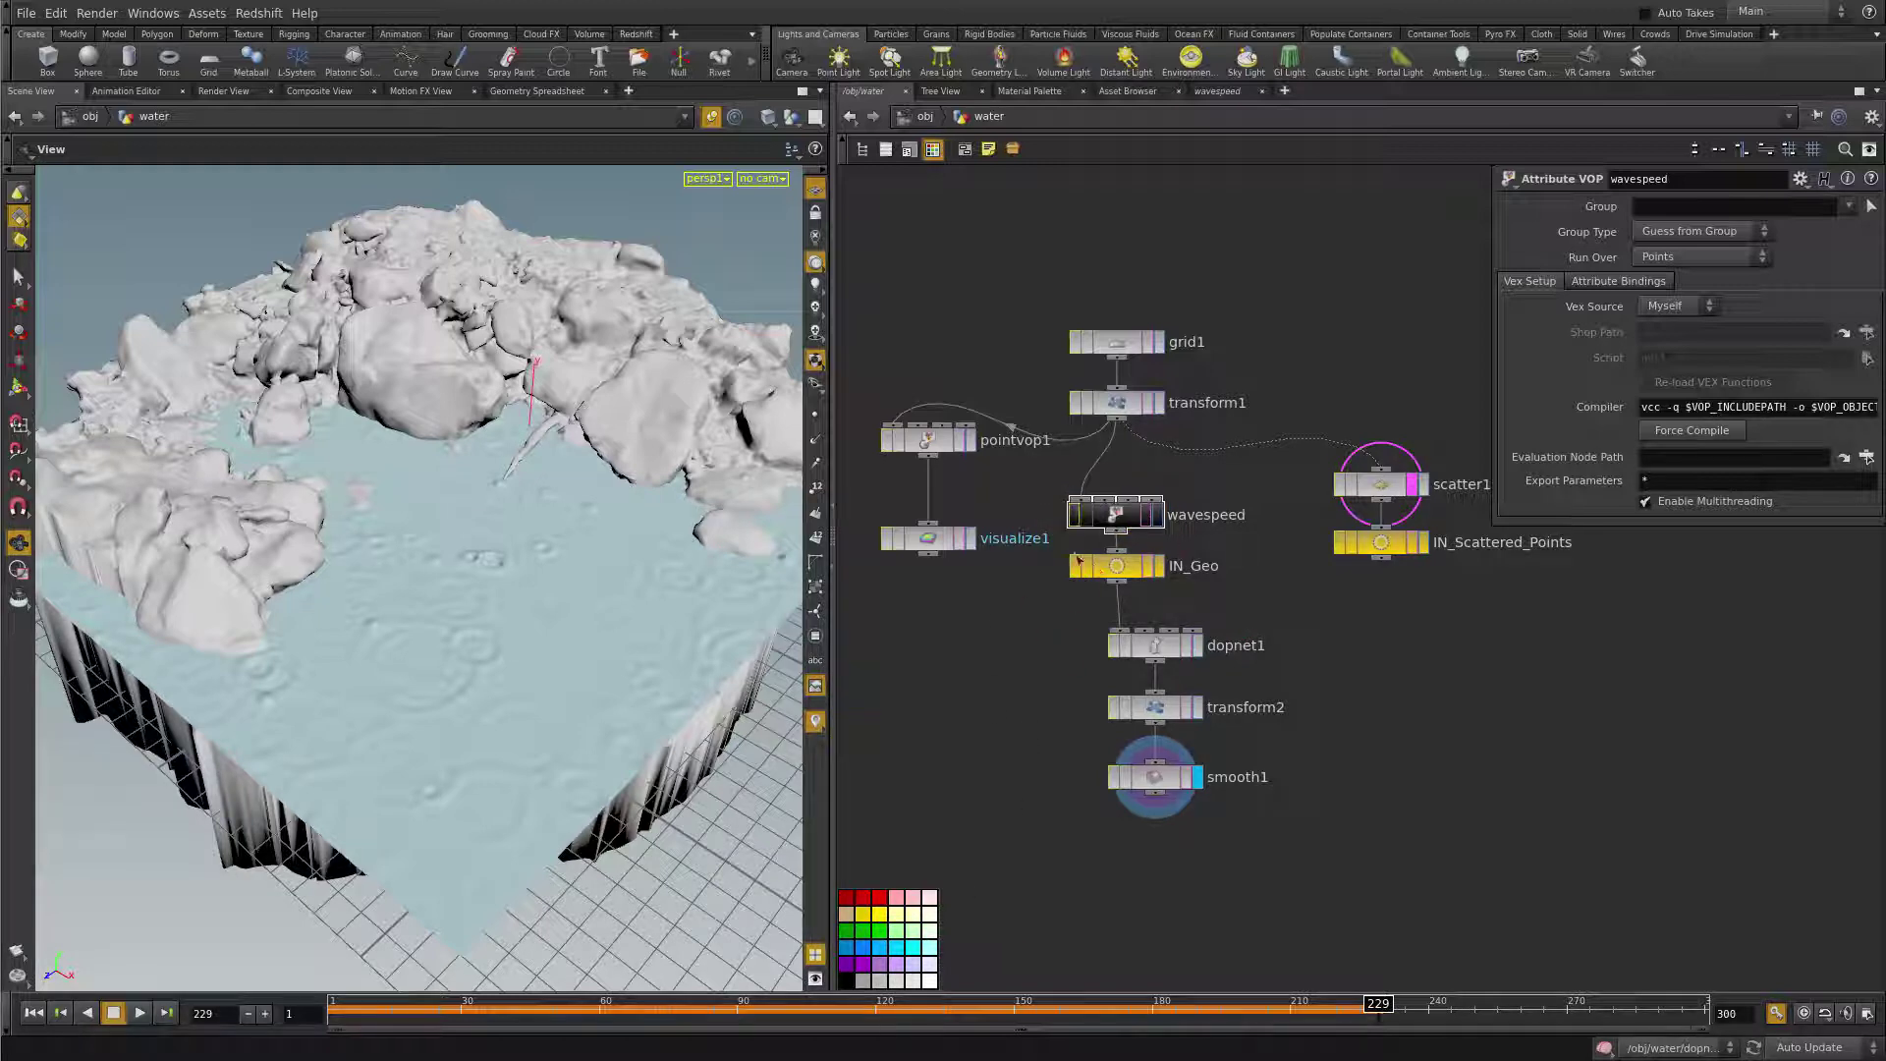
- Delete the unused pointvop1 and visualize1 nodes and move dopnet1, transform2 and smooth1 further below IN_Geo
drag(925, 636, 959, 336)
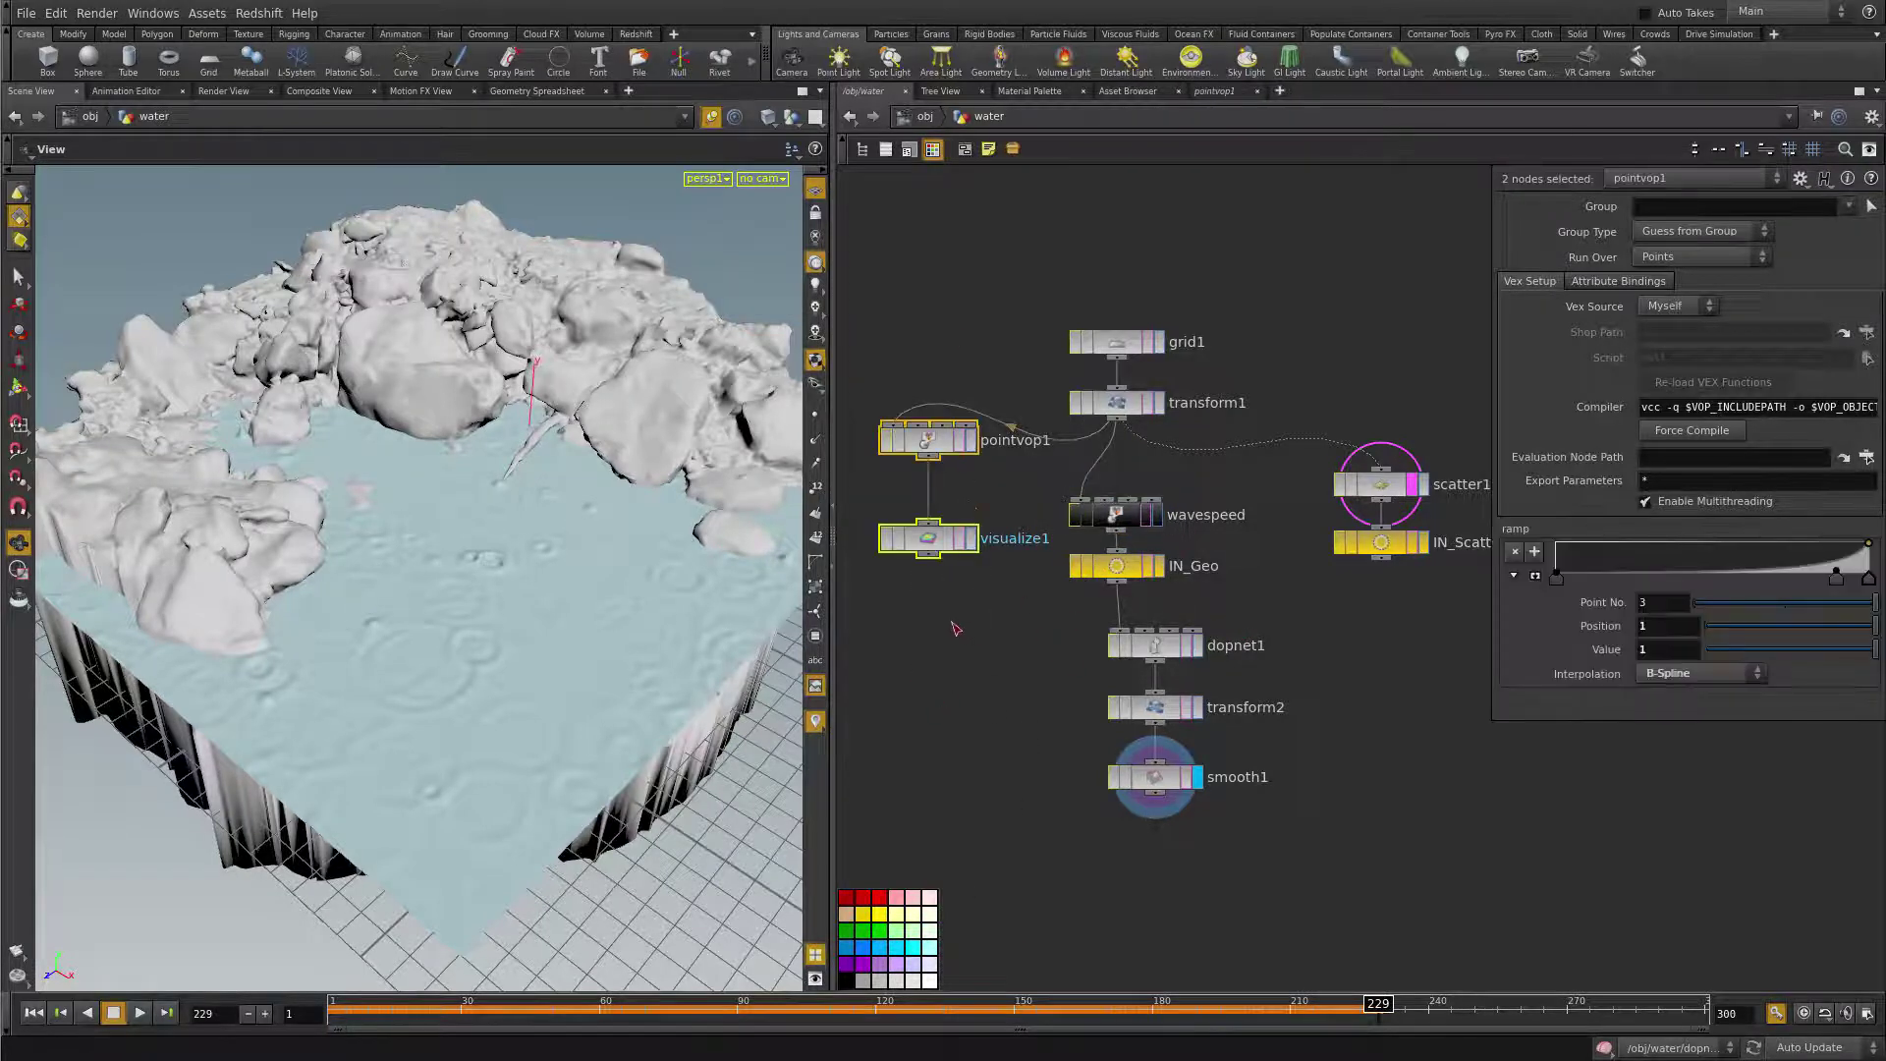
key(Delete)
middle_drag(1317, 707, 1427, 652)
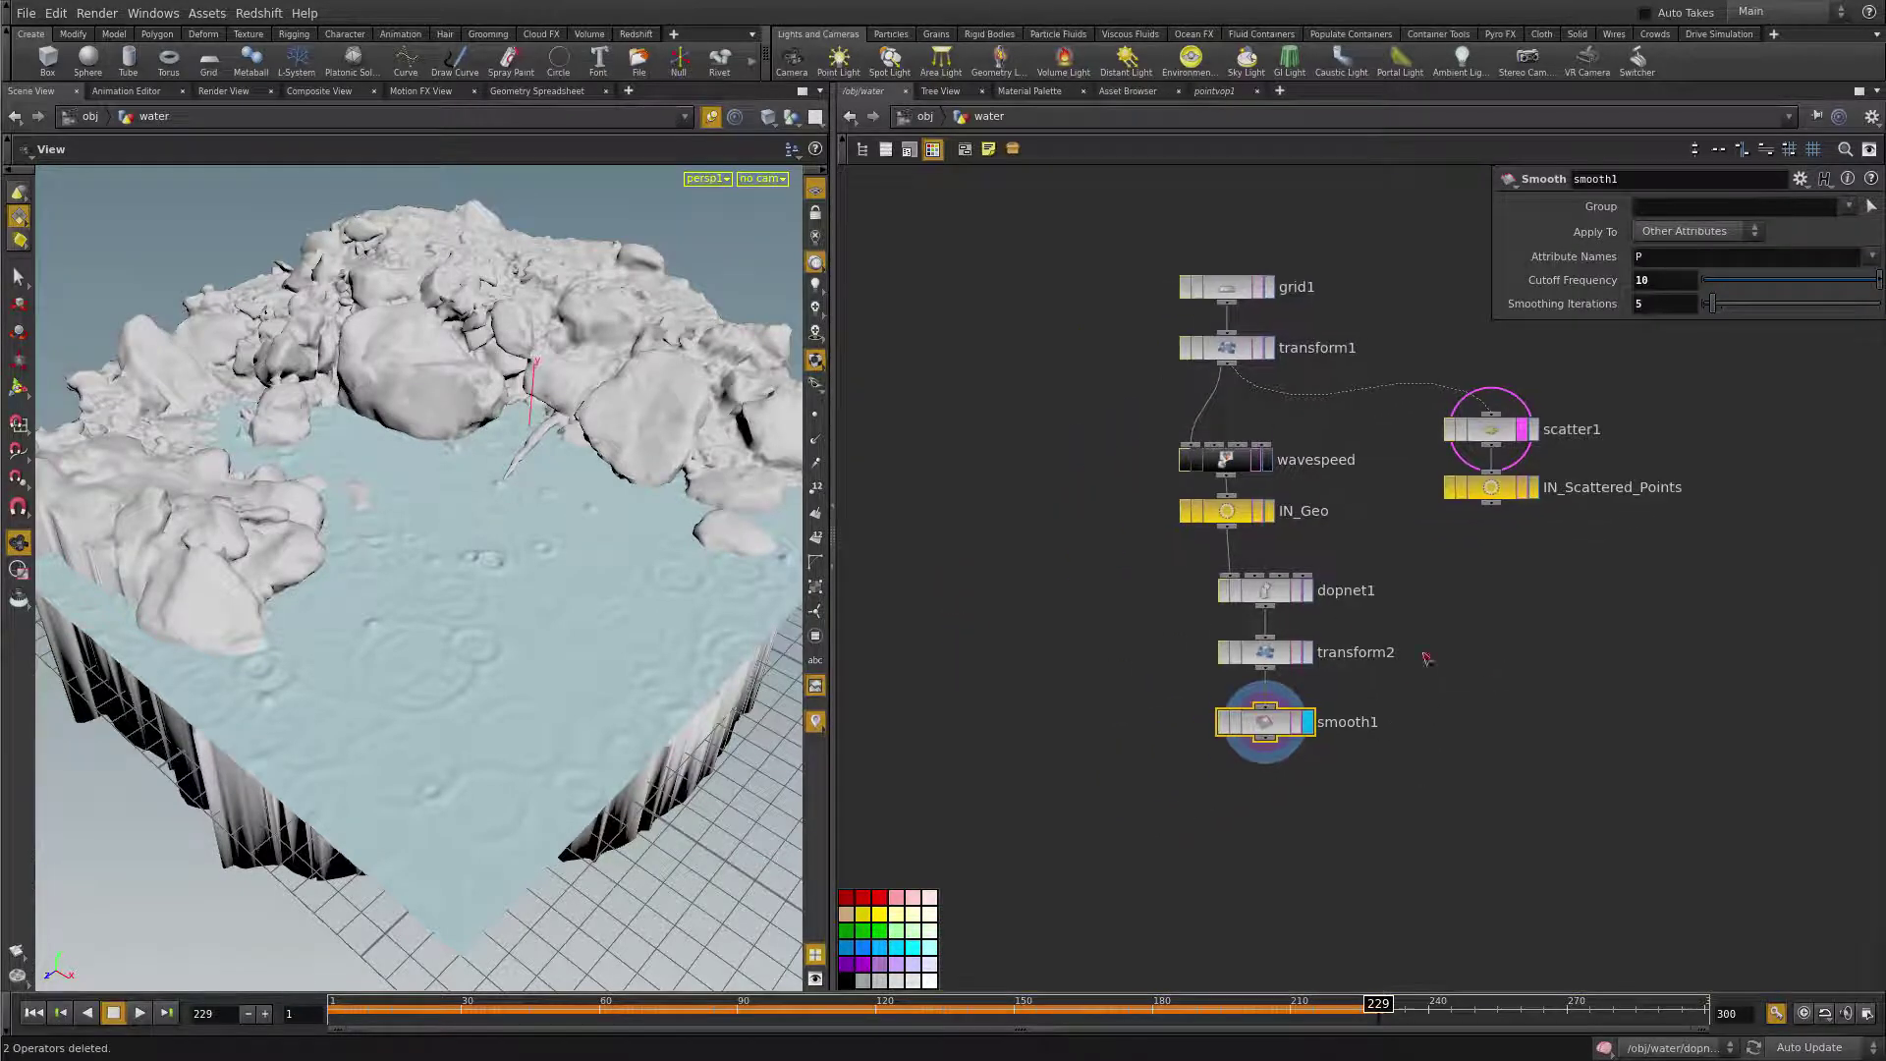
drag(1105, 579, 1391, 758)
drag(1262, 725, 1223, 786)
middle_drag(1223, 786, 1051, 868)
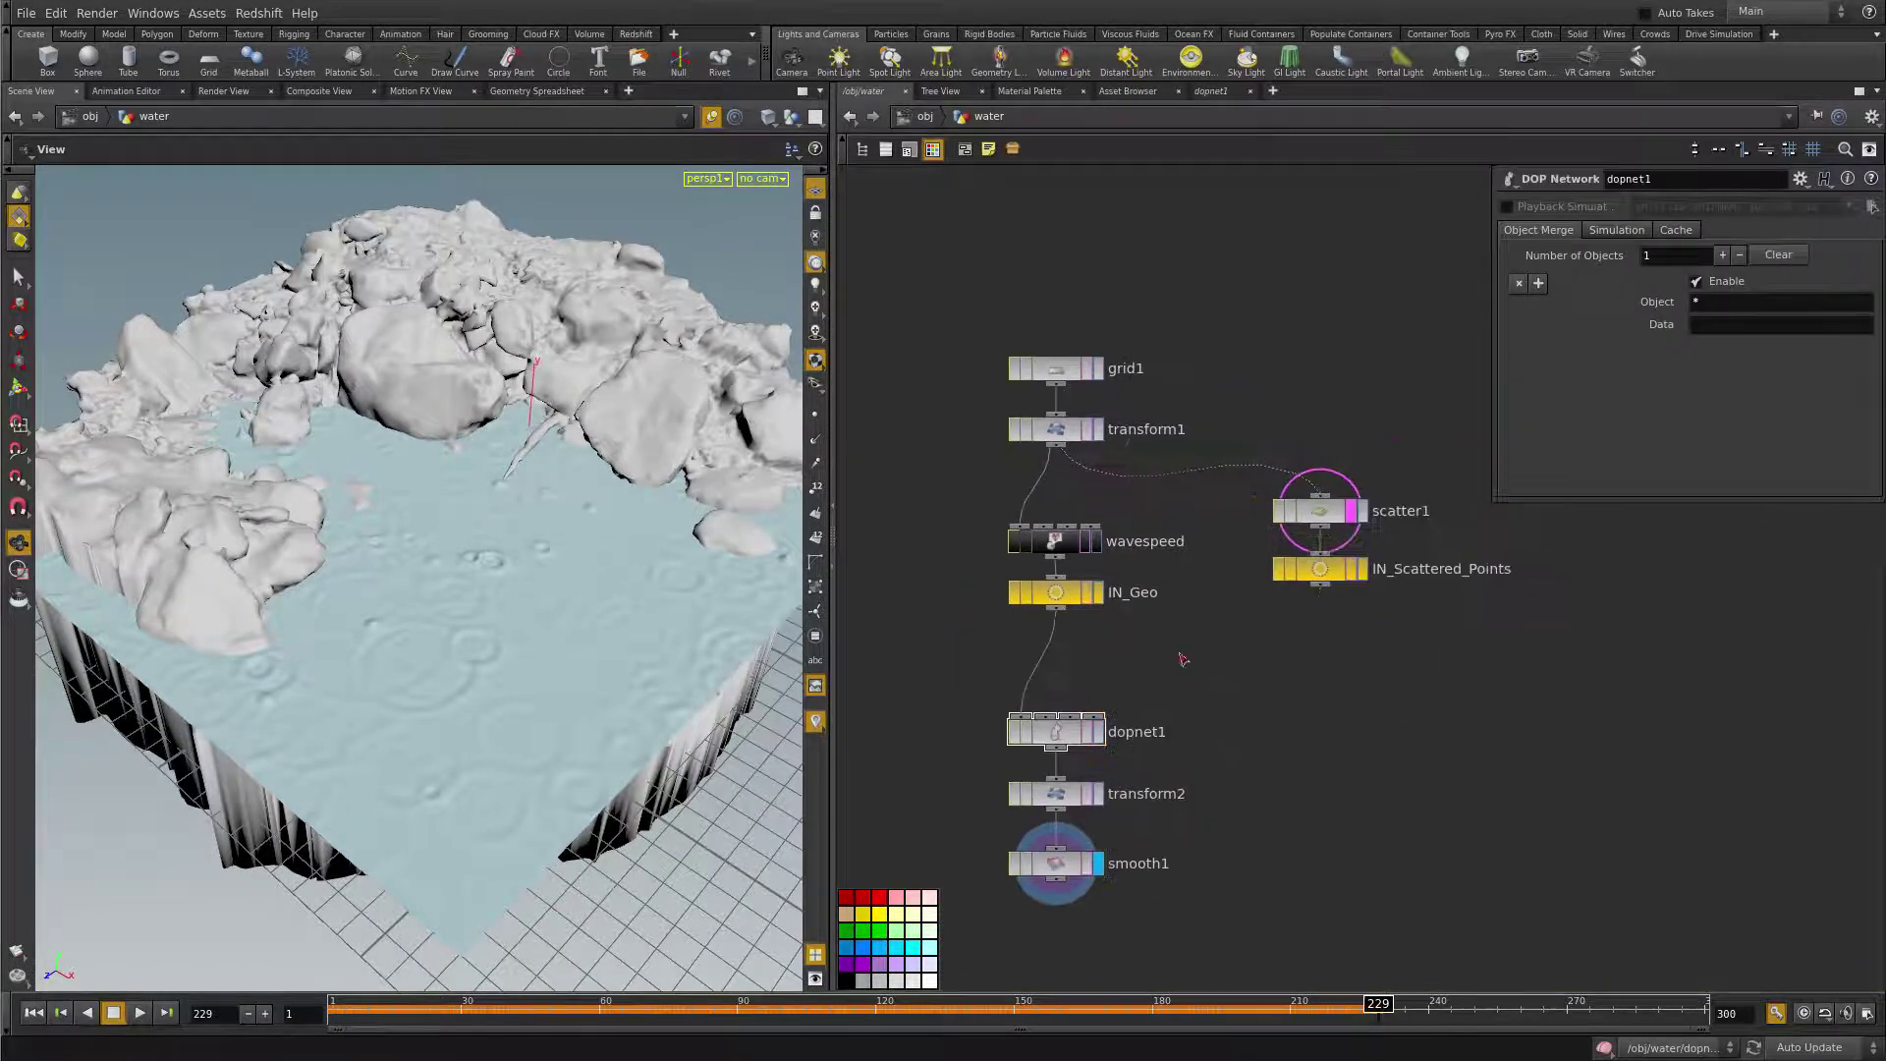
- Inside wavespeed, add an Anti-Aliased Noise node driven by the P output of geometryvopglobal1
click(1049, 556)
double_click(1049, 556)
middle_drag(1246, 687, 905, 770)
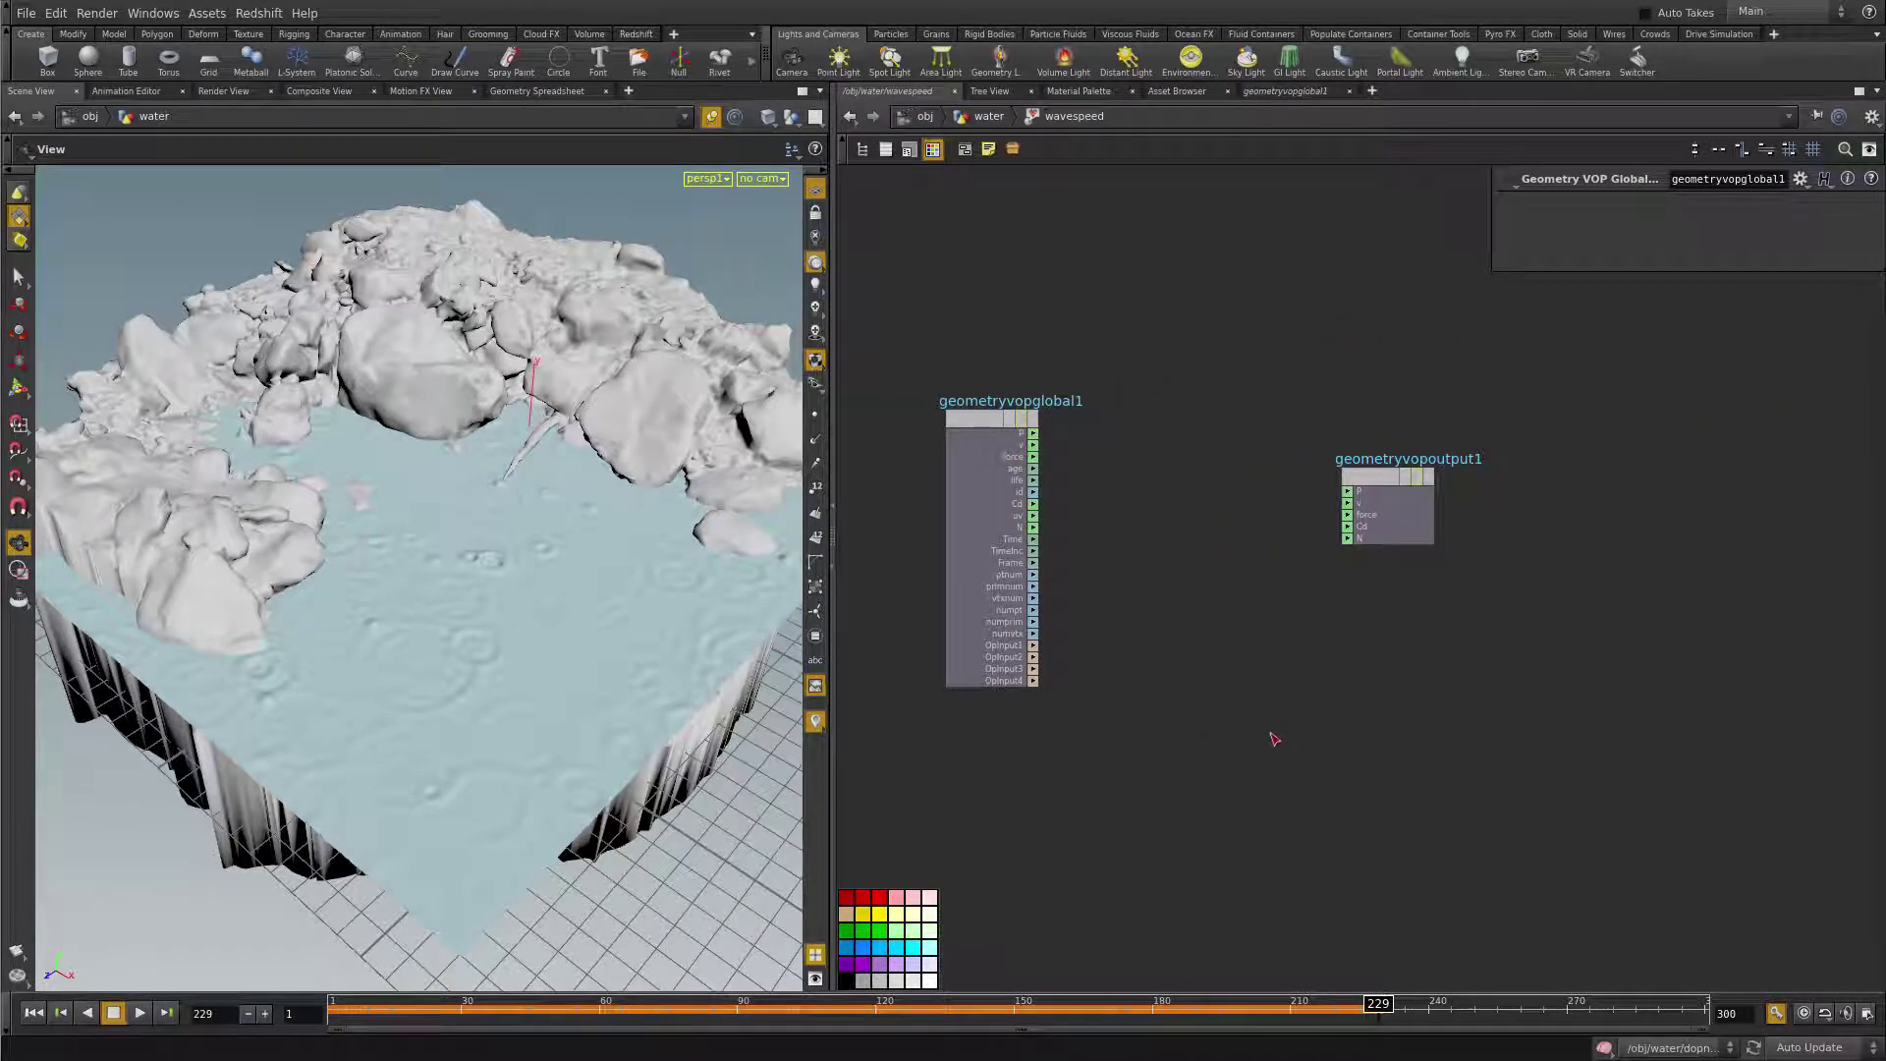
key(Tab)
text(aa)
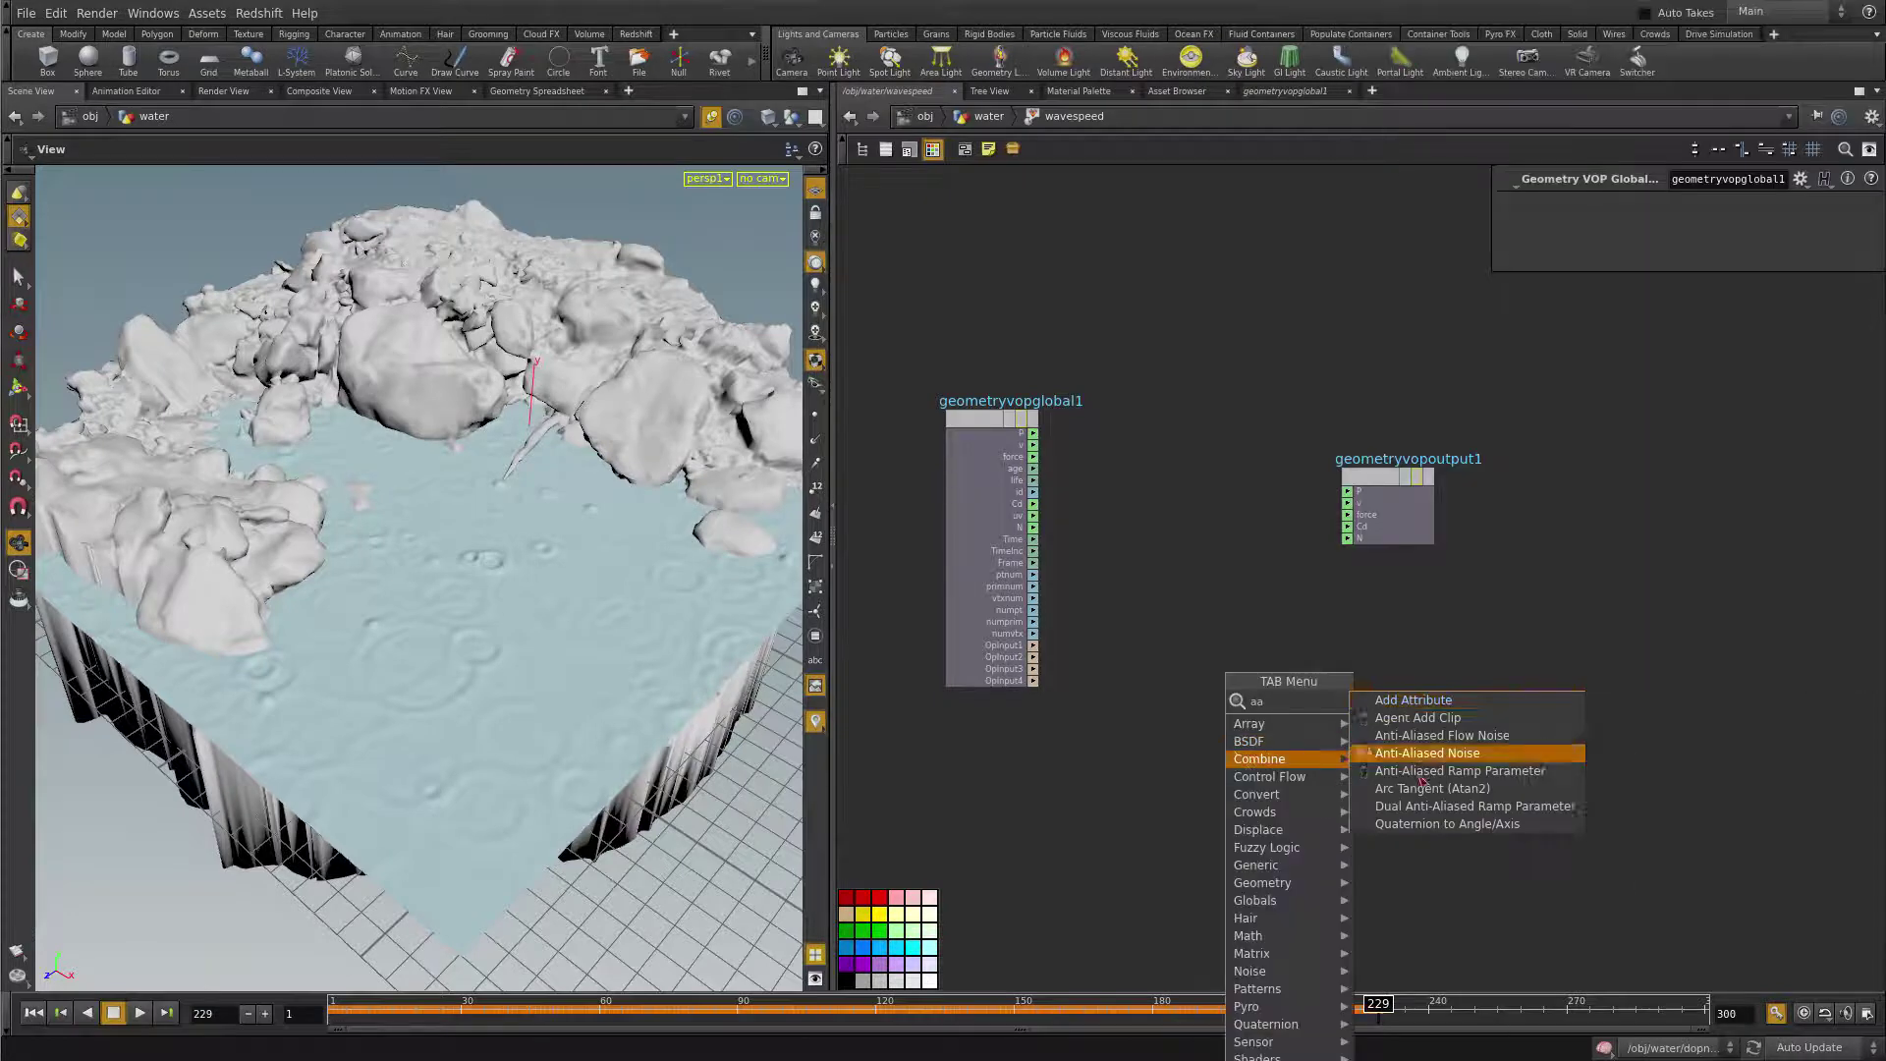
click(1446, 753)
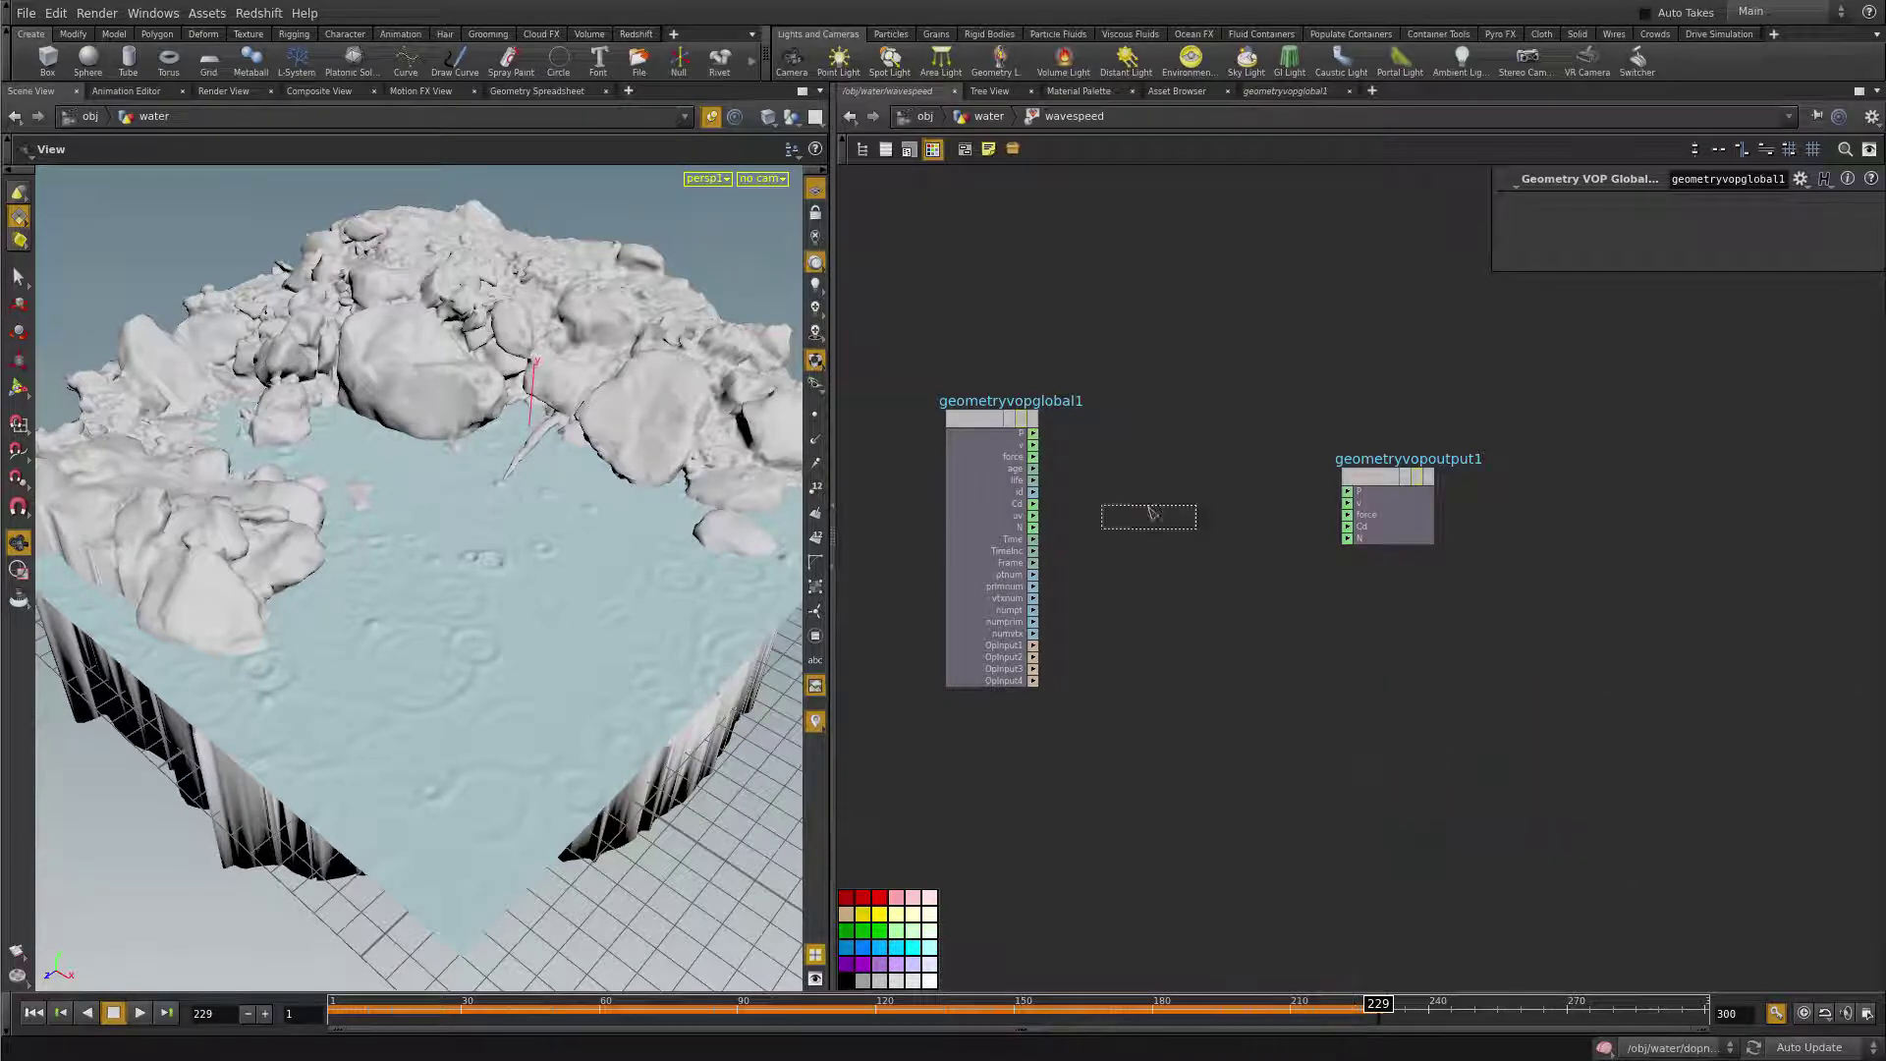
click(1081, 477)
mouse_move(1163, 470)
mouse_down()
mouse_move(1182, 459)
mouse_move(1135, 471)
mouse_move(1164, 453)
mouse_up()
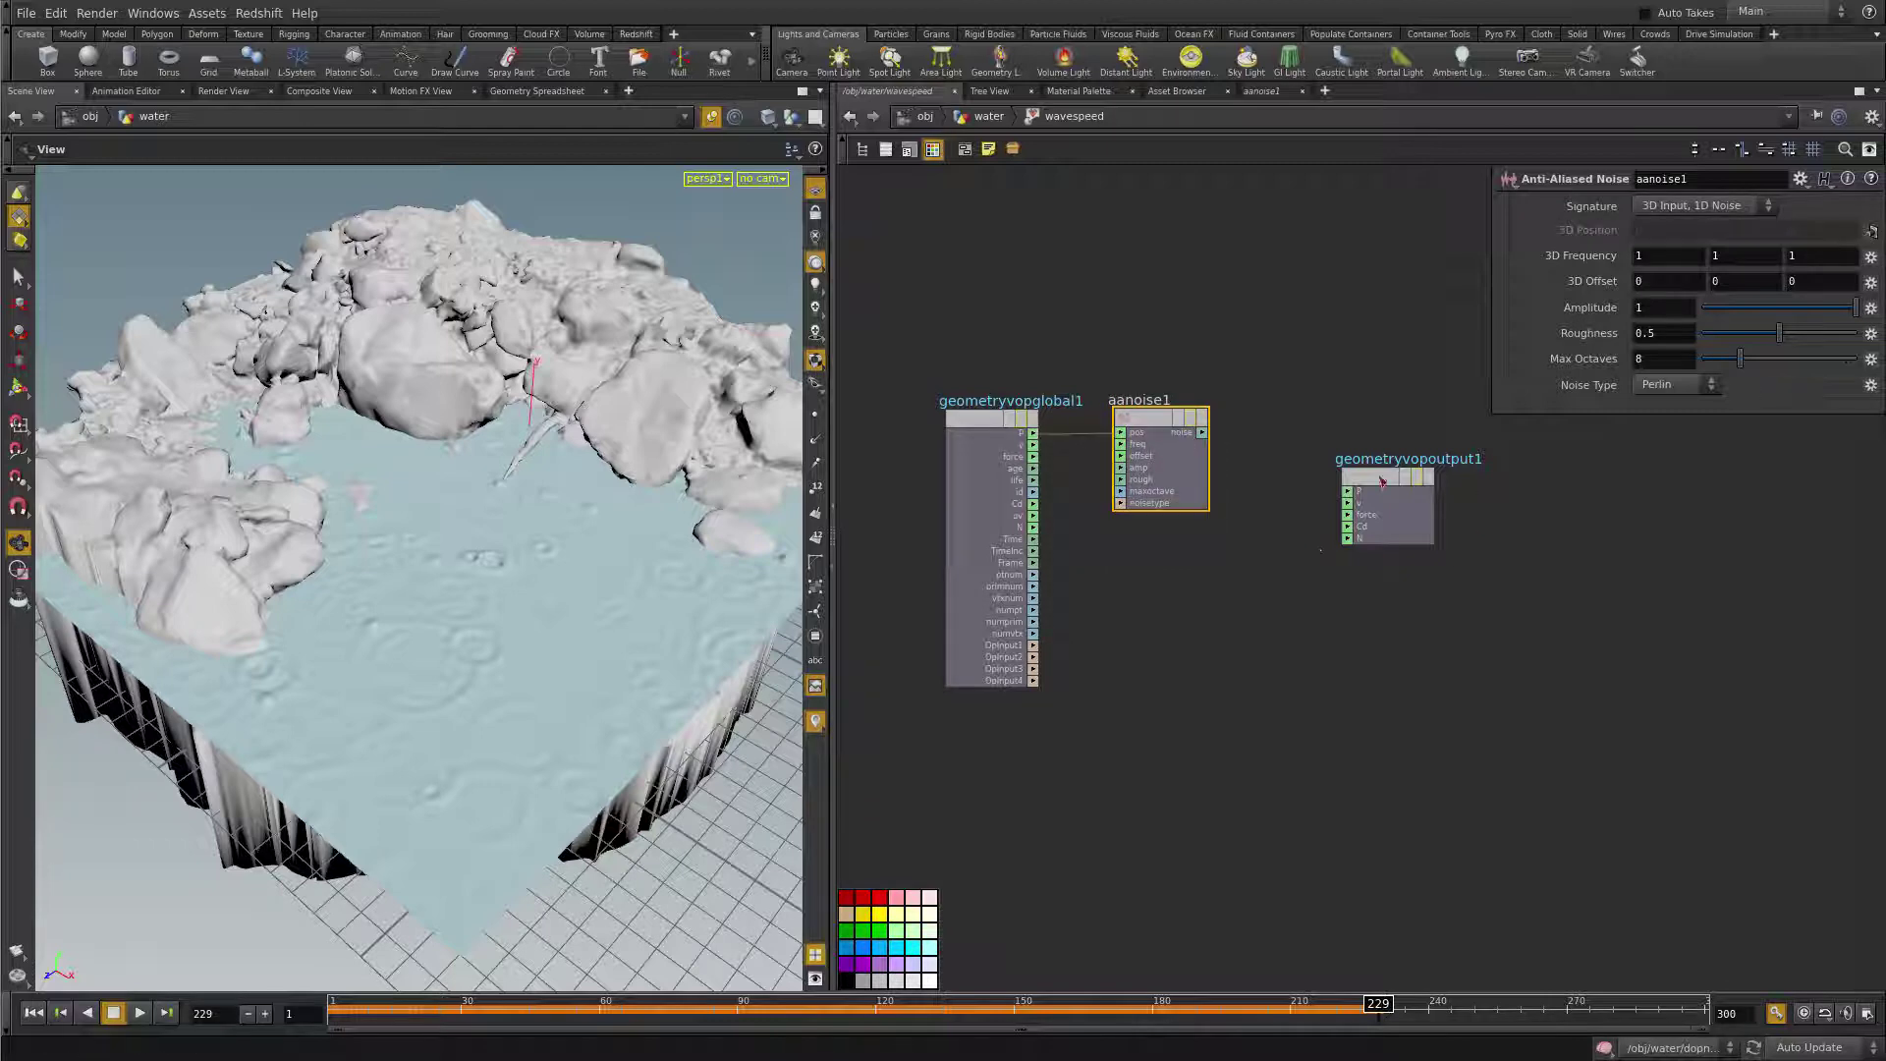
- Tidy the node layout, add a Fit Range node and feed the noise output of aanoise1 into its val input
key(l)
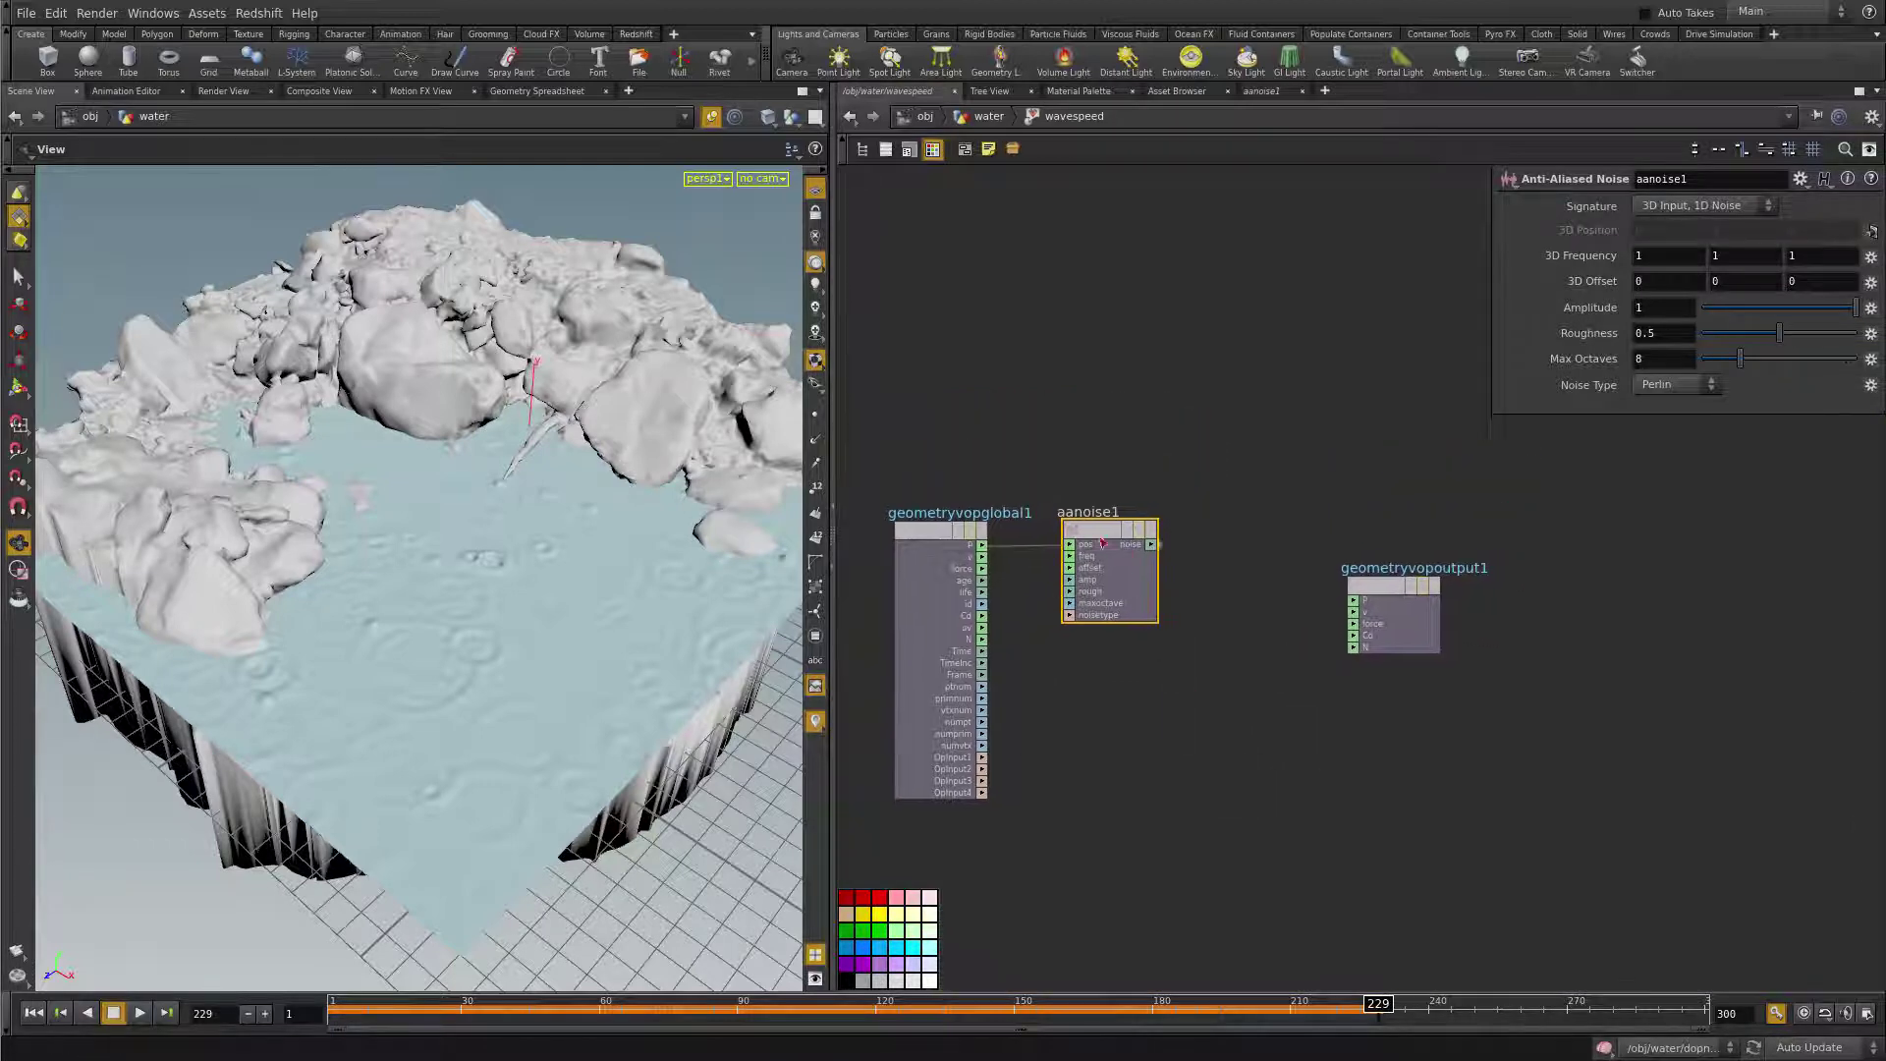
key(l)
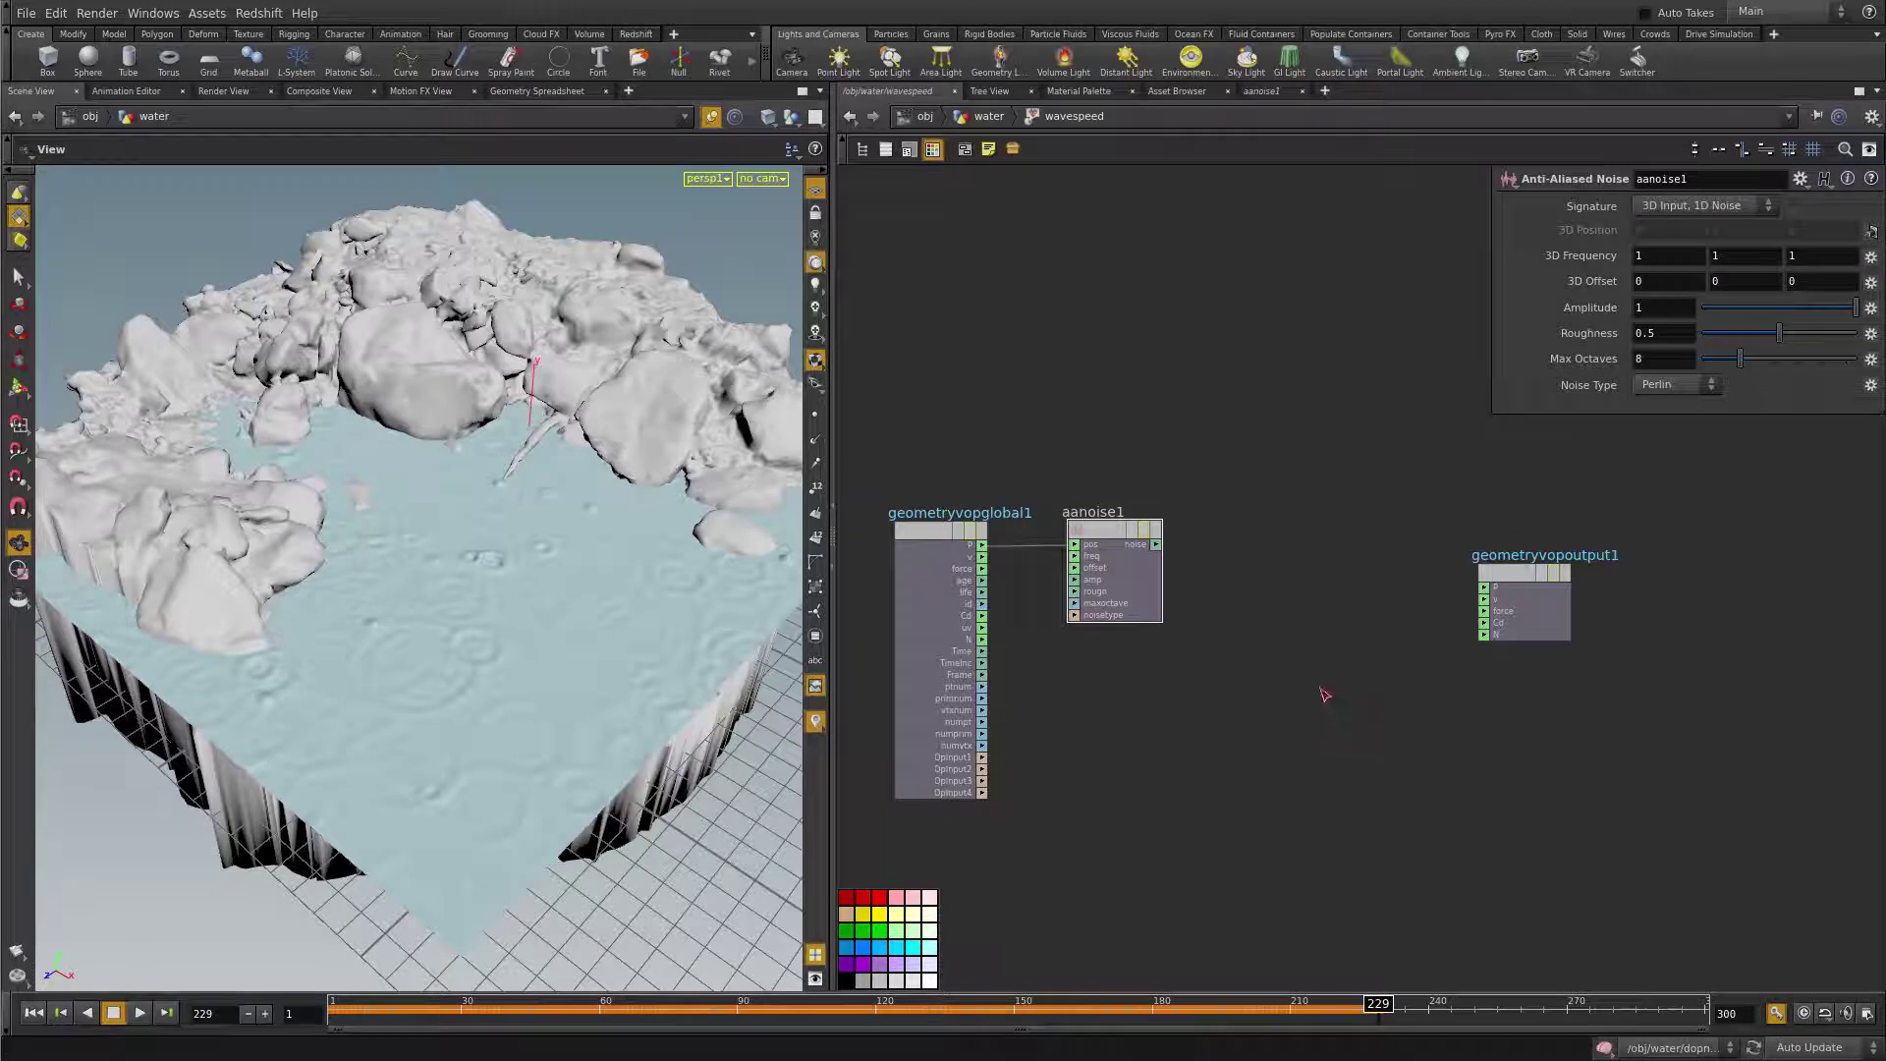
key(Tab)
text(fit)
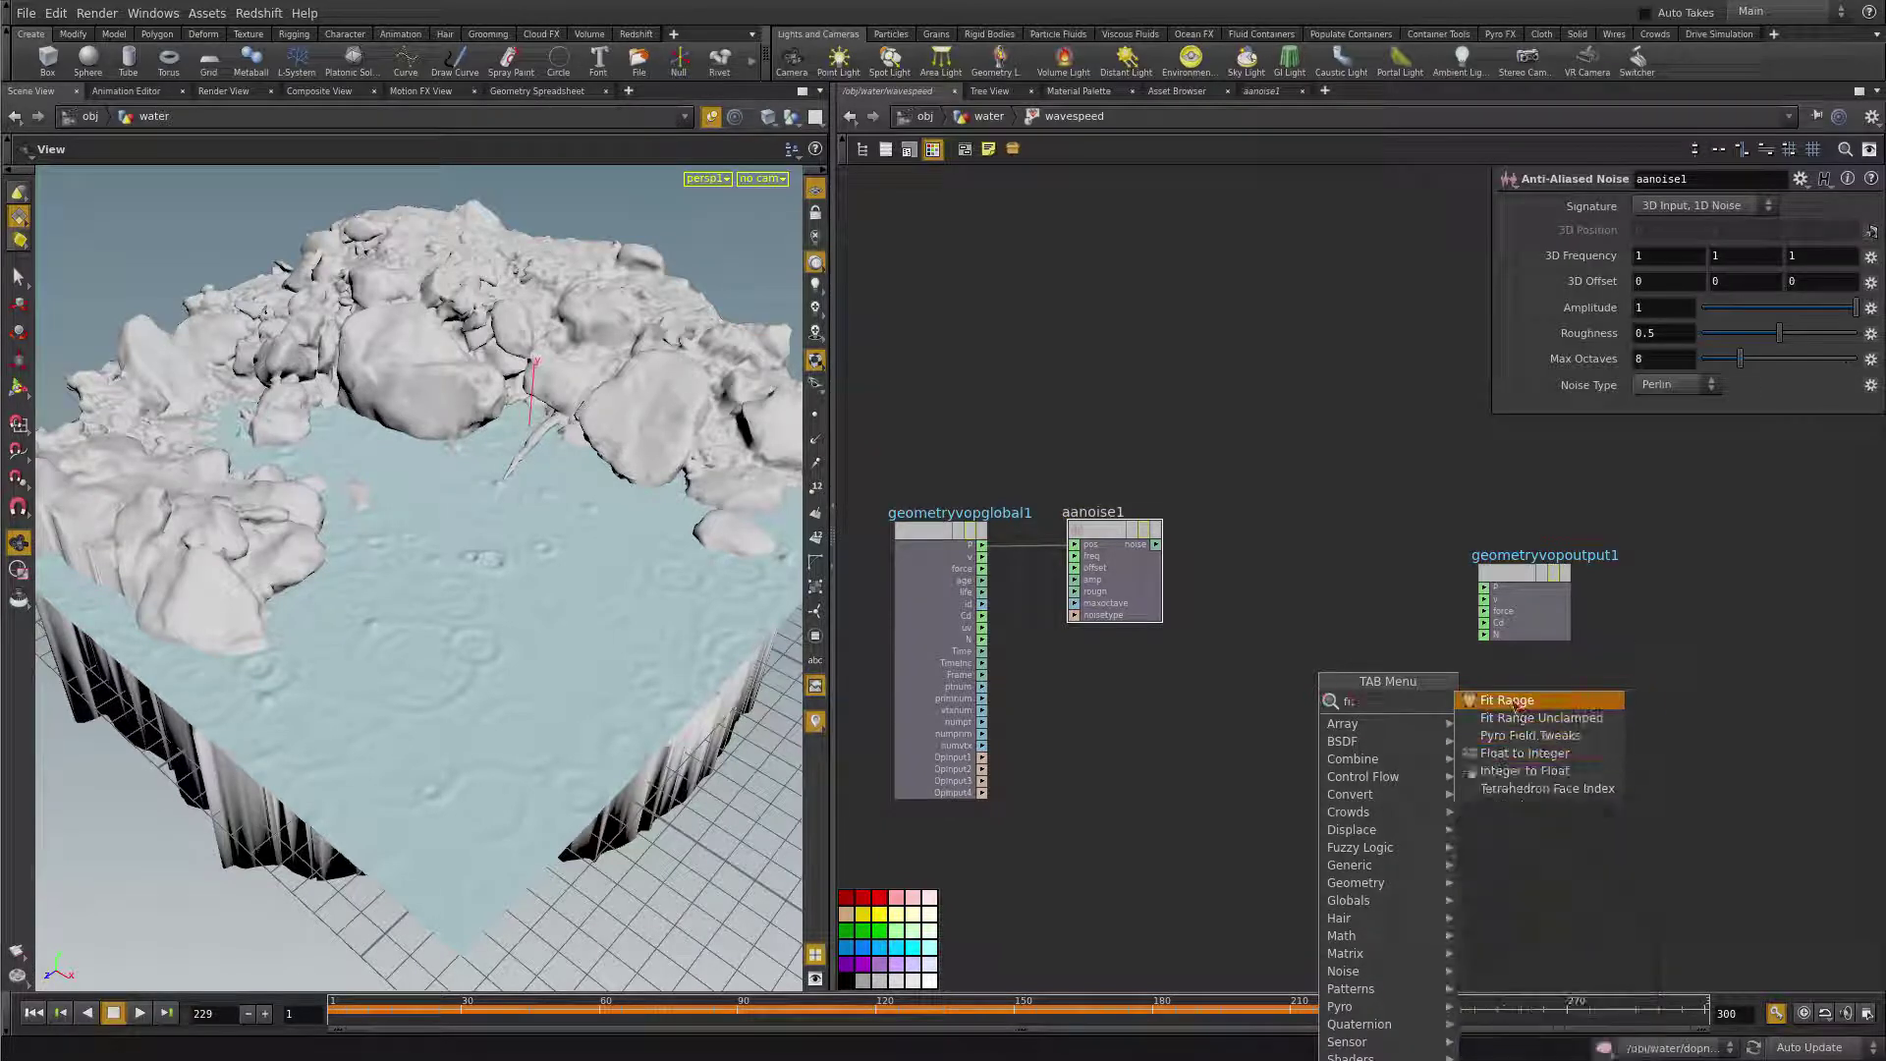
click(1494, 698)
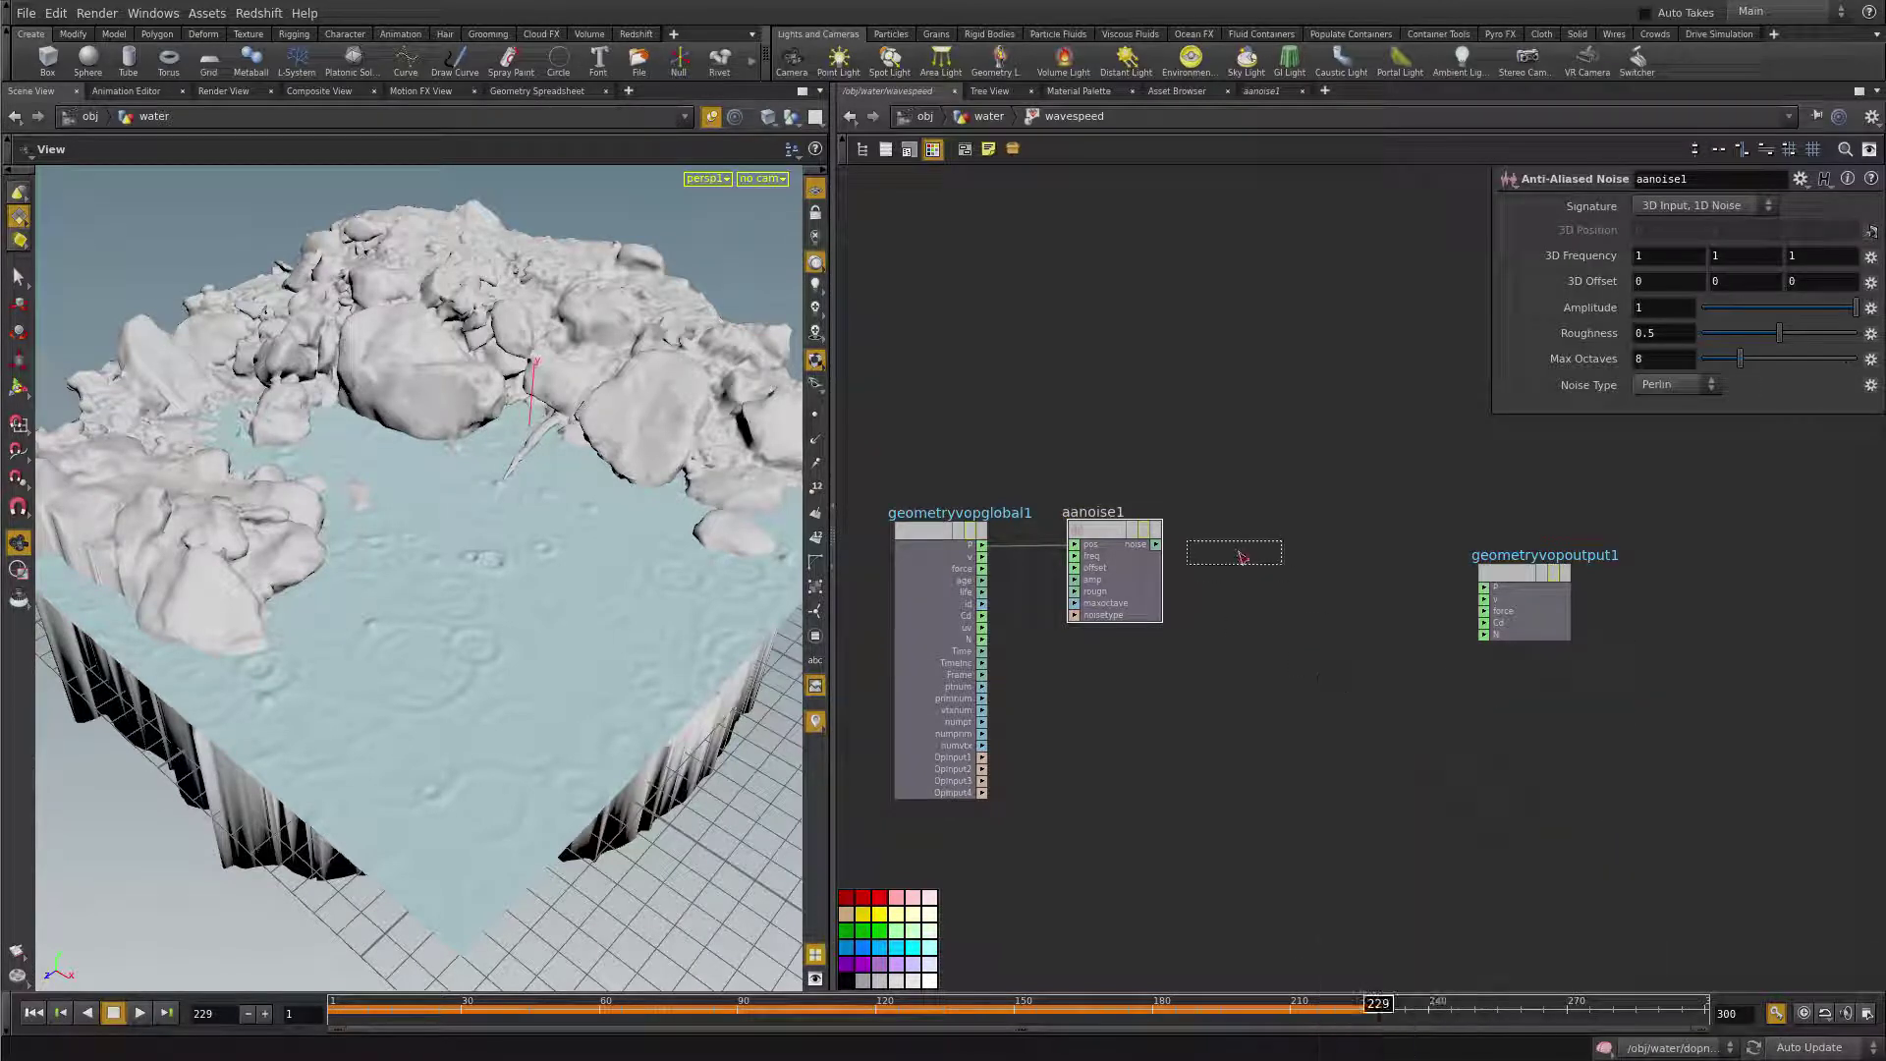
click(1277, 540)
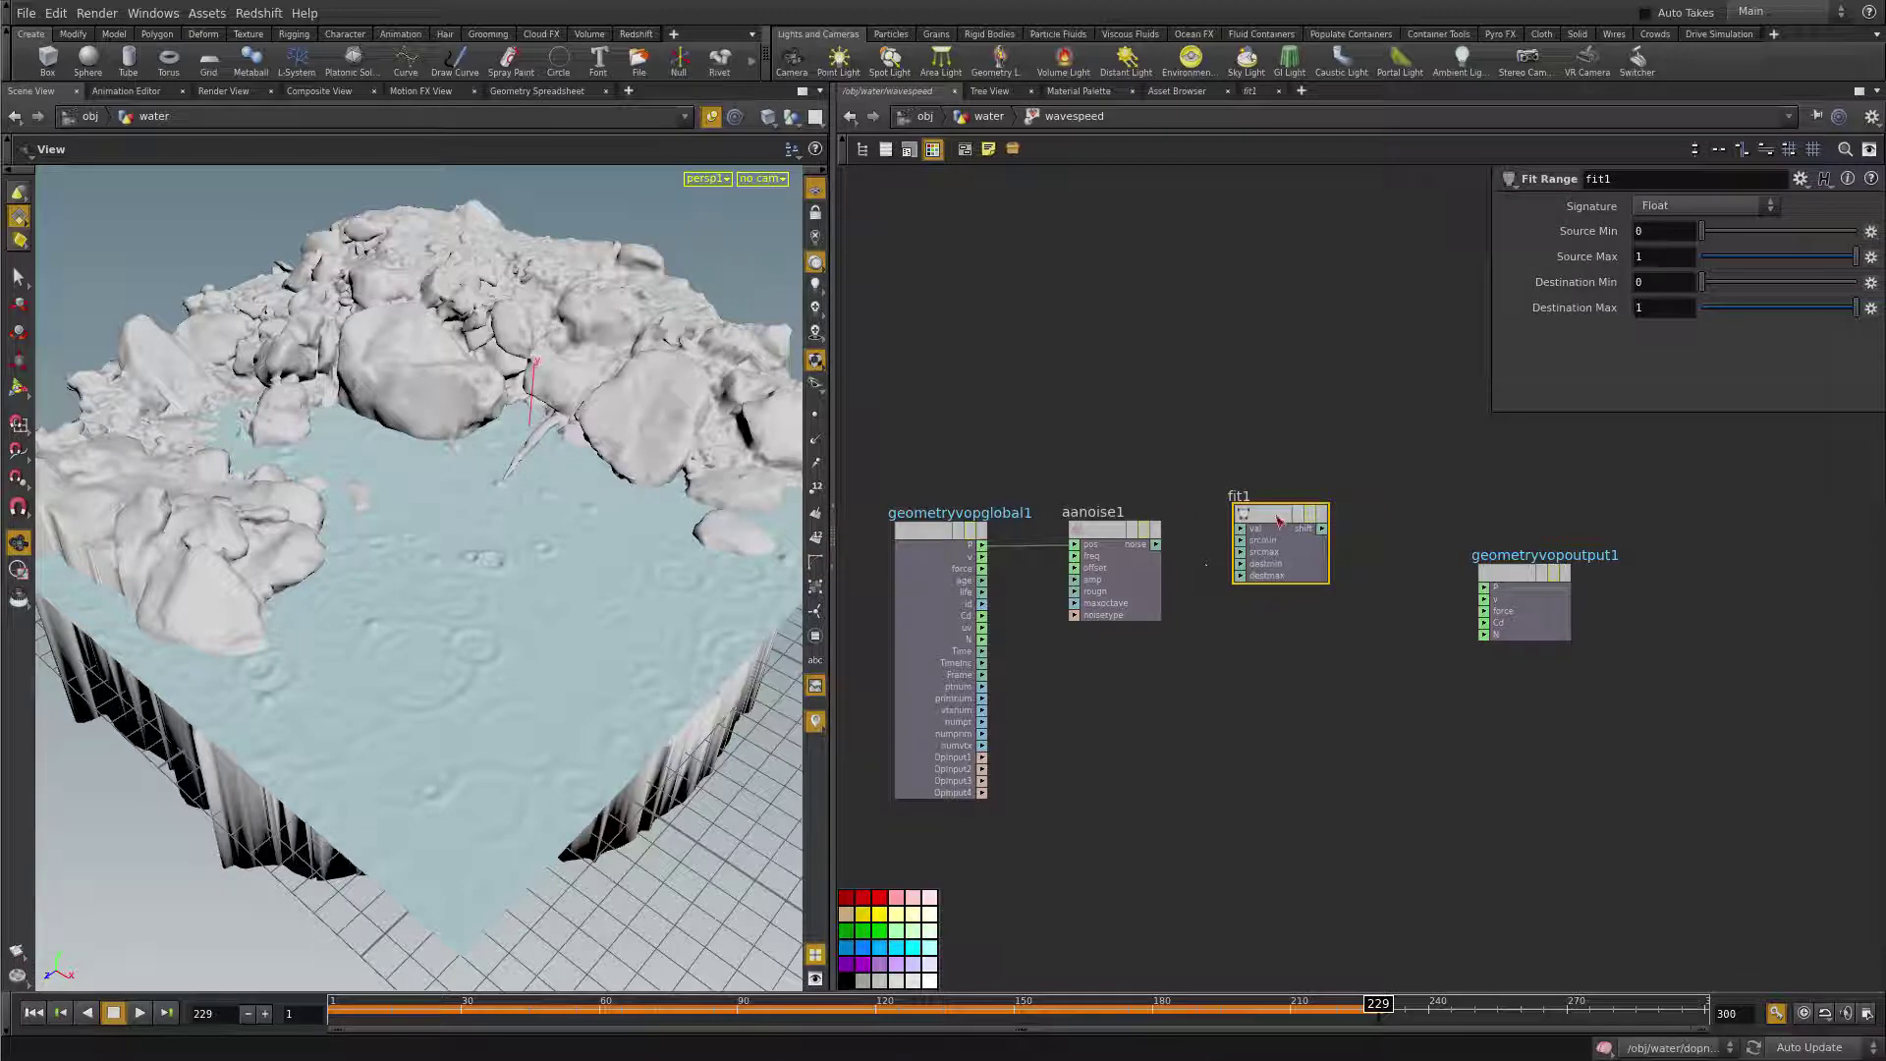
mouse_move(1278, 521)
mouse_down()
mouse_move(1278, 548)
mouse_move(1278, 533)
mouse_up()
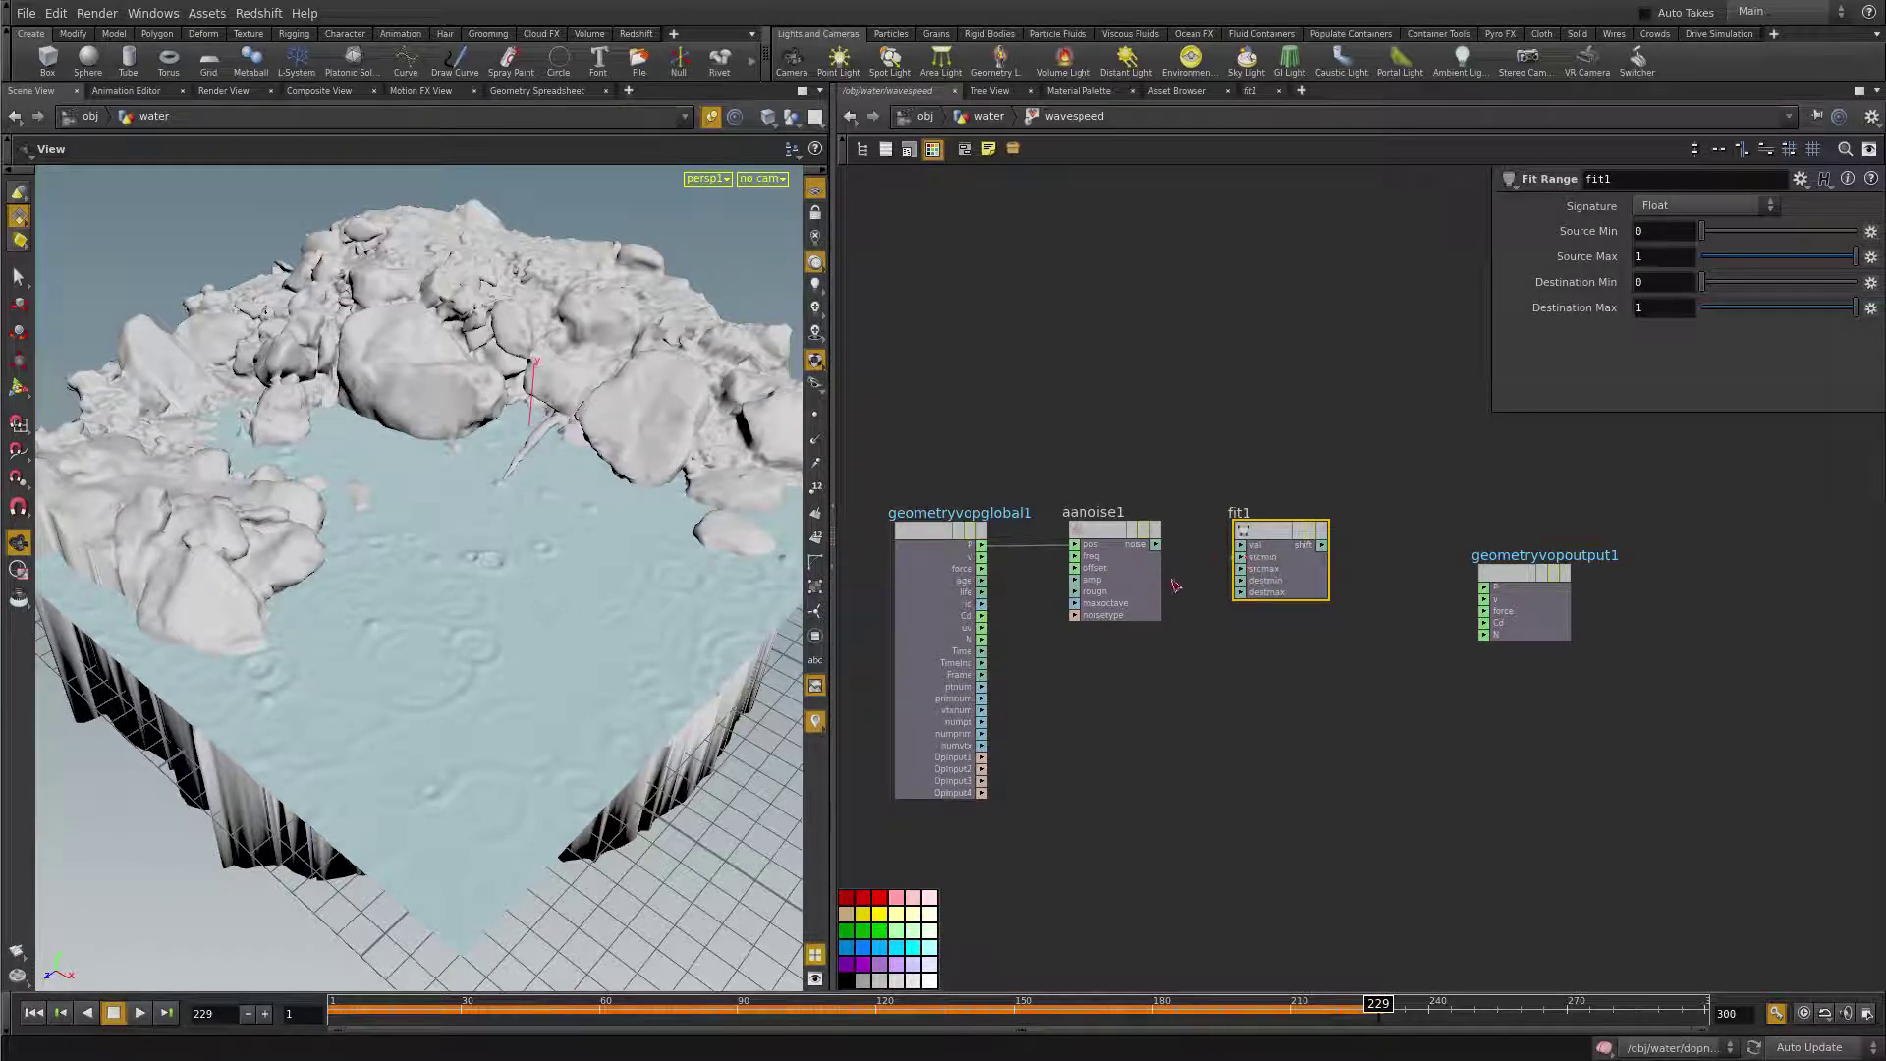
drag(1156, 546, 1240, 545)
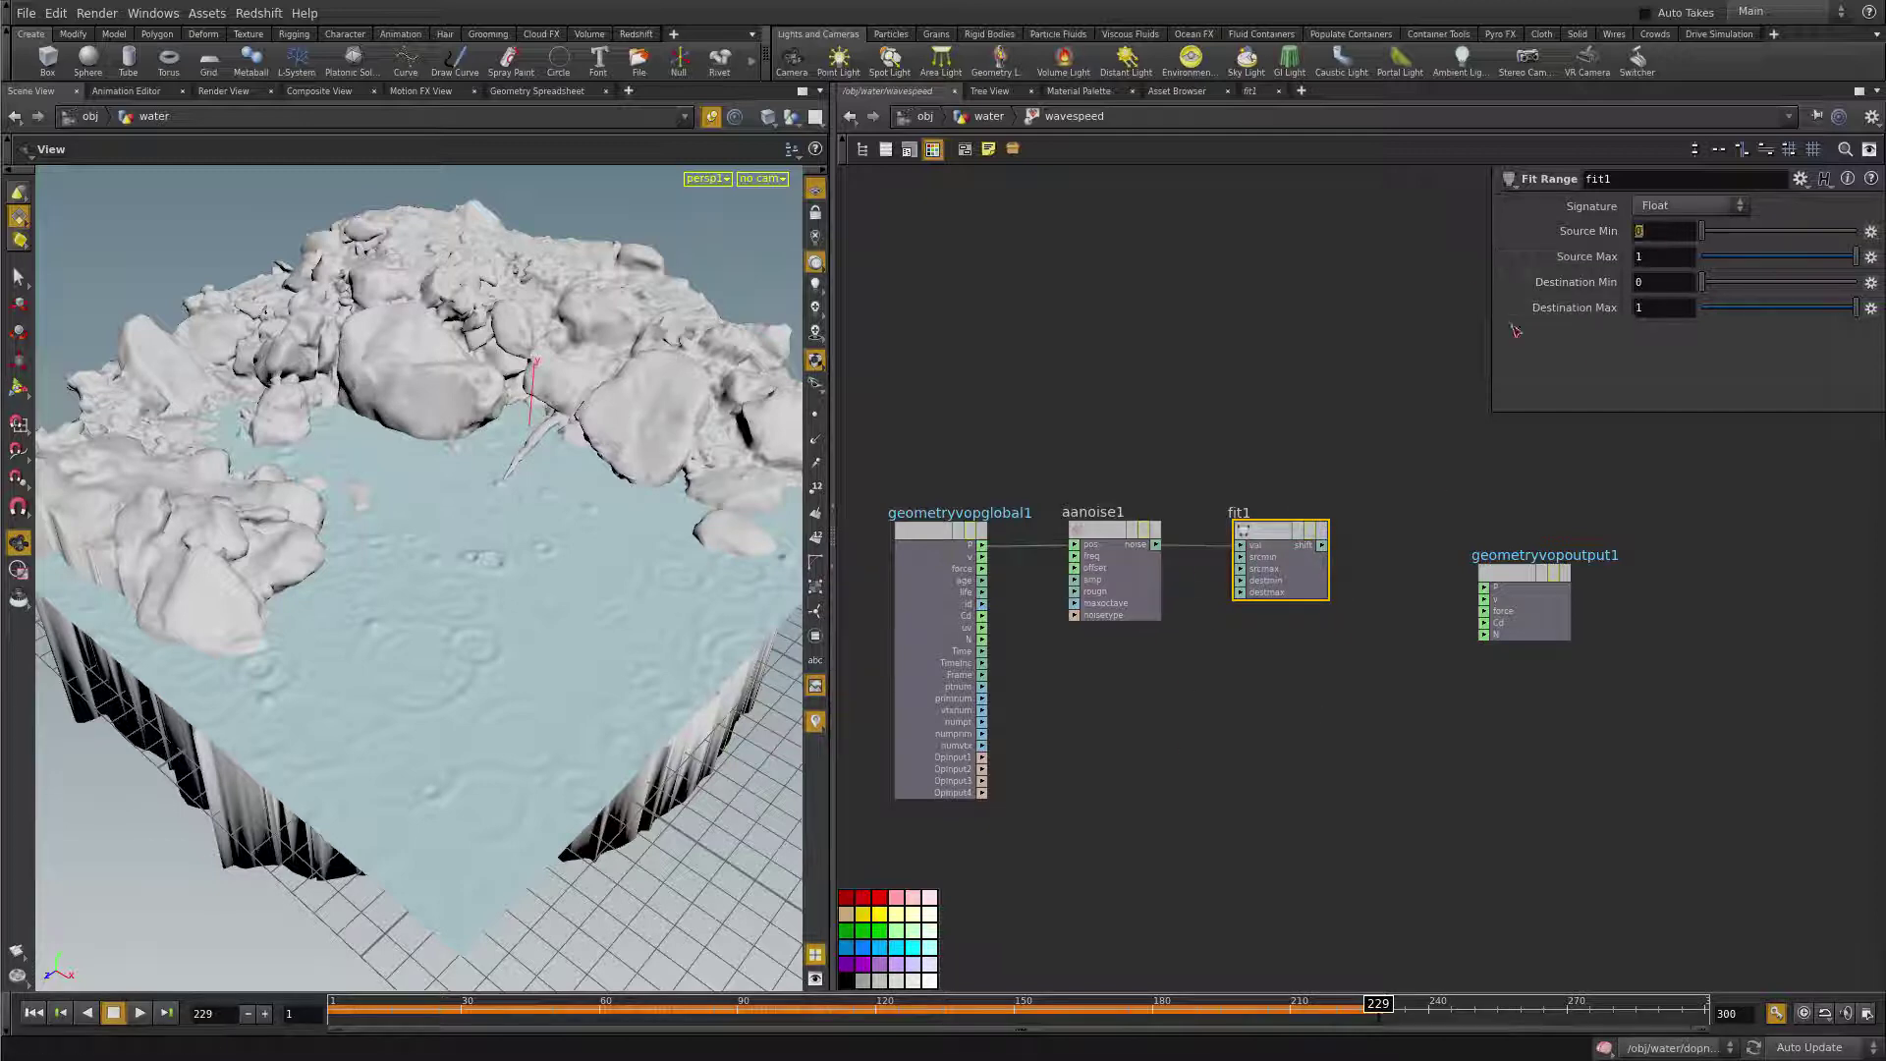
- Set the Source Min of fit1 to -0.3 and its Source Max to 0.3
text(-0.3)
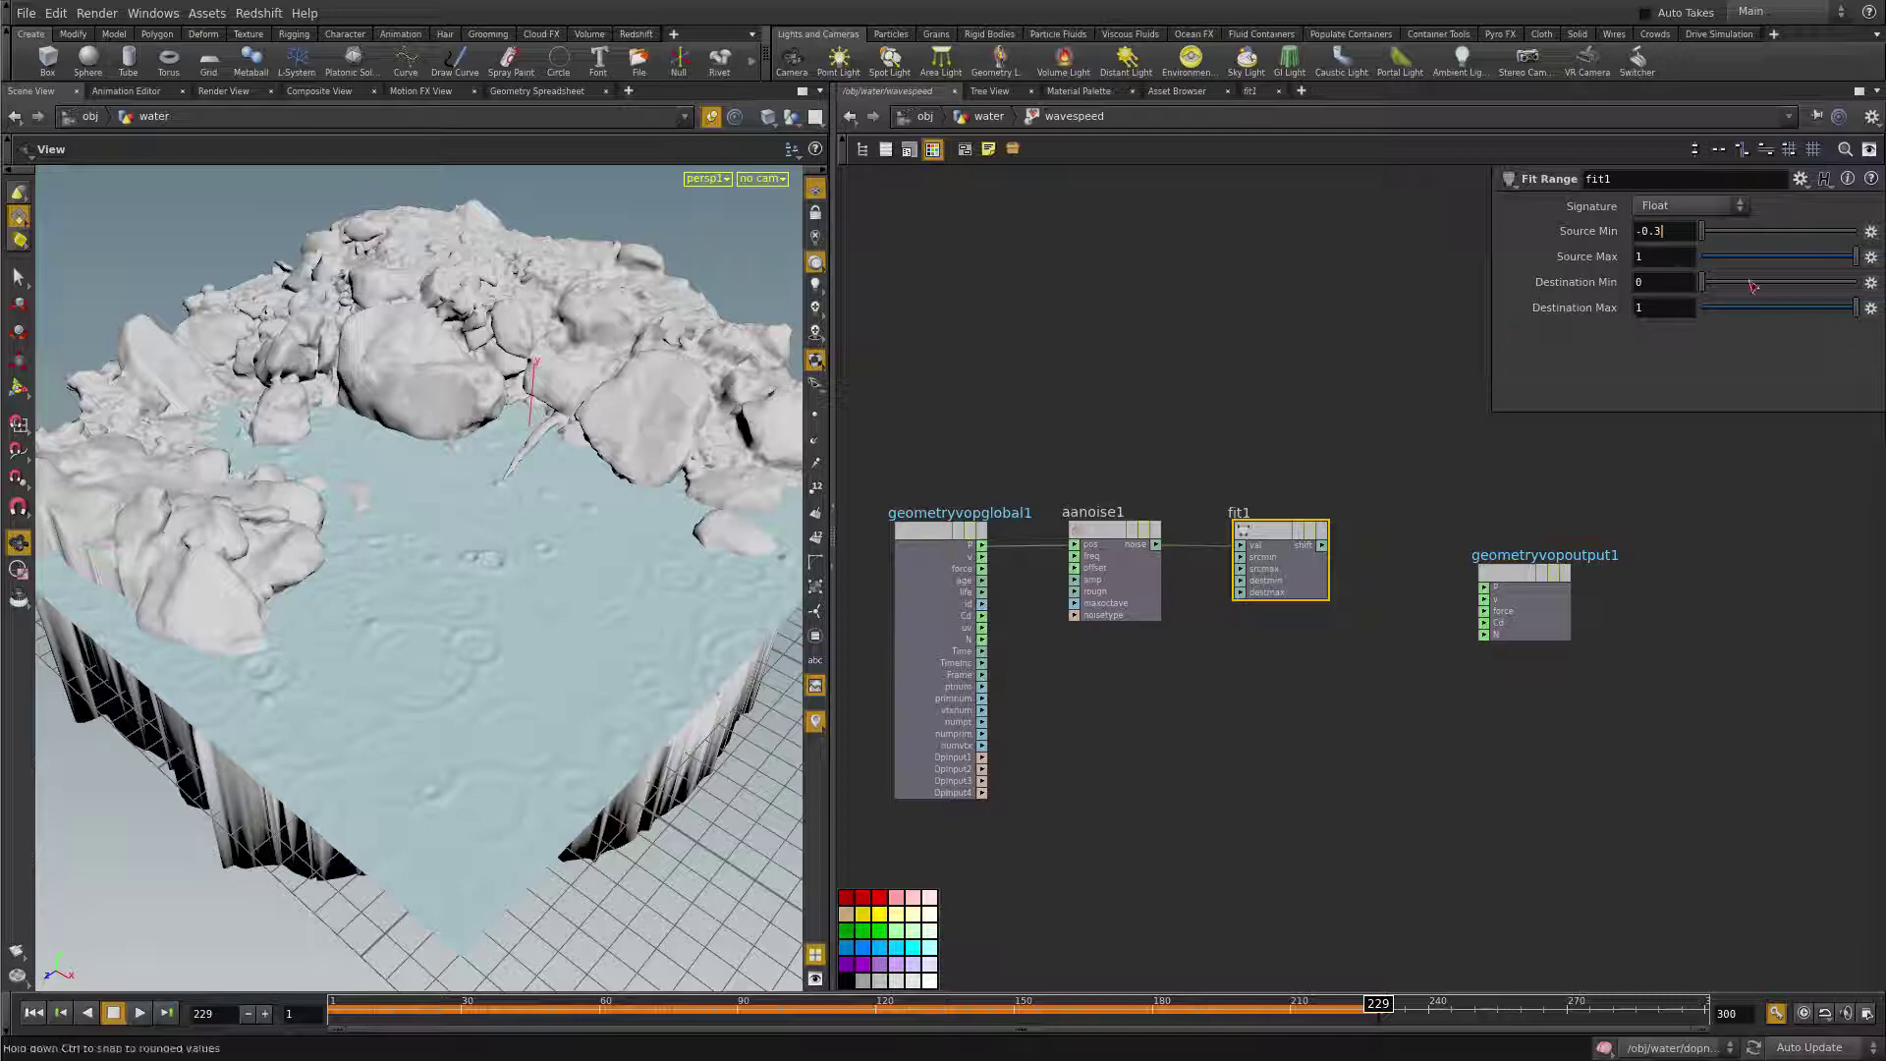
key(Tab)
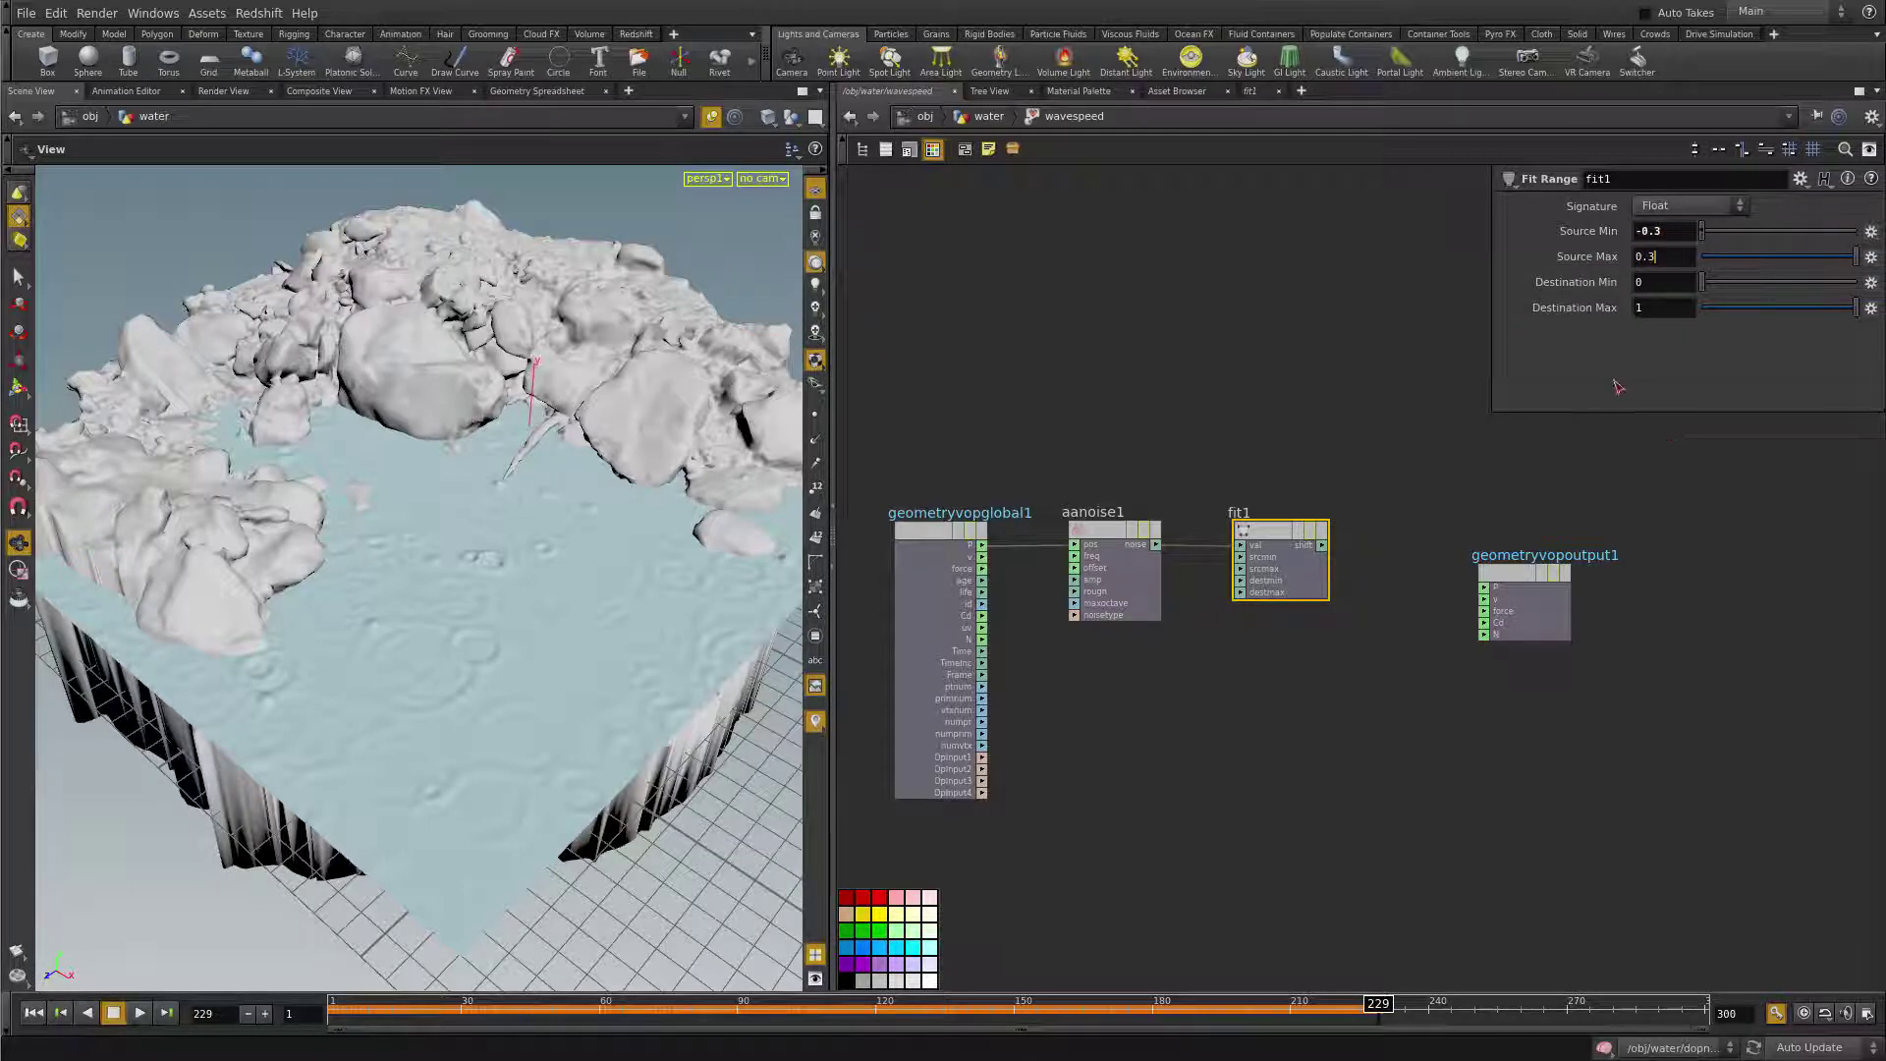
key(Return)
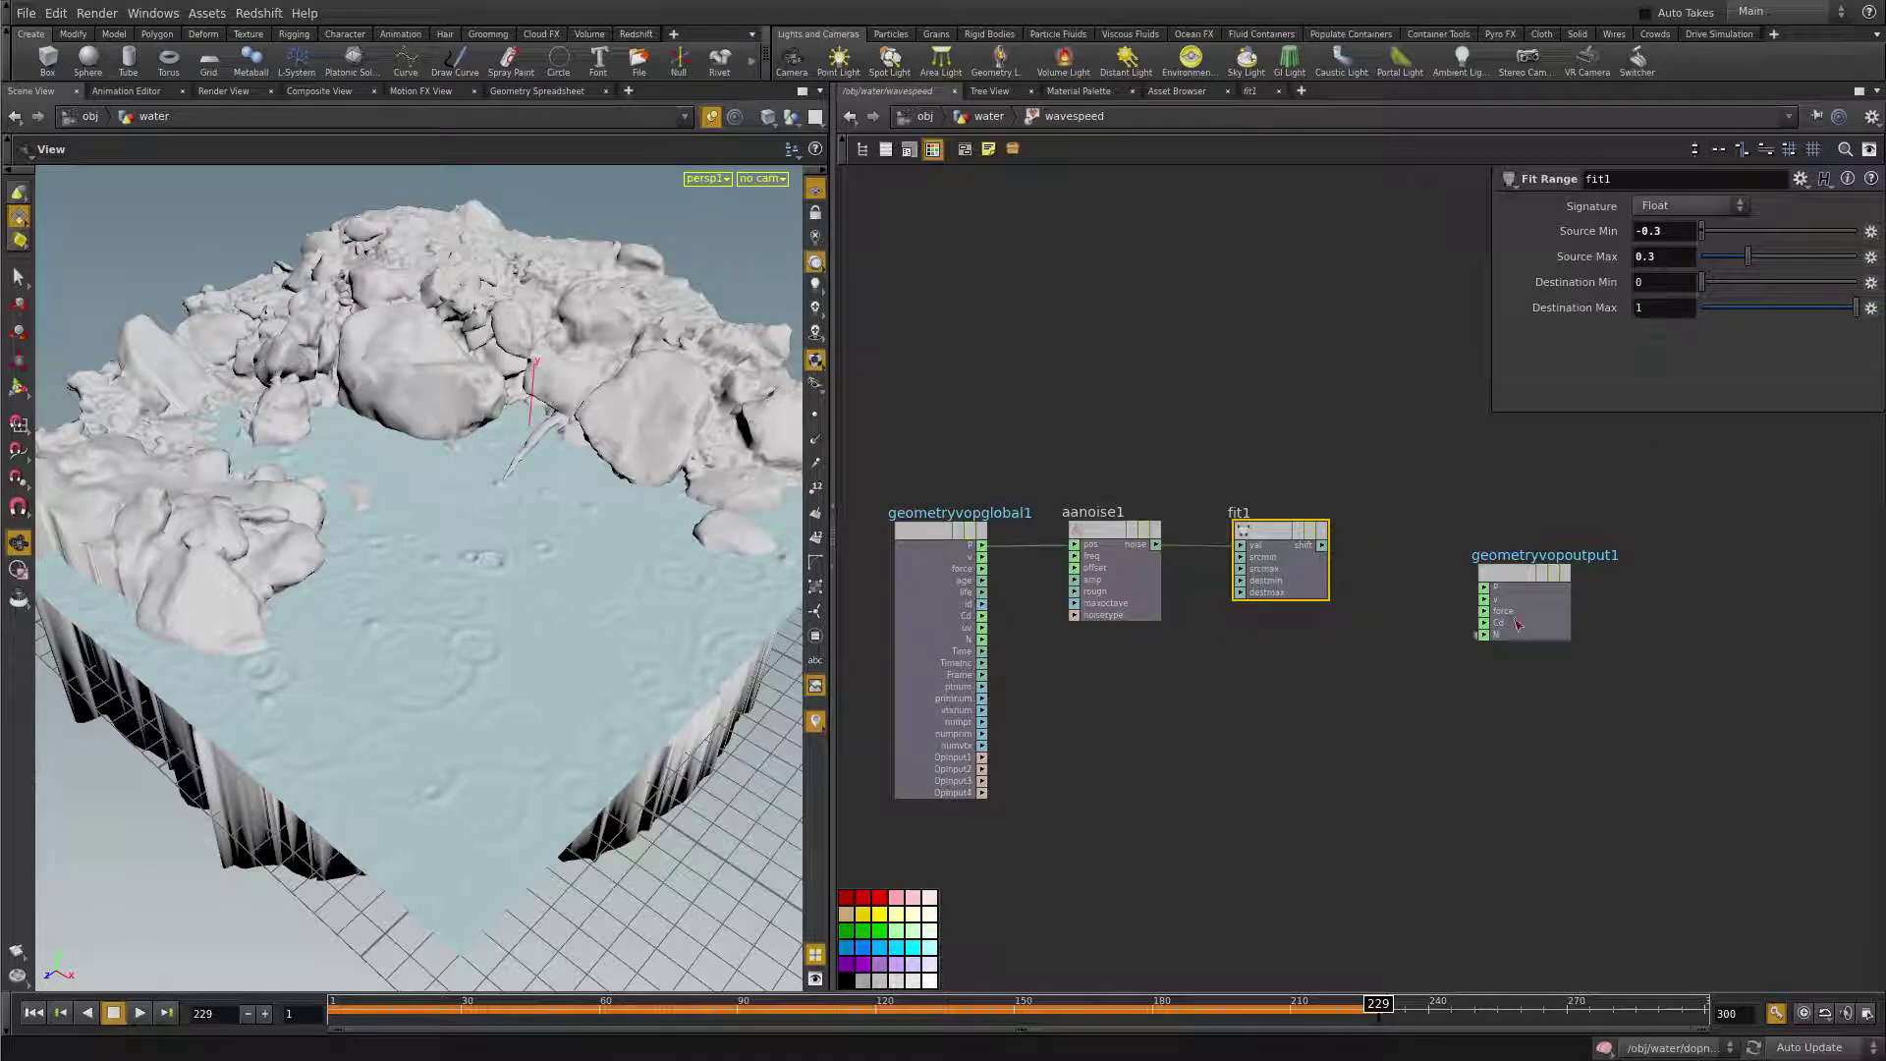
- Add a Ramp Parameter node fed by the output of fit1, spacing it out from geometryvopoutput1
drag(1512, 580, 1622, 552)
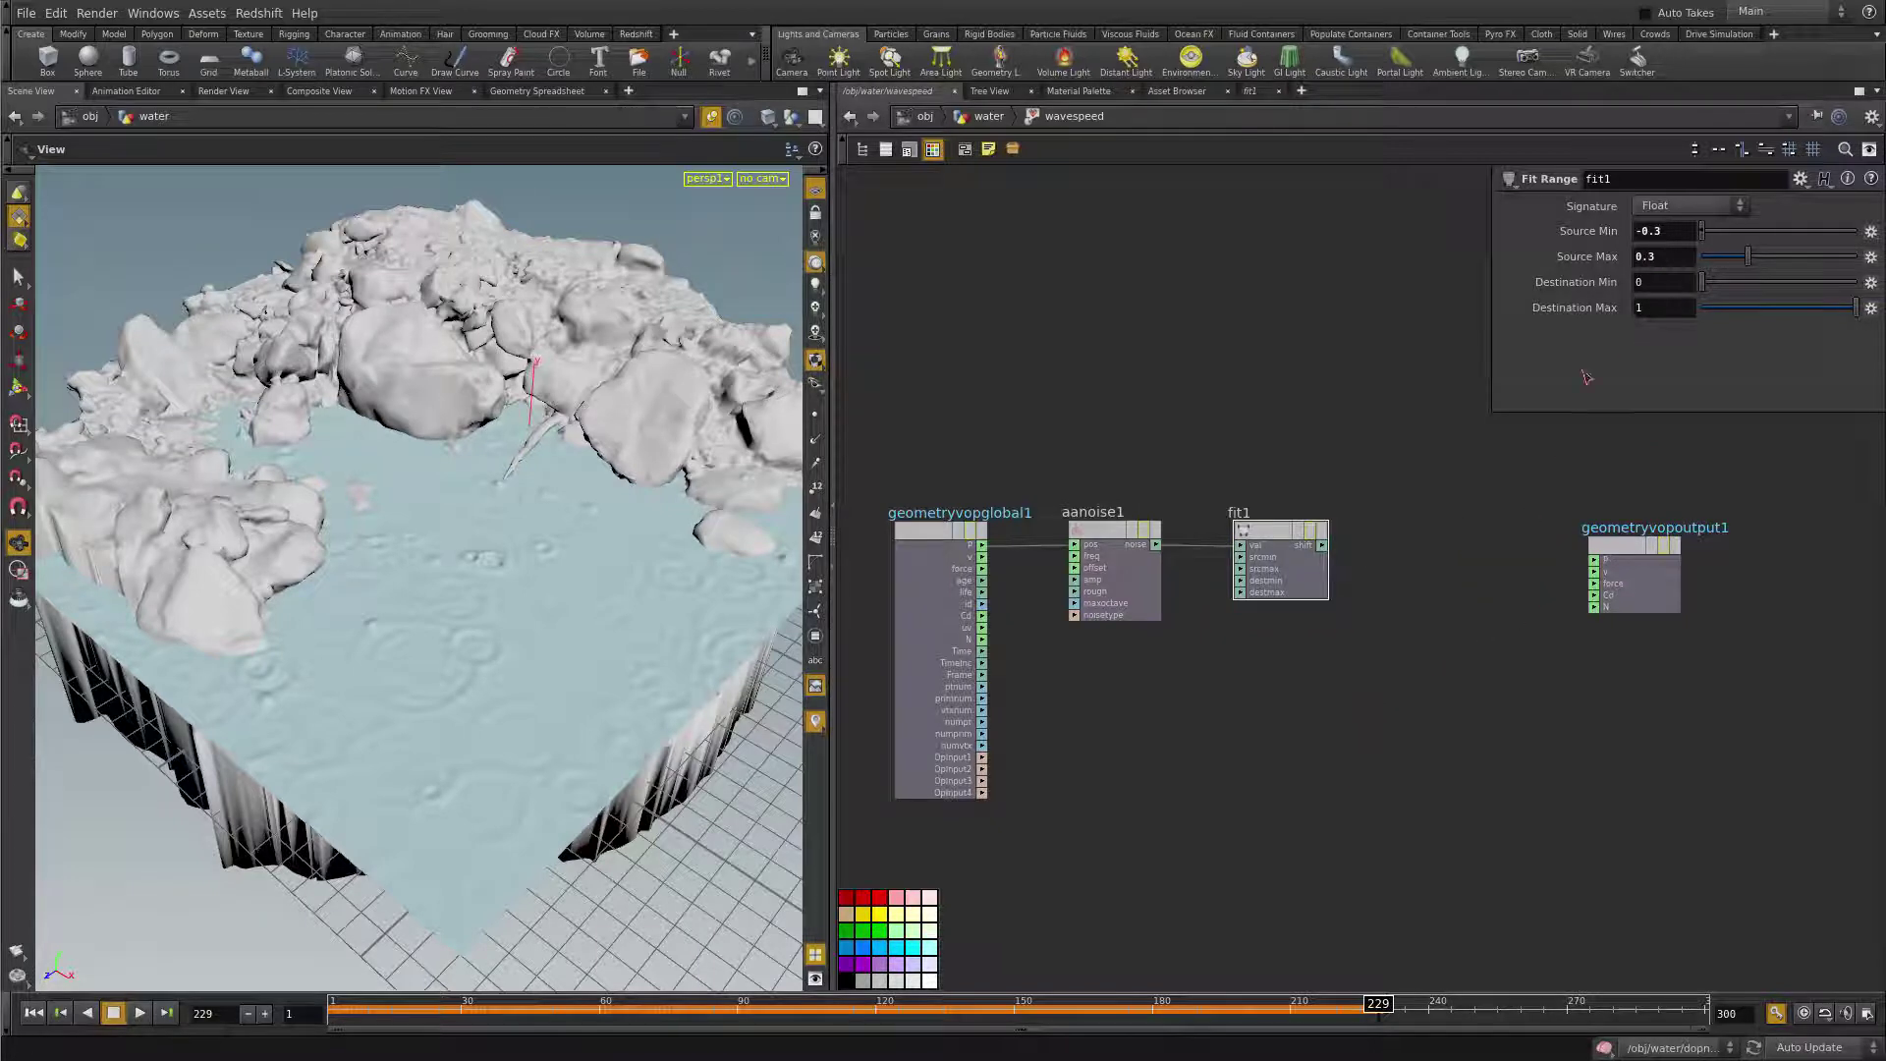
key(Tab)
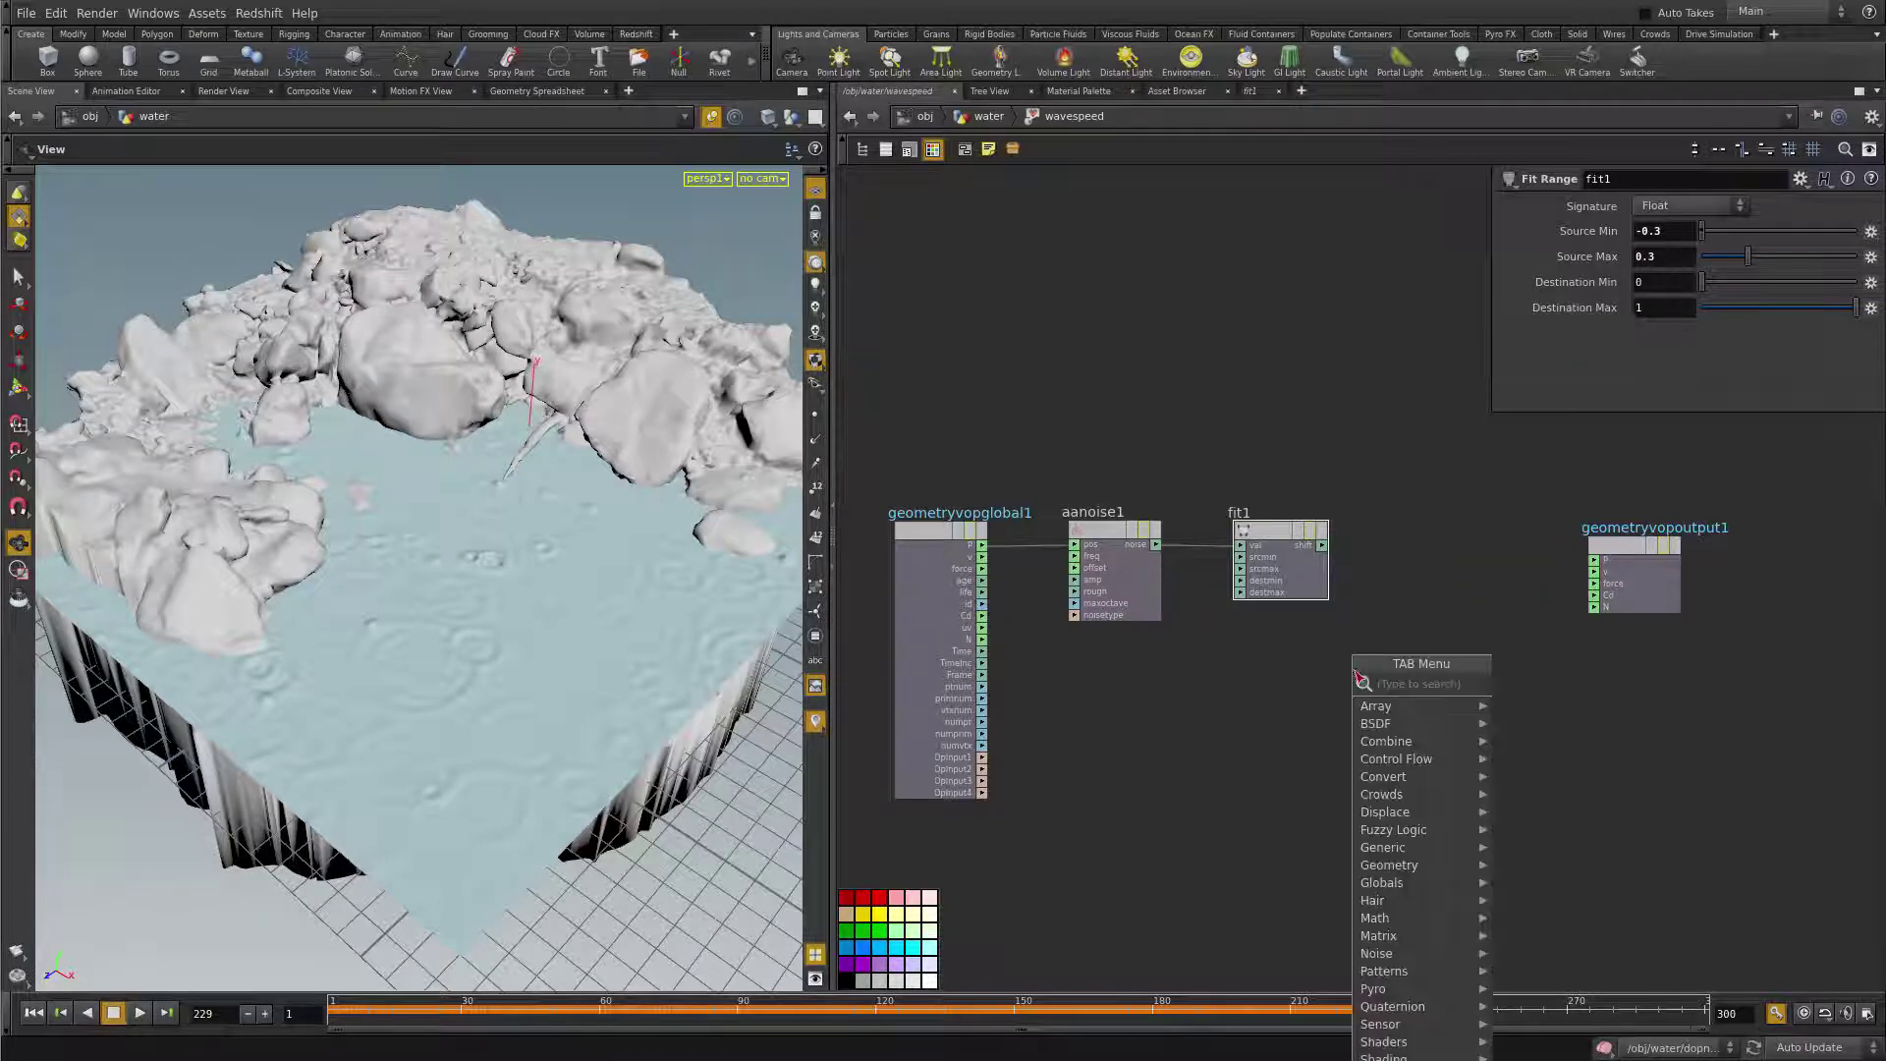
text(ramp)
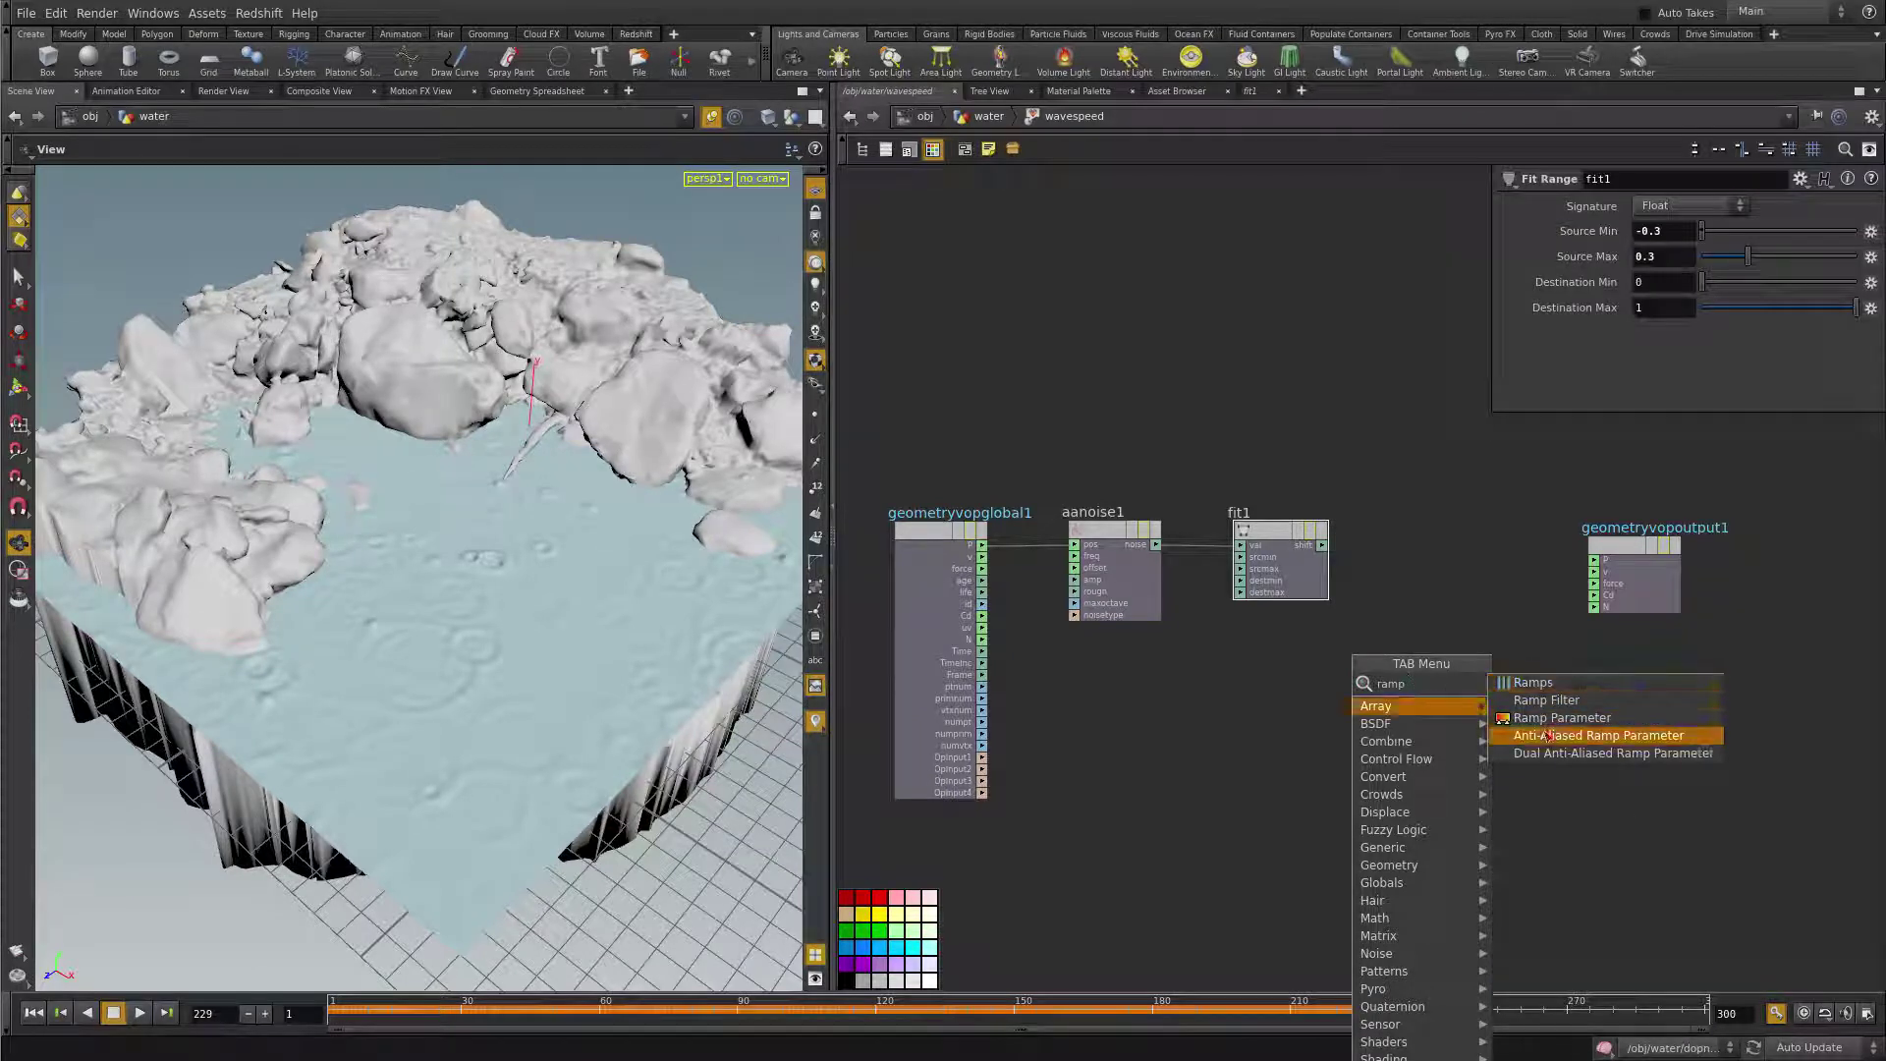
click(1561, 717)
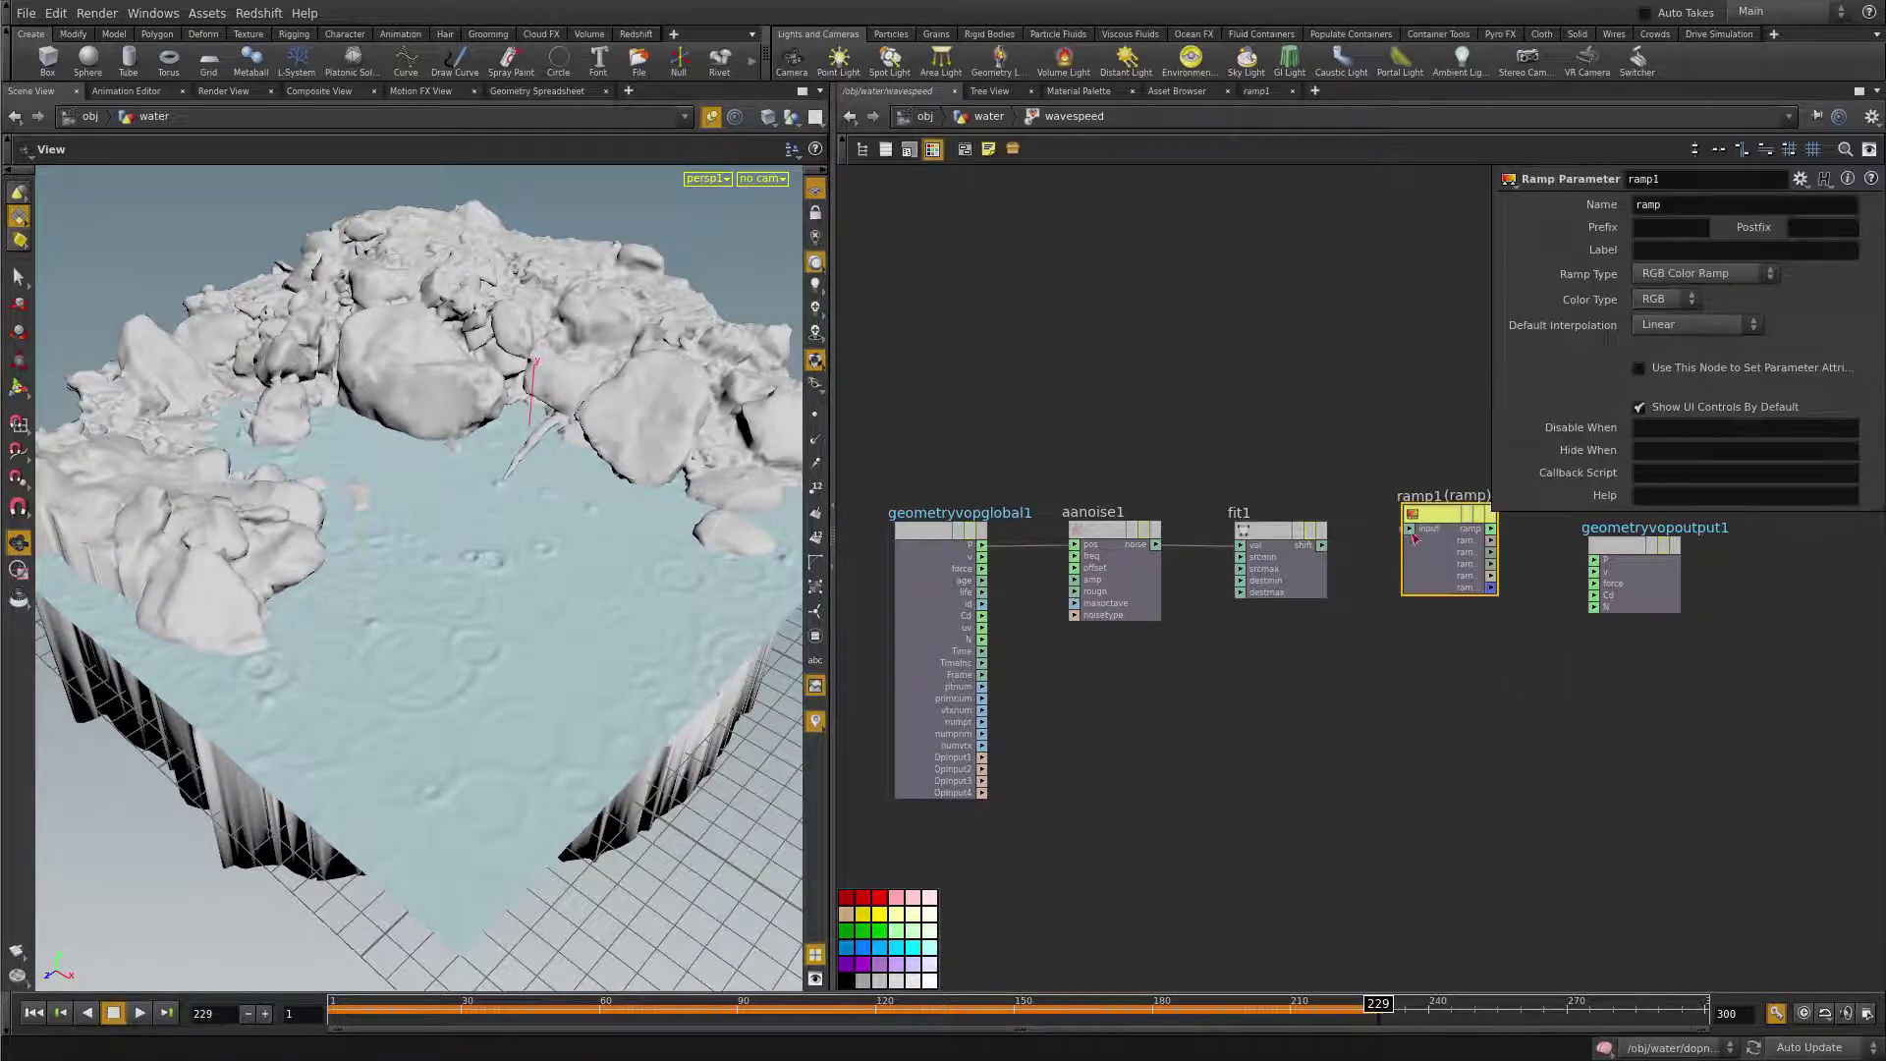
drag(1414, 538, 1324, 553)
drag(1439, 518, 1407, 534)
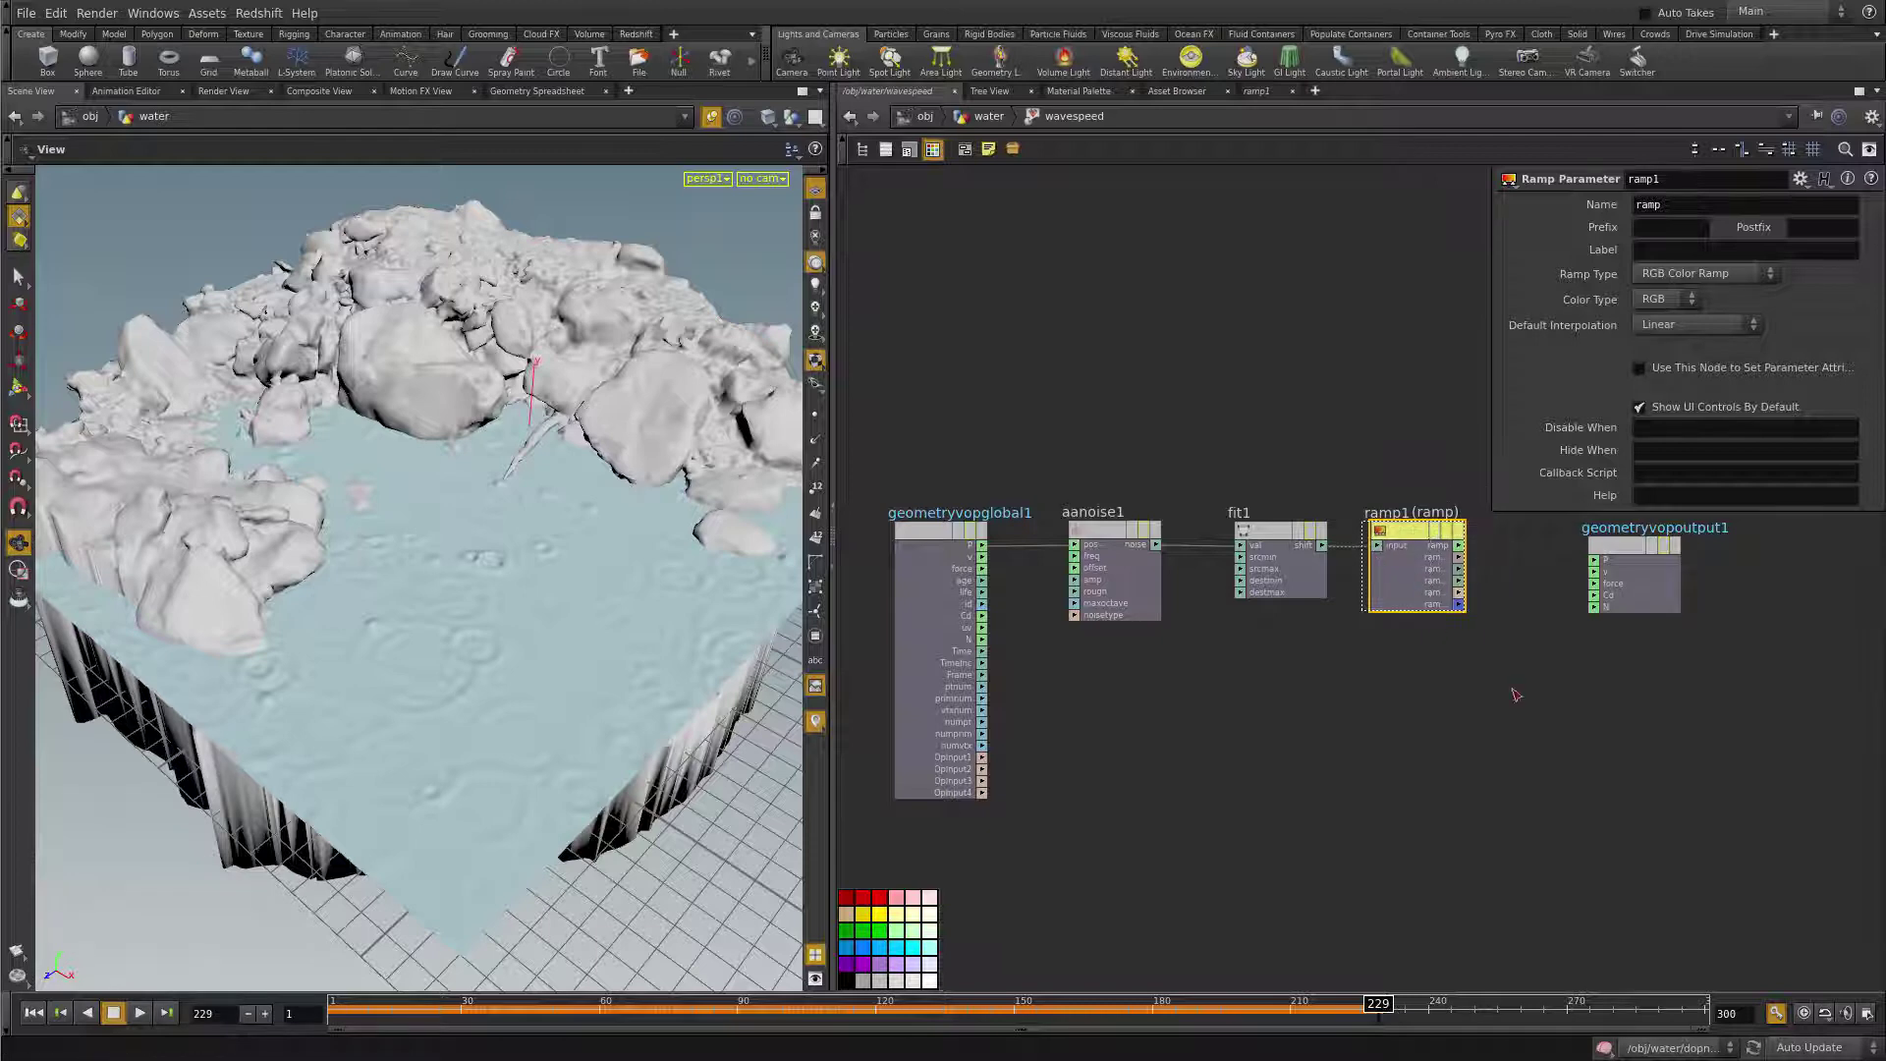
middle_drag(1640, 561, 1535, 655)
drag(1535, 655, 1641, 652)
- Set the Ramp Type of ramp1 to Spline Ramp (float) and name its parameter ramp_wavespeed
middle_drag(1448, 713, 1529, 680)
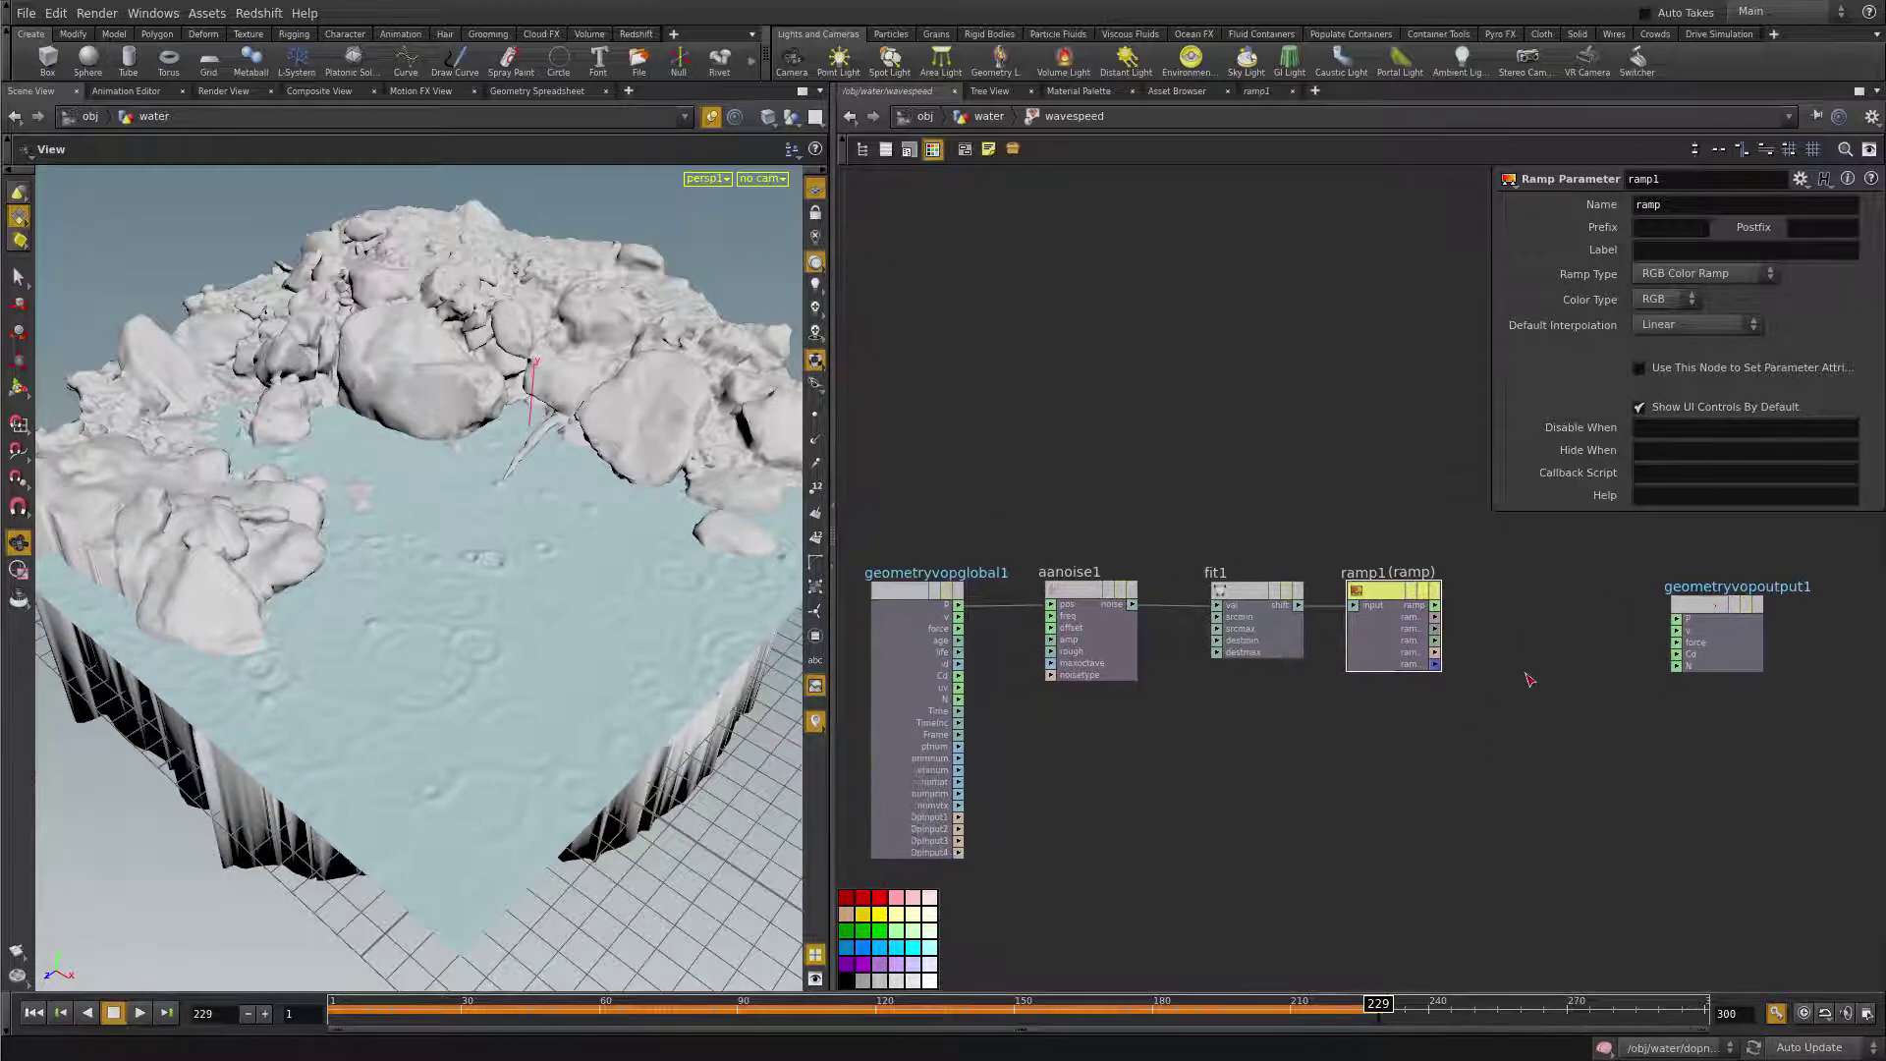
middle_drag(1524, 589, 1502, 609)
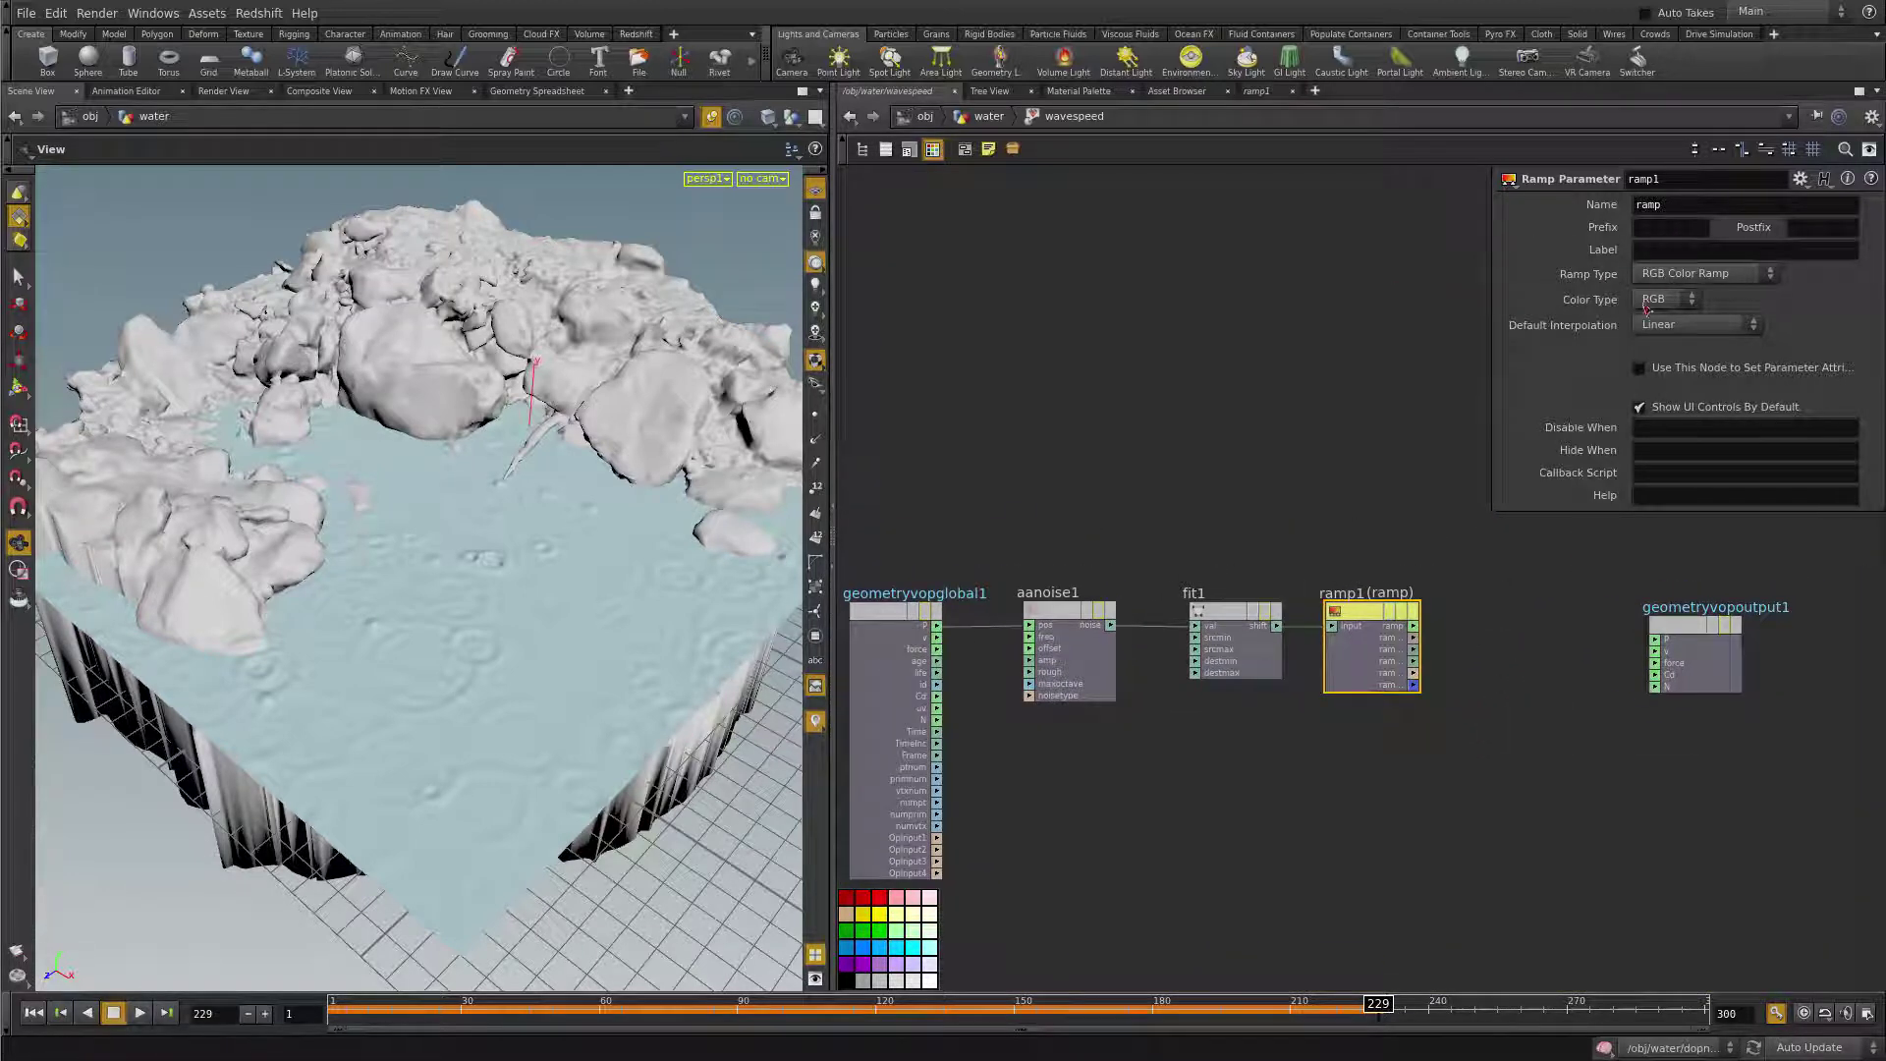
click(1681, 279)
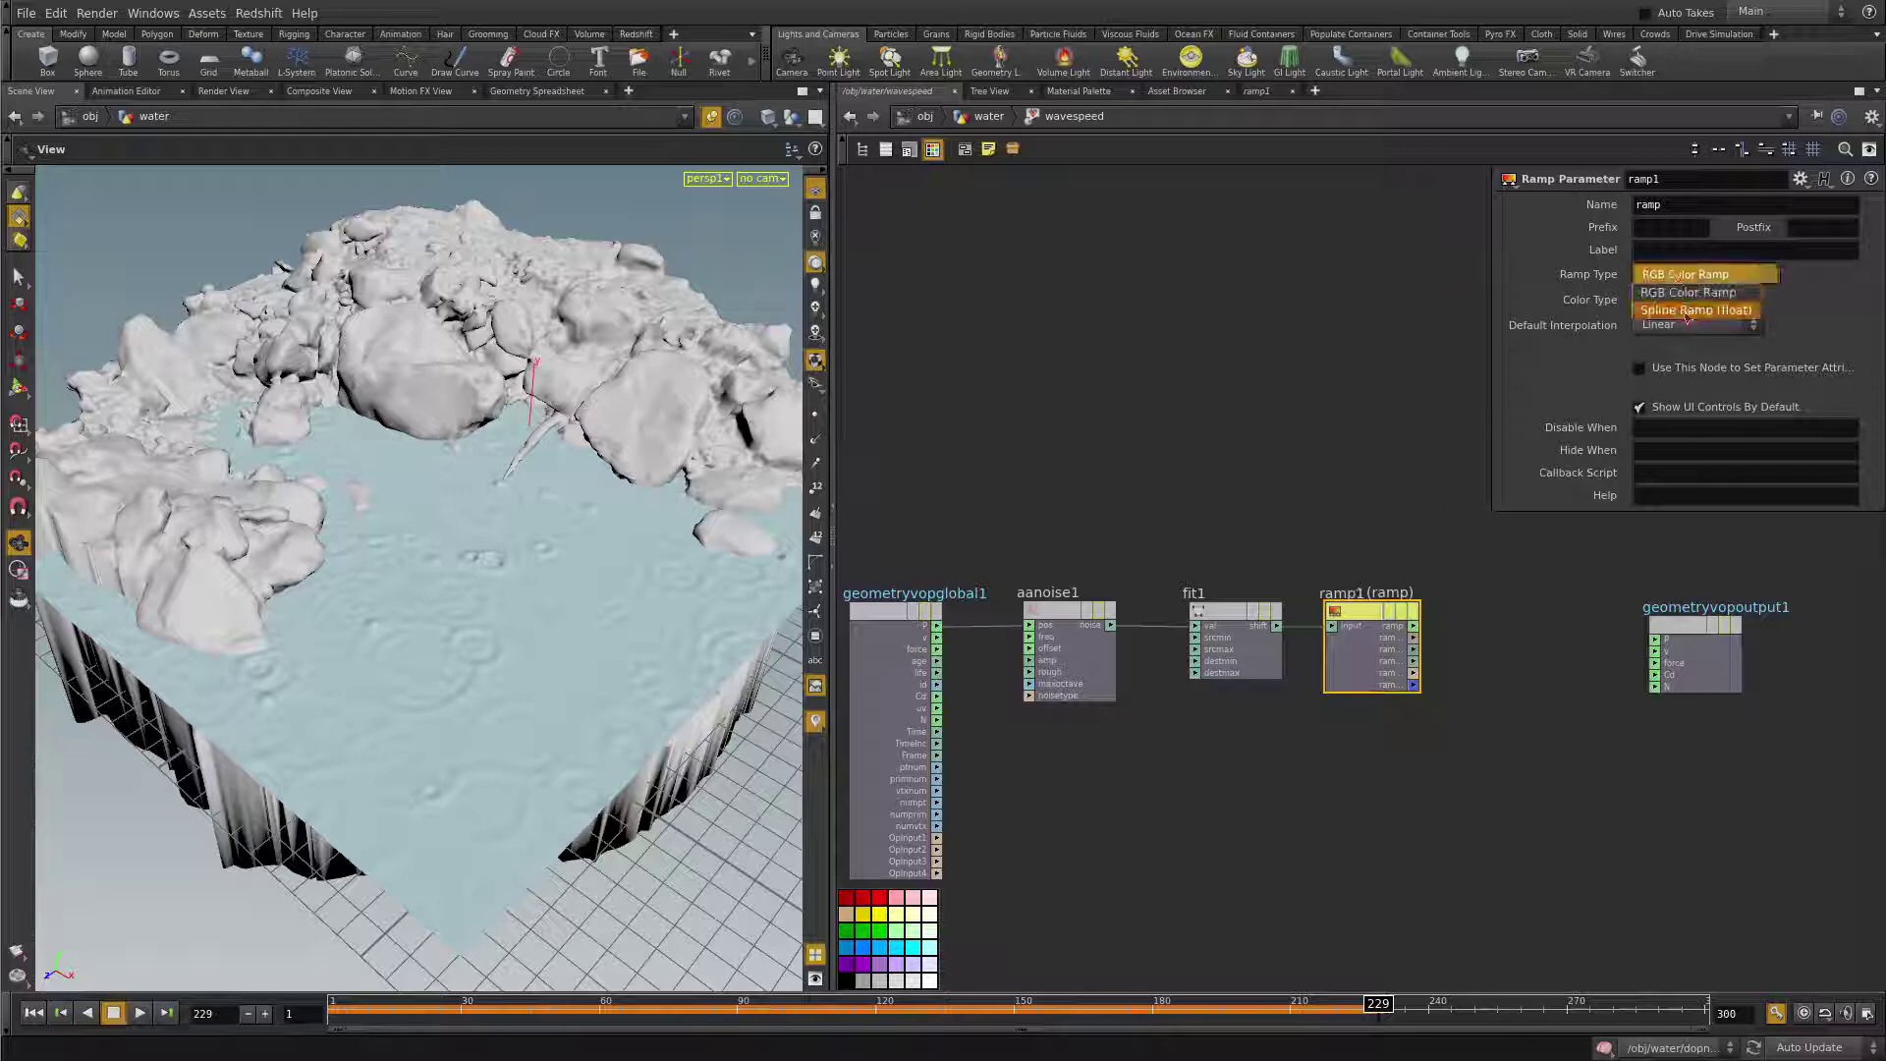
click(1690, 304)
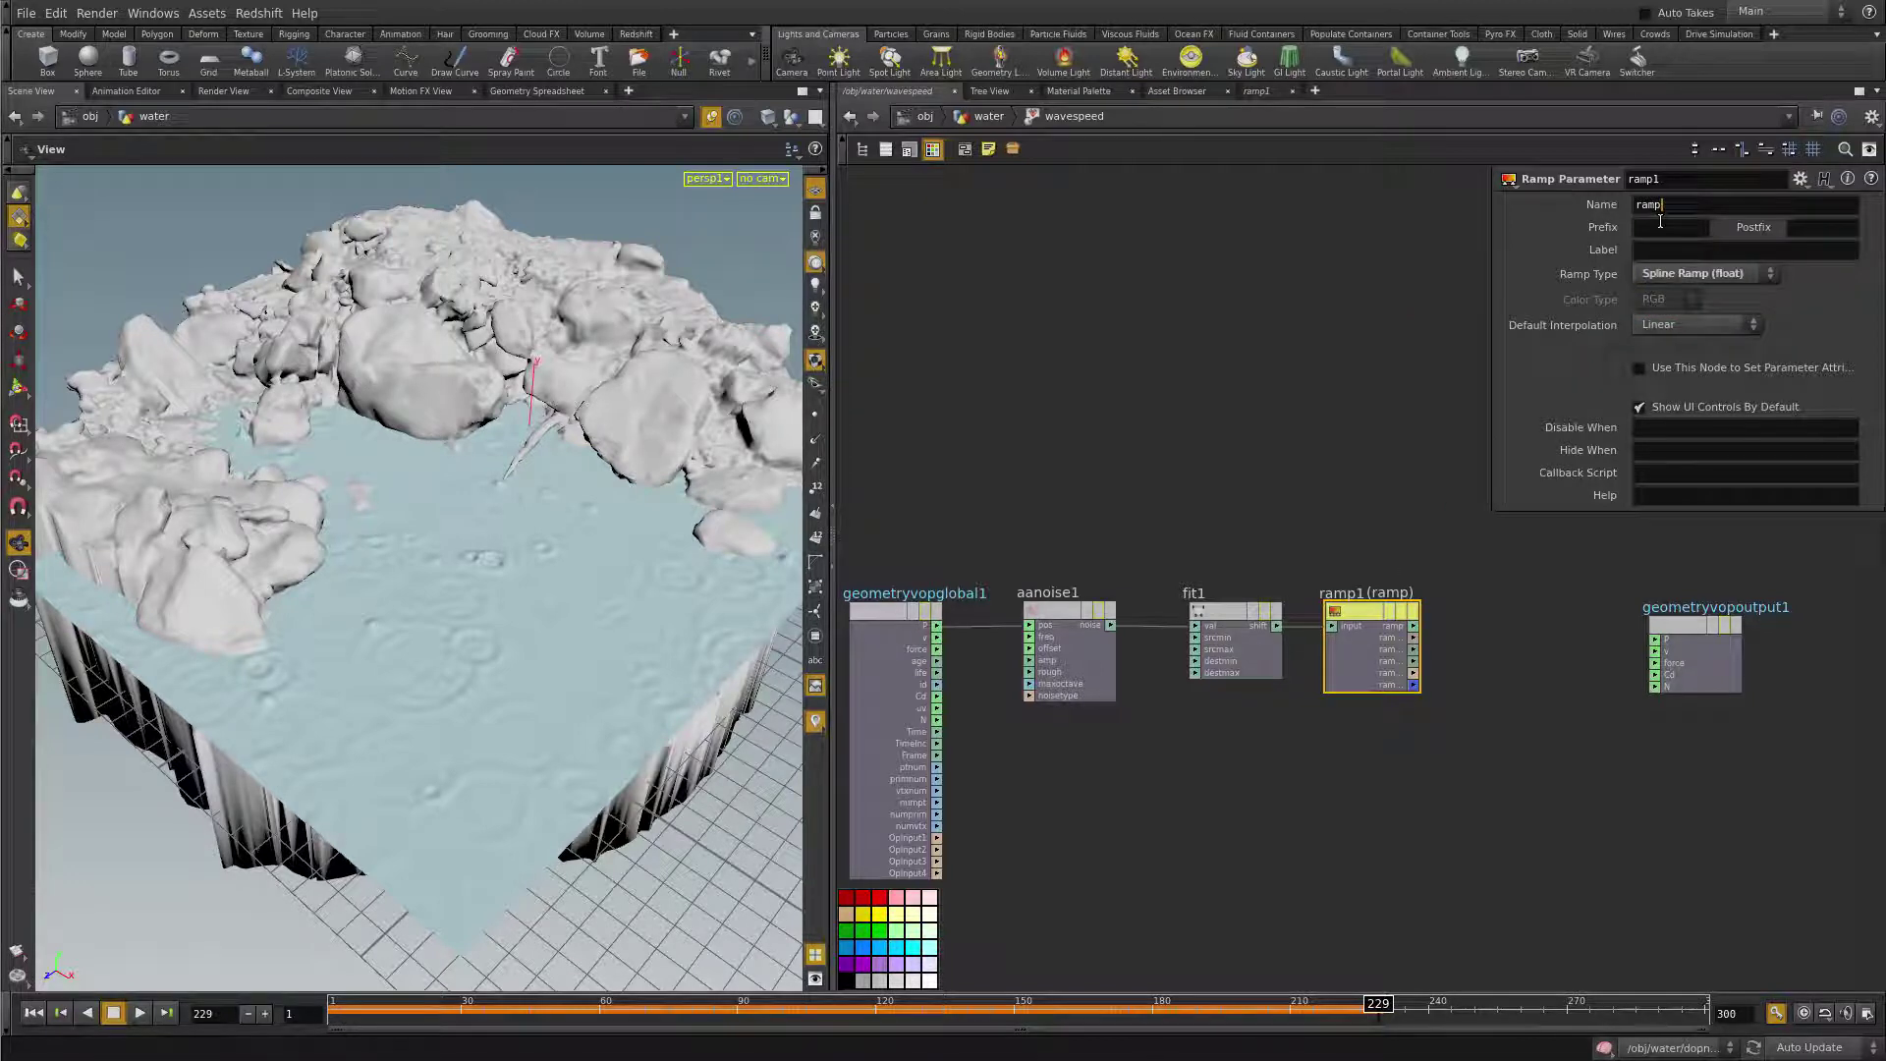
text(vespe)
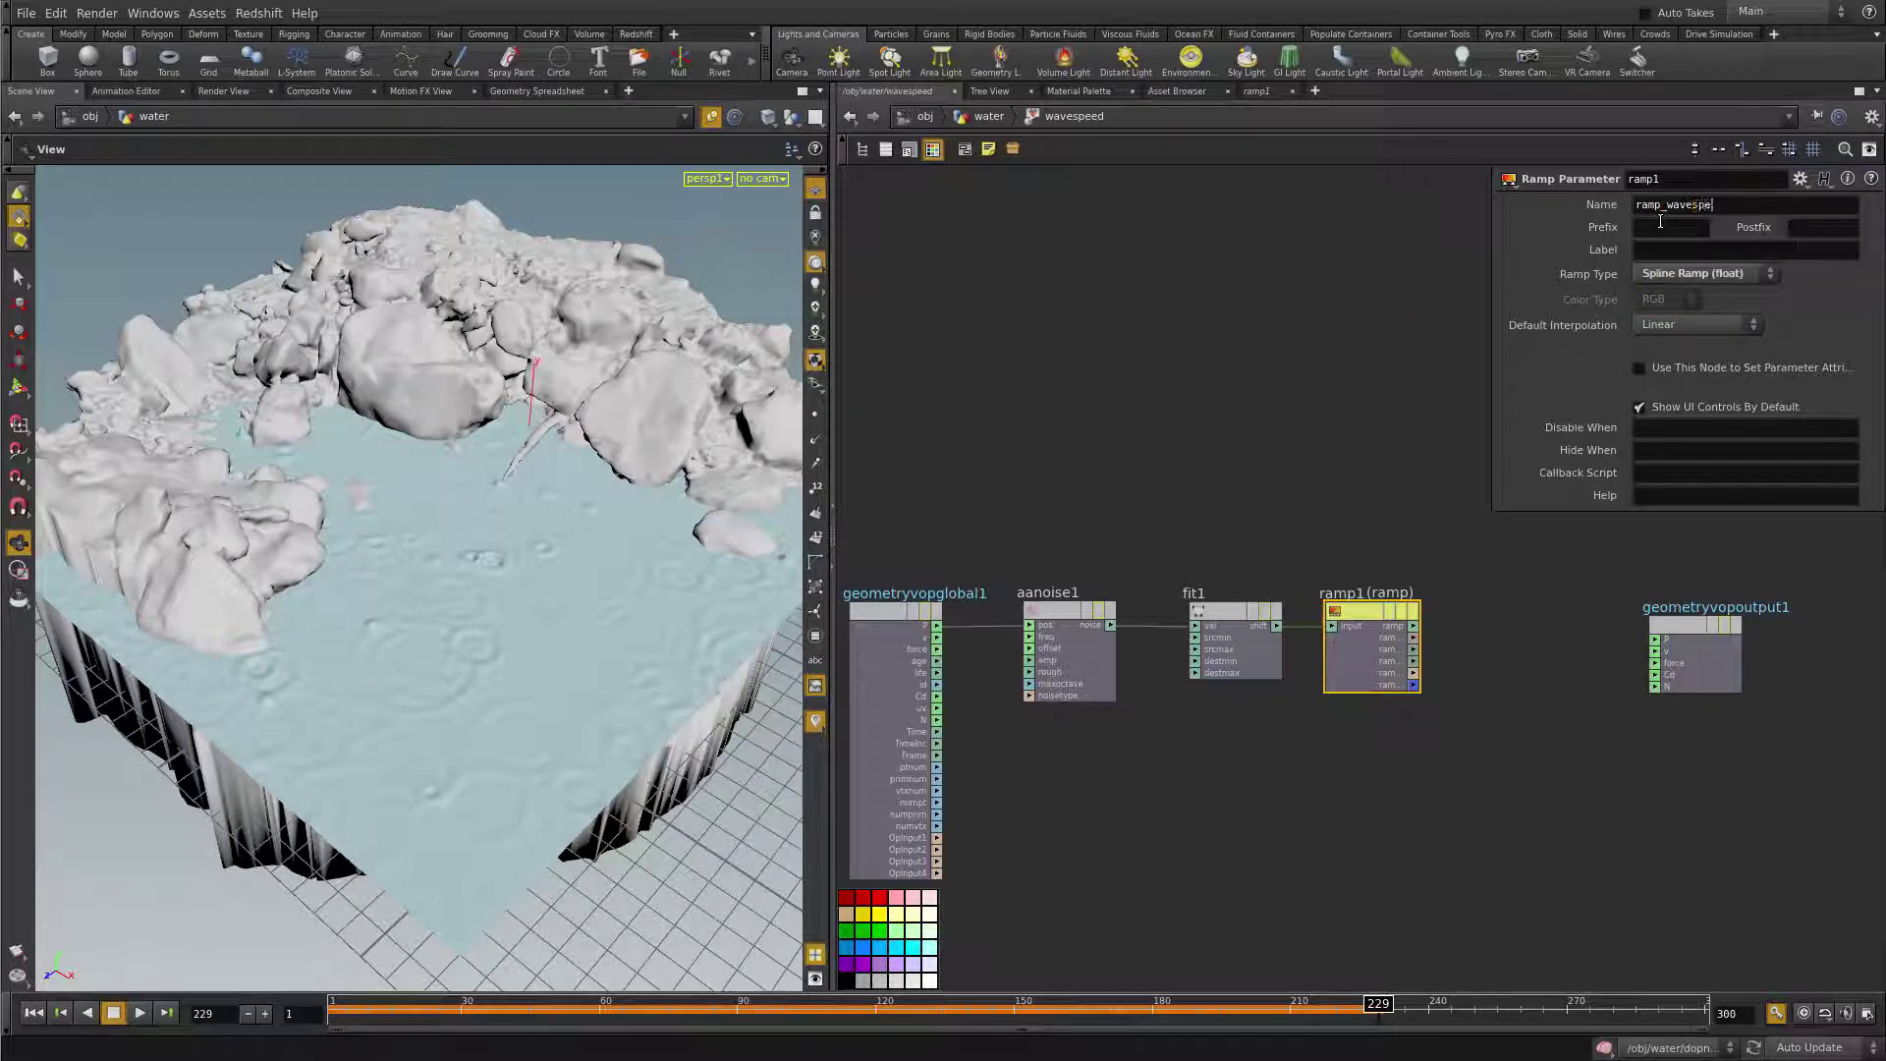
text(ed)
click(1570, 643)
key(Tab)
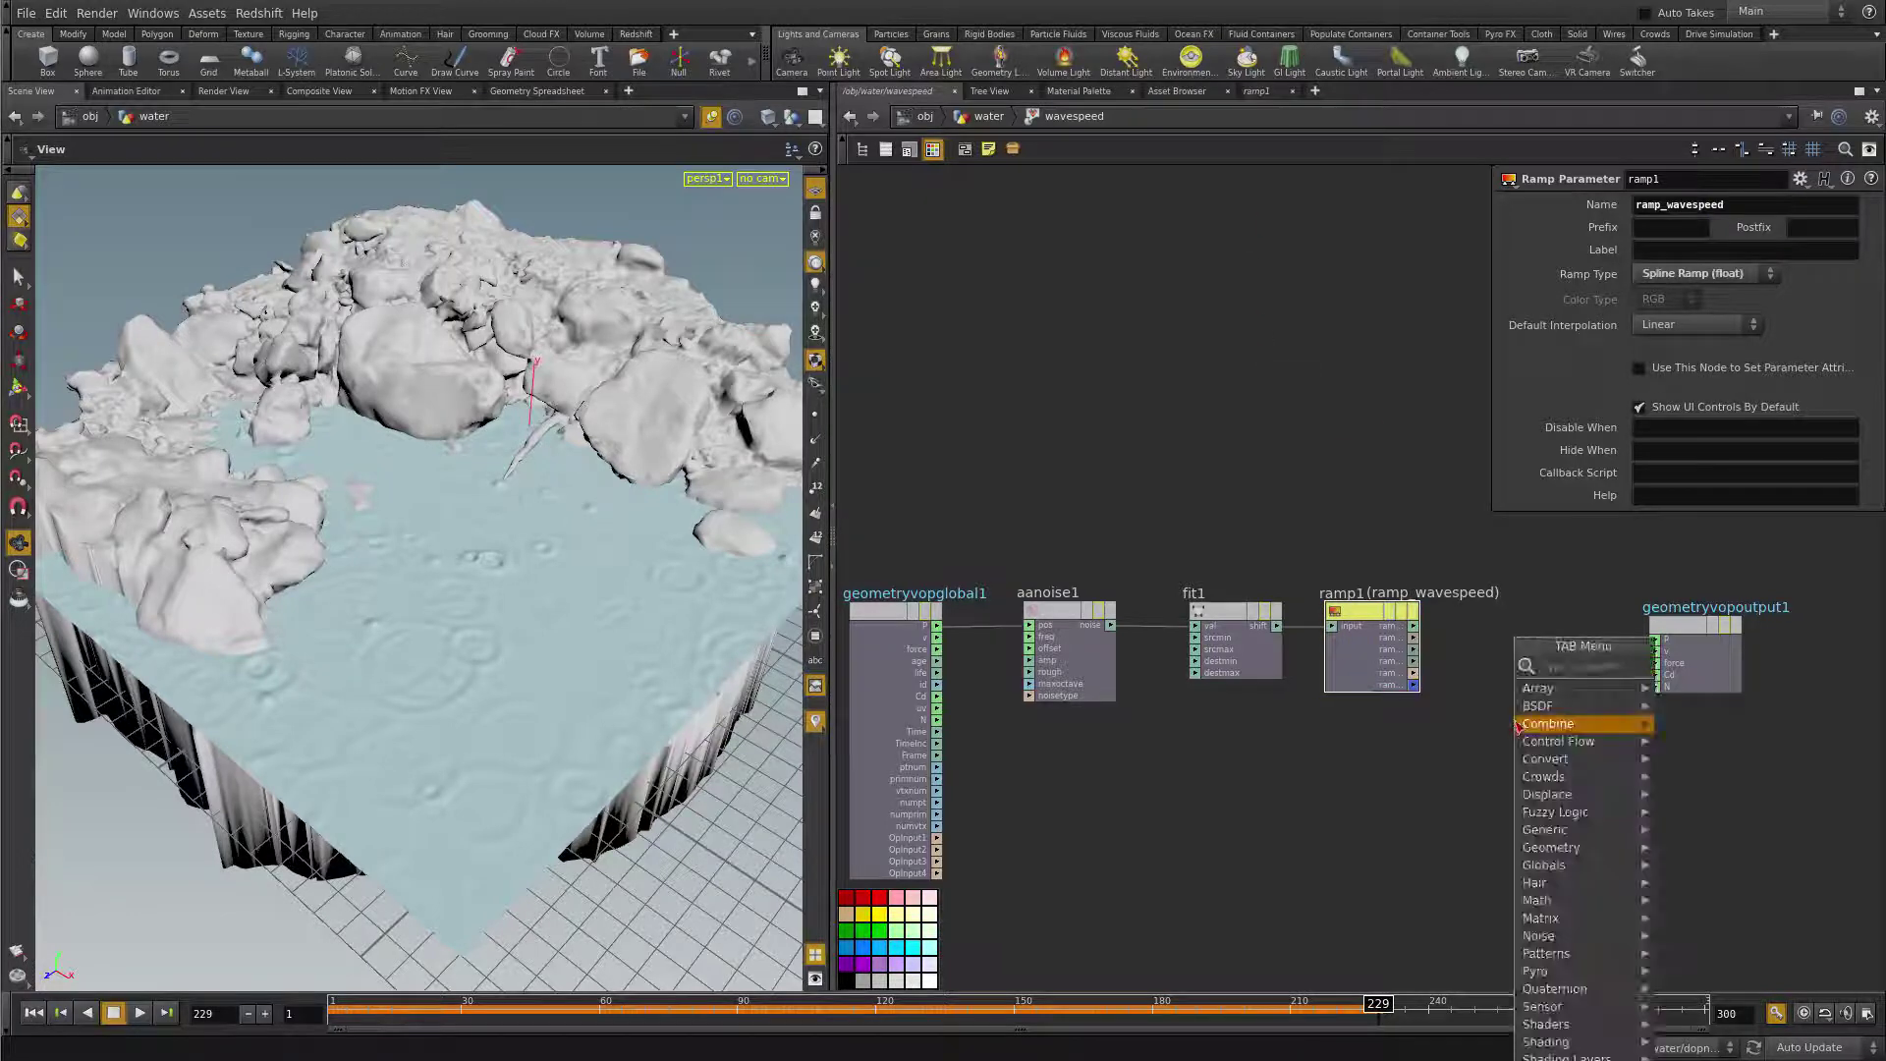
text(bin)
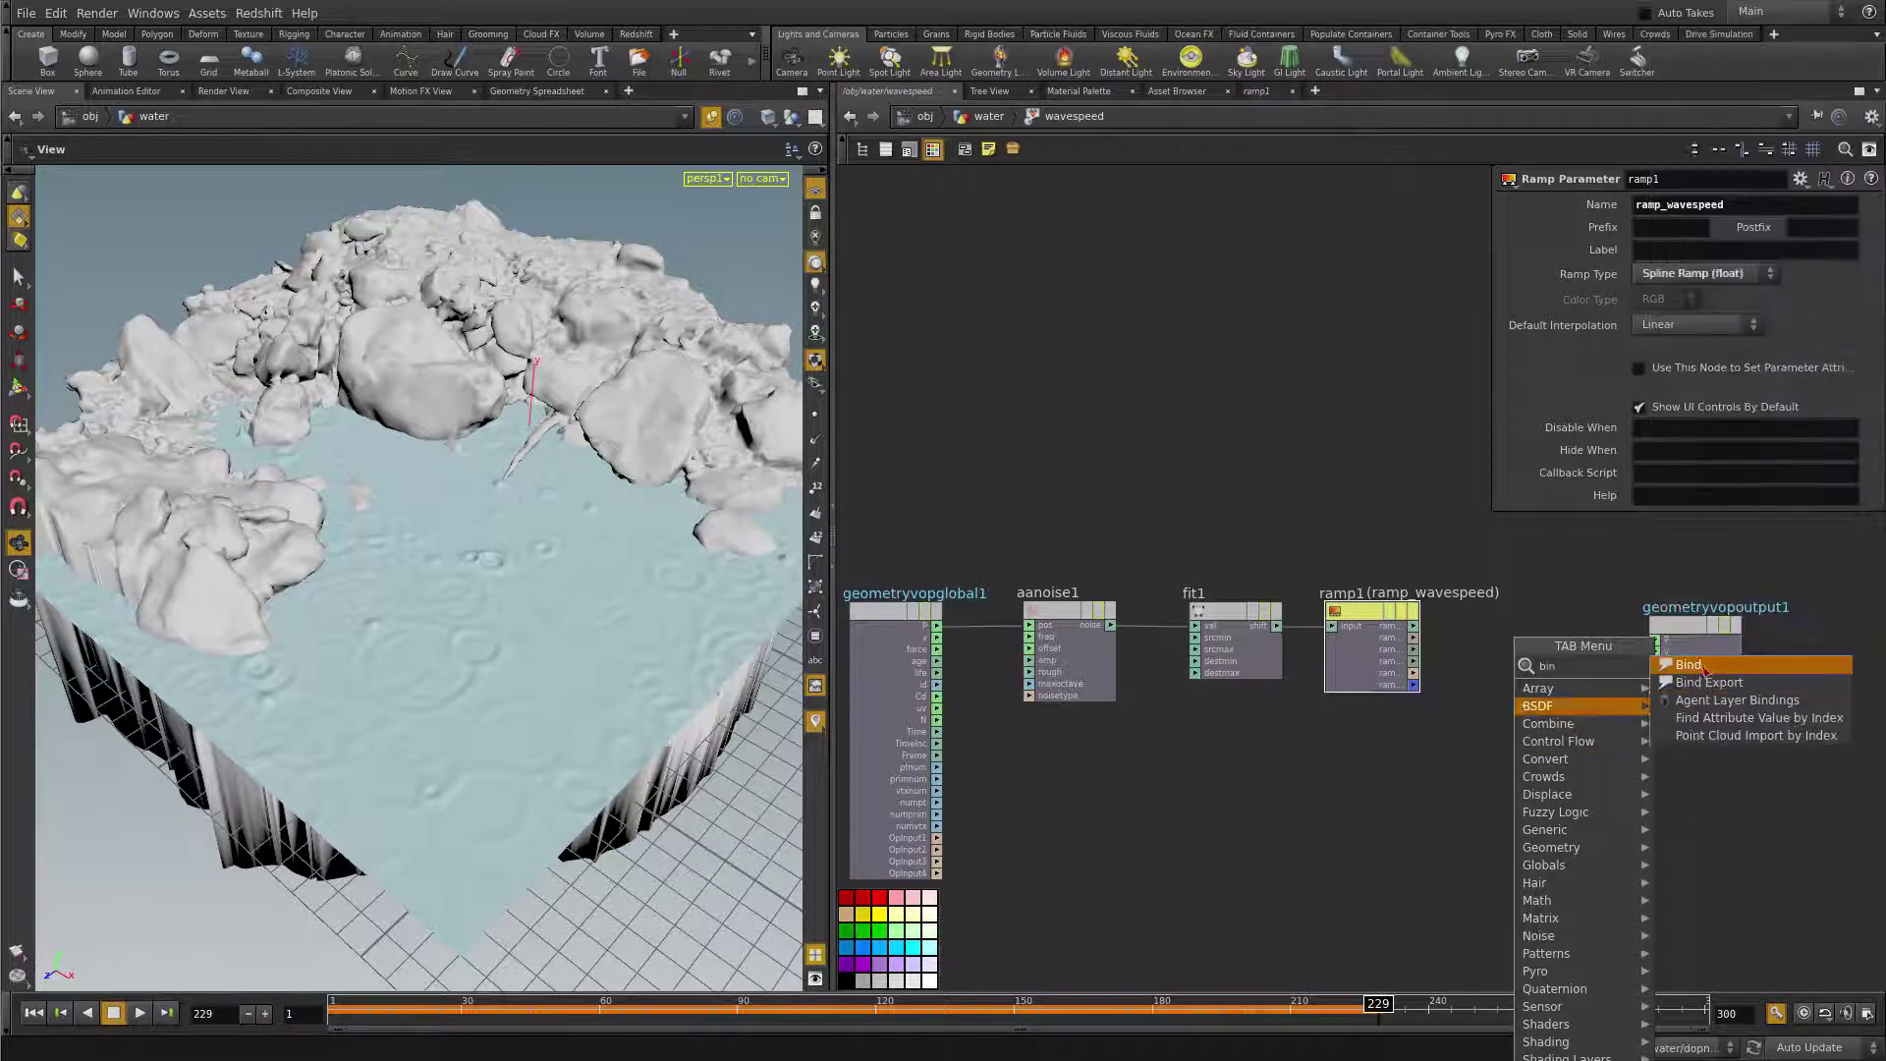
key(Return)
click(1555, 676)
drag(1702, 640, 1763, 636)
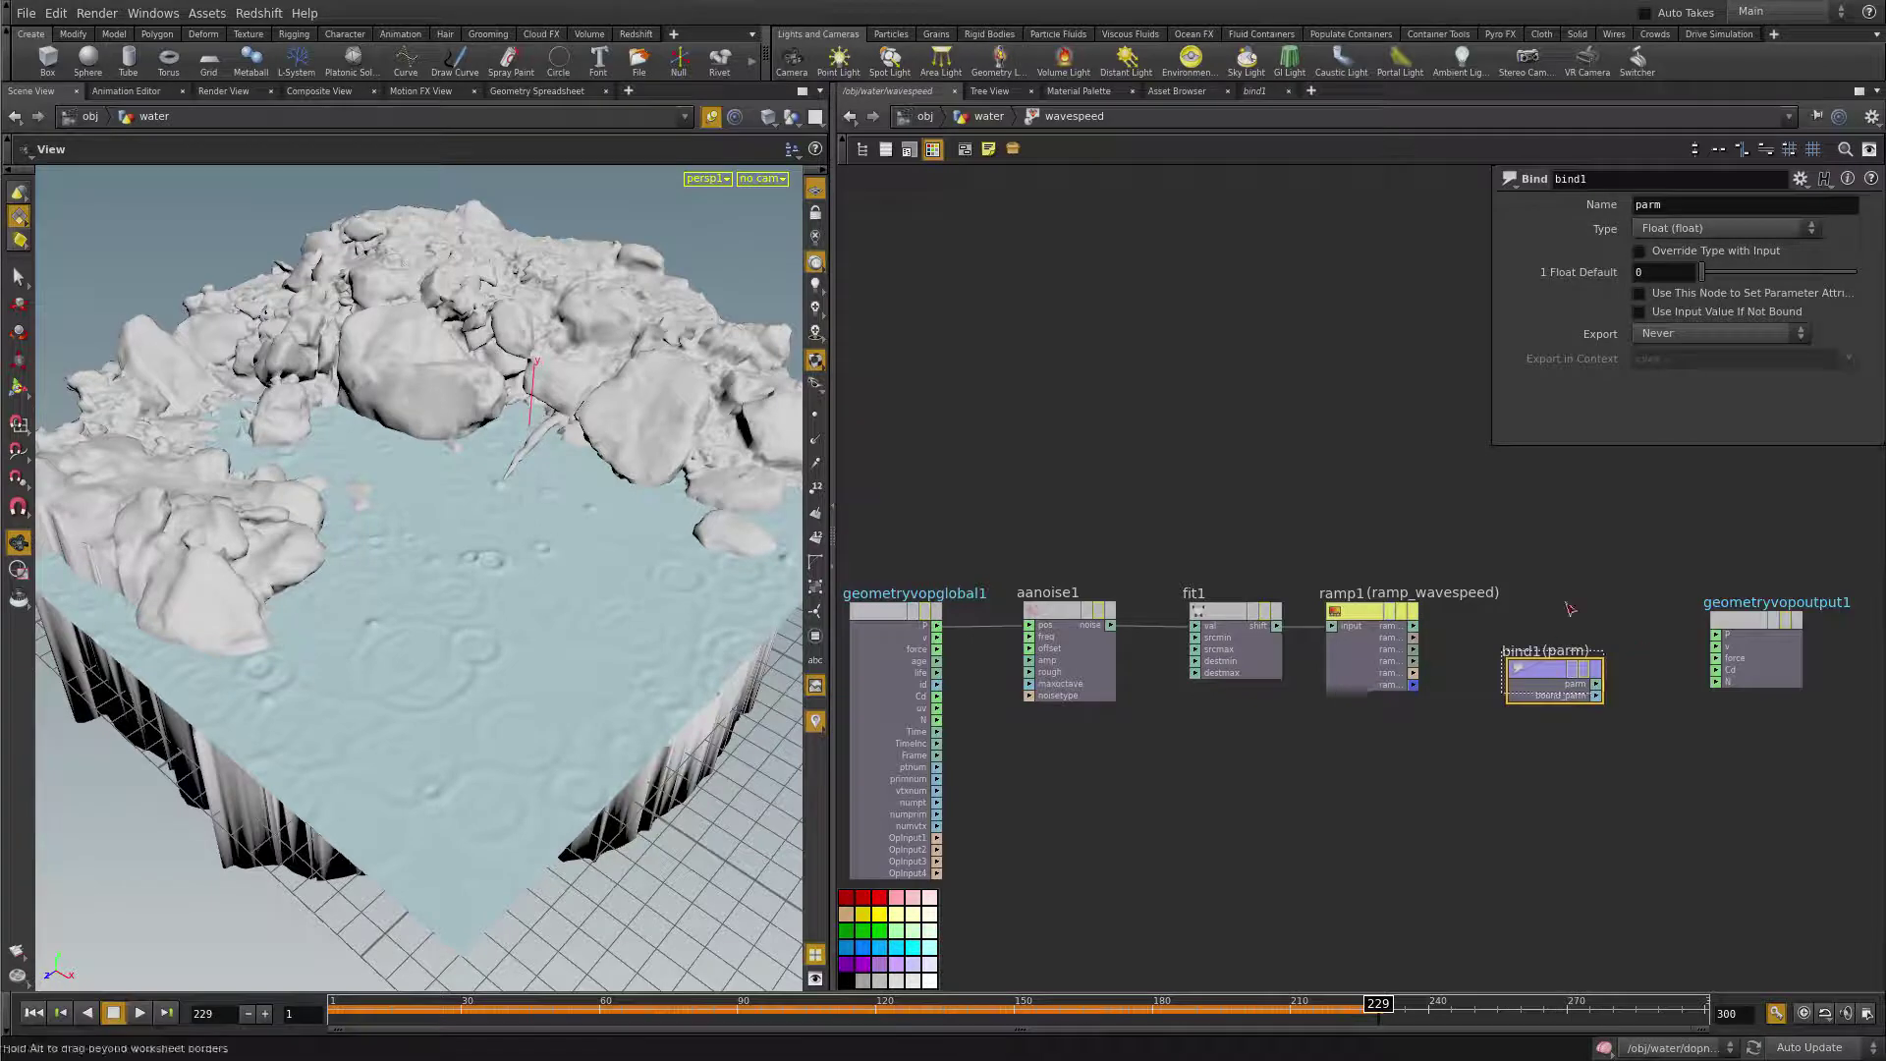
drag(1552, 670, 1575, 606)
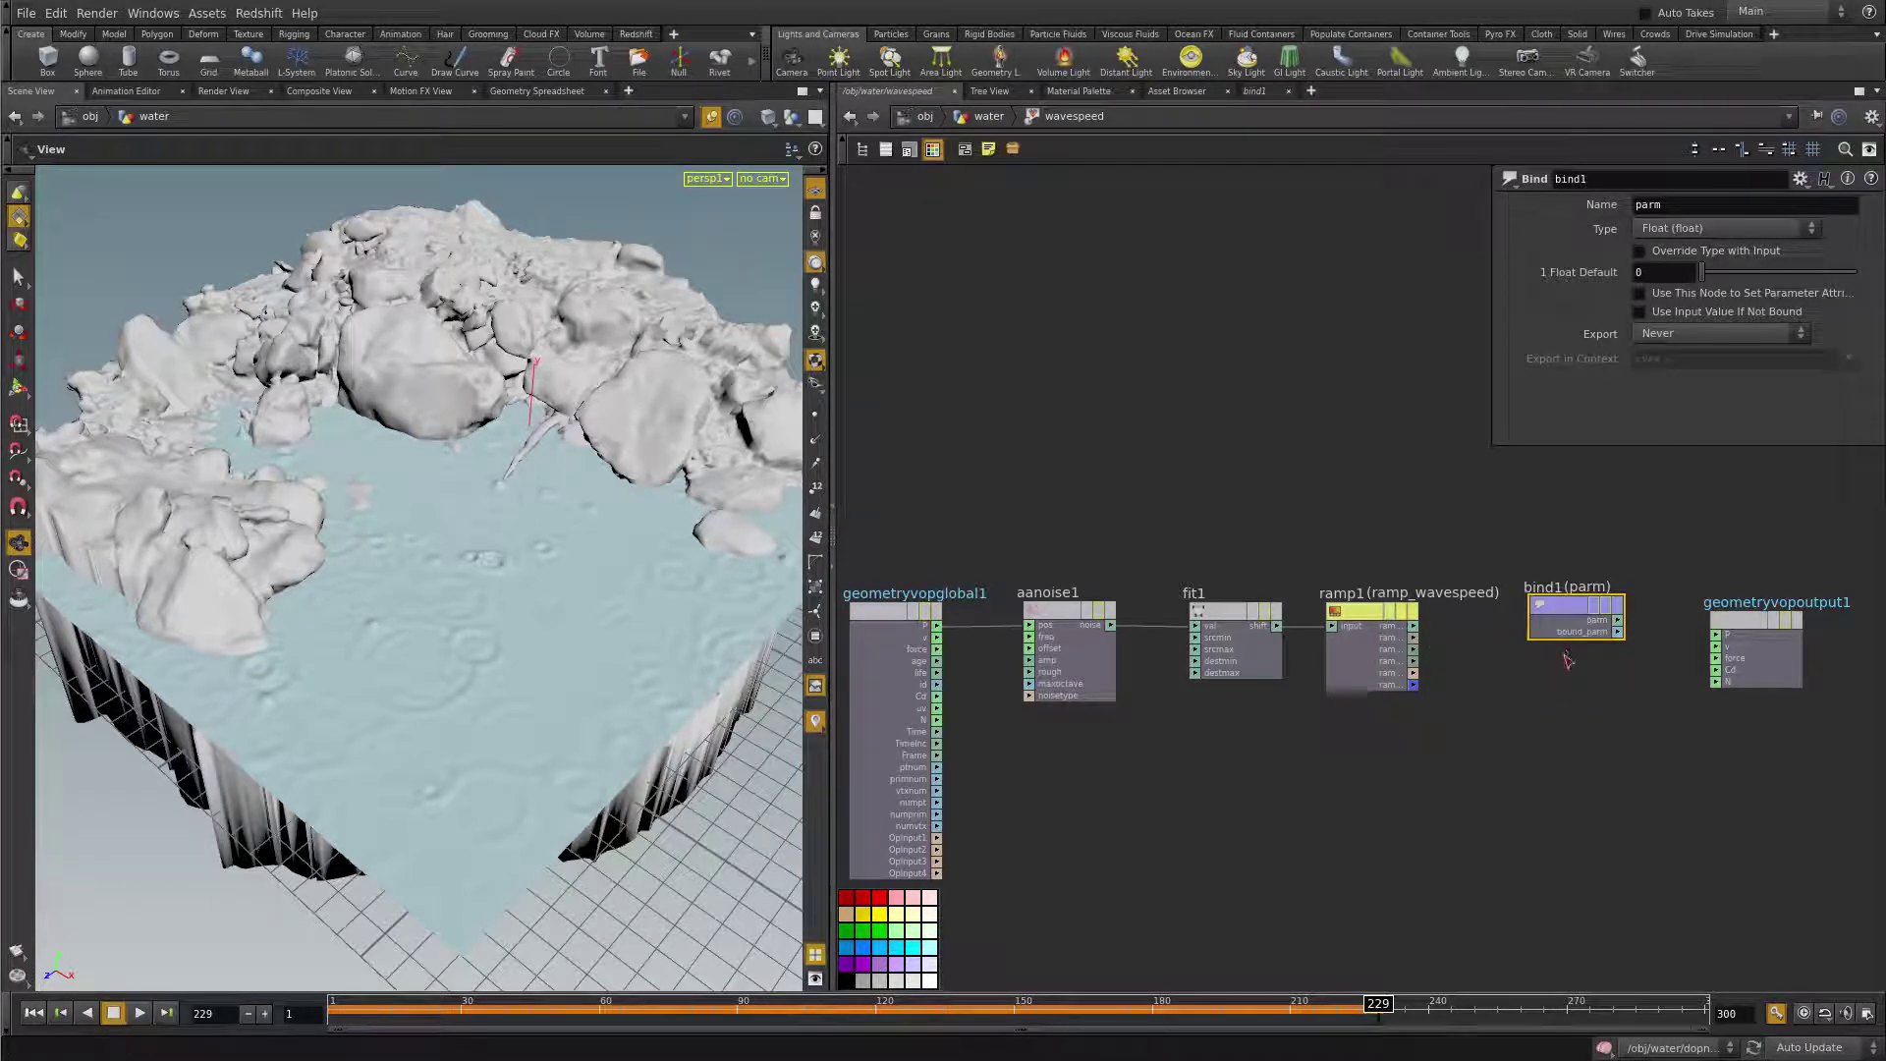
key(Delete)
- Add a Bind Export node between ramp1 and geometryvopoutput1, fed by the ramp output of ramp1
key(Tab)
text(bin)
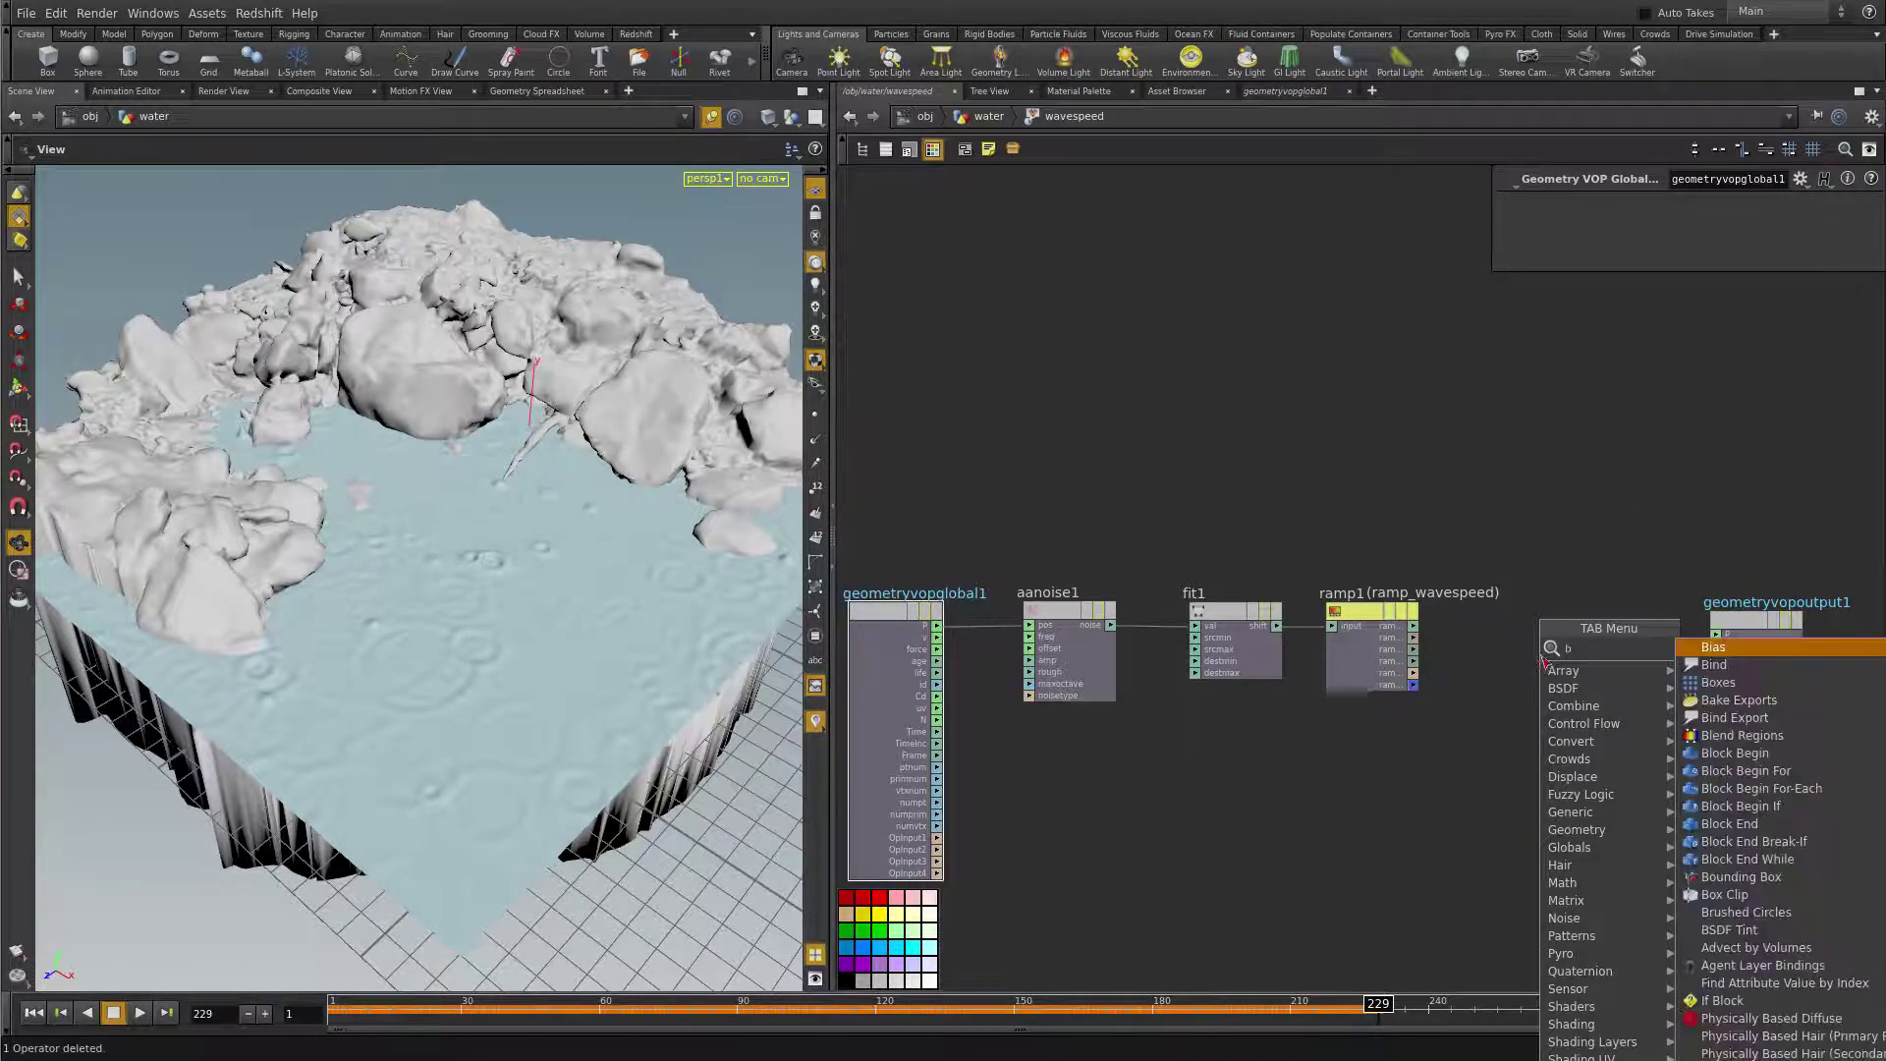
key(Return)
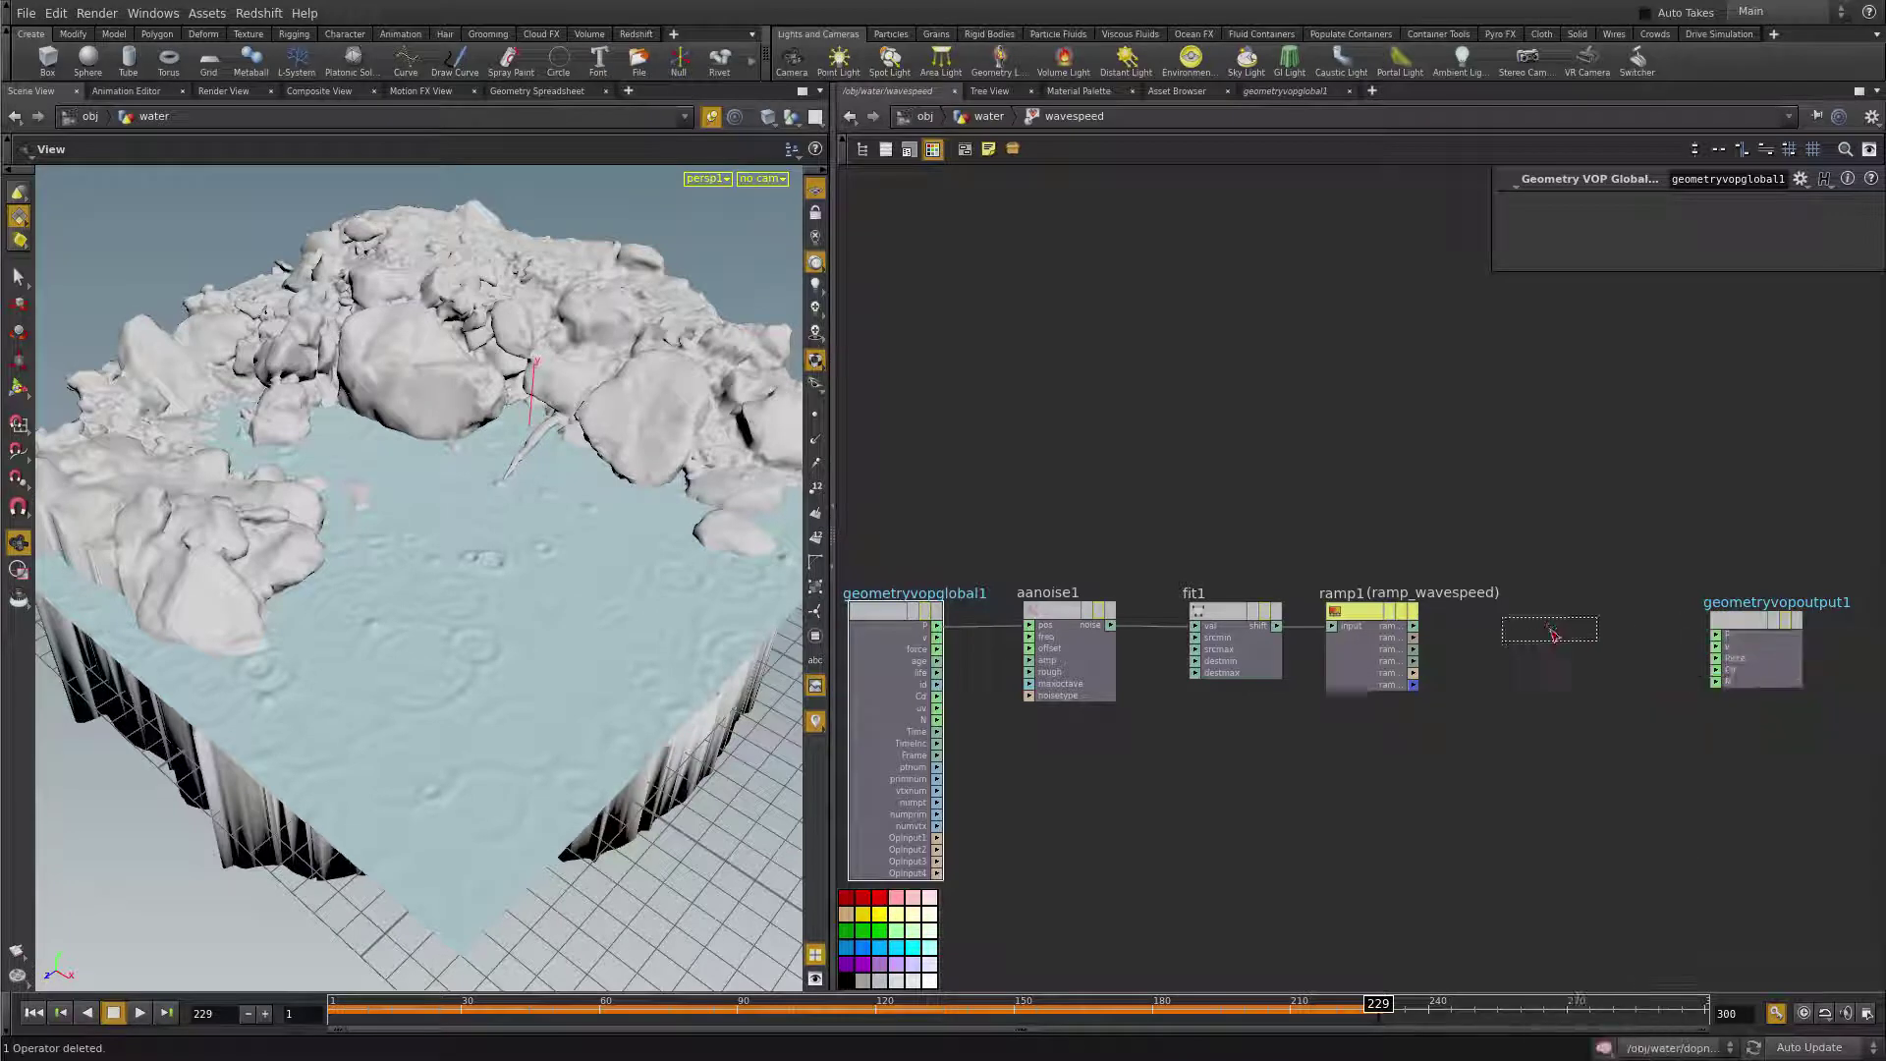
click(1567, 629)
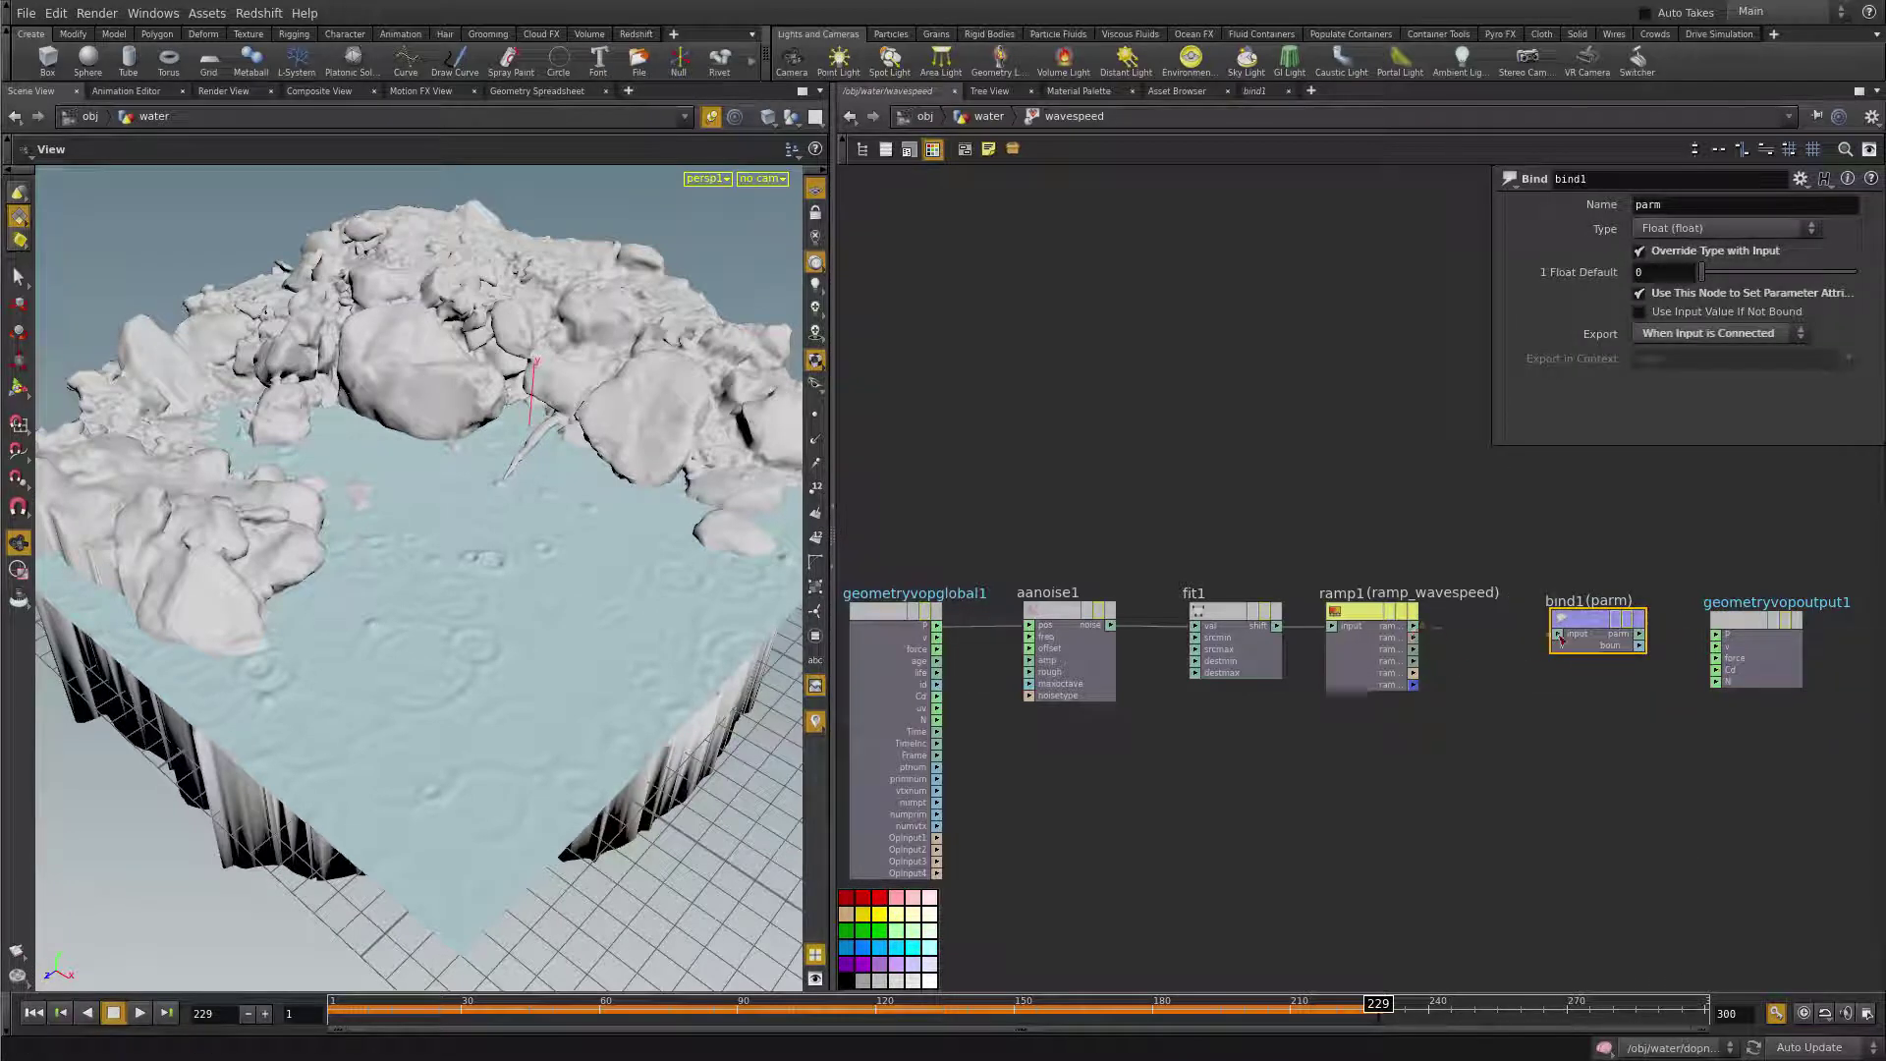
drag(1596, 625, 1591, 618)
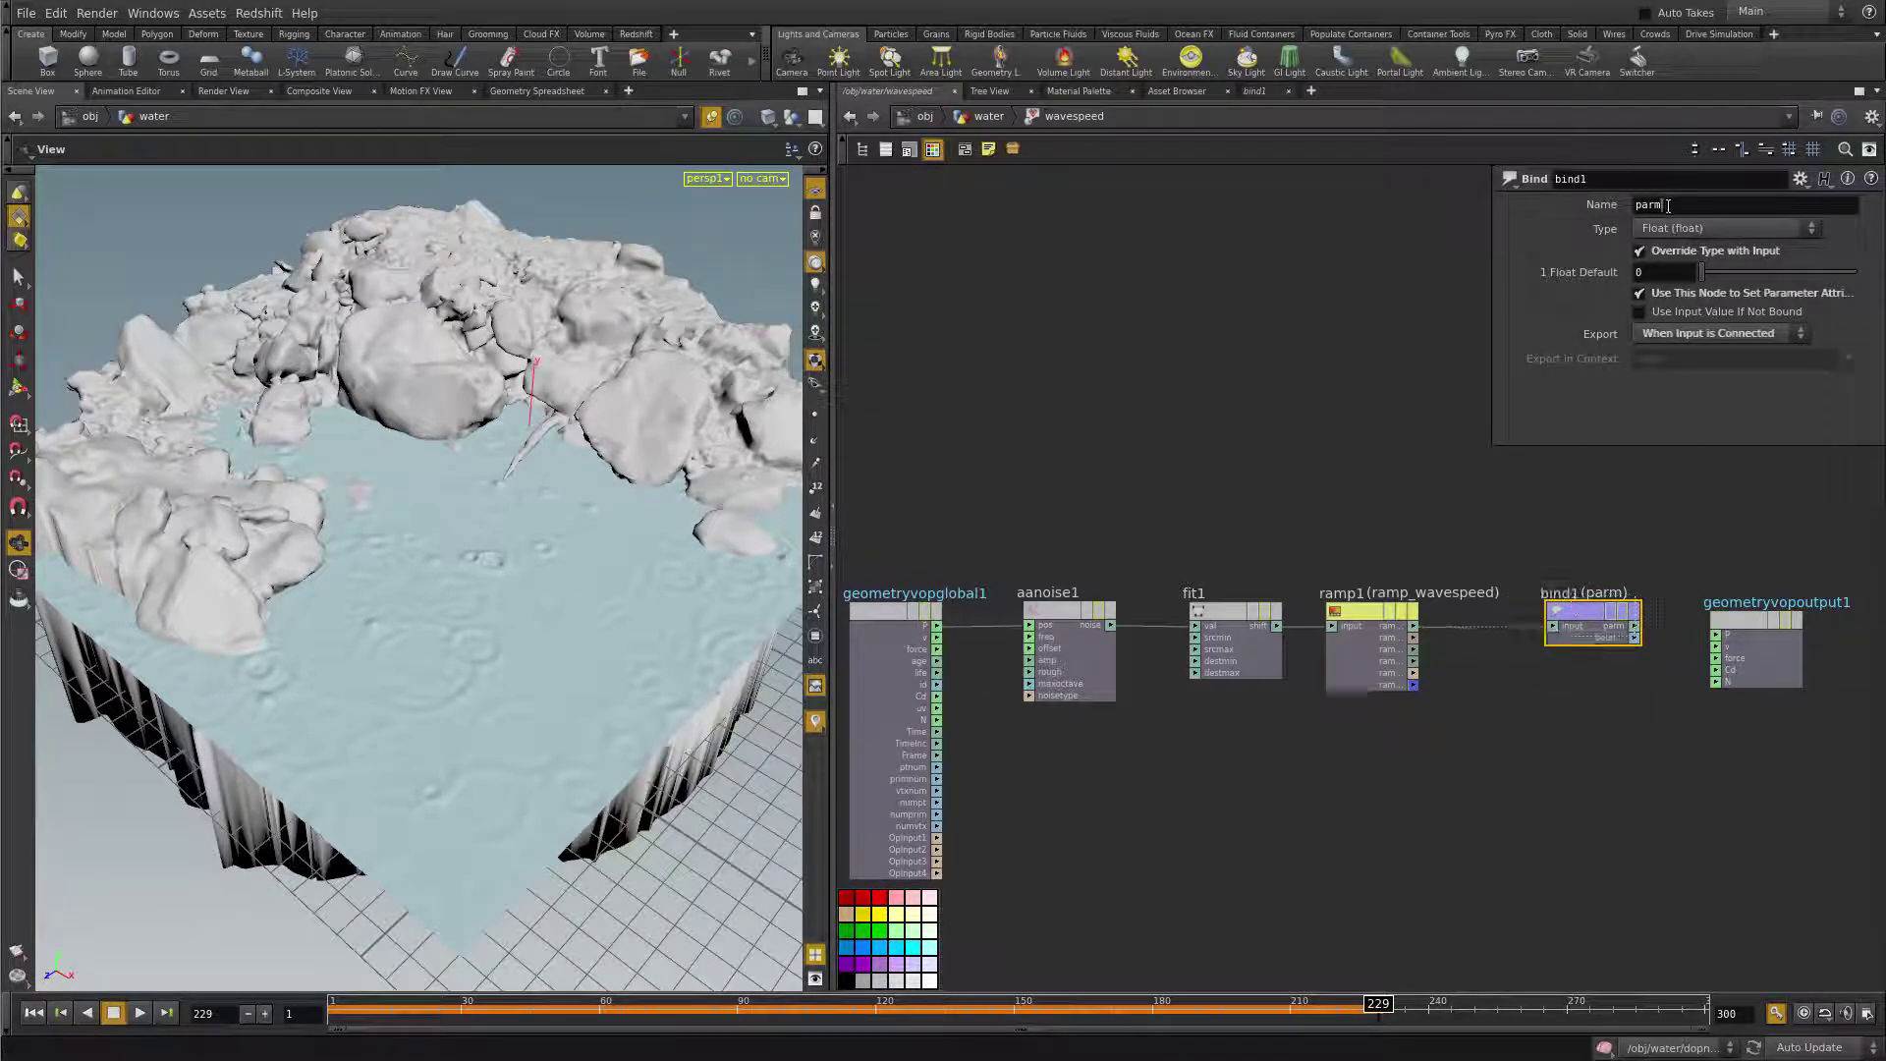
- Name the exported attribute of bind1 wavespeed
drag(1576, 208, 1544, 225)
click(1704, 209)
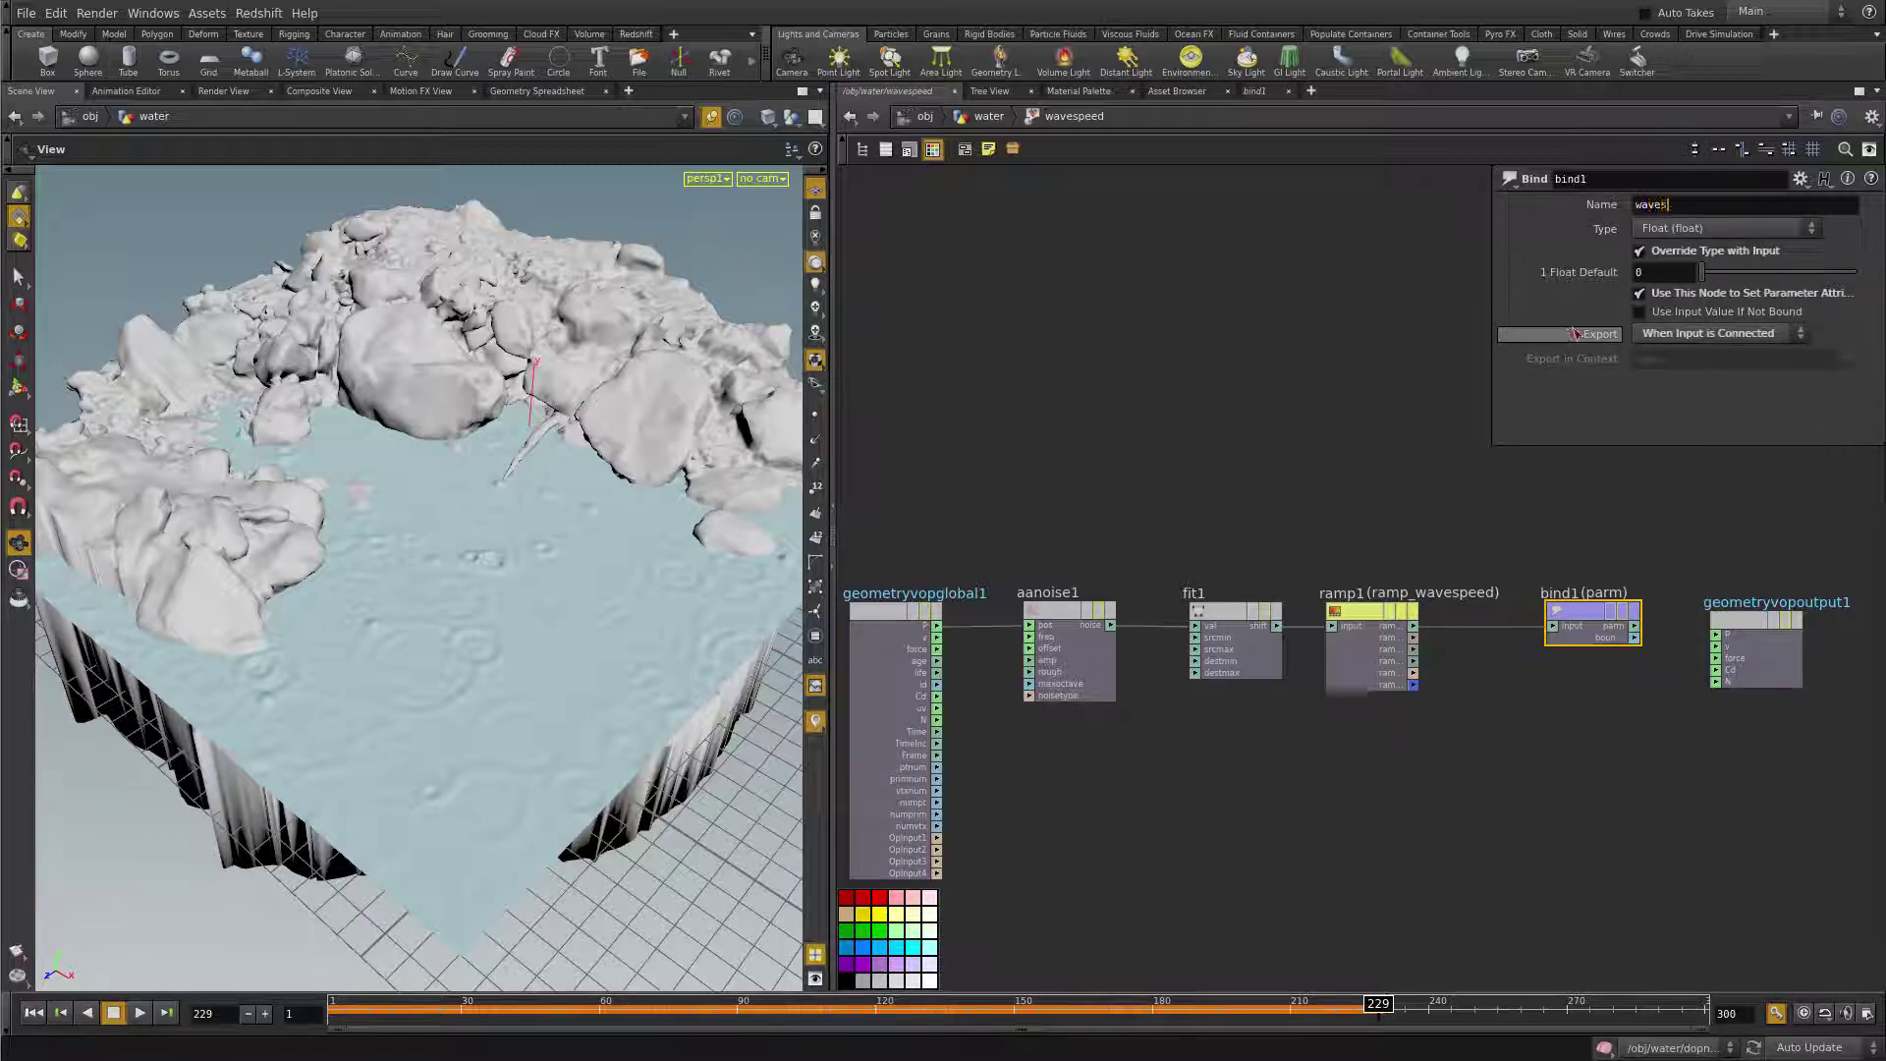
text(wavespeed)
key(Return)
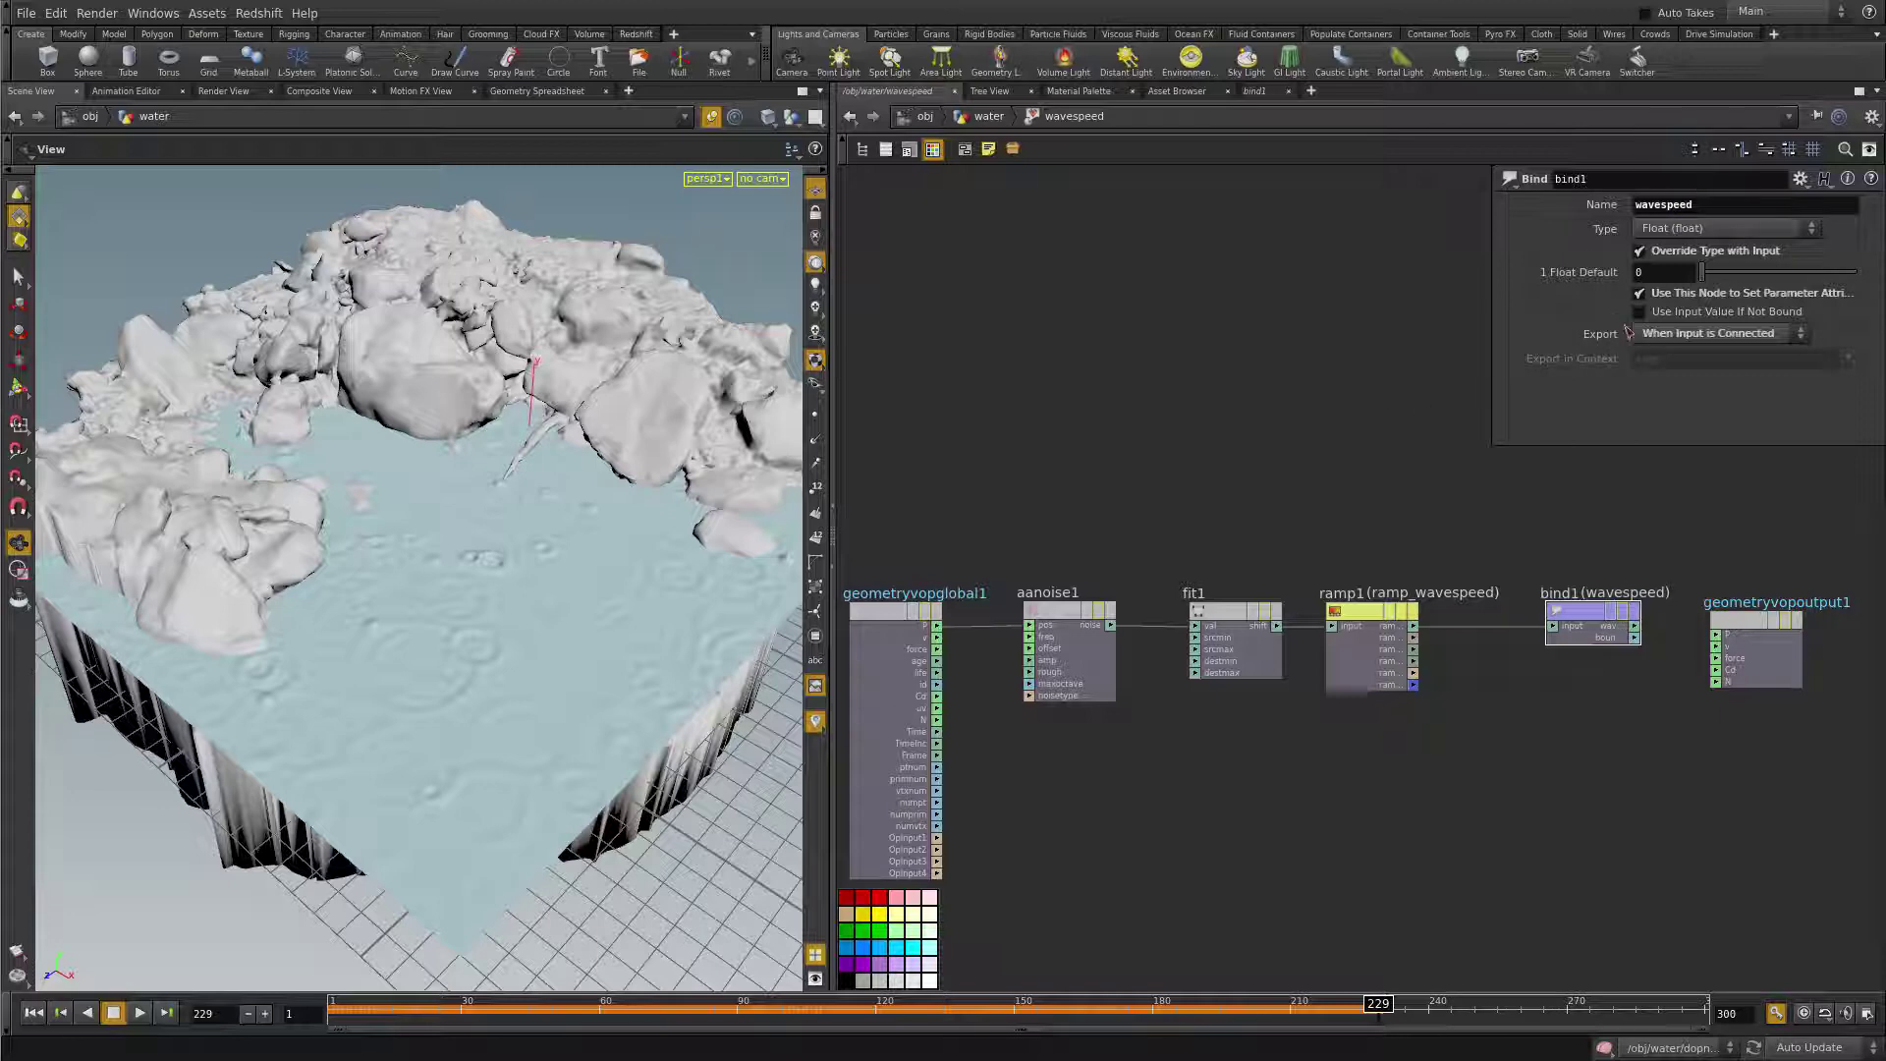
middle_drag(1458, 750, 1497, 759)
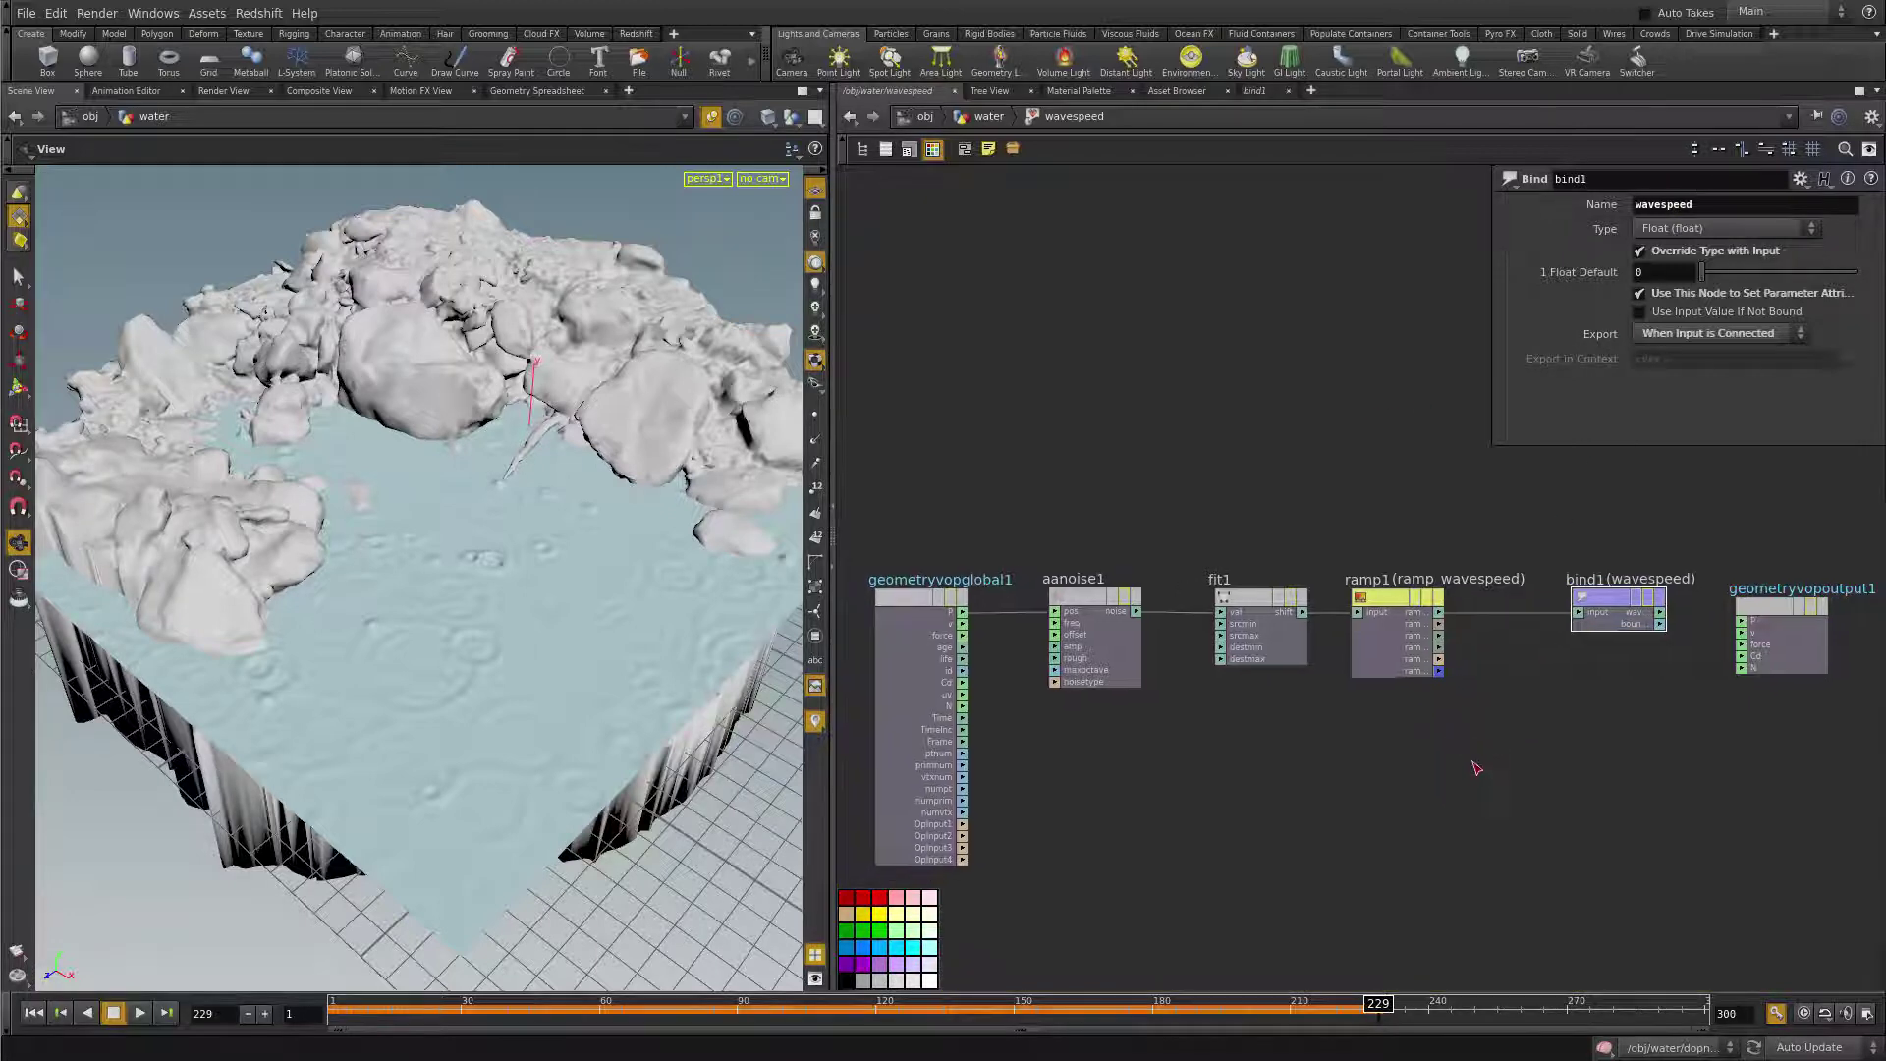
- In the water network, add a Visualize node beside wavespeed, feed it from the wavespeed output and display it
key(u)
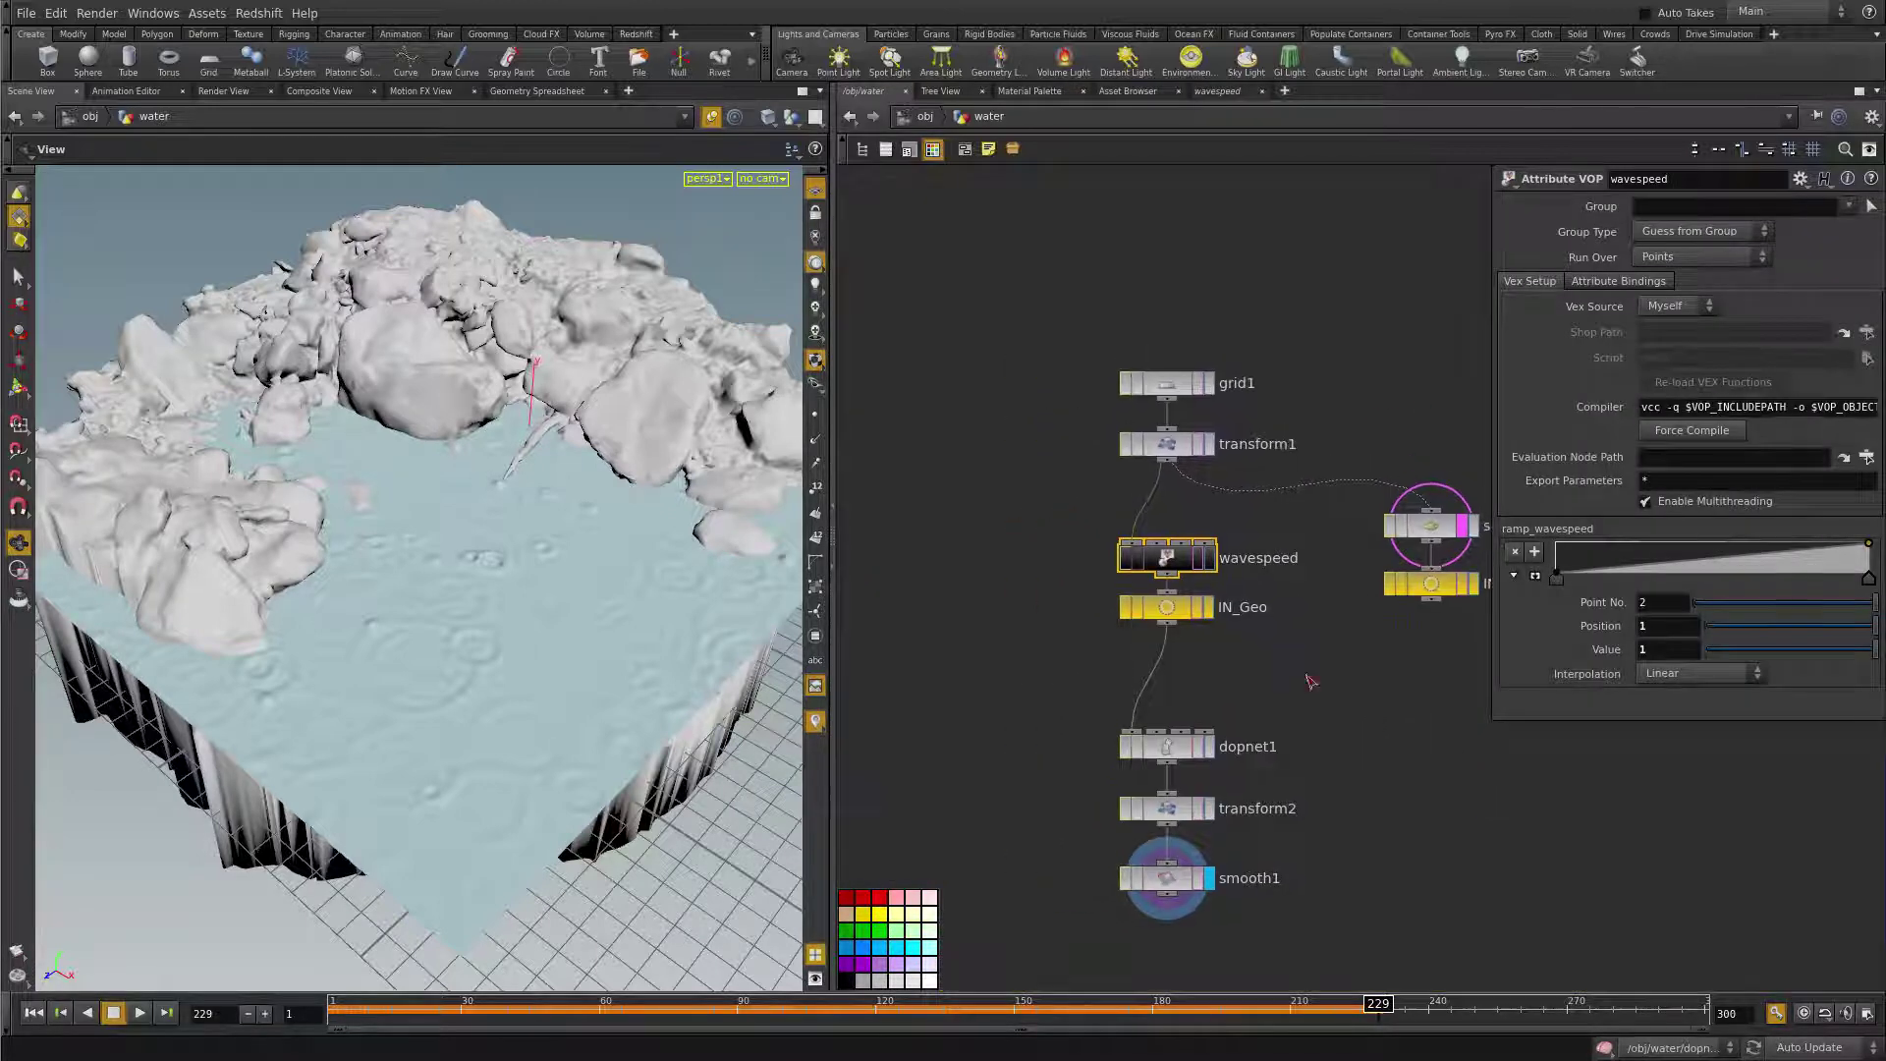
key(Tab)
text(vi)
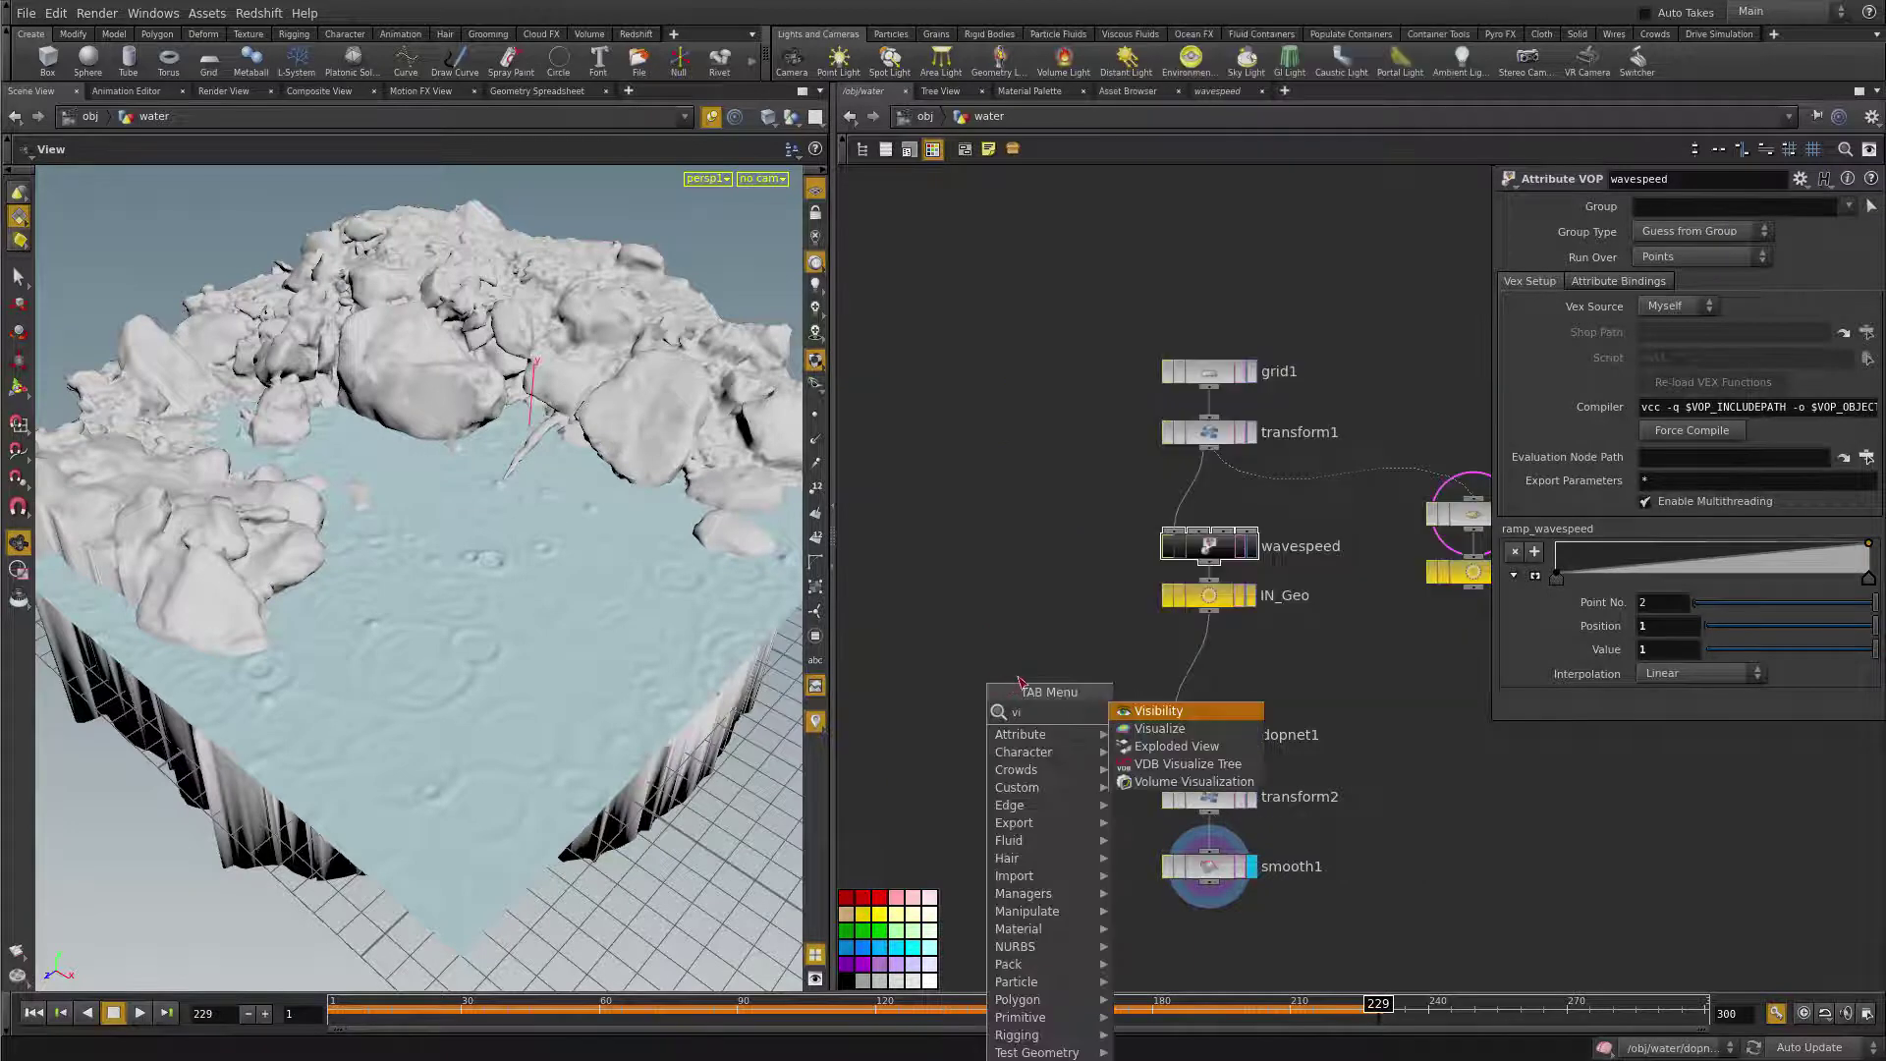
text(su)
key(Return)
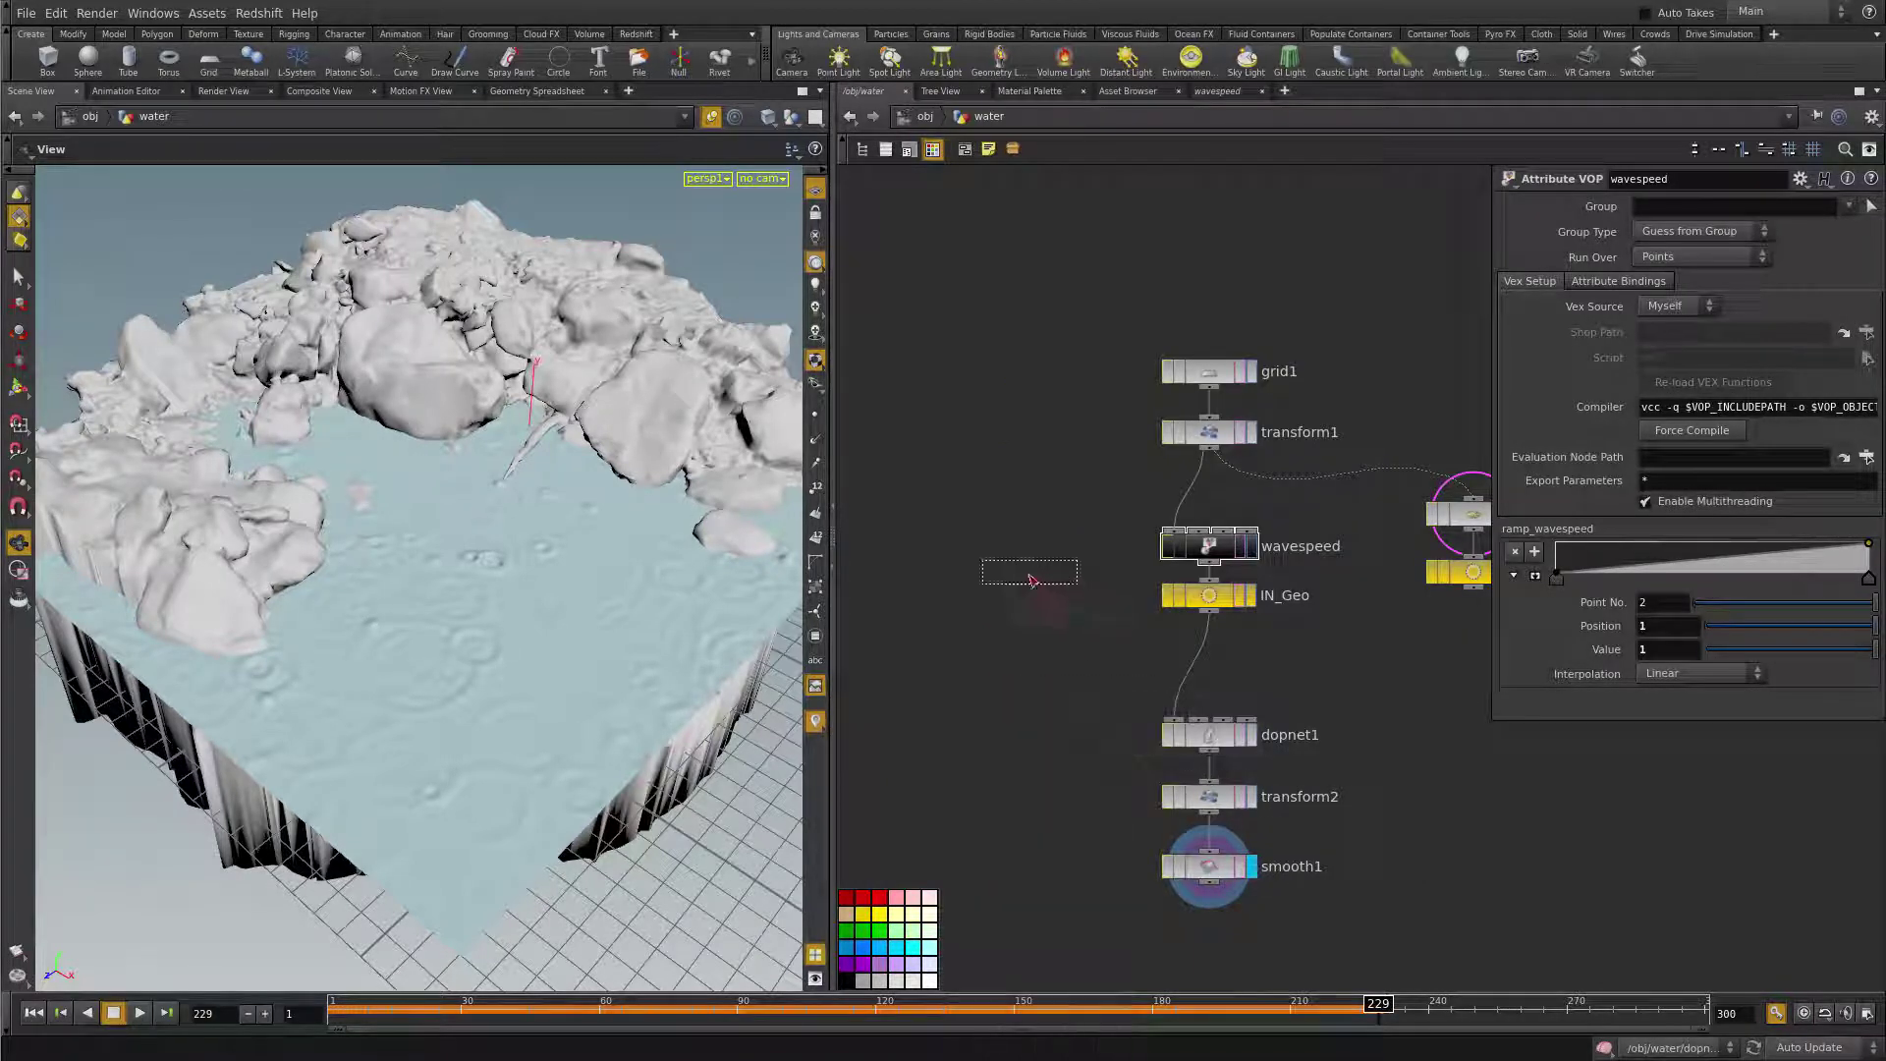
click(879, 964)
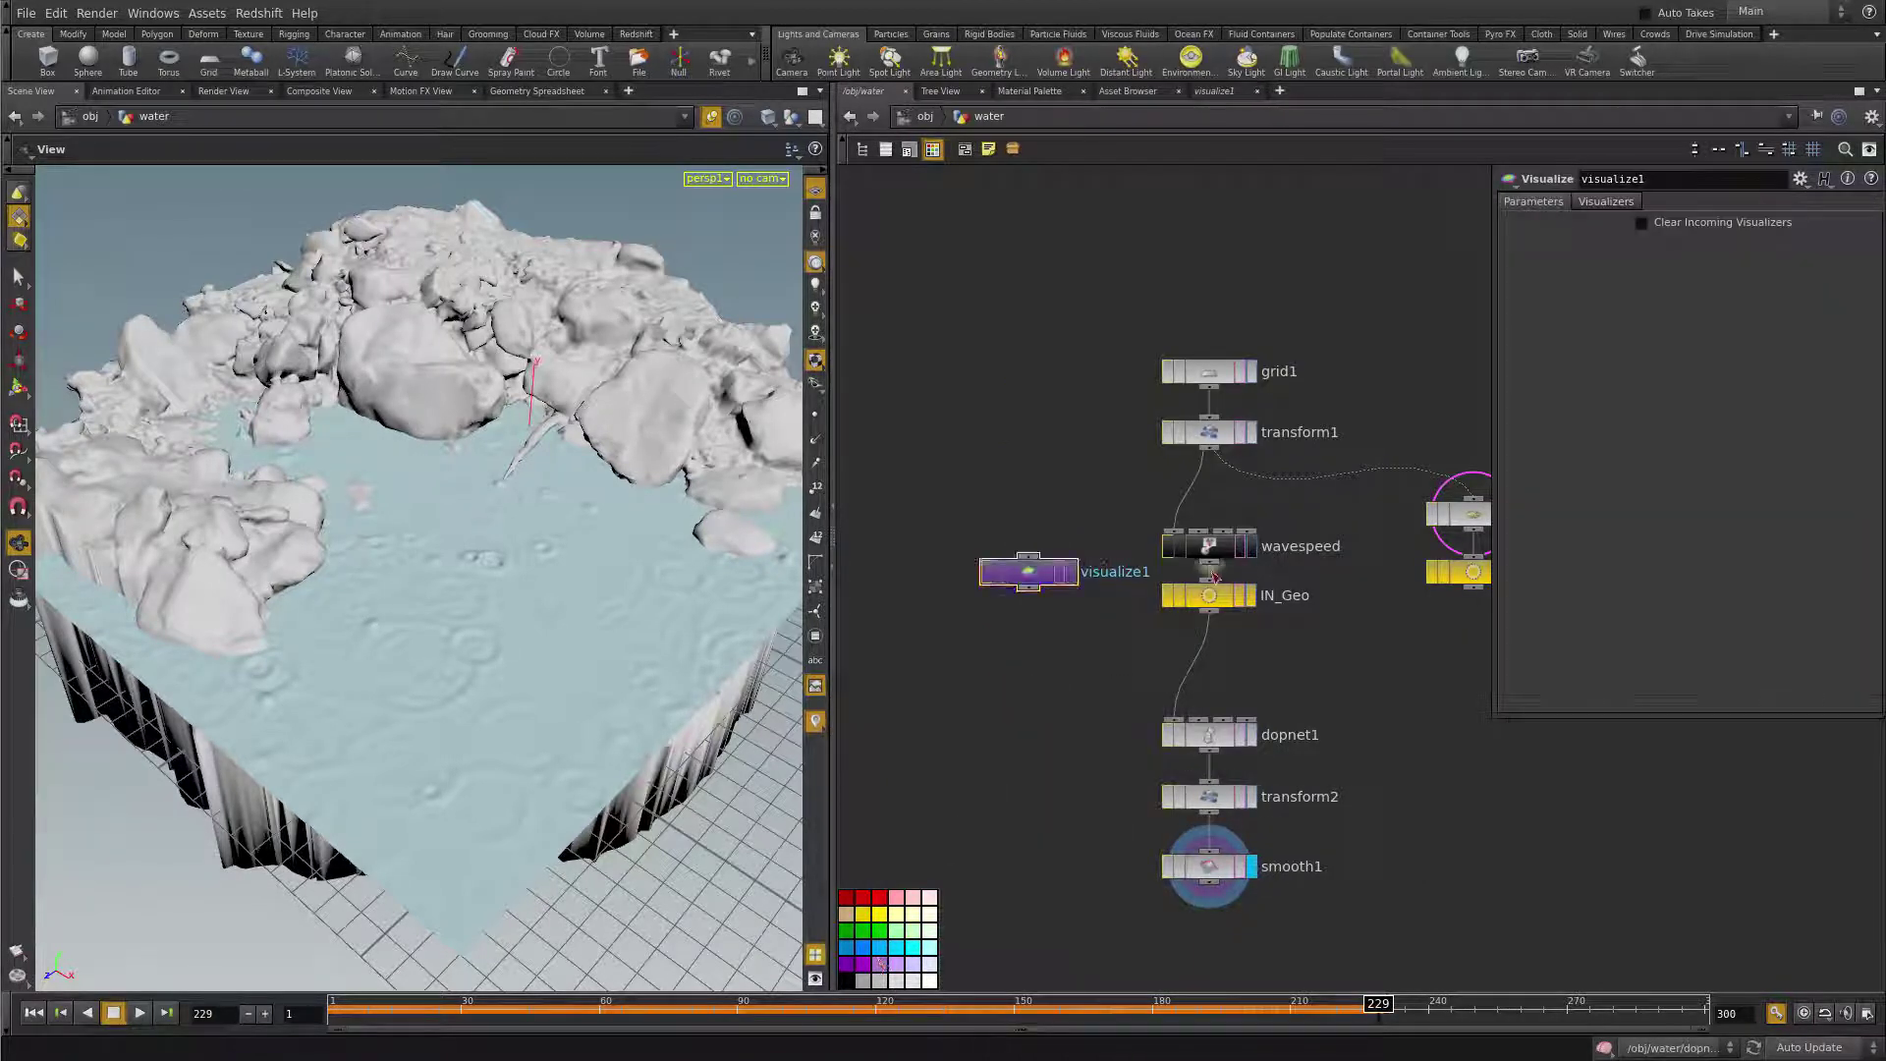
drag(1036, 575, 995, 582)
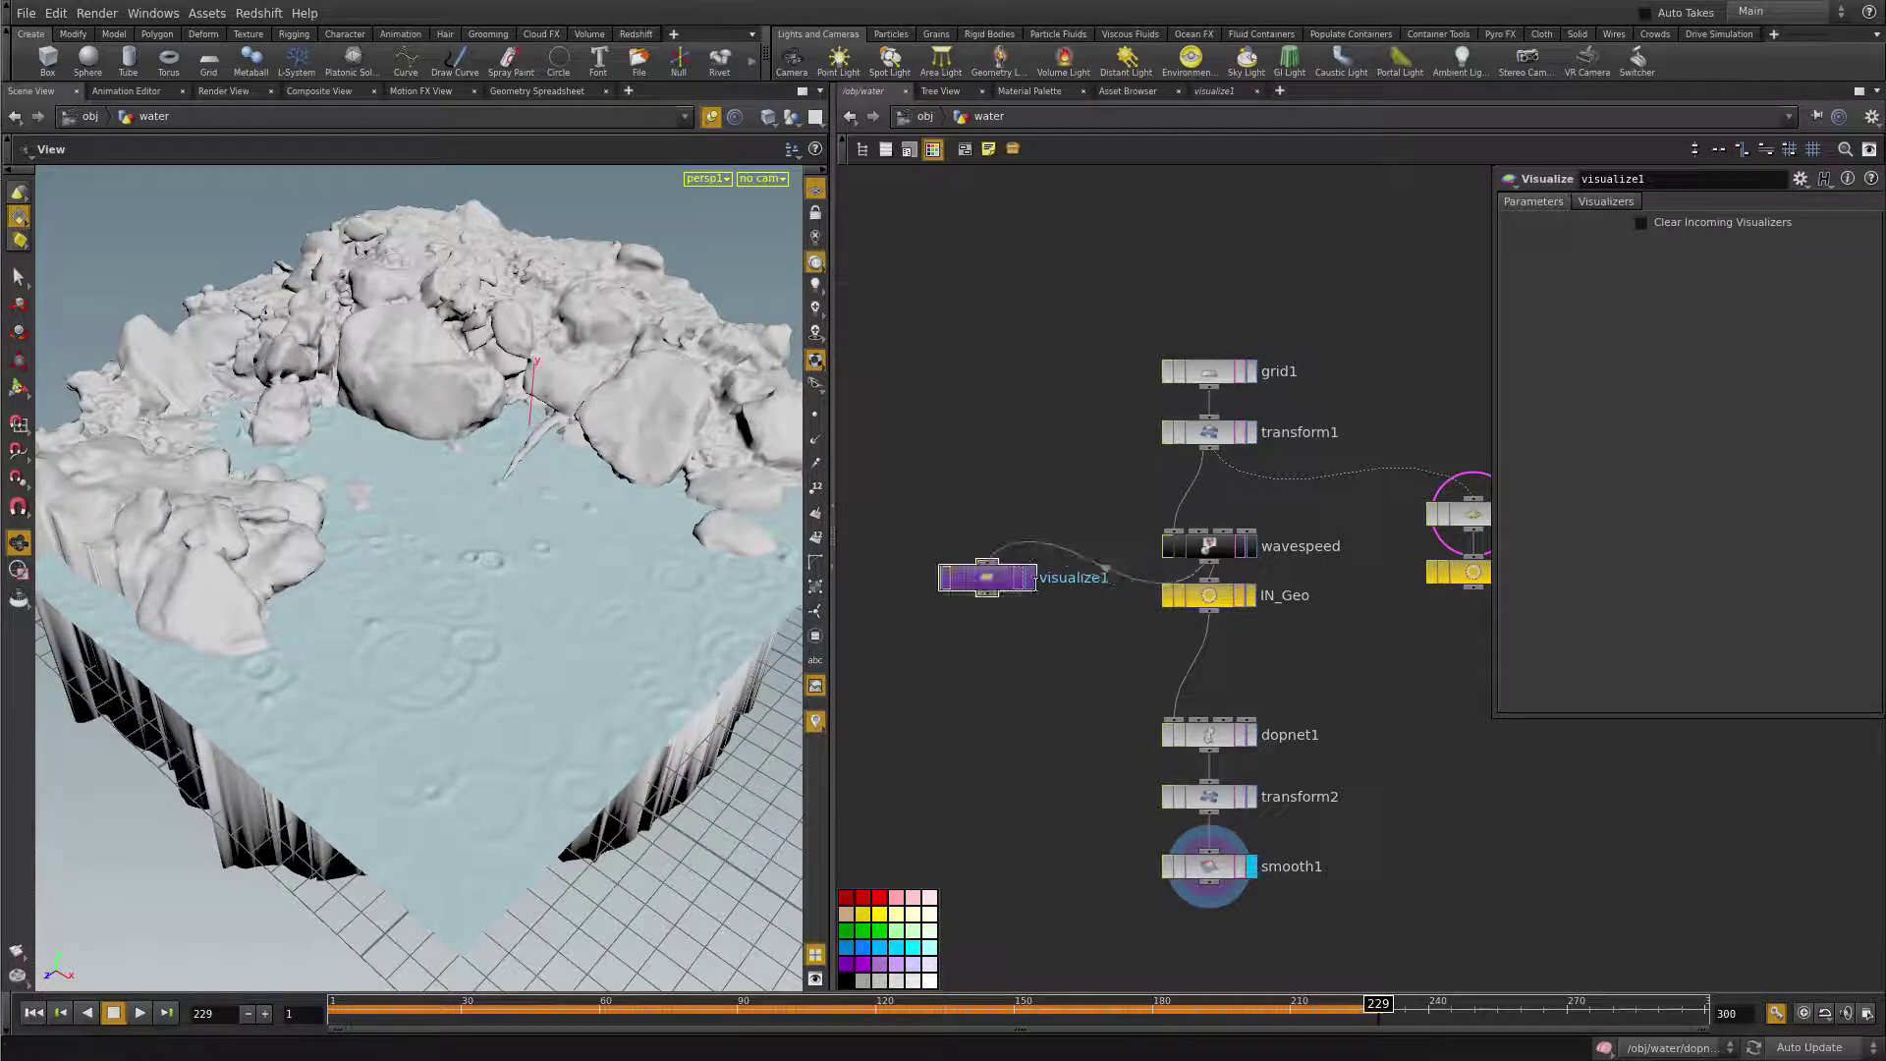
click(1030, 578)
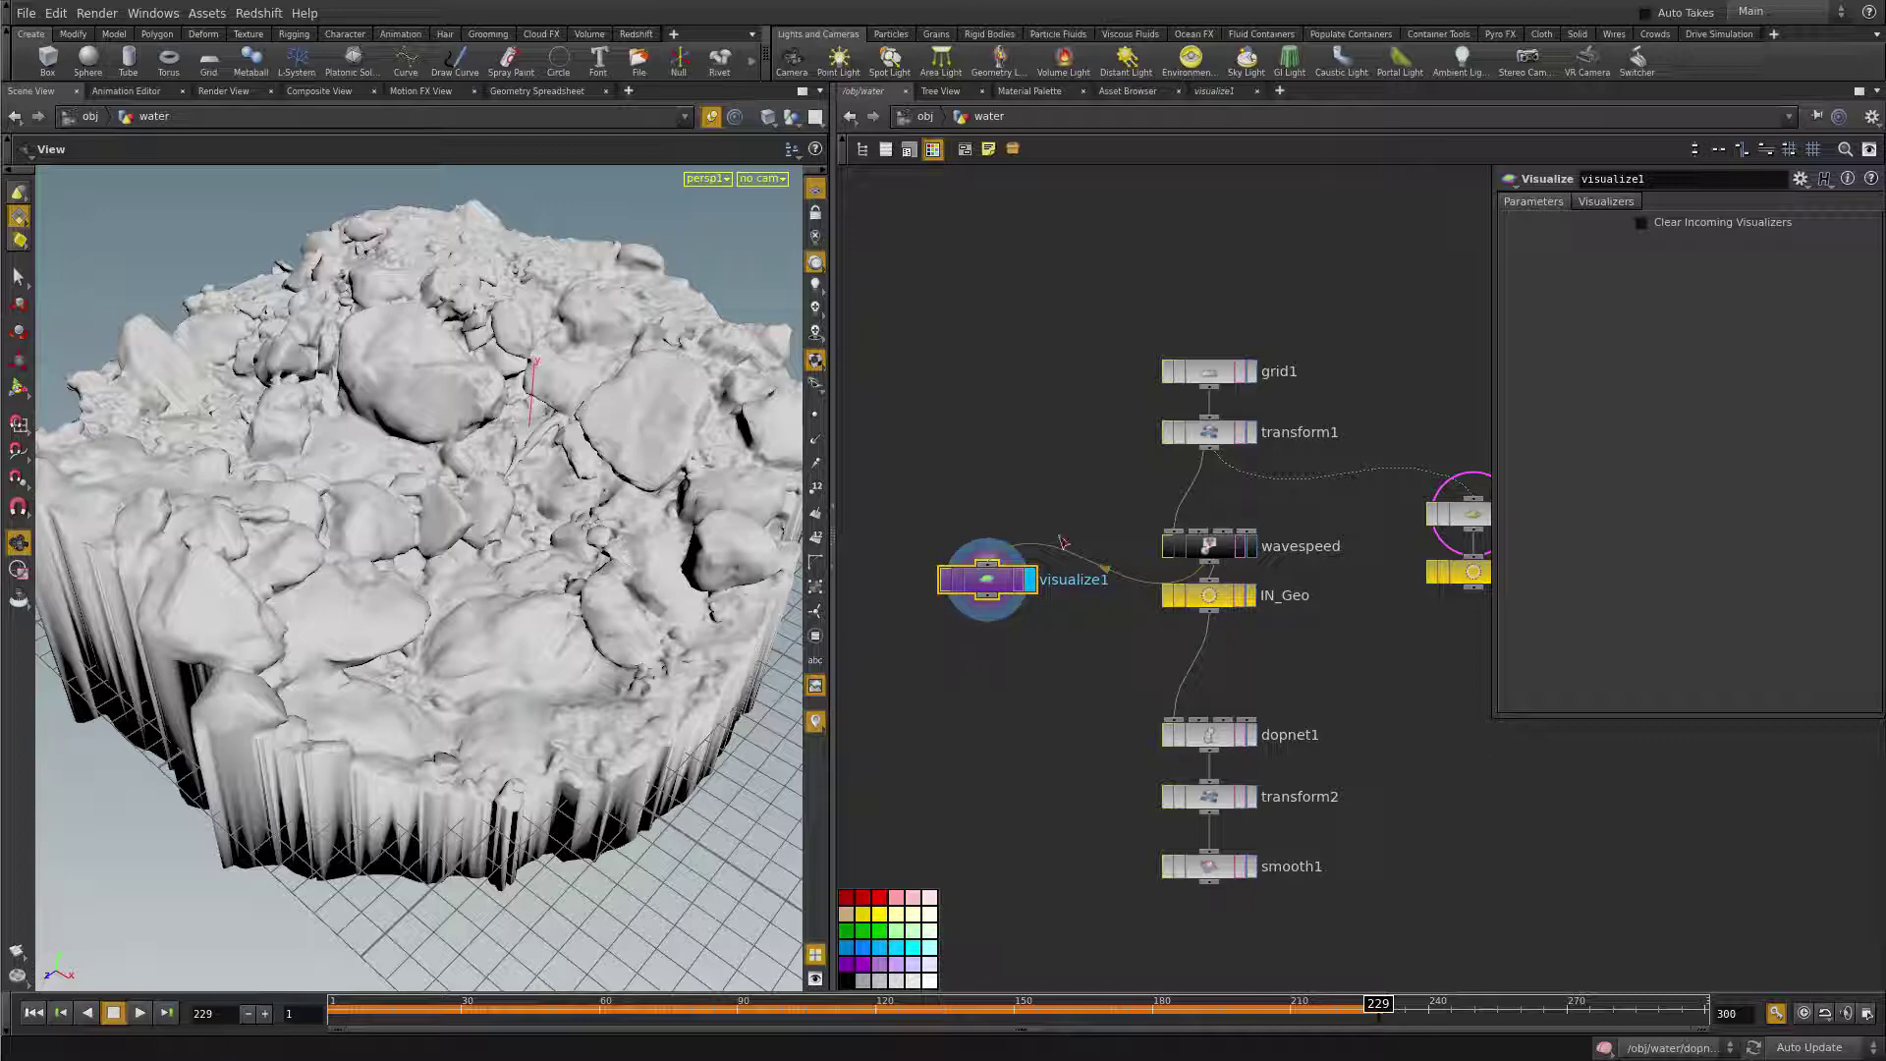
- Give visualize1 a Color visualizer using Ramped Attribute on the wavespeed attribute, with the range set to Min and Max
click(1611, 220)
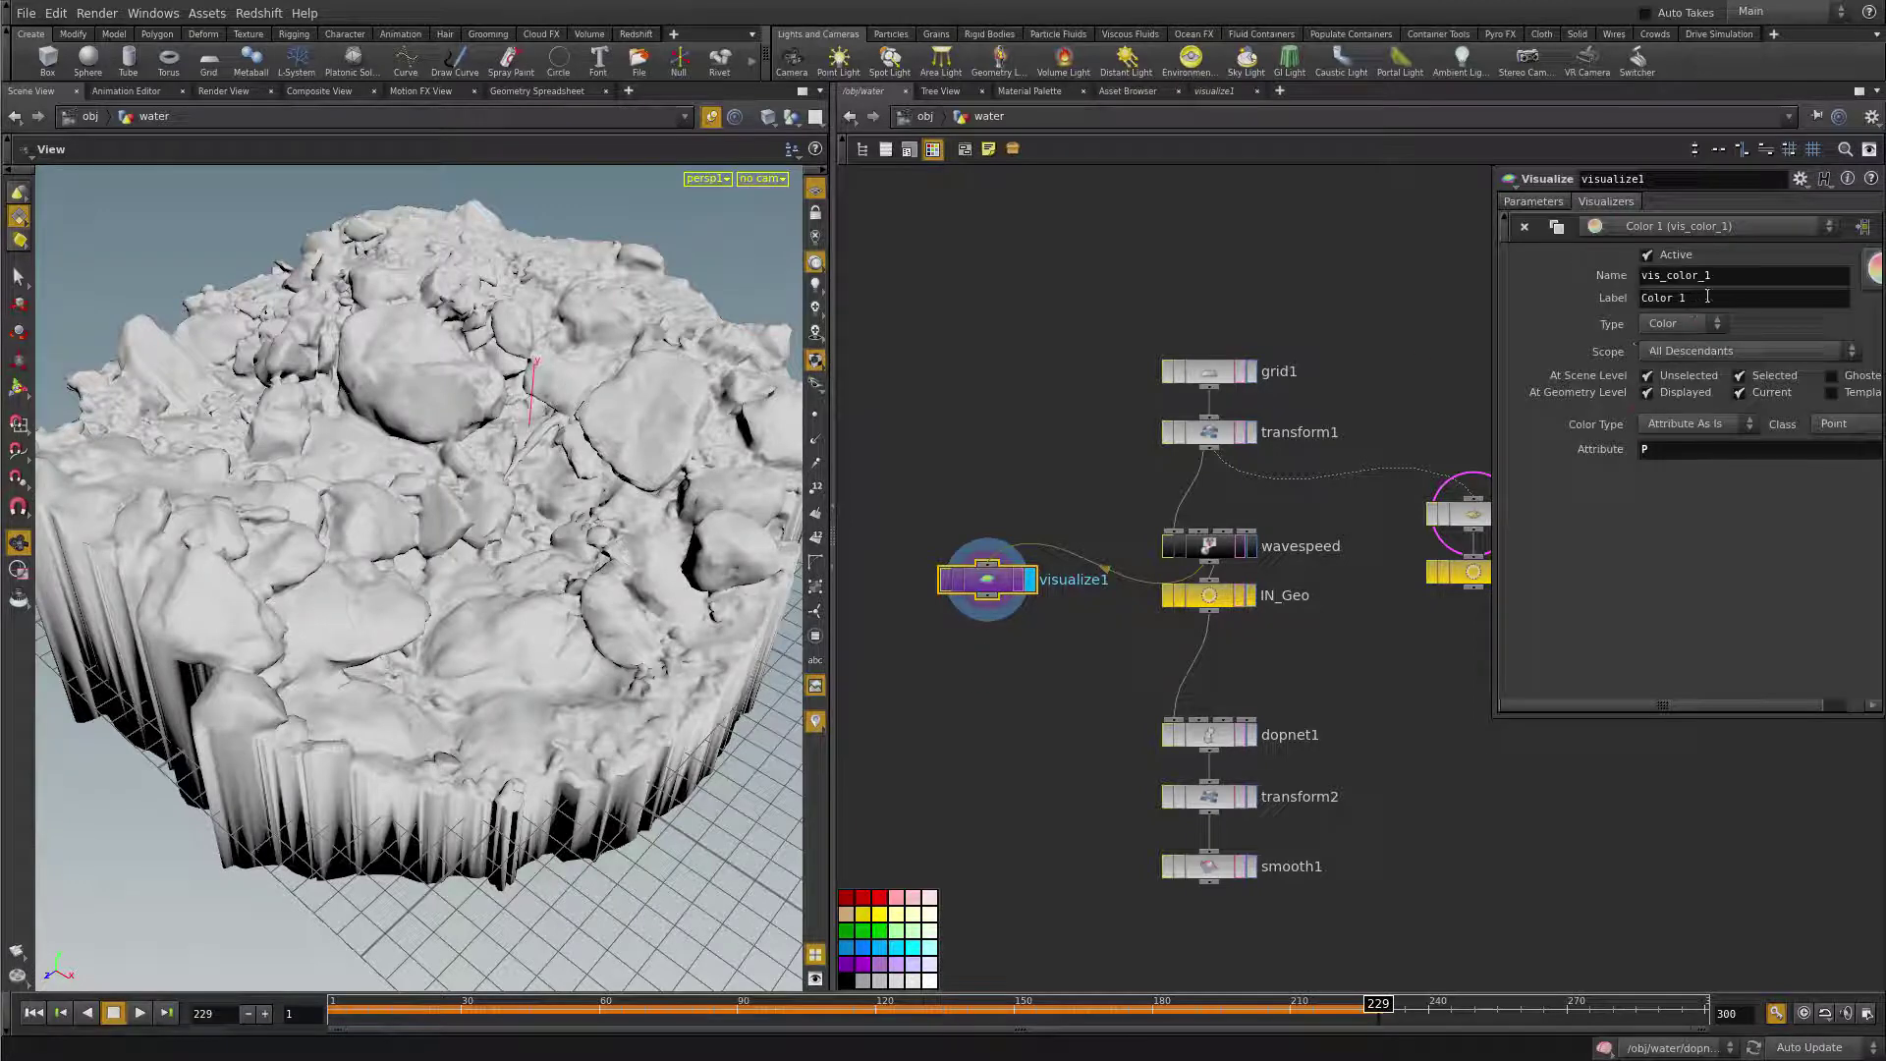
click(1694, 435)
click(1694, 448)
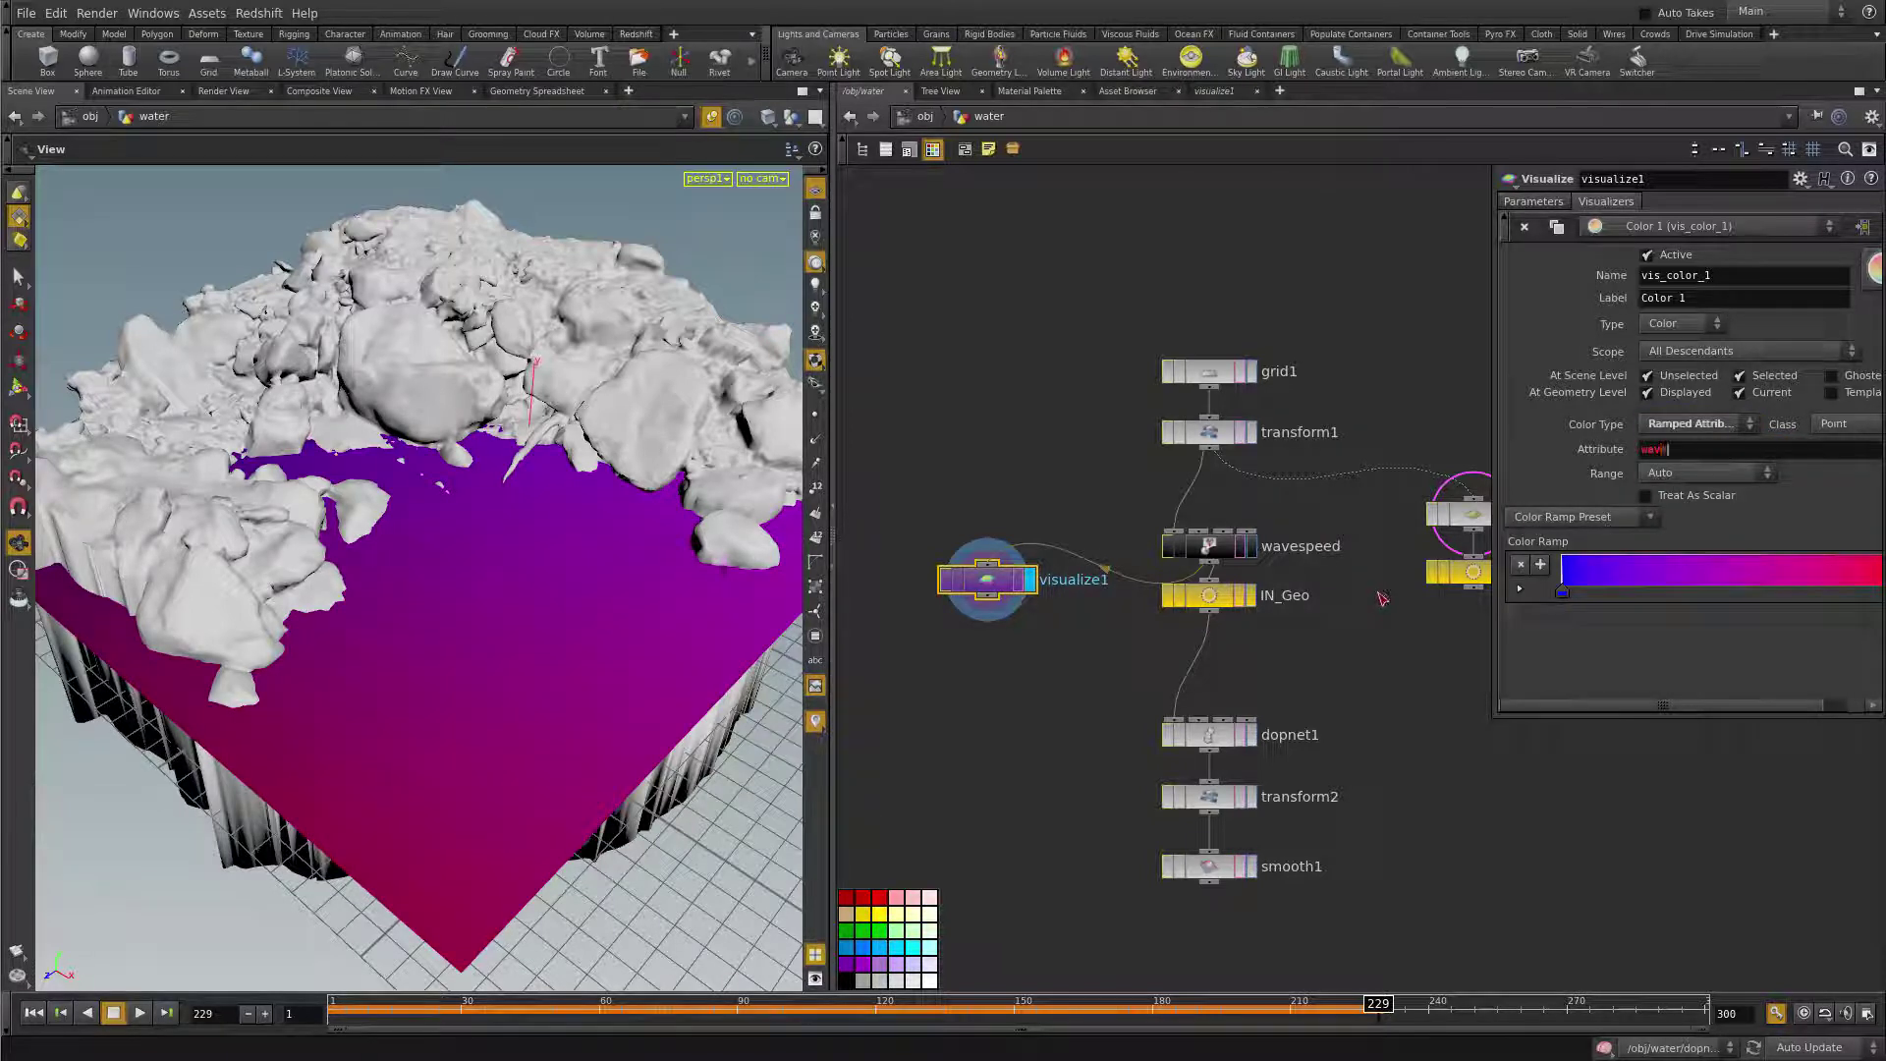
click(1726, 478)
click(1684, 503)
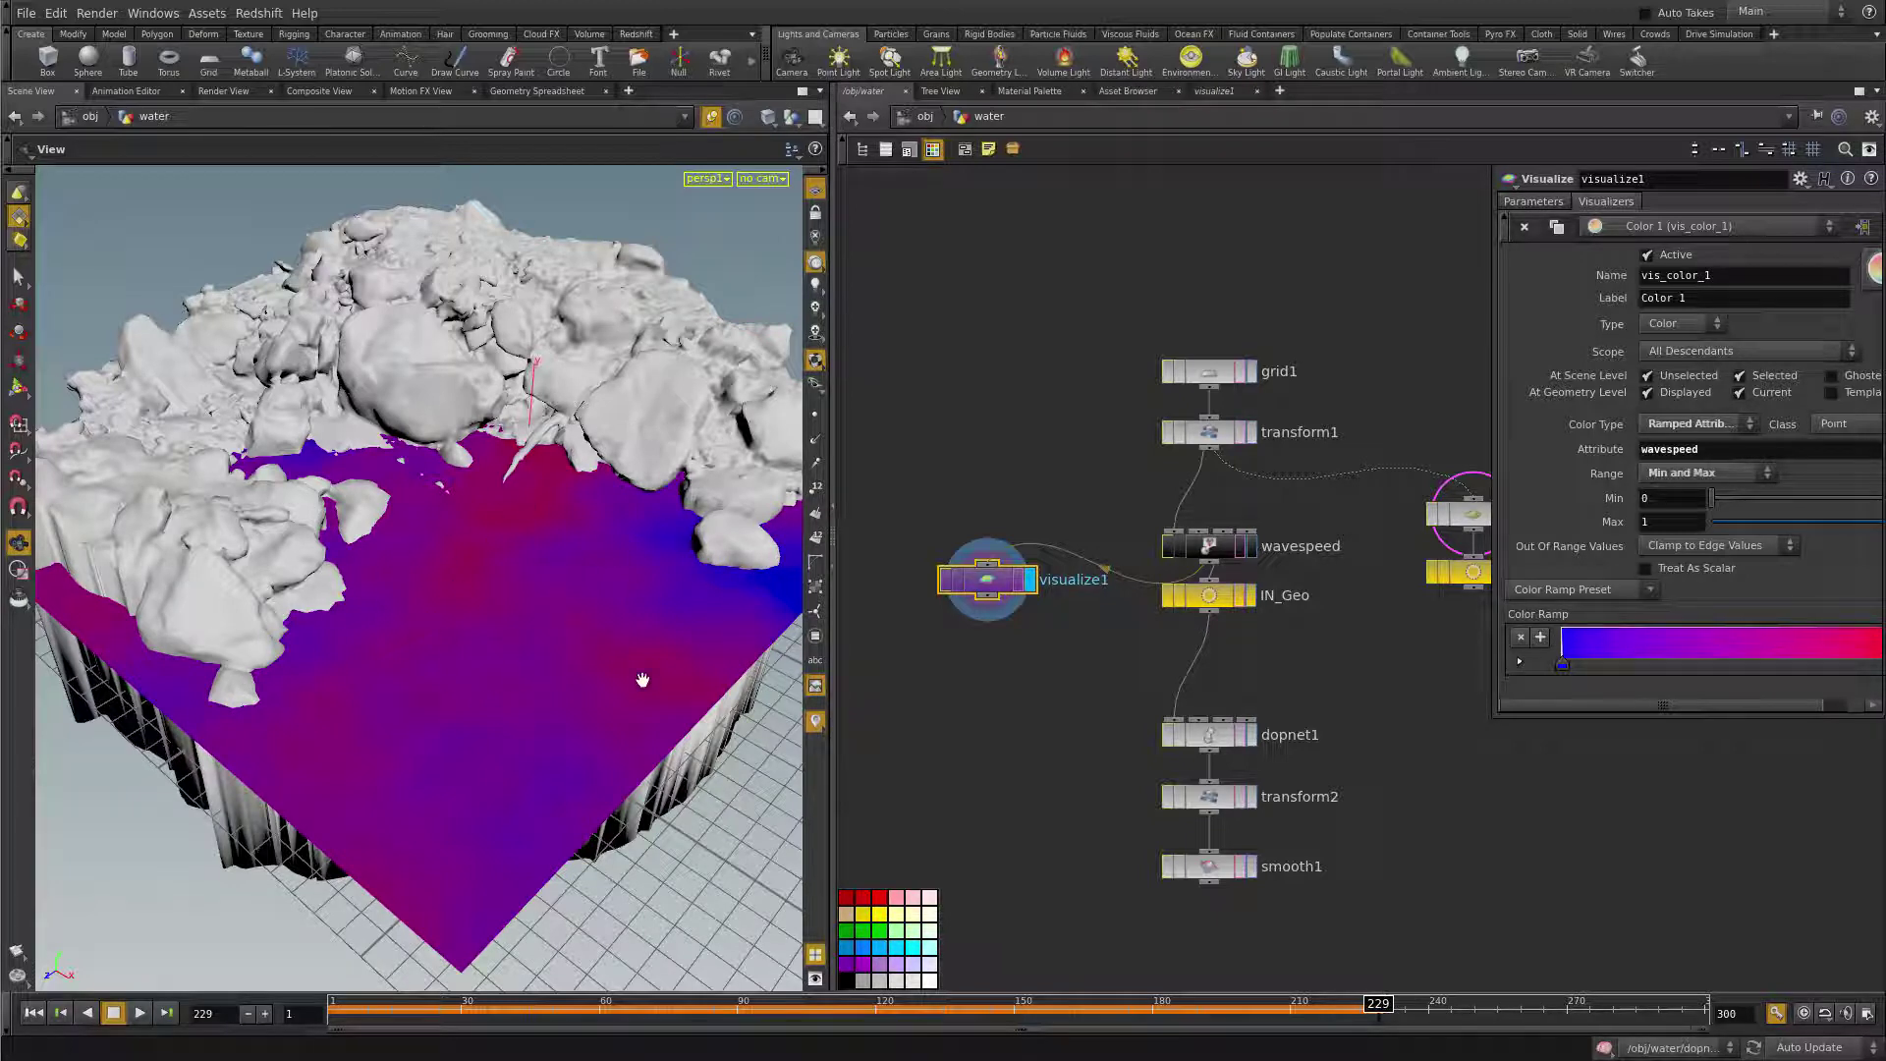
- Enlarge the ramp_wavespeed graph on the wavespeed node and lower its end point to a value of about 0.59
click(1253, 556)
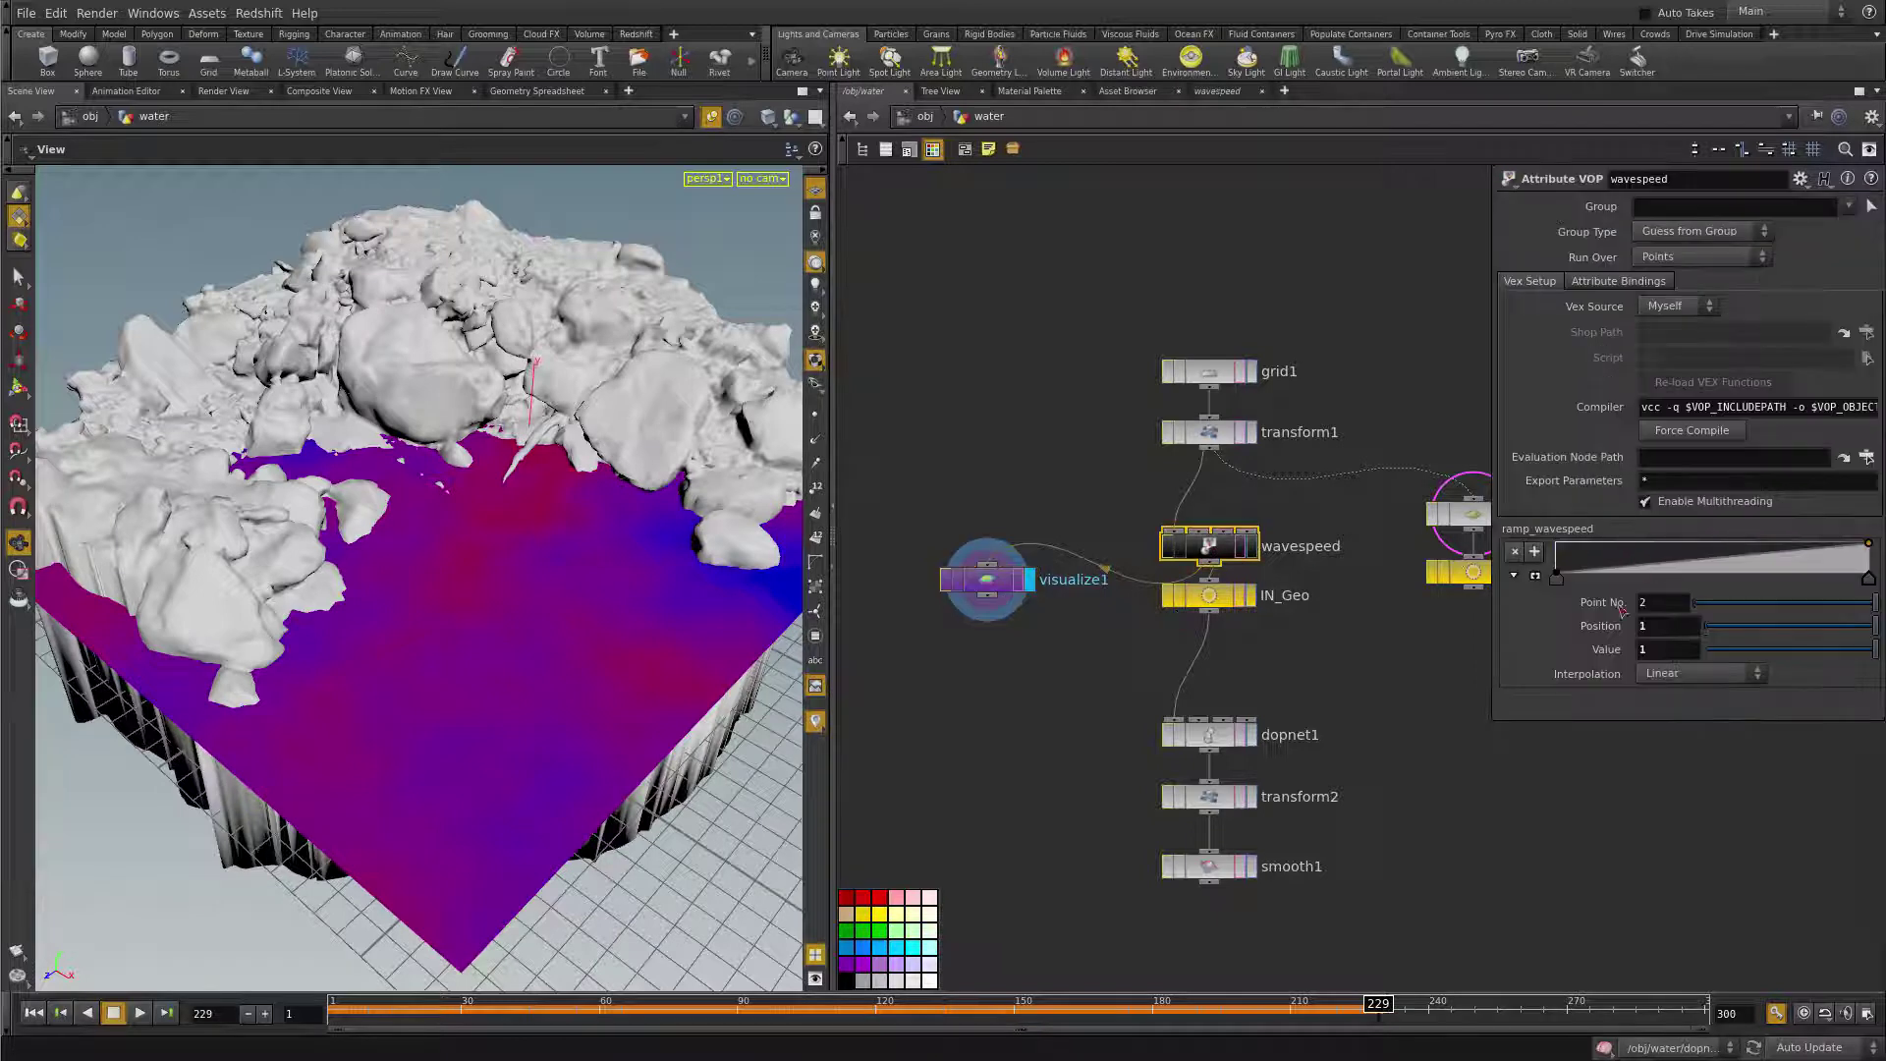
drag(1536, 717, 1537, 830)
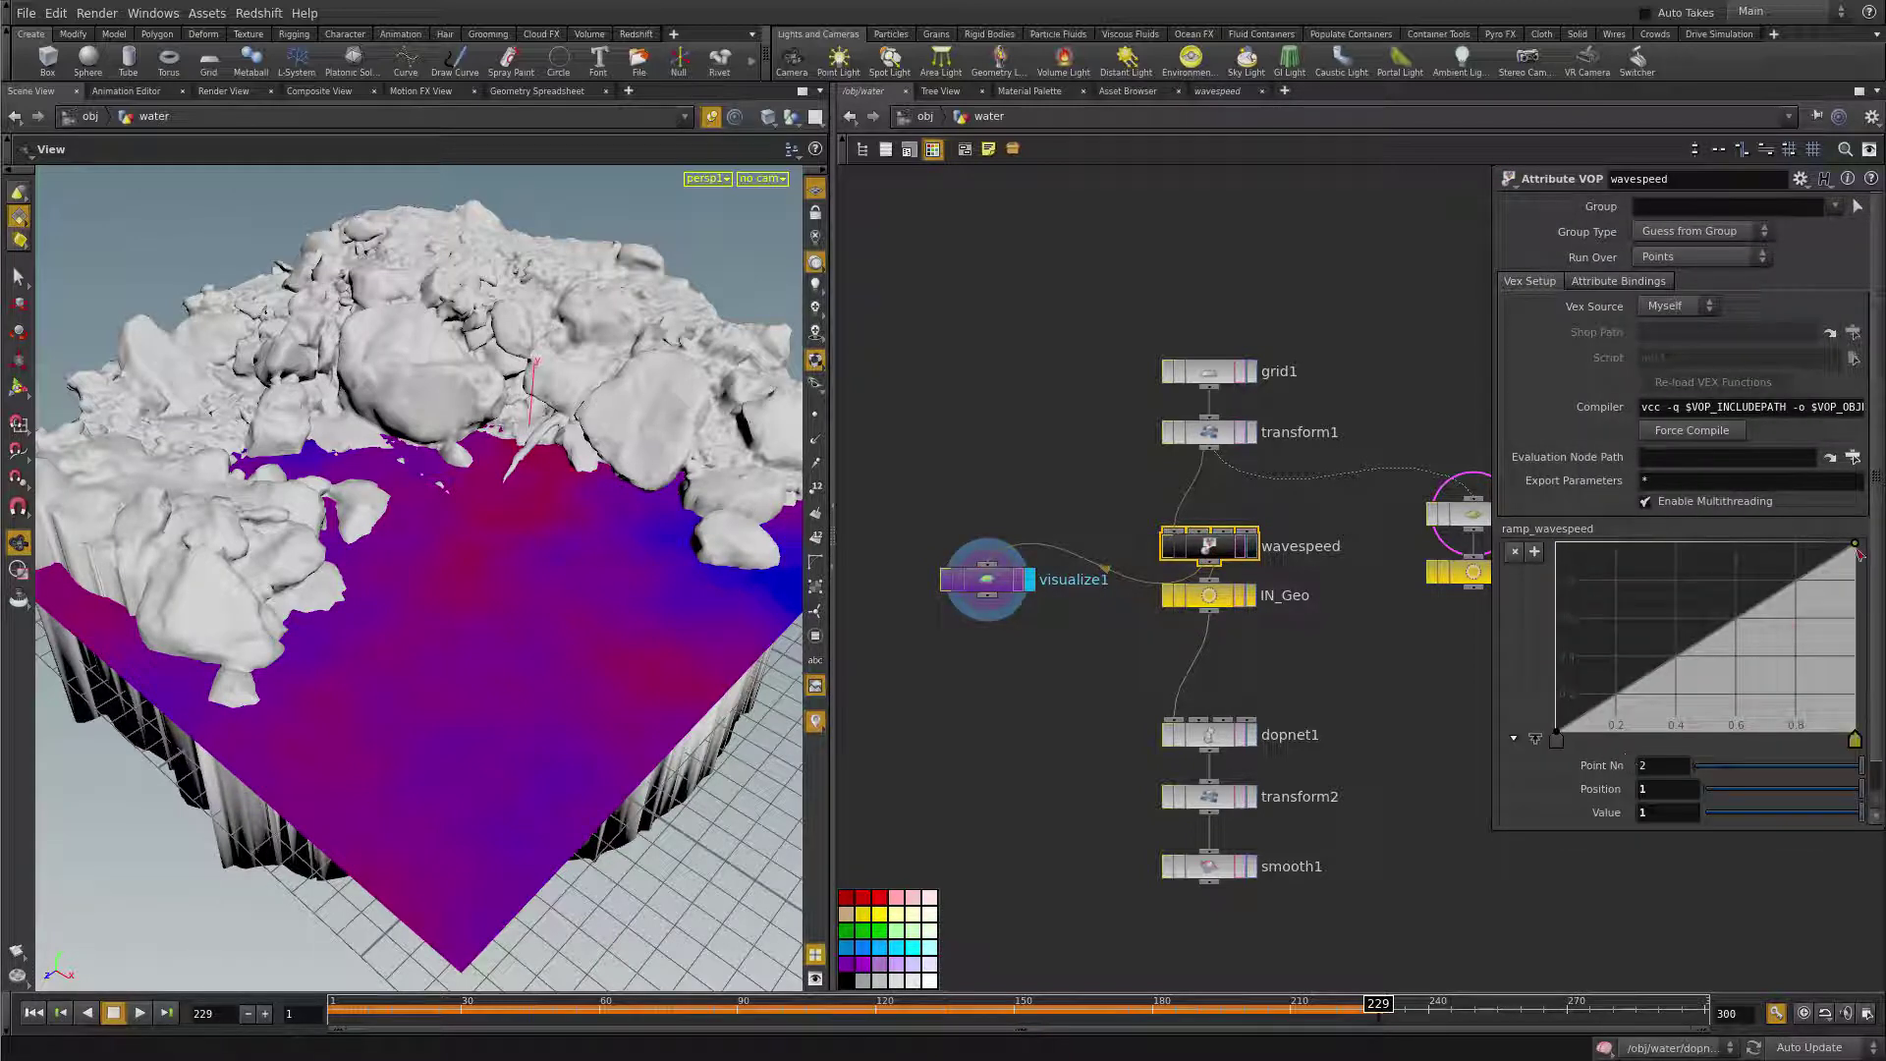
drag(1857, 553, 1858, 625)
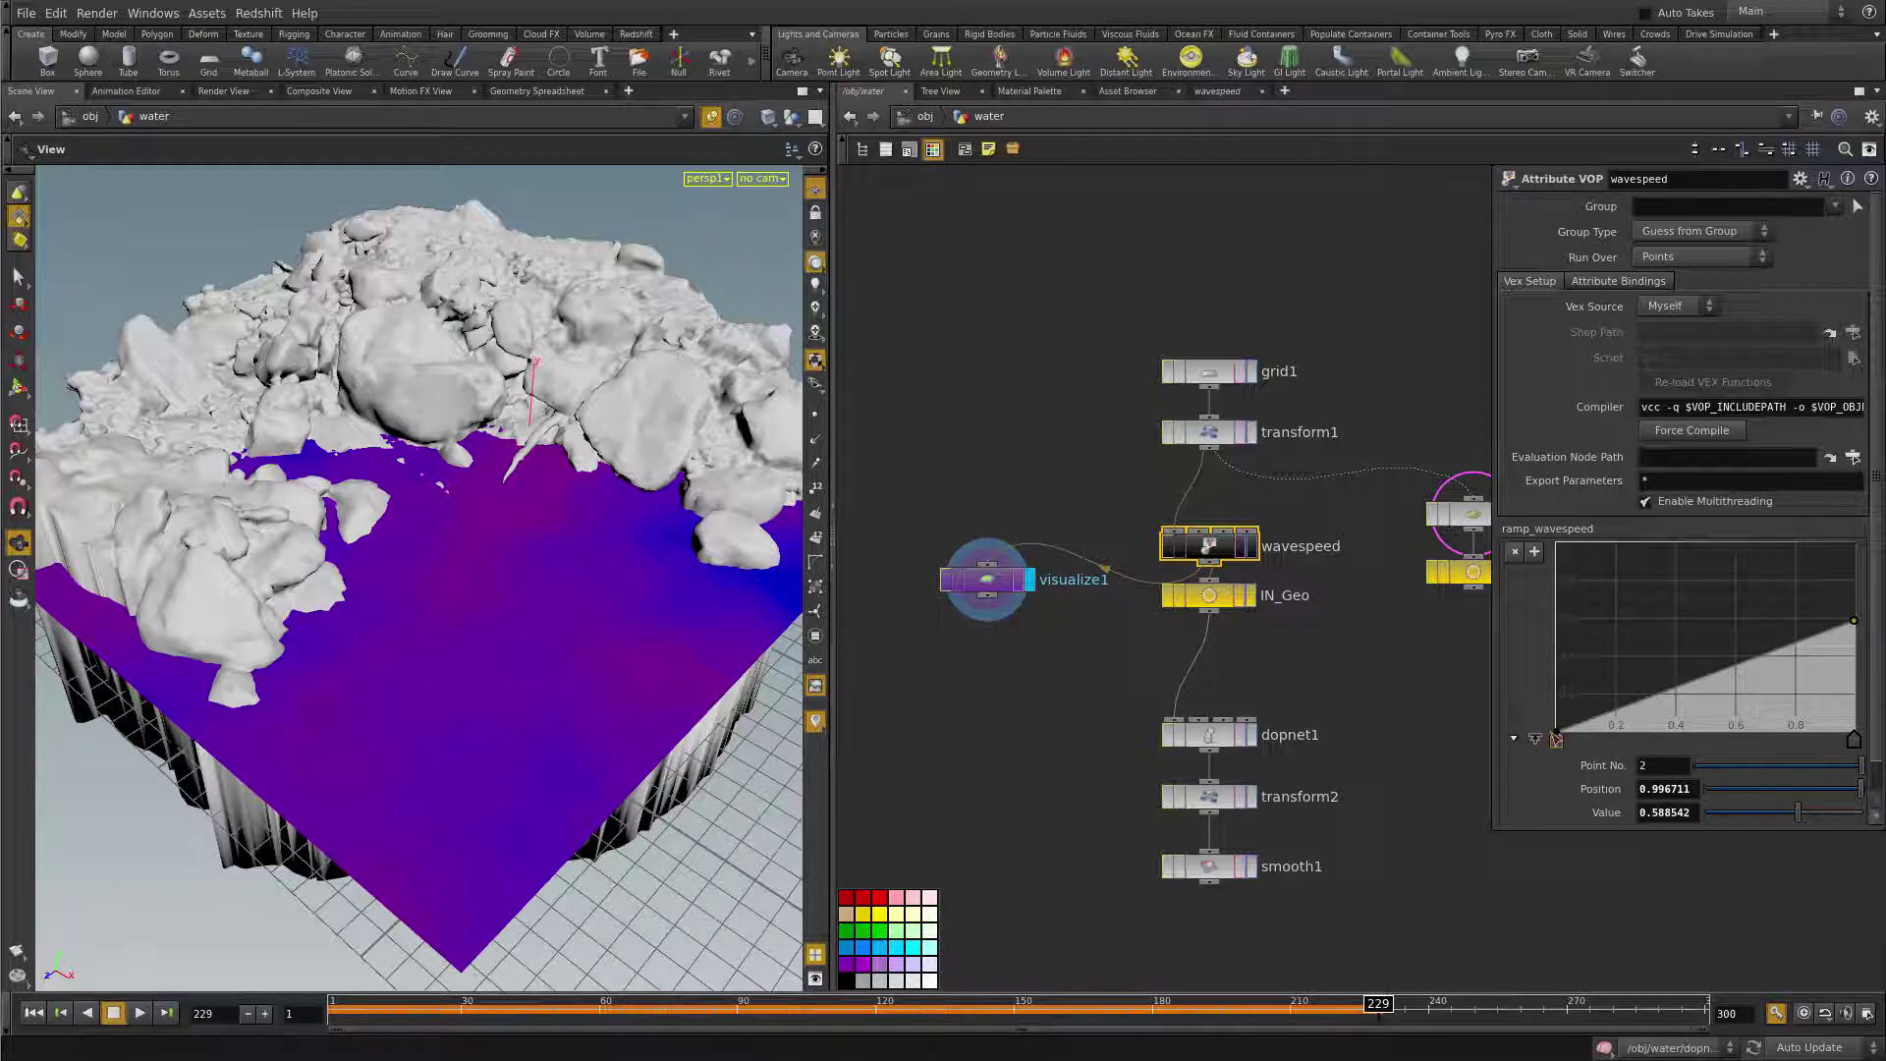
drag(990, 592, 977, 559)
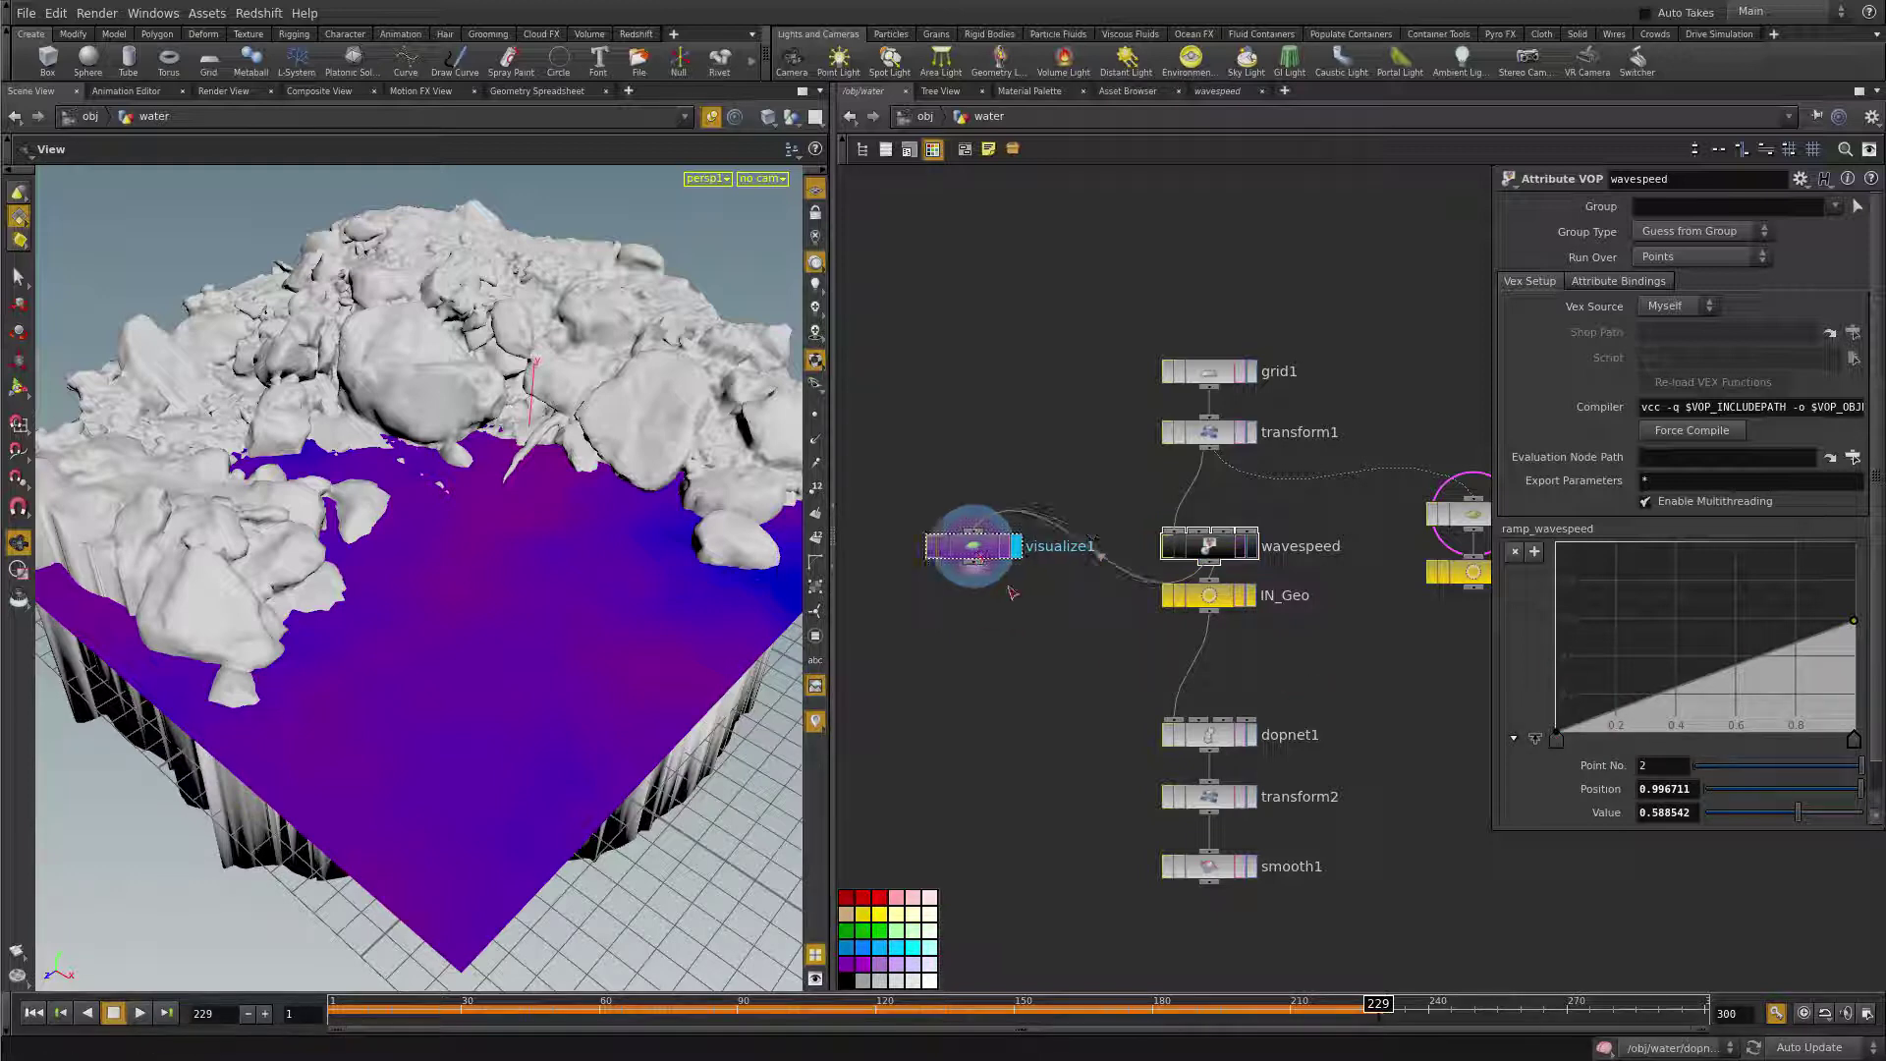
- Rewind the simulation to frame 1, set the Wave Speed of ripplesolver1 inside dopnet1 to 1, and return to the water network
click(1251, 735)
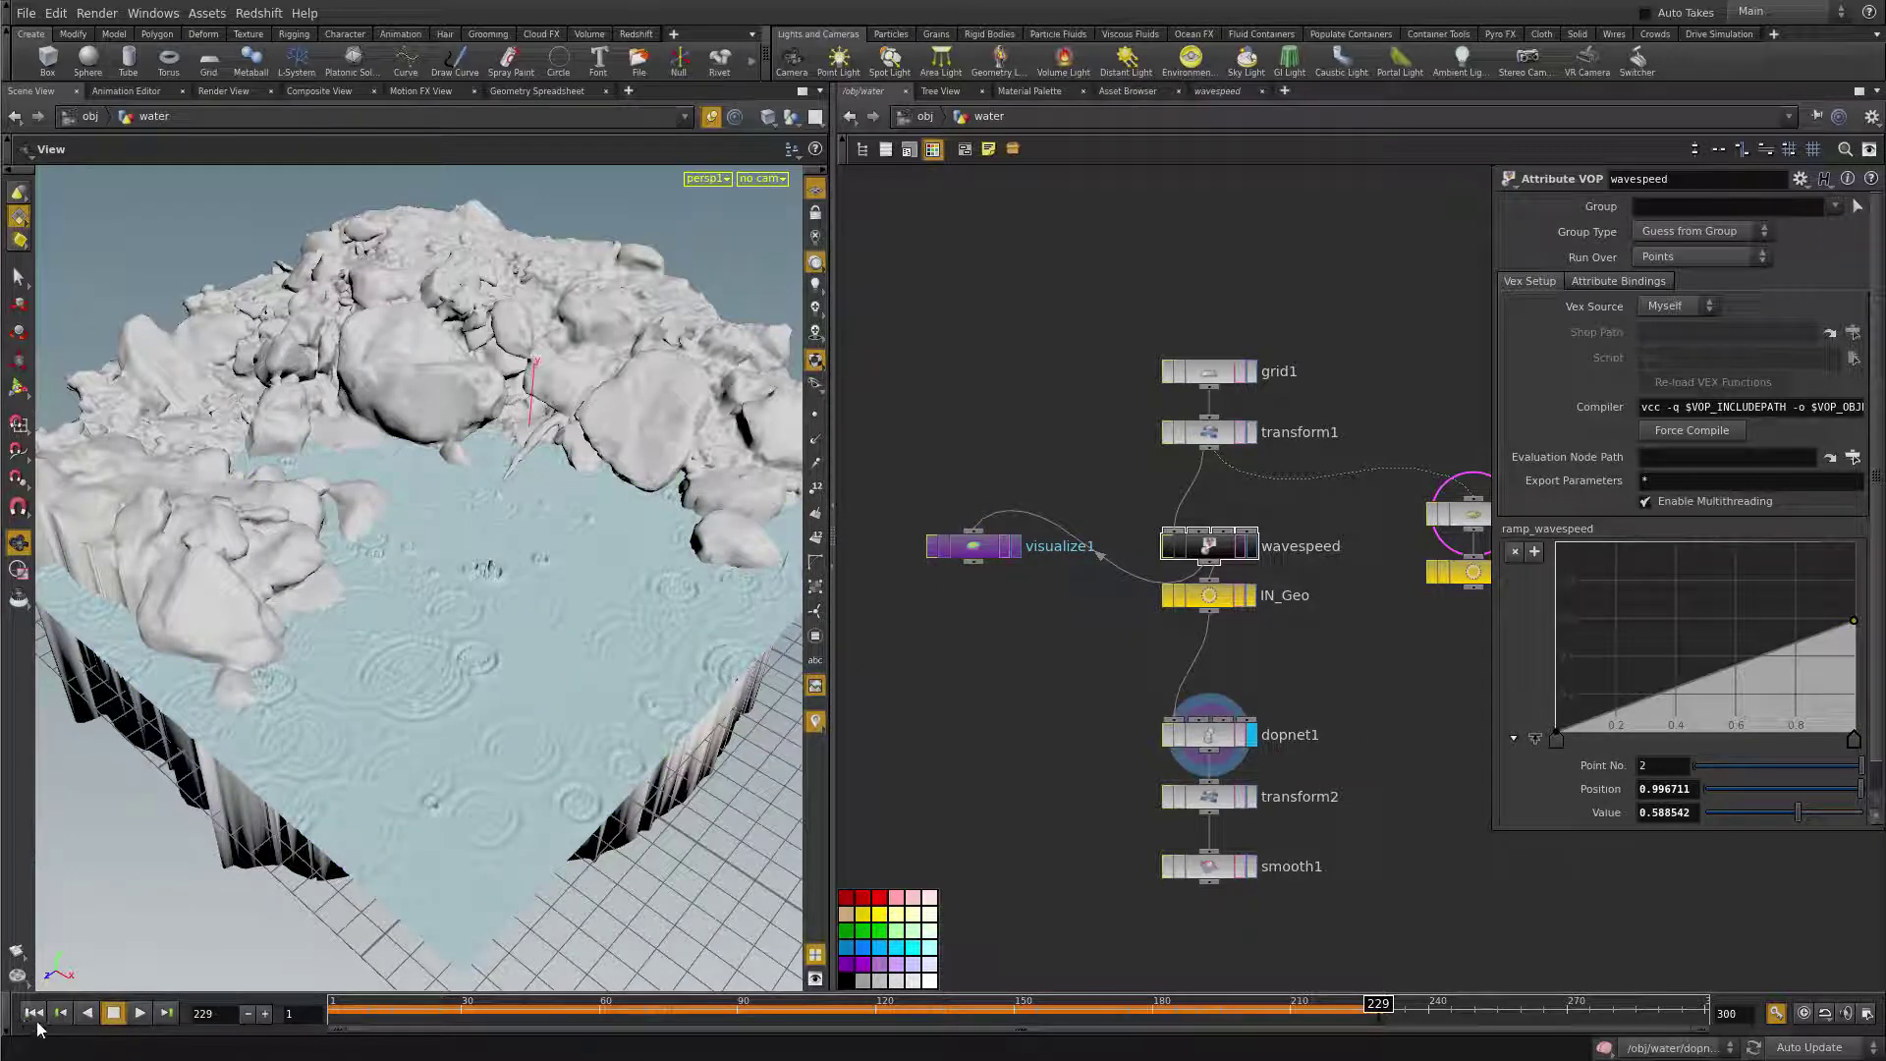
click(29, 1013)
double_click(1218, 735)
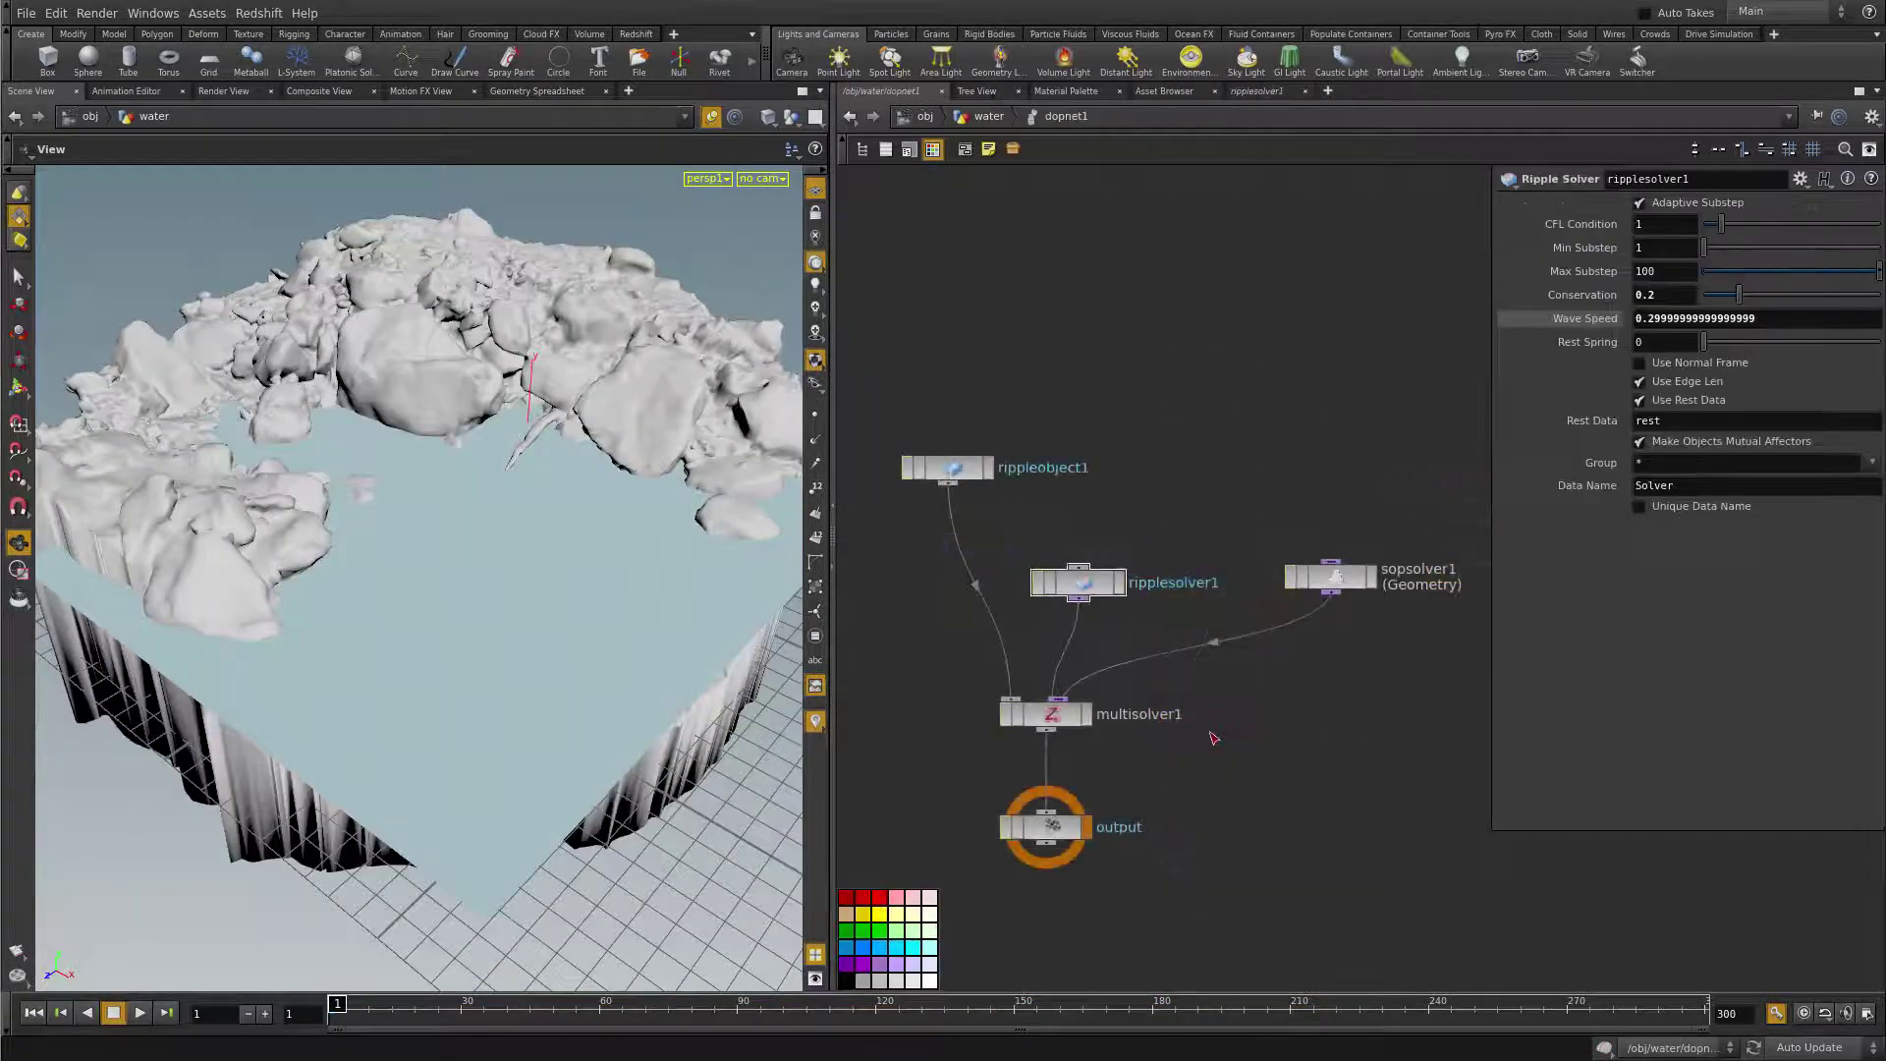
drag(1085, 583, 1086, 585)
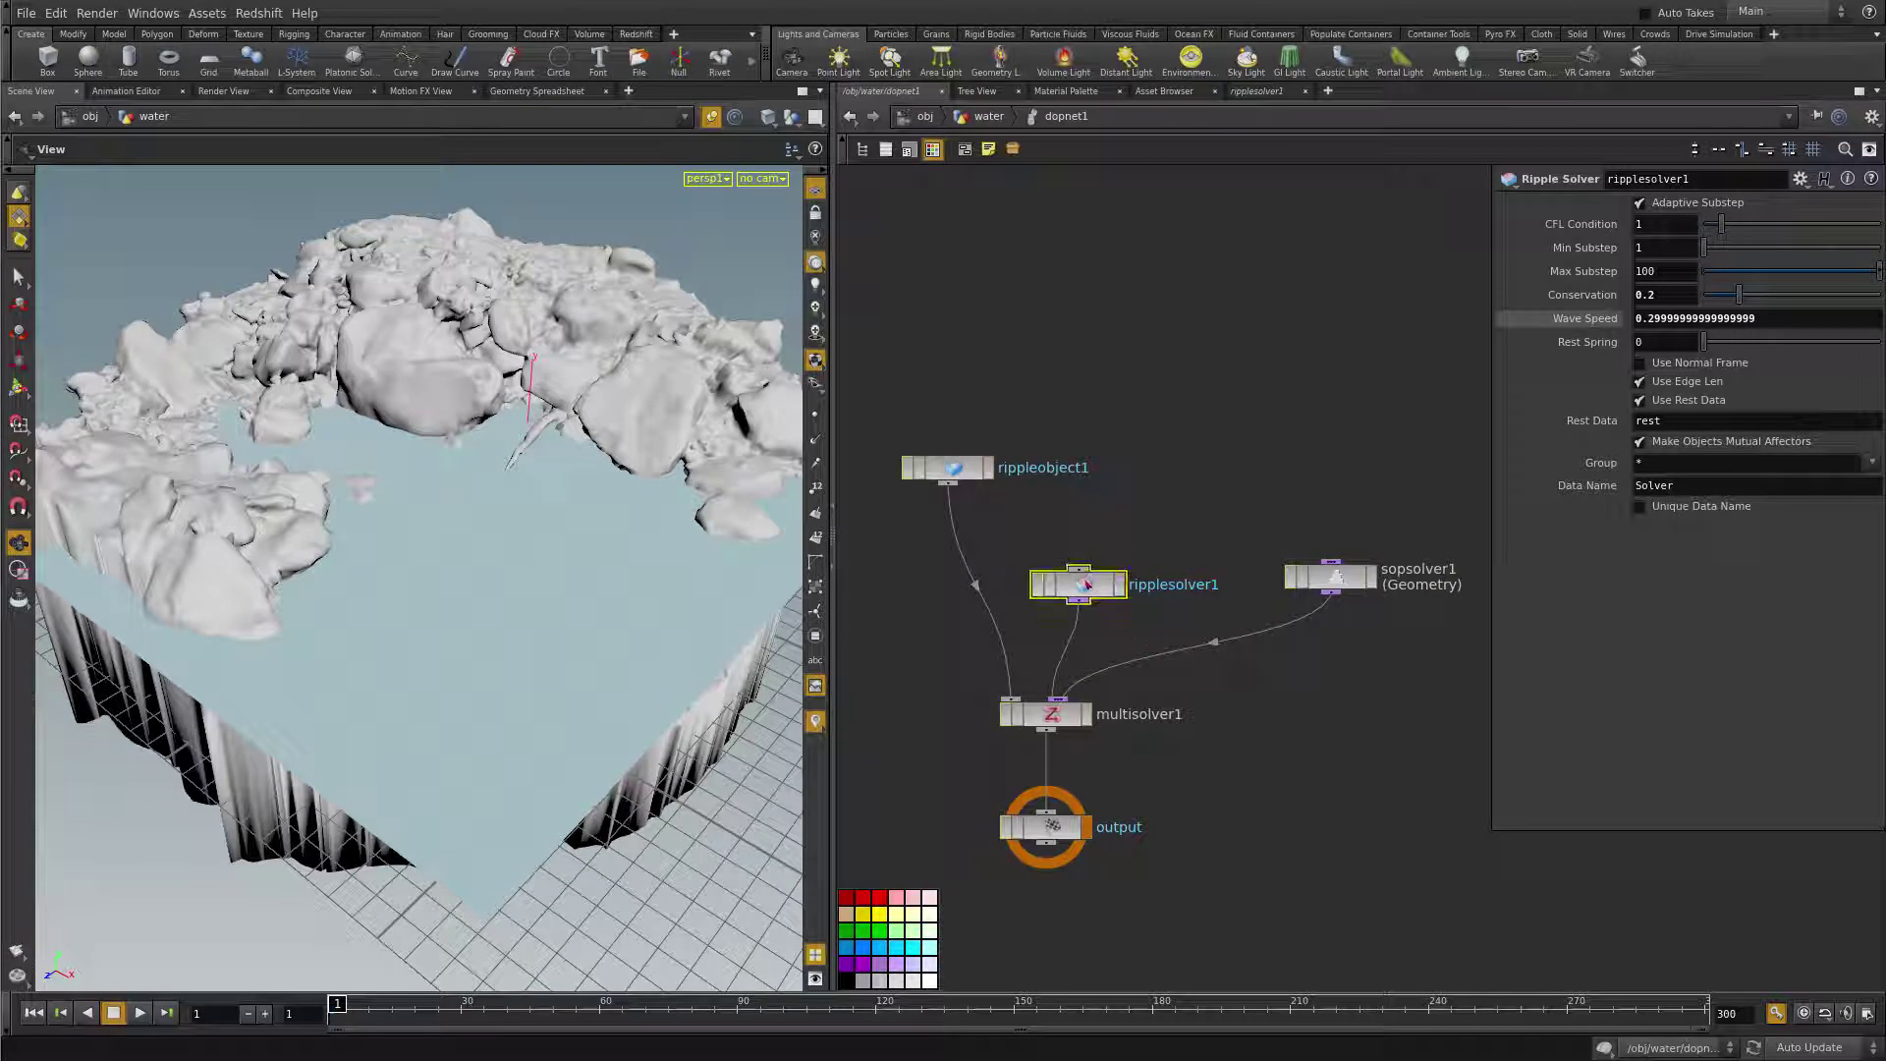
double_click(1682, 318)
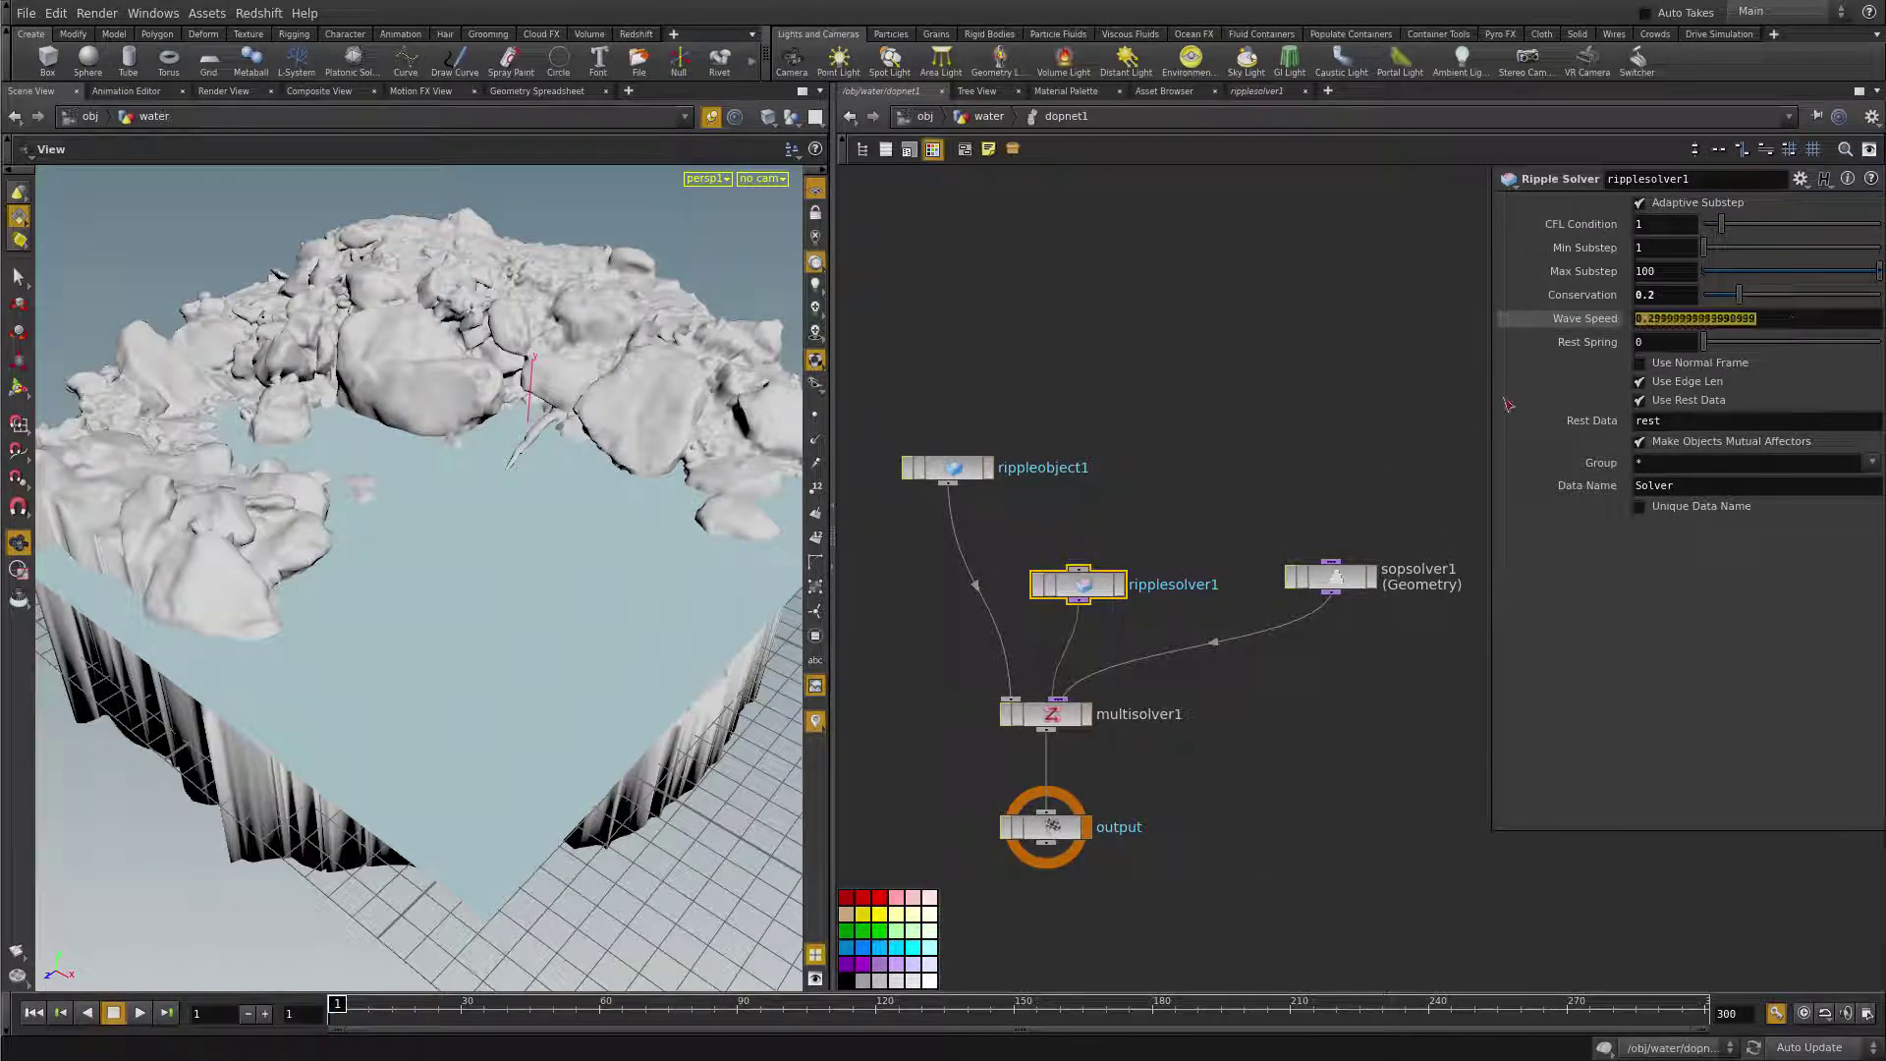
text(1)
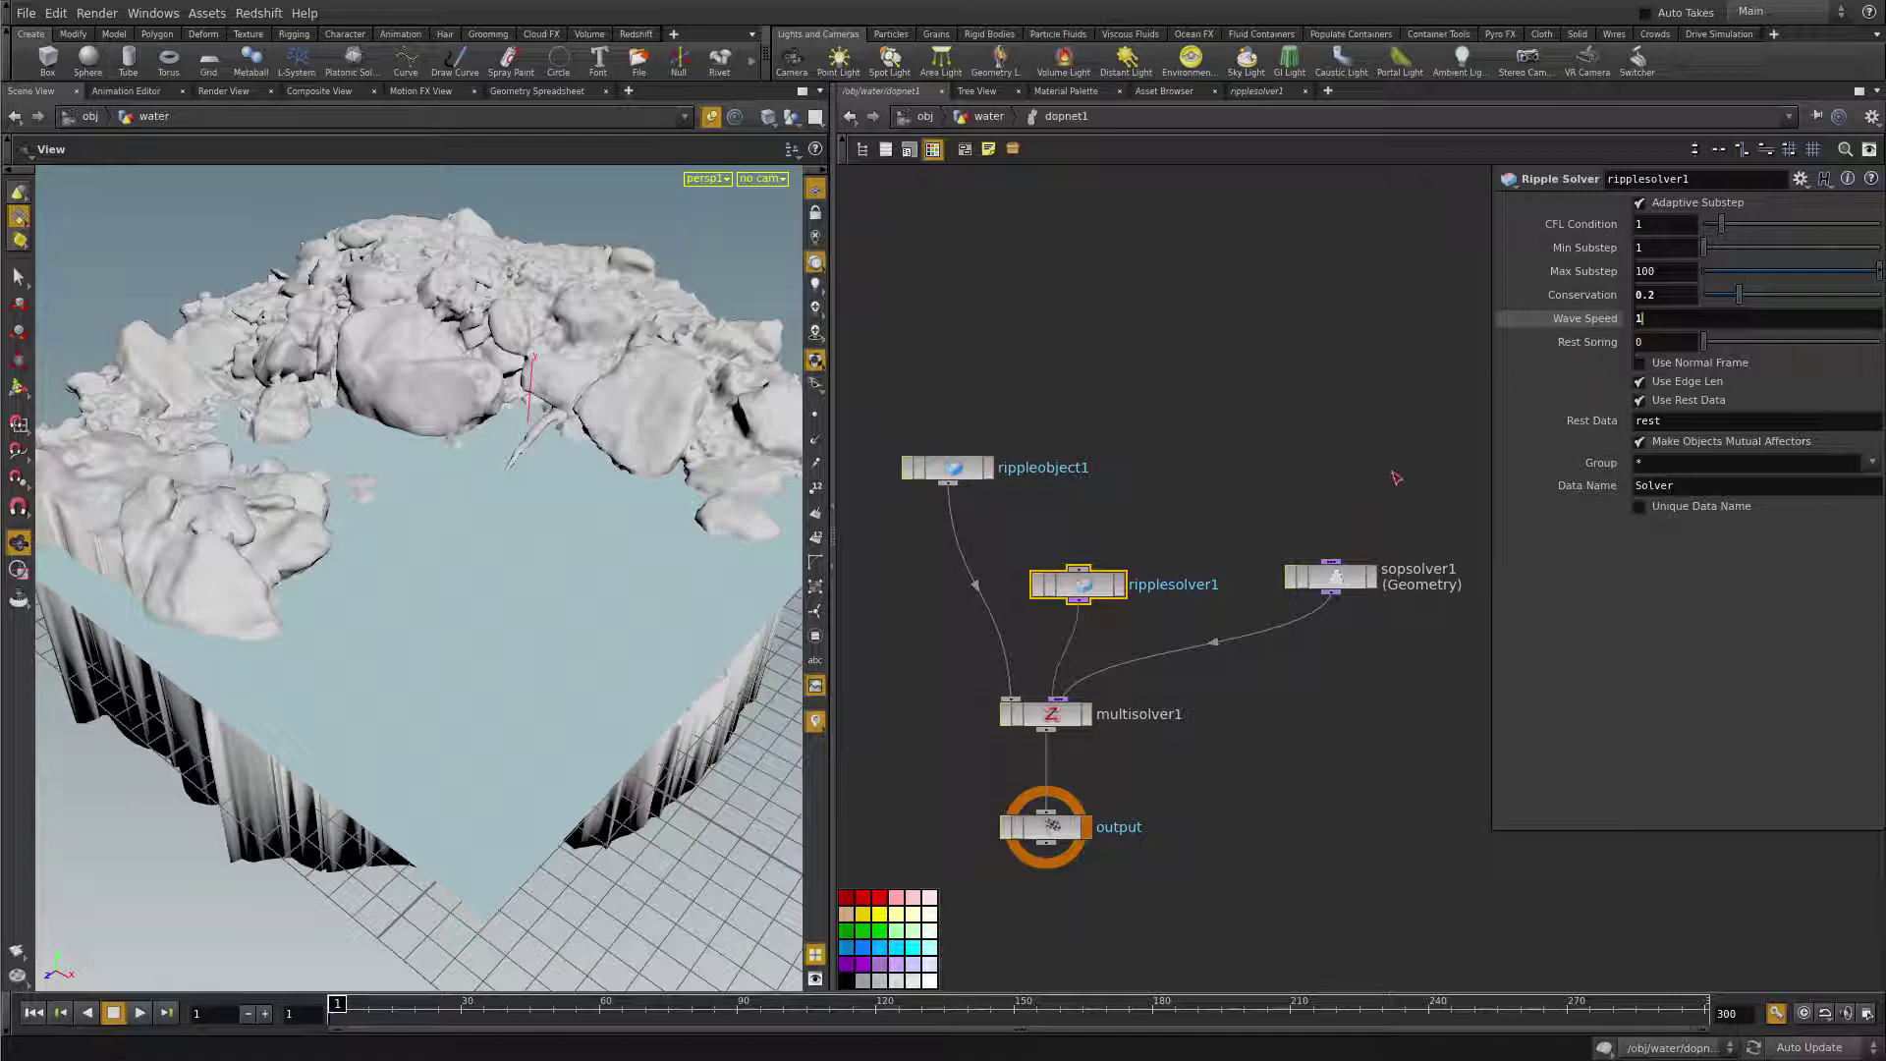
key(u)
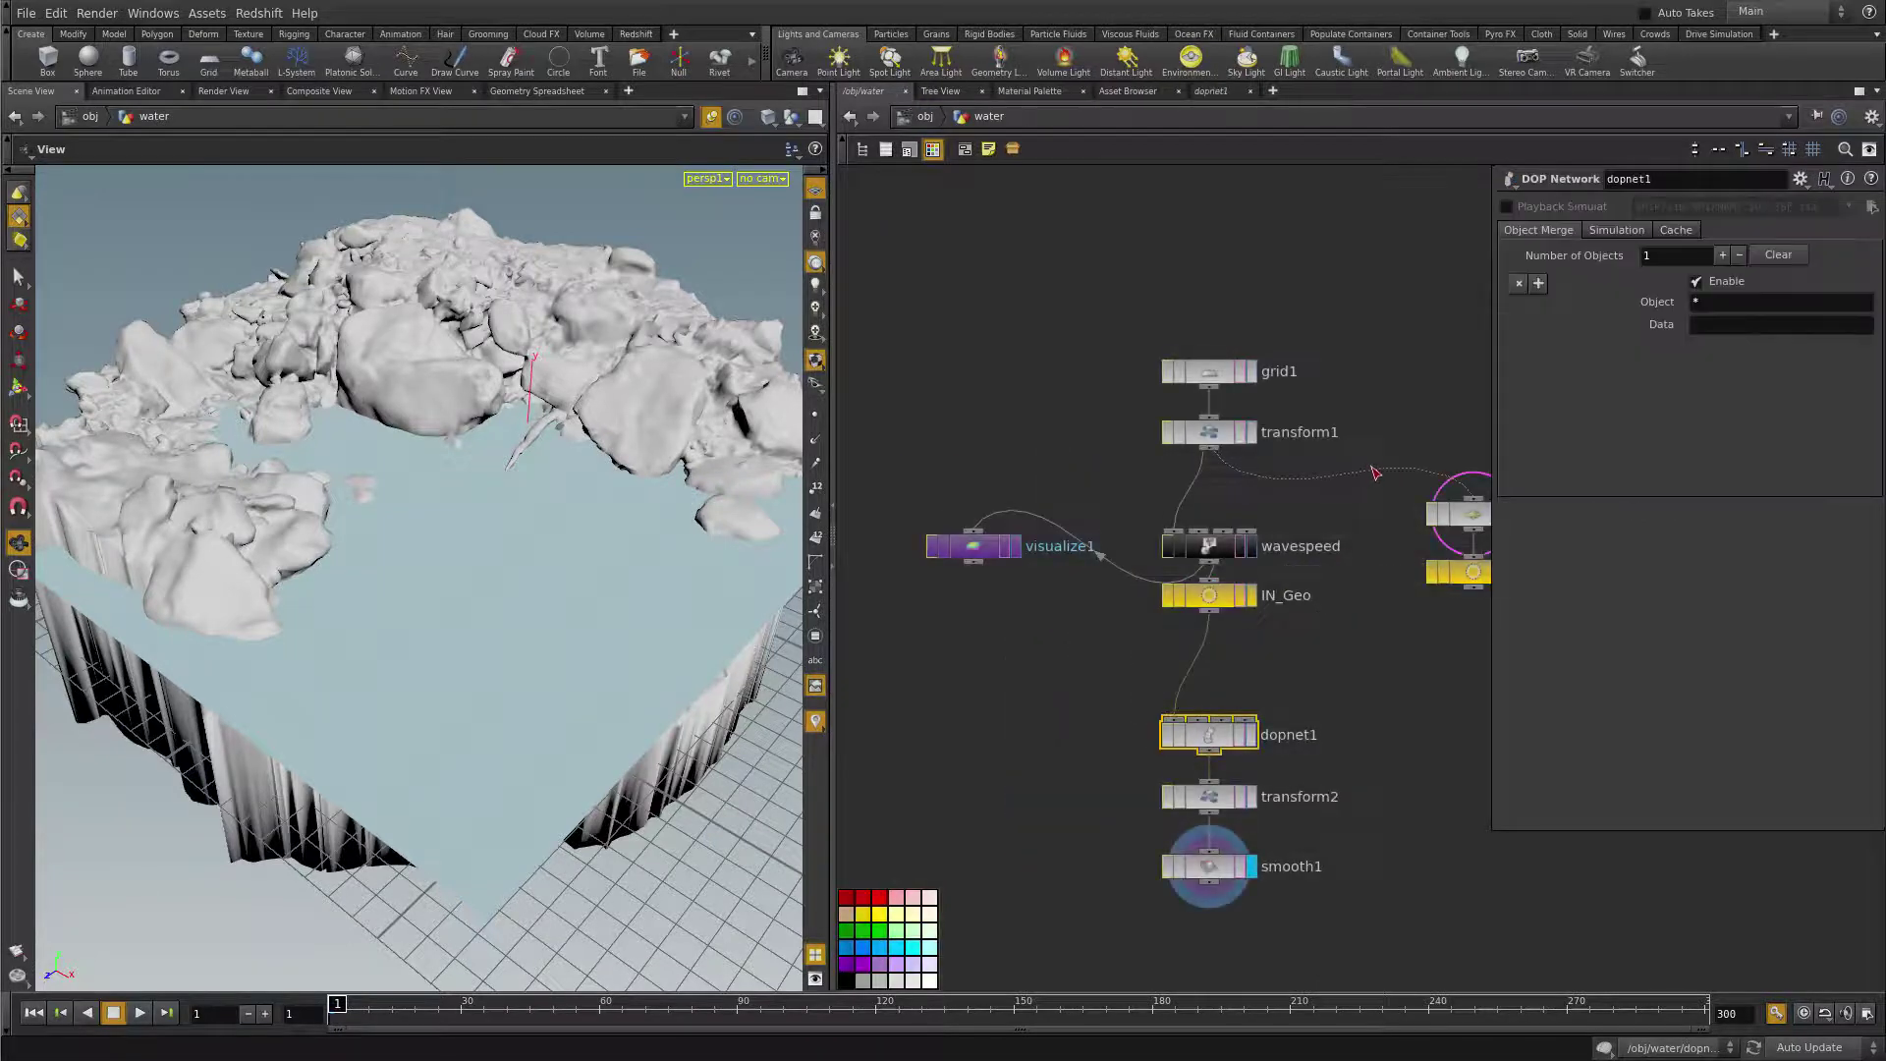
- Play the ripple simulation briefly, then create a viewport flipbook and play it from the first frame to review the waves
click(143, 1013)
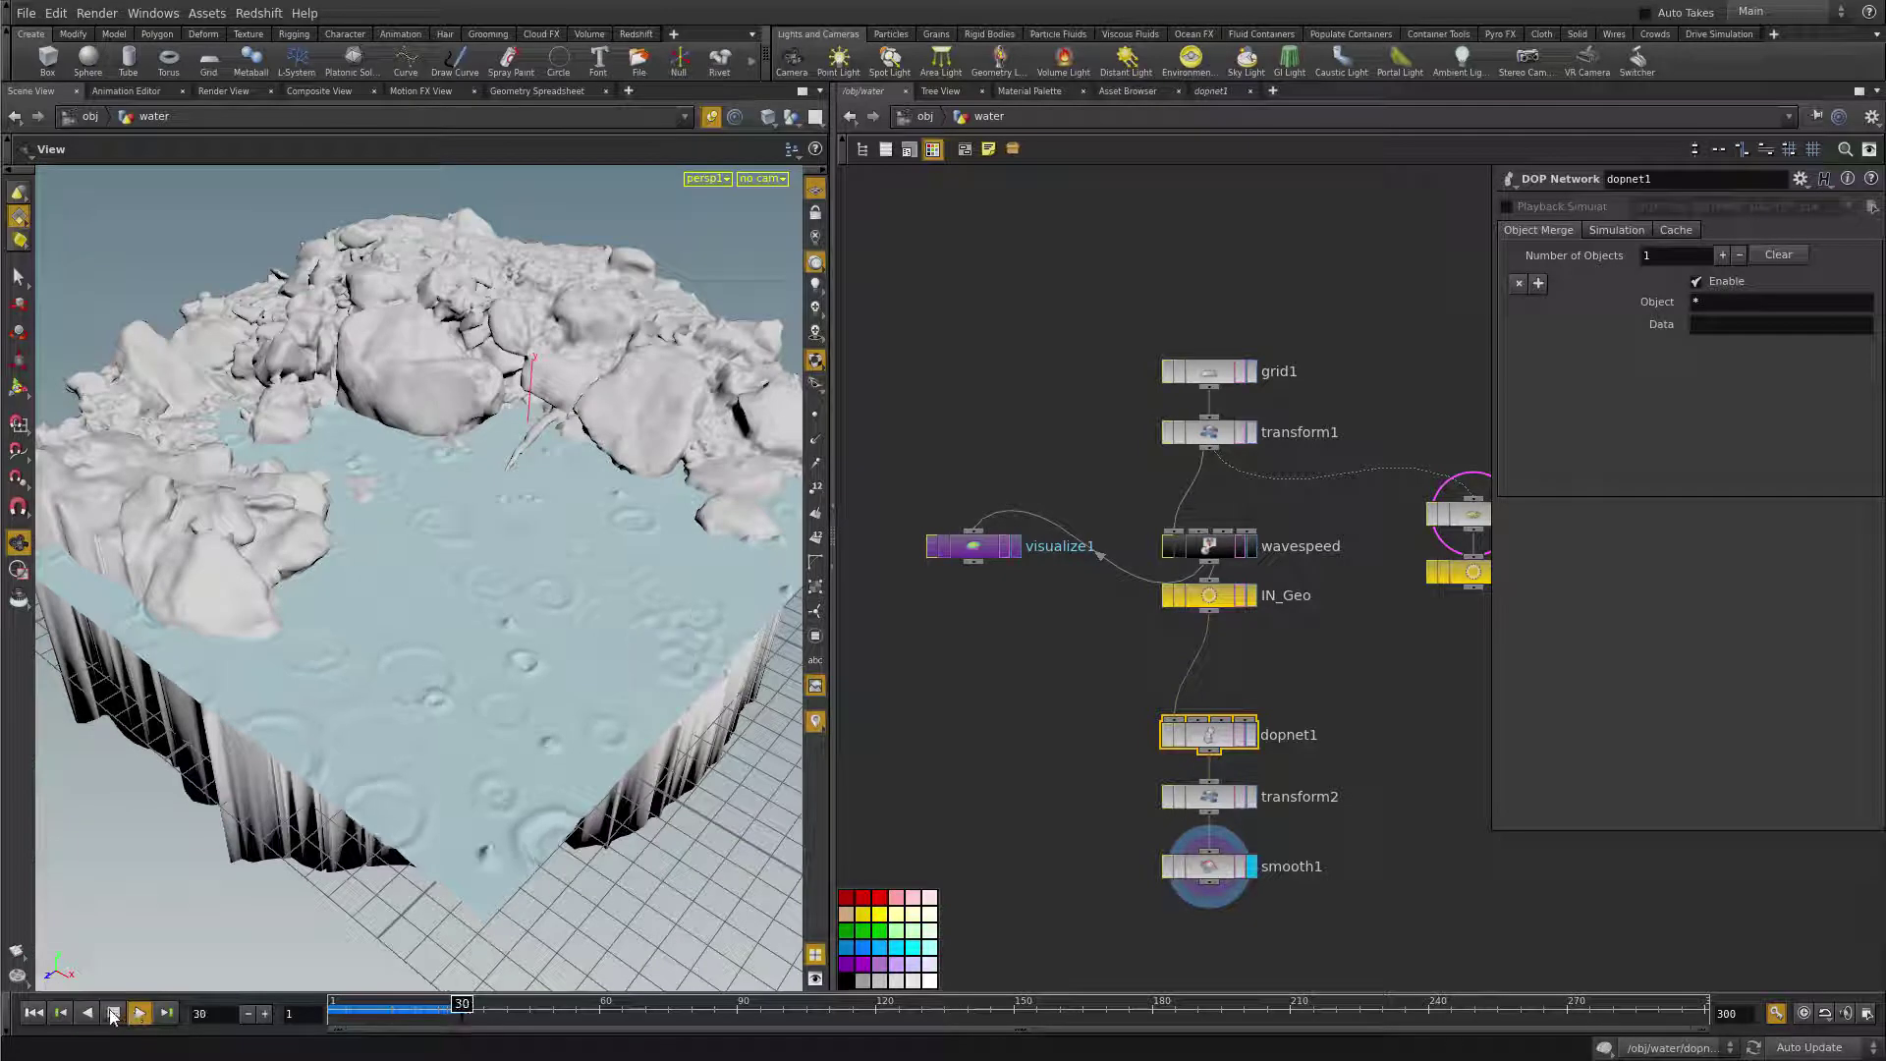
click(112, 1013)
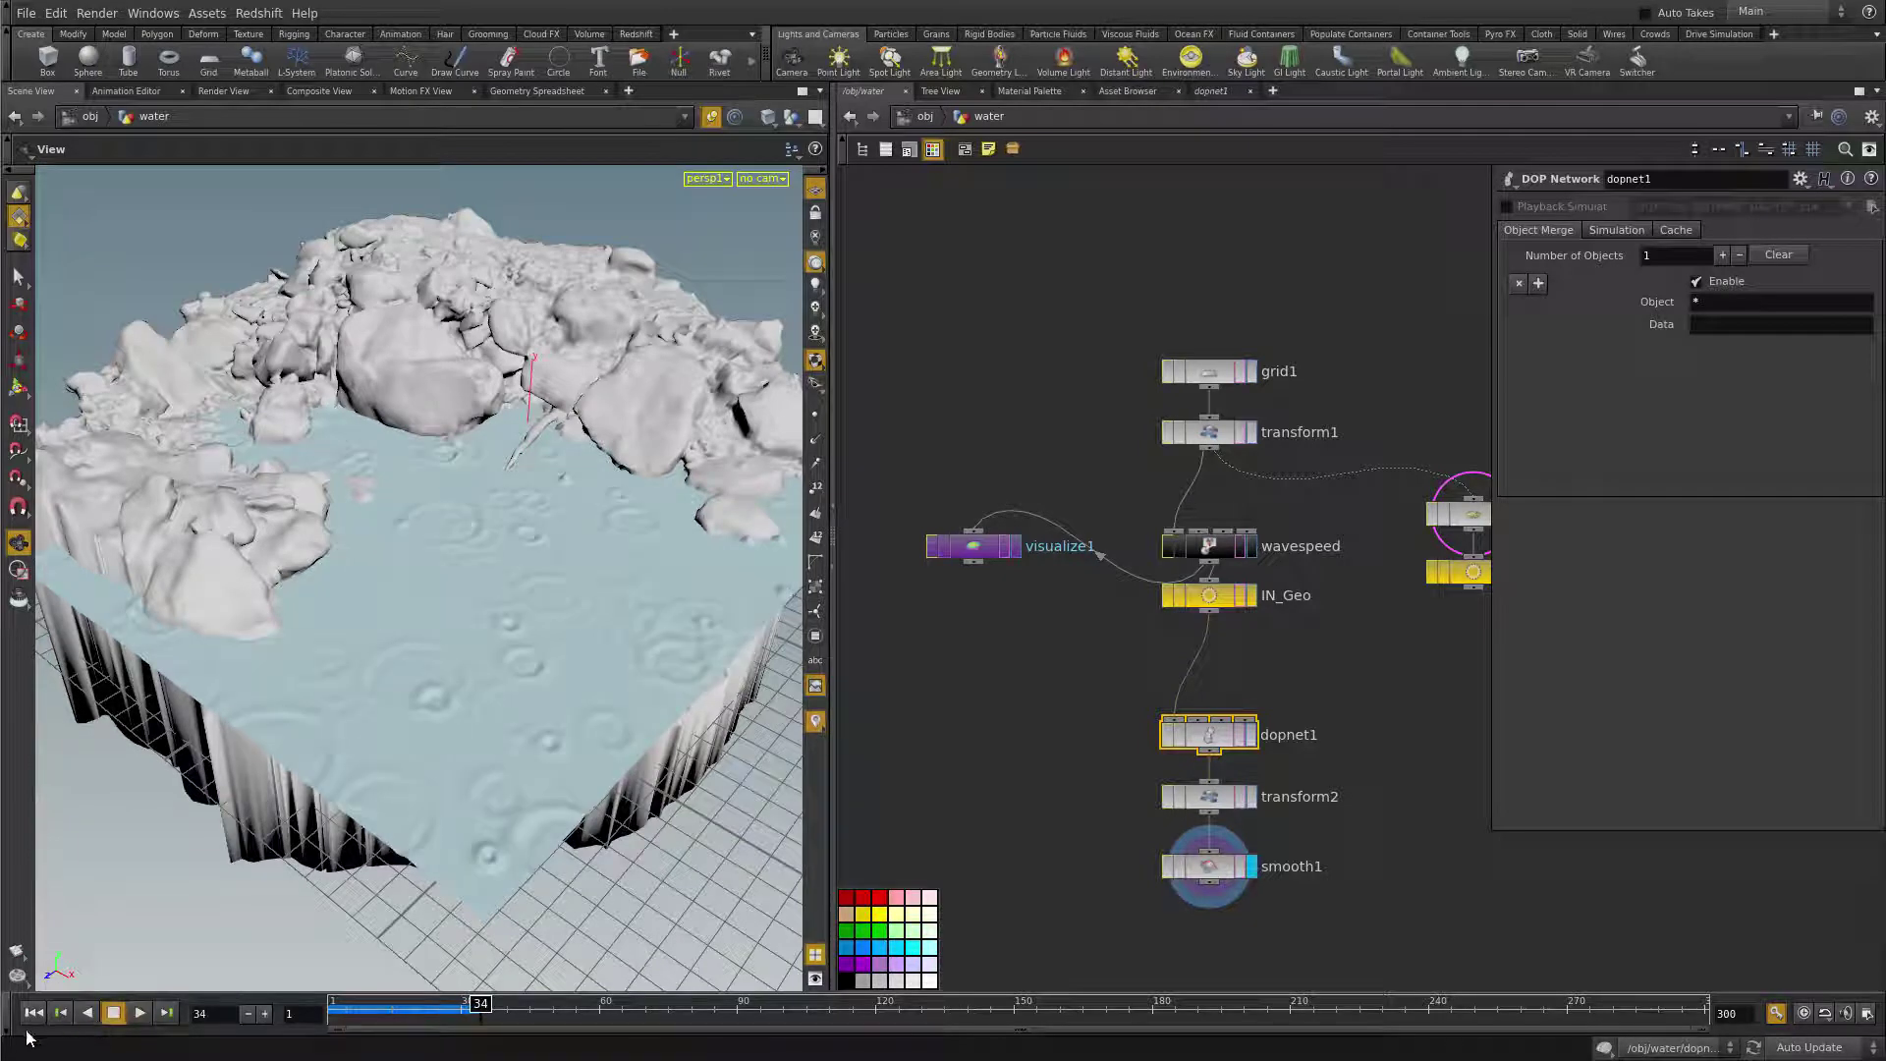
click(18, 952)
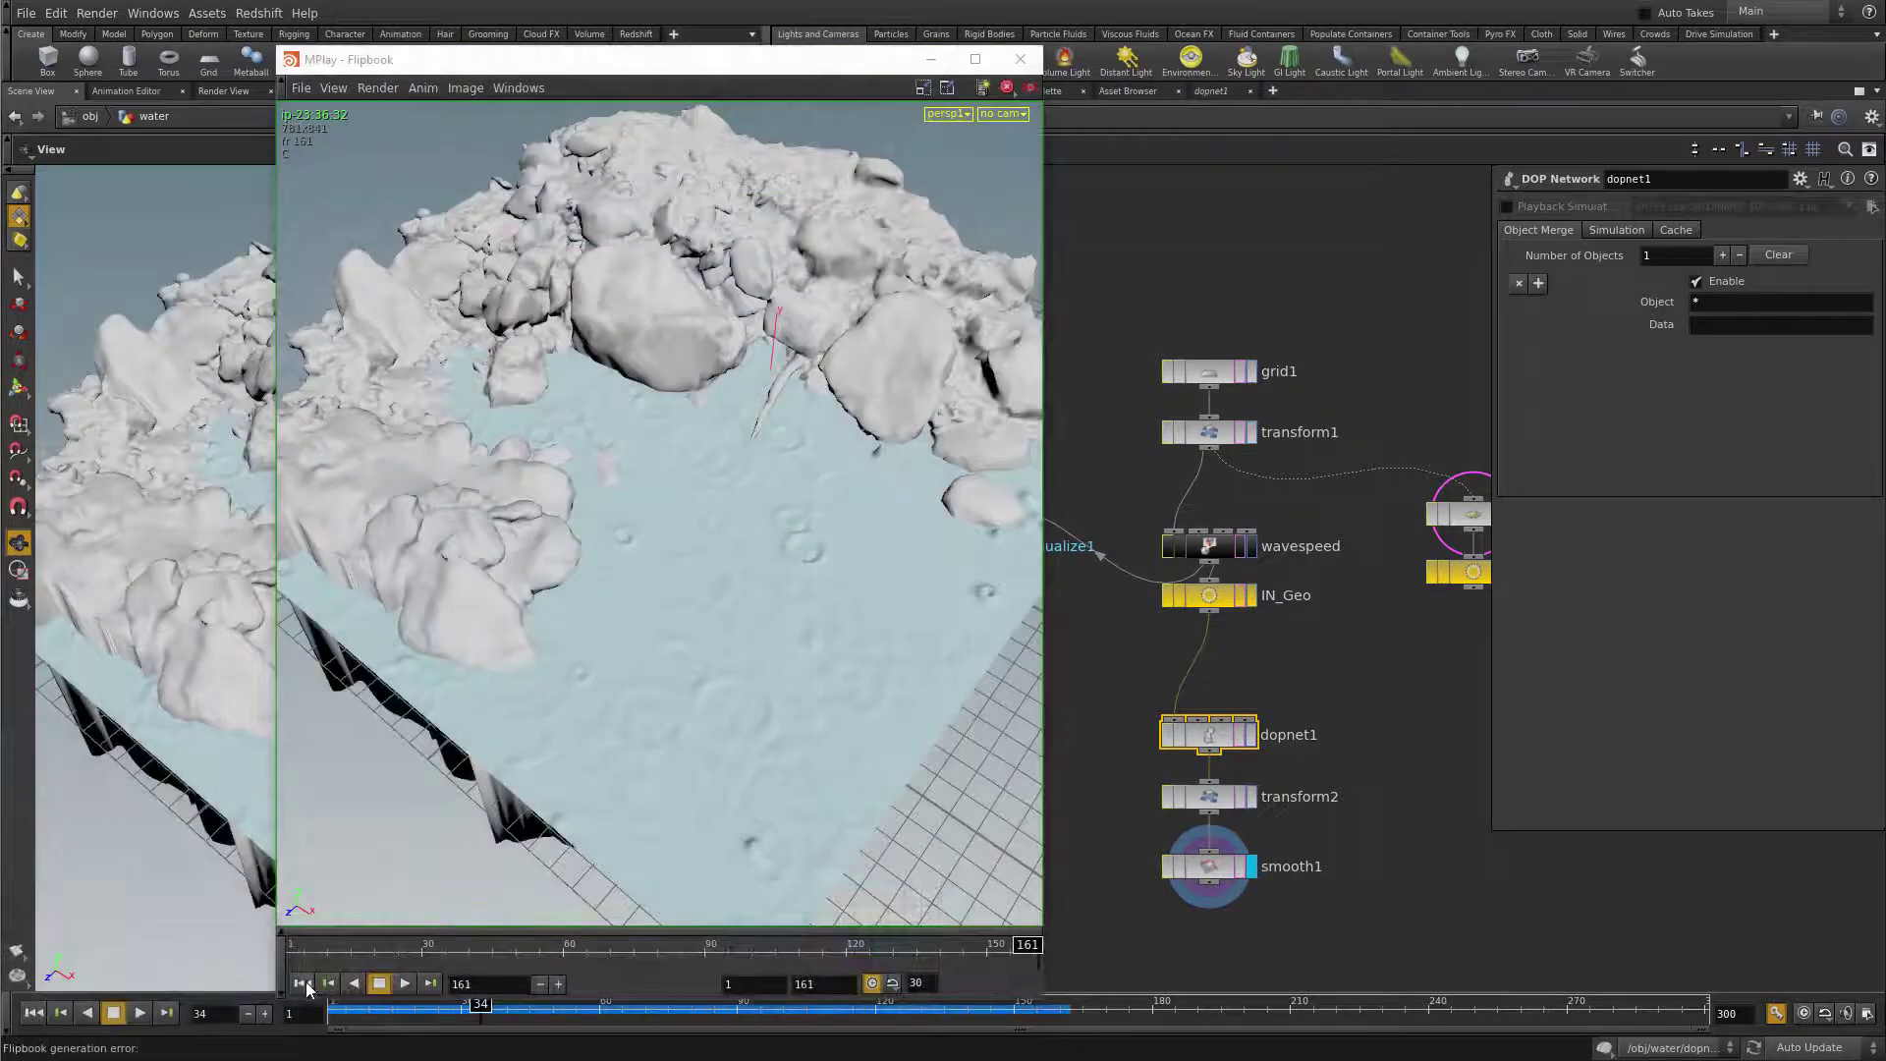
click(305, 985)
click(406, 983)
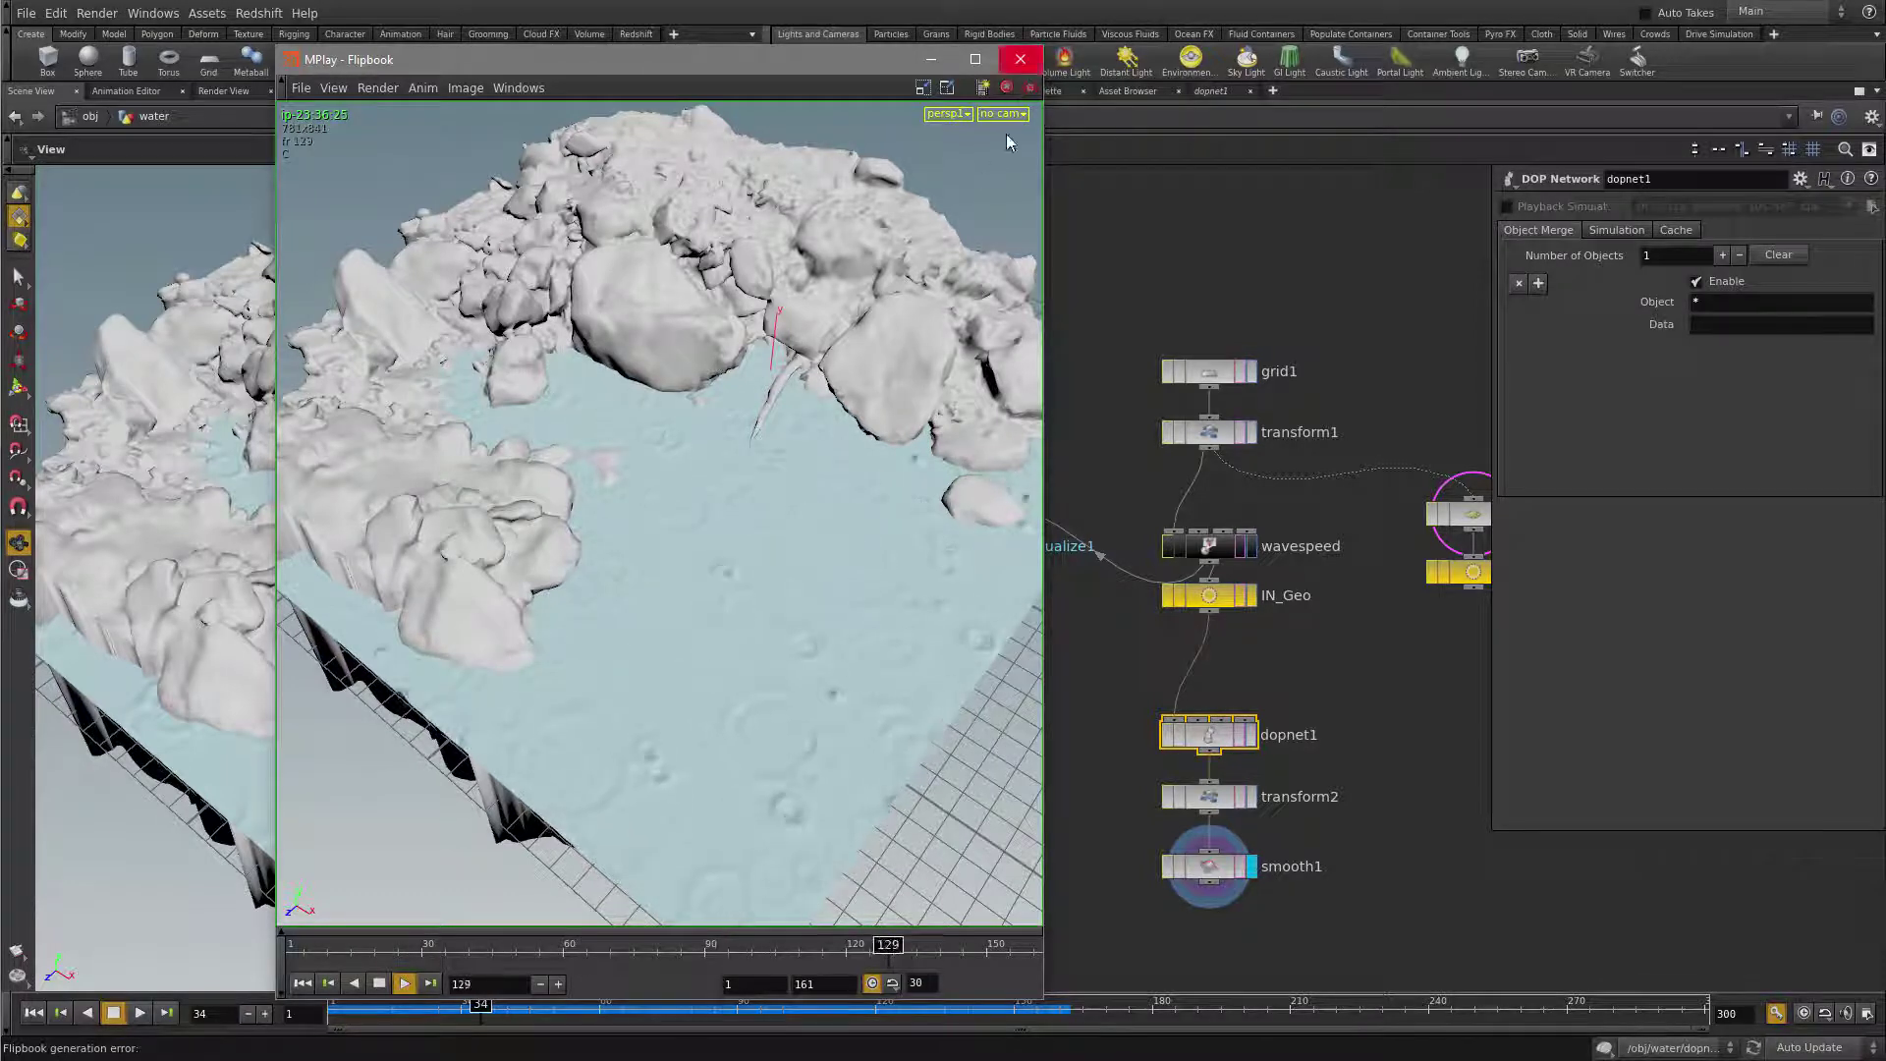
click(1018, 61)
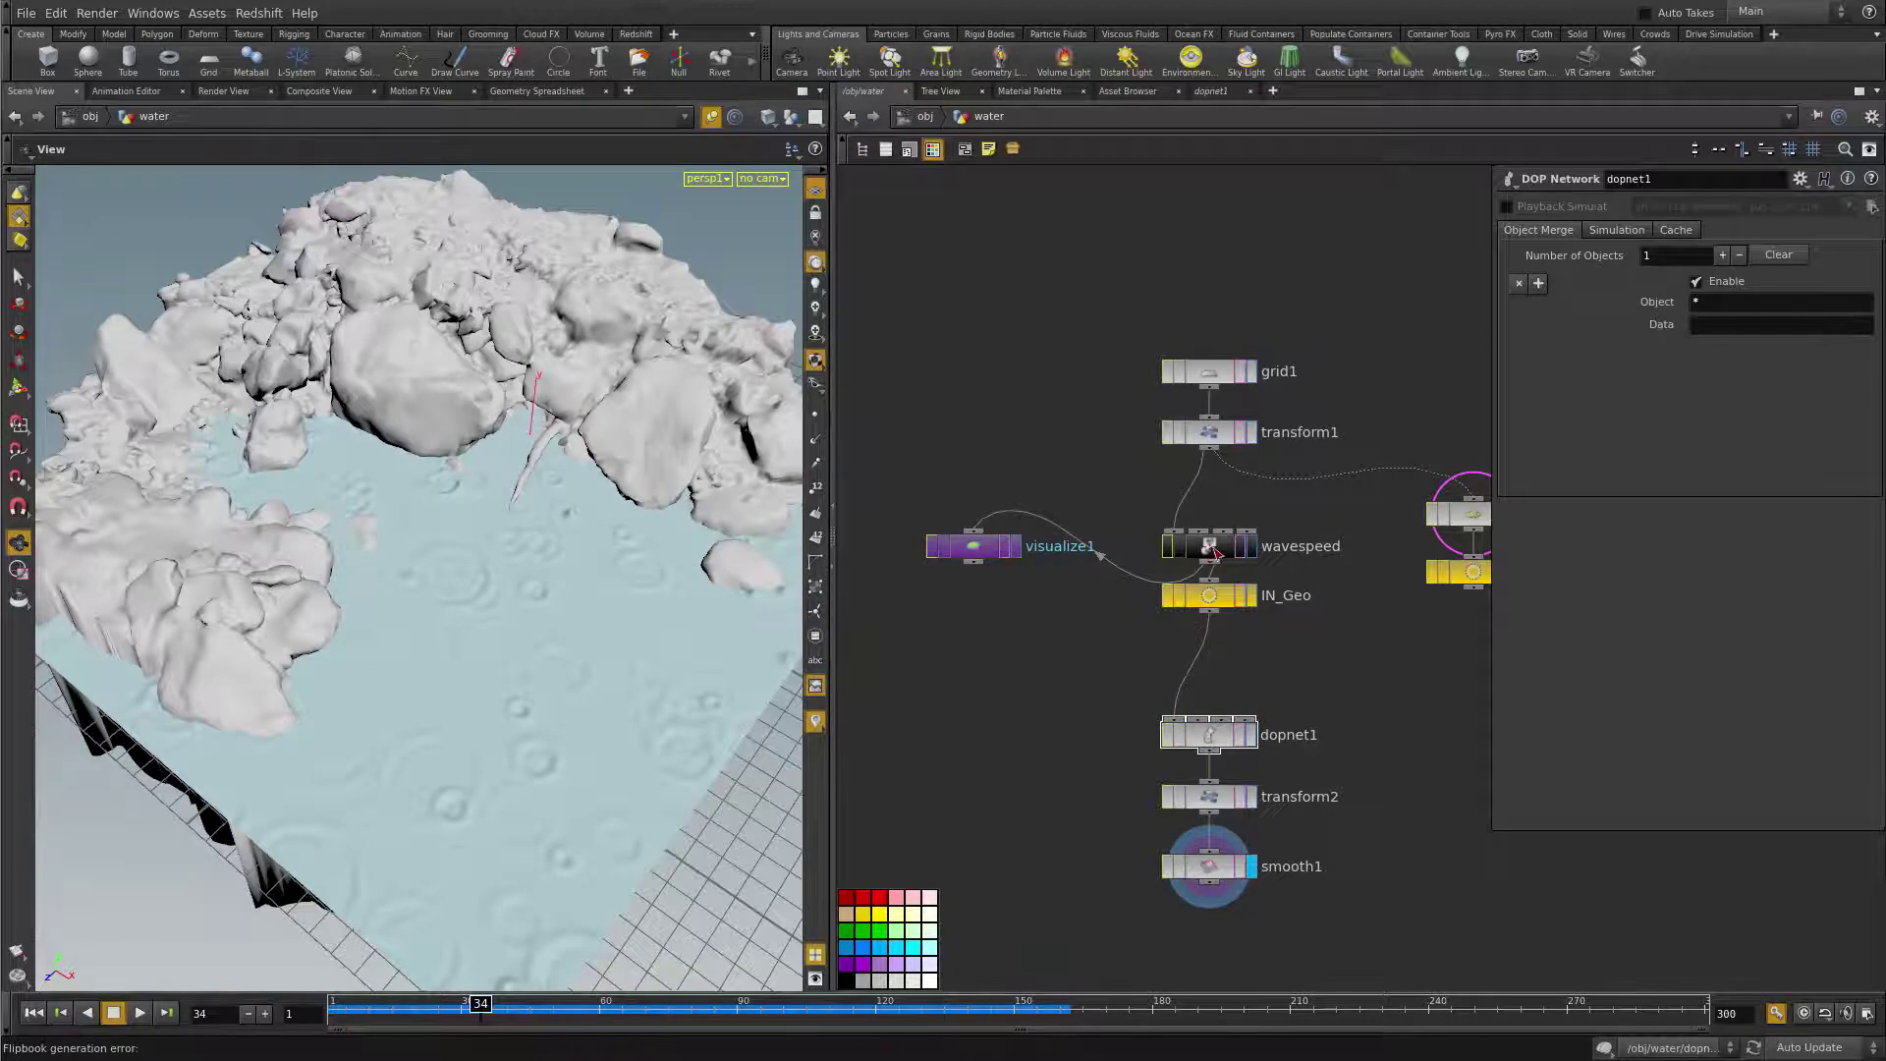
- Display visualize1 and set the 3D Frequency of aanoise1 inside wavespeed to 2.5 on all three axes
double_click(1211, 547)
key(u)
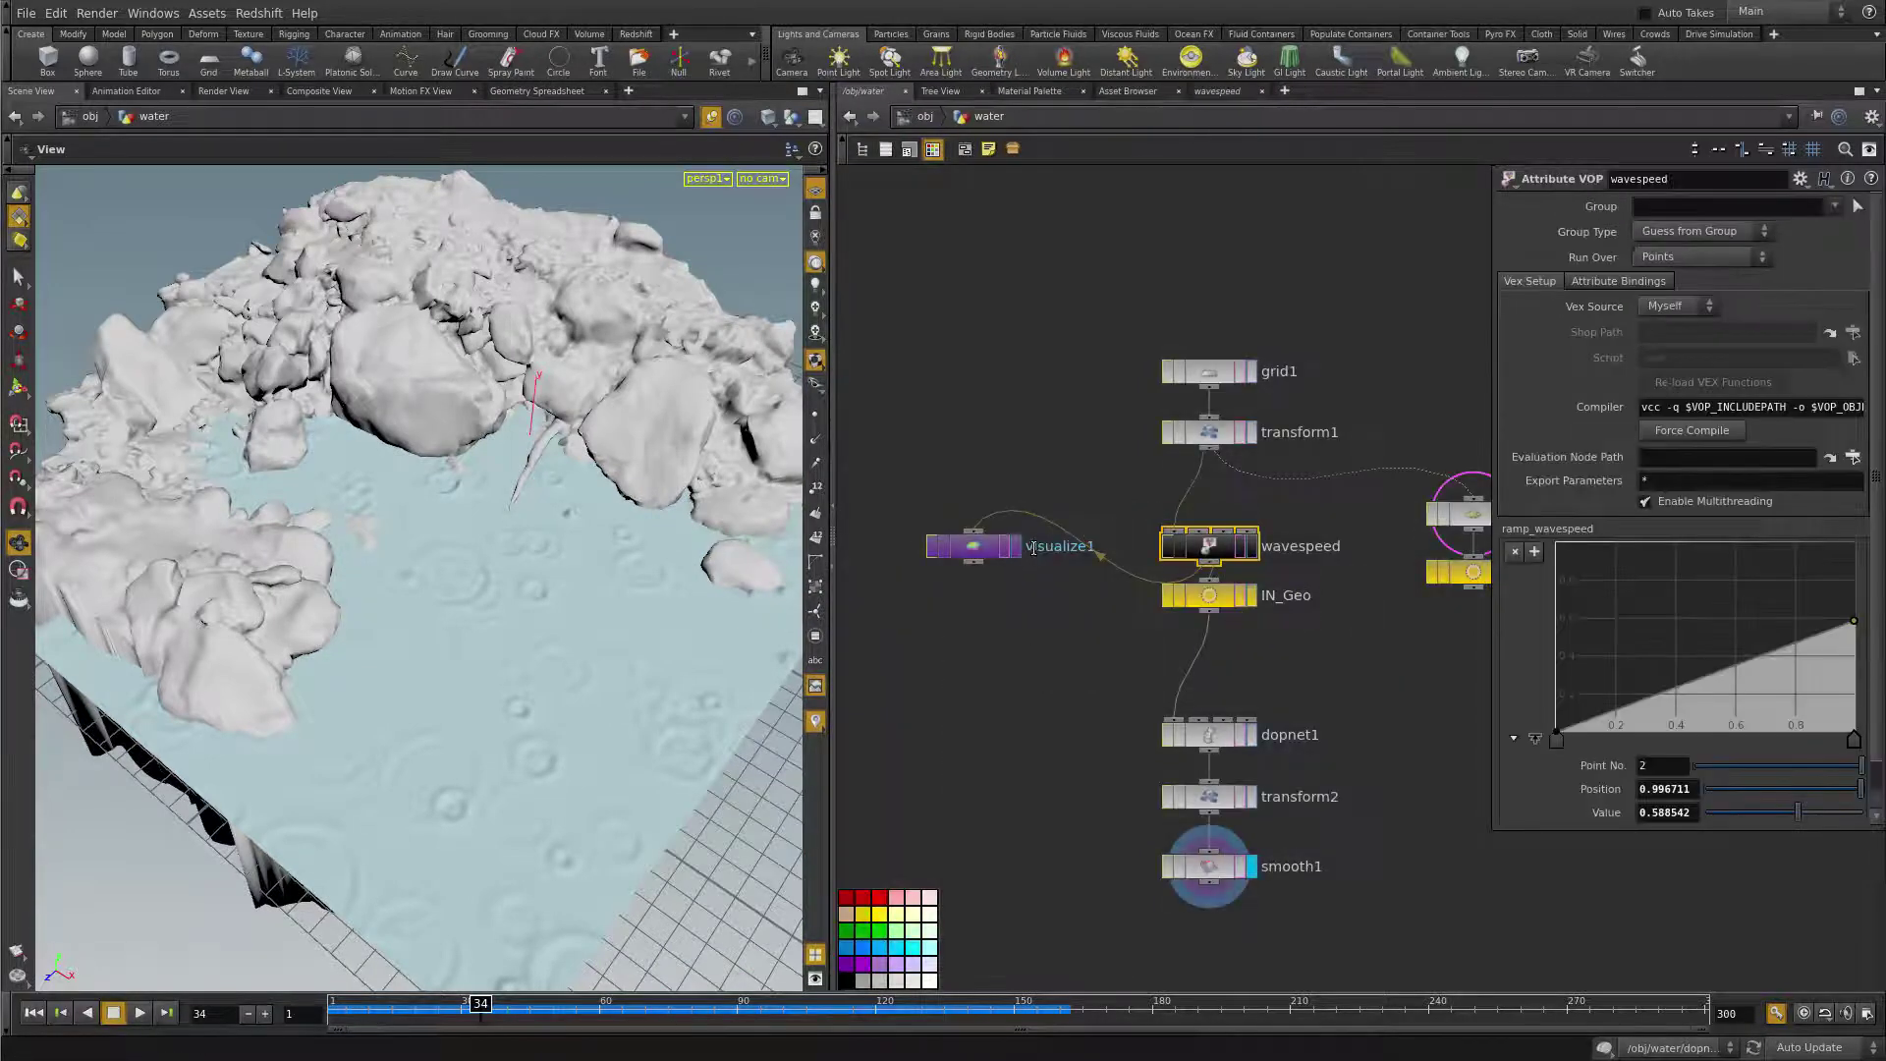
click(1016, 545)
double_click(1210, 547)
middle_drag(1153, 553, 1223, 363)
click(1092, 511)
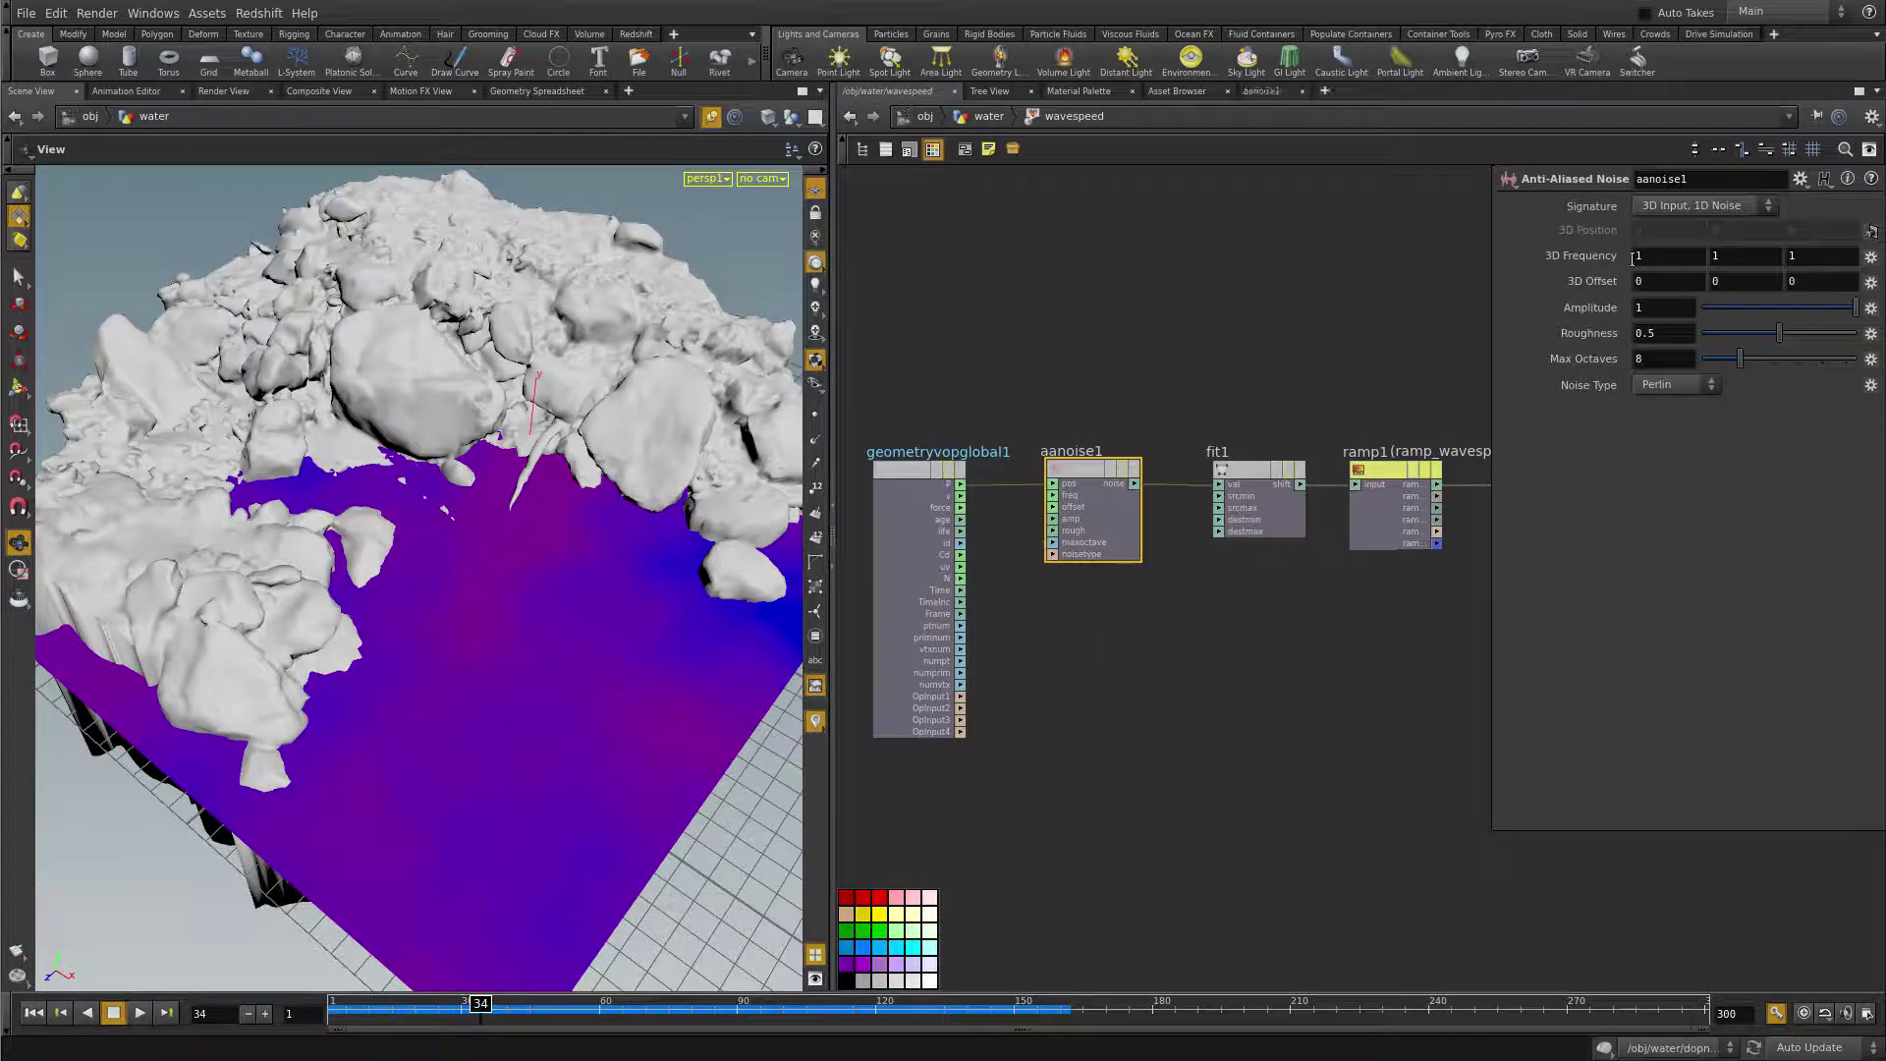
middle_drag(1581, 255, 1730, 251)
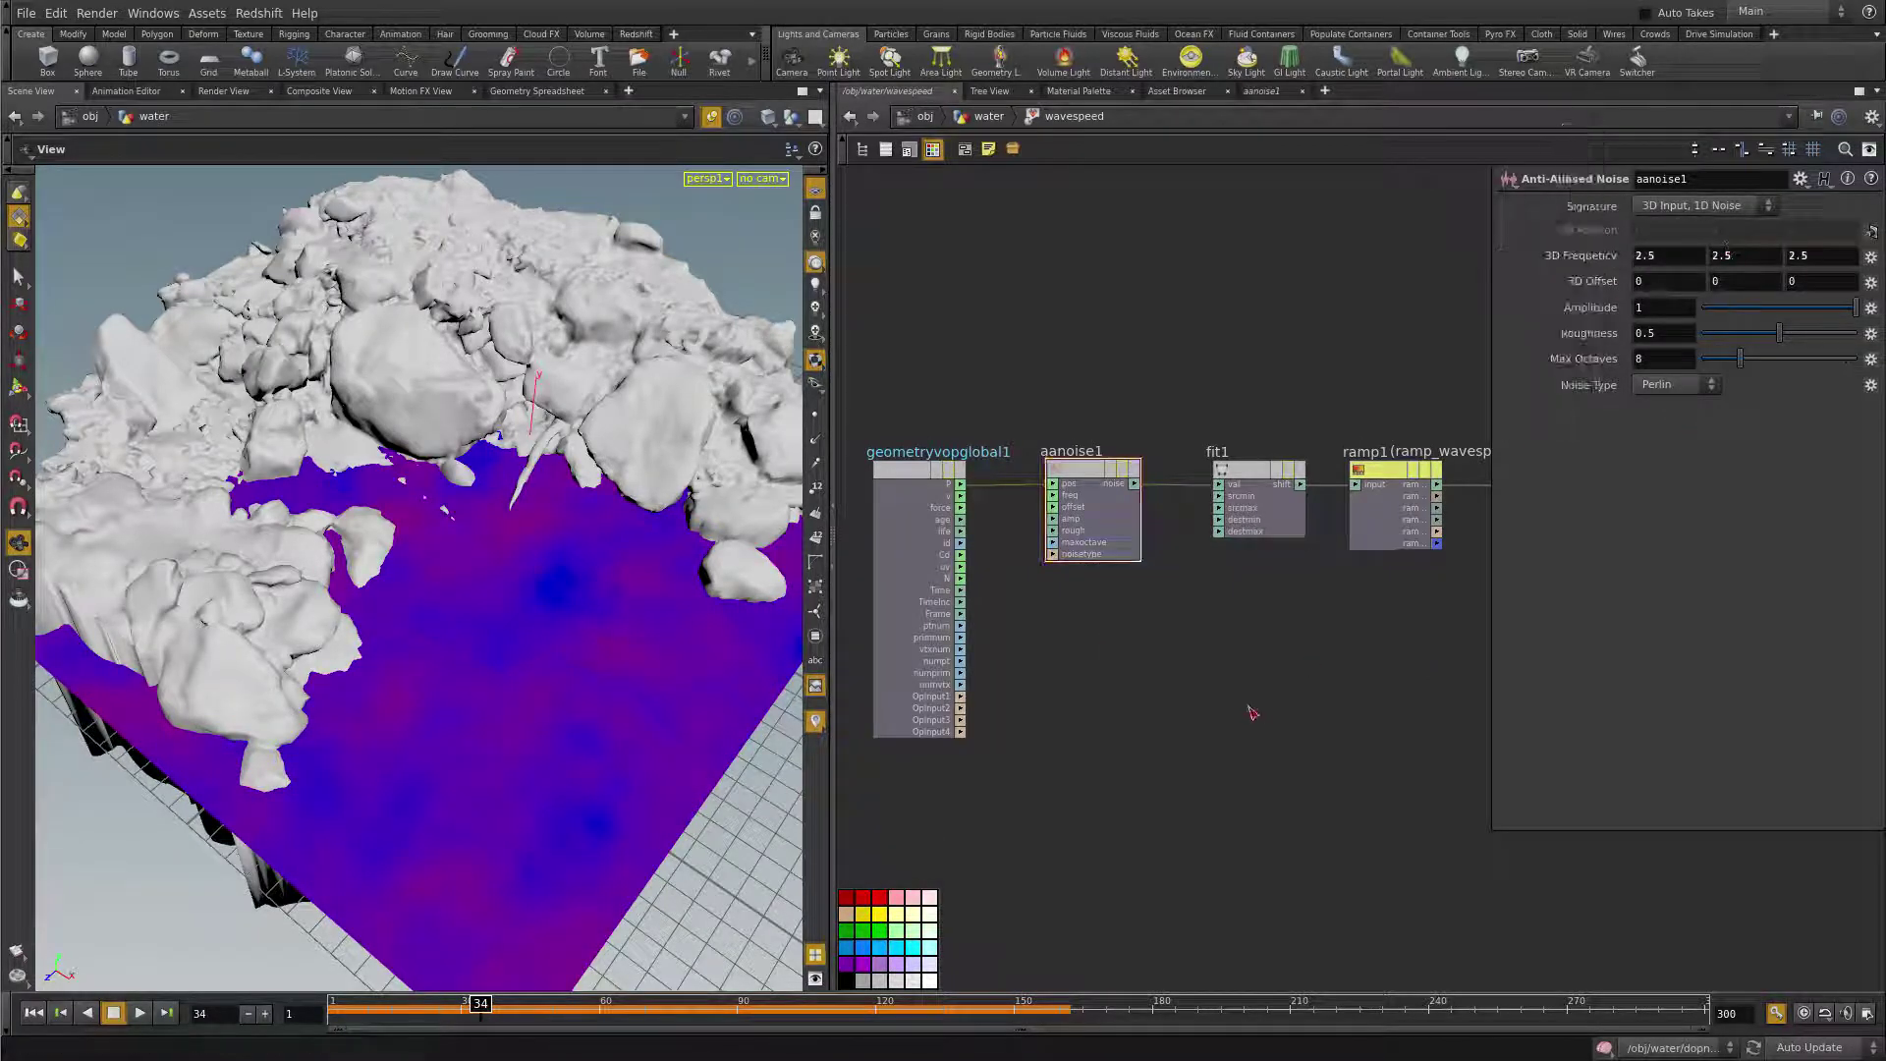
key(u)
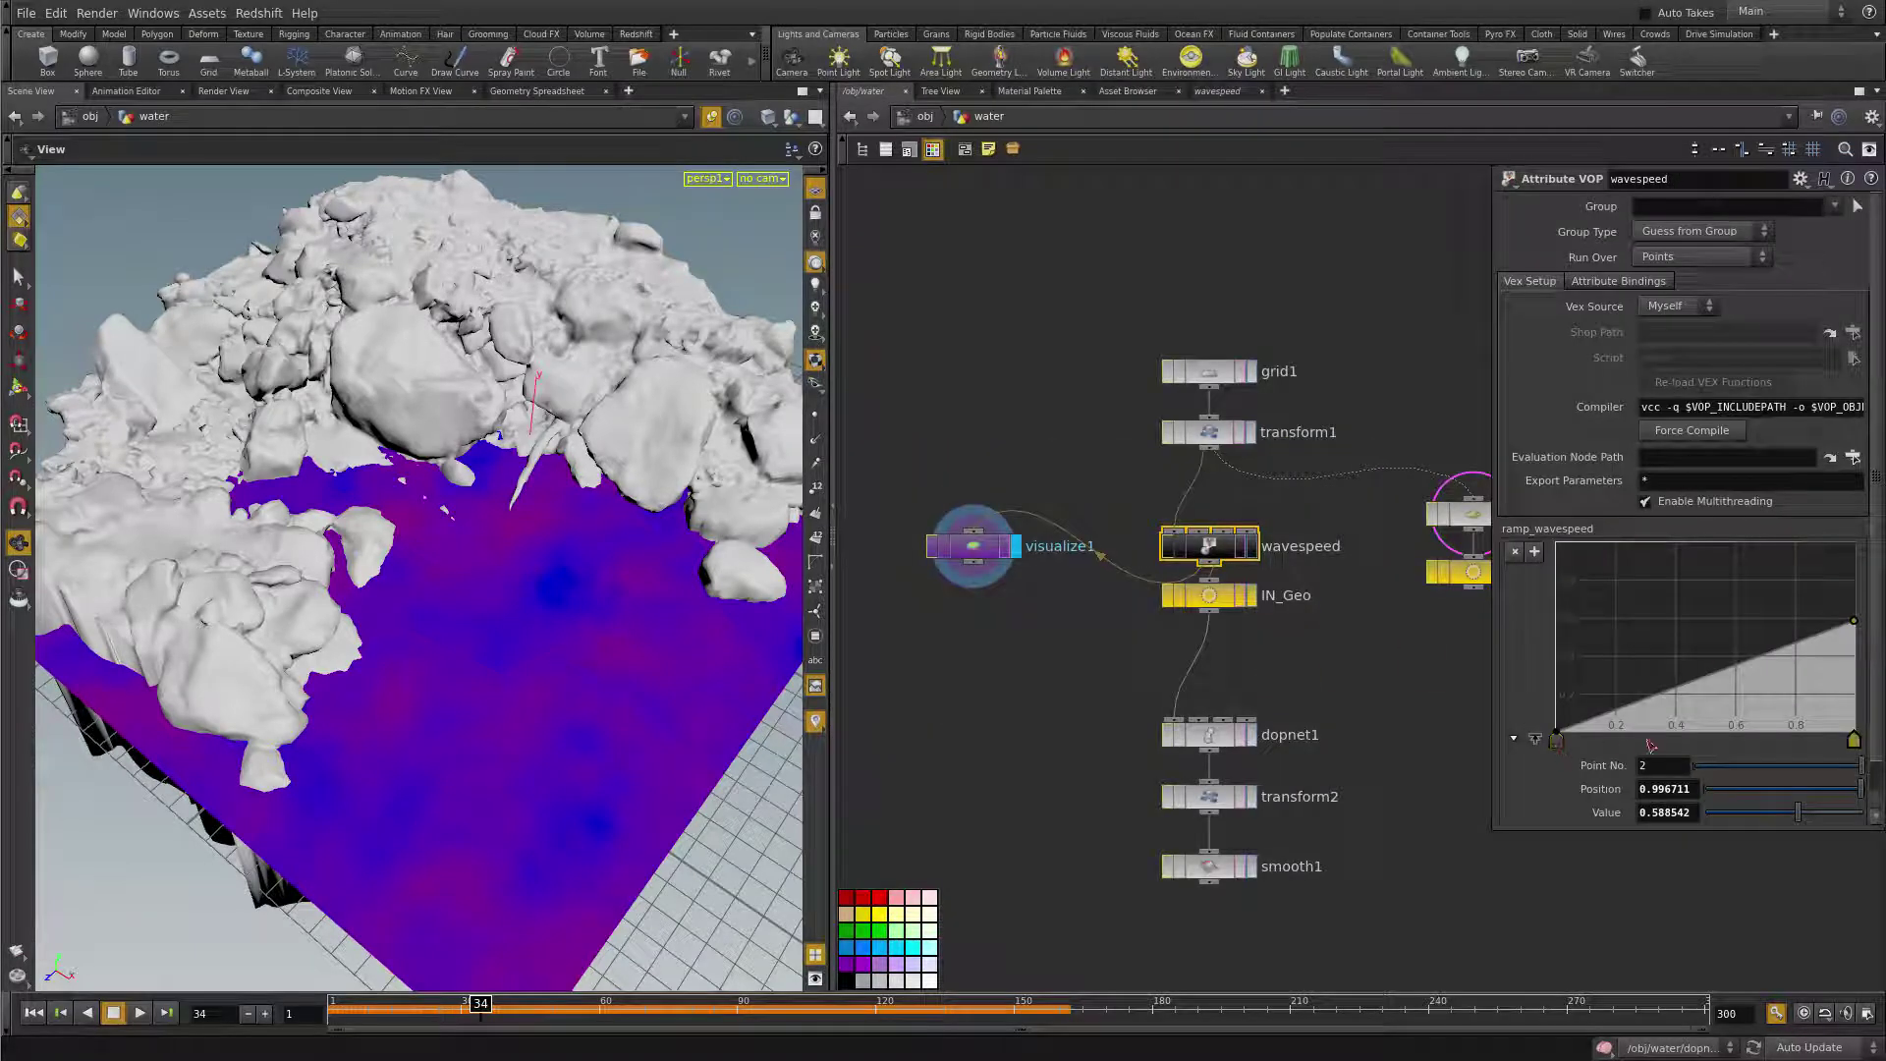
- Move the ramp_wavespeed start point to position about 0.25 and its end point to about 0.74, and display smooth1
drag(1556, 738, 1633, 749)
drag(1856, 741, 1781, 740)
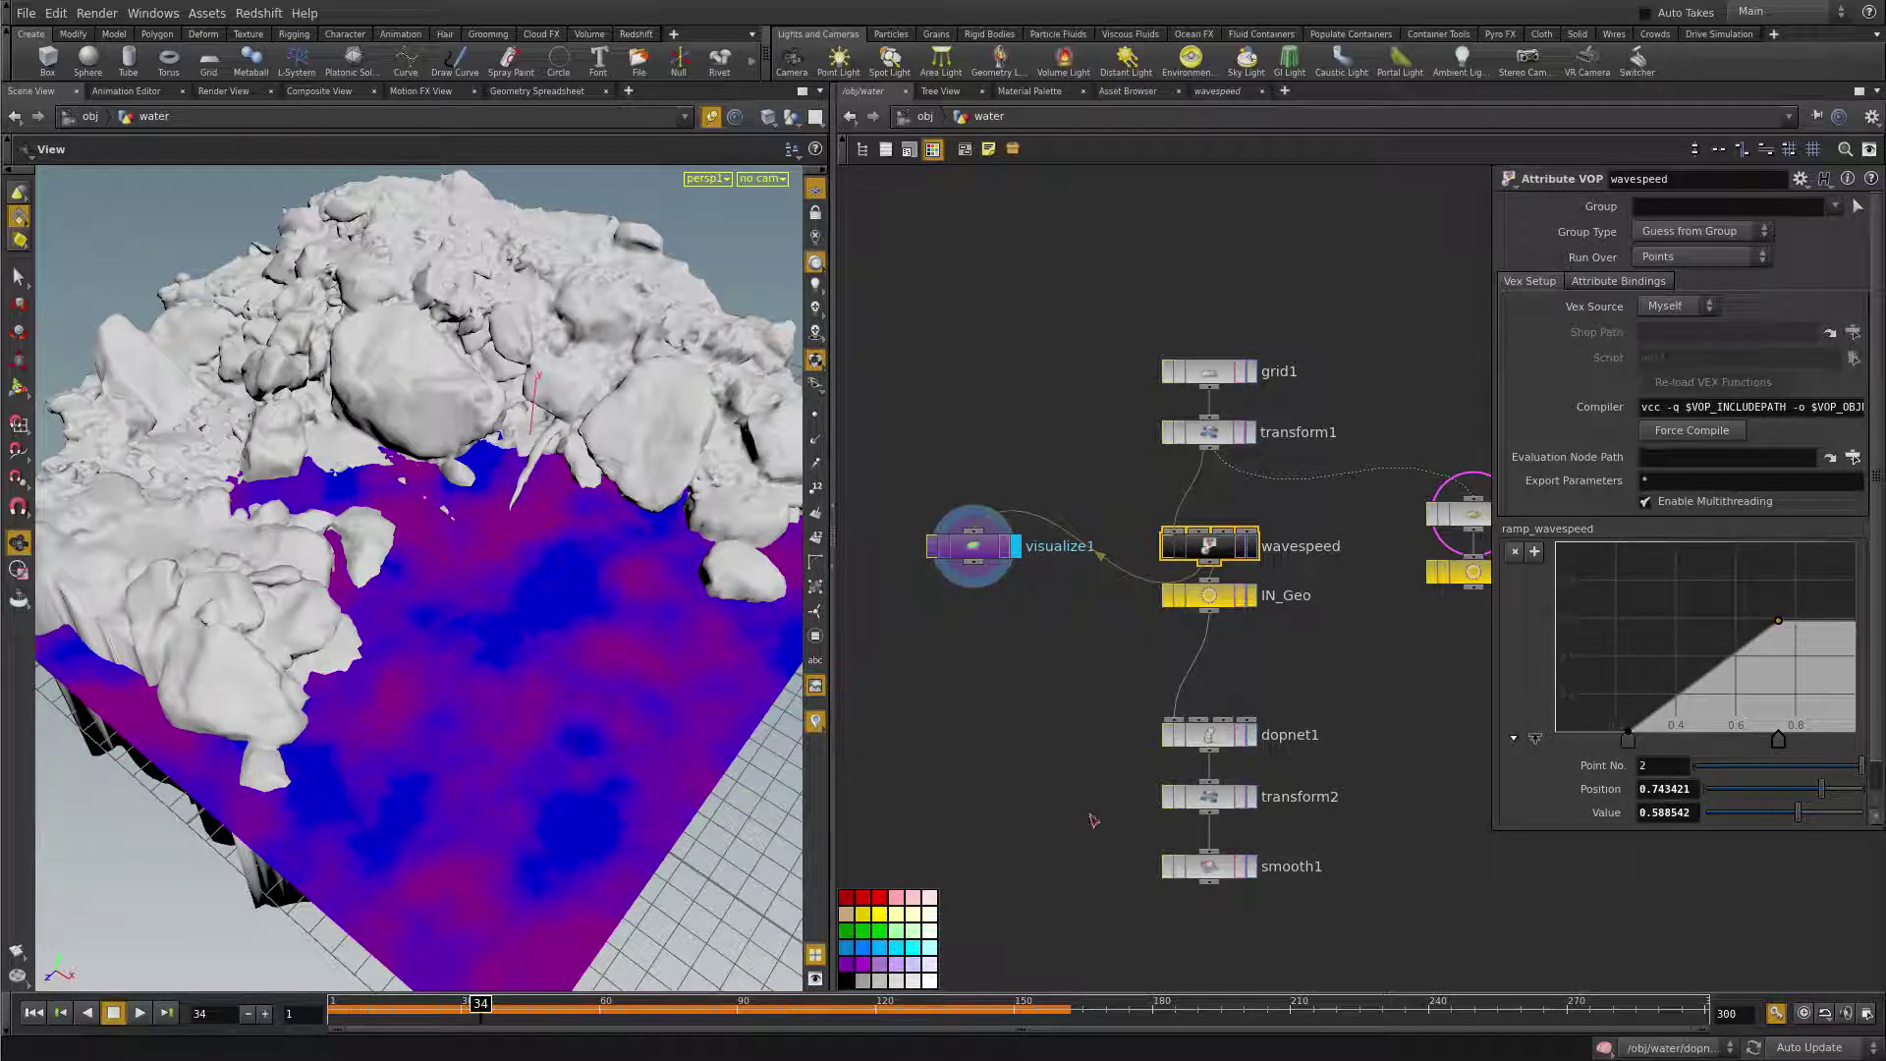
click(1454, 866)
click(1246, 866)
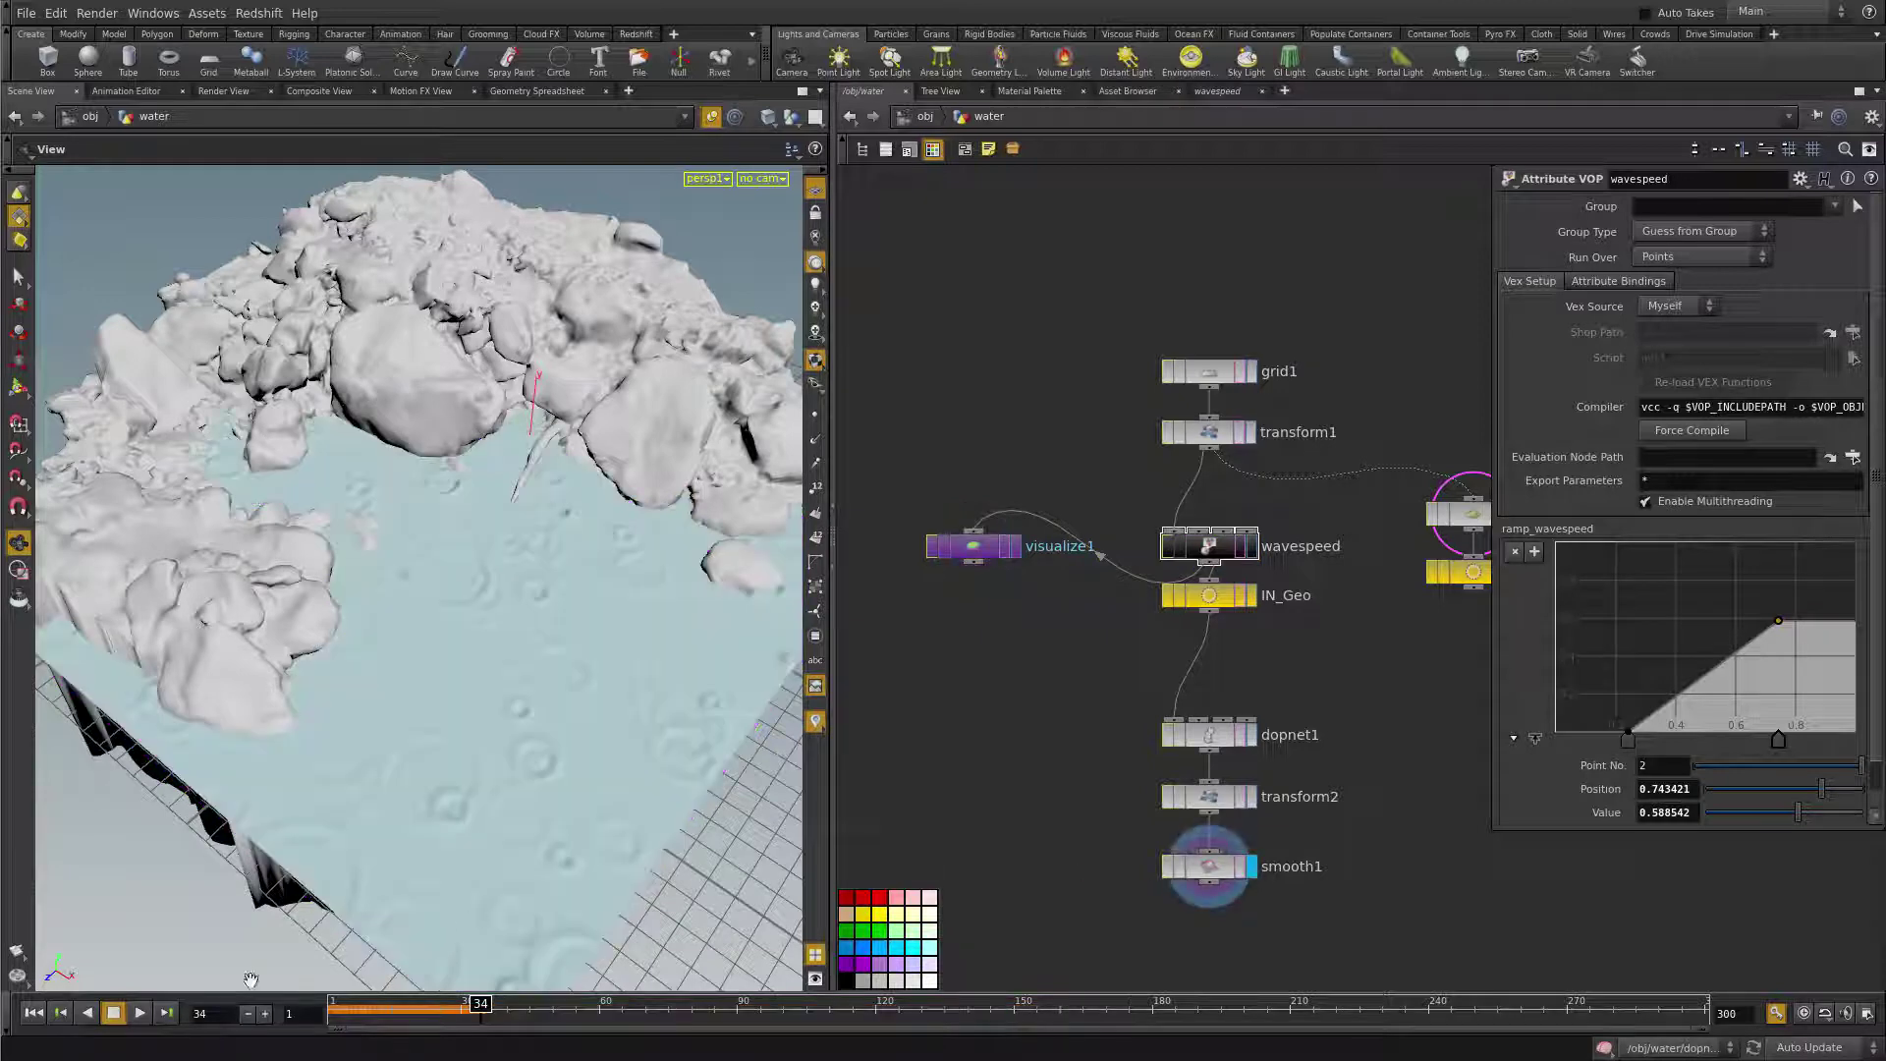
- Rewind to frame 1, create a flipbook with new settings and play it to check the ripples
click(33, 1012)
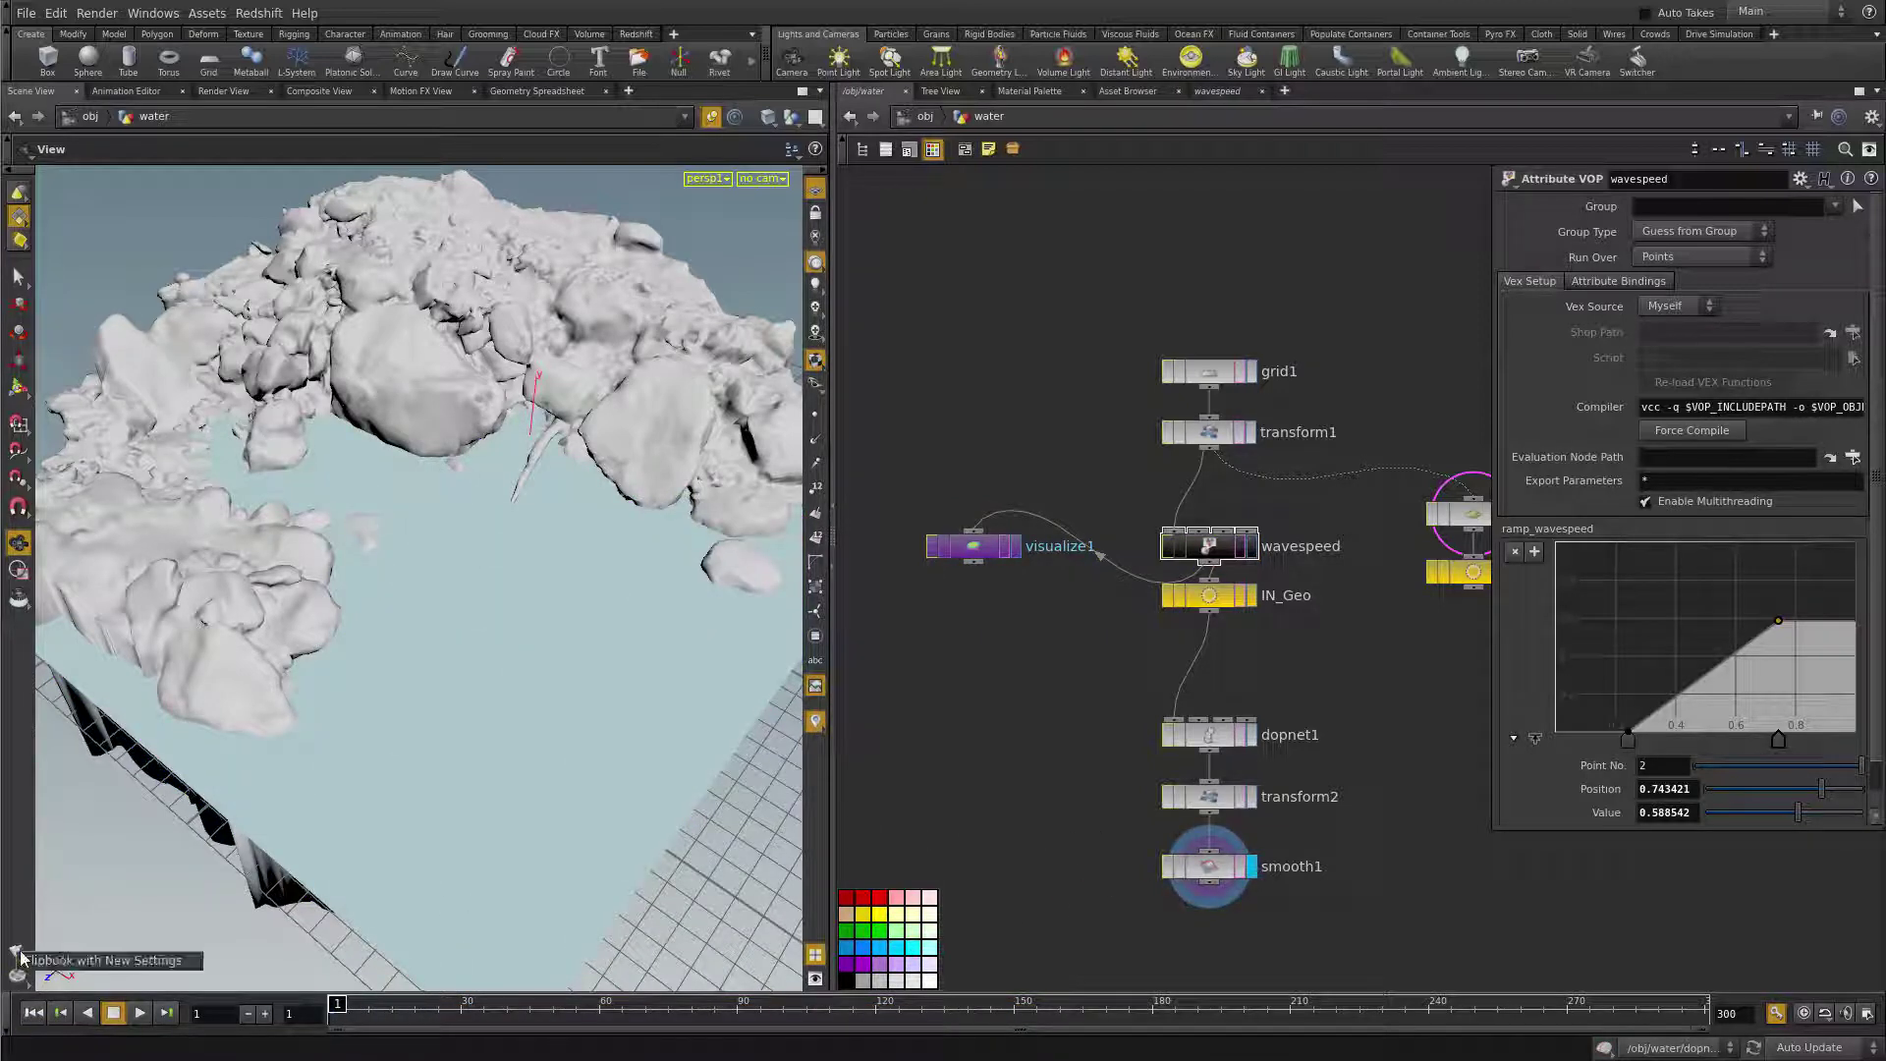
click(81, 961)
key(Return)
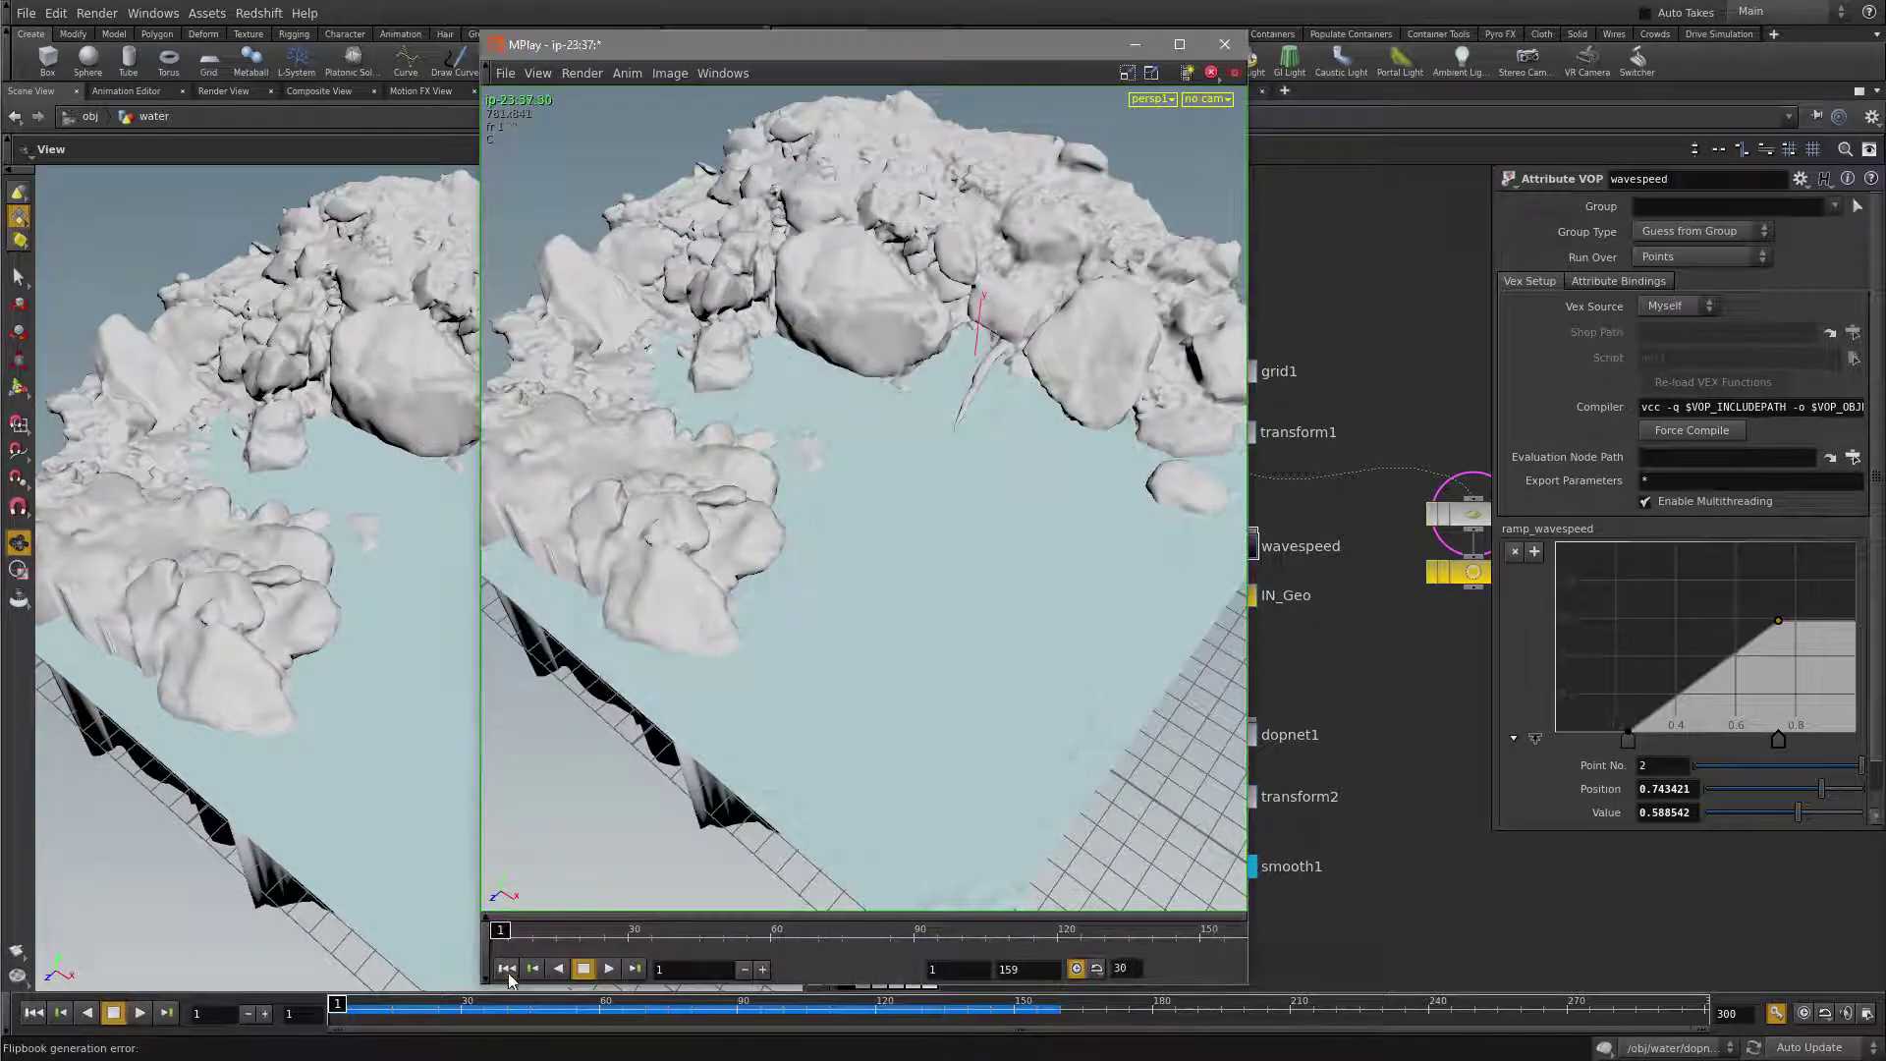
click(609, 969)
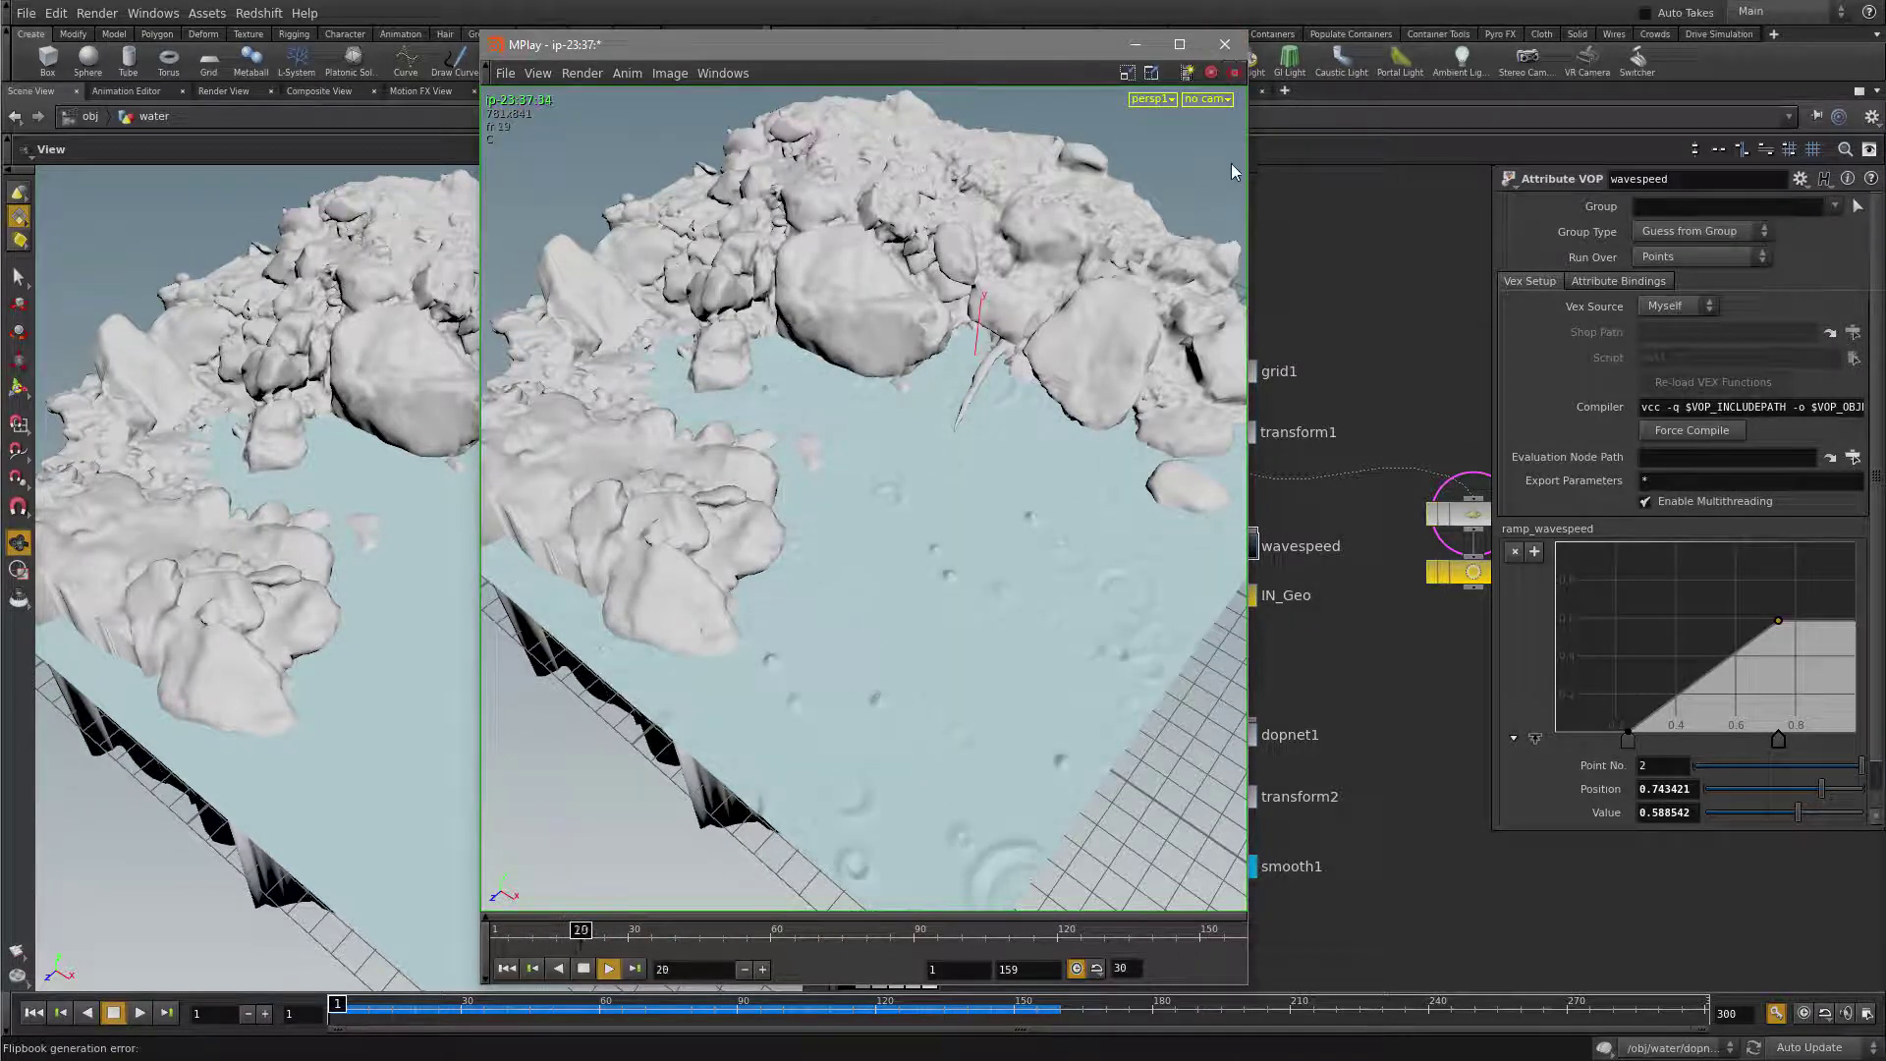
click(1228, 46)
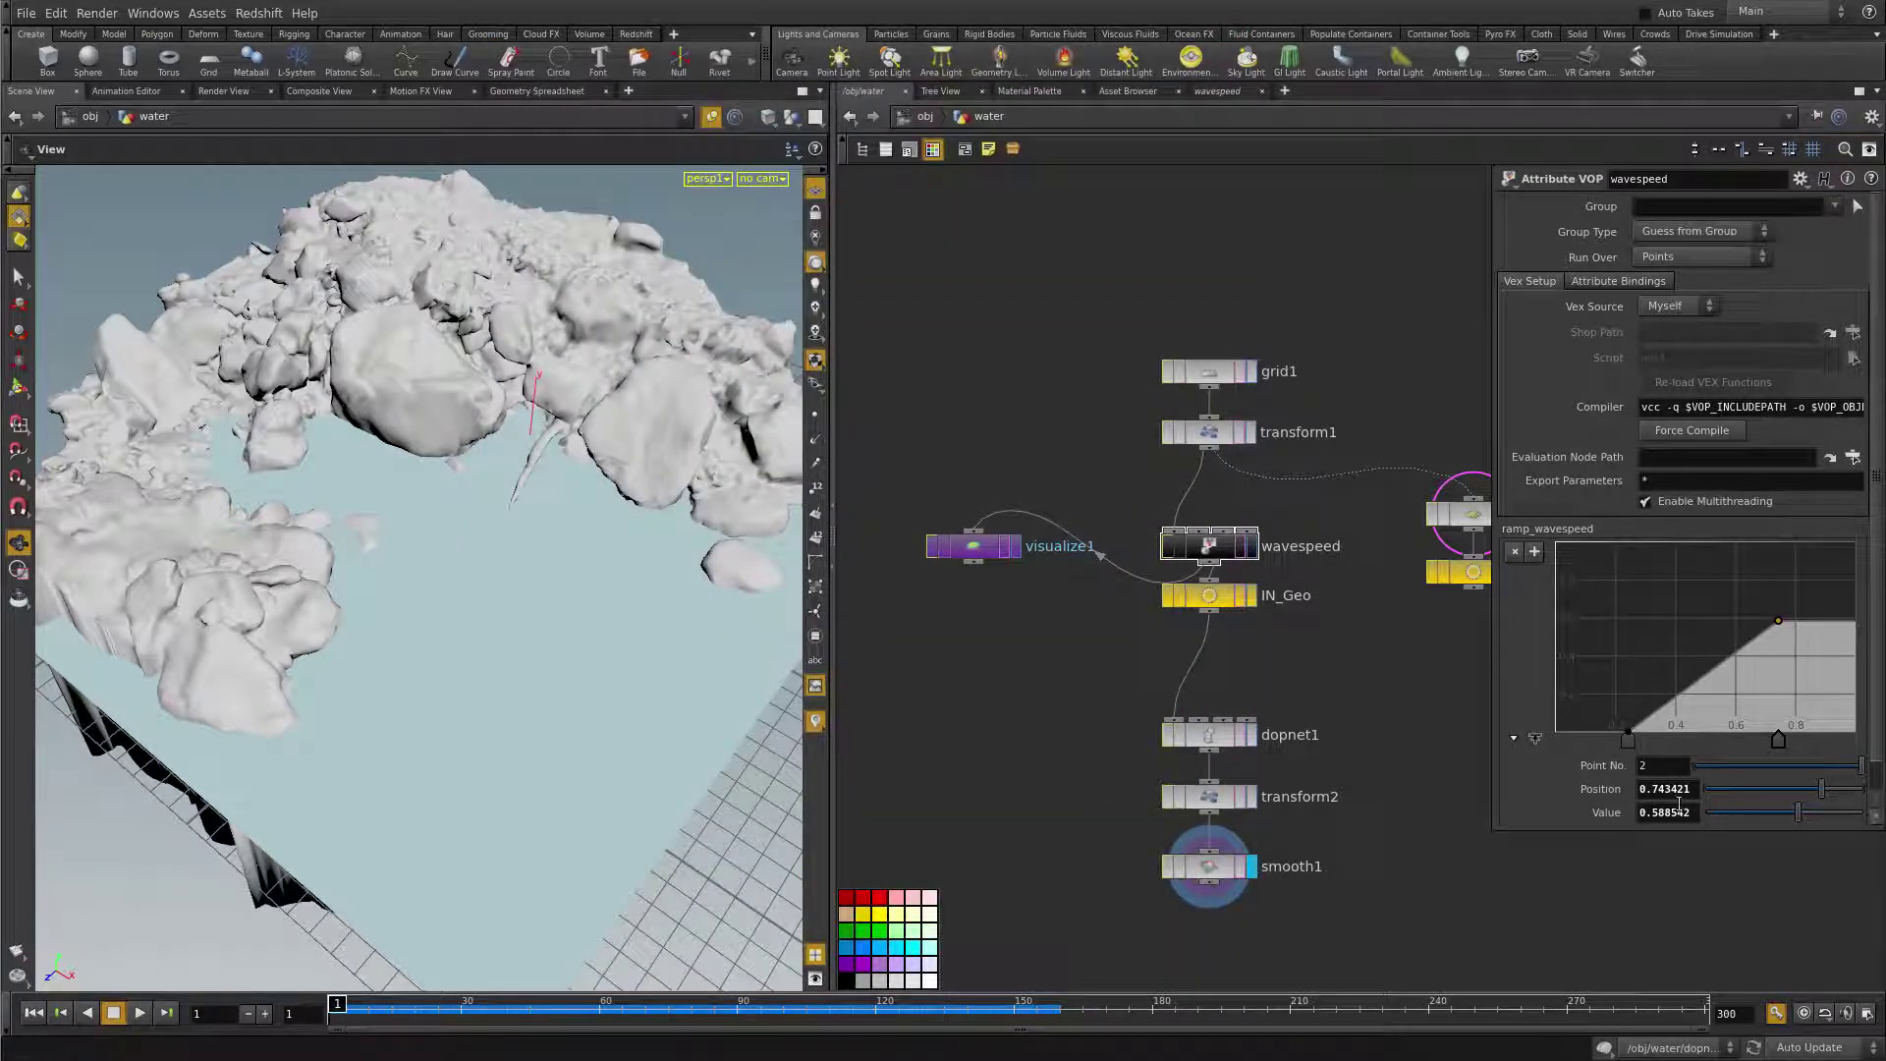
- Raise the ramp_wavespeed start point to a value of about 0.2 and play a new flipbook of the ripples
drag(1627, 734, 1632, 698)
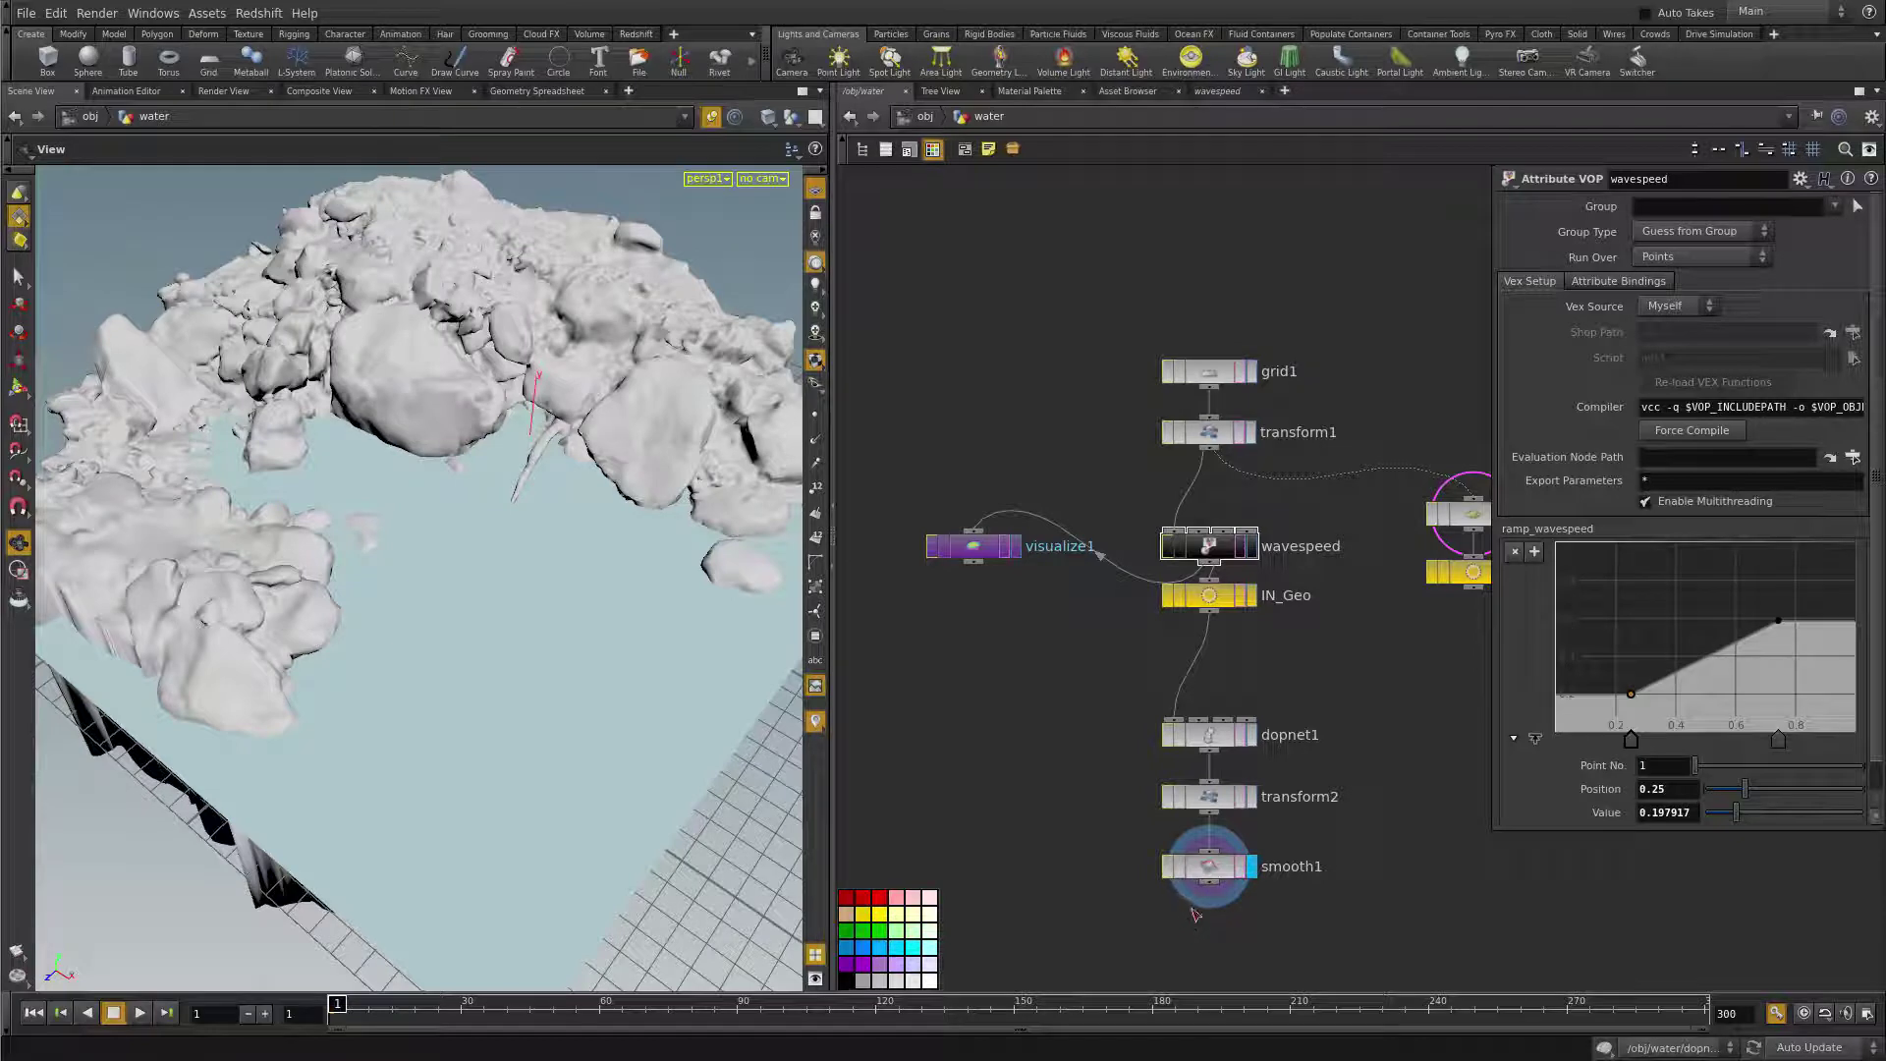
click(15, 952)
click(41, 960)
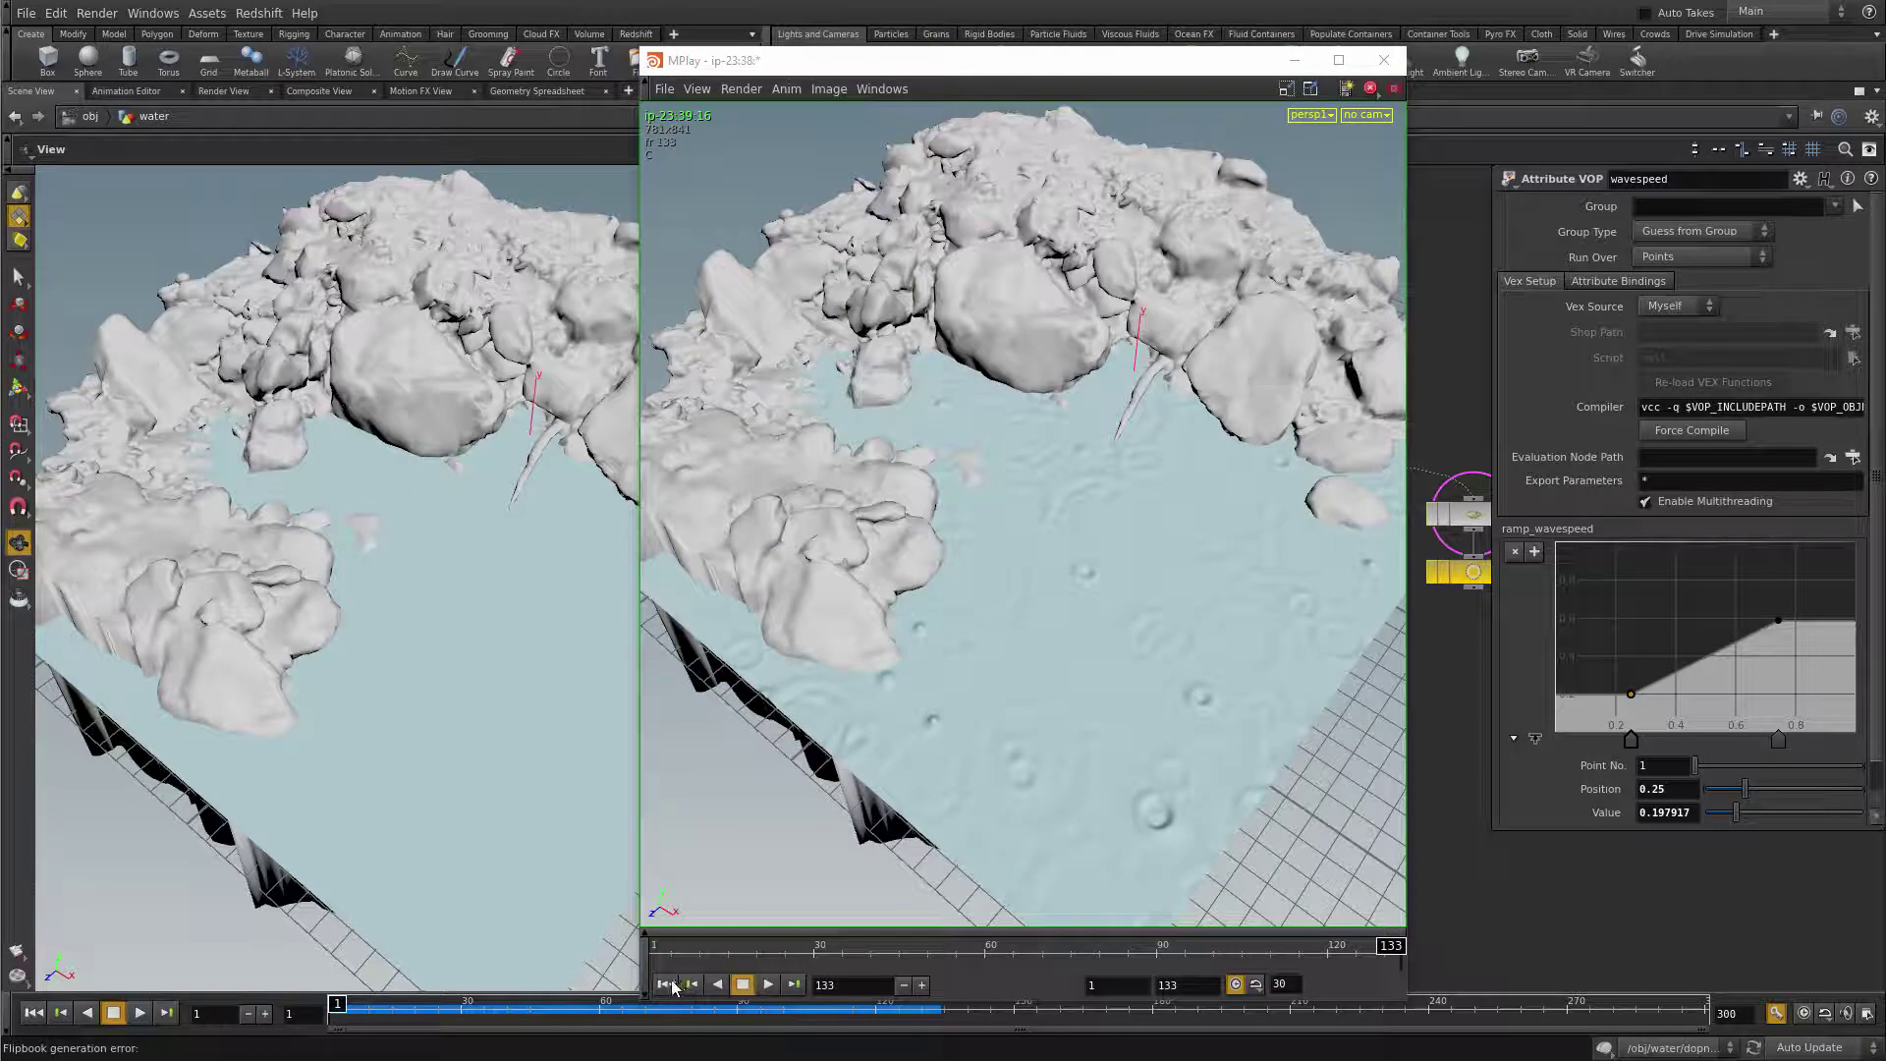
click(672, 985)
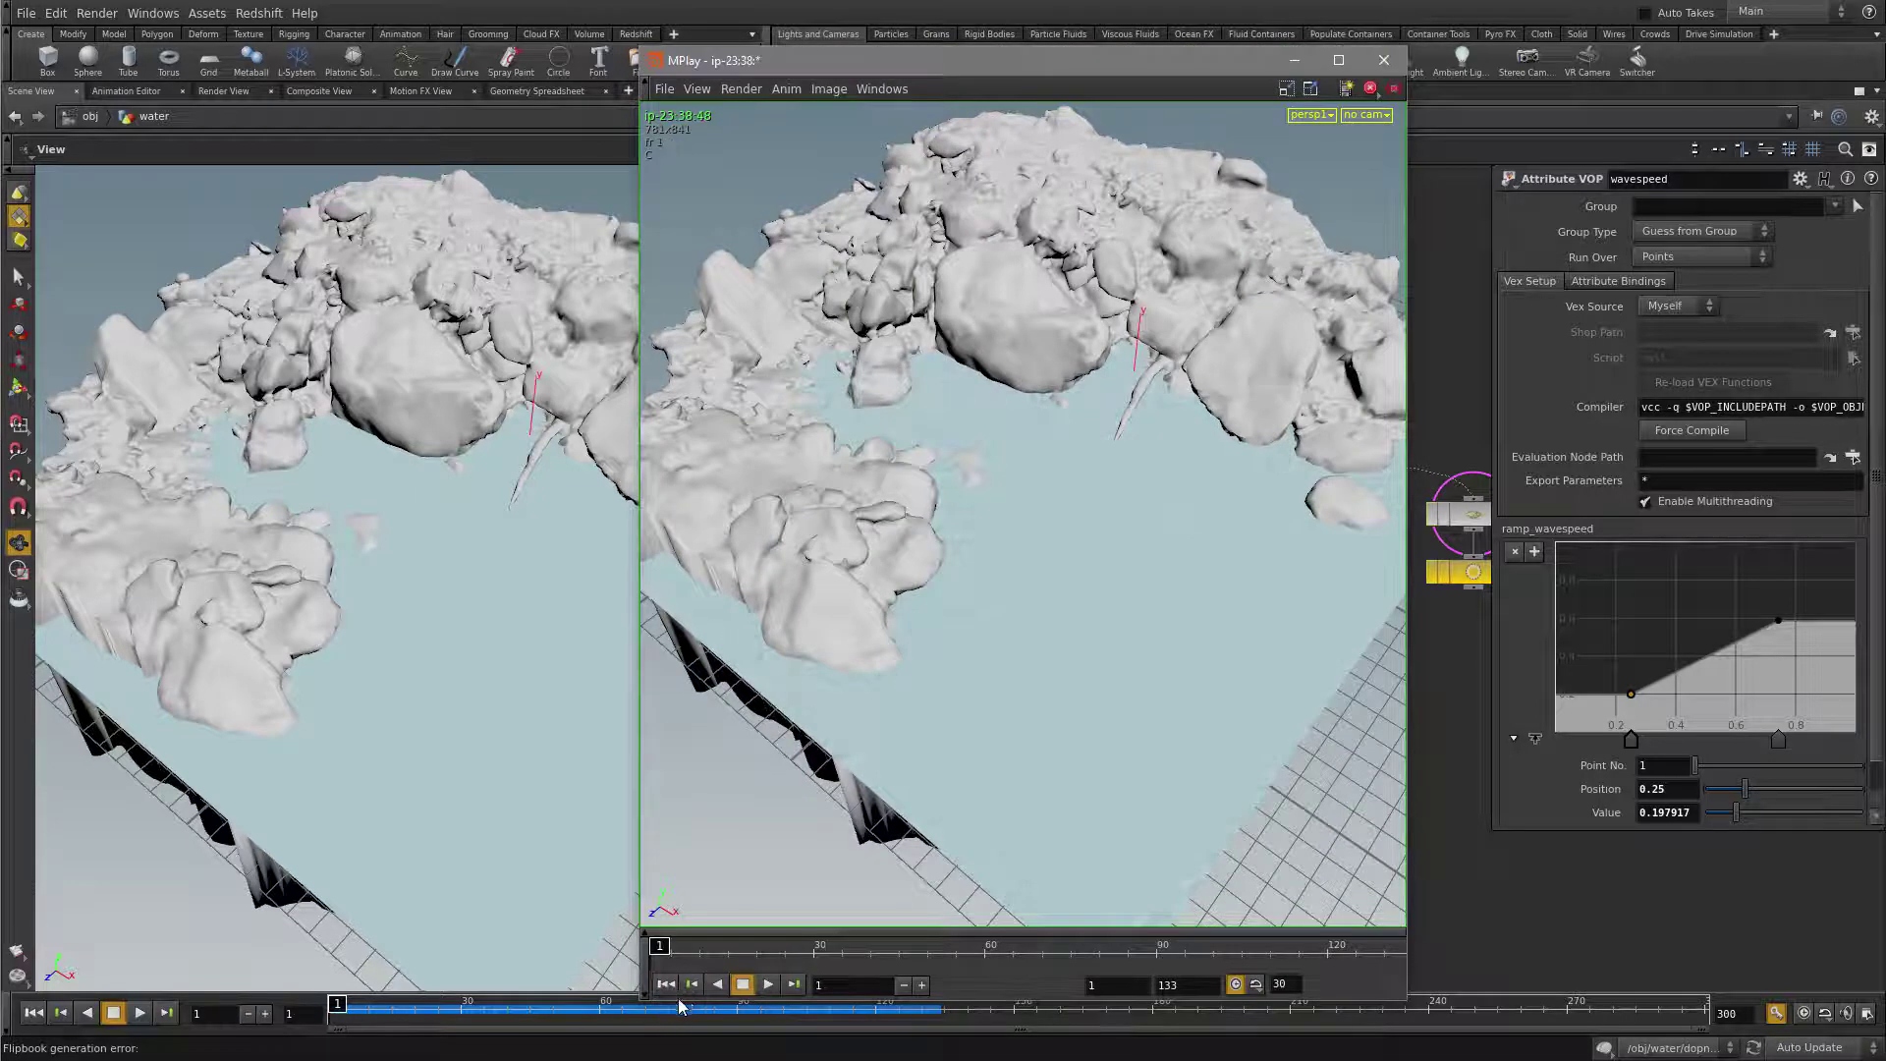
click(768, 985)
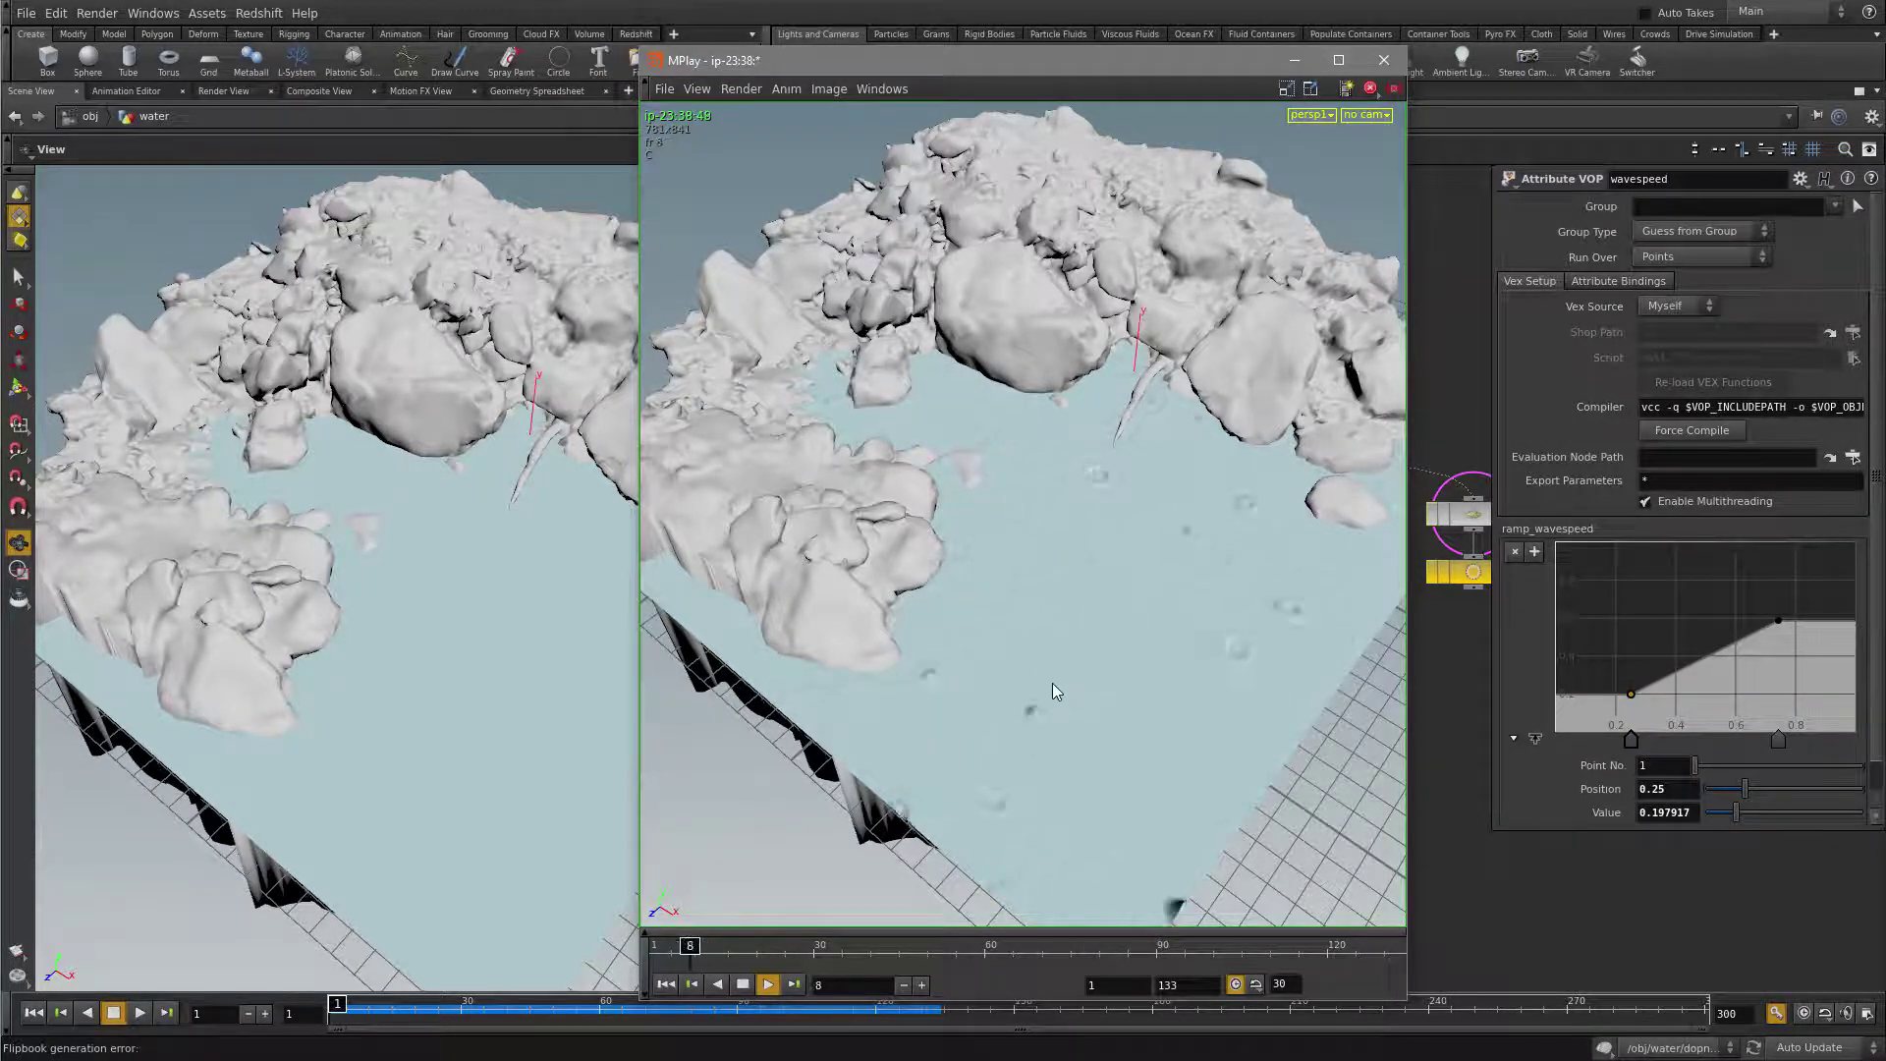
click(768, 984)
click(1384, 59)
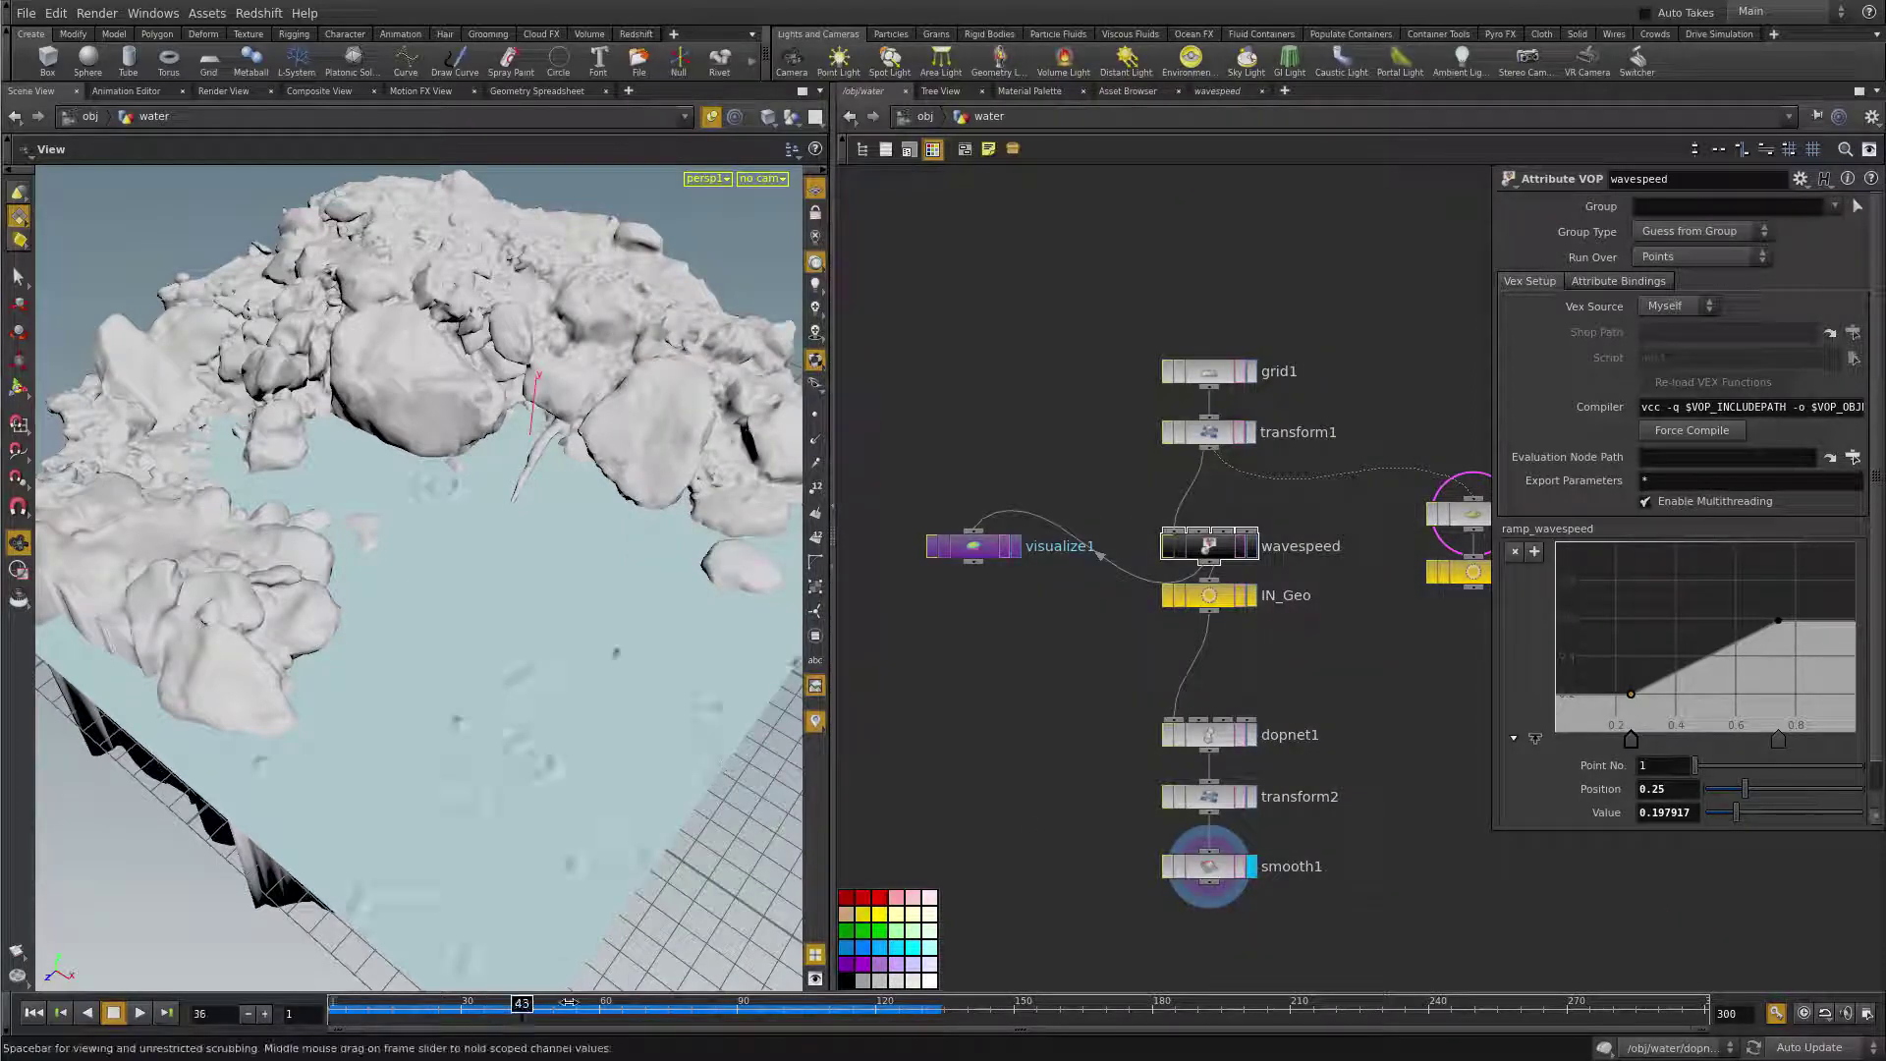
- Scrub to frame 62 and examine the rippled water surface and its borders from several angles and distances
drag(501, 1006, 609, 1006)
right_drag(572, 681, 534, 733)
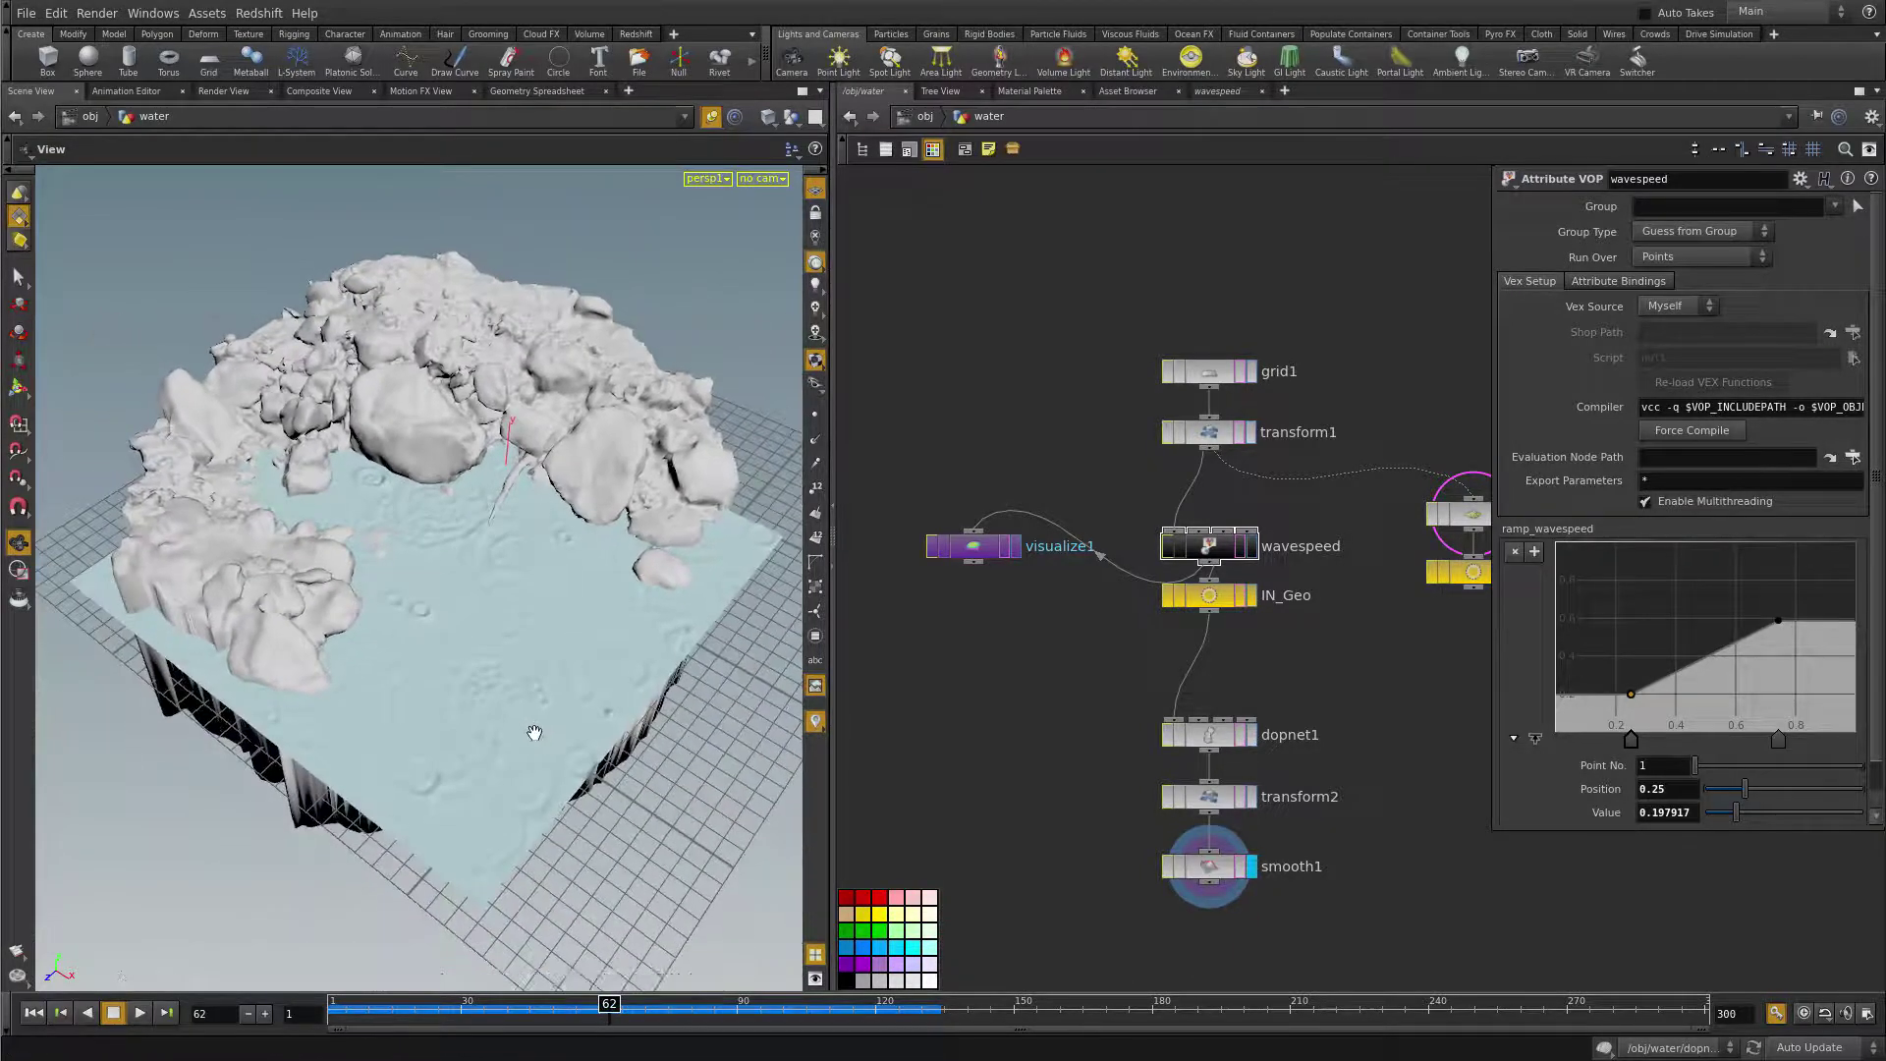
drag(491, 825, 497, 675)
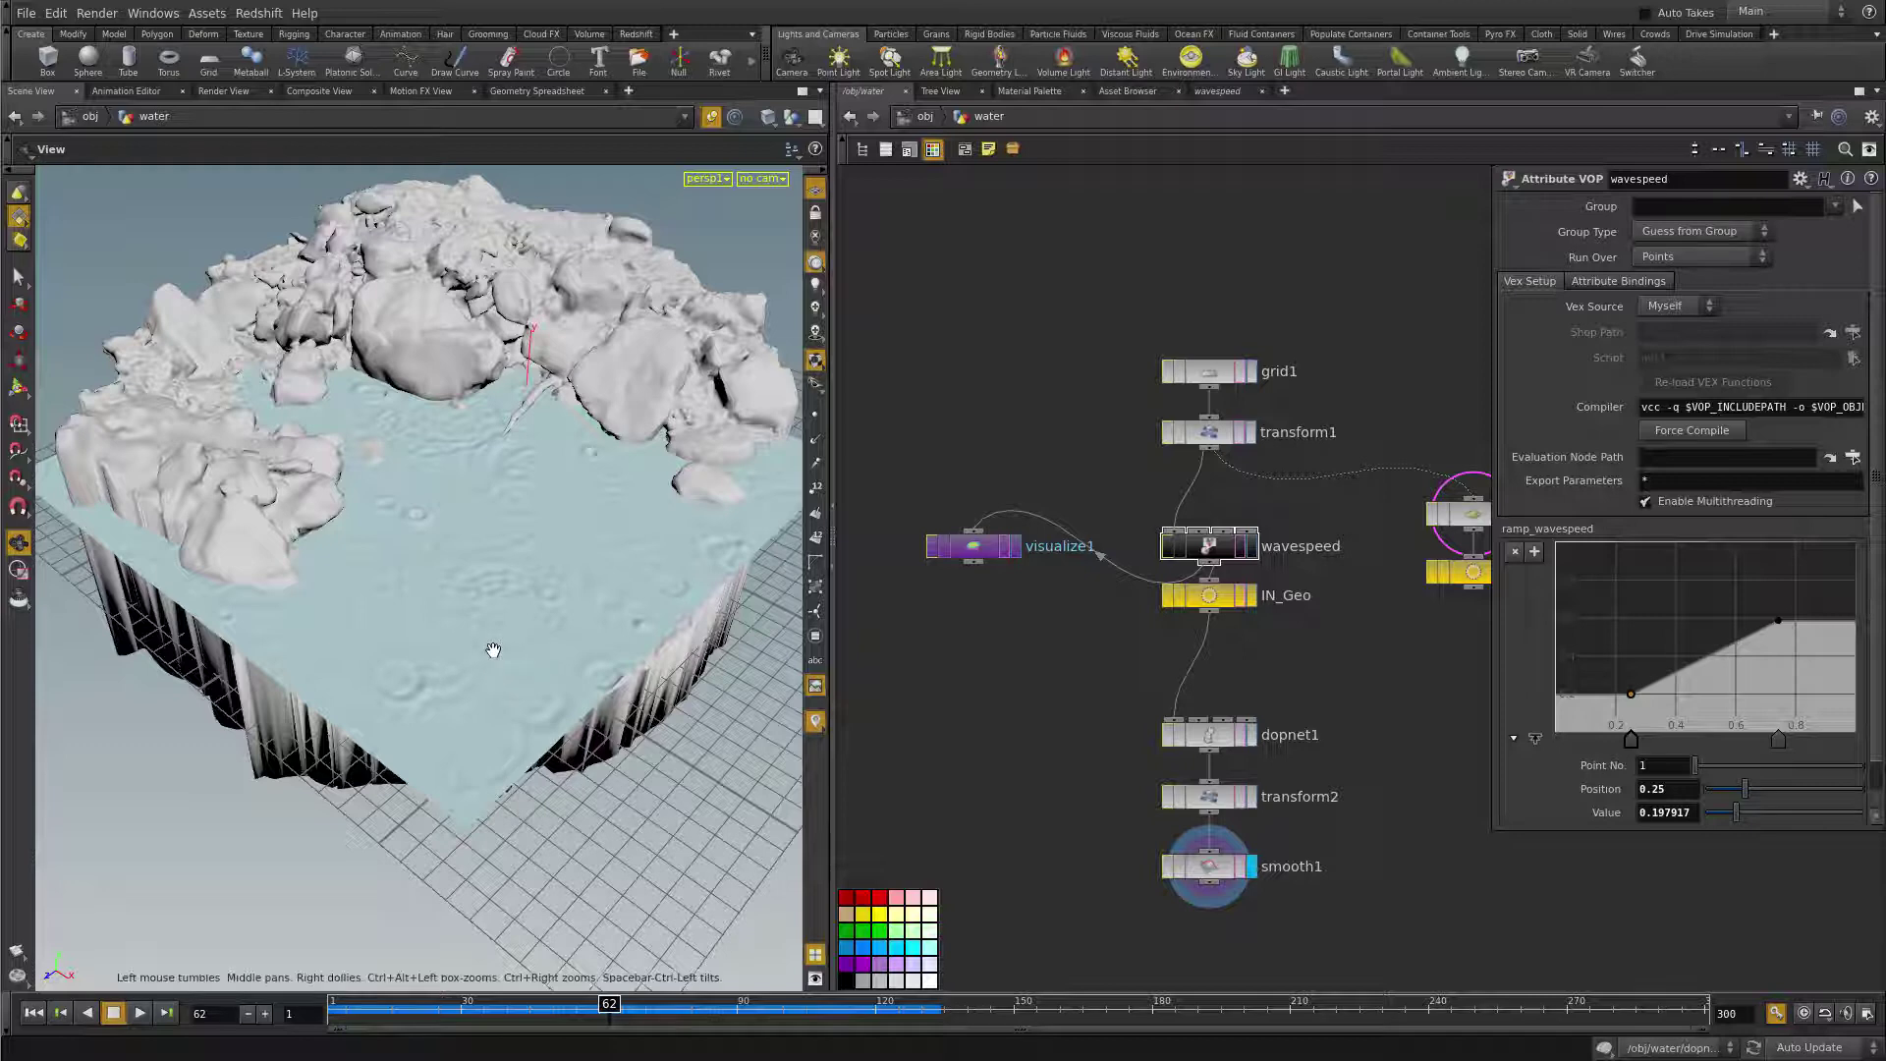
drag(493, 654, 517, 825)
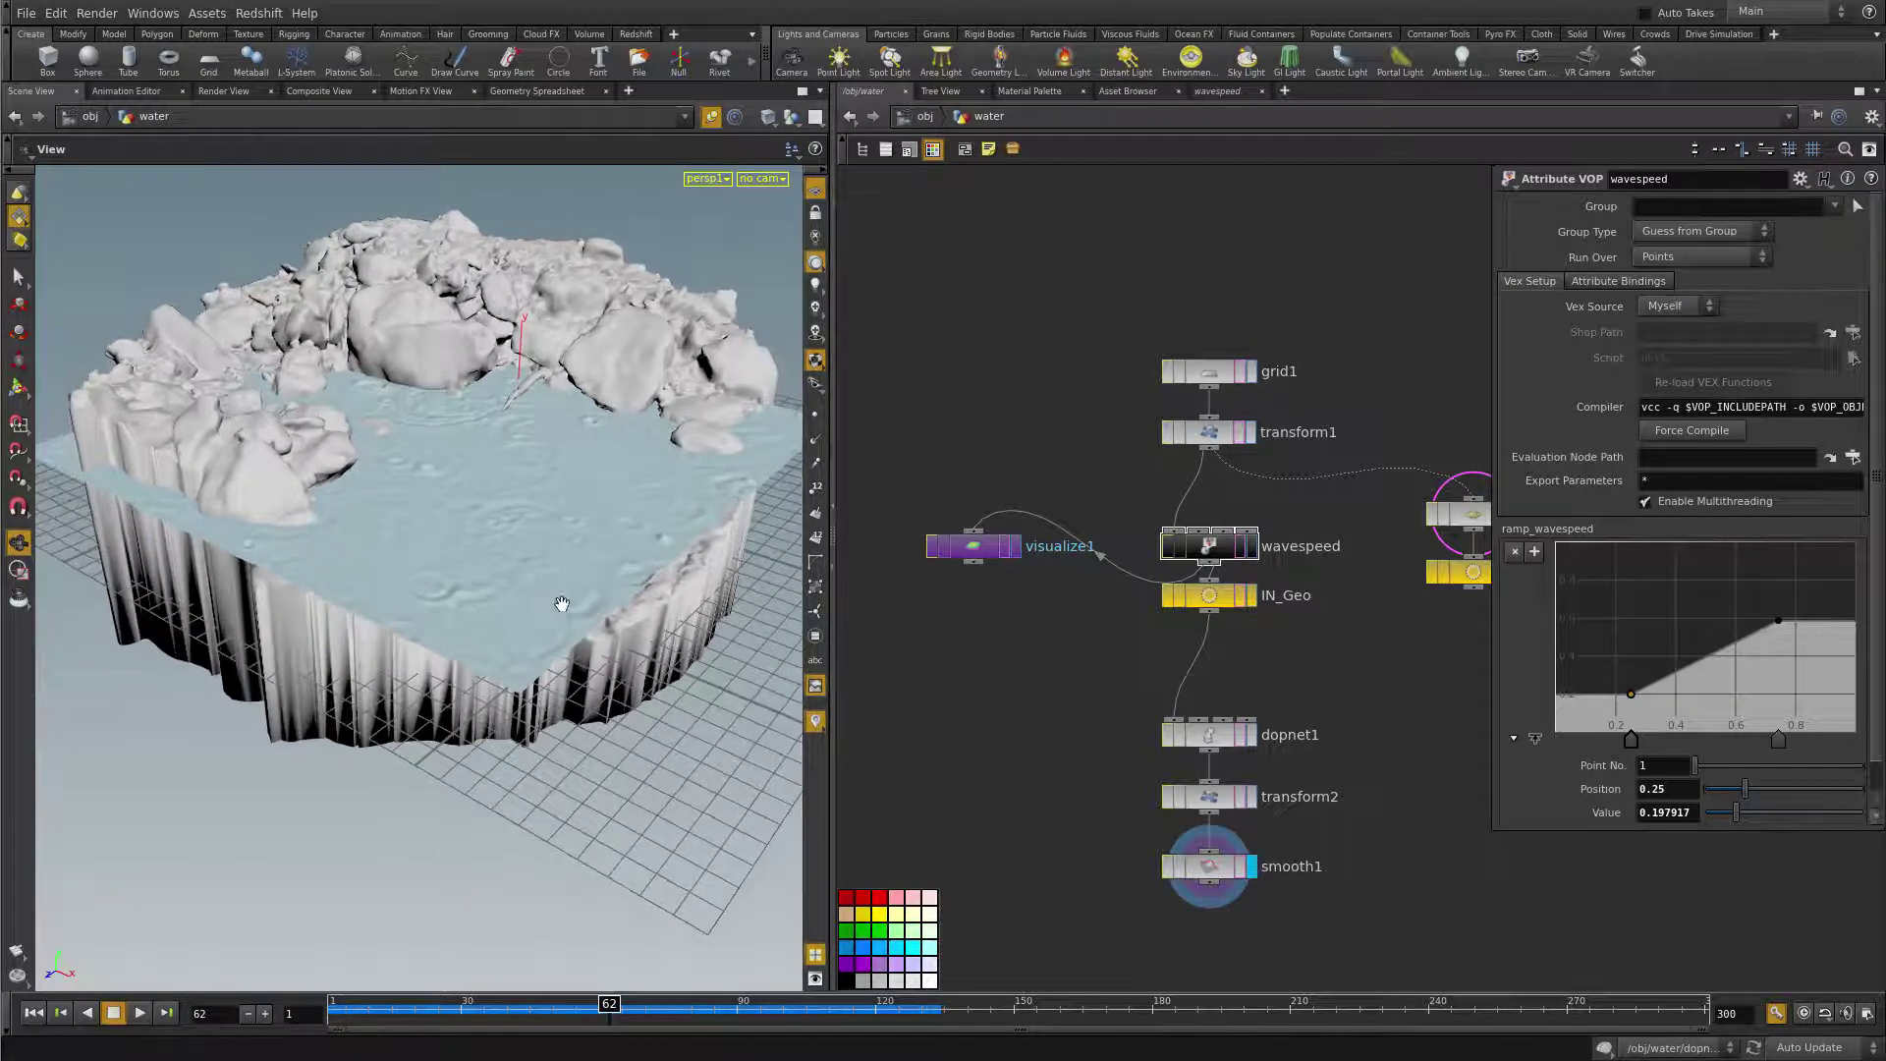
drag(611, 676, 492, 779)
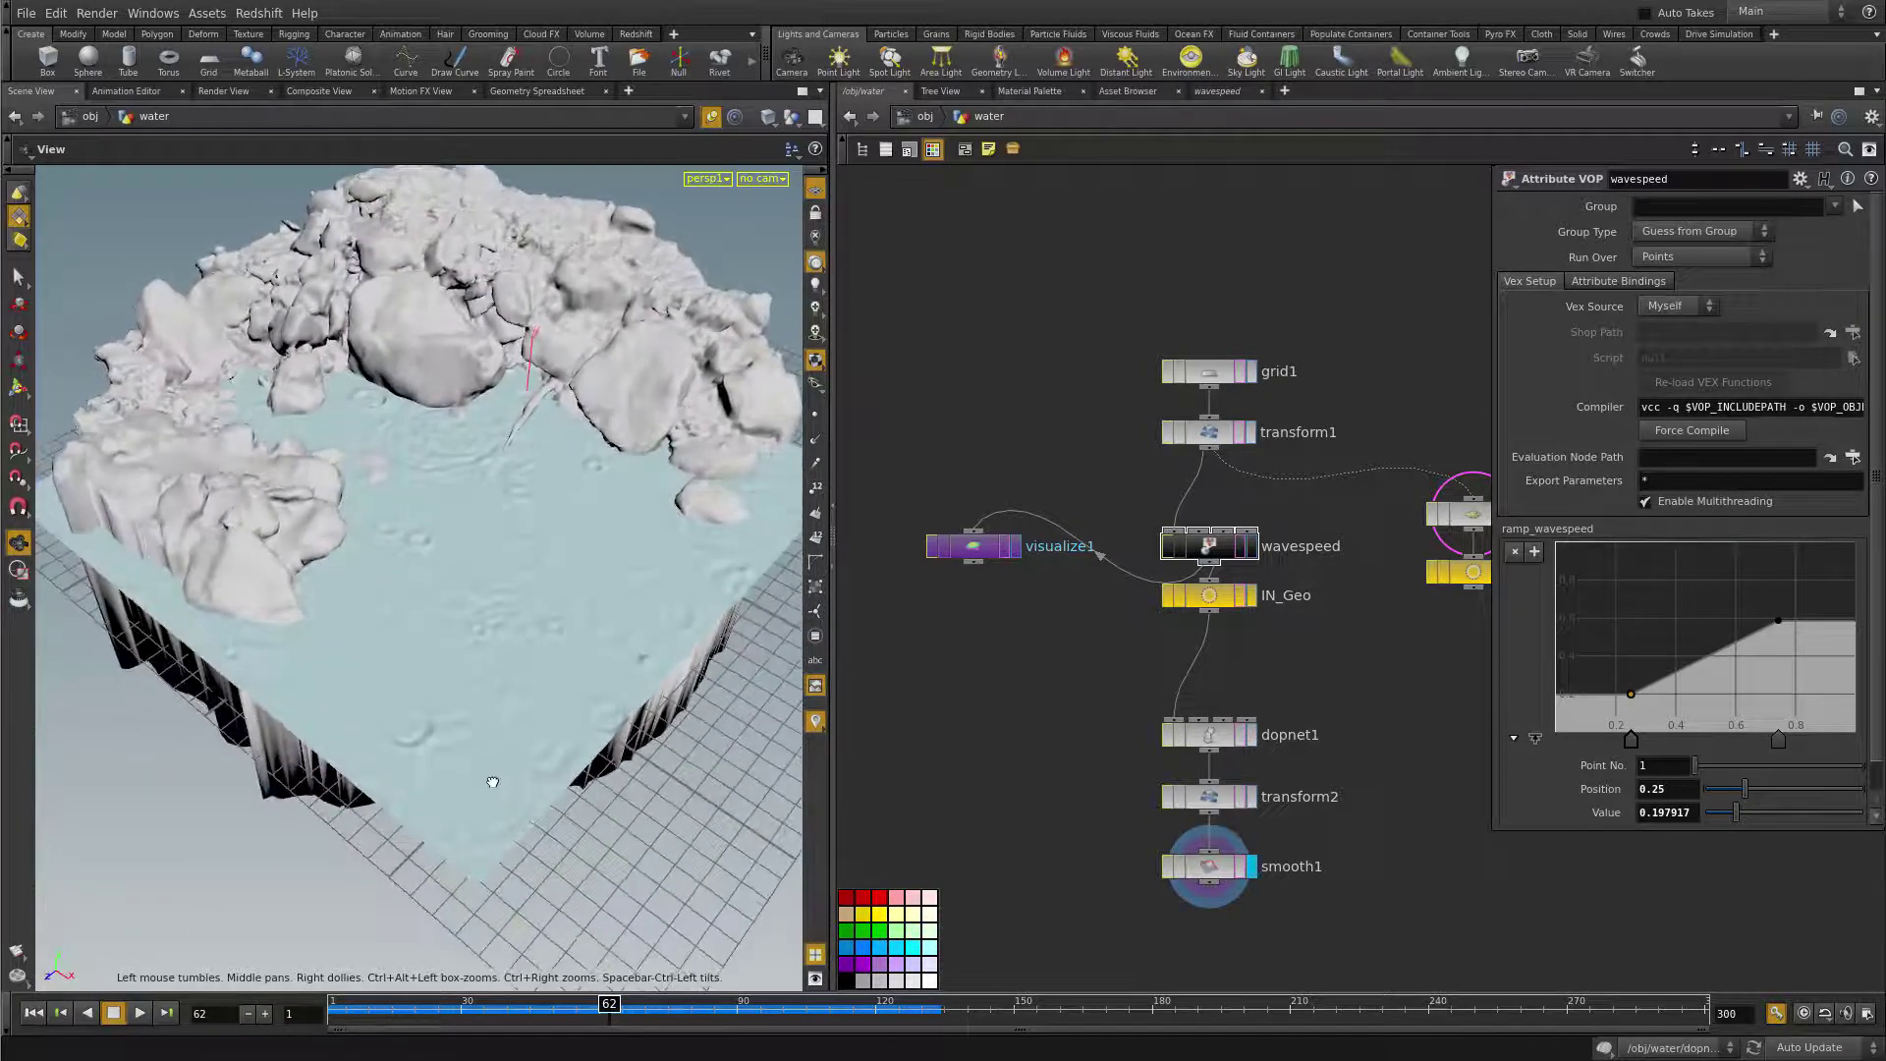
middle_drag(549, 744, 541, 675)
right_drag(541, 675, 484, 632)
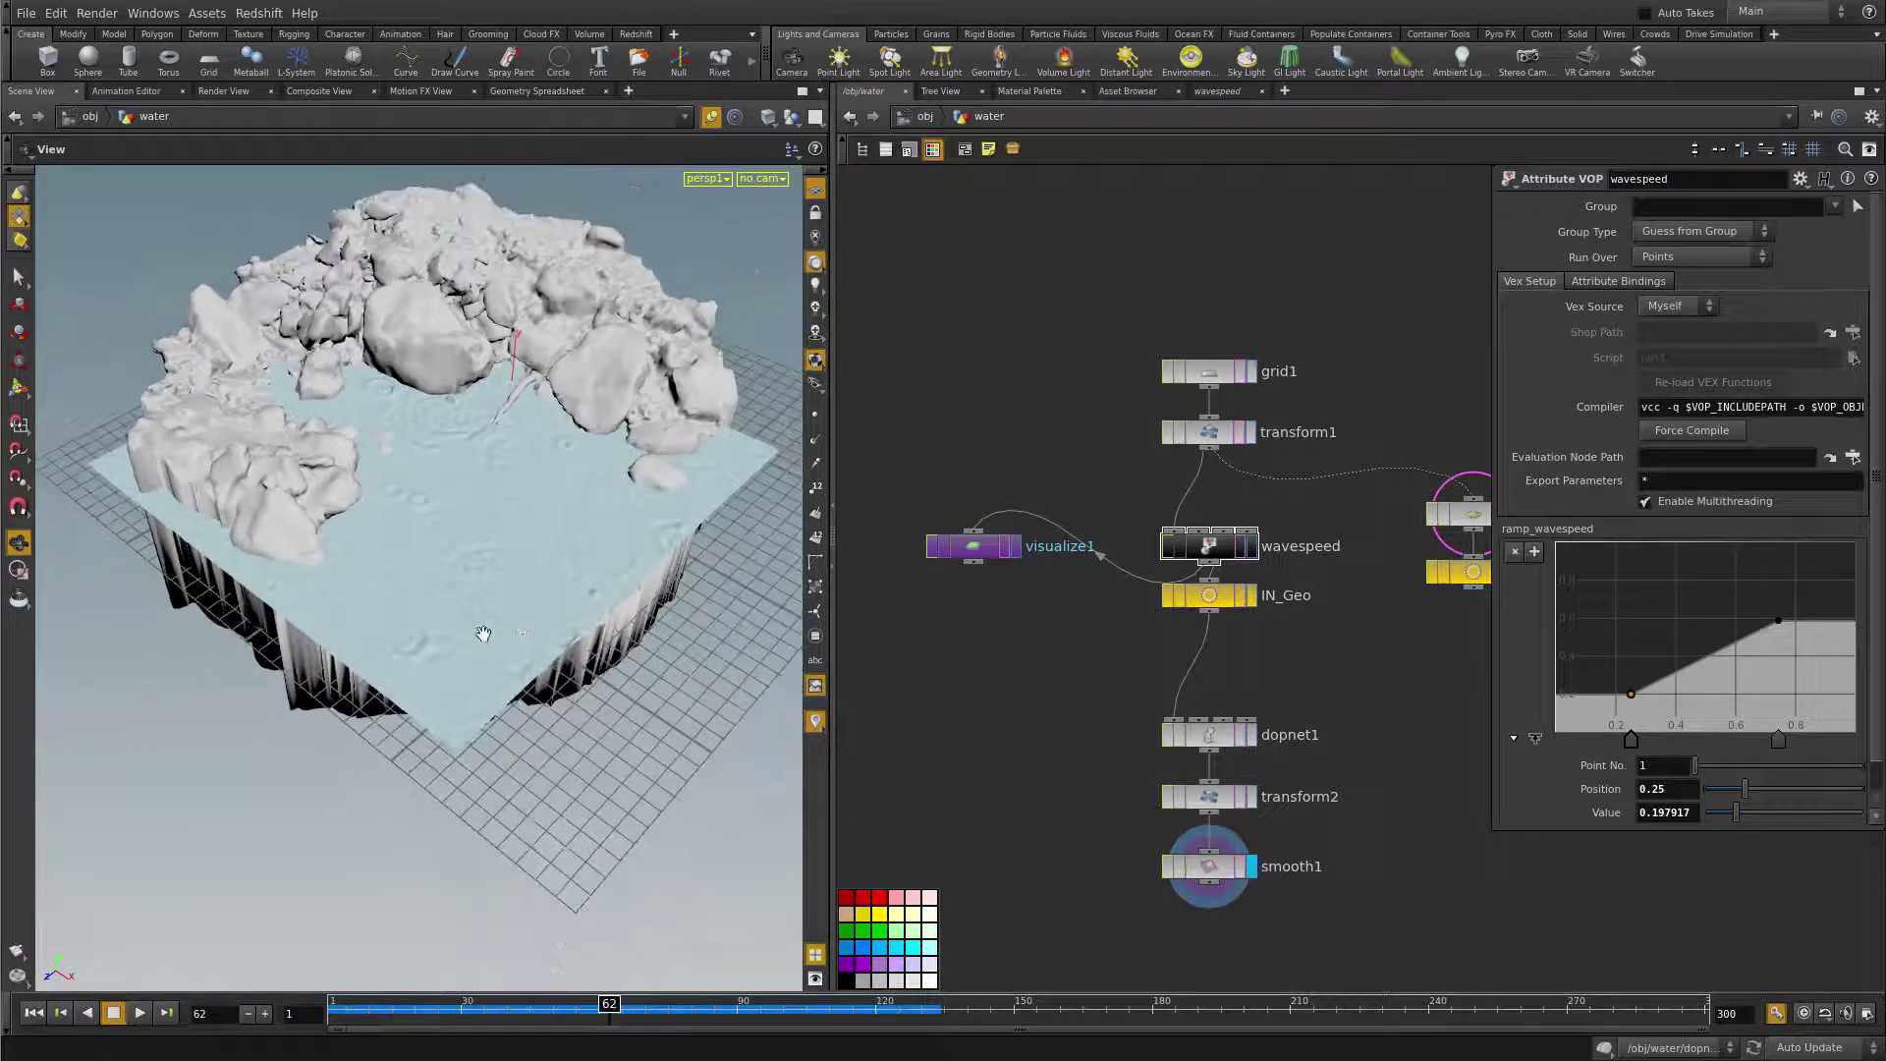
drag(484, 631, 507, 677)
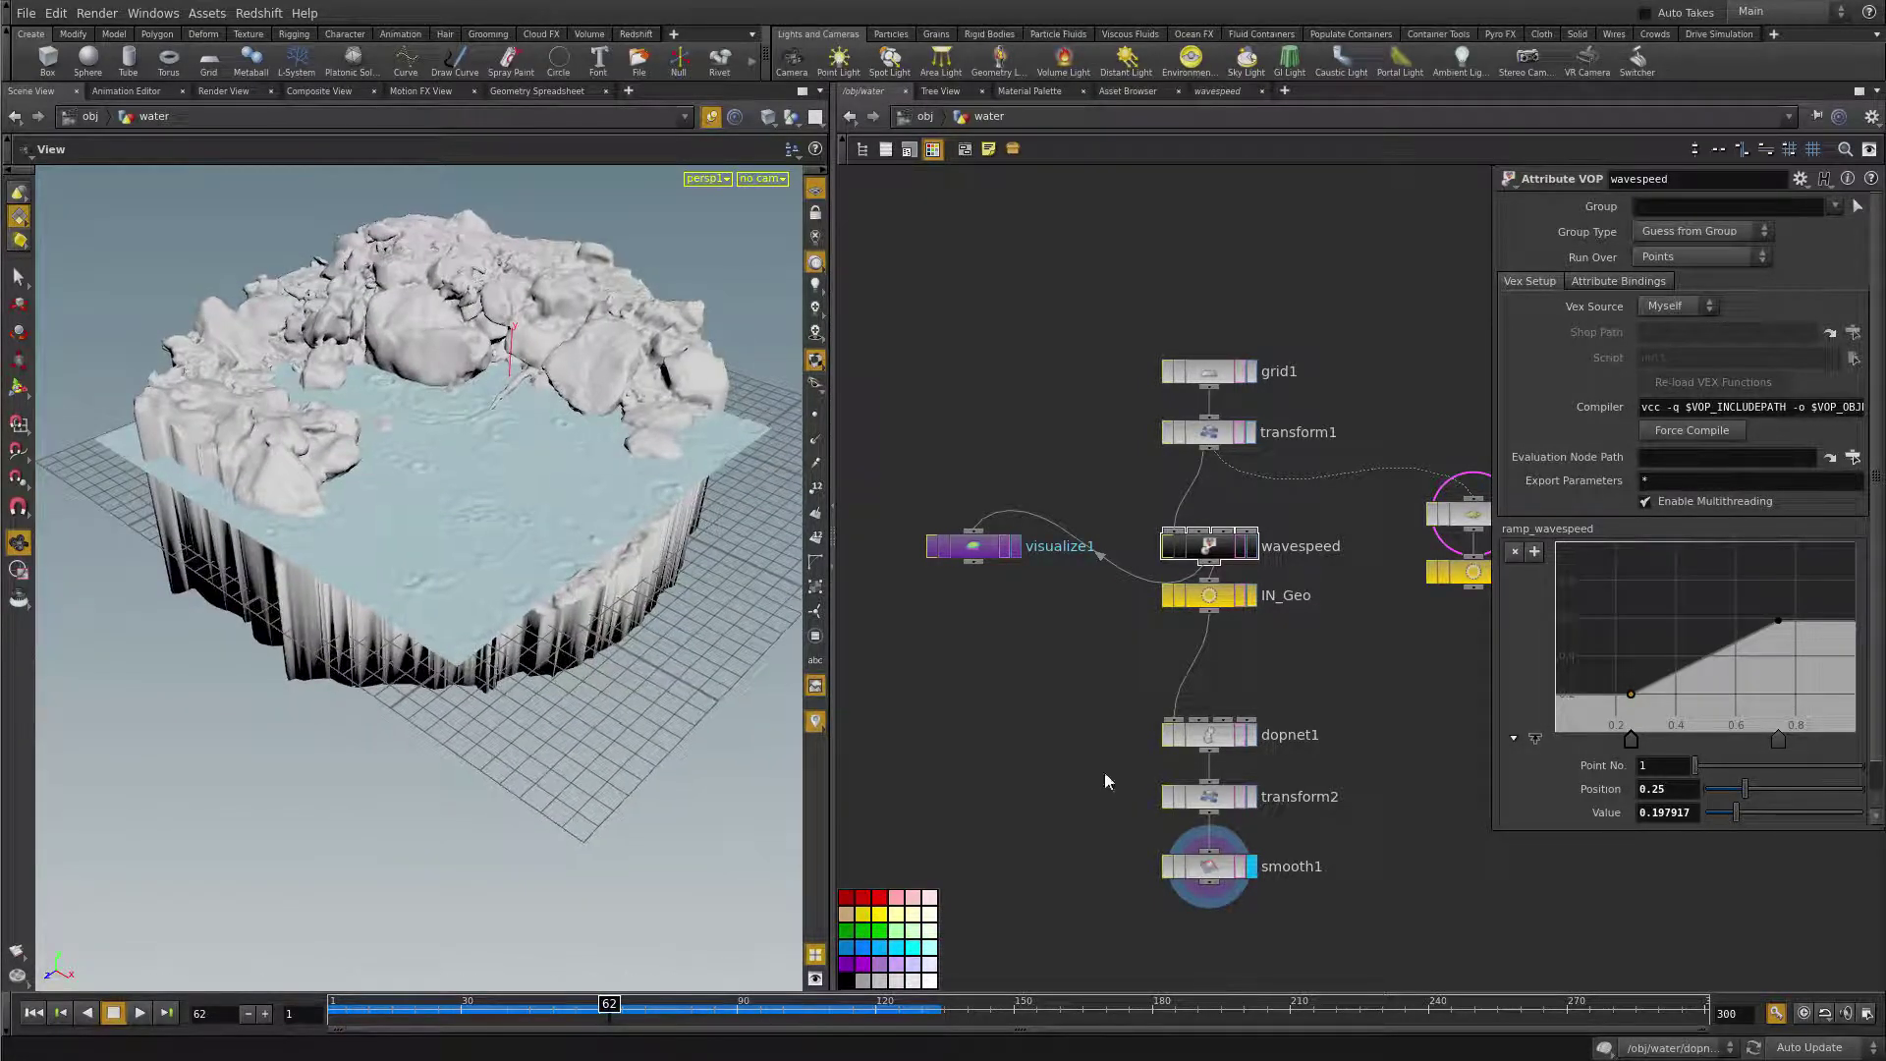
middle_drag(1092, 774, 1034, 639)
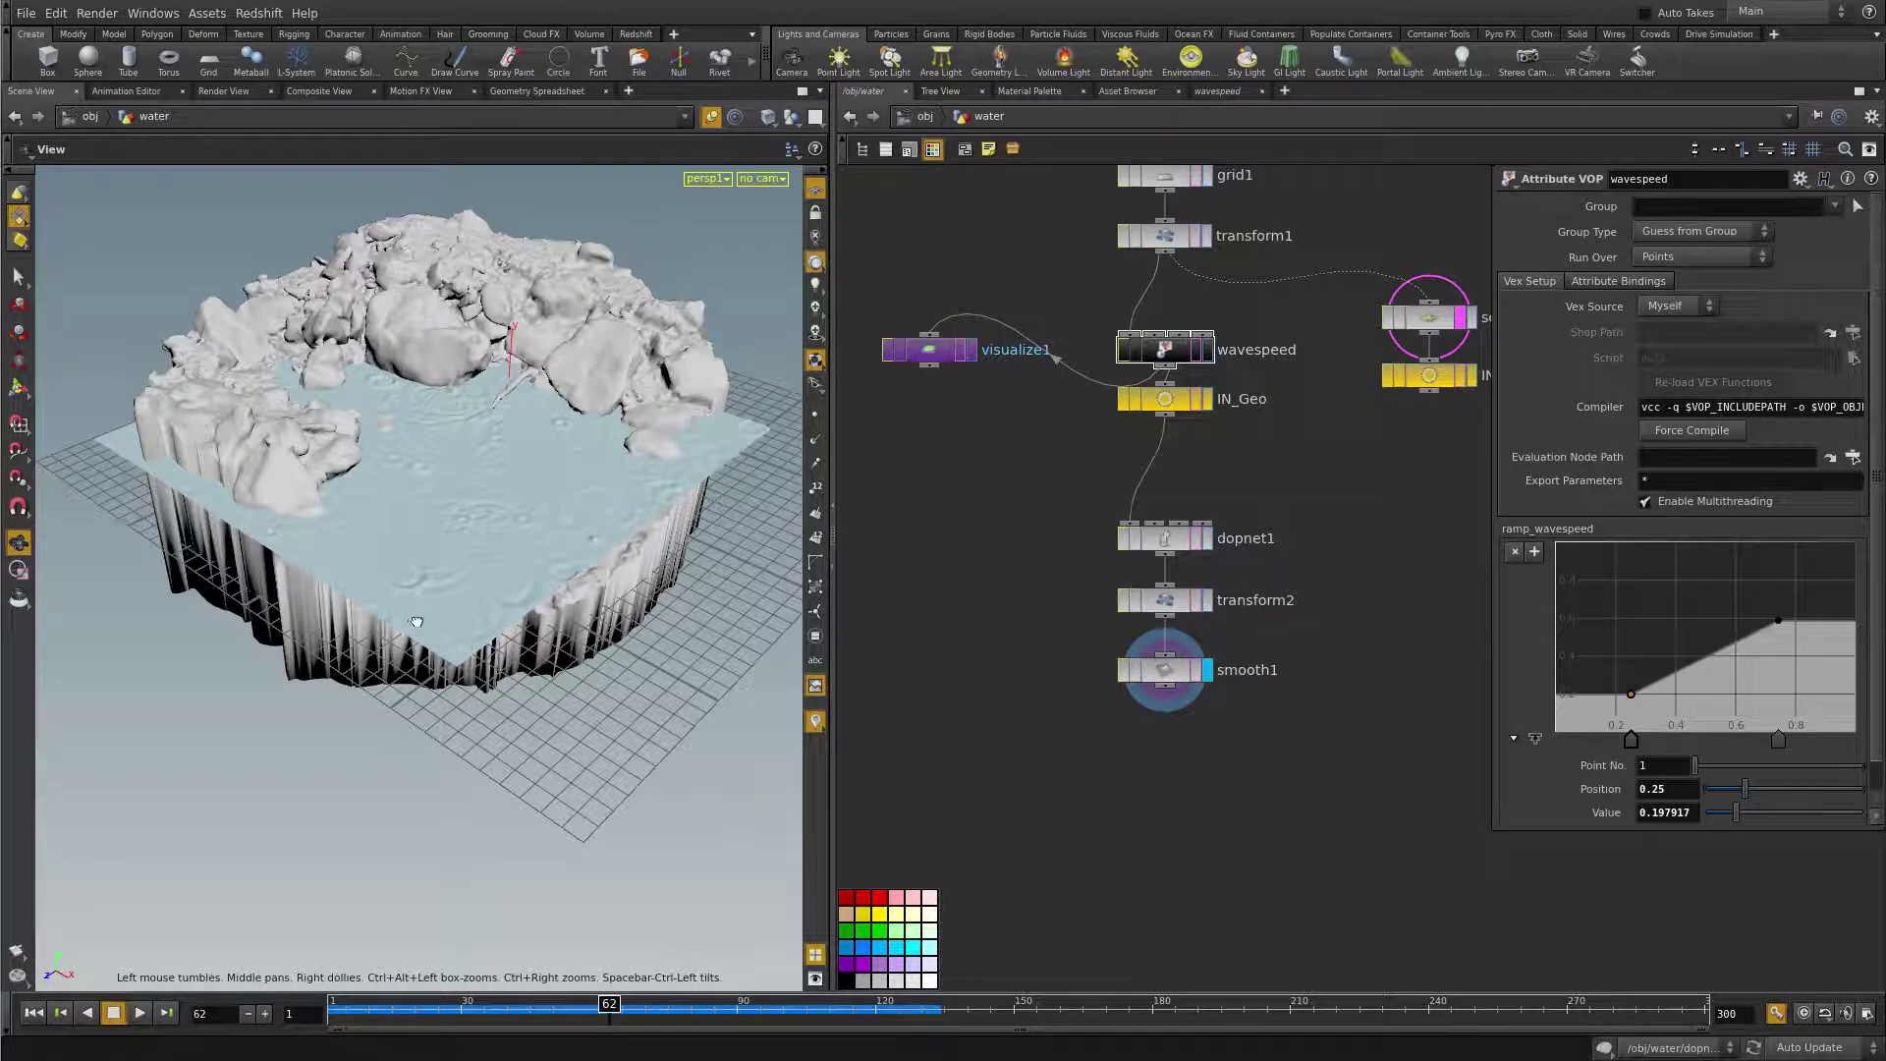
drag(422, 627, 376, 573)
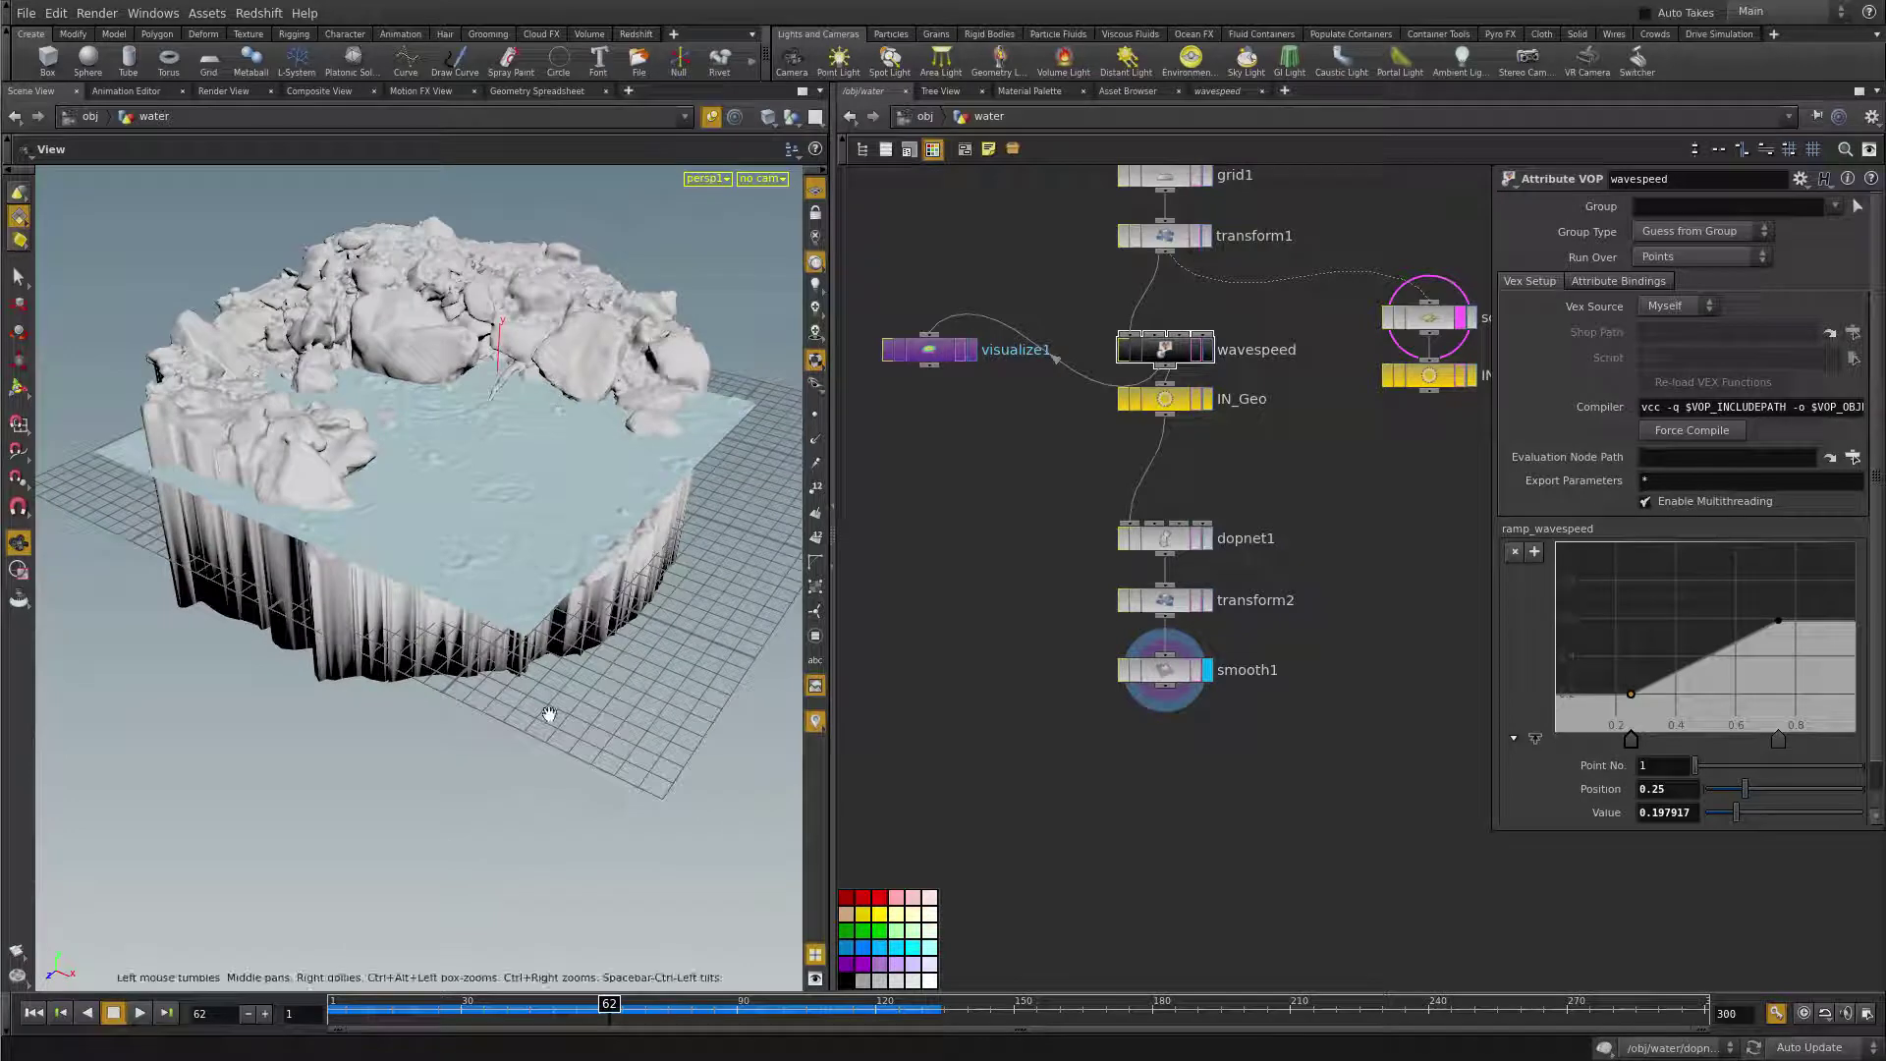
drag(539, 716, 501, 716)
- Add a Group node below smooth1 in the water network, feed it from smooth1 and display it
key(Tab)
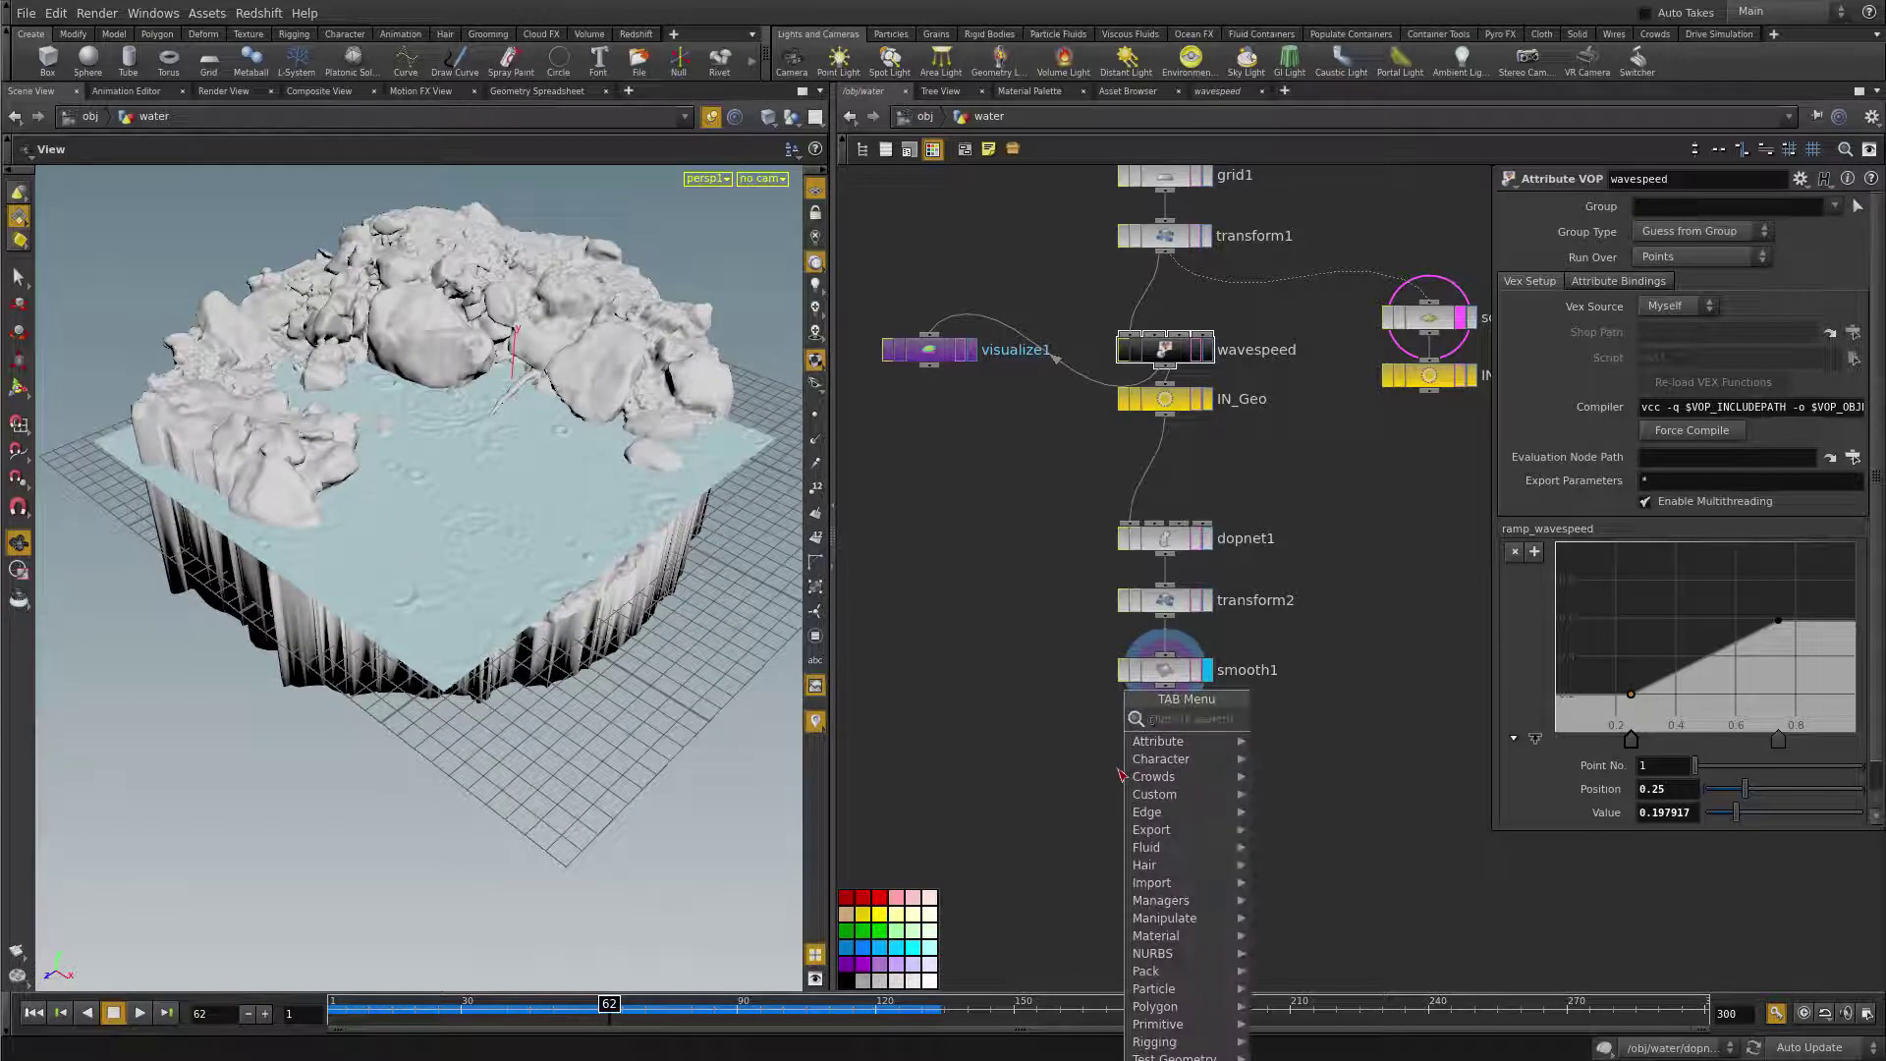
text(group)
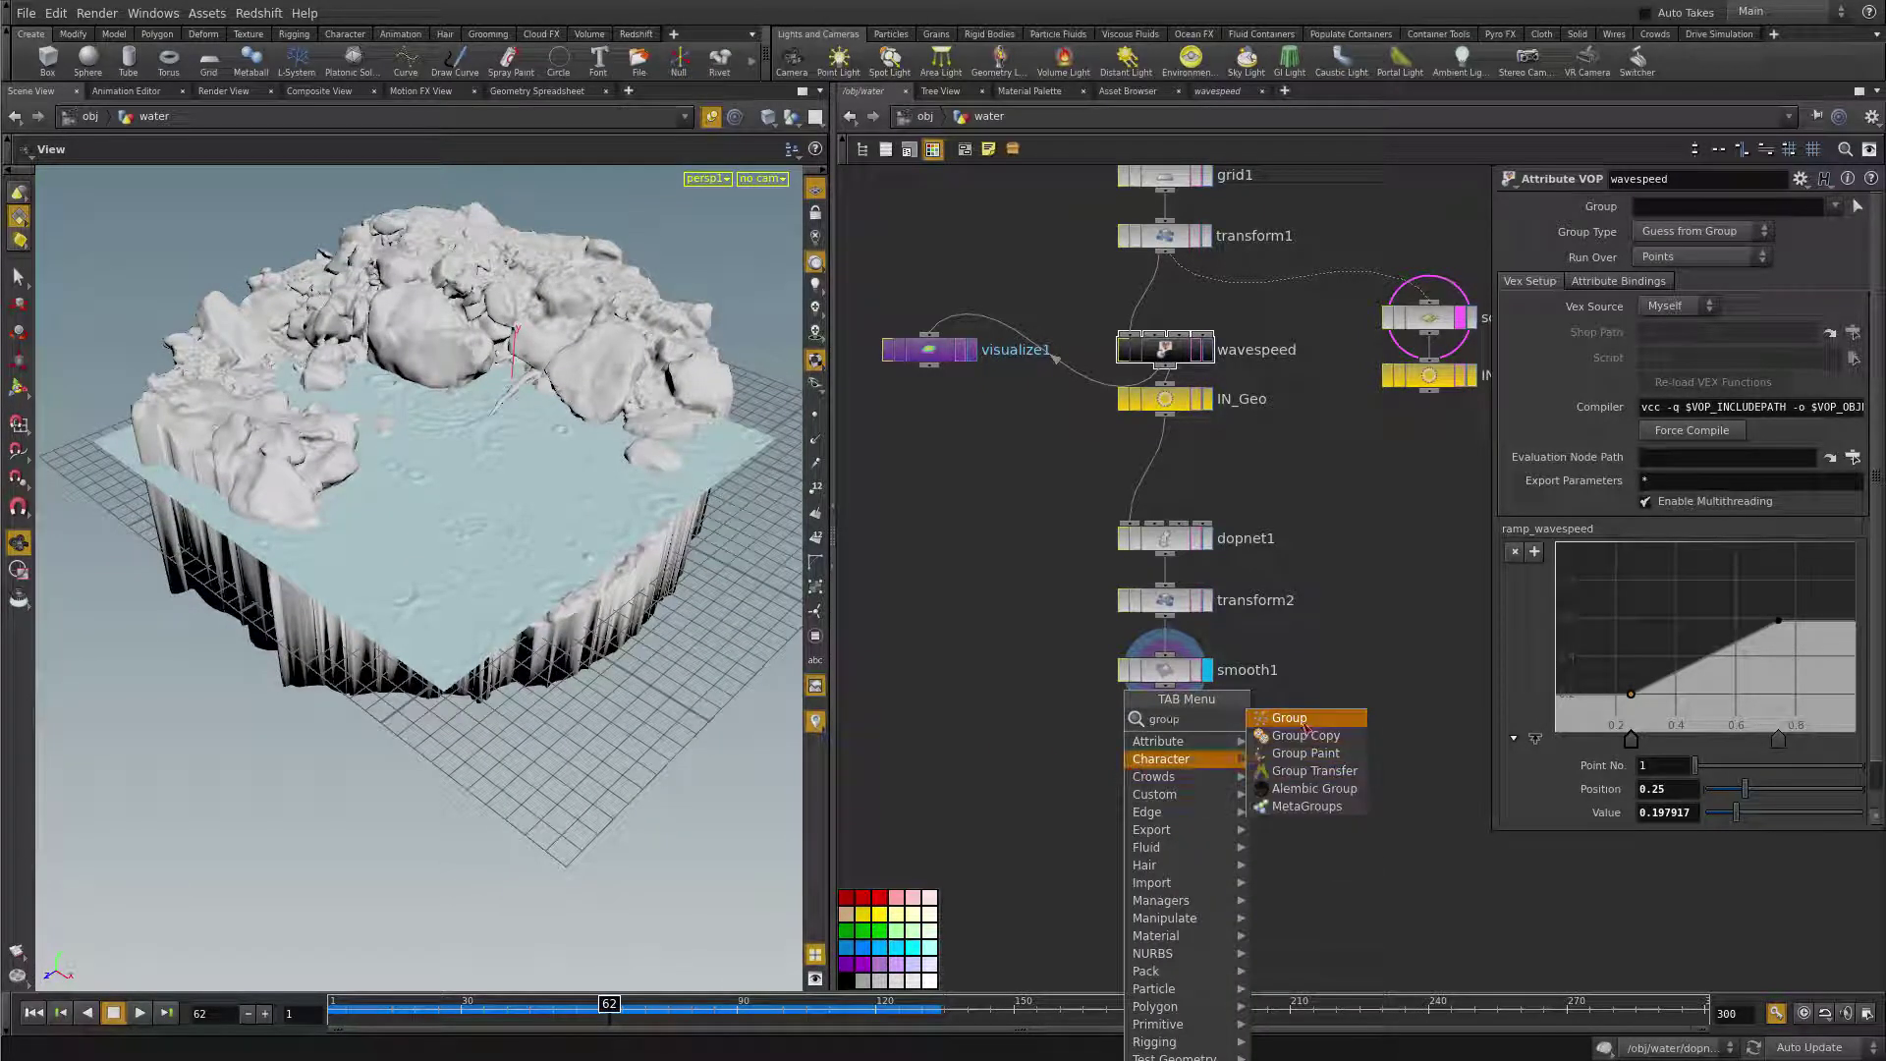
key(Return)
click(1130, 762)
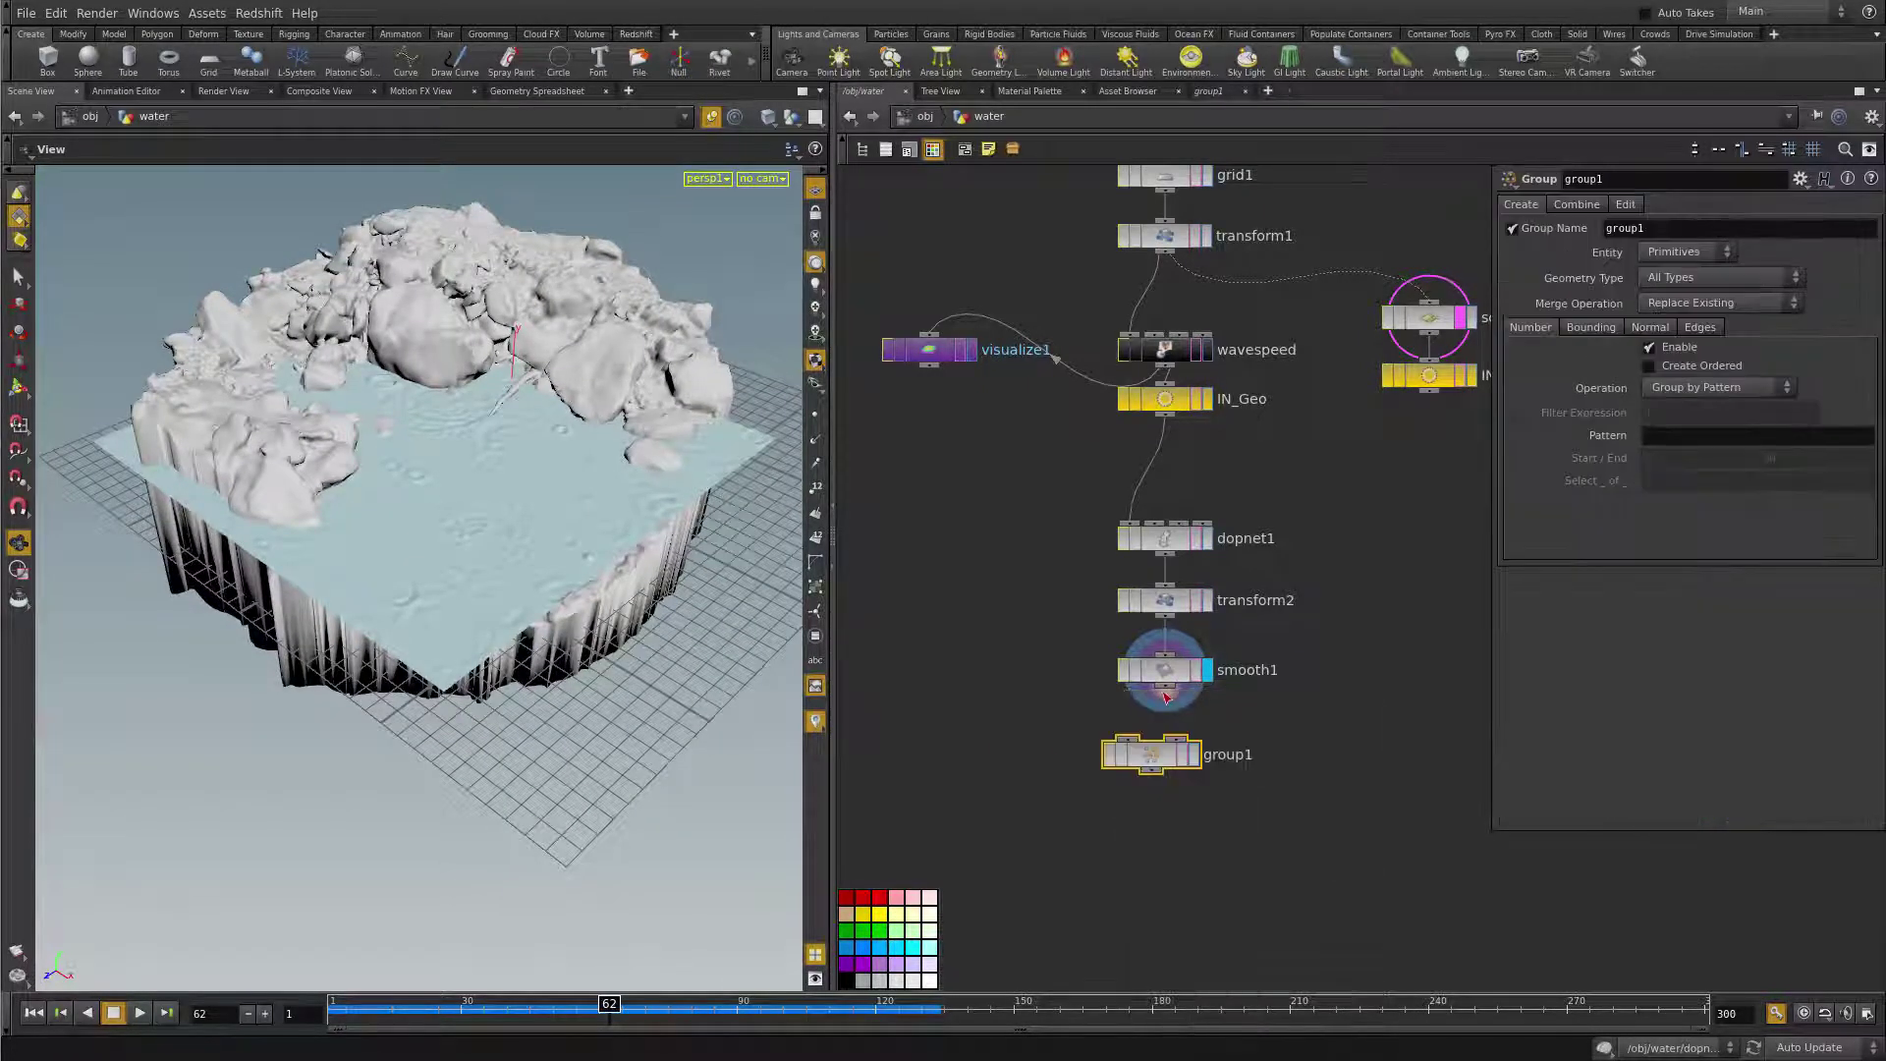
click(1138, 769)
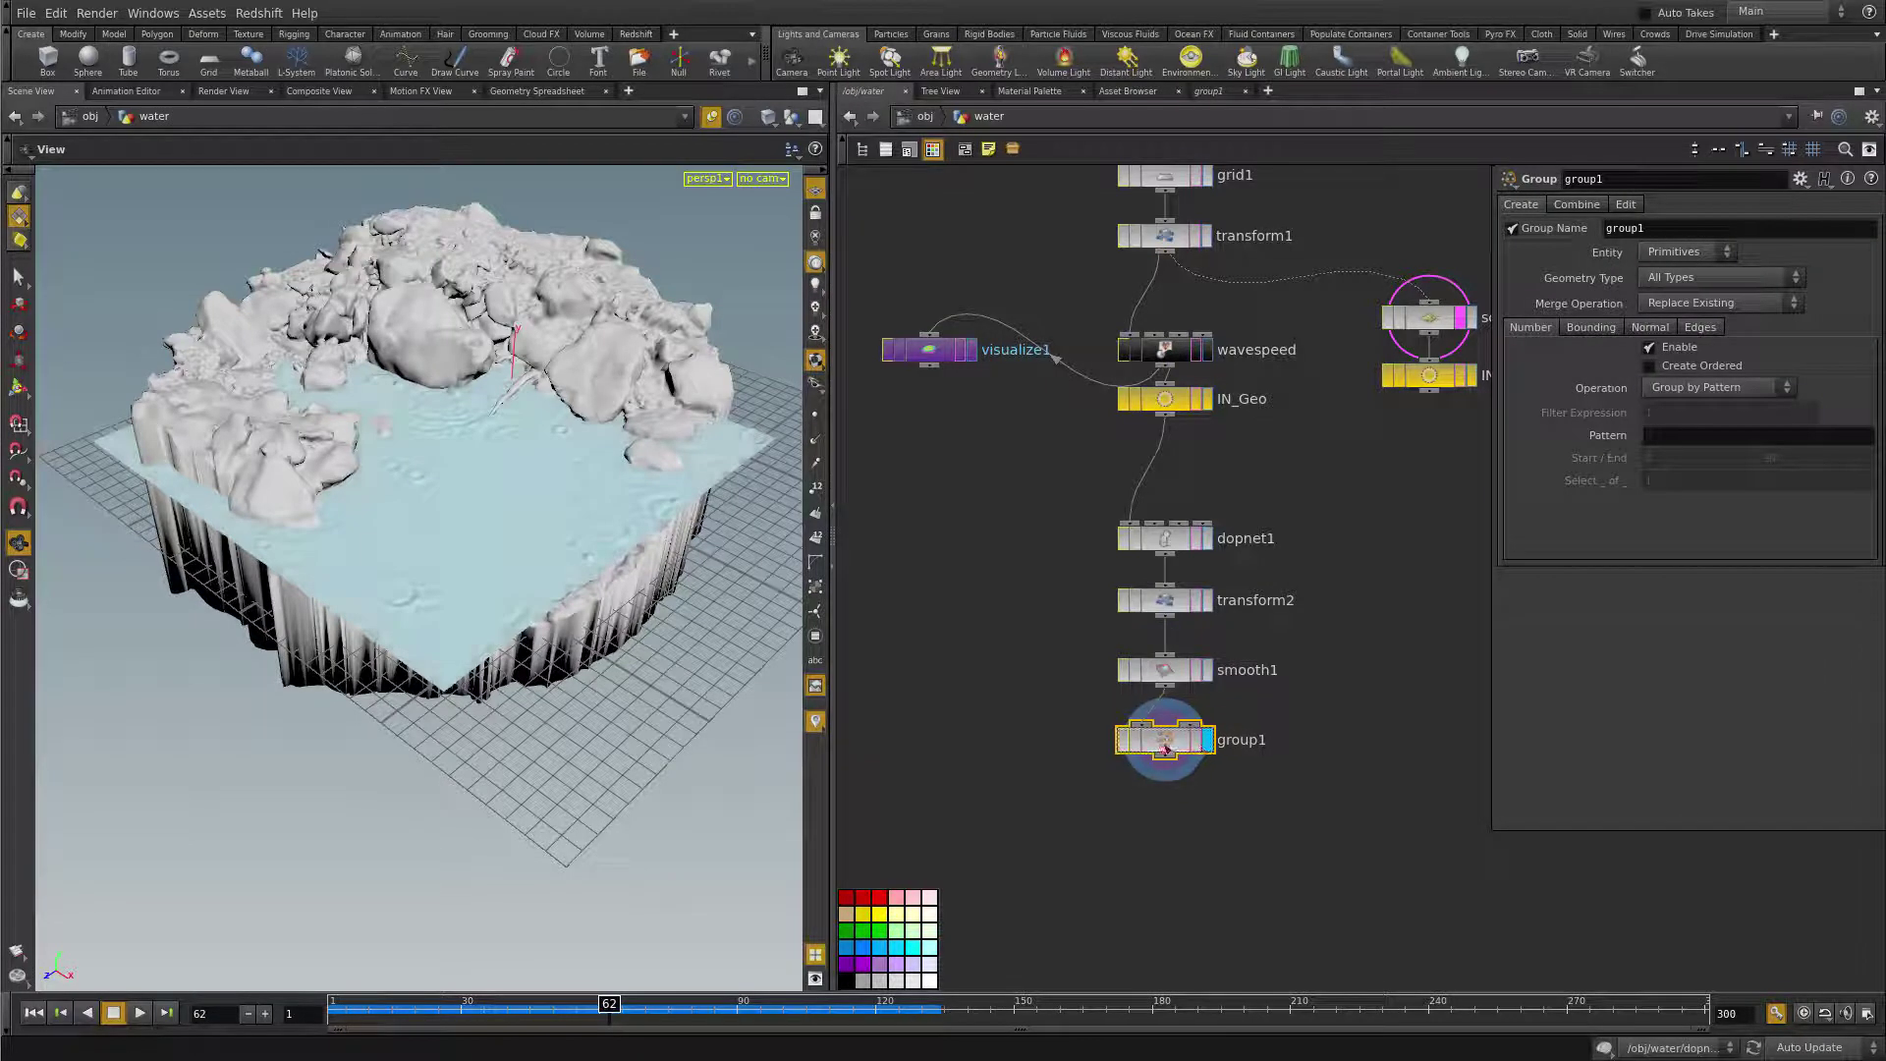
drag(1164, 749, 1164, 765)
- Set group1's entity to Edges and turn off its number-based grouping by pattern
click(1680, 253)
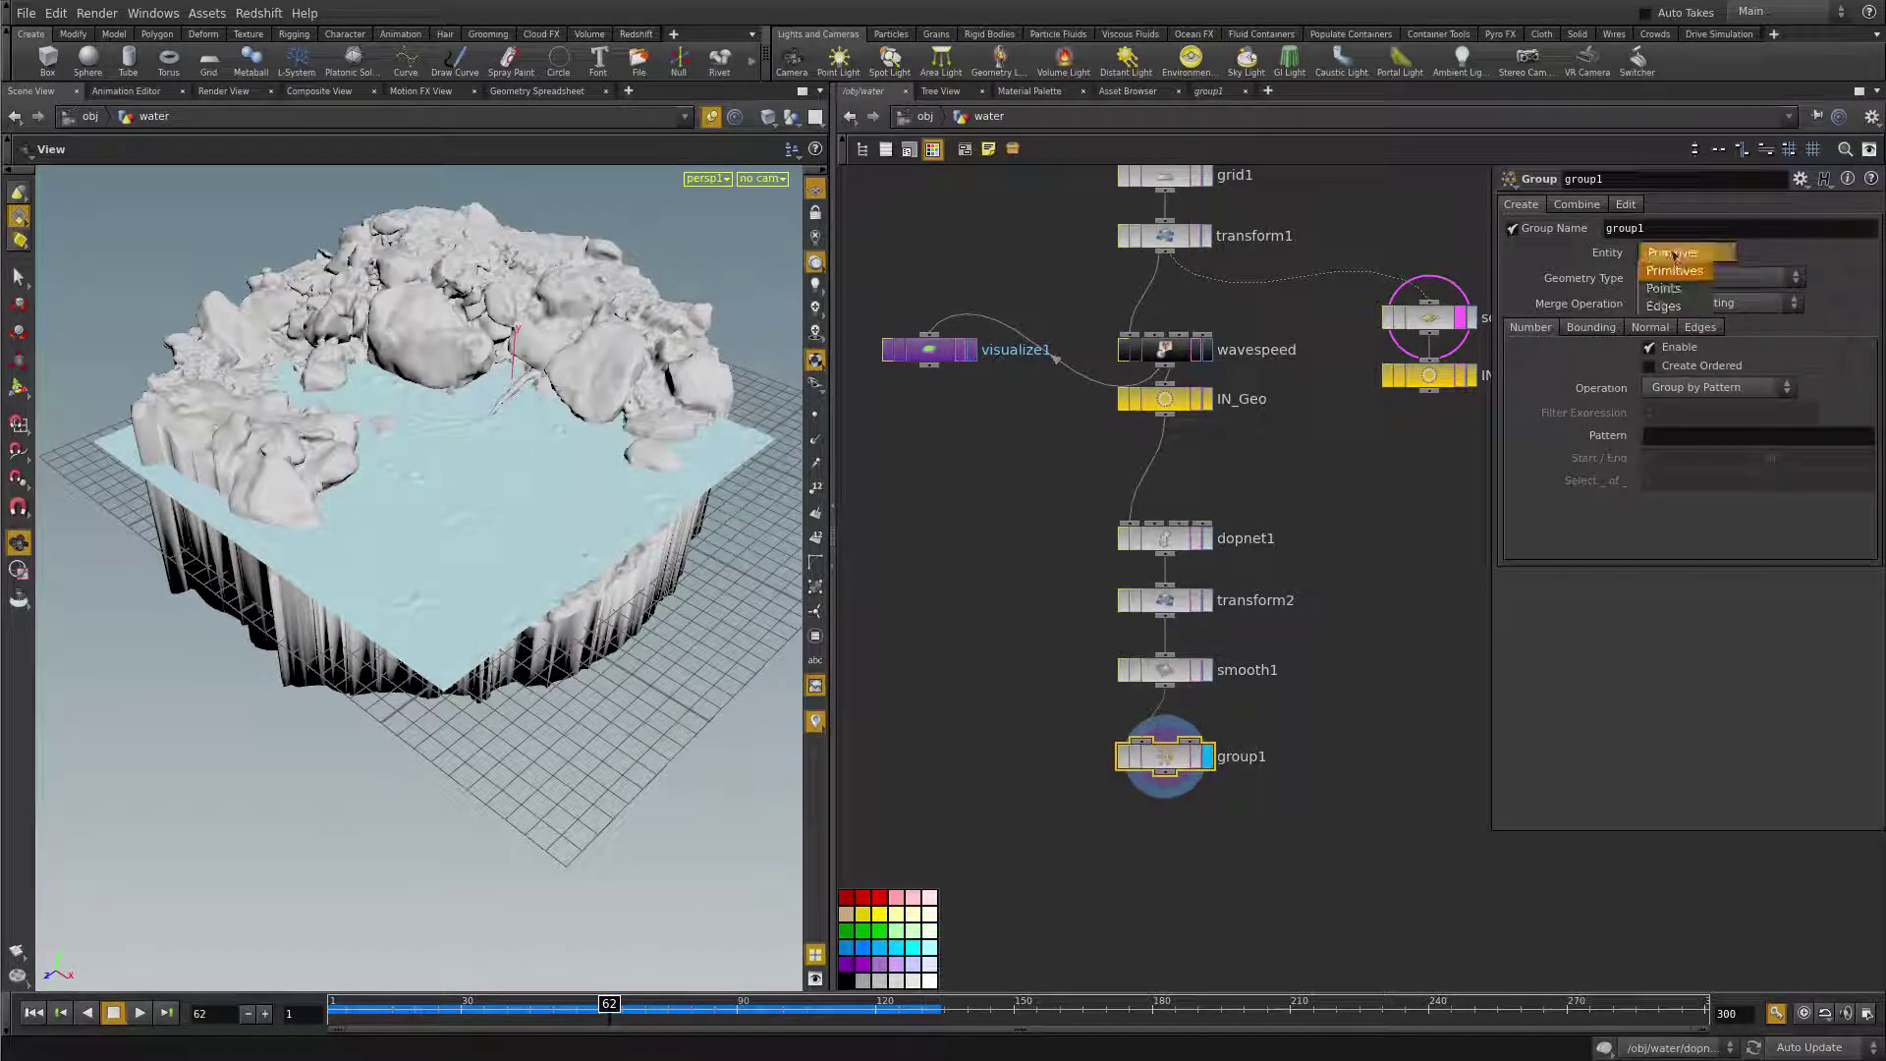
click(1664, 305)
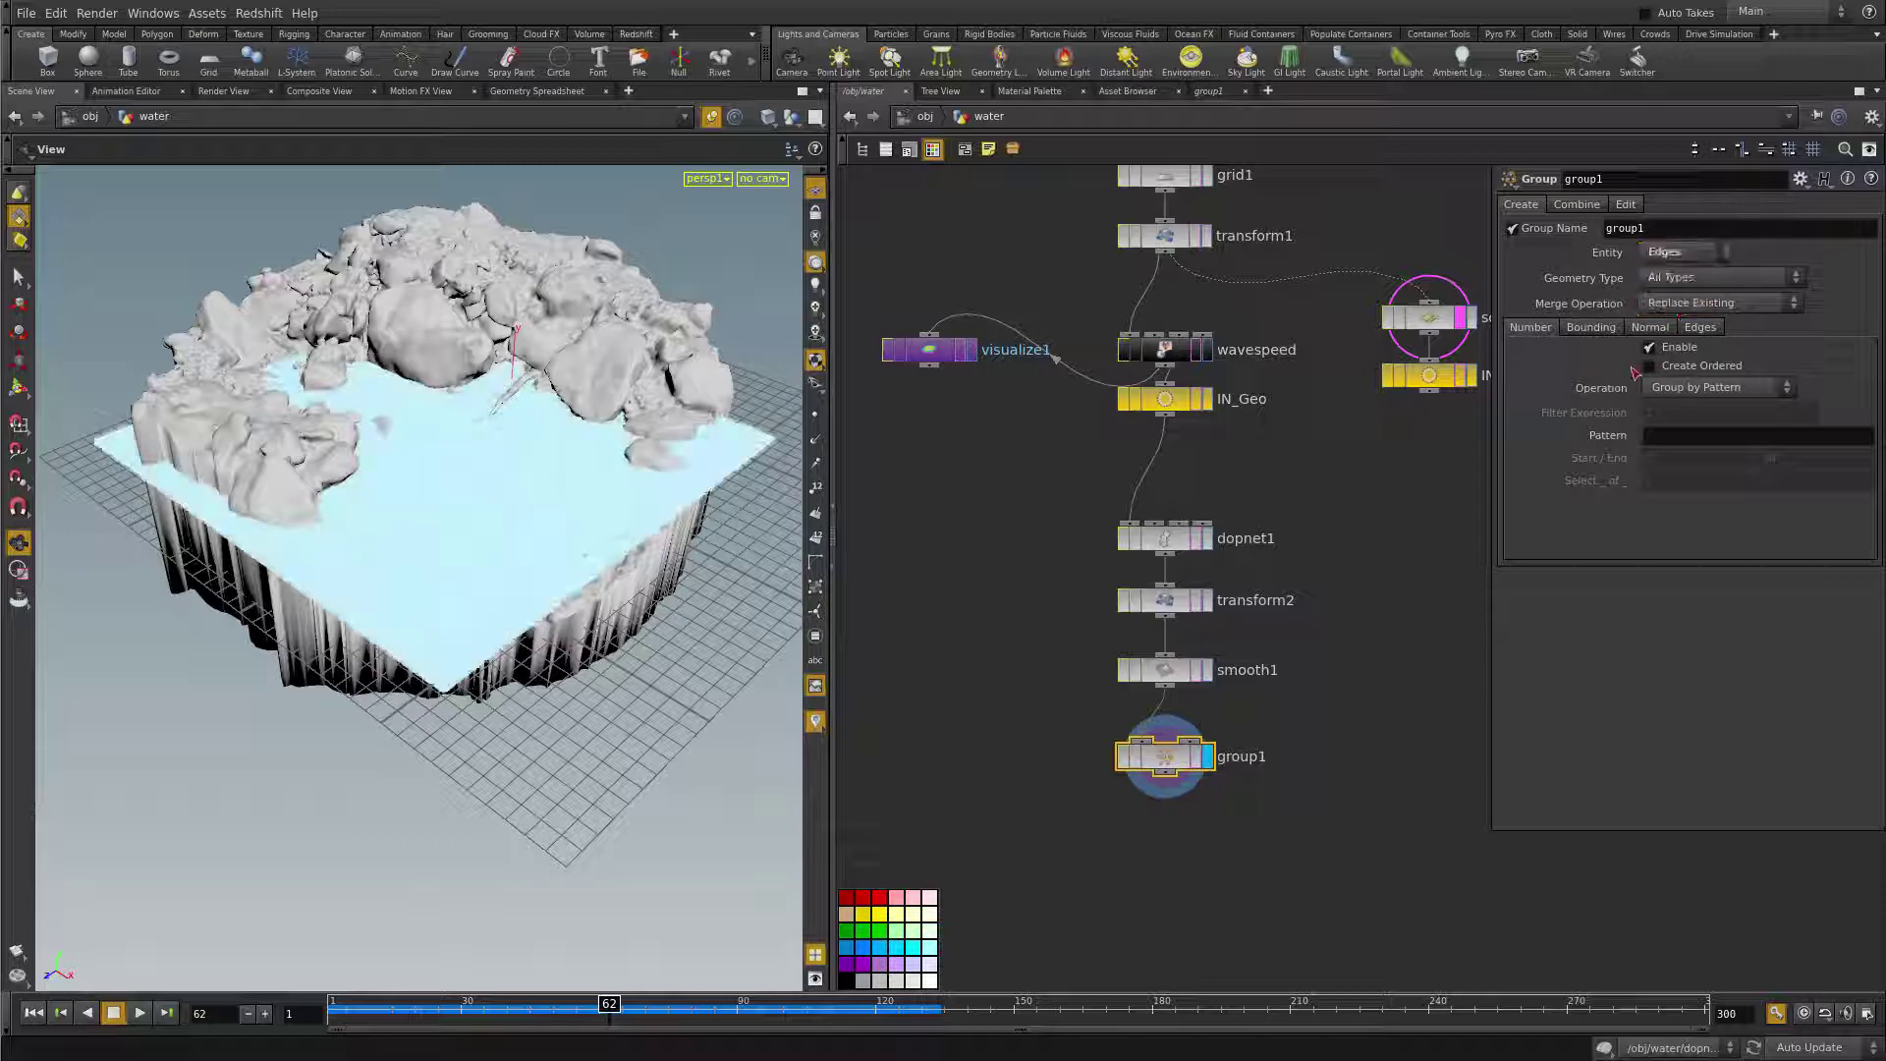
click(1700, 328)
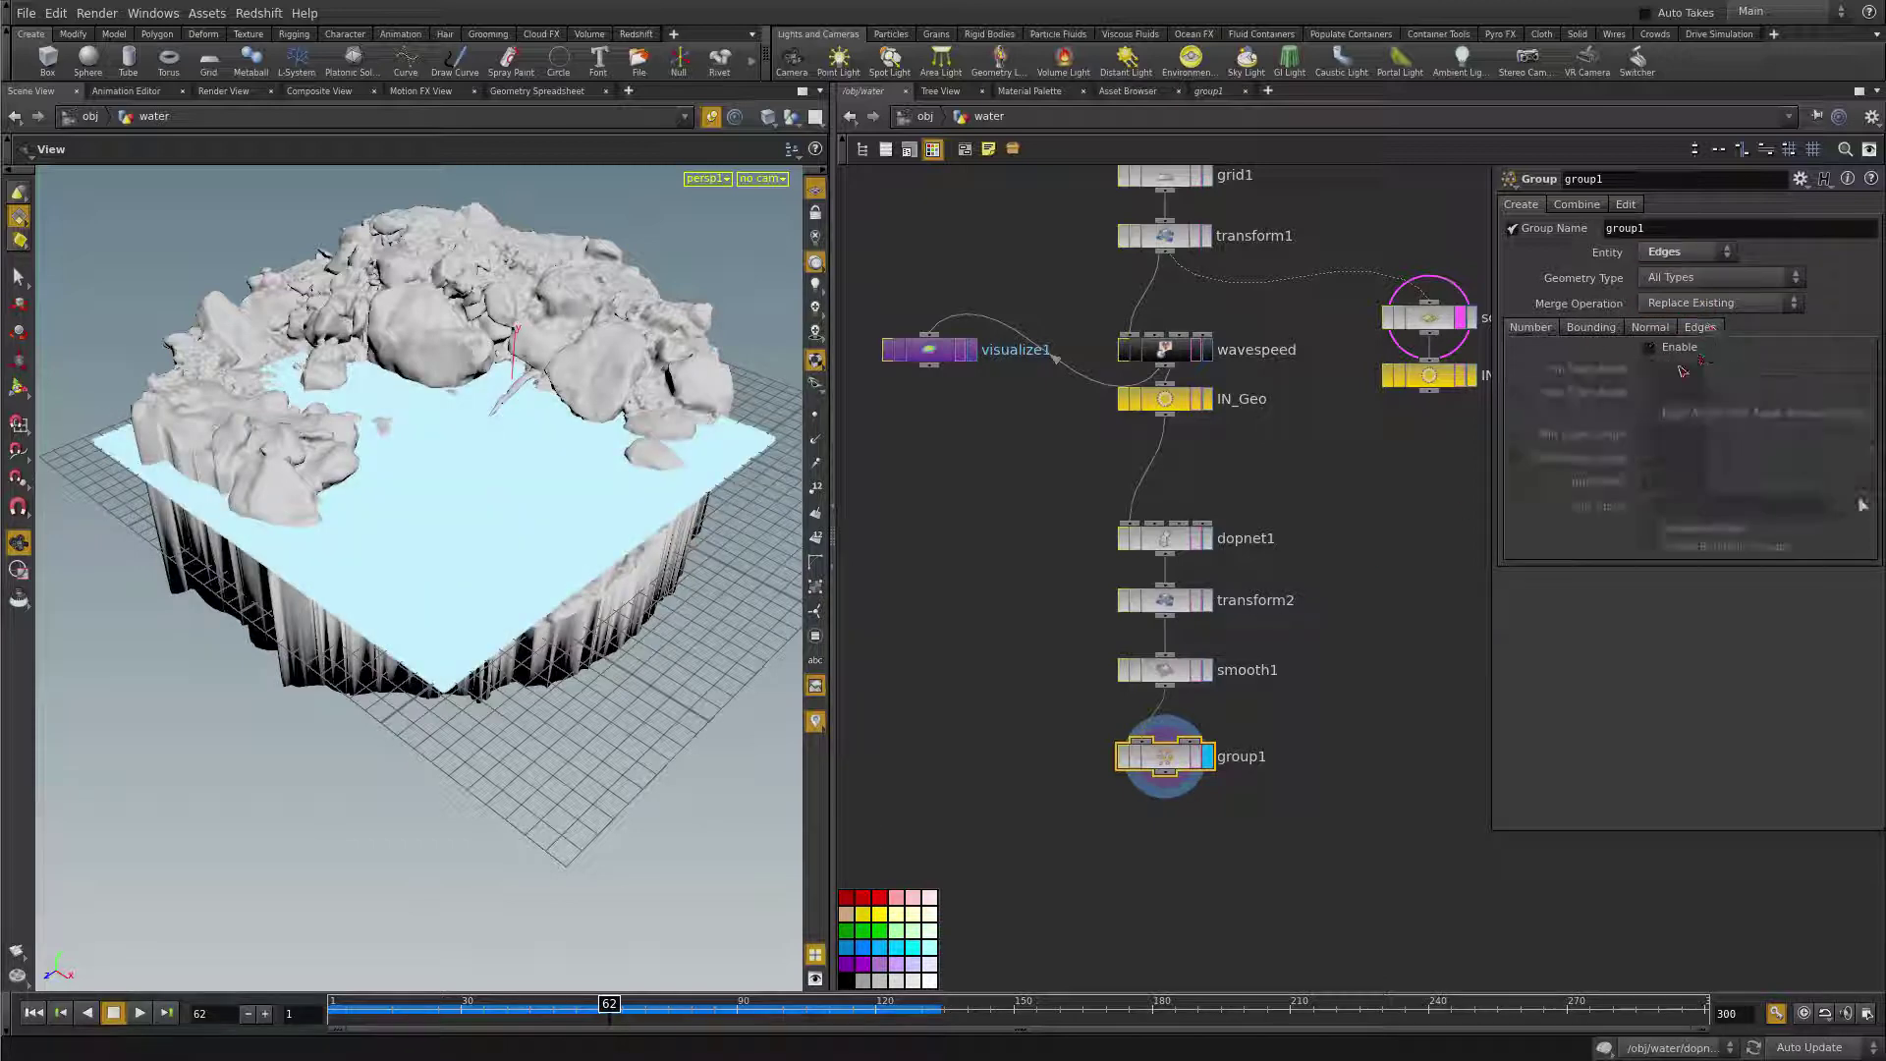
click(1650, 348)
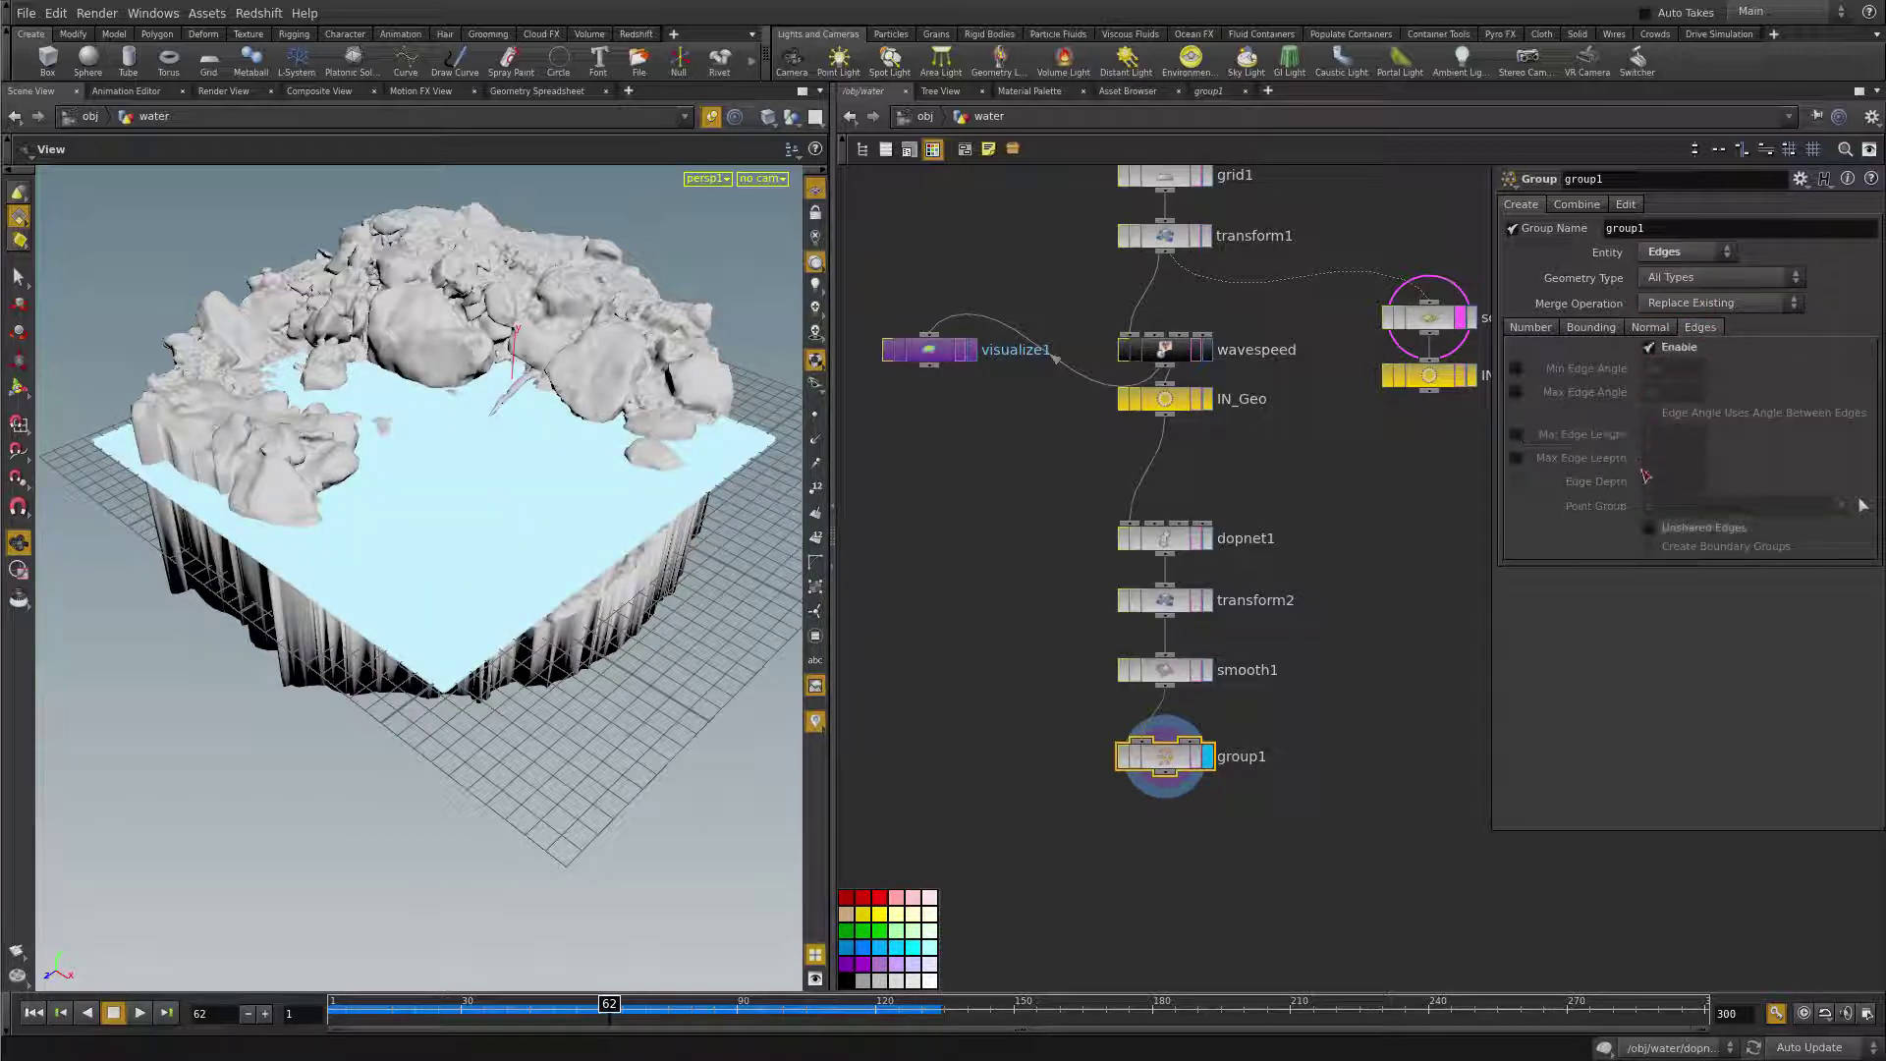
click(1530, 328)
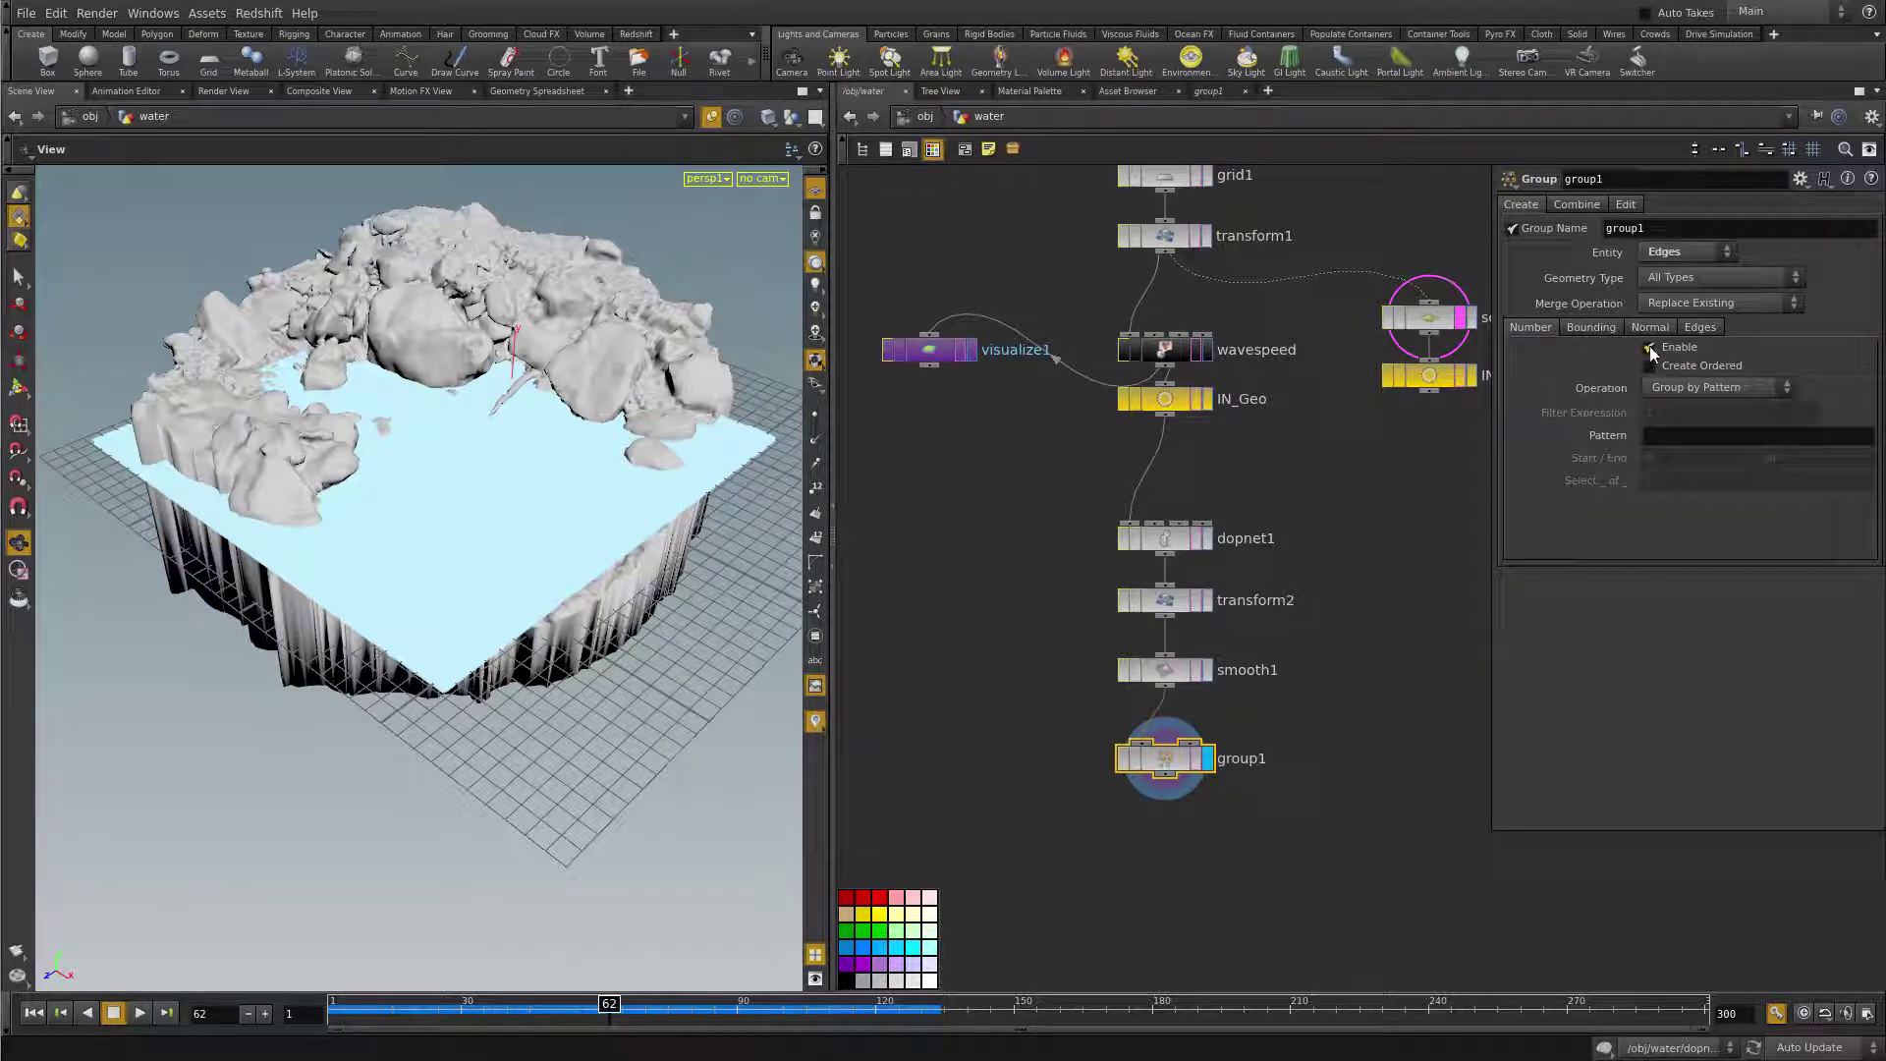
click(1649, 347)
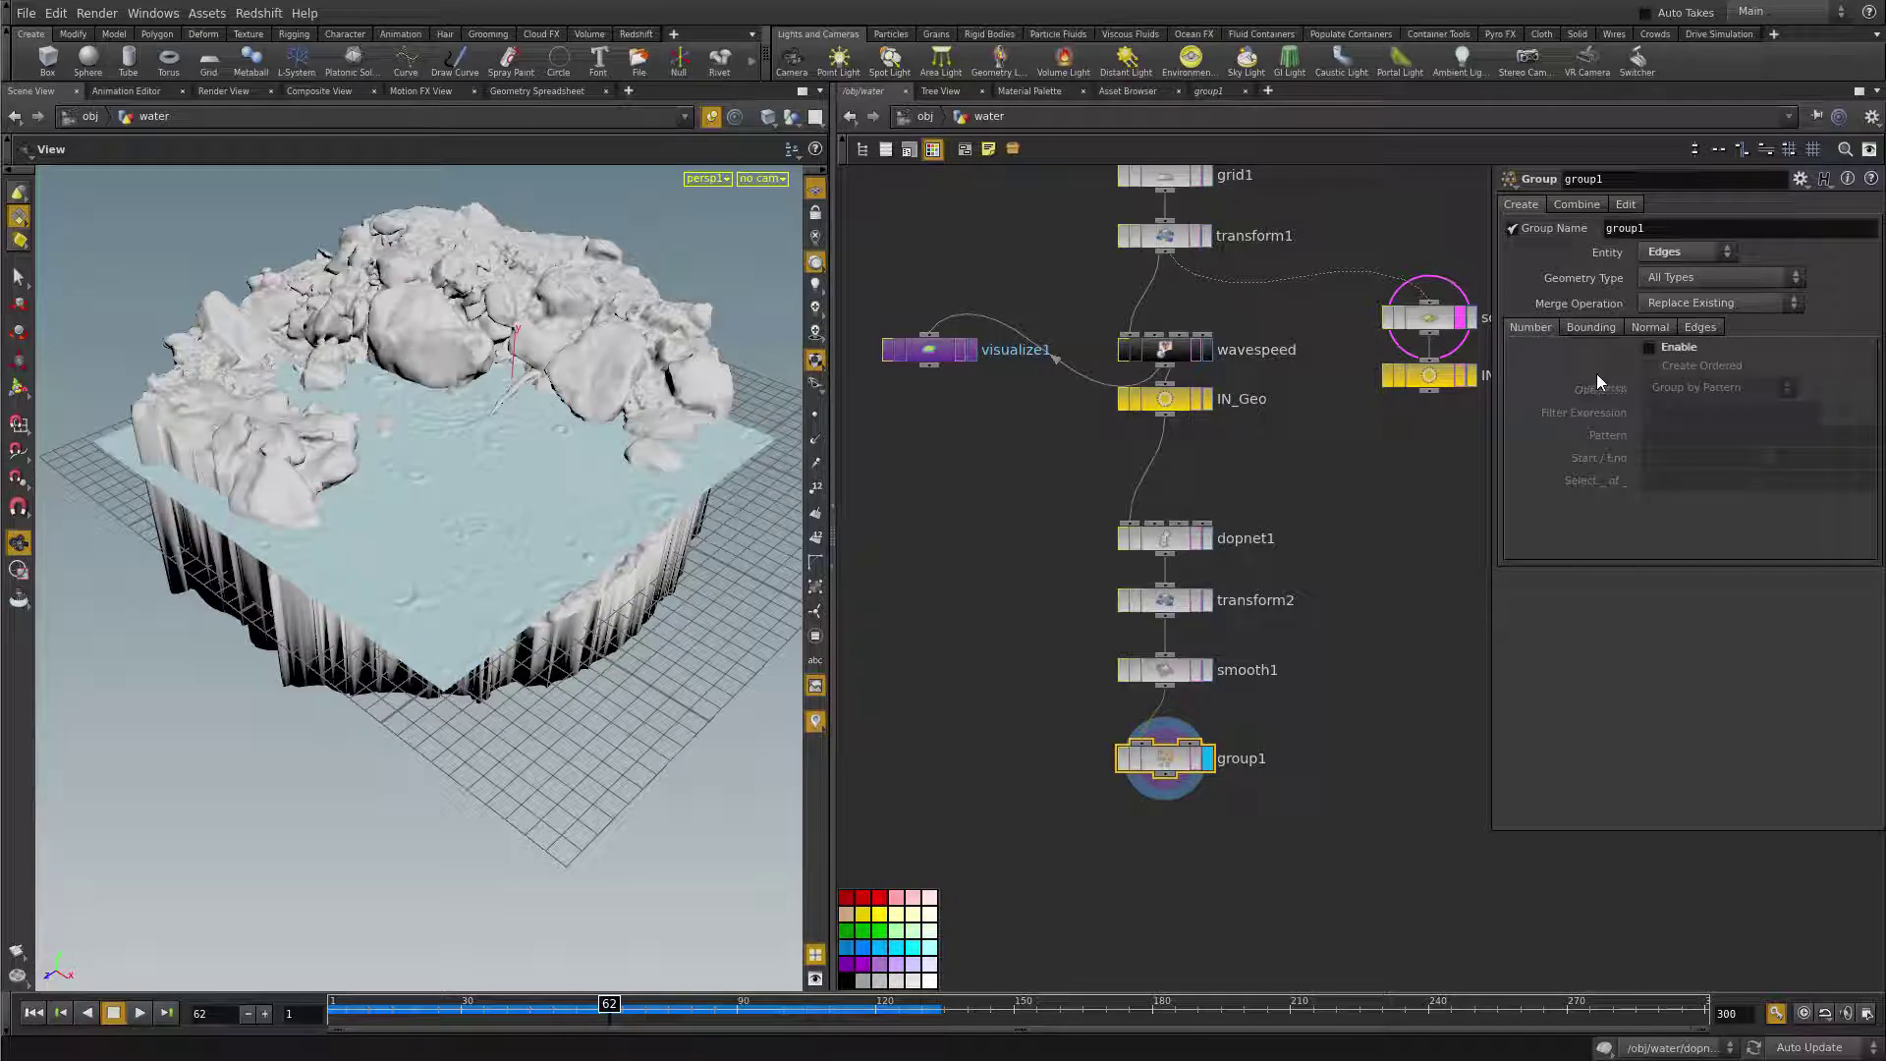
- Enable edge-based grouping on group1 and limit it to unshared edges around the water surface
click(1699, 327)
click(1677, 351)
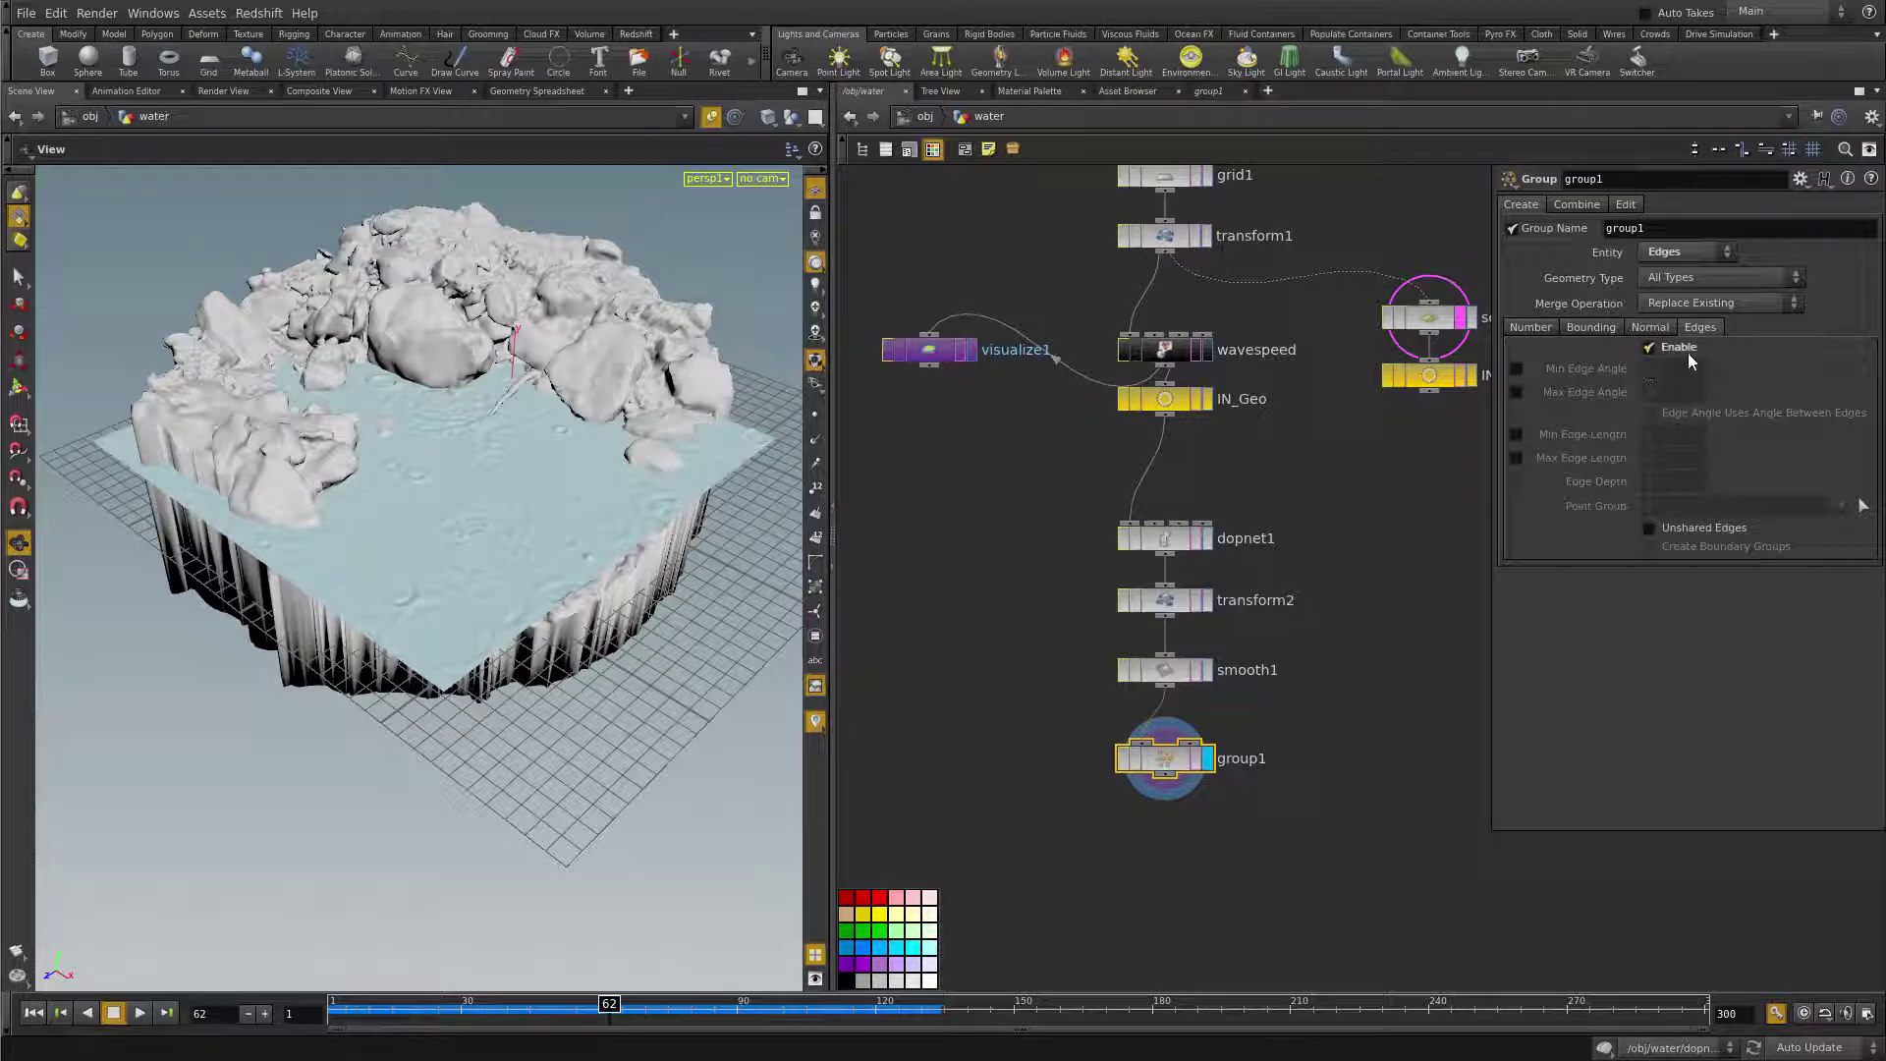
click(1649, 528)
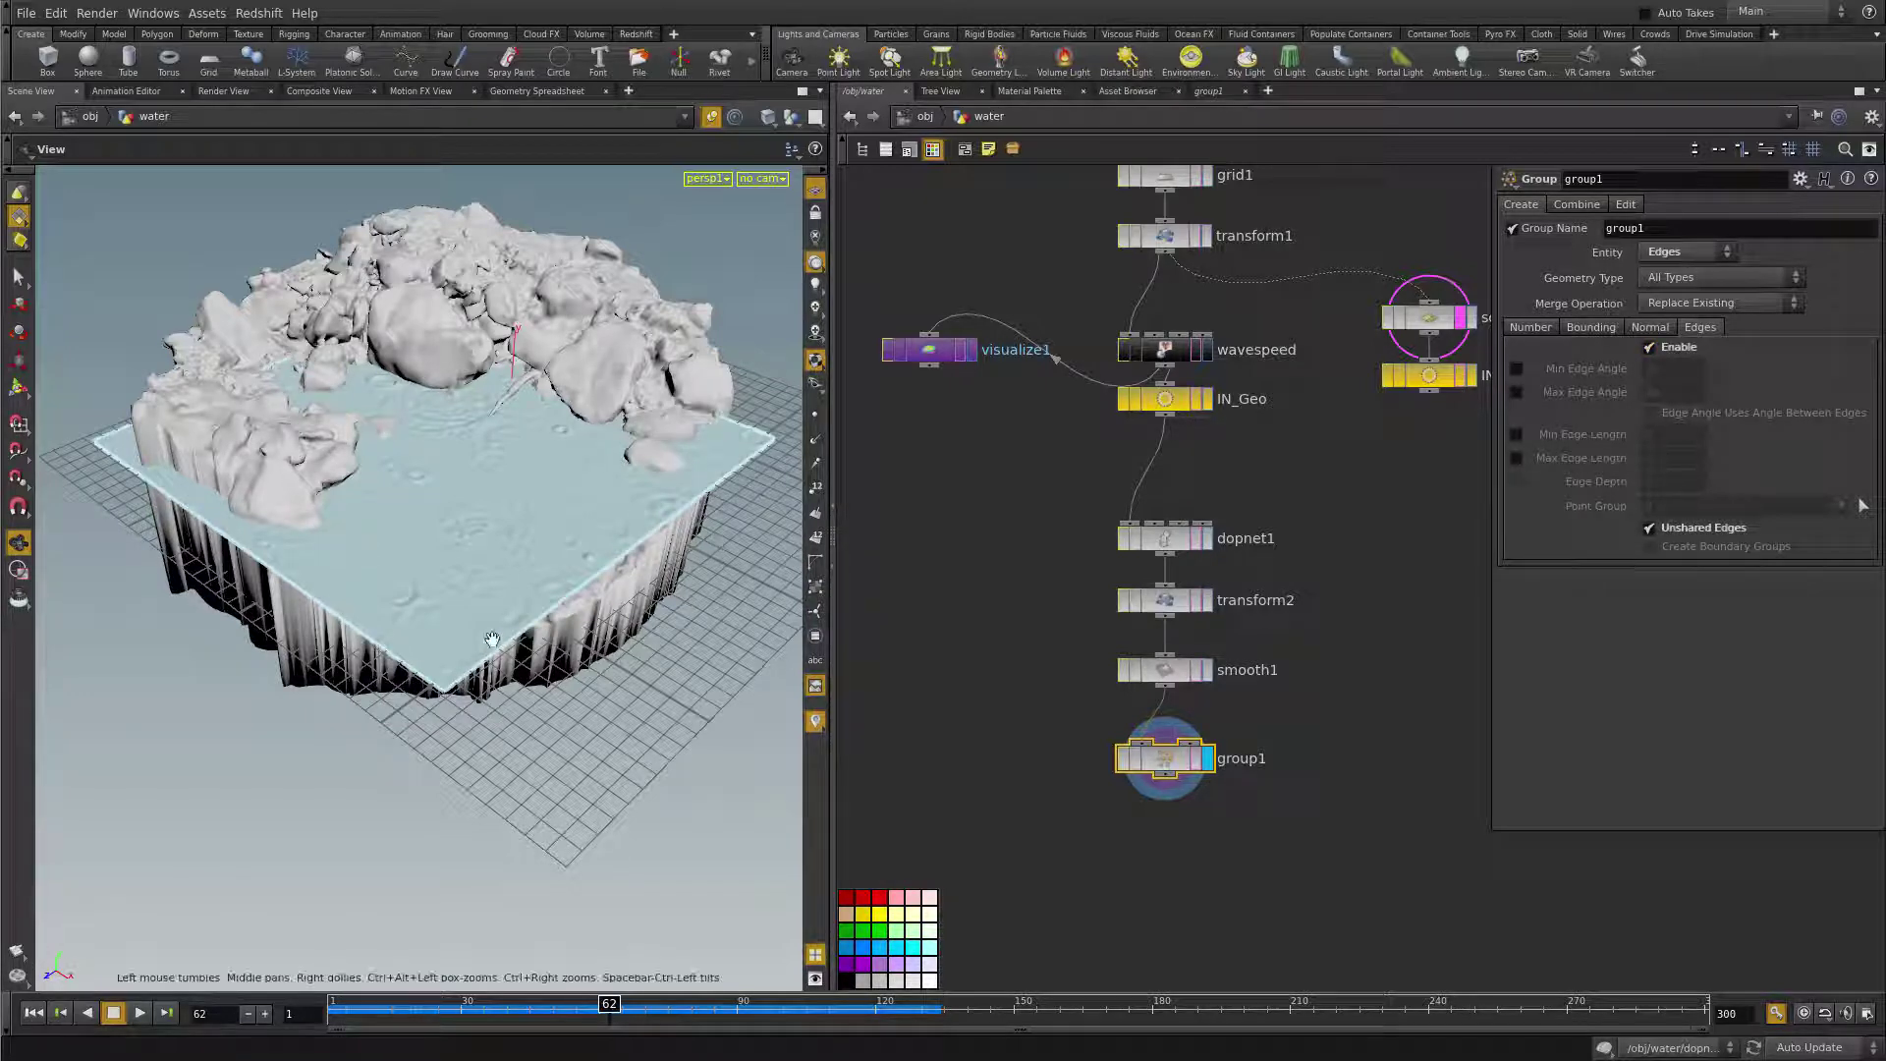
scroll(522, 564, up, 6)
mouse_move(559, 753)
mouse_down()
mouse_move(575, 754)
mouse_move(561, 769)
mouse_up()
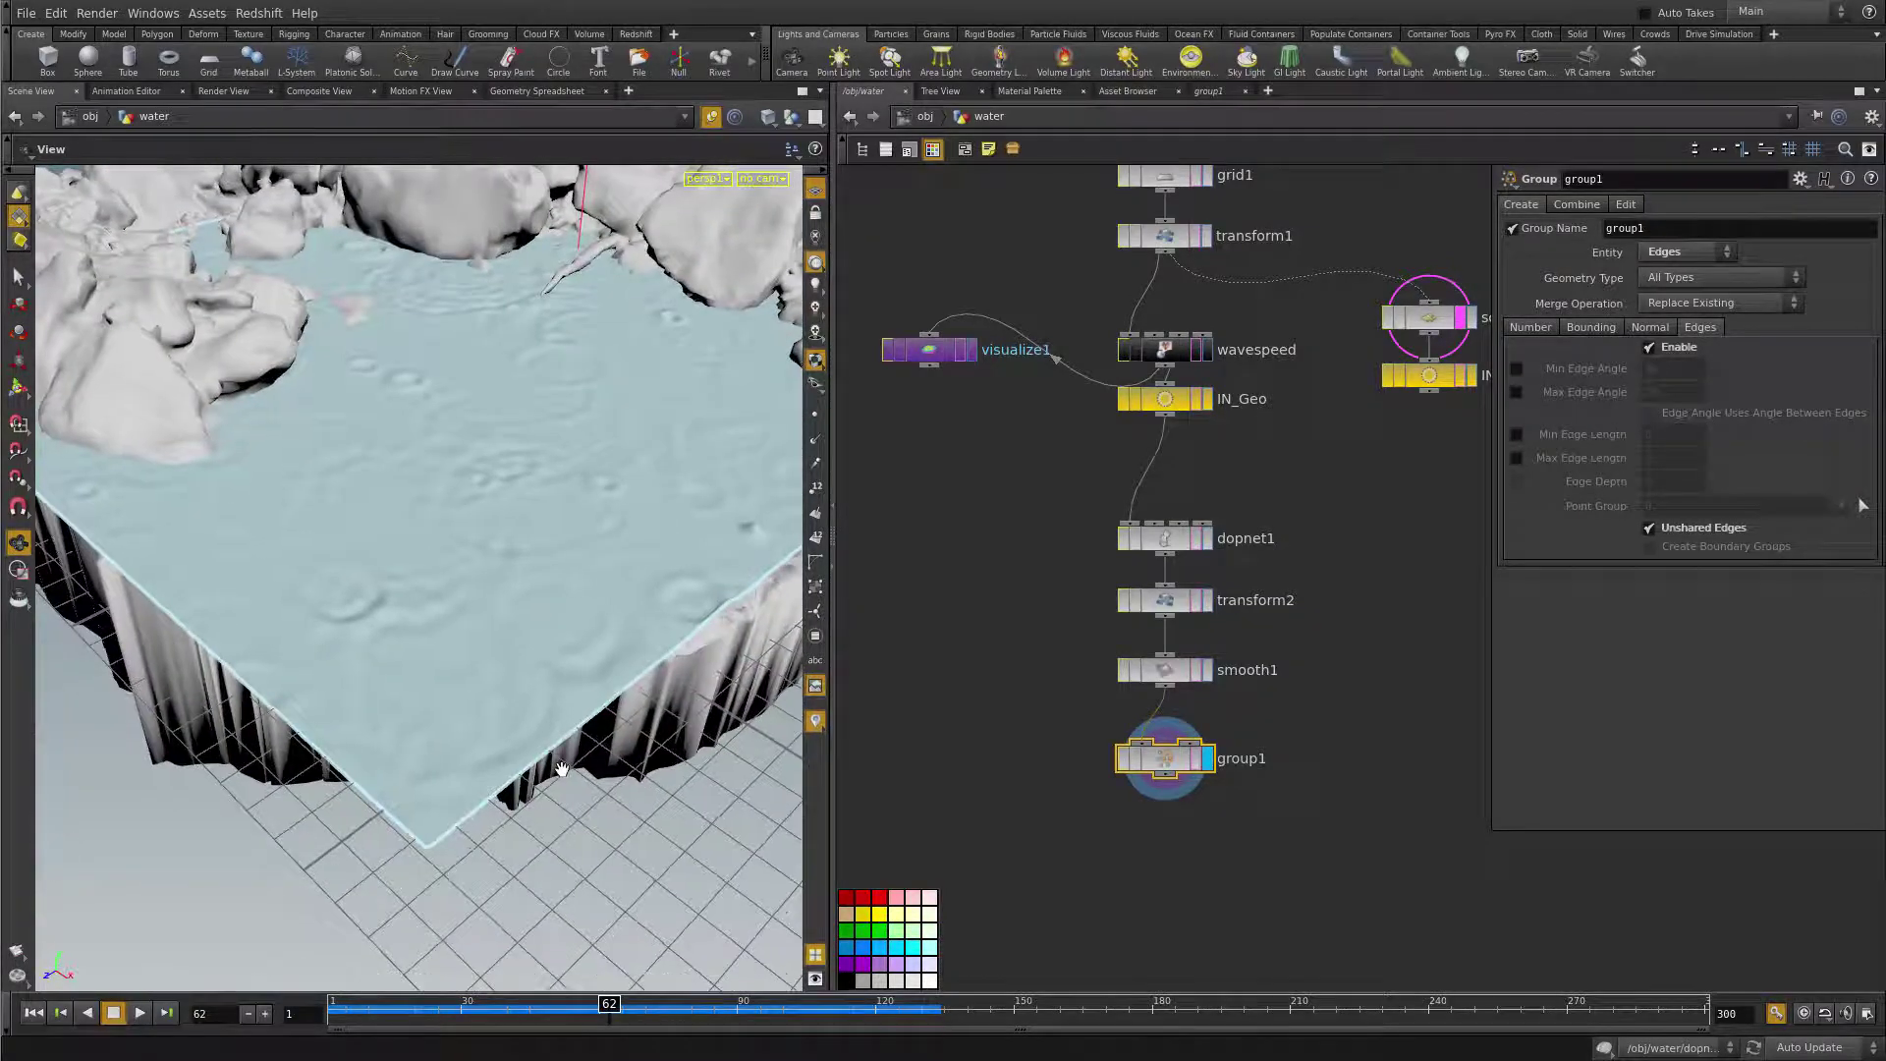
- Rename the edge group created by group1 as boundary
double_click(1666, 228)
text(bo)
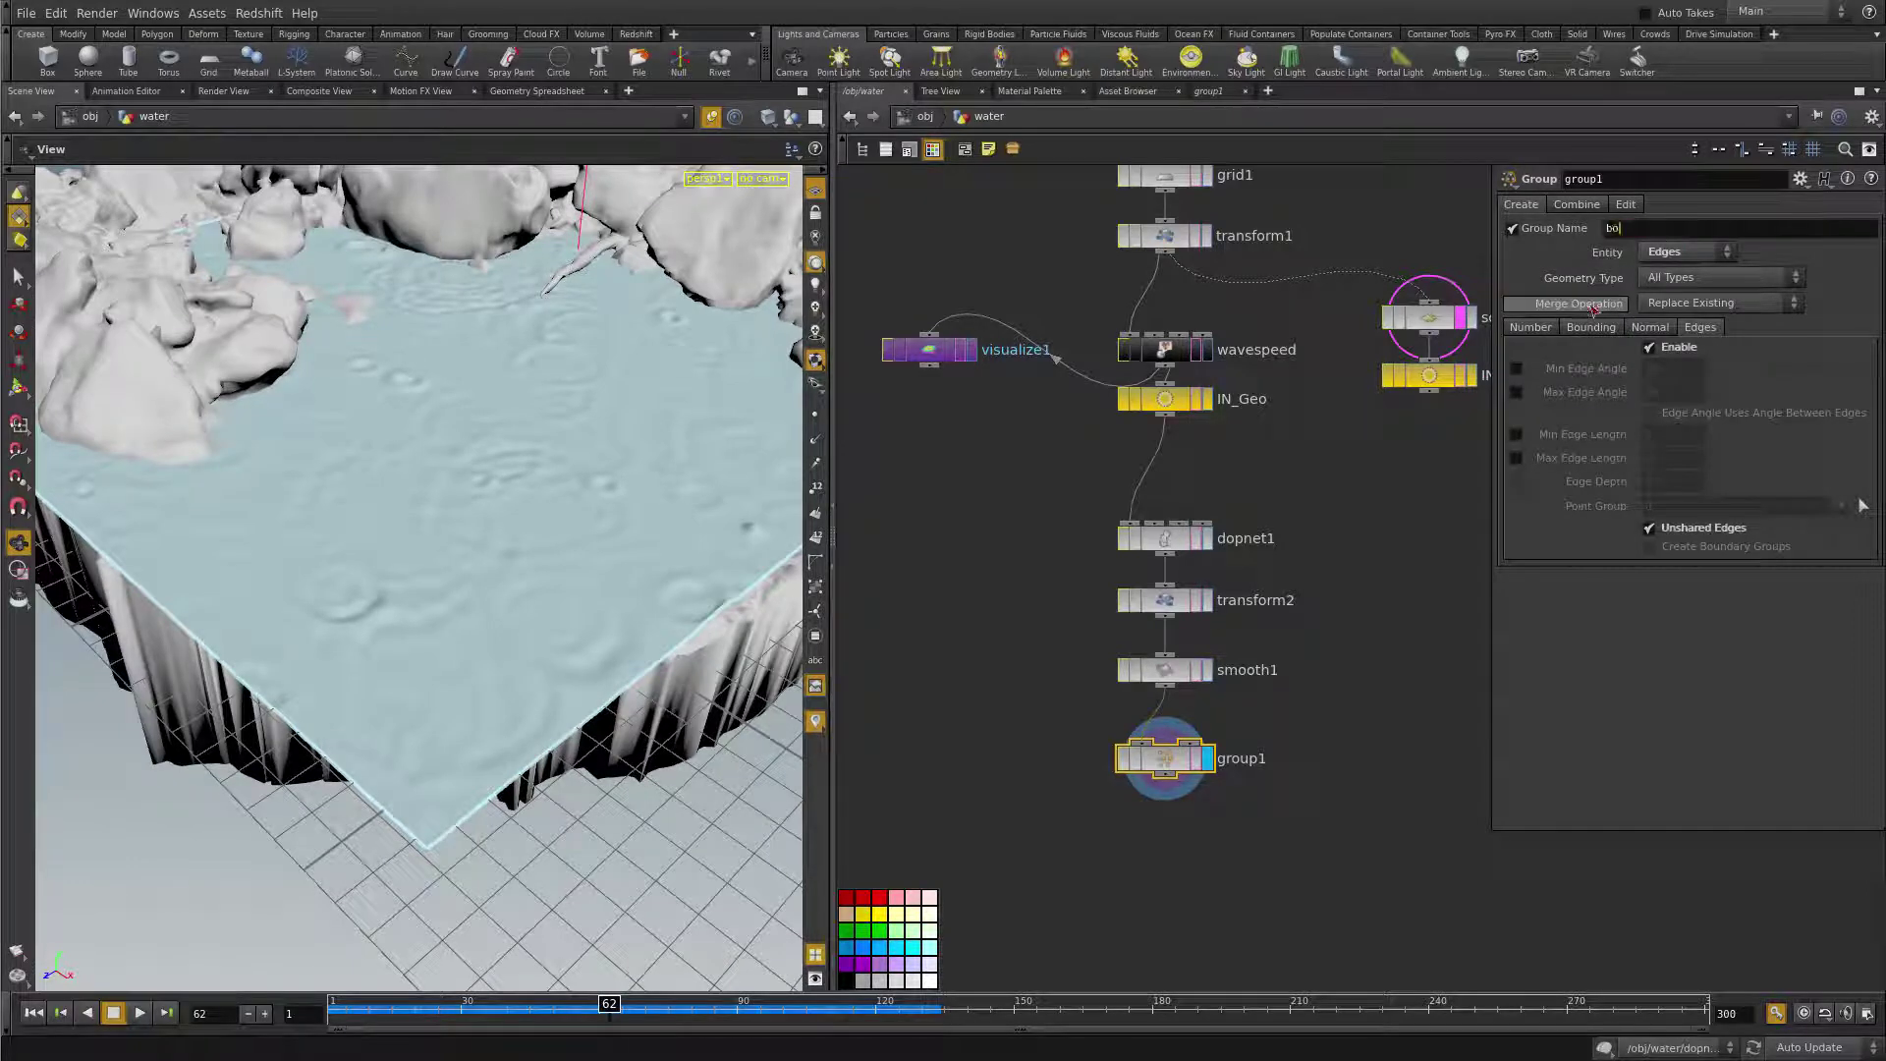
text(undary)
key(Return)
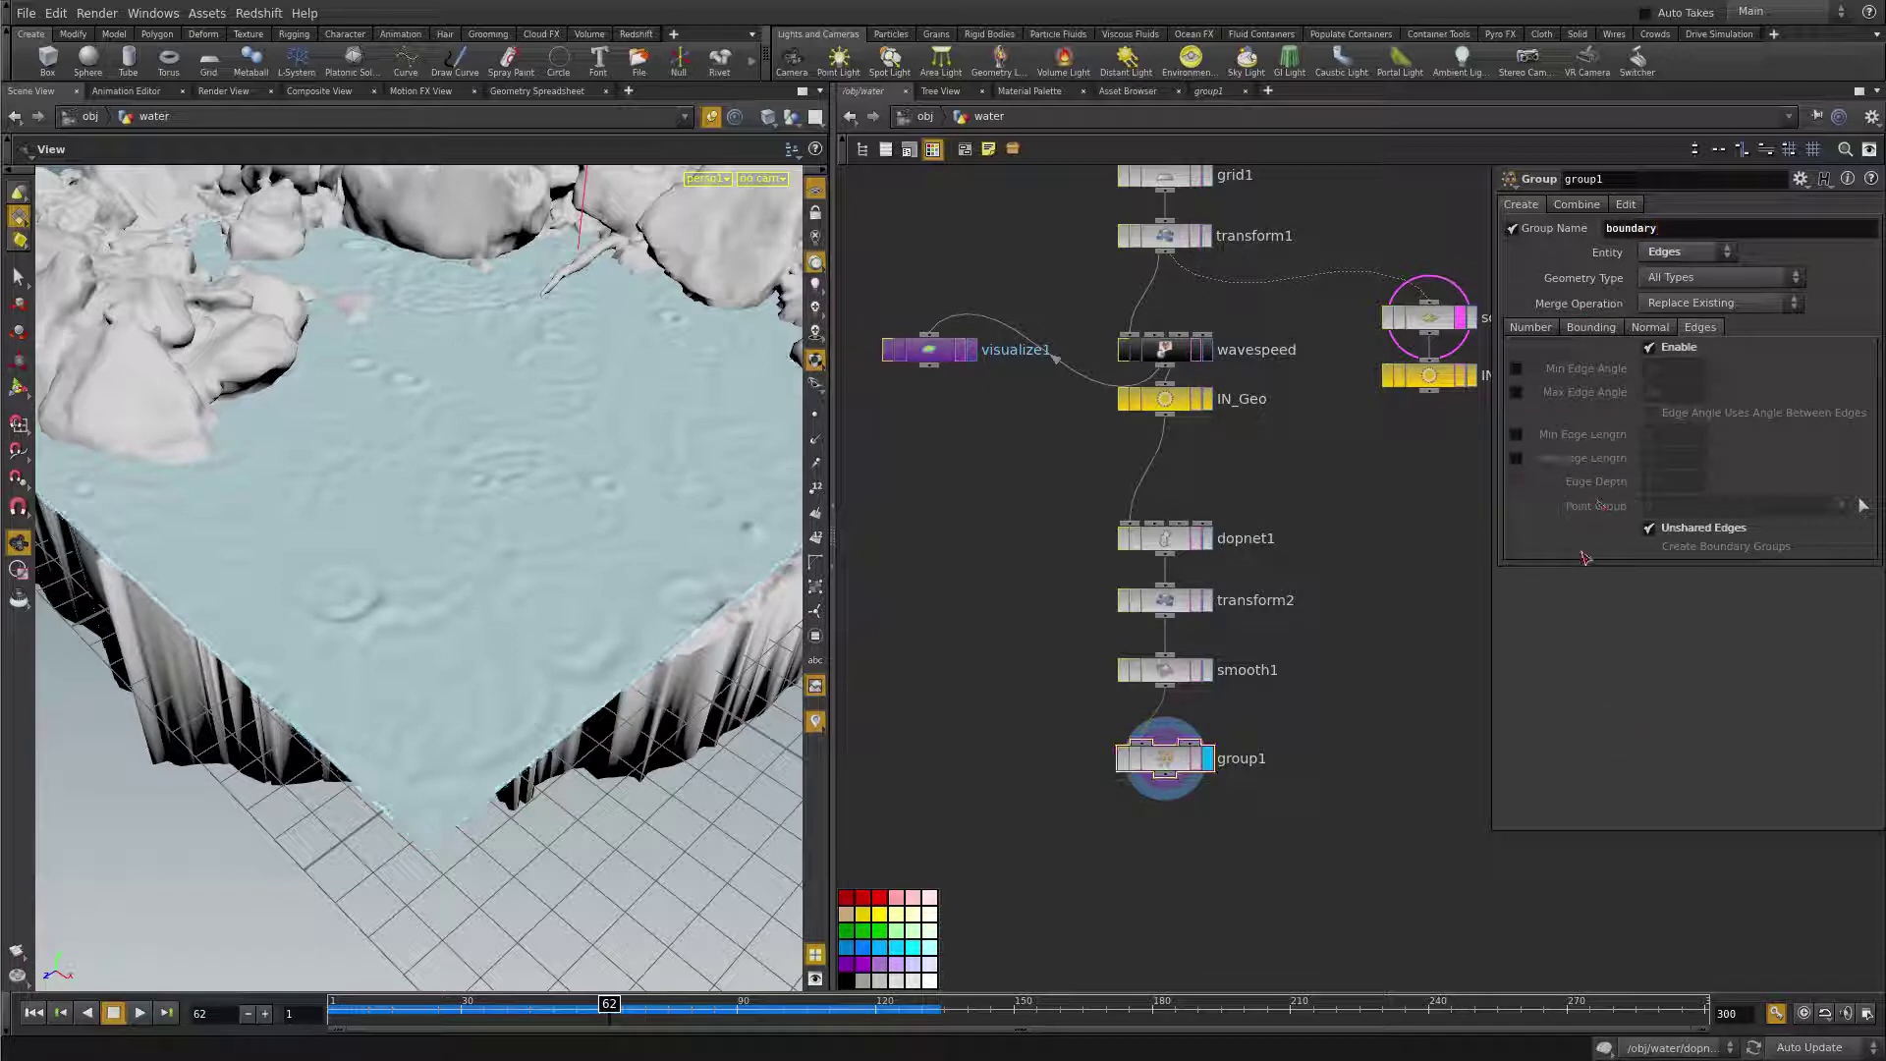
- Add a PolyExtrude node below group1, feed it from group1, display it and restrict it to the boundary group
key(Tab)
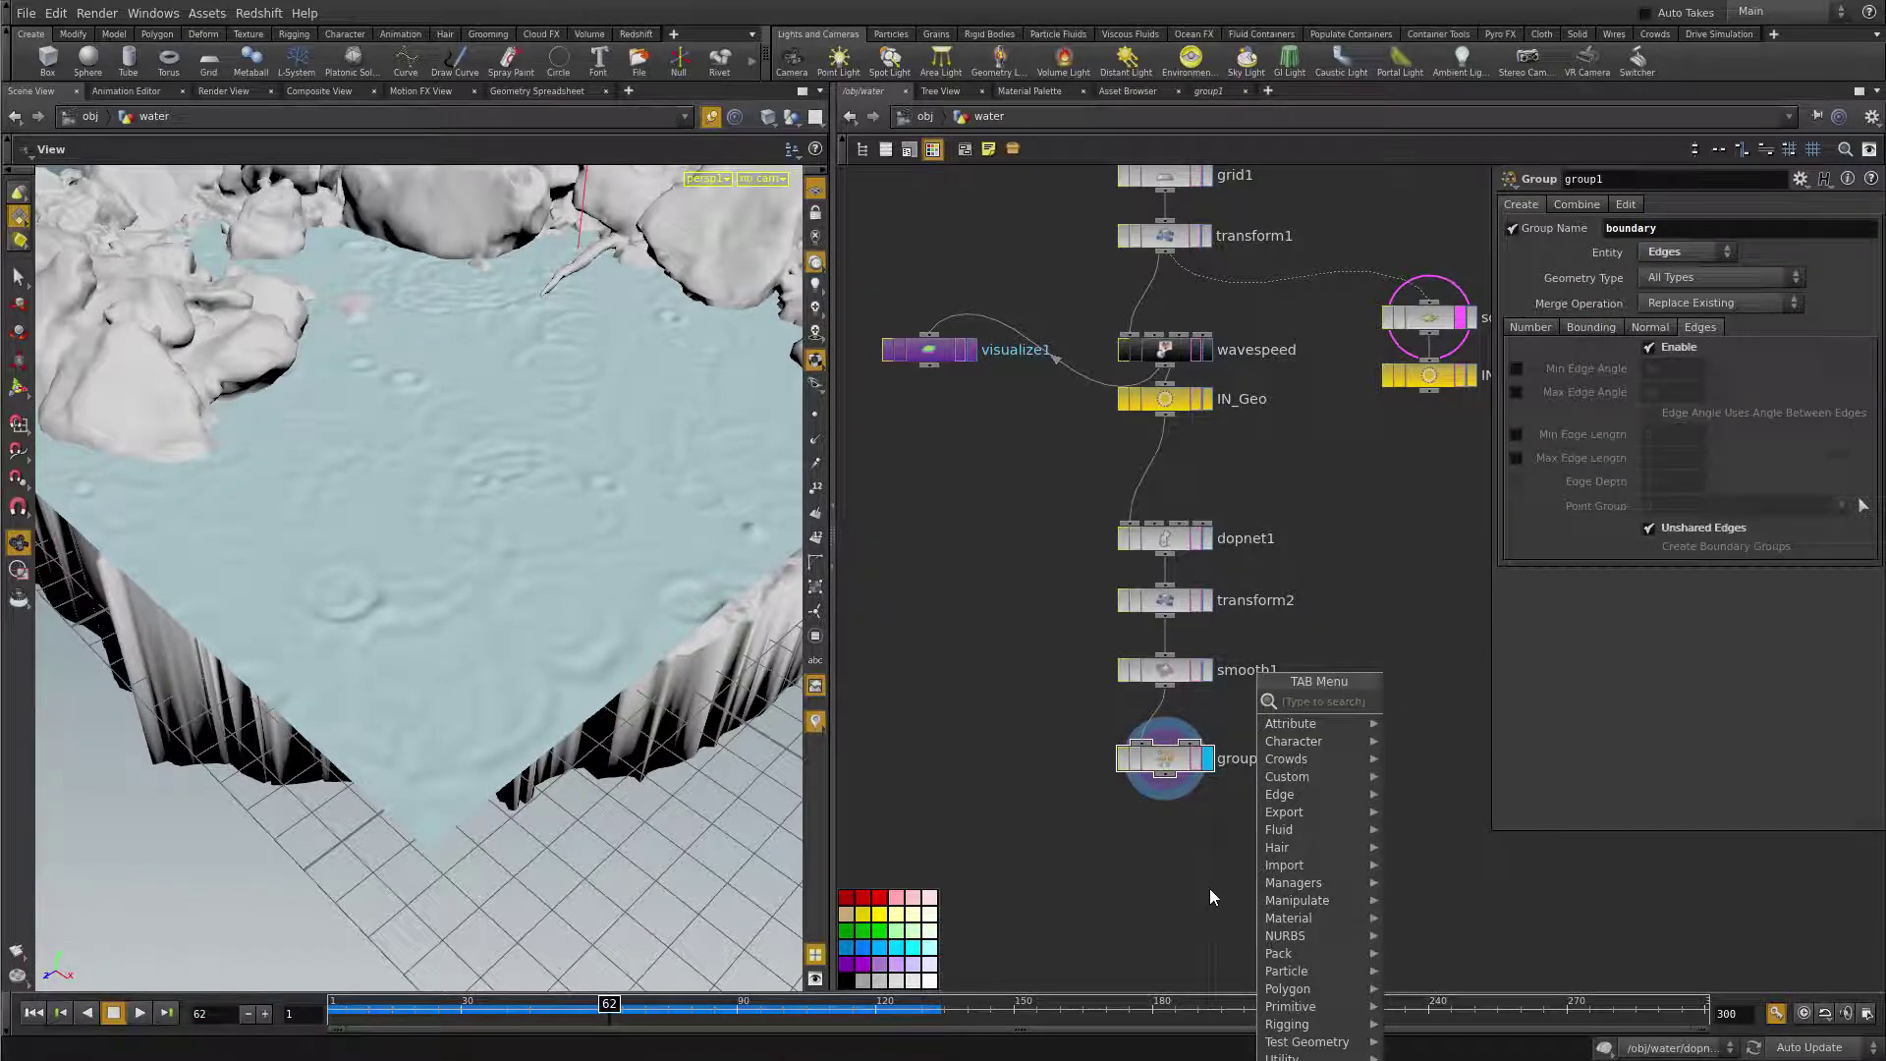
text(pol)
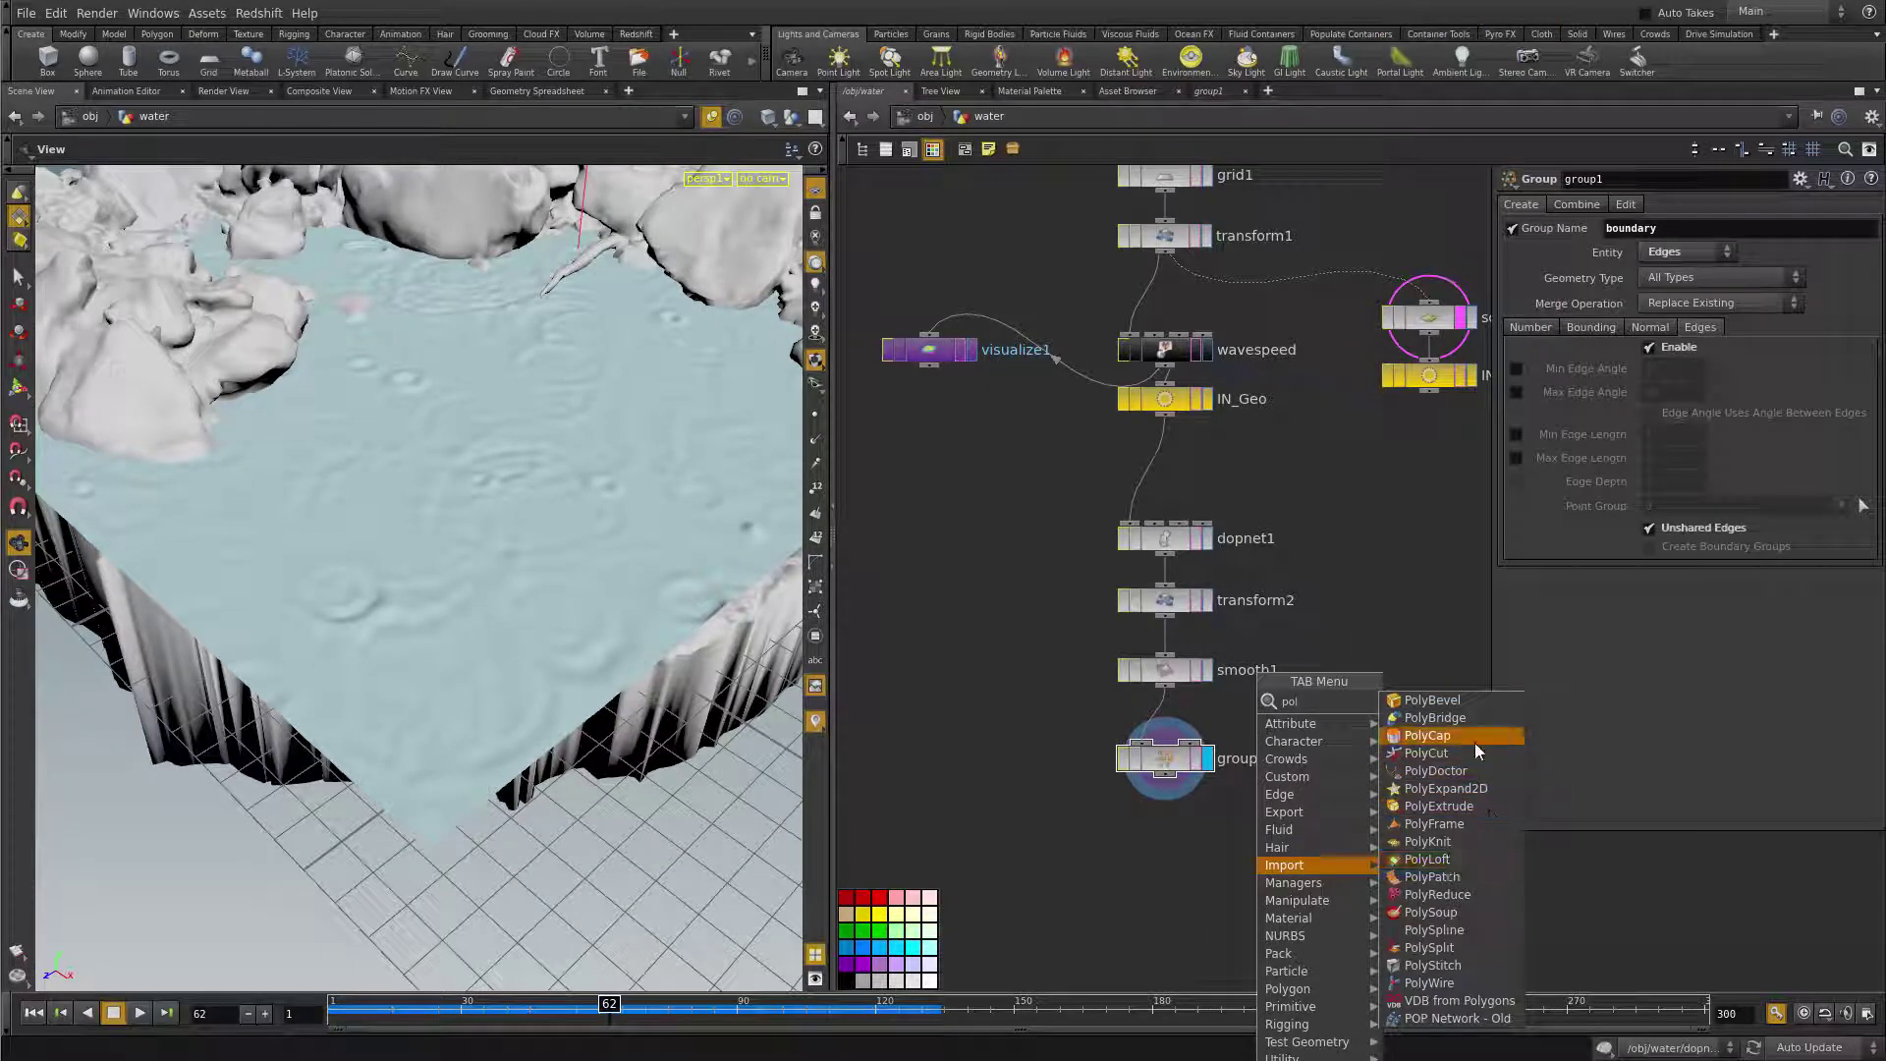
click(1470, 807)
click(1186, 835)
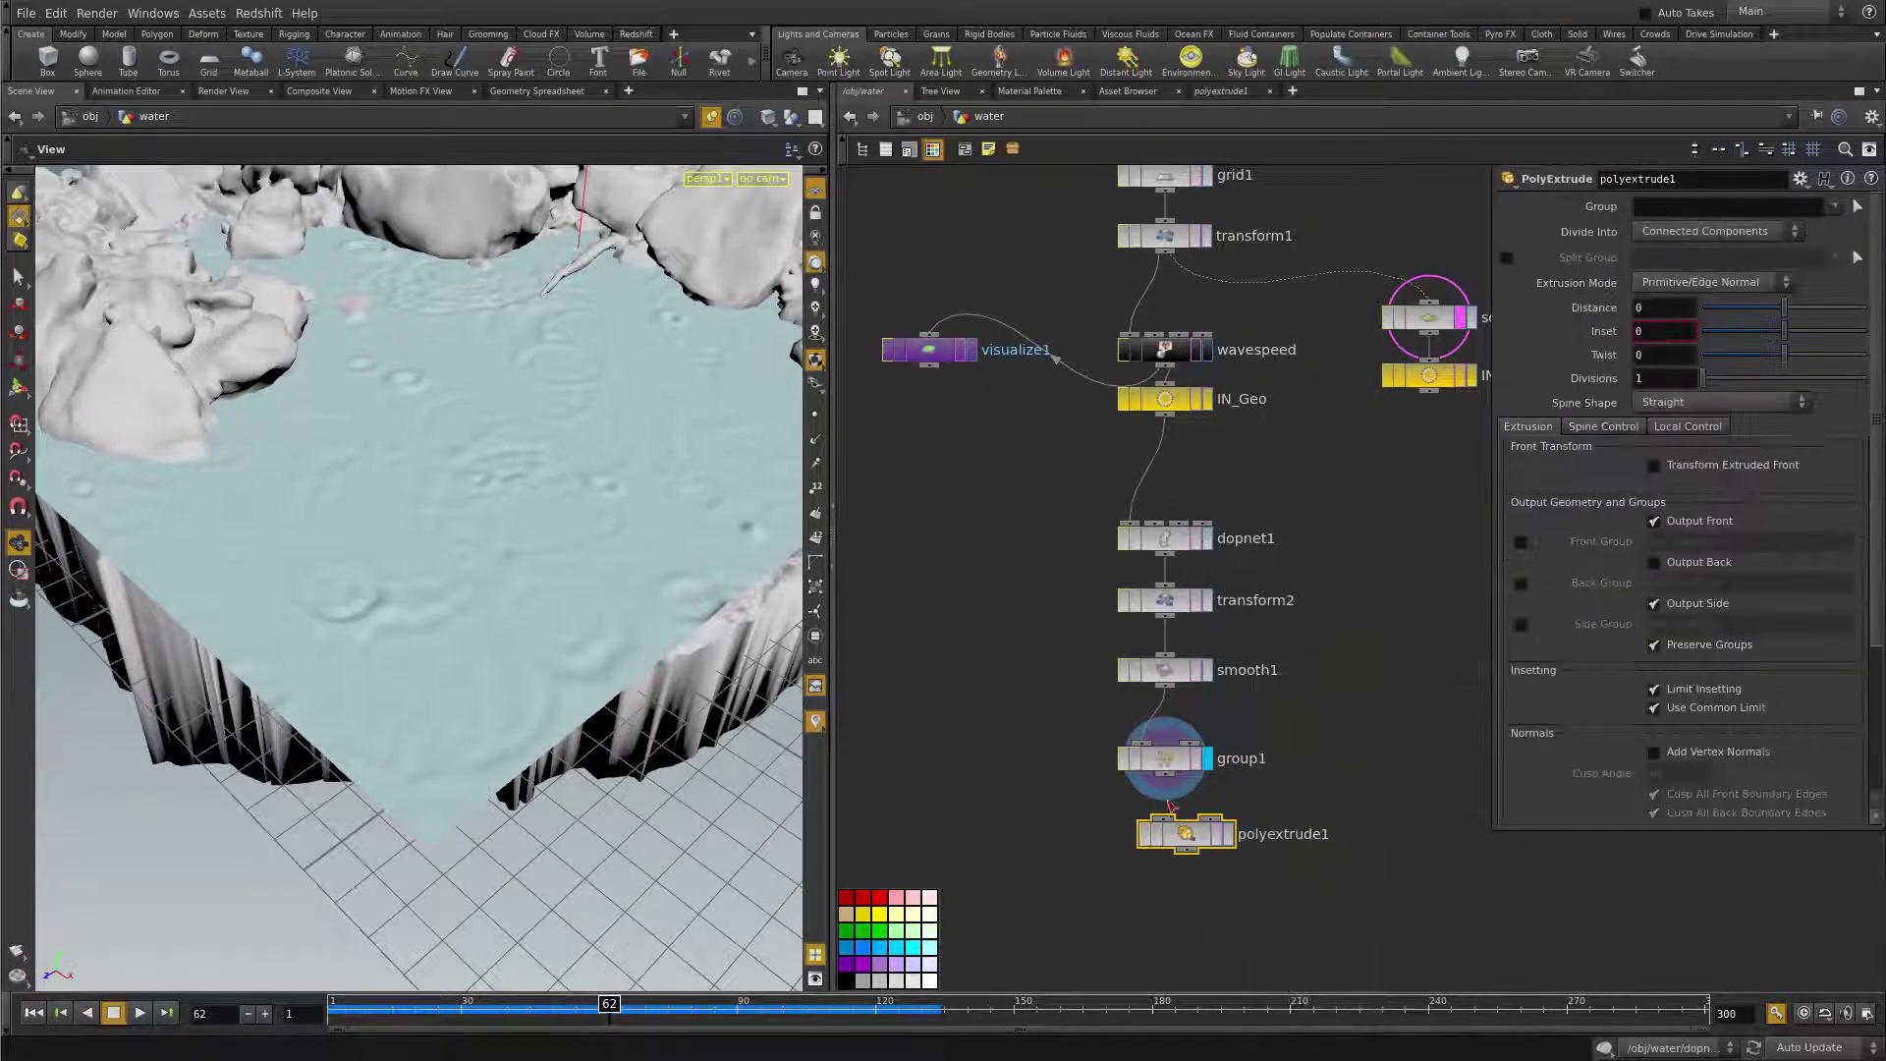
drag(1181, 839, 1160, 829)
click(1207, 825)
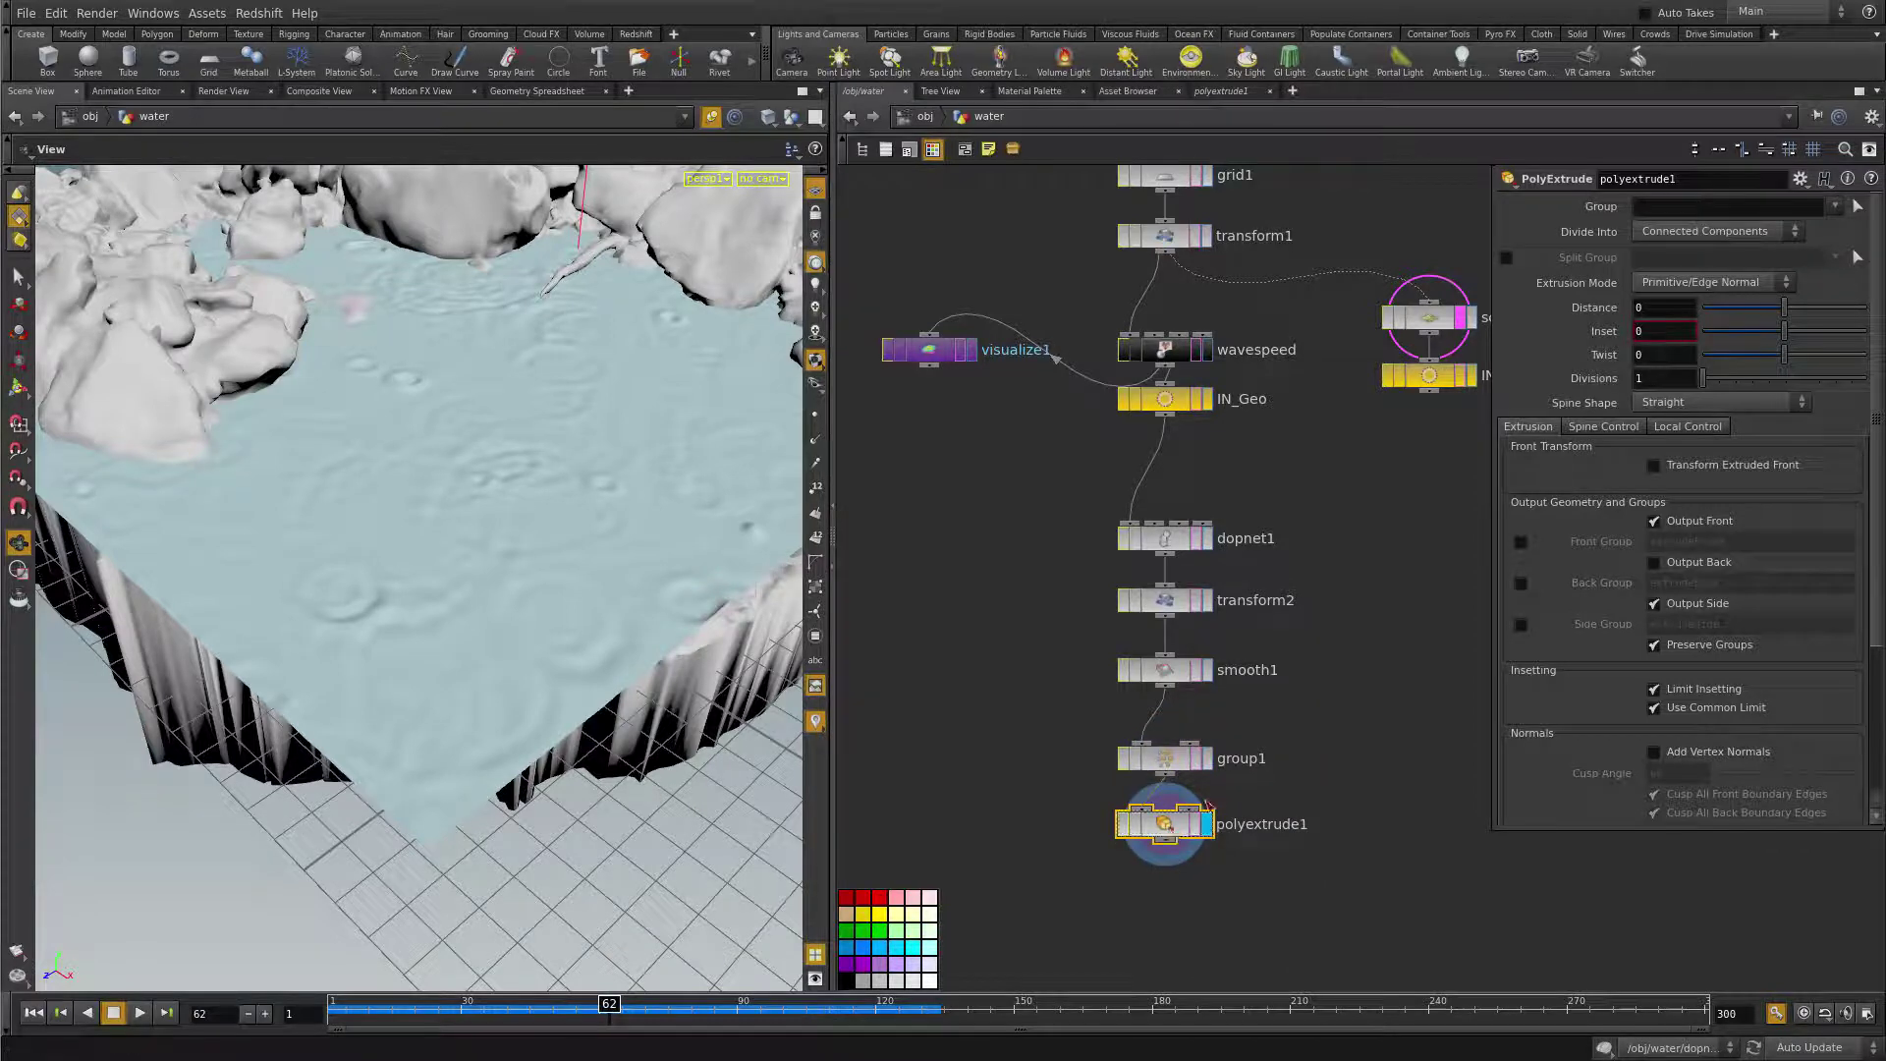
click(1835, 206)
click(1855, 227)
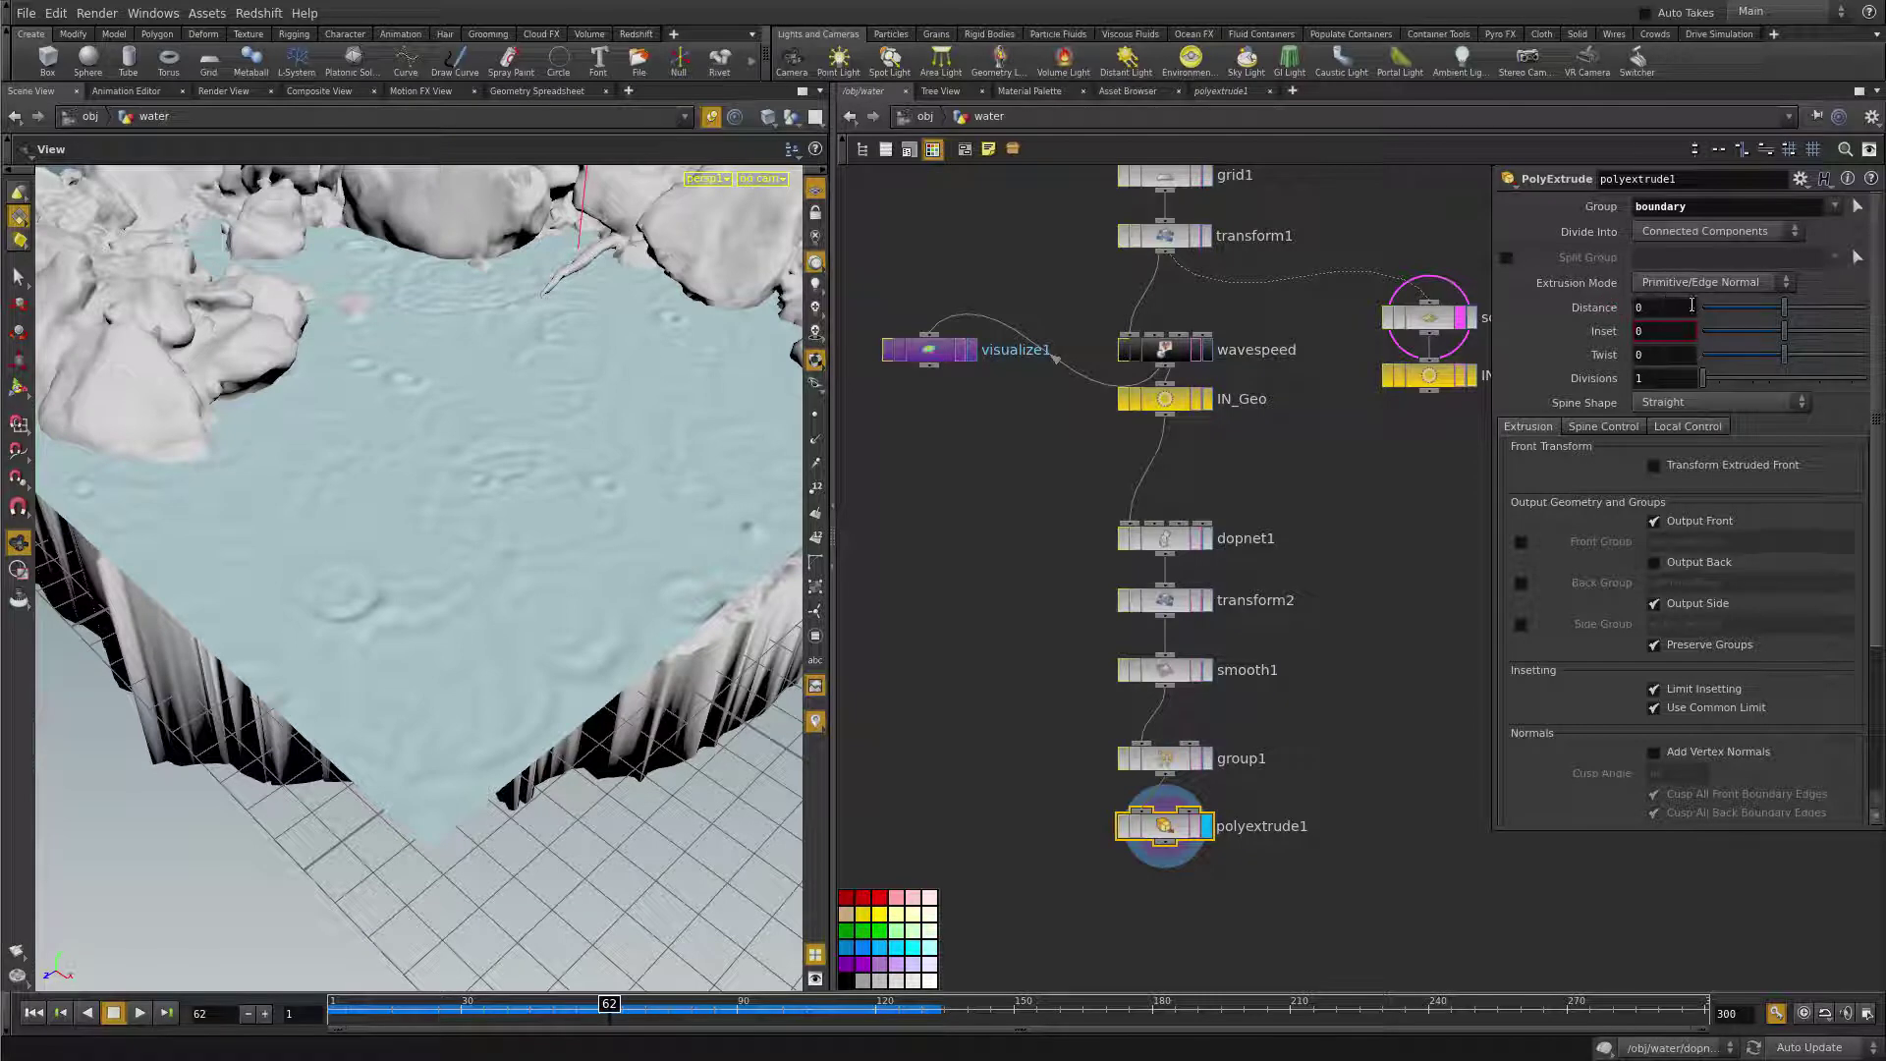
- Enable Transform Extruded Front on polyextrude1 with a Z translate of 1.2 and the transform space set to Global
click(1655, 466)
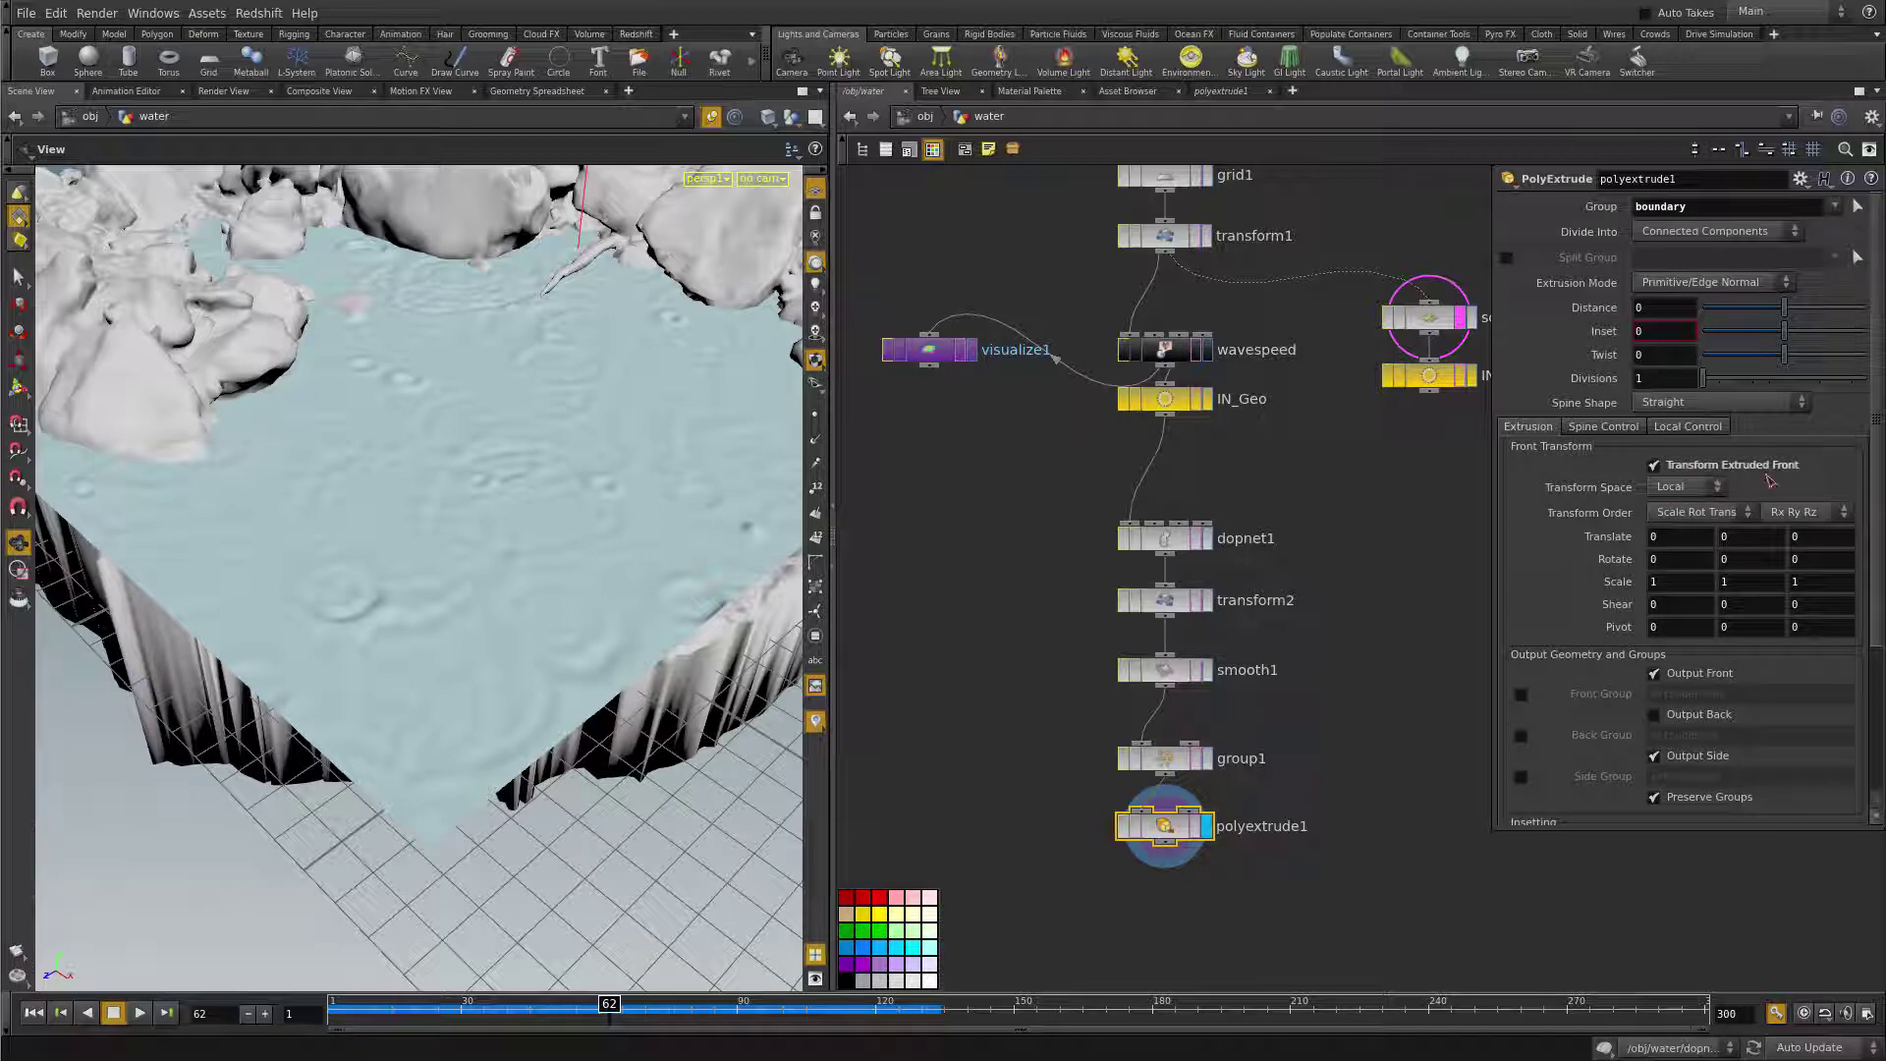
click(1822, 537)
text(1.2)
key(Return)
click(1686, 488)
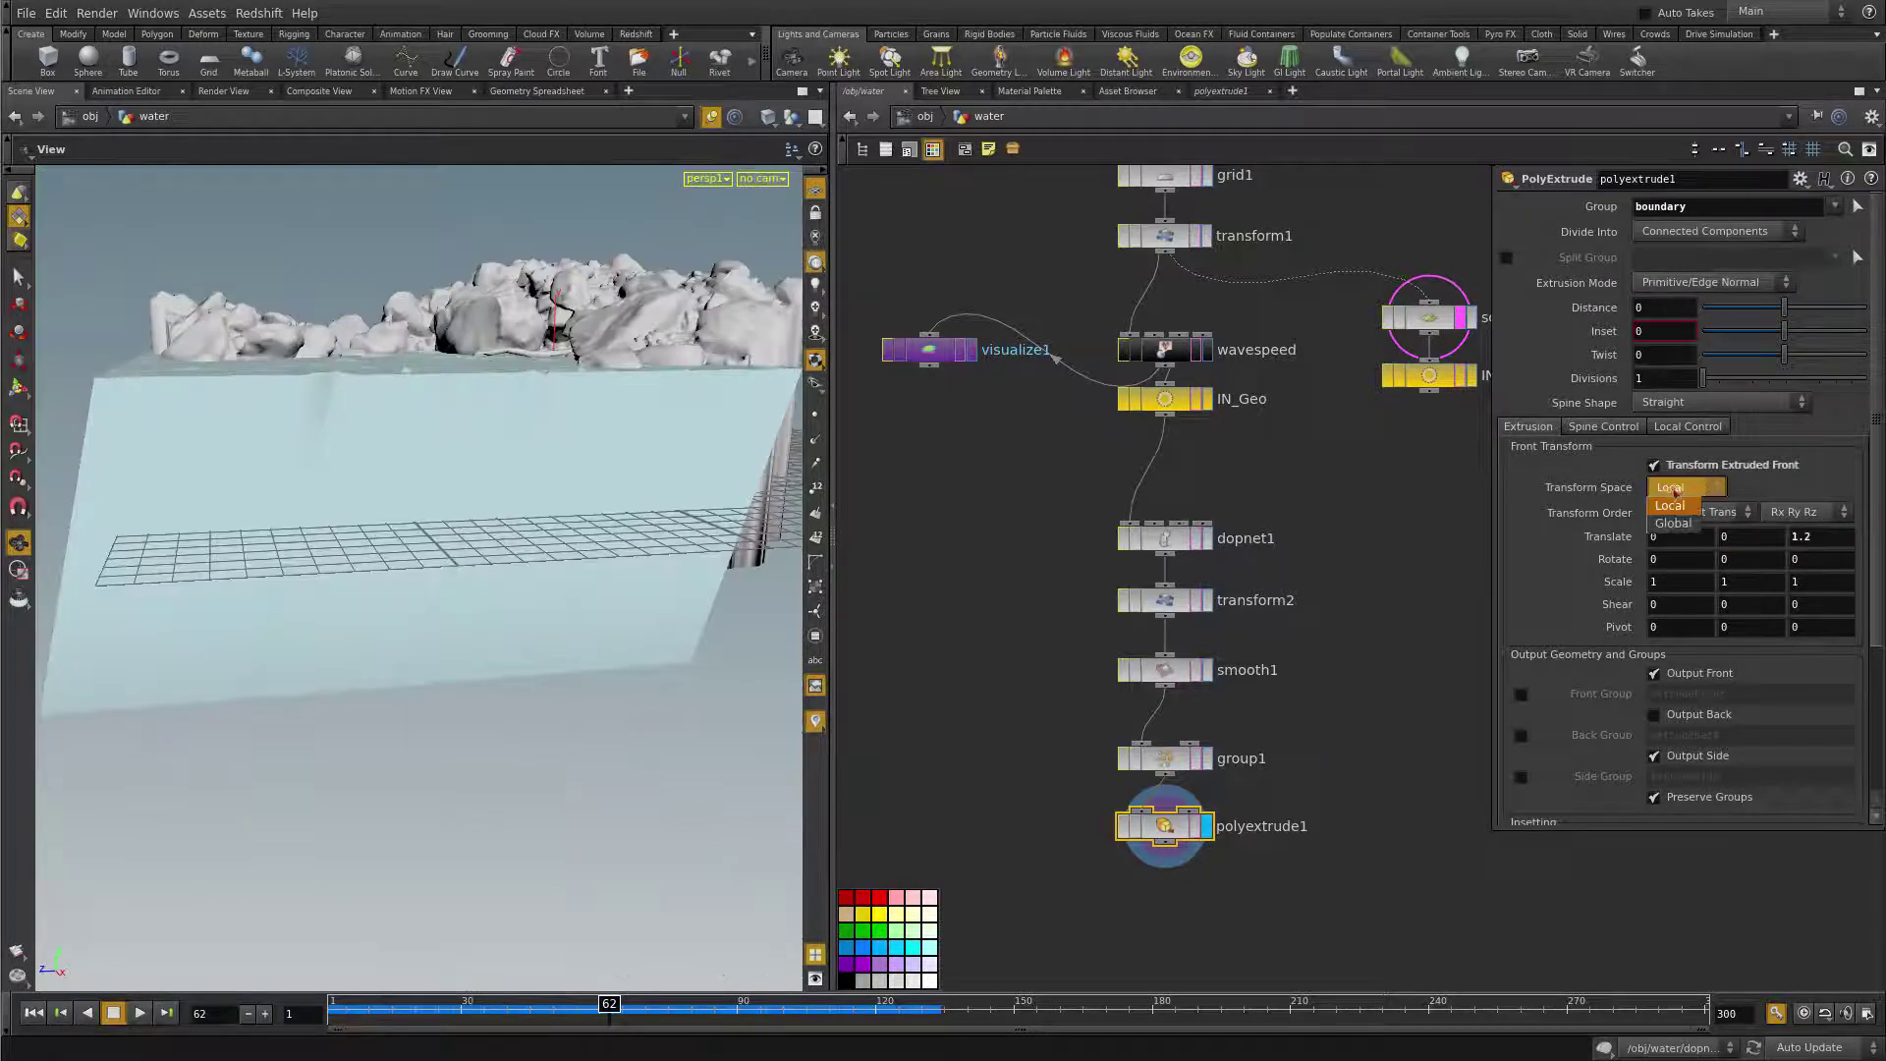
click(1674, 525)
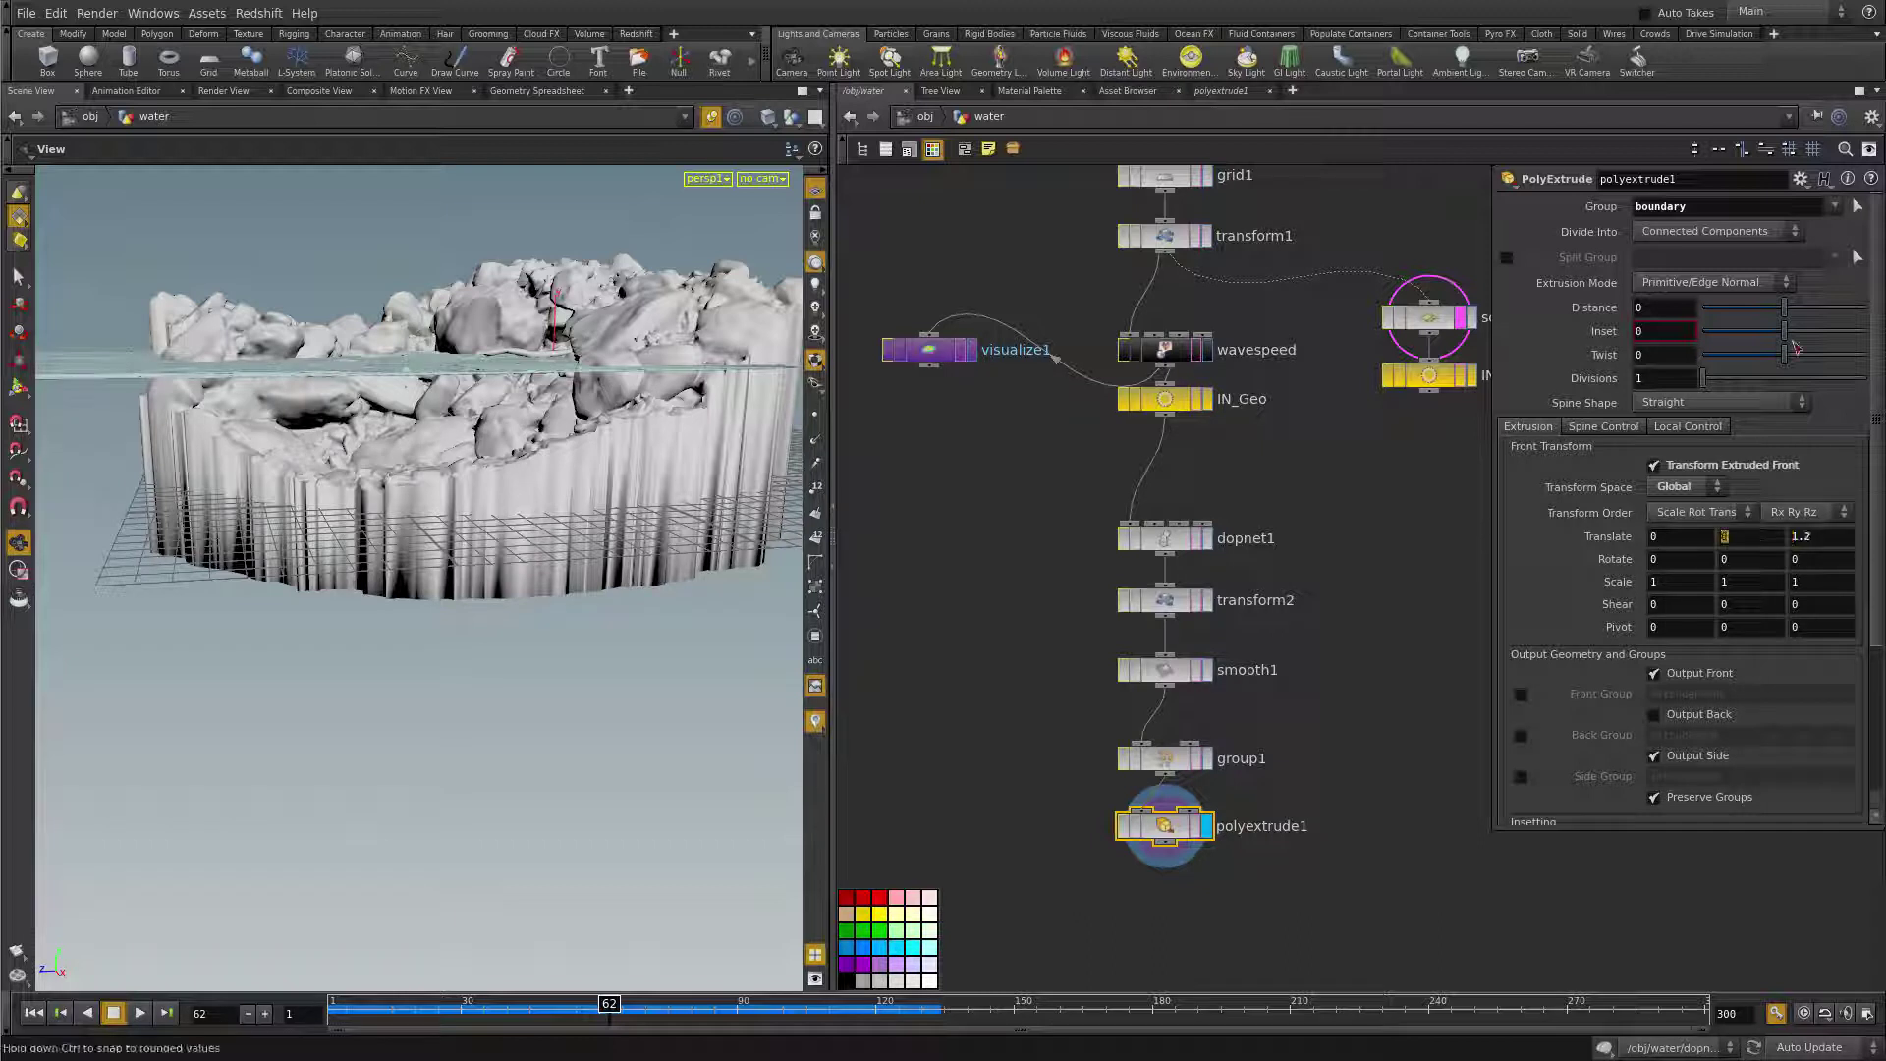
- Set the extruded front's translate to -1 in Y and 0 in Z
text(-1)
key(Return)
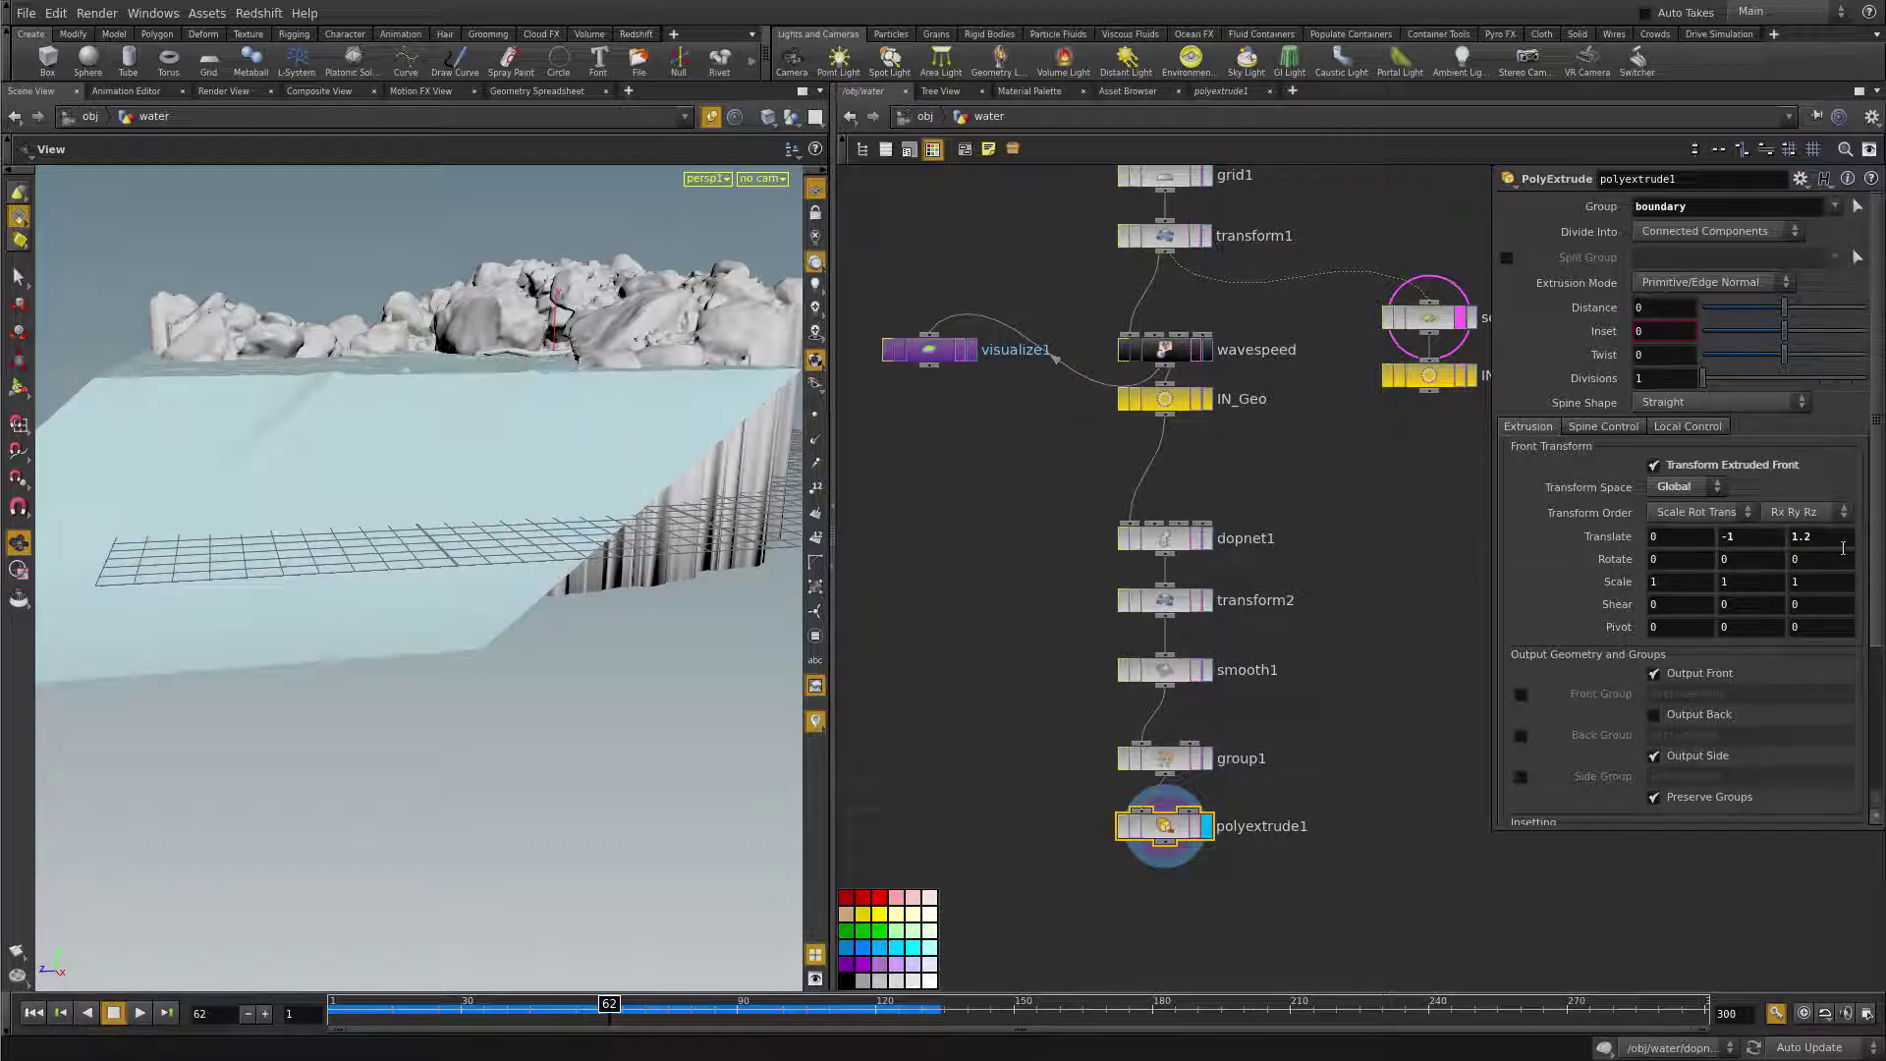
text(0)
key(Return)
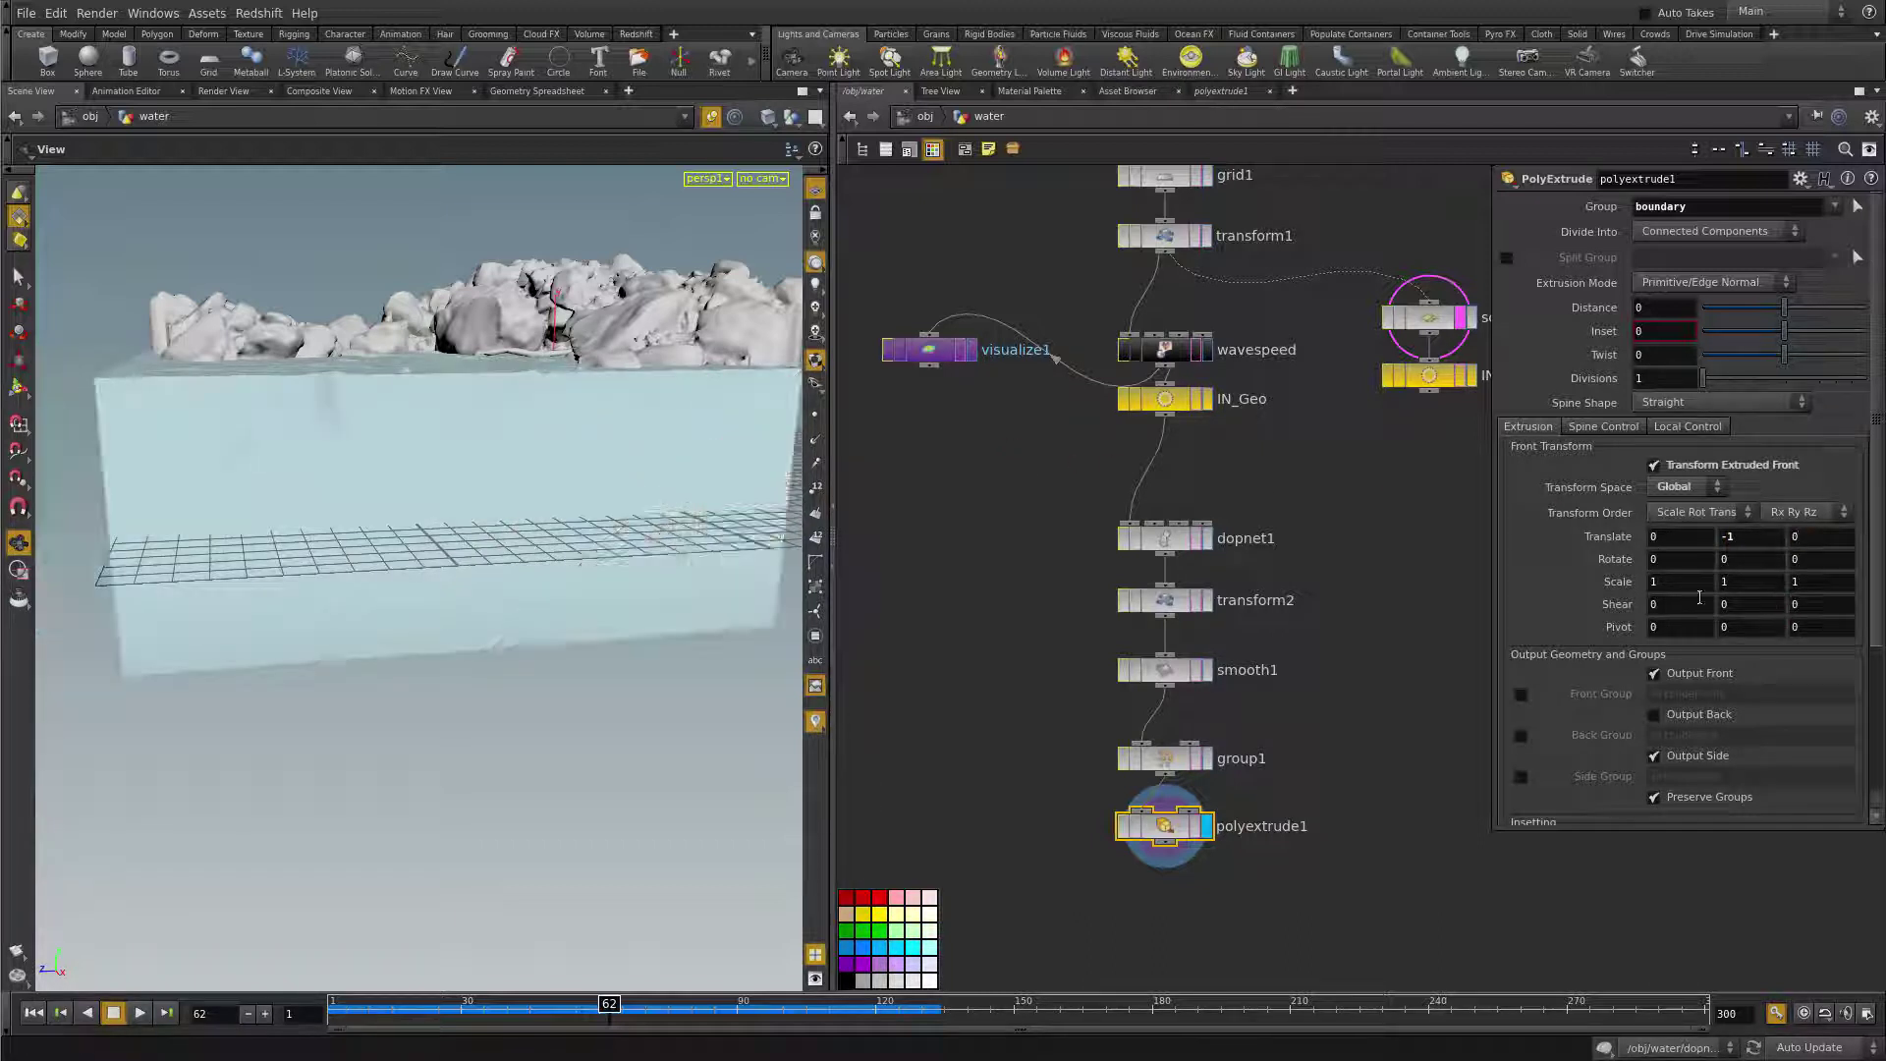
- Enable polyextrude1's front group output under the name extrudeFront
drag(397, 471, 517, 442)
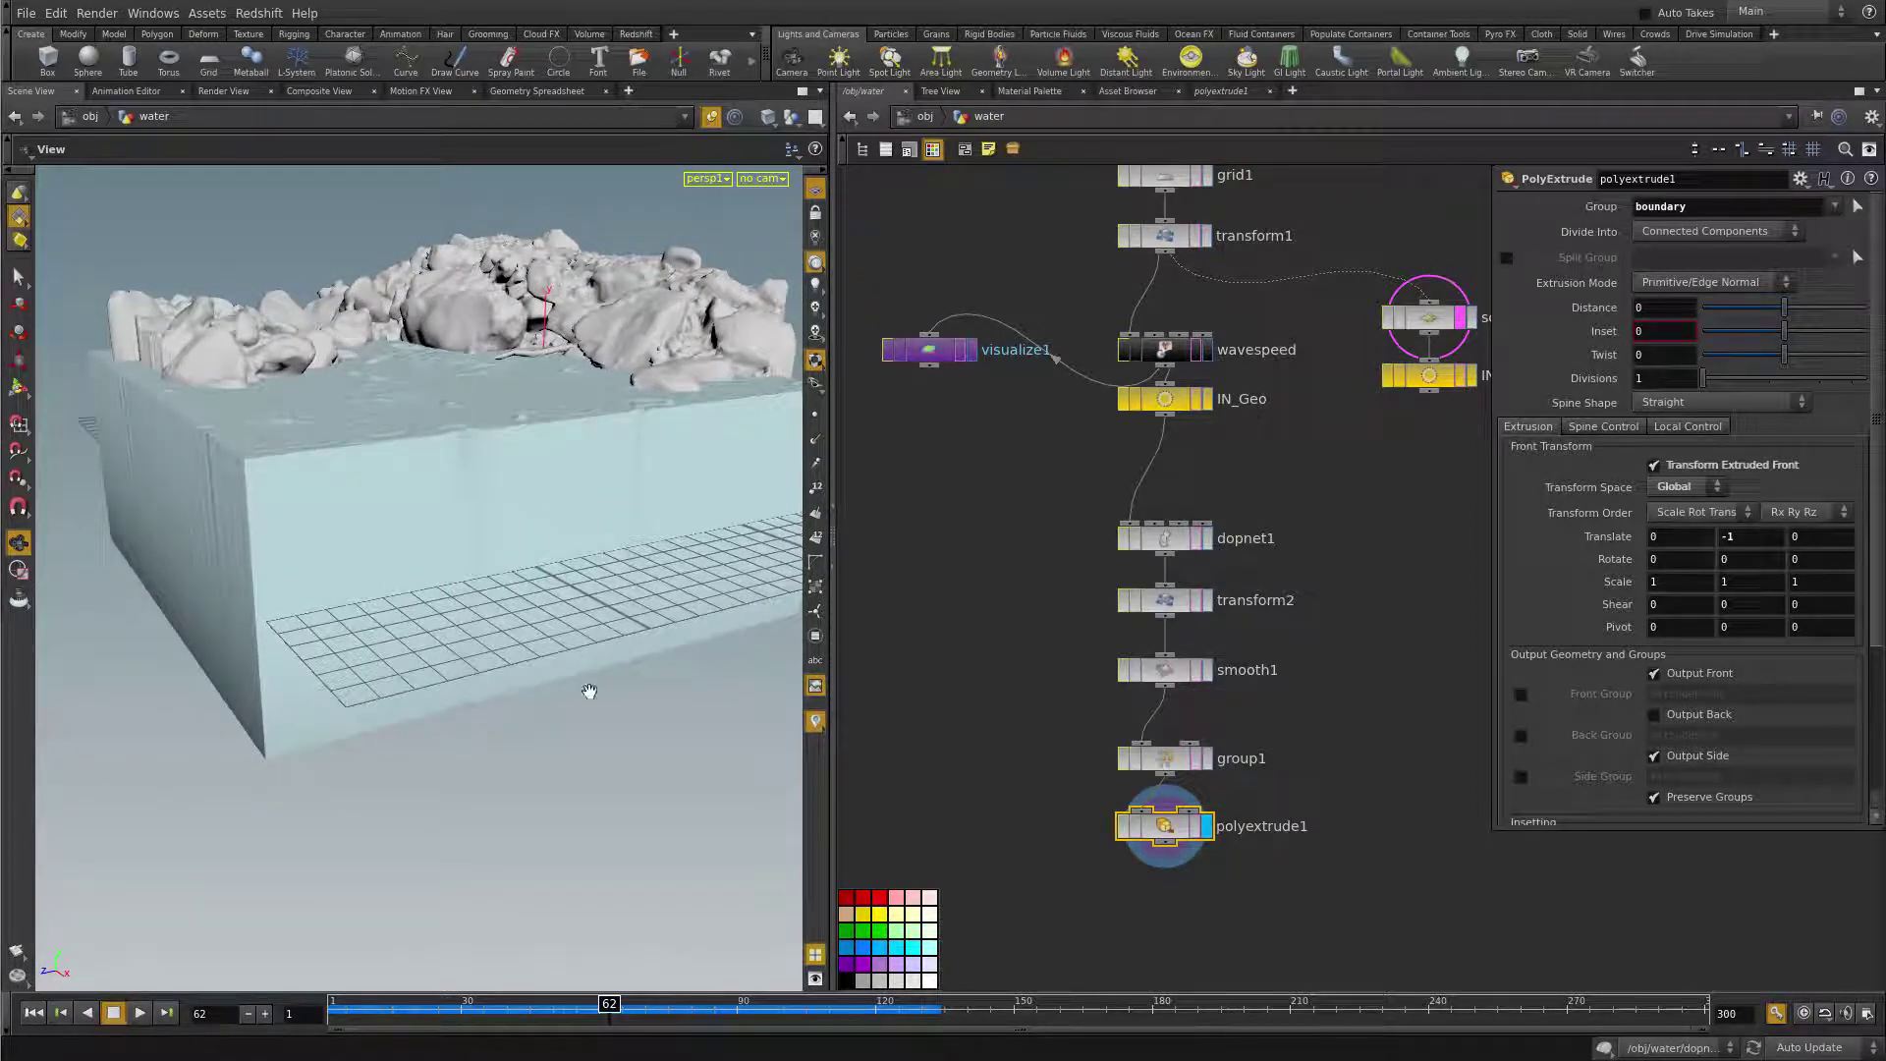
drag(495, 707, 232, 720)
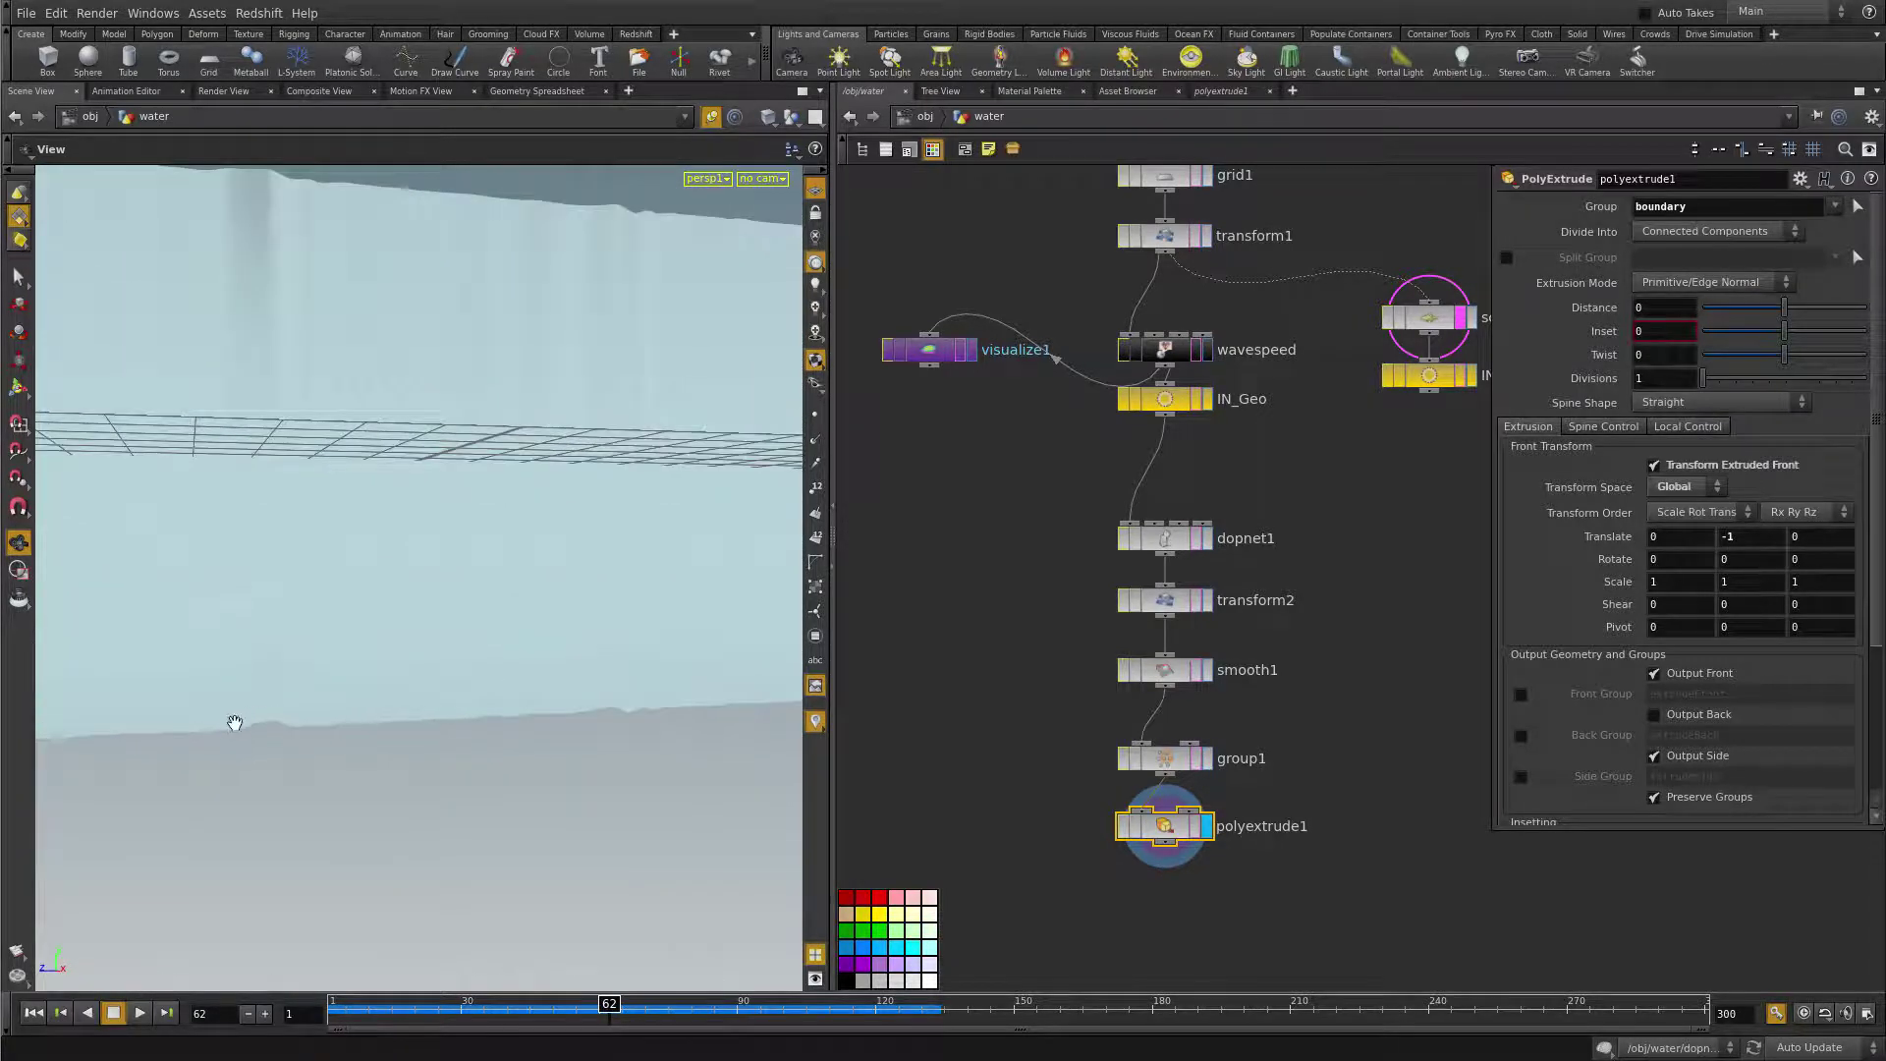
drag(475, 720, 530, 611)
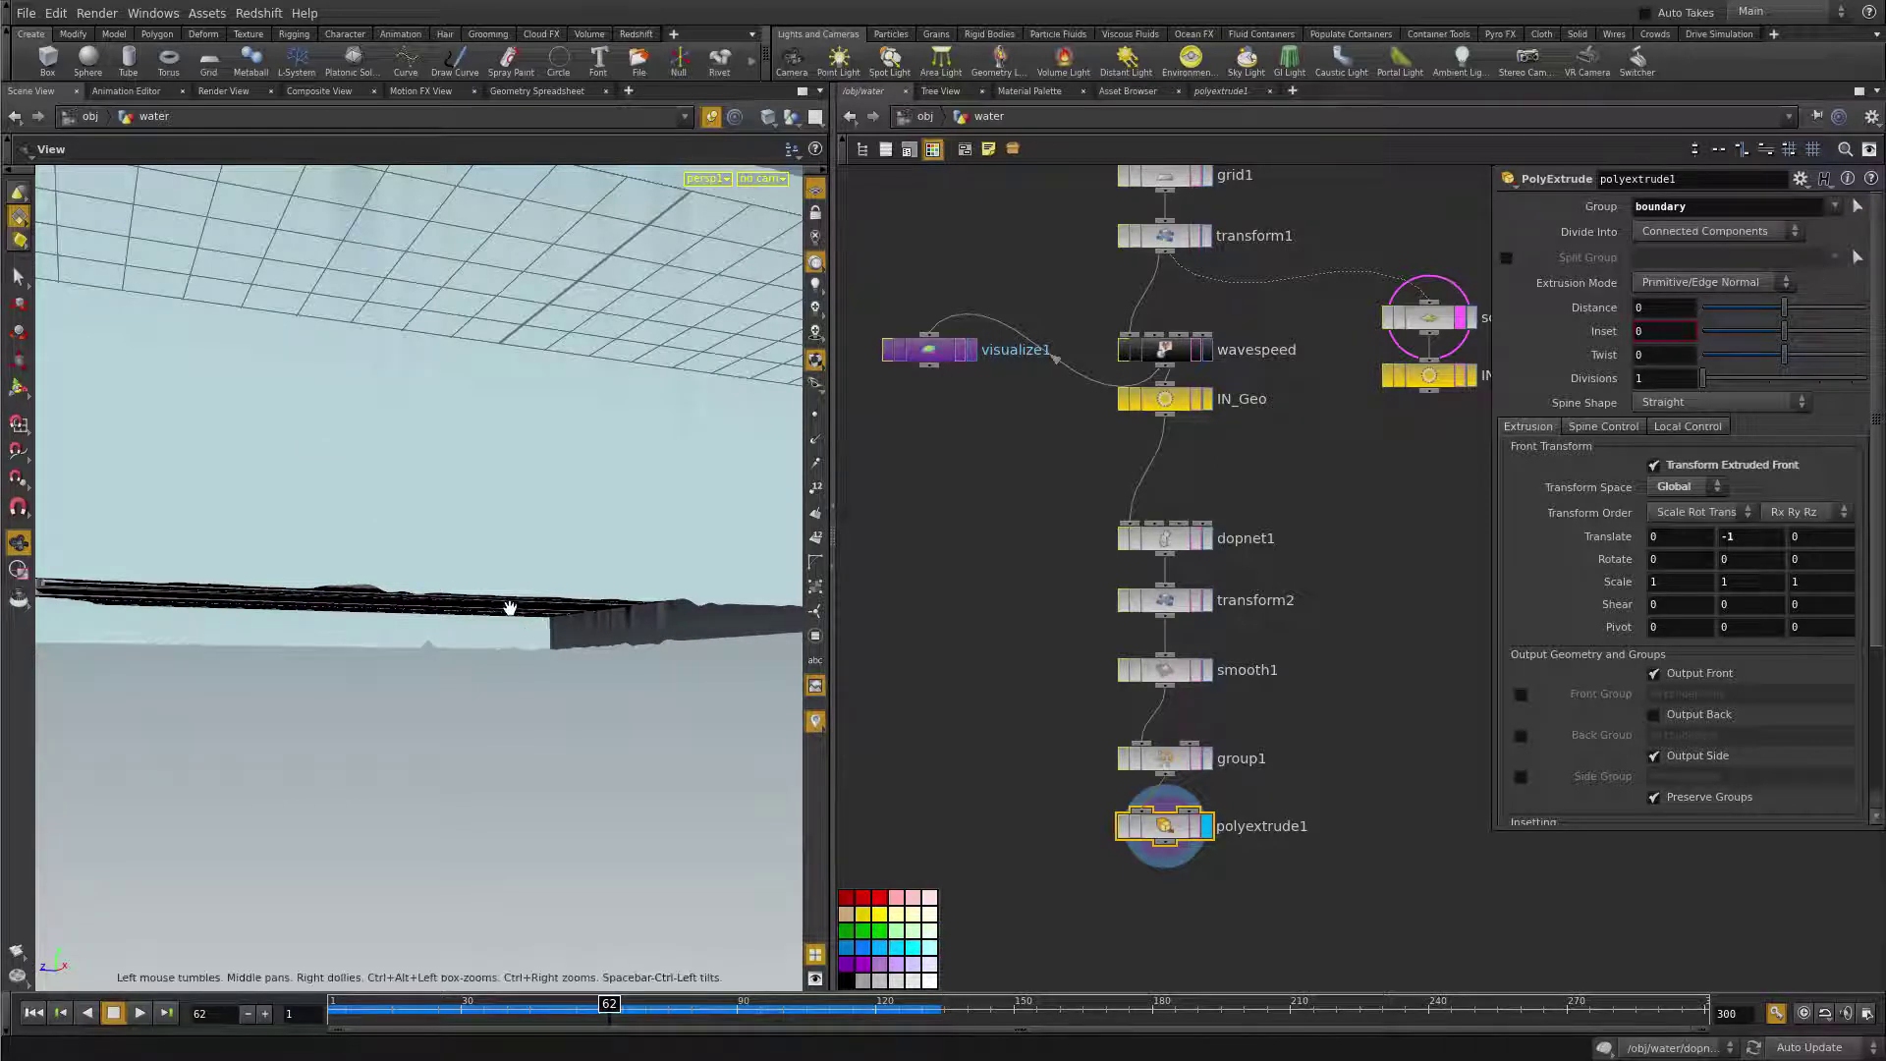
drag(530, 619, 326, 729)
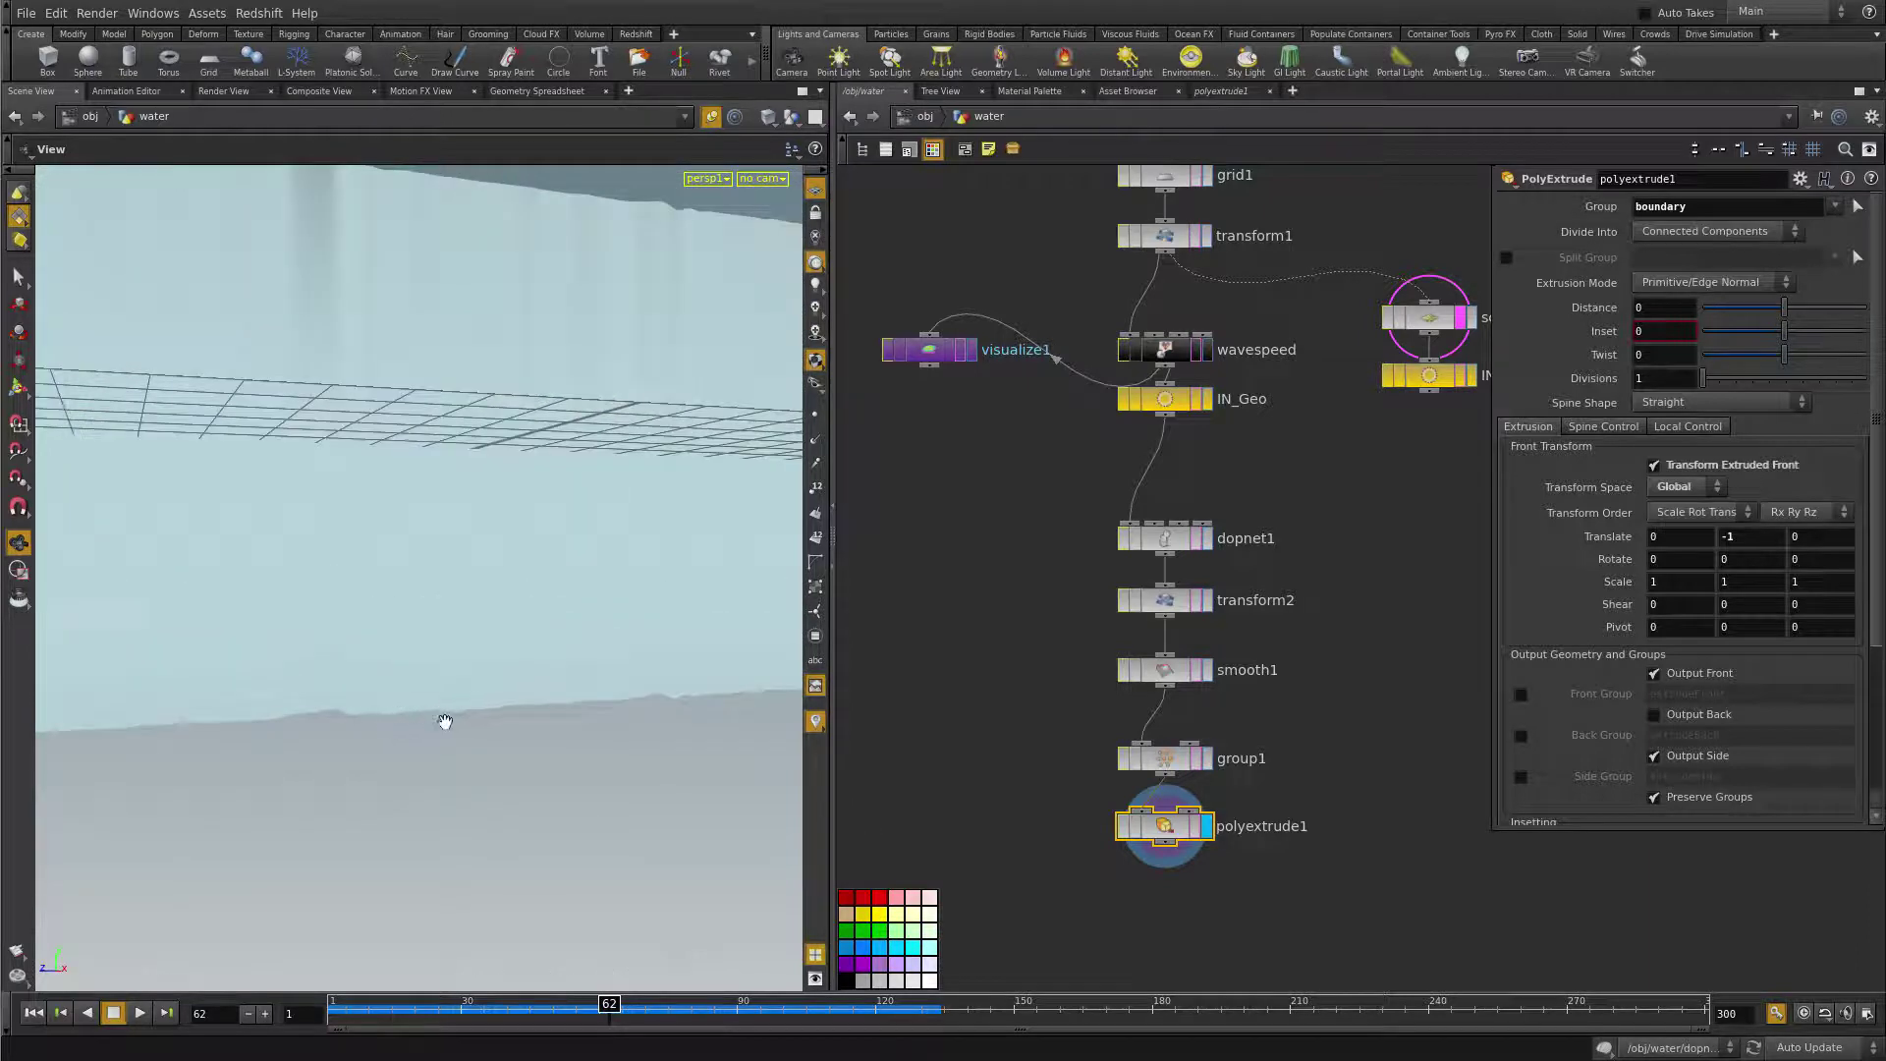
drag(436, 722, 451, 728)
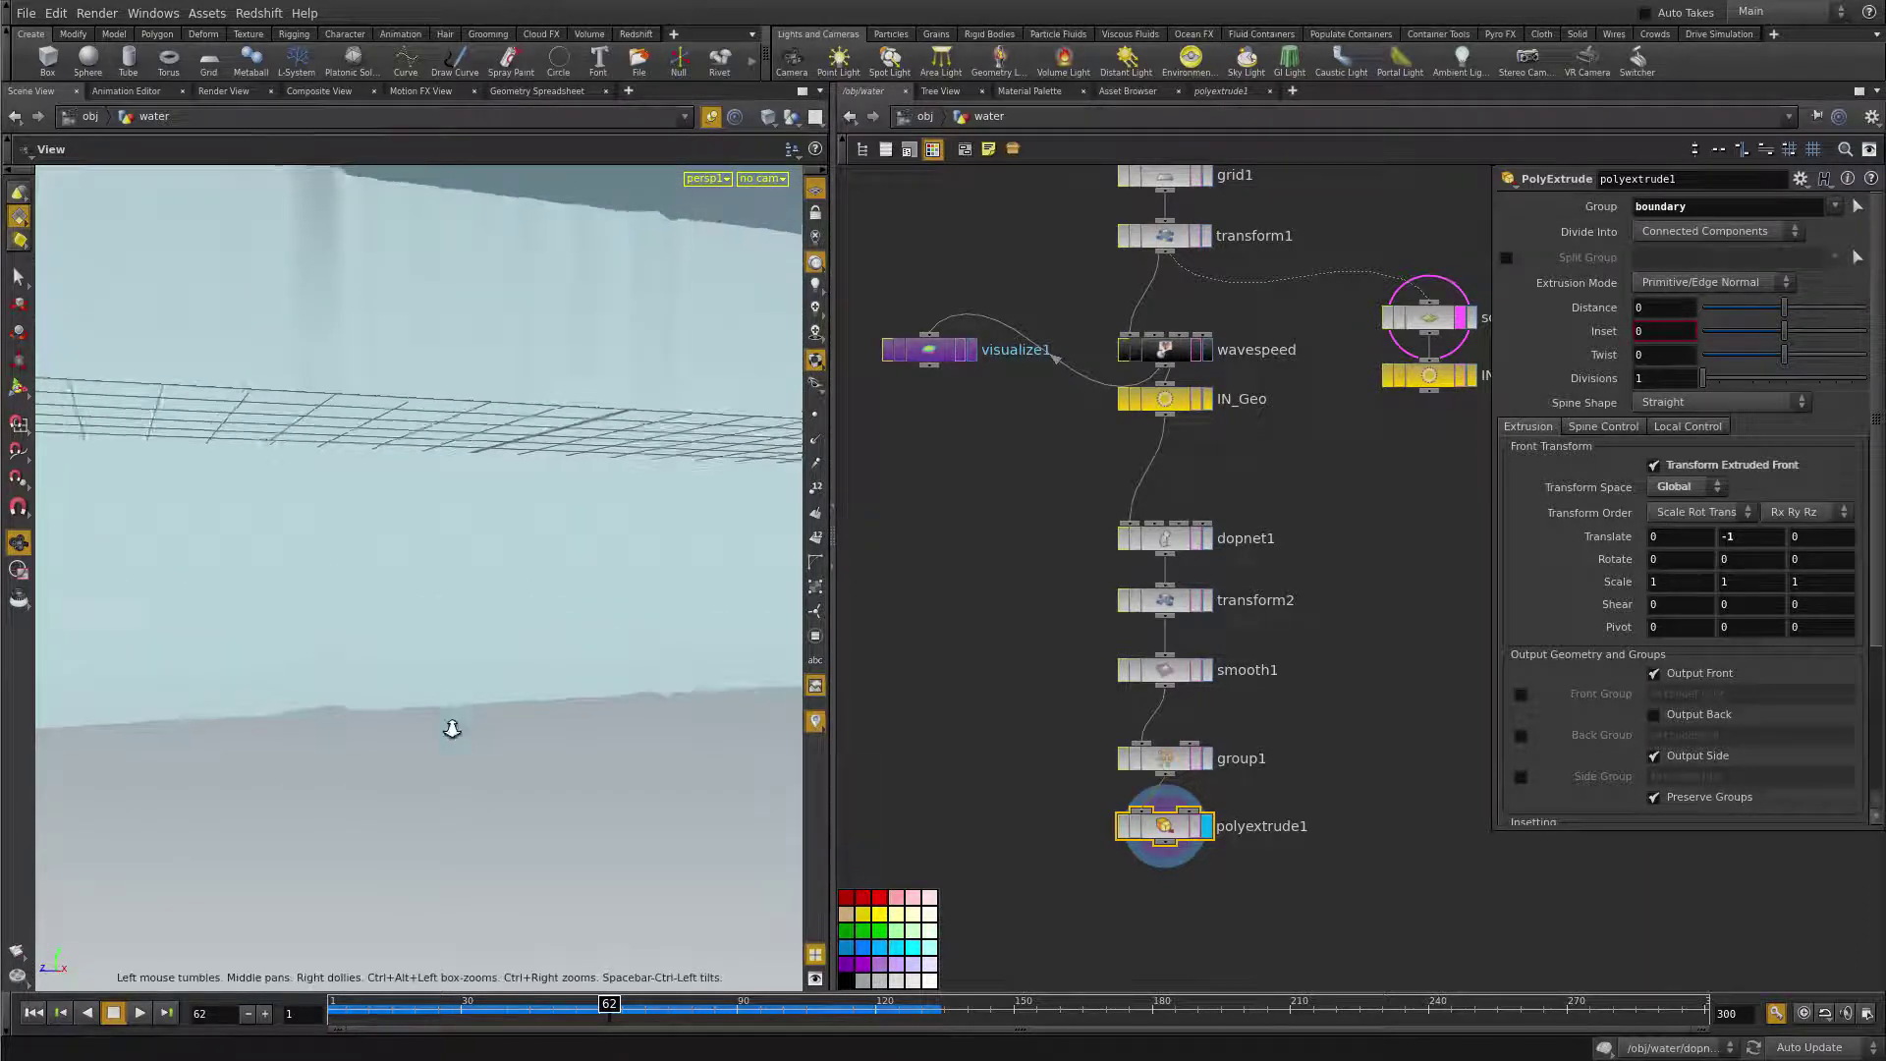
right_drag(451, 727, 417, 741)
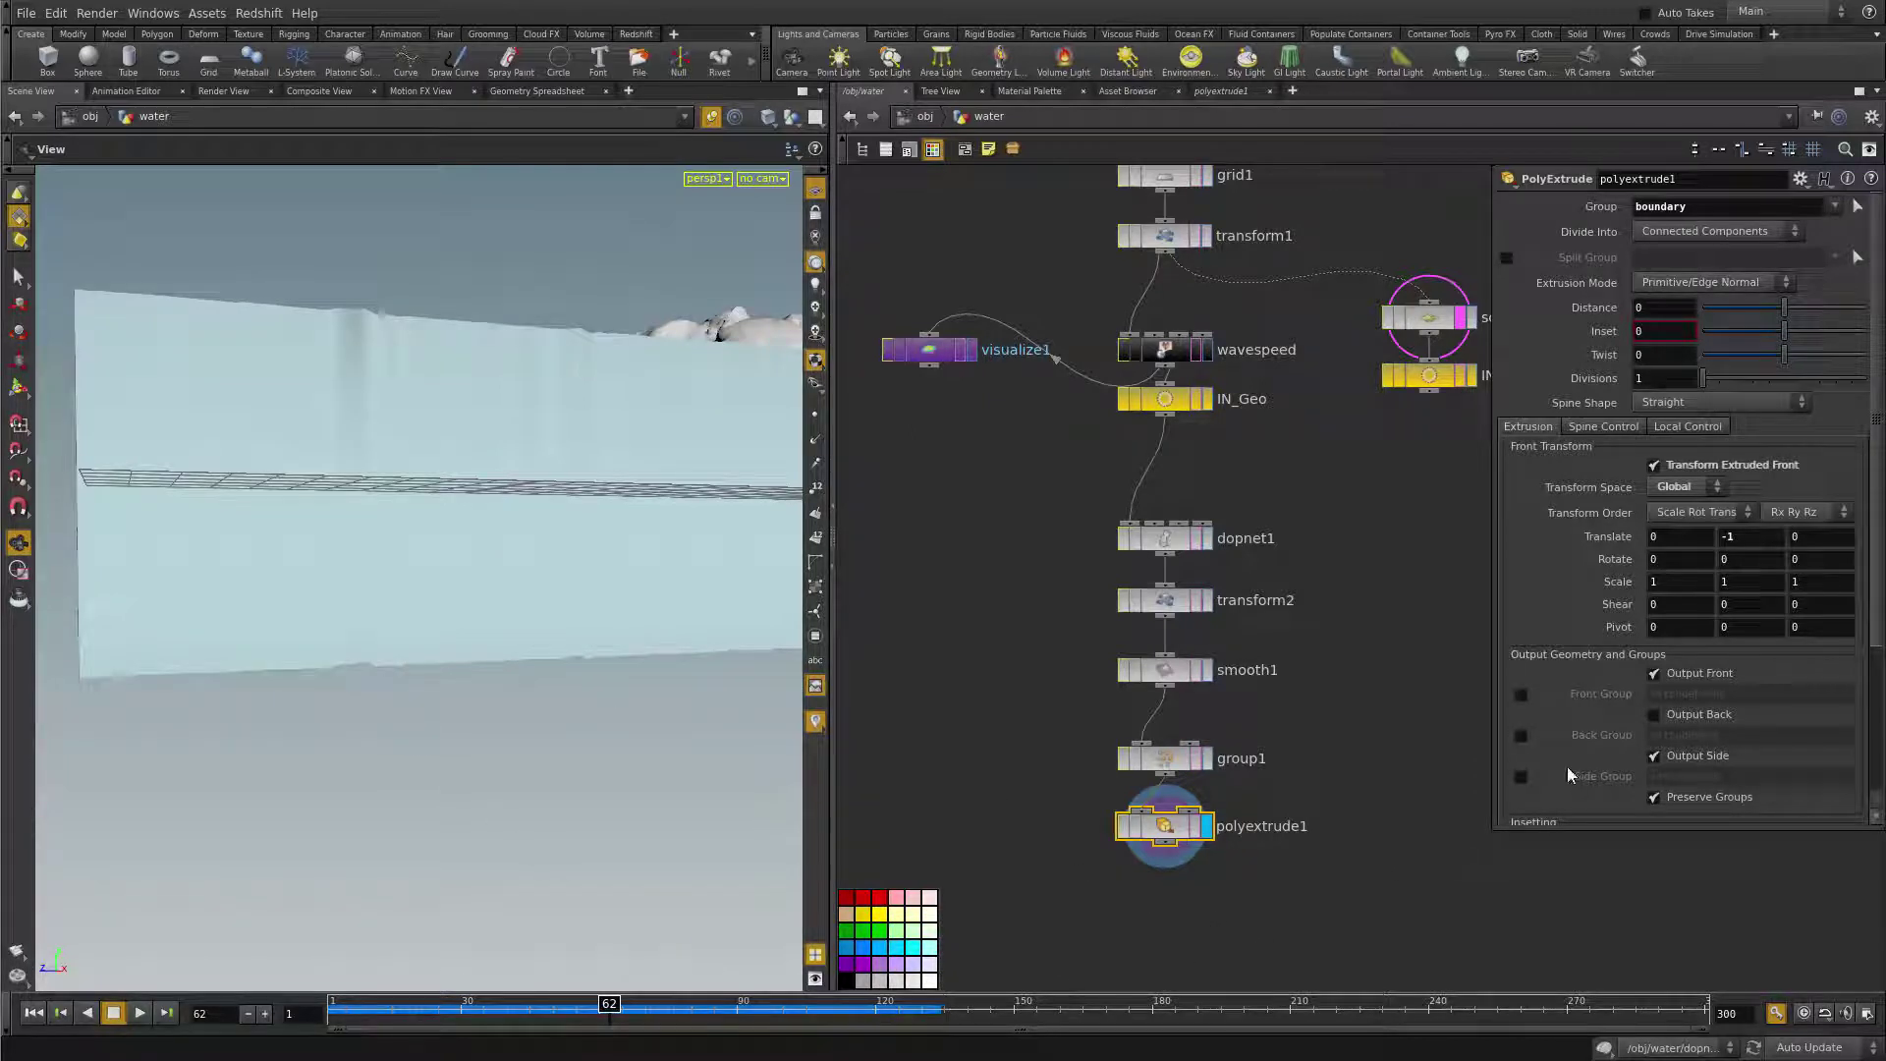
click(1519, 695)
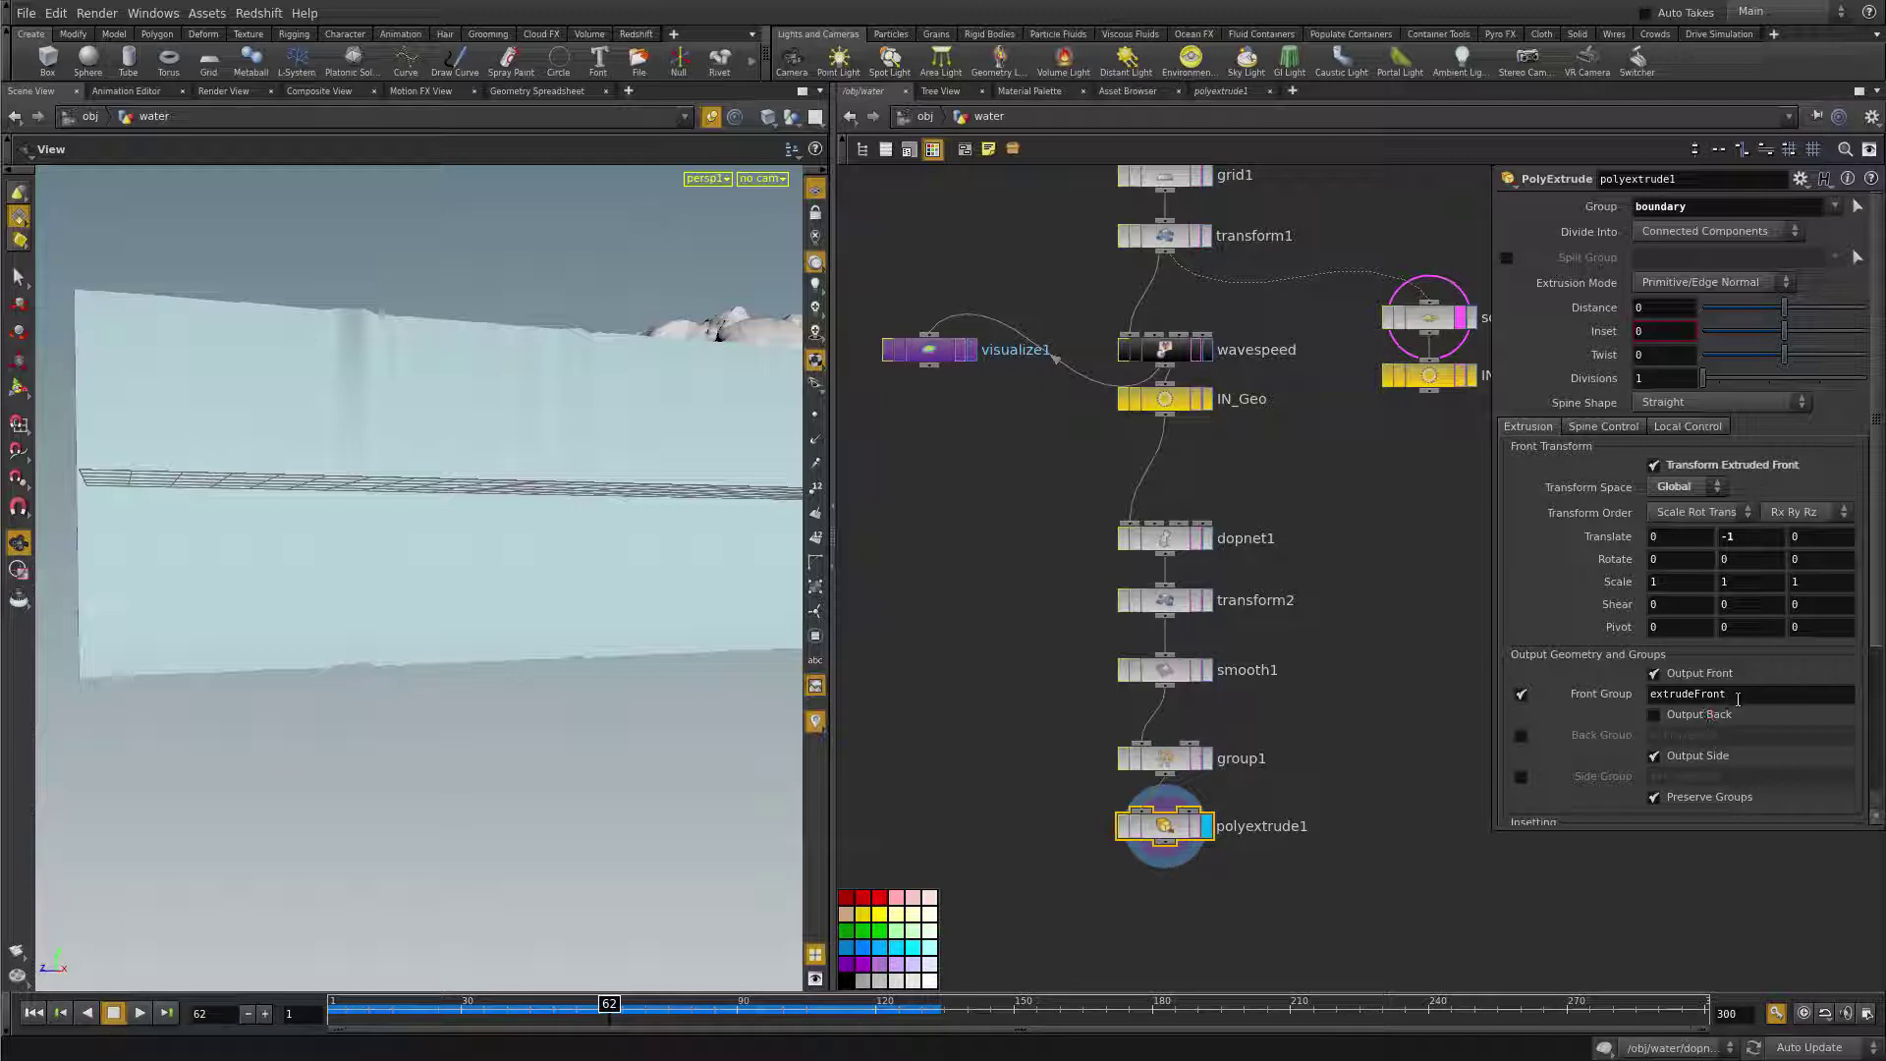
- Add a Transform node below polyextrude1, feed it from polyextrude1, display it and restrict it to the extrudeFront group
key(Tab)
text(tr)
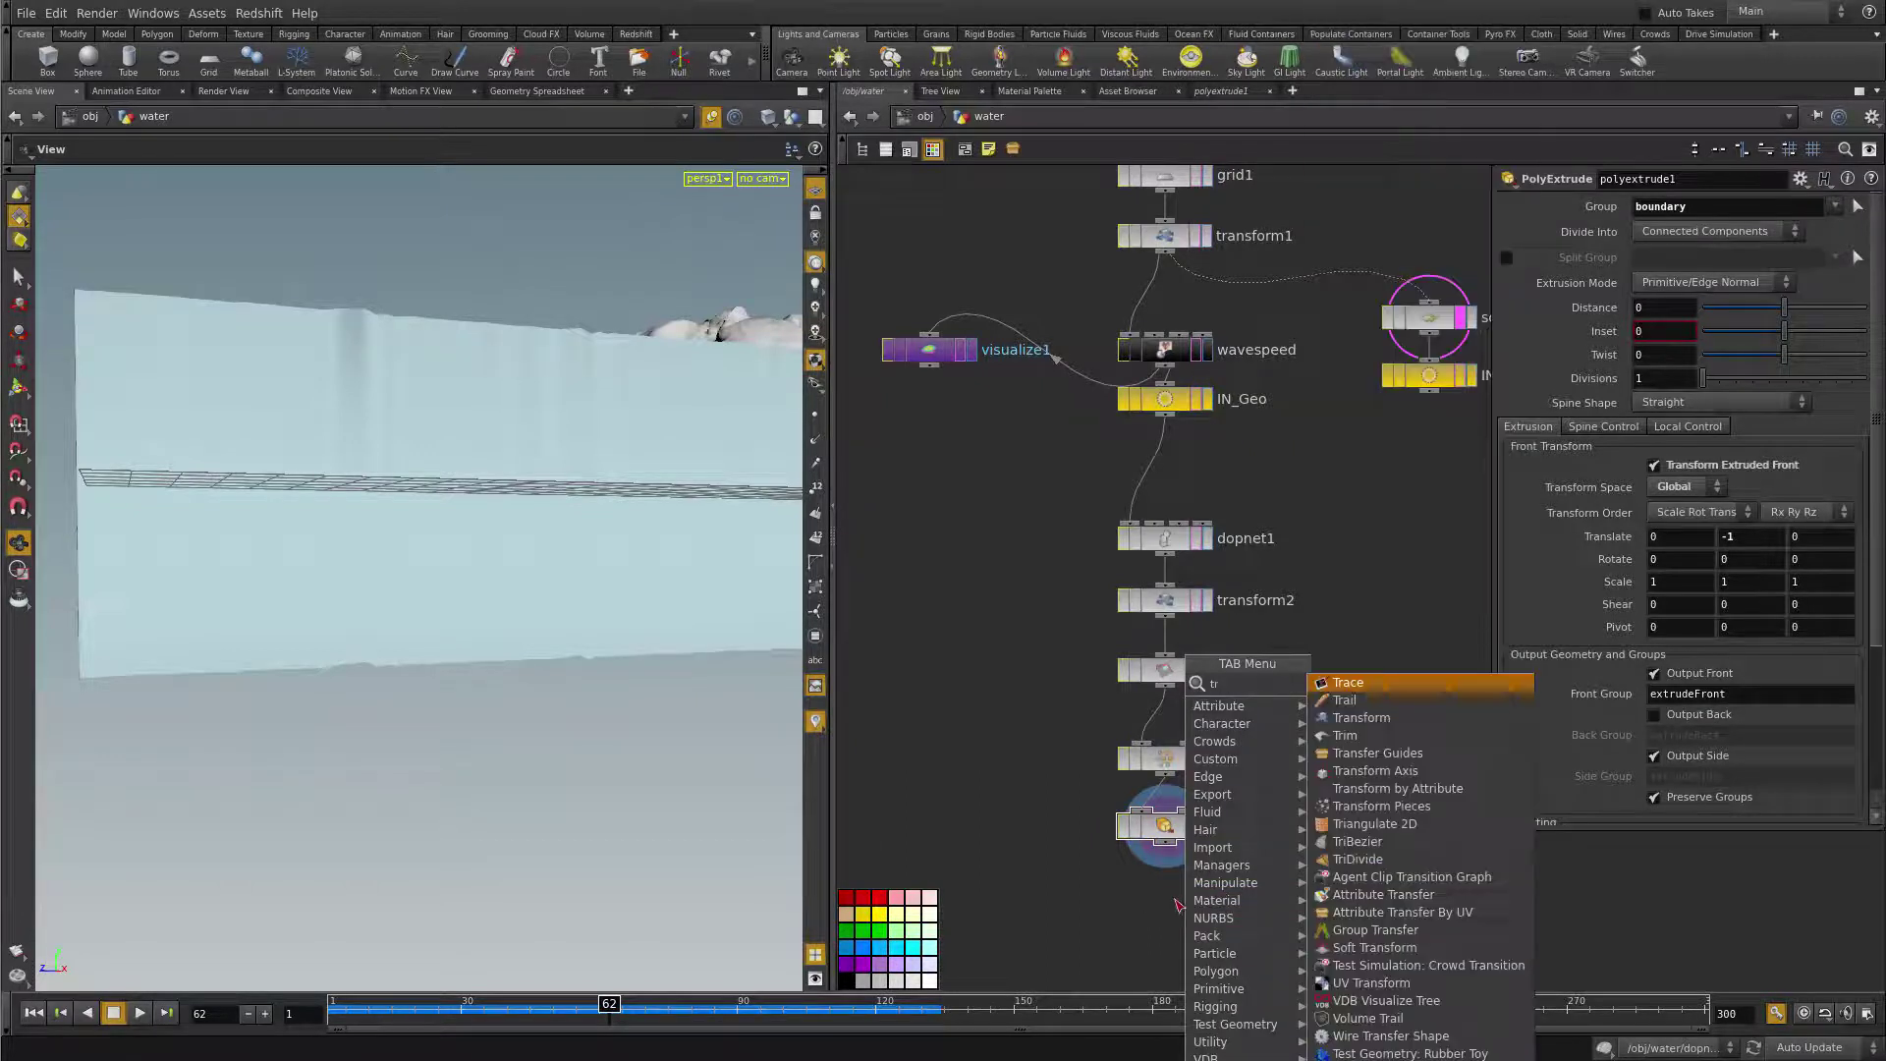
click(1361, 717)
click(1167, 879)
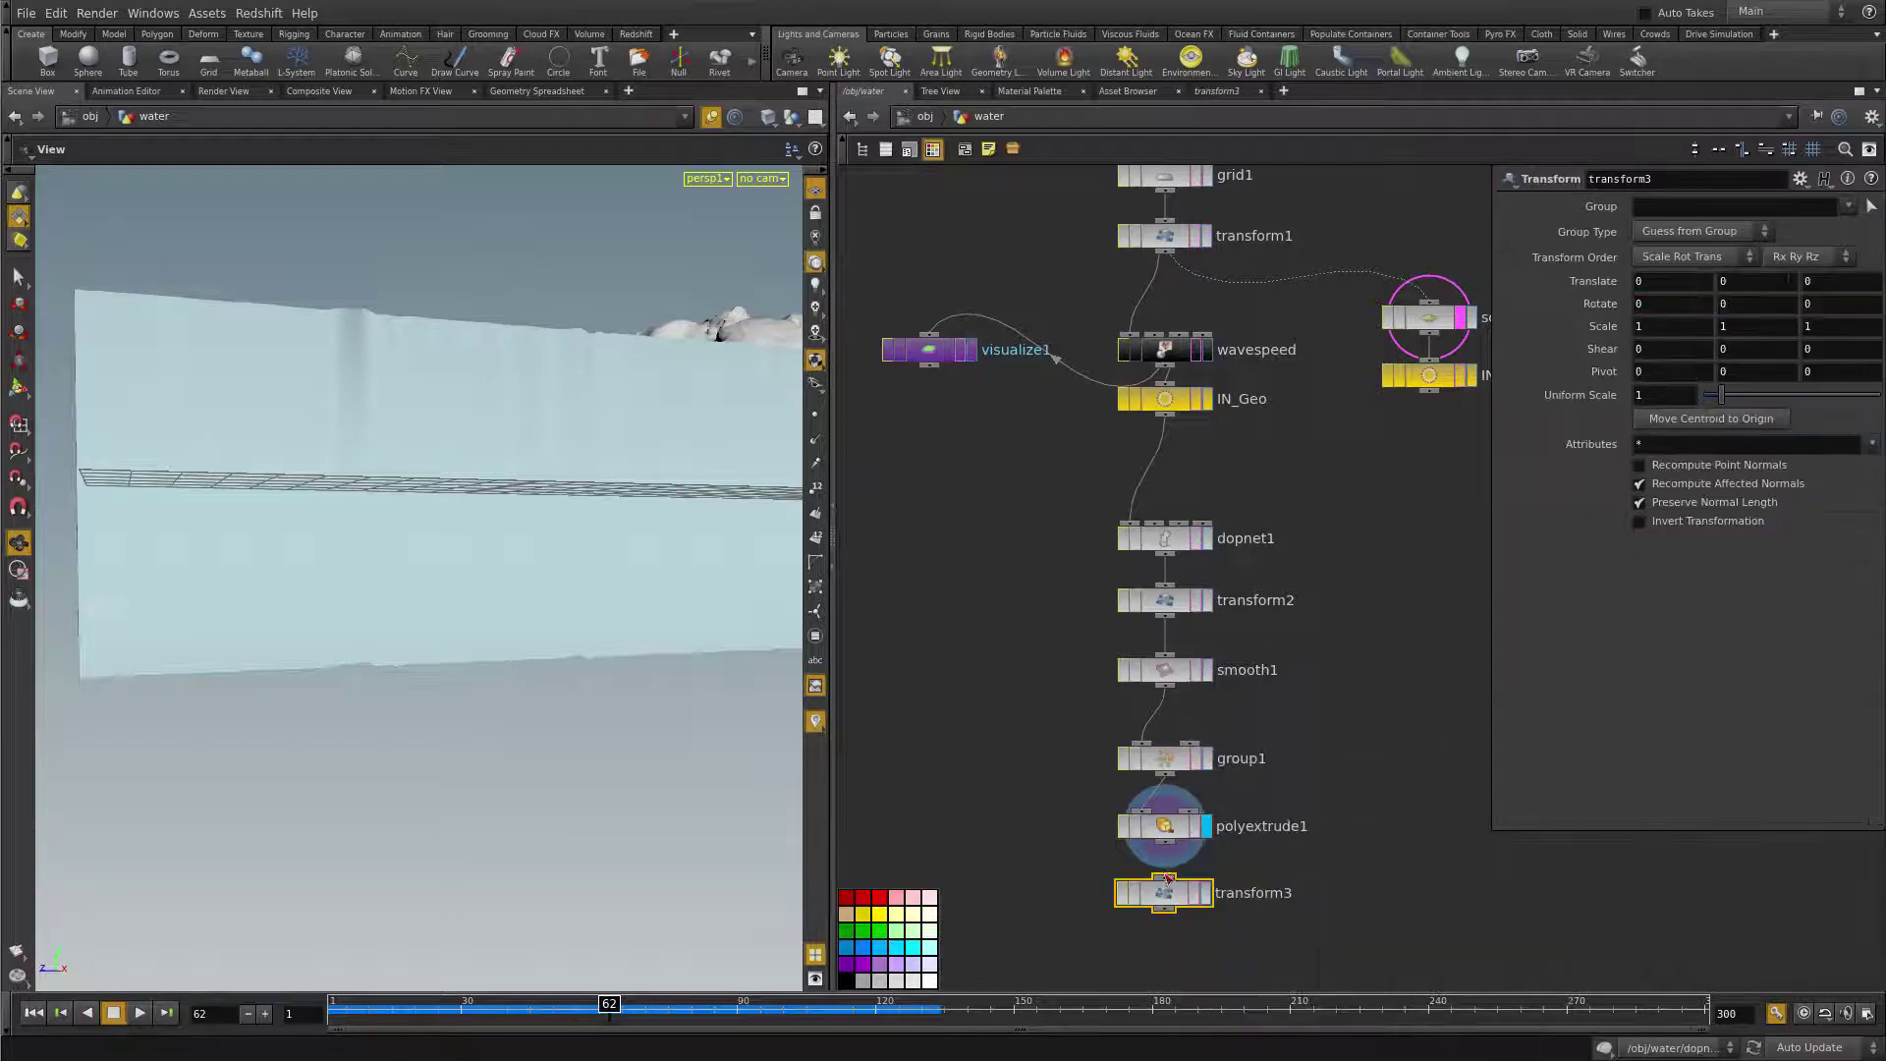
click(1207, 893)
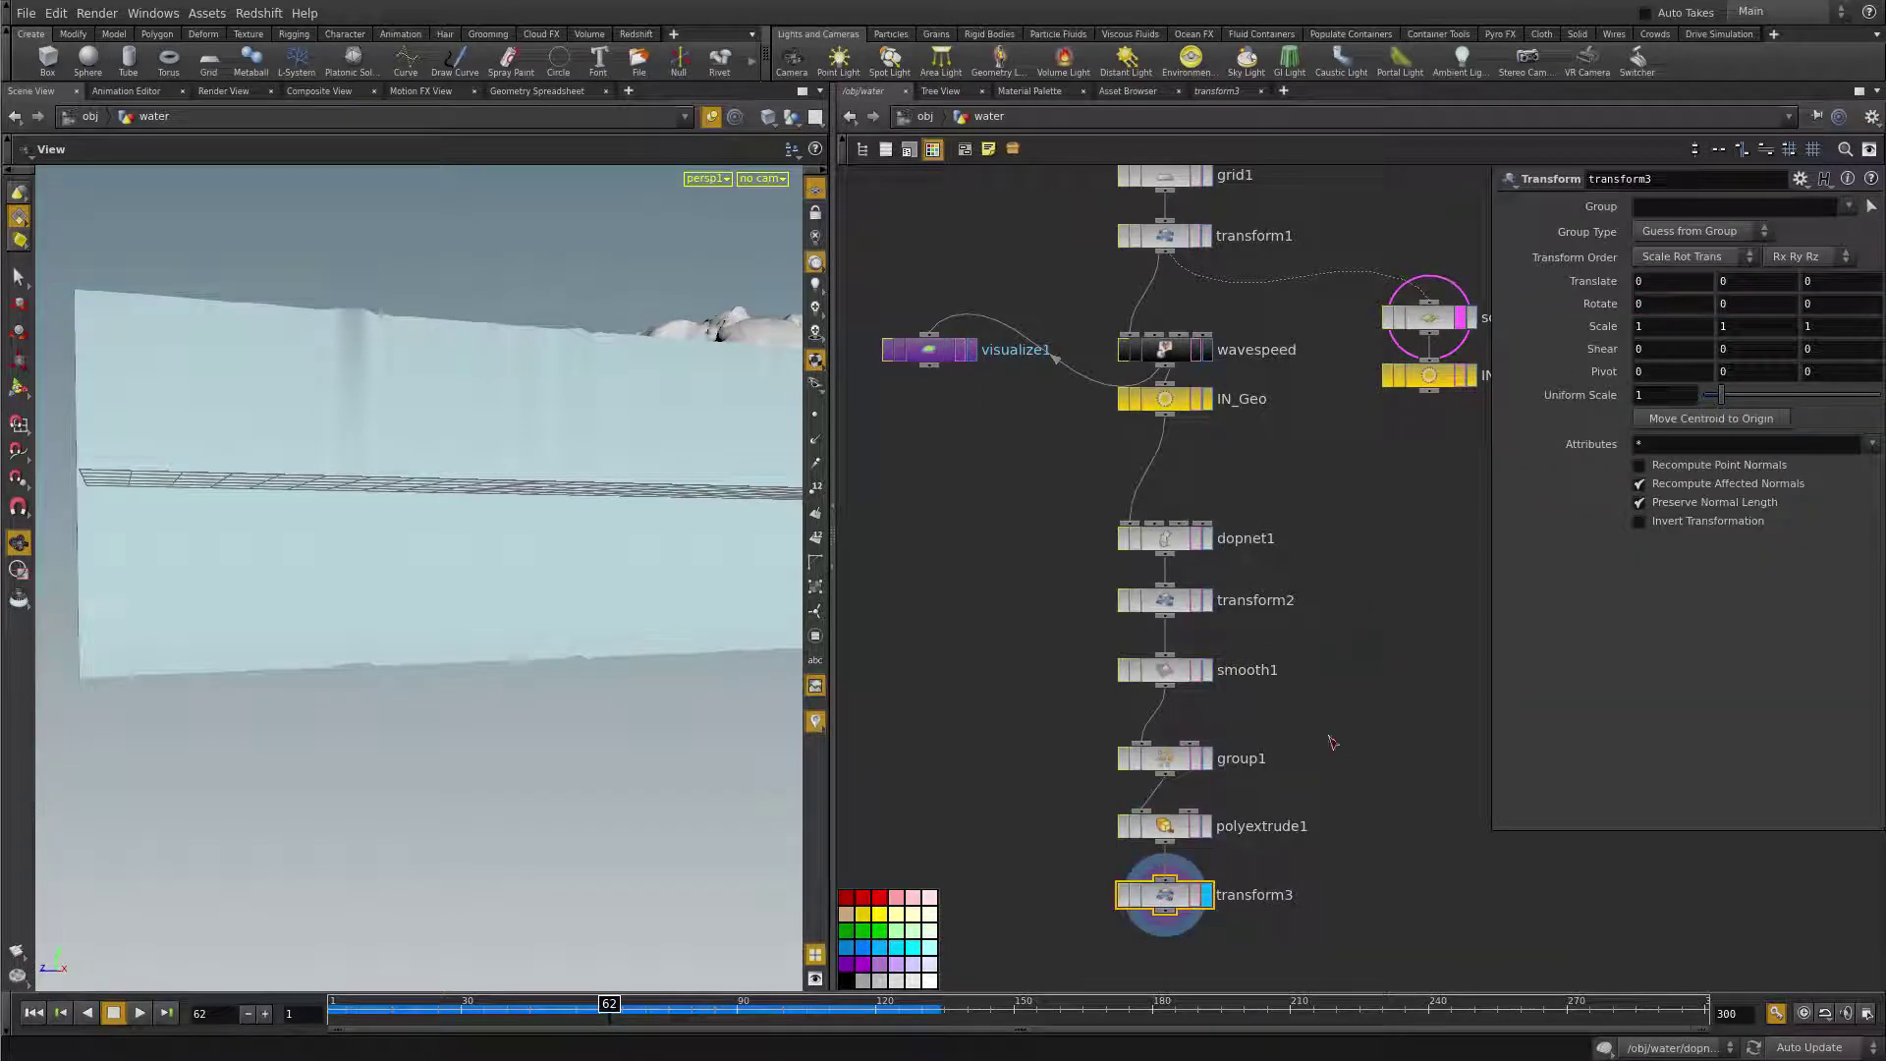
click(1850, 207)
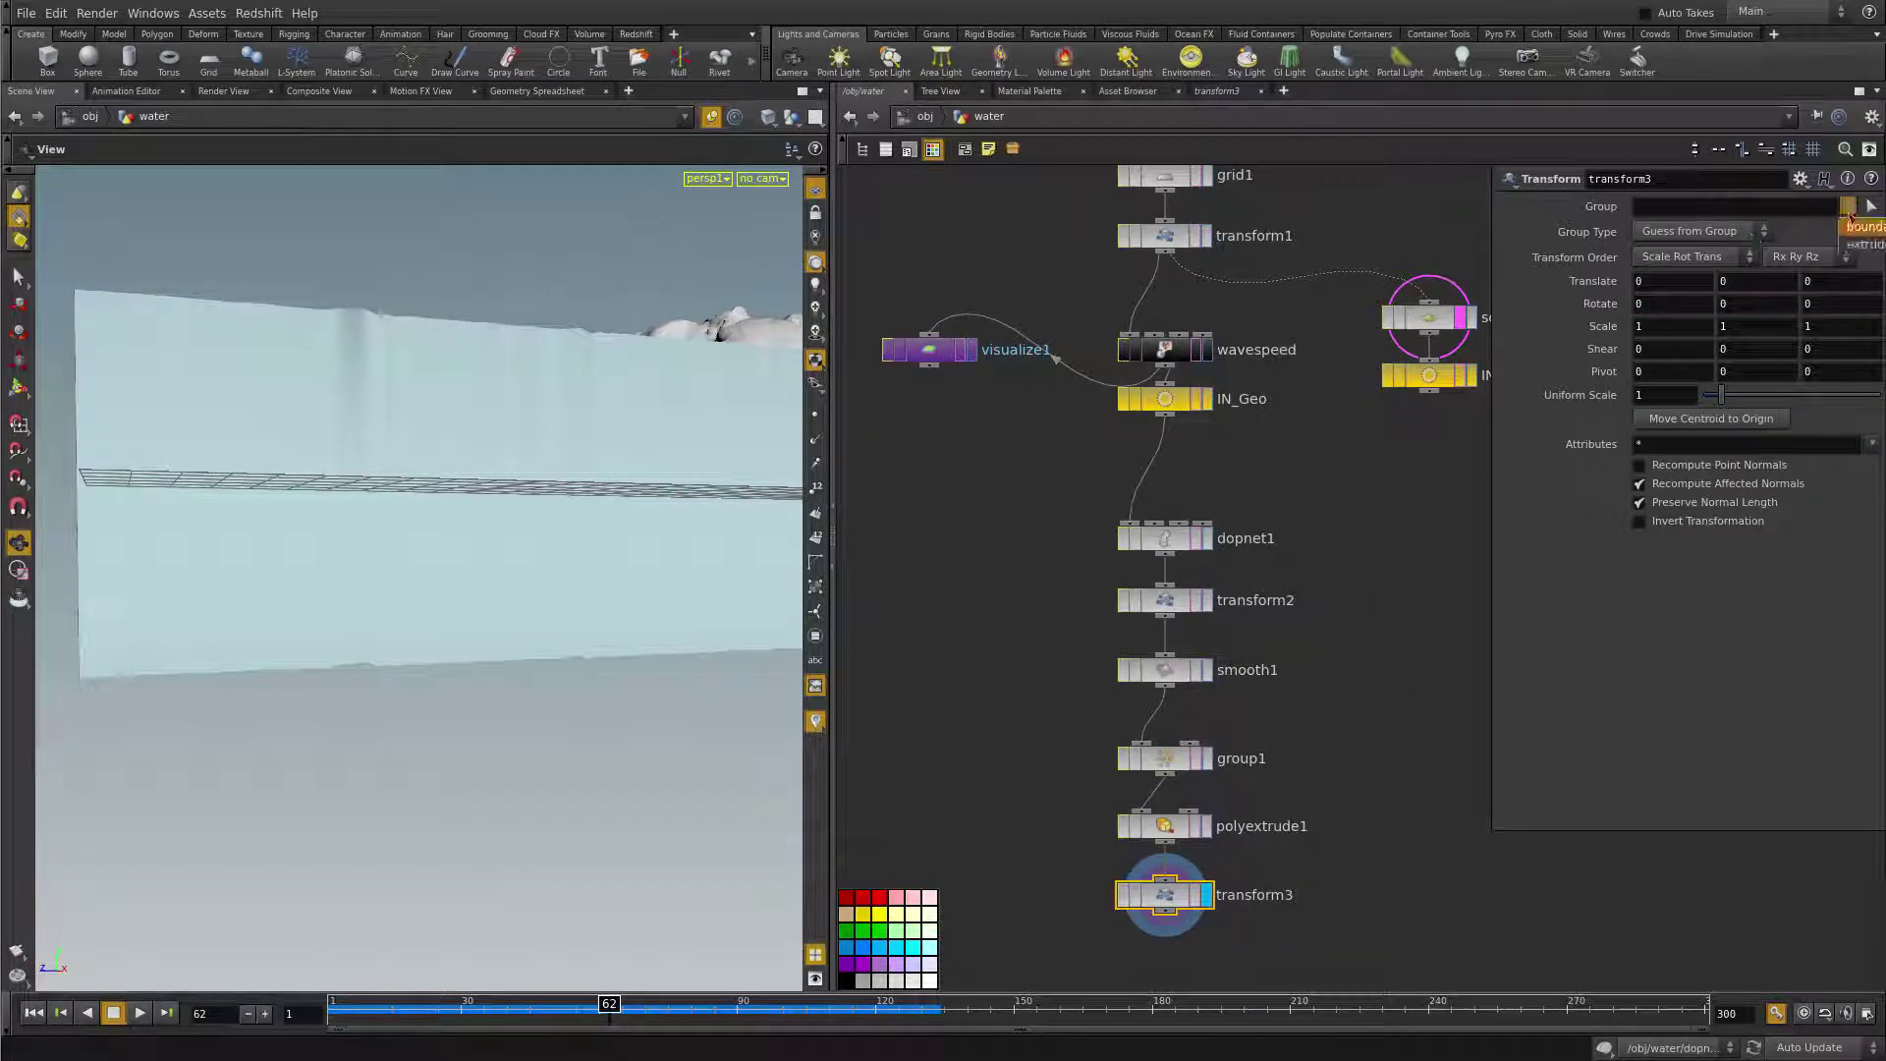
click(1860, 226)
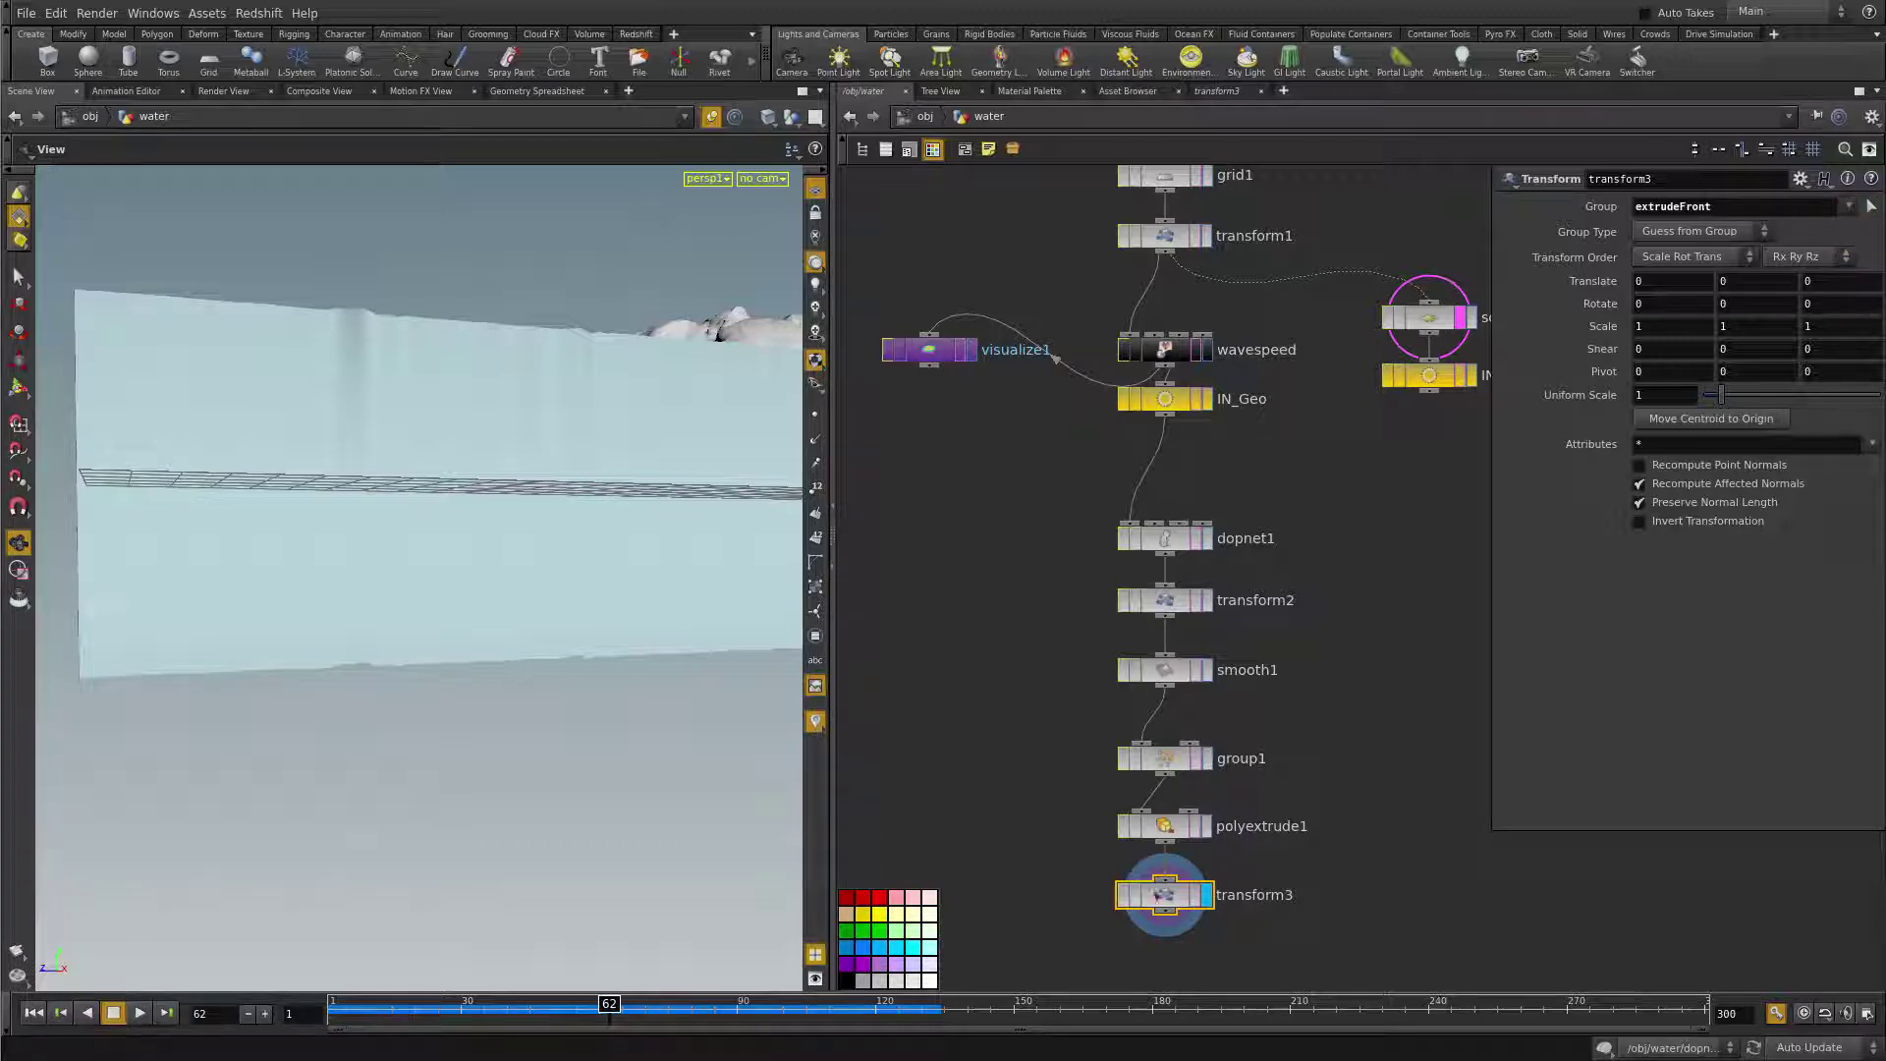
- Try to move the extrudeFront group with transform3's viewport handle
key(Return)
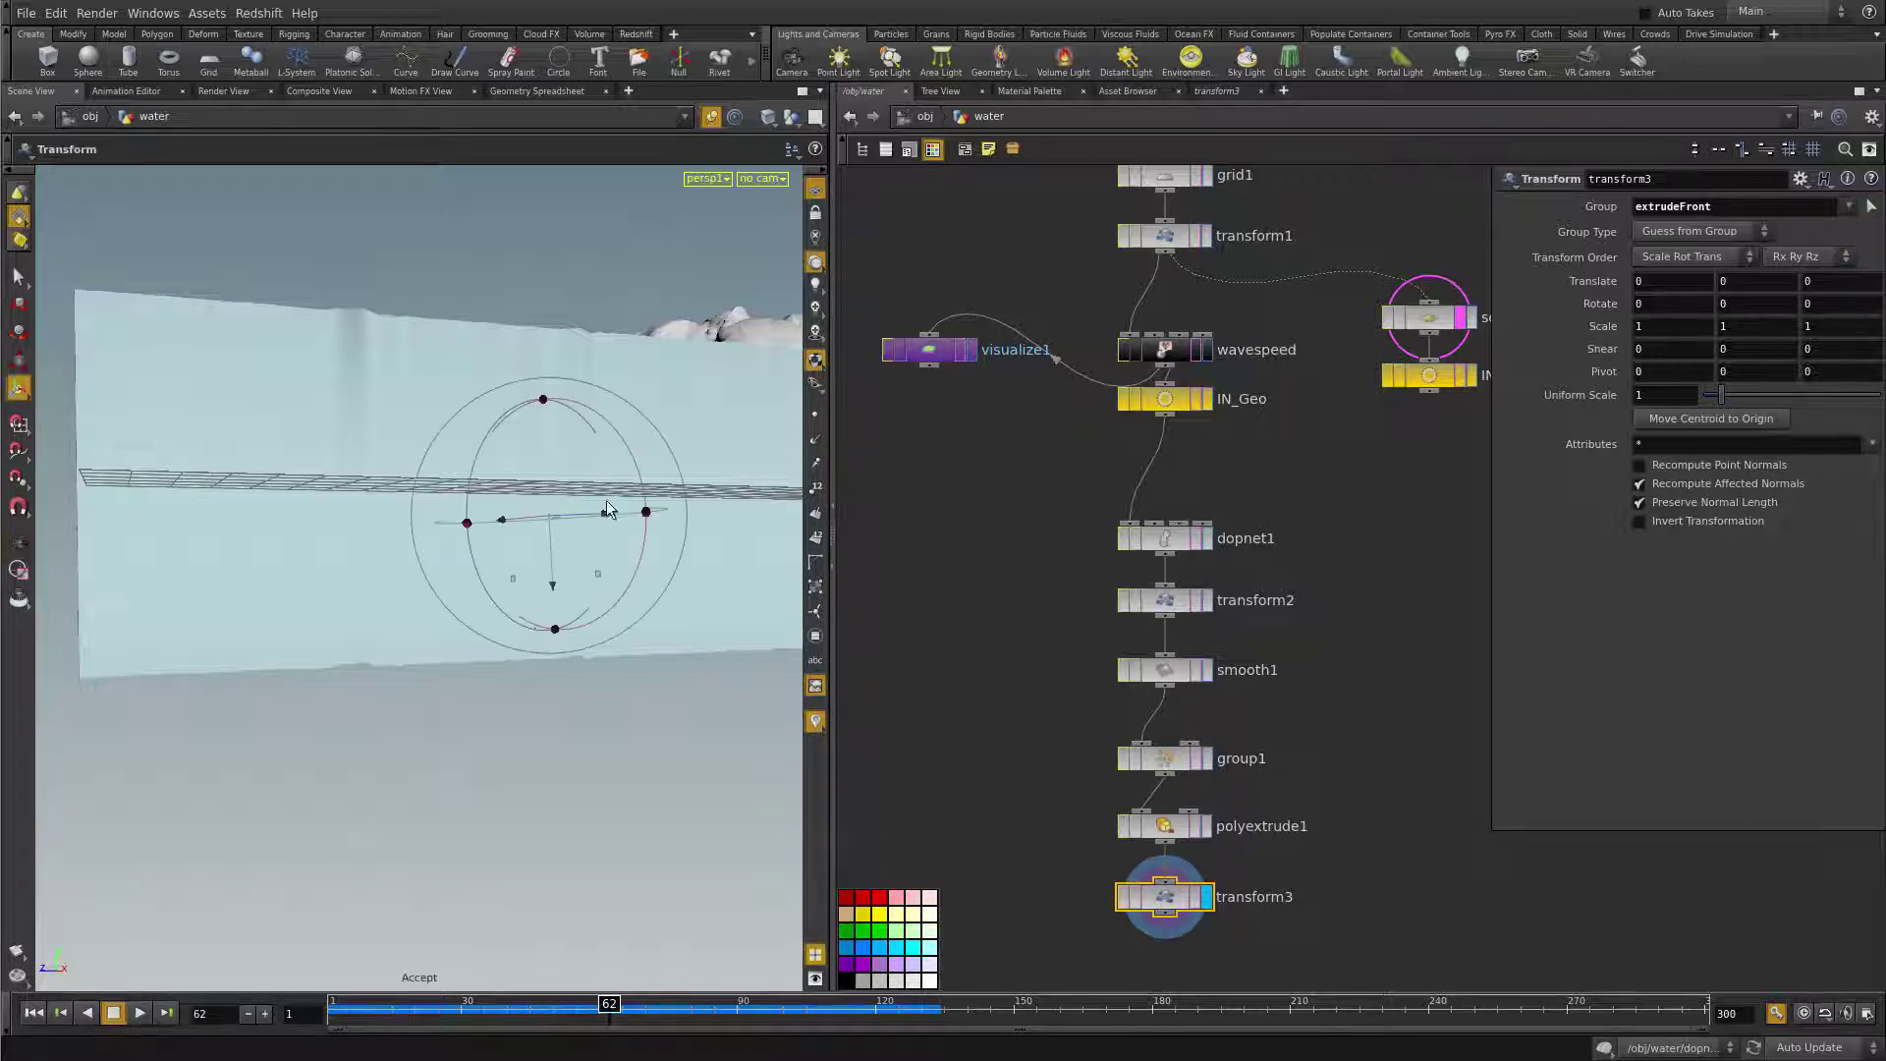
drag(606, 509, 539, 520)
key(ctrl+z)
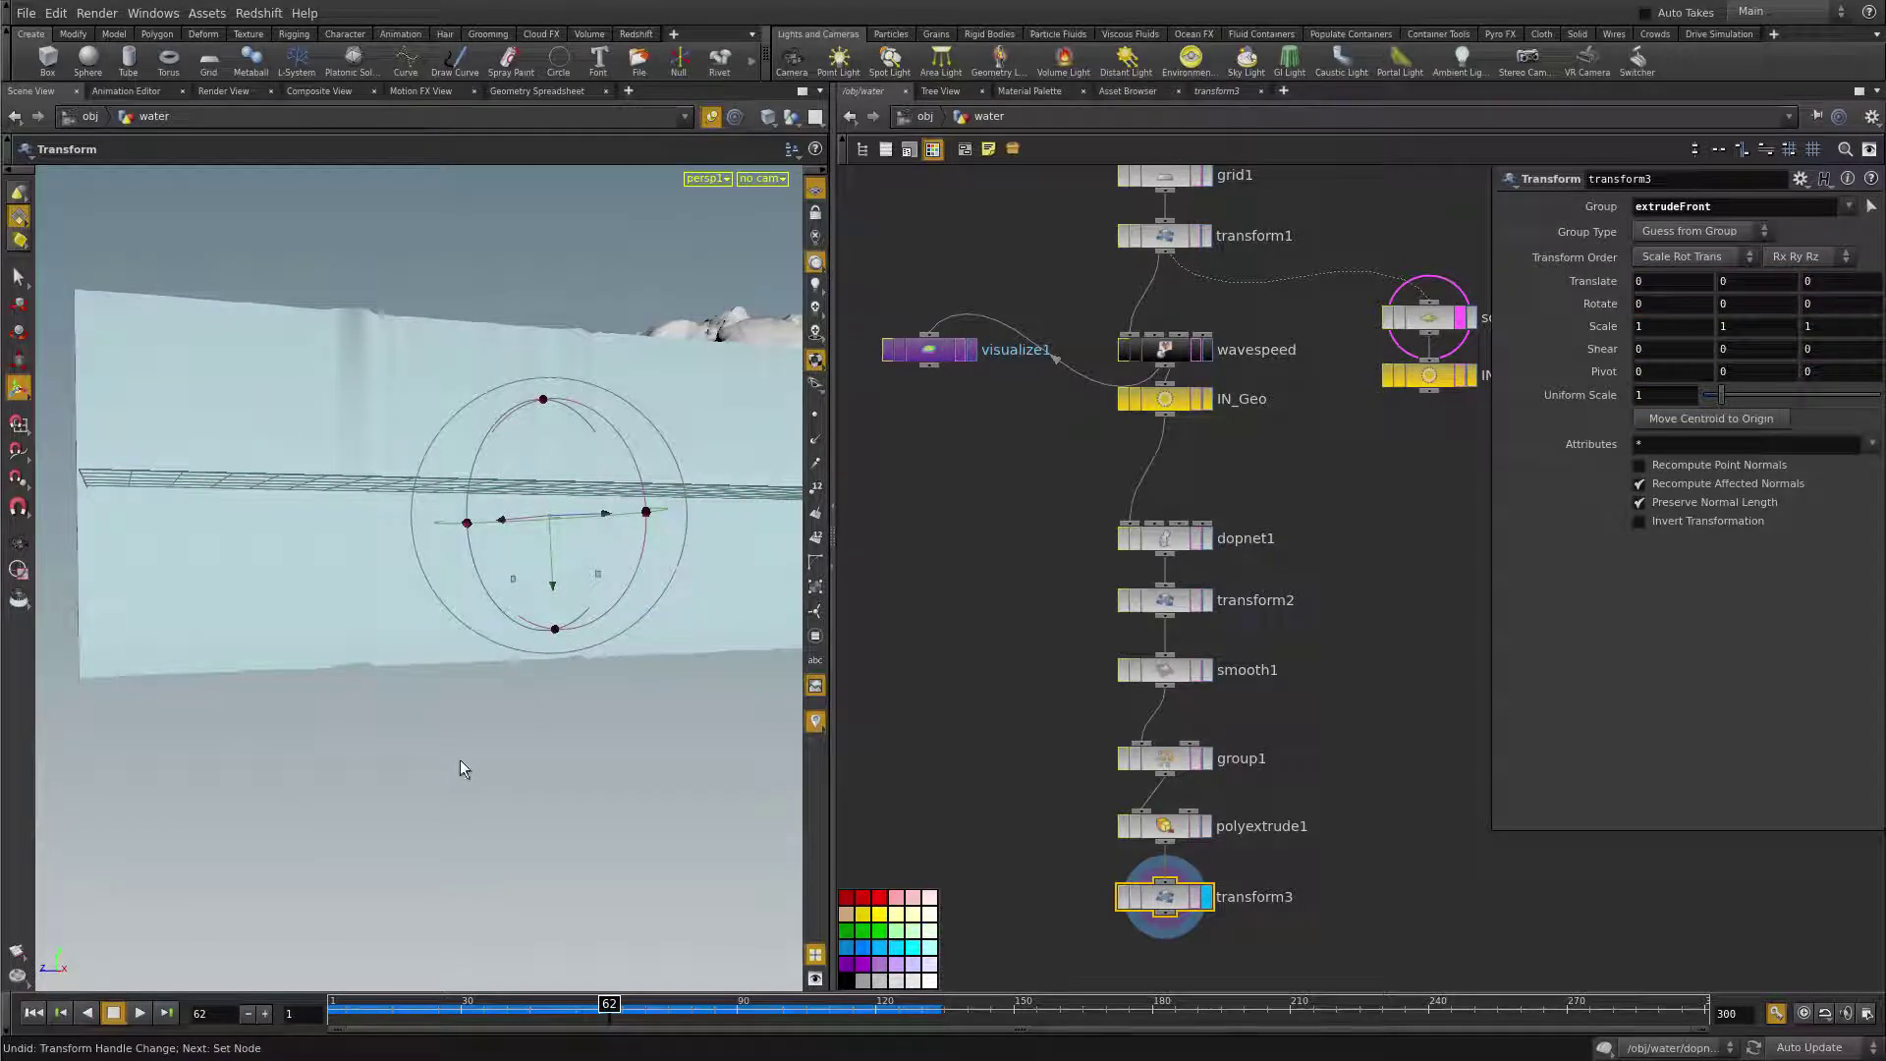
- Move the extrudeFront group's centroid to the origin in transform3 so the pivot is set to the group's centre
alt+drag(459, 758, 445, 638)
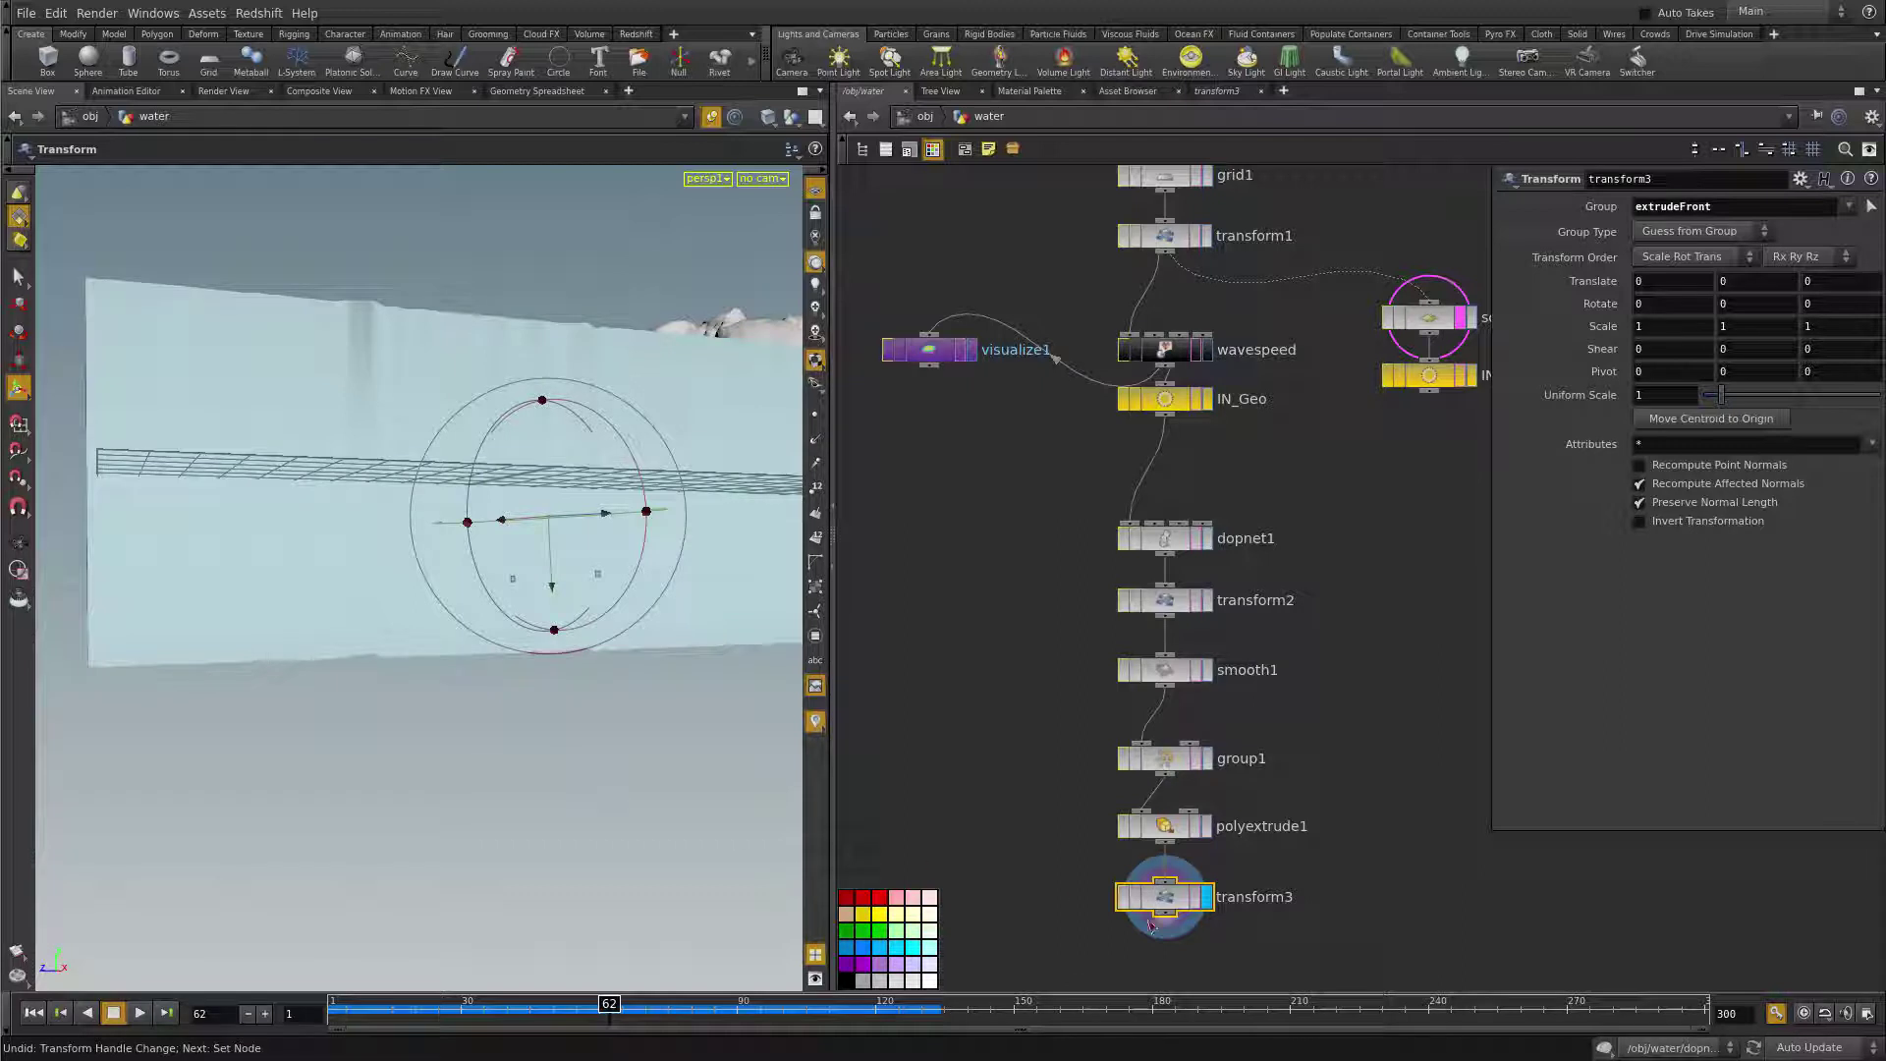
drag(1174, 909, 1173, 910)
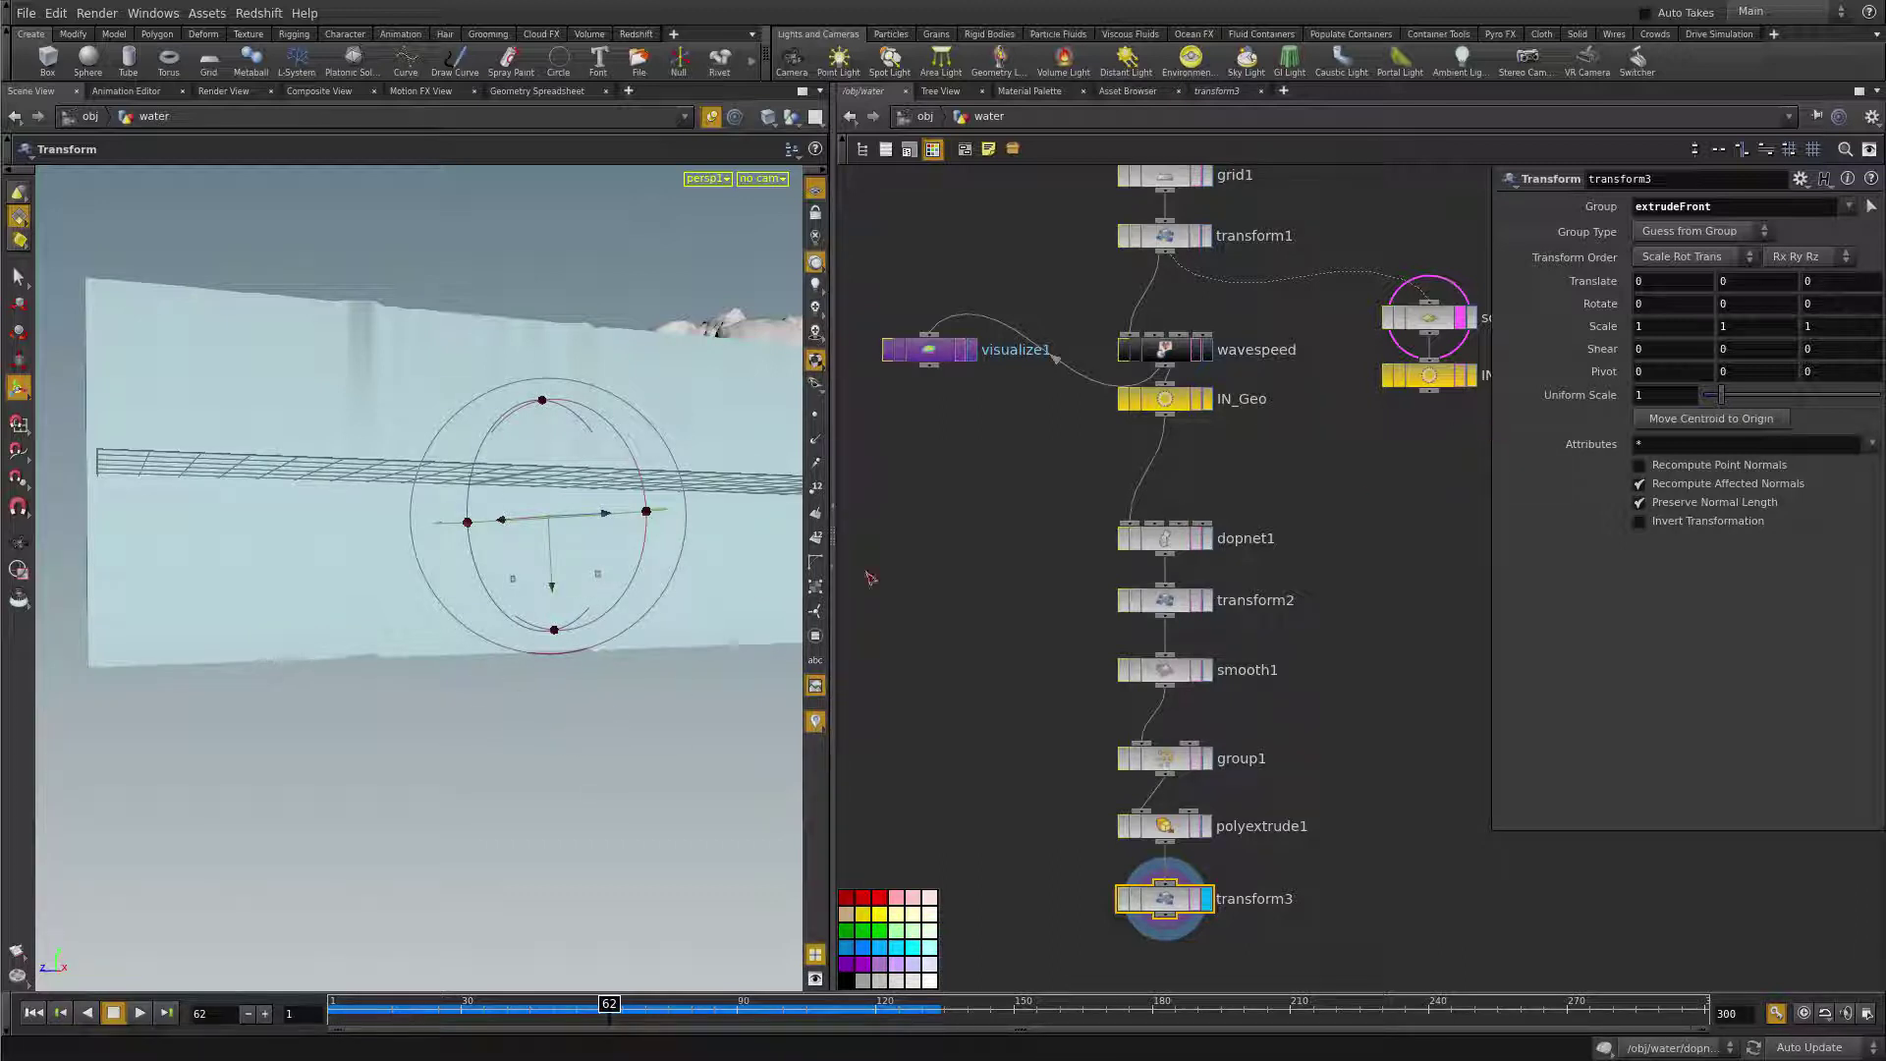
alt+drag(491, 703, 485, 684)
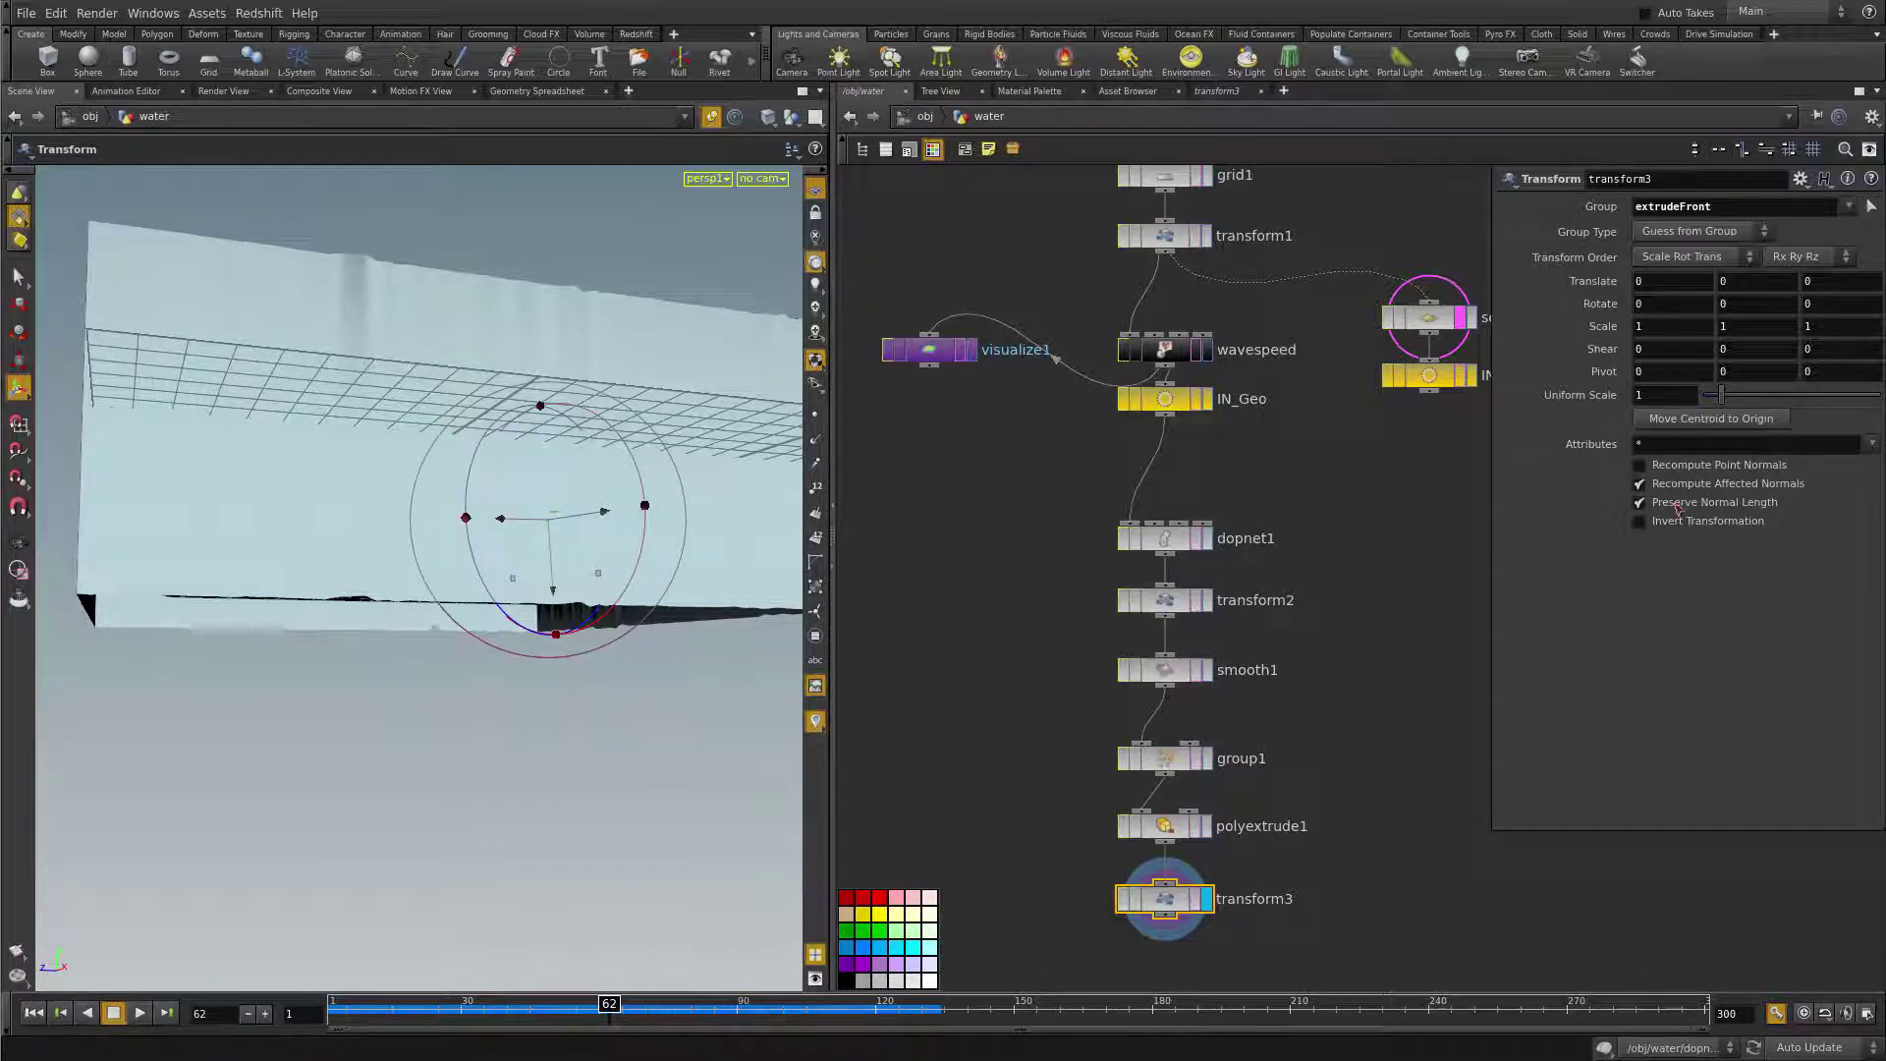
click(1709, 422)
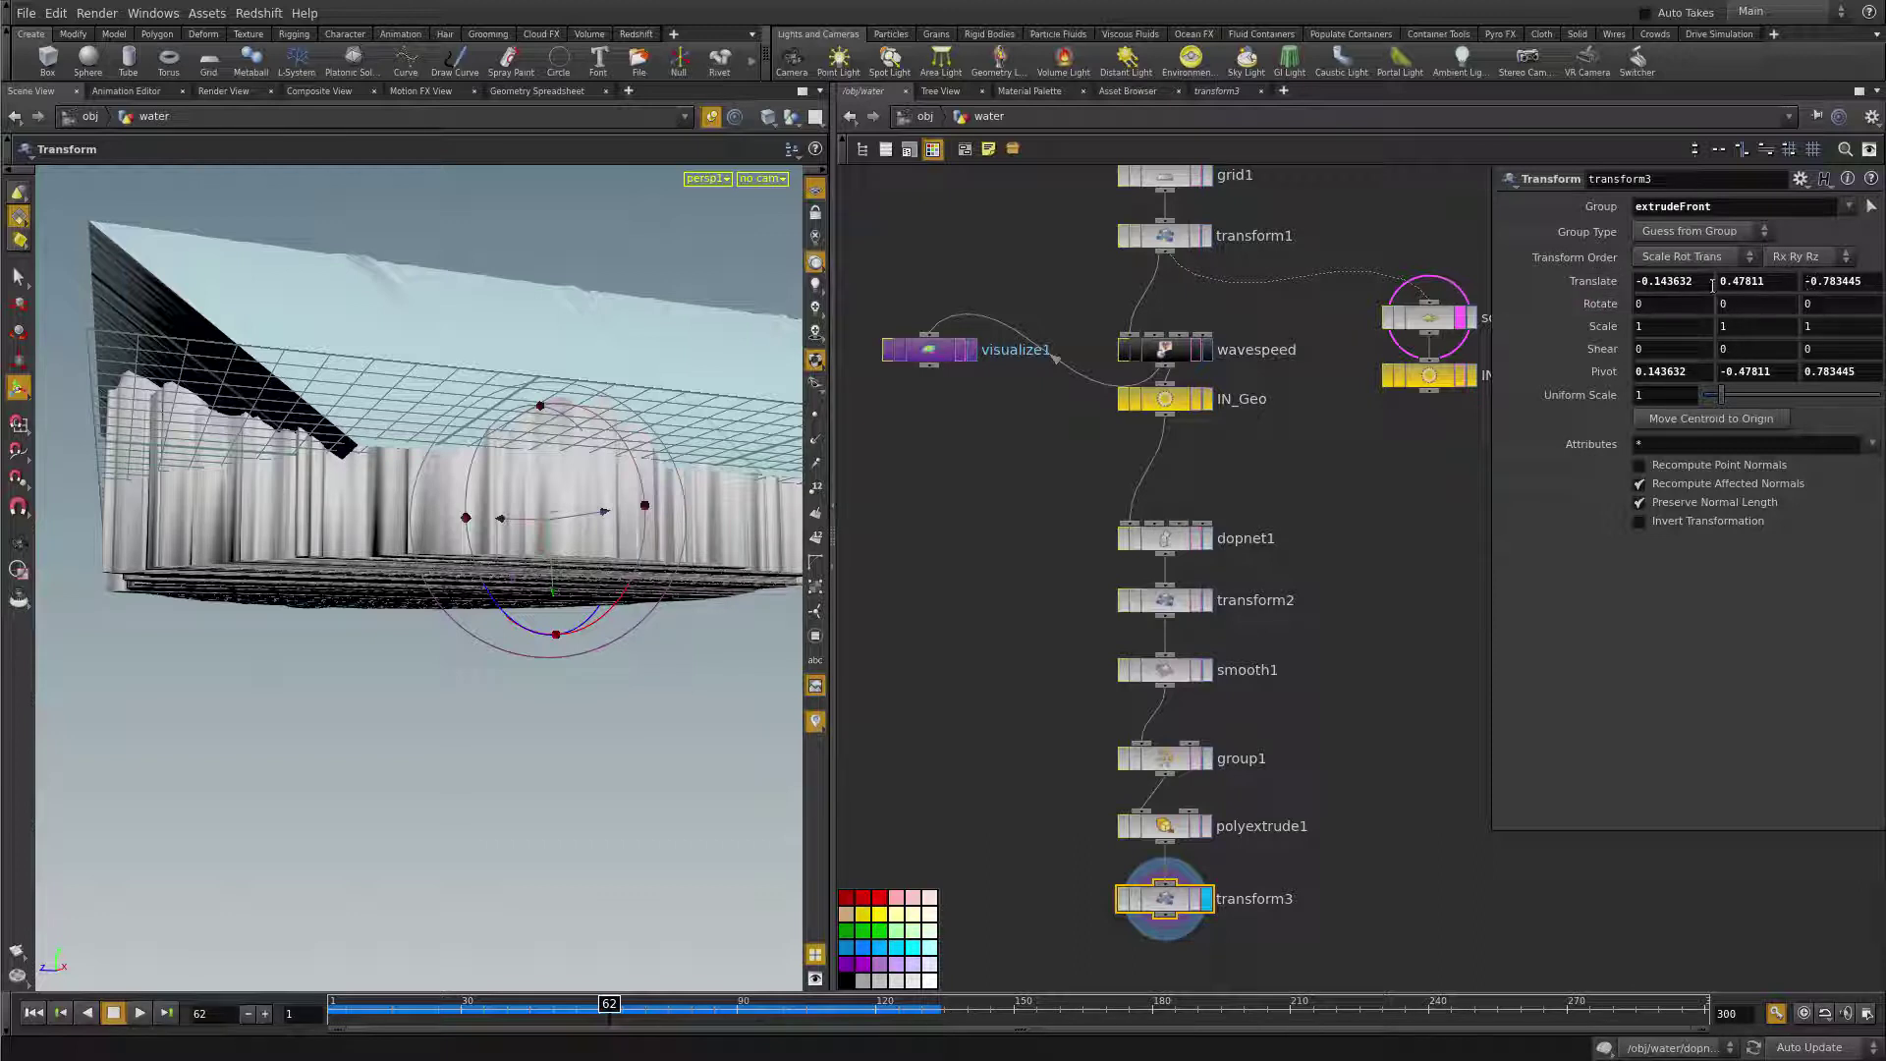
- Reset transform3's translate to 0 in X, Y and Z, keeping the centred pivot
drag(1706, 280, 1611, 287)
key(BackSpace)
double_click(1772, 283)
key(BackSpace)
double_click(1867, 281)
key(BackSpace)
text(0)
double_click(1763, 283)
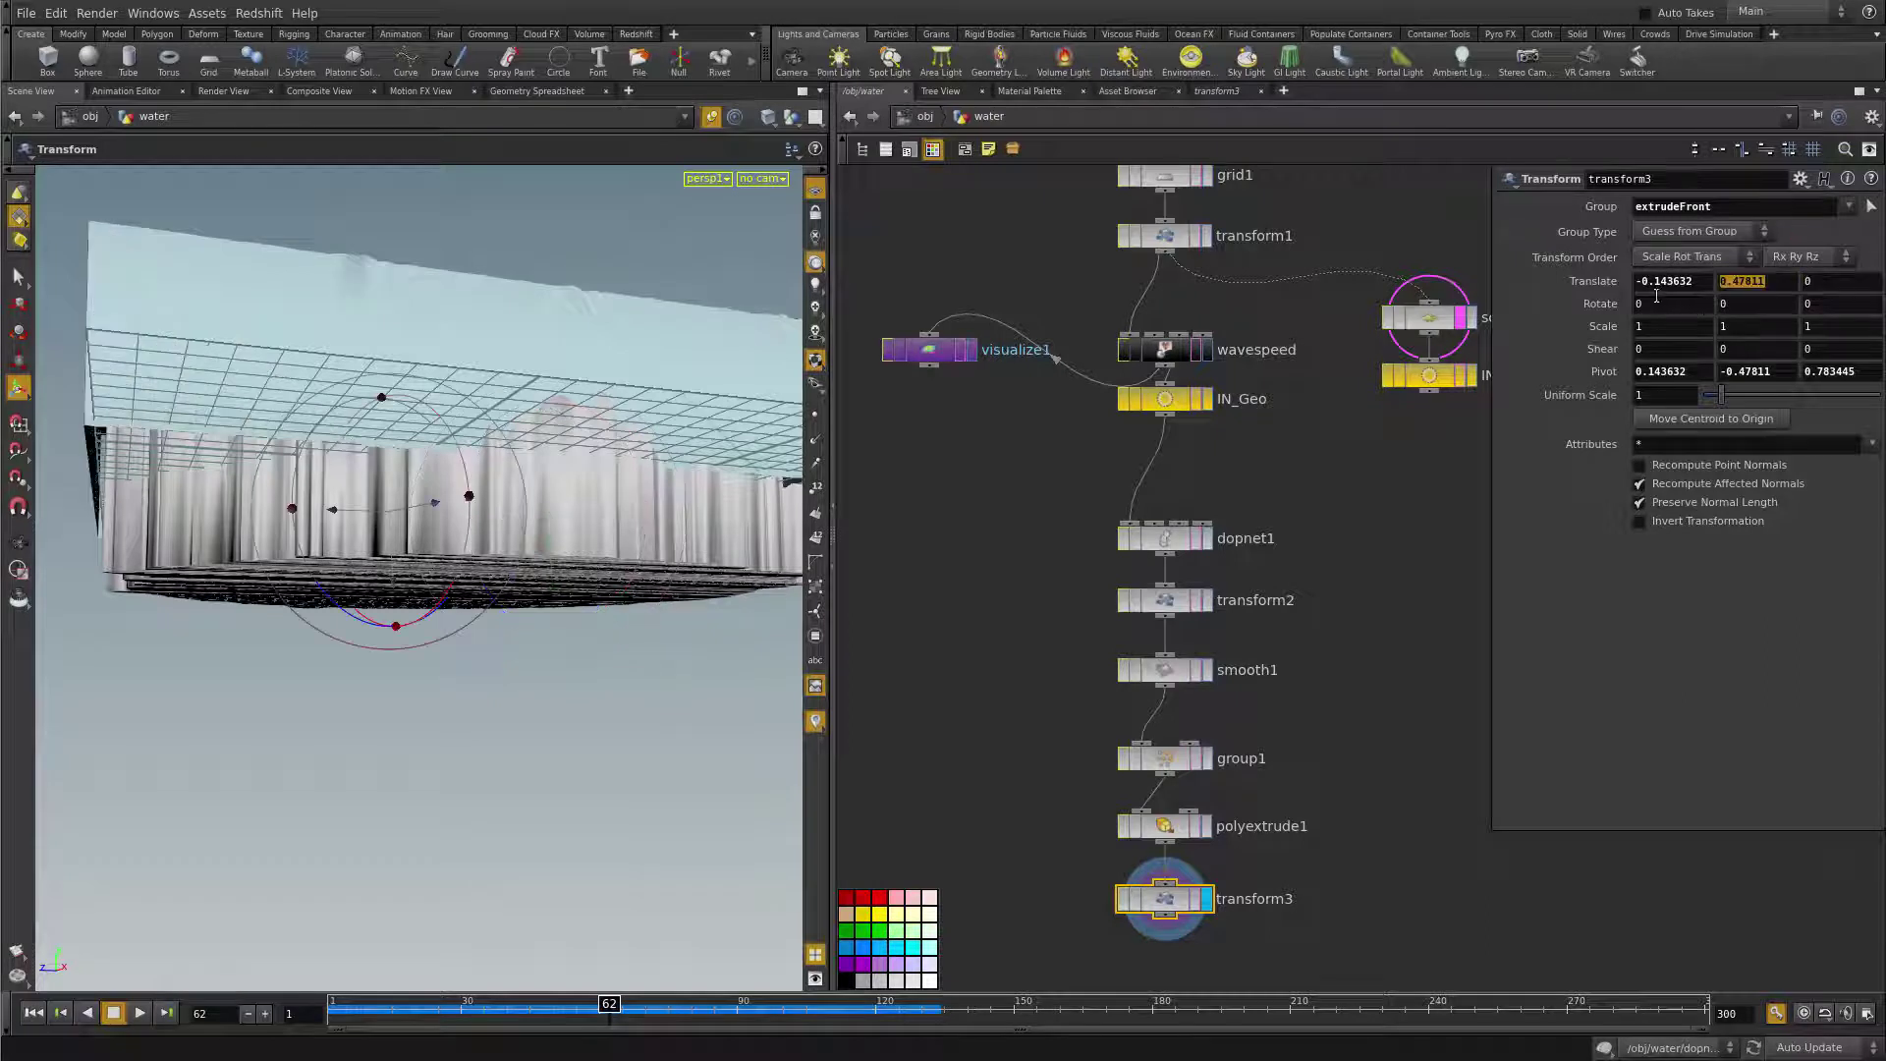
text(0)
key(shift+Tab)
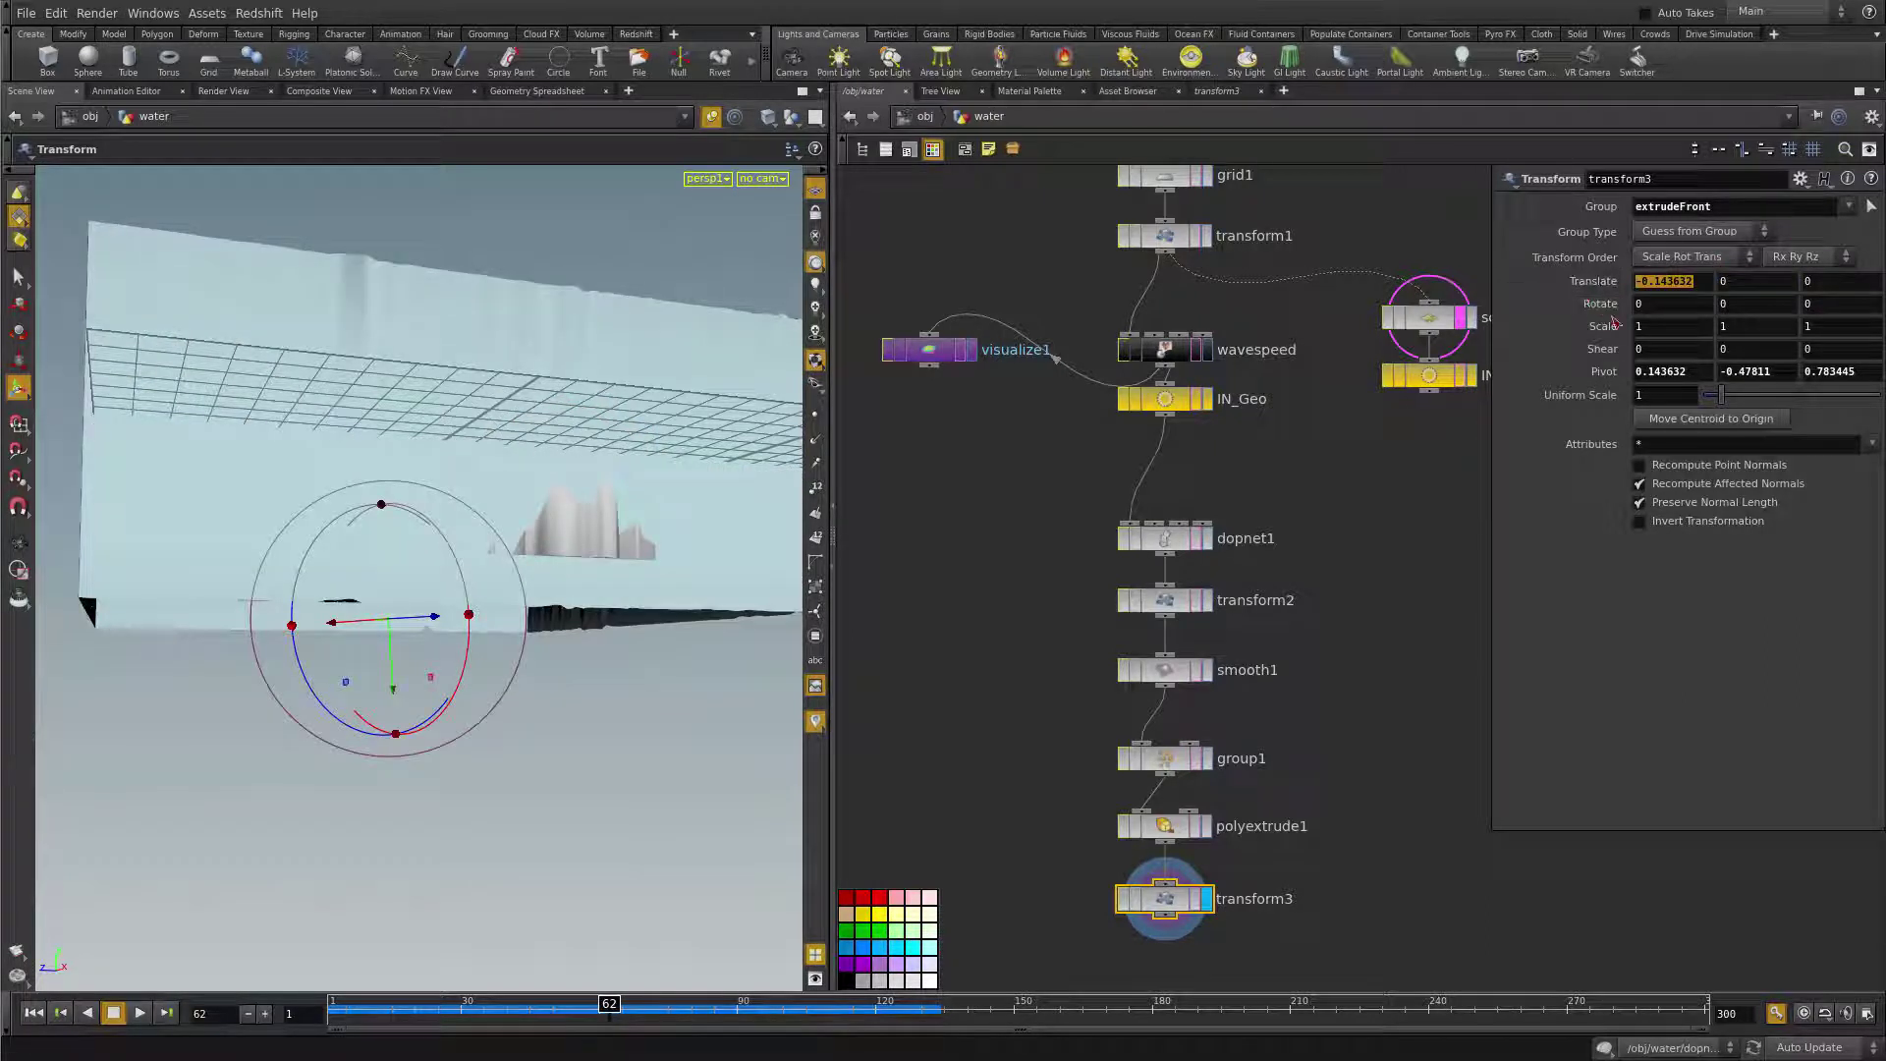
text(0)
- Flatten the bottom of the extruded block by setting transform3's Y scale to 0
double_click(1721, 327)
text(0)
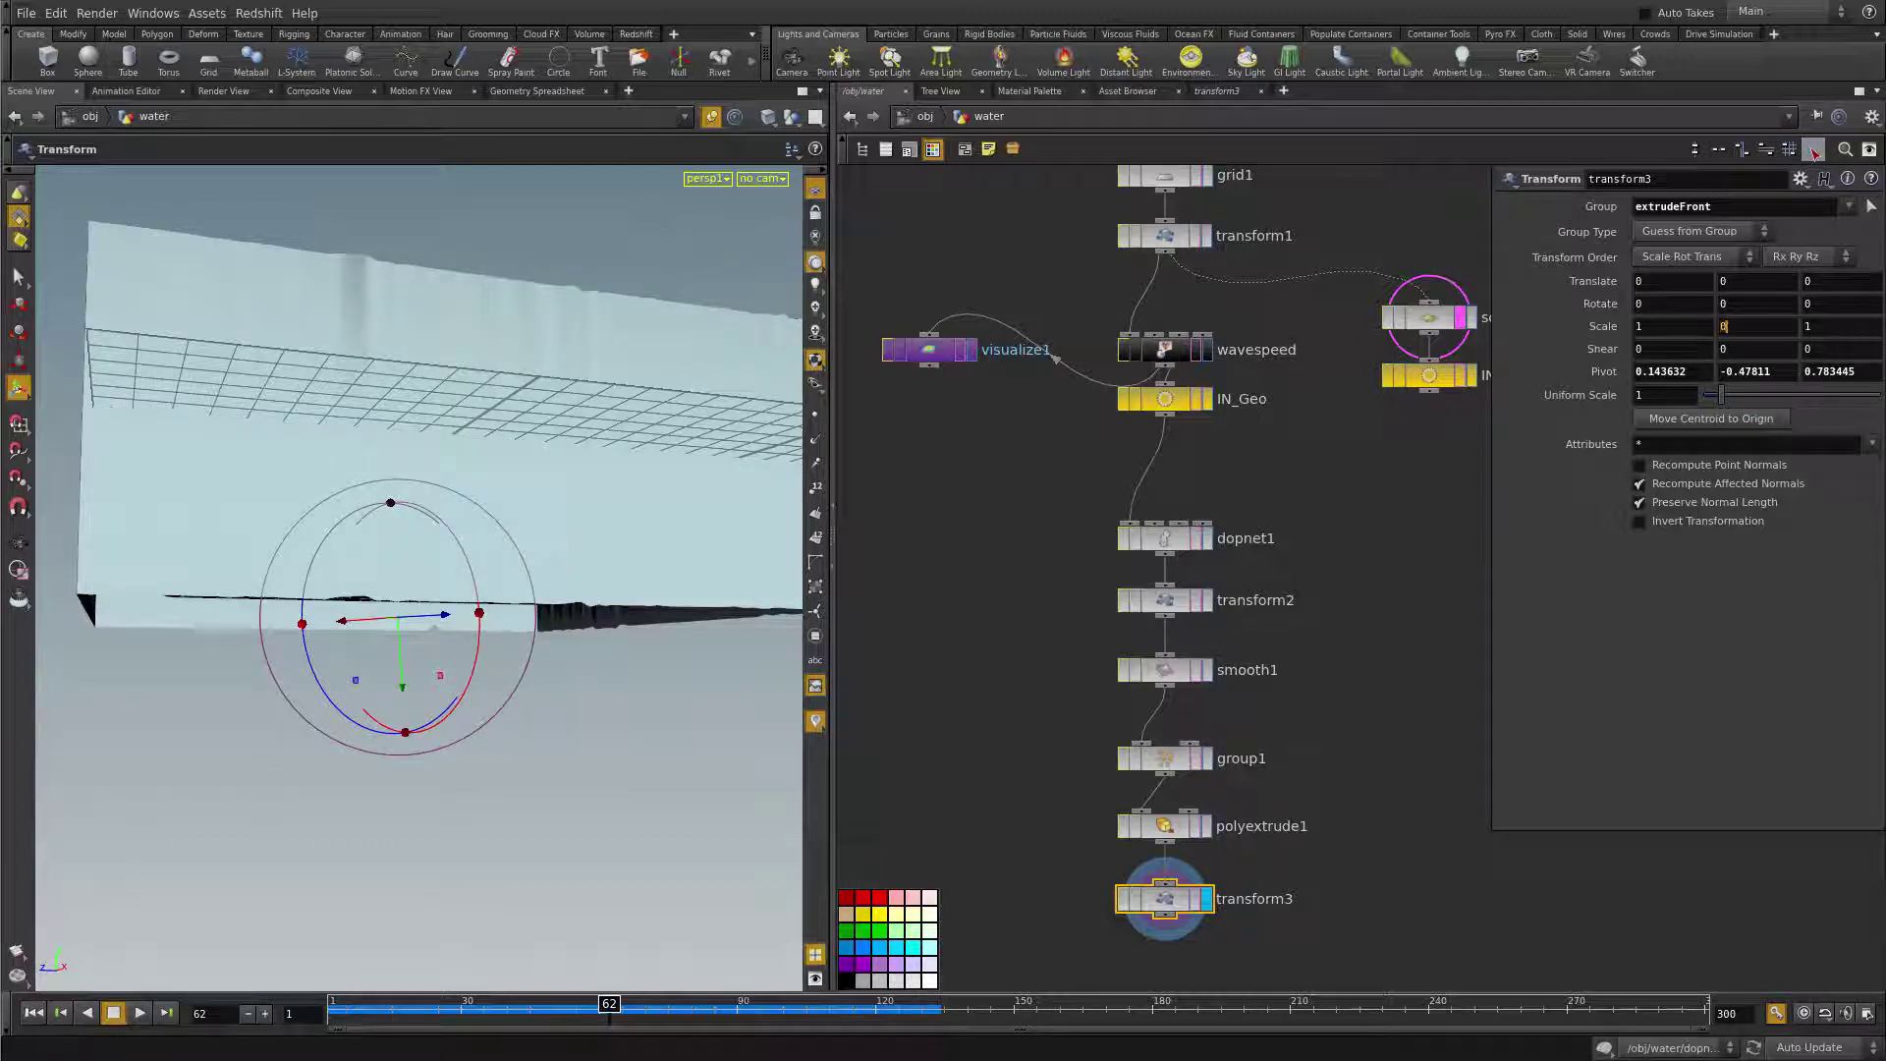
key(Return)
alt+drag(585, 551, 547, 572)
alt+right_drag(548, 572, 476, 592)
alt+drag(476, 593, 236, 593)
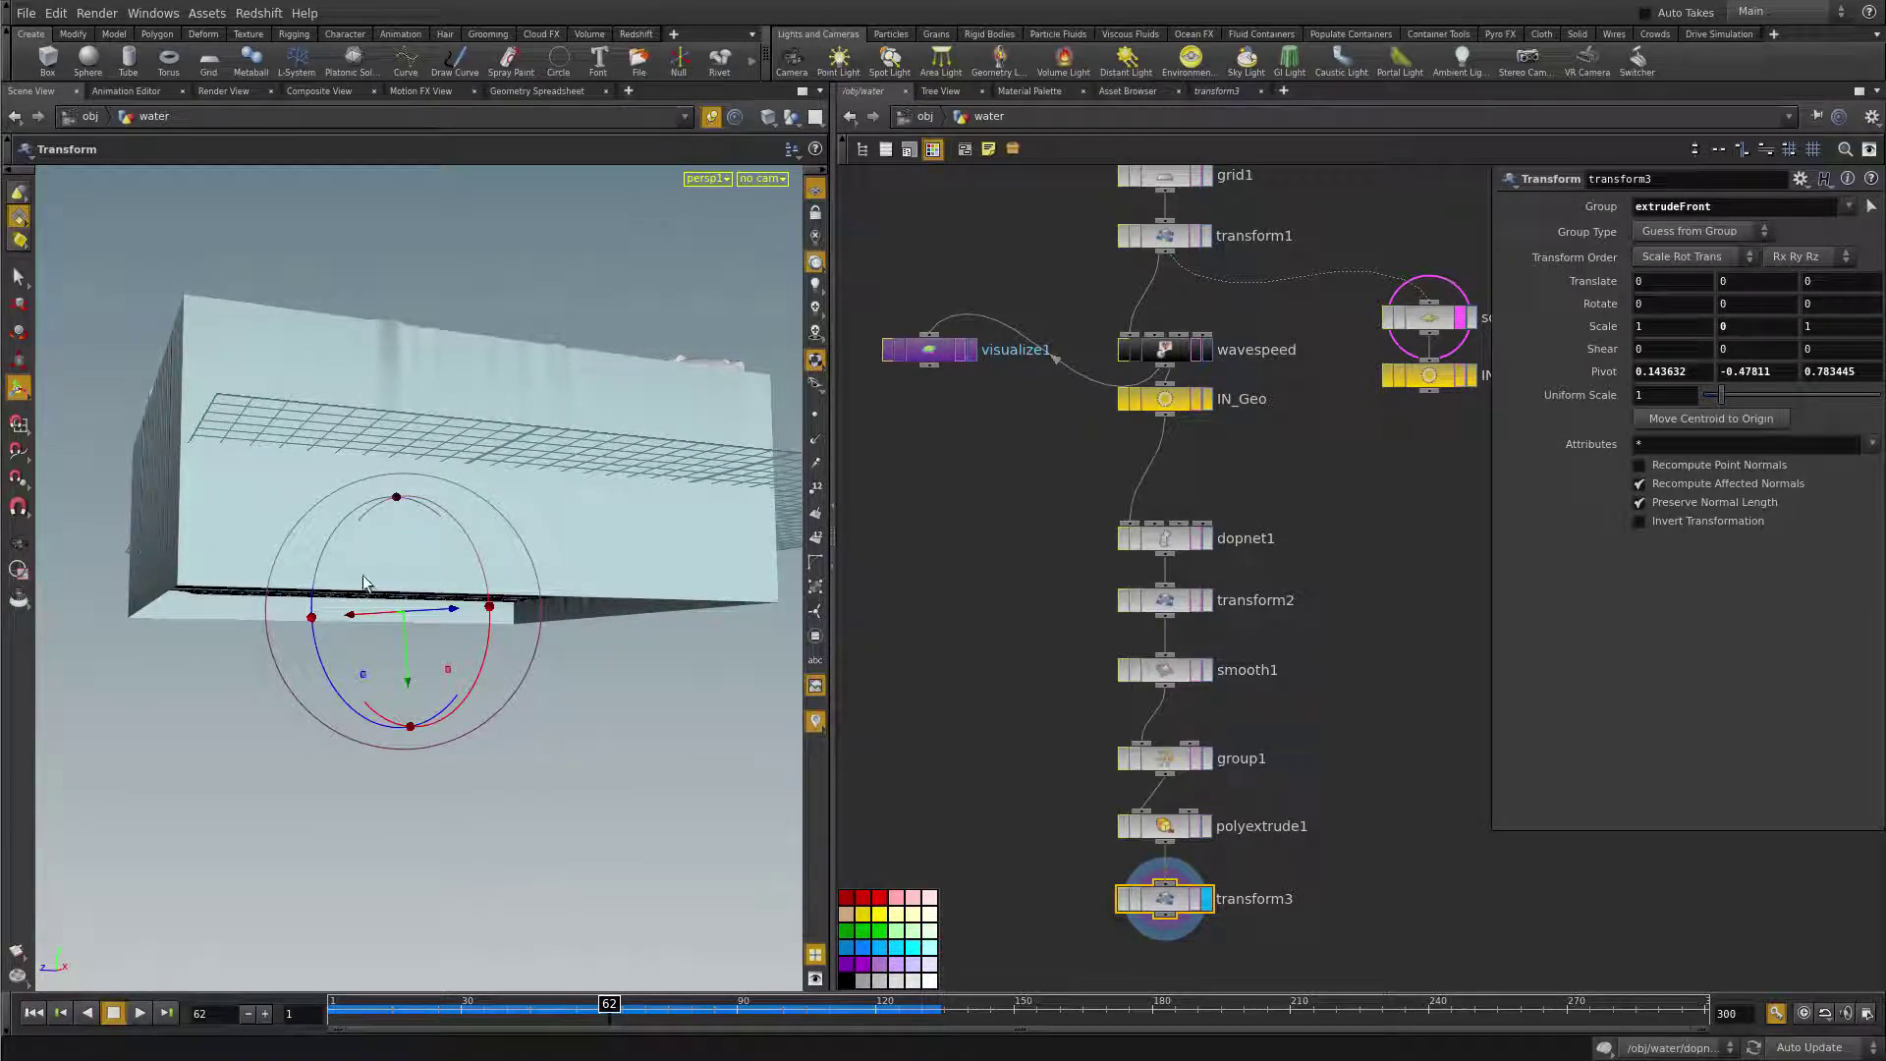
drag(674, 637, 591, 619)
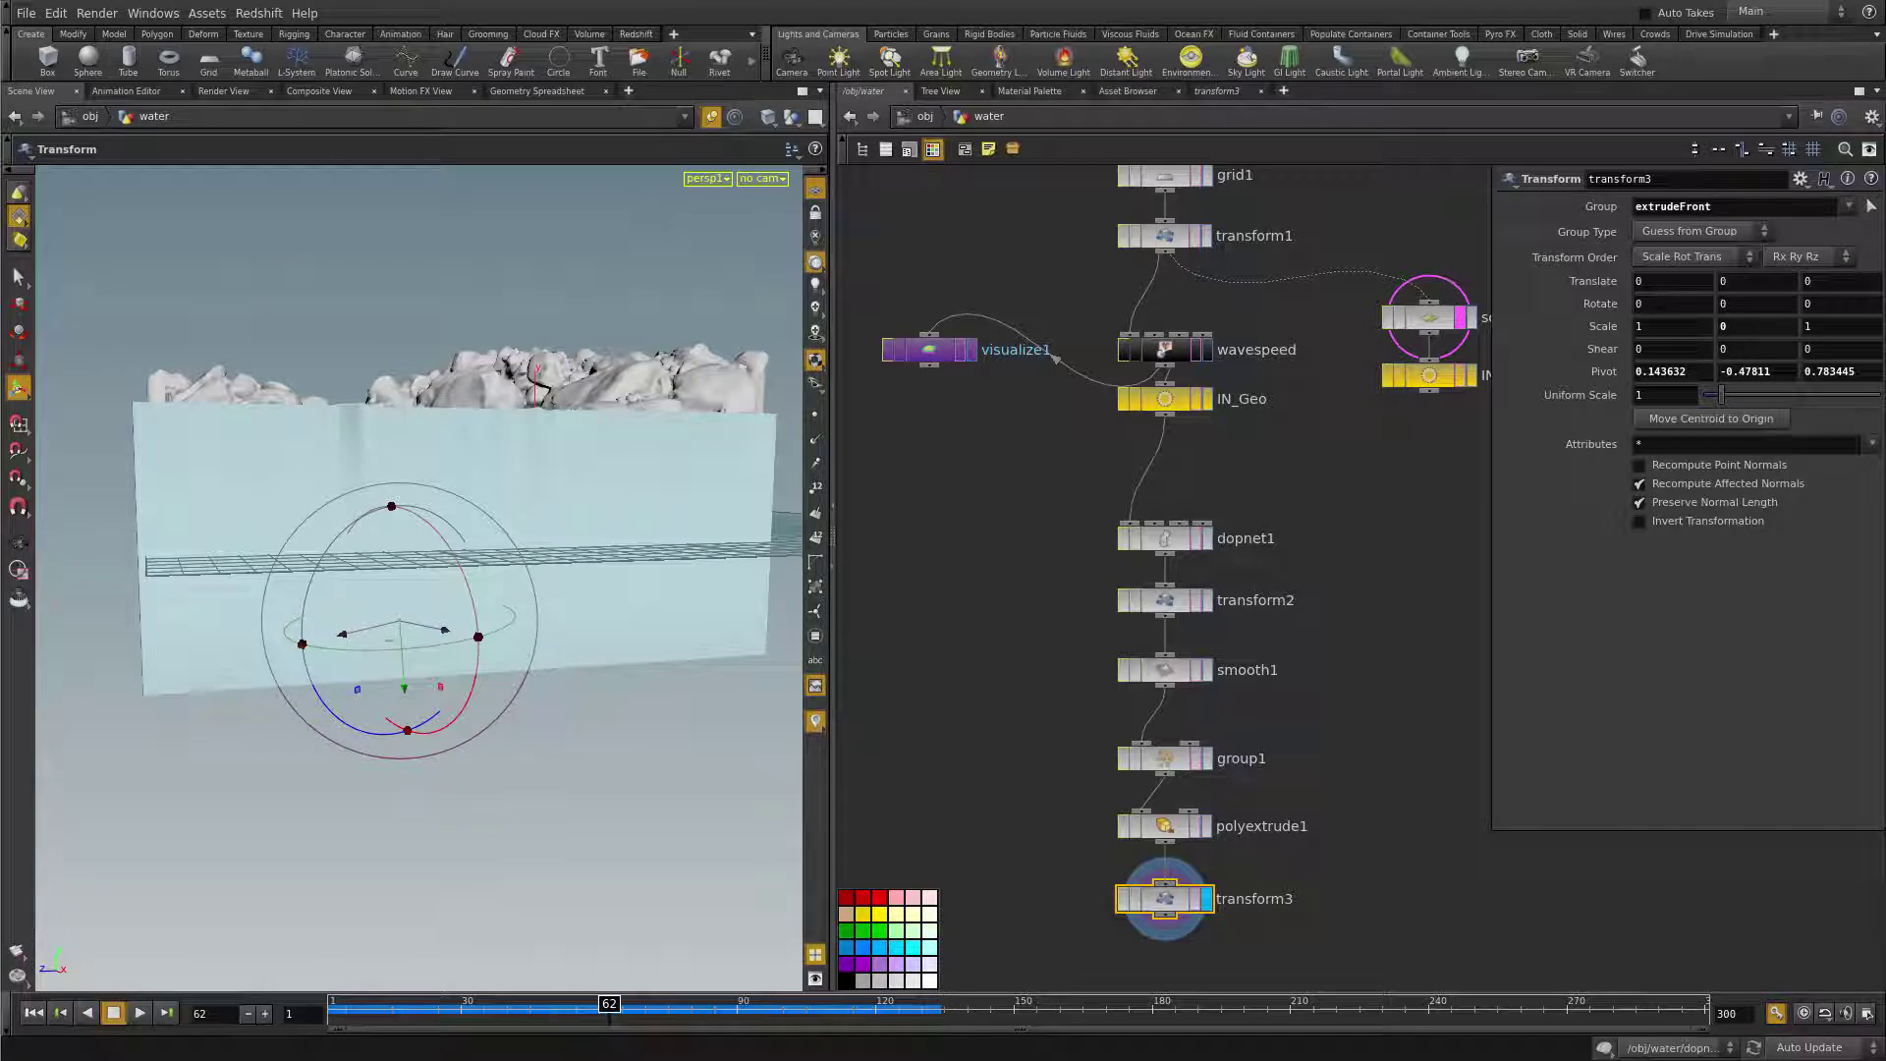
- Add a PolyCap node below transform3, feed it from transform3 and display it
middle_drag(1358, 875, 1355, 646)
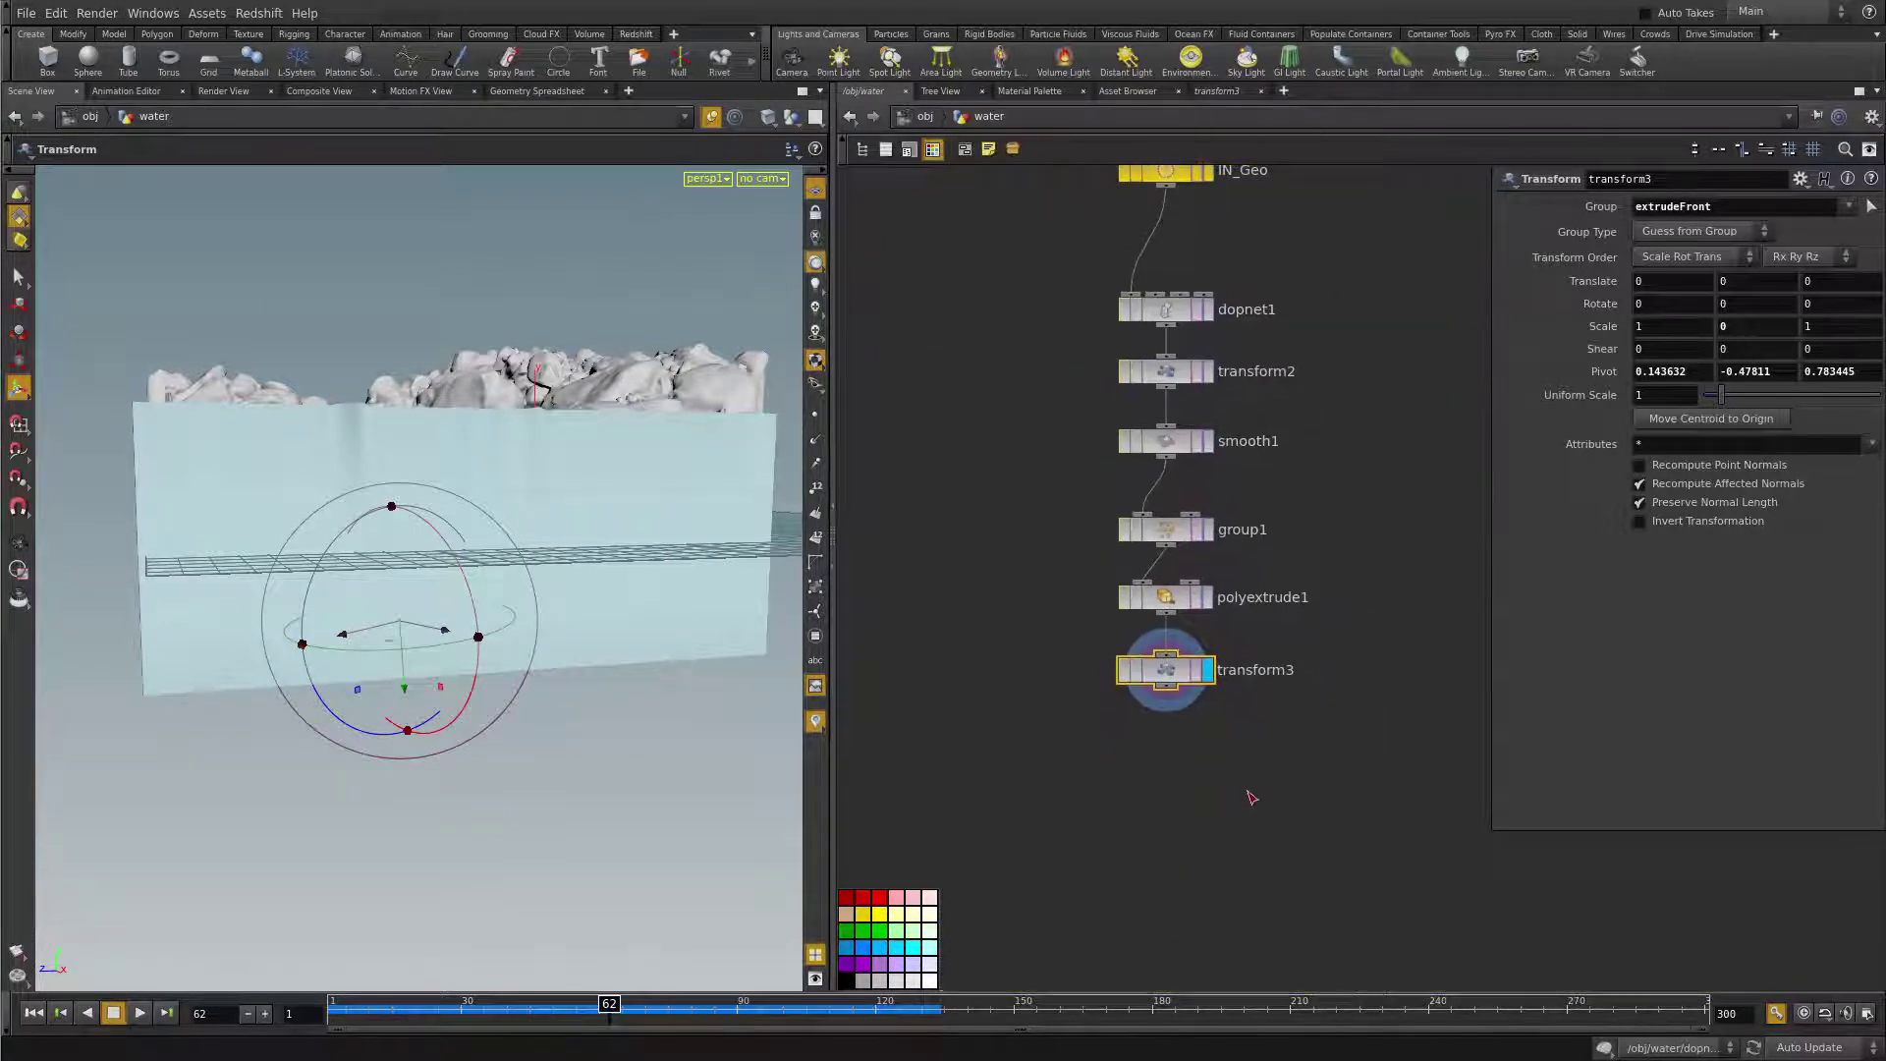
key(Tab)
mouse_move(1217, 816)
text(poly)
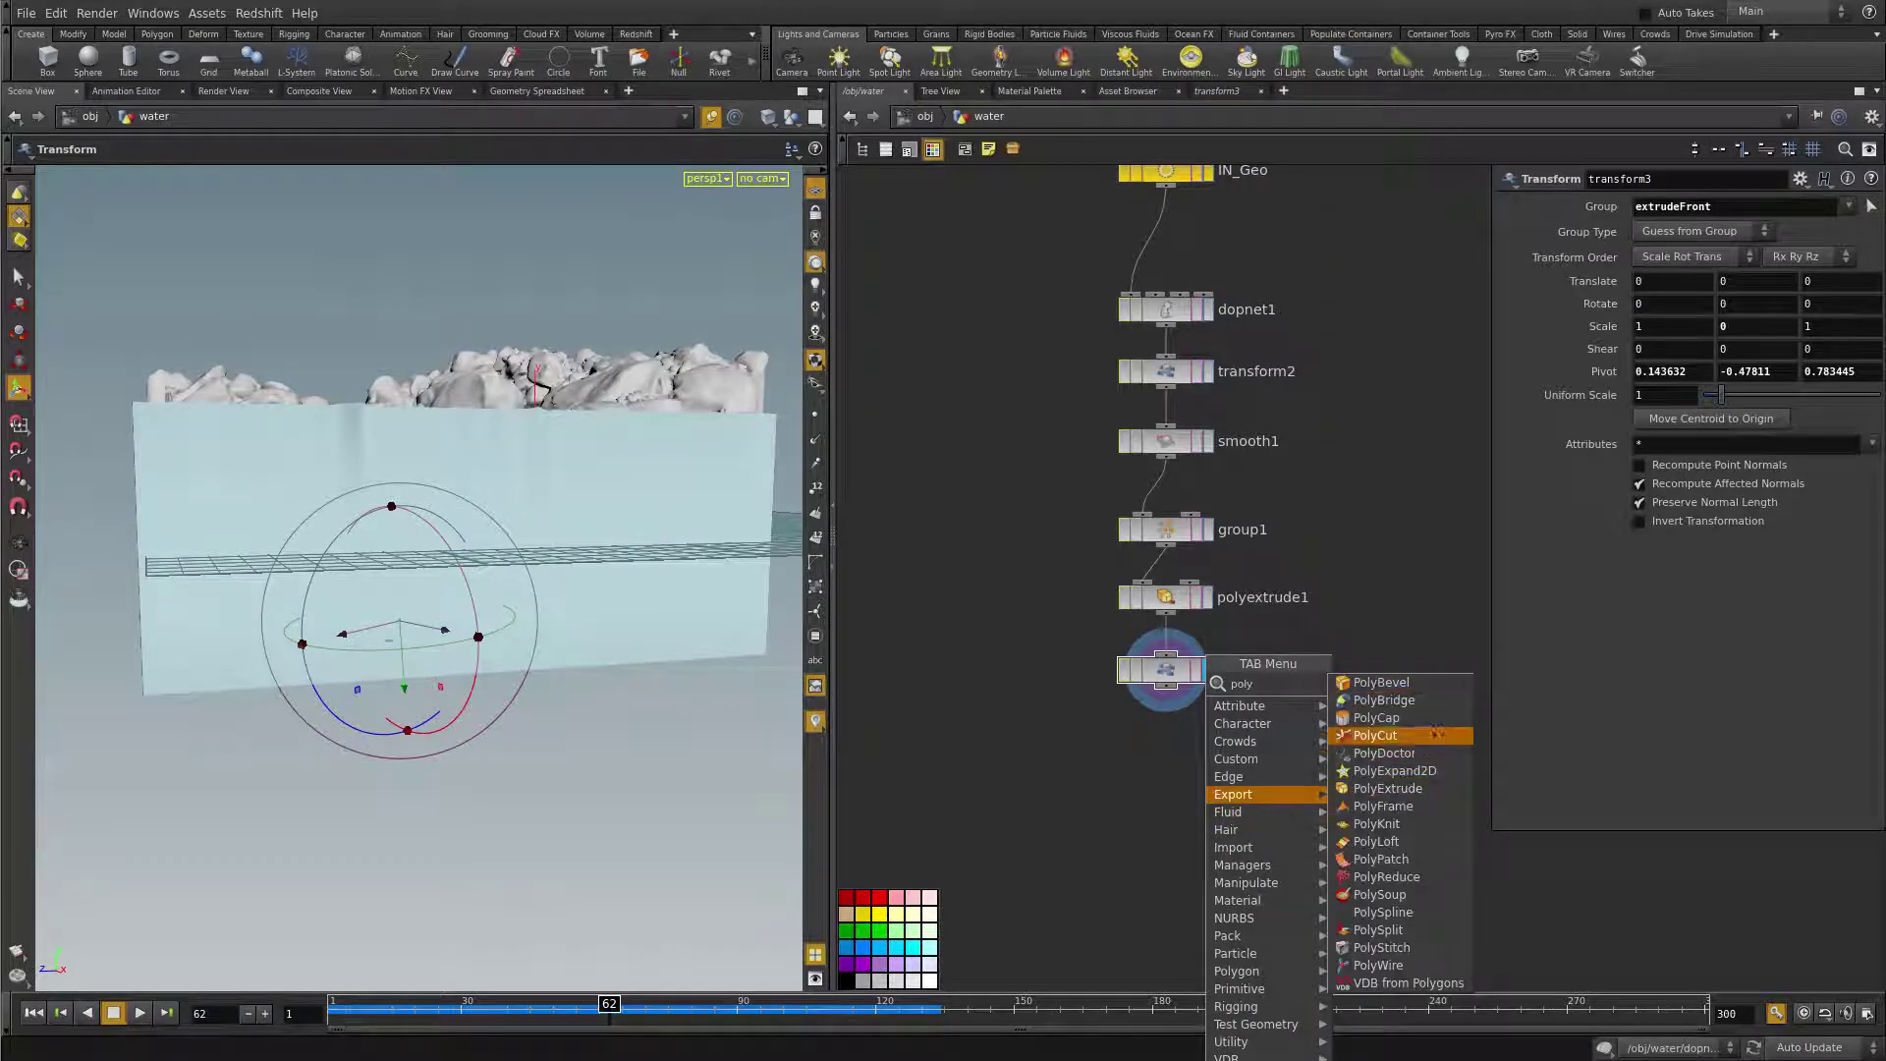
click(1415, 717)
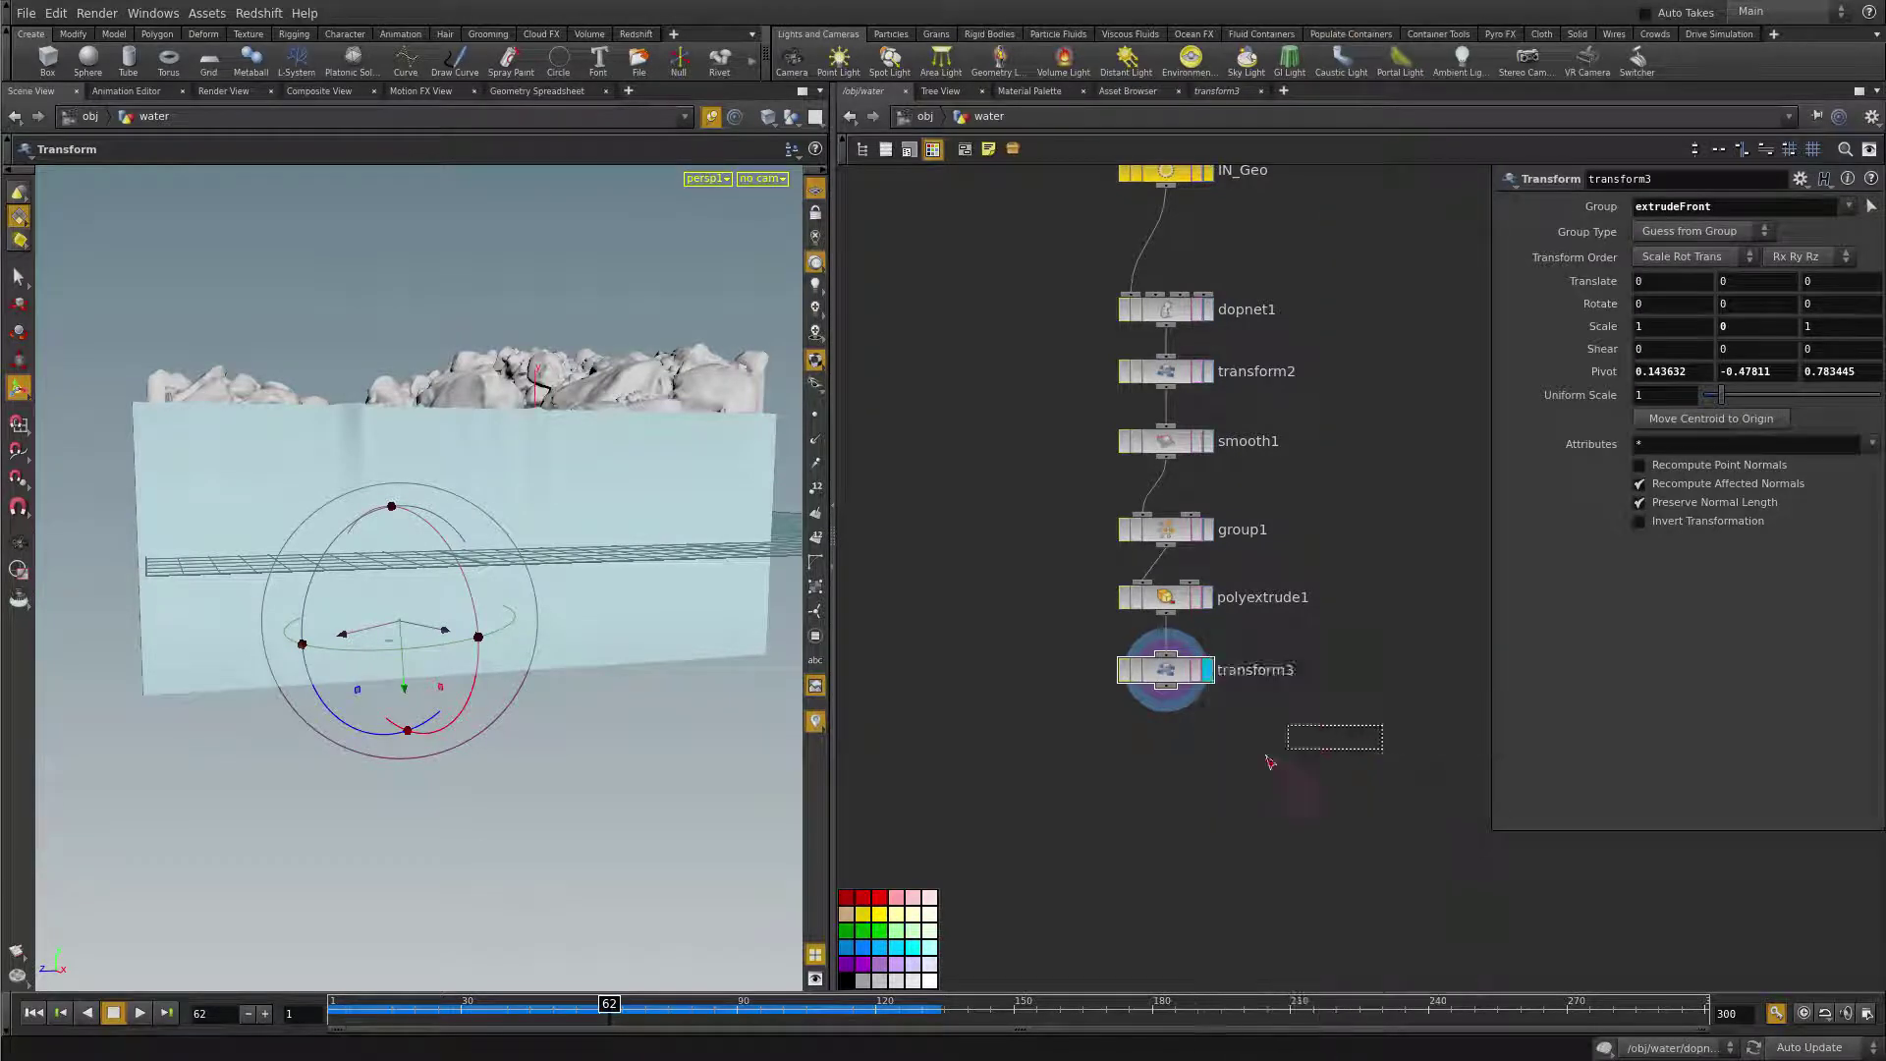
click(1149, 778)
click(1203, 776)
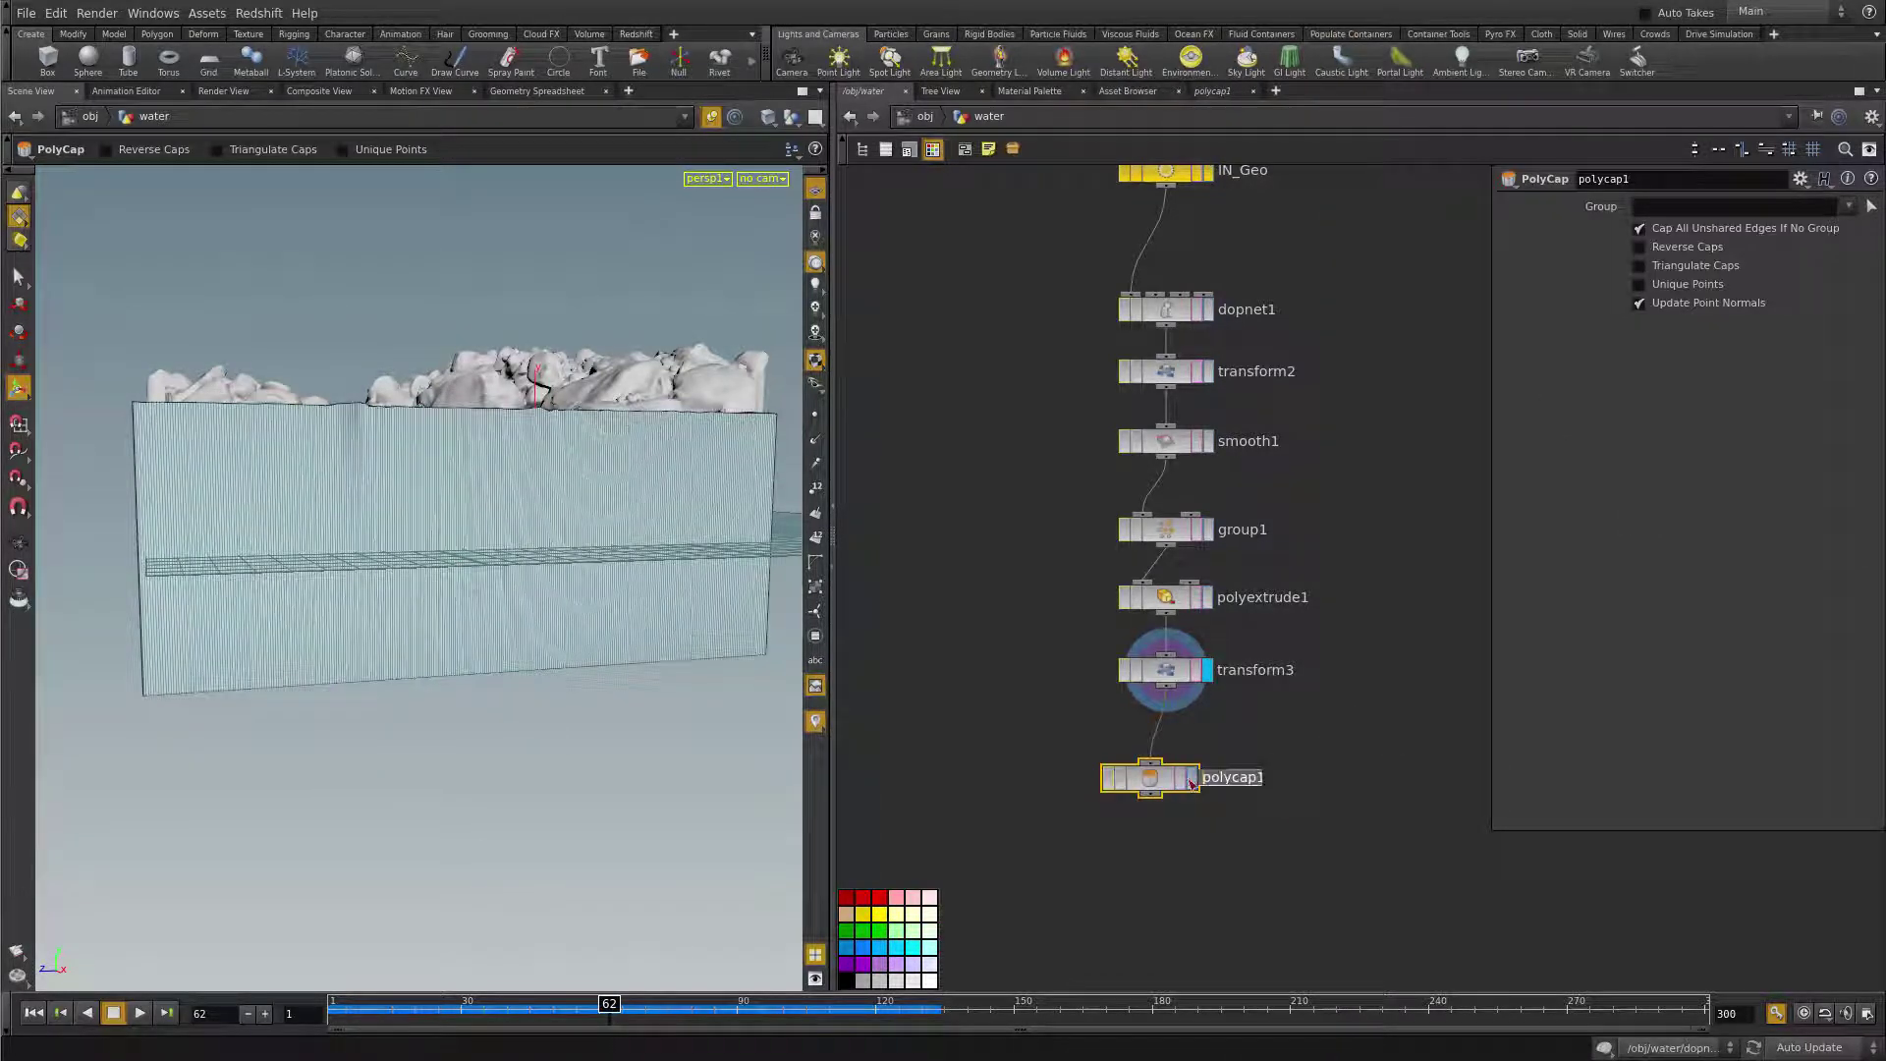
click(1193, 778)
drag(1138, 785, 1150, 740)
- Inspect the capped water block from above and at frame 75
drag(468, 623, 496, 595)
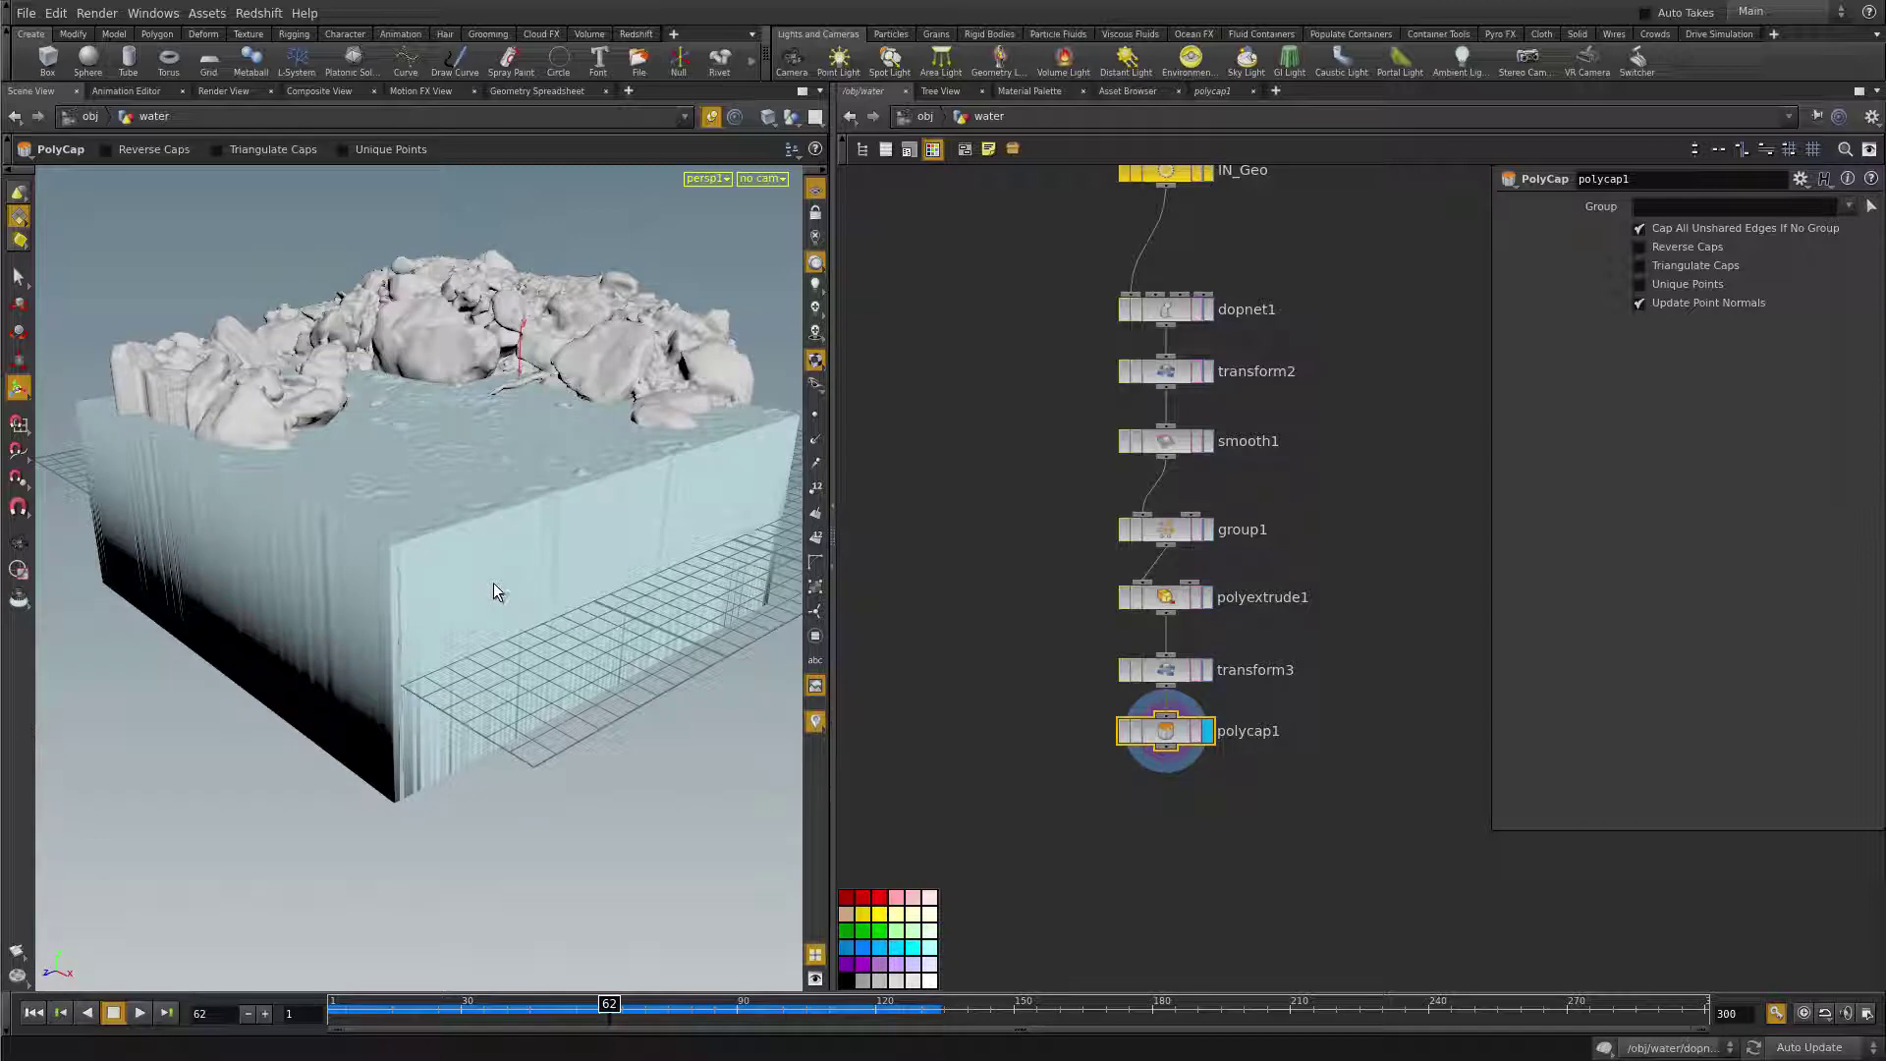
mouse_move(492, 581)
mouse_down()
mouse_move(499, 599)
mouse_move(438, 663)
mouse_move(505, 859)
mouse_up()
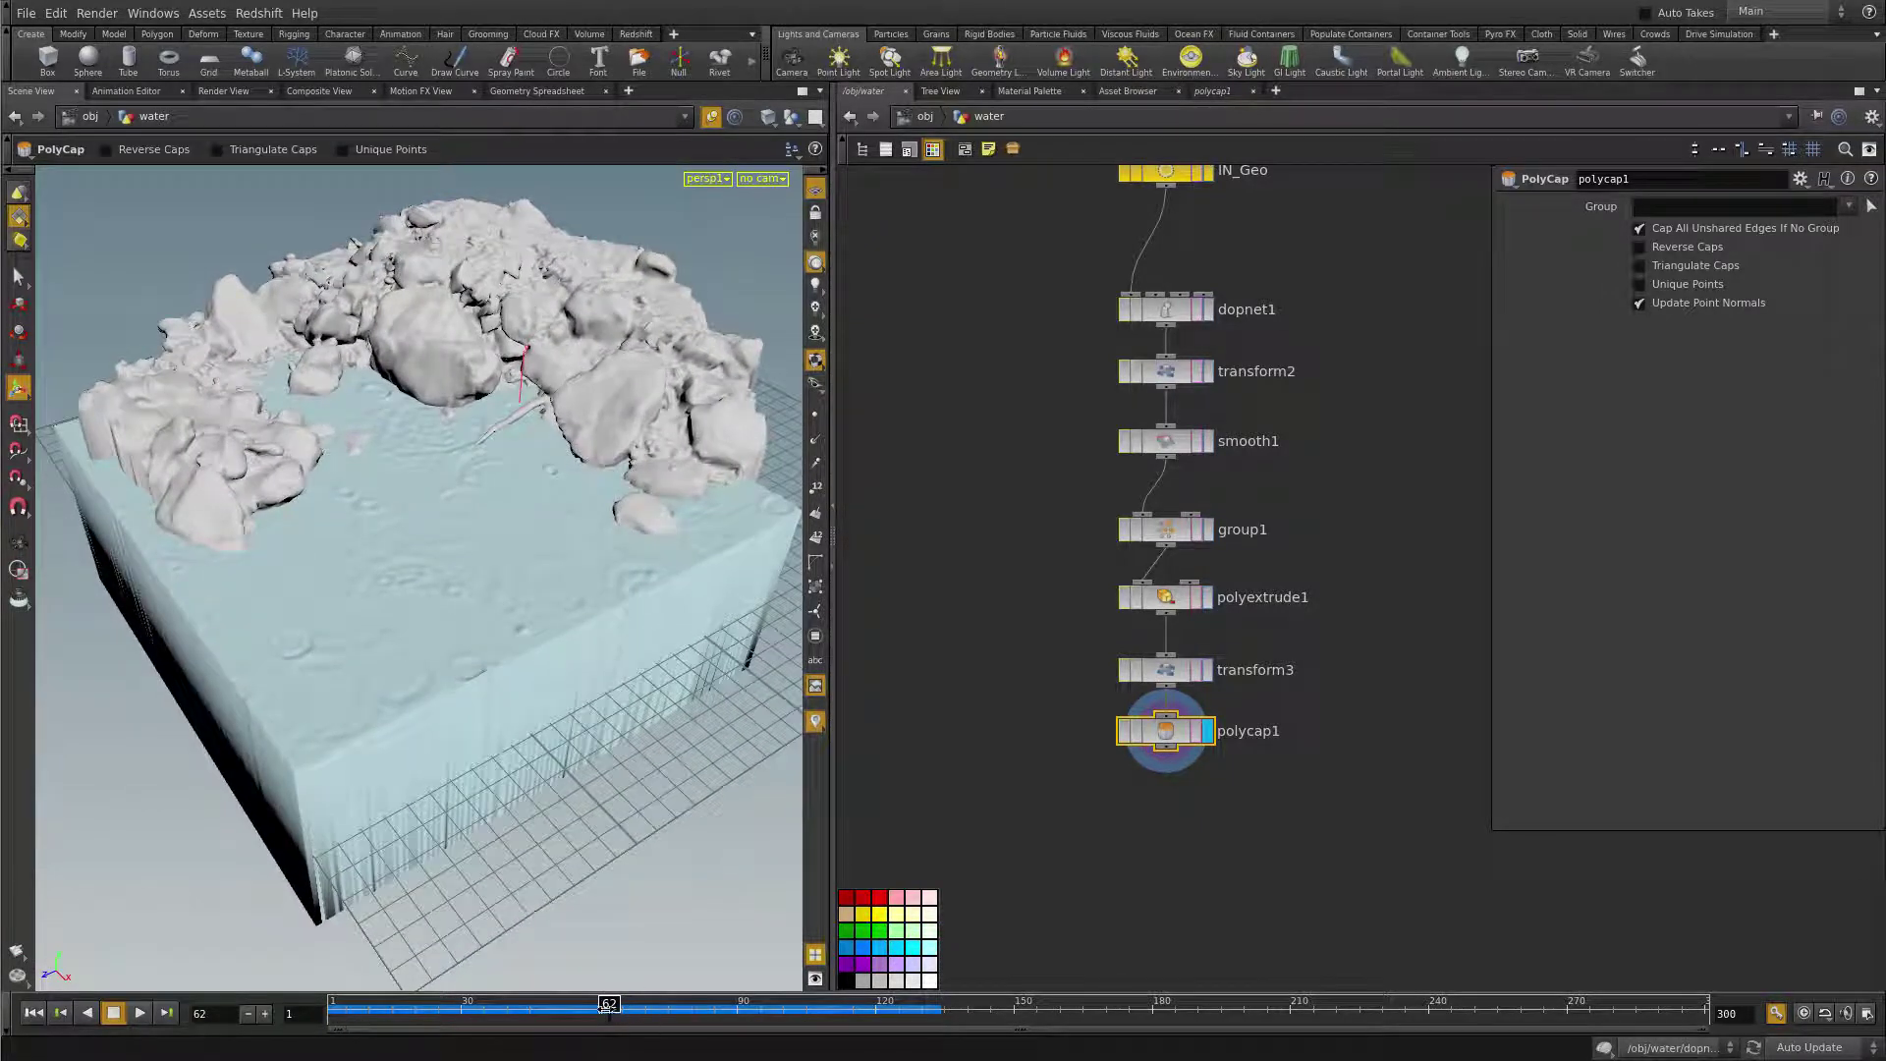
drag(608, 1003, 669, 1003)
key(Escape)
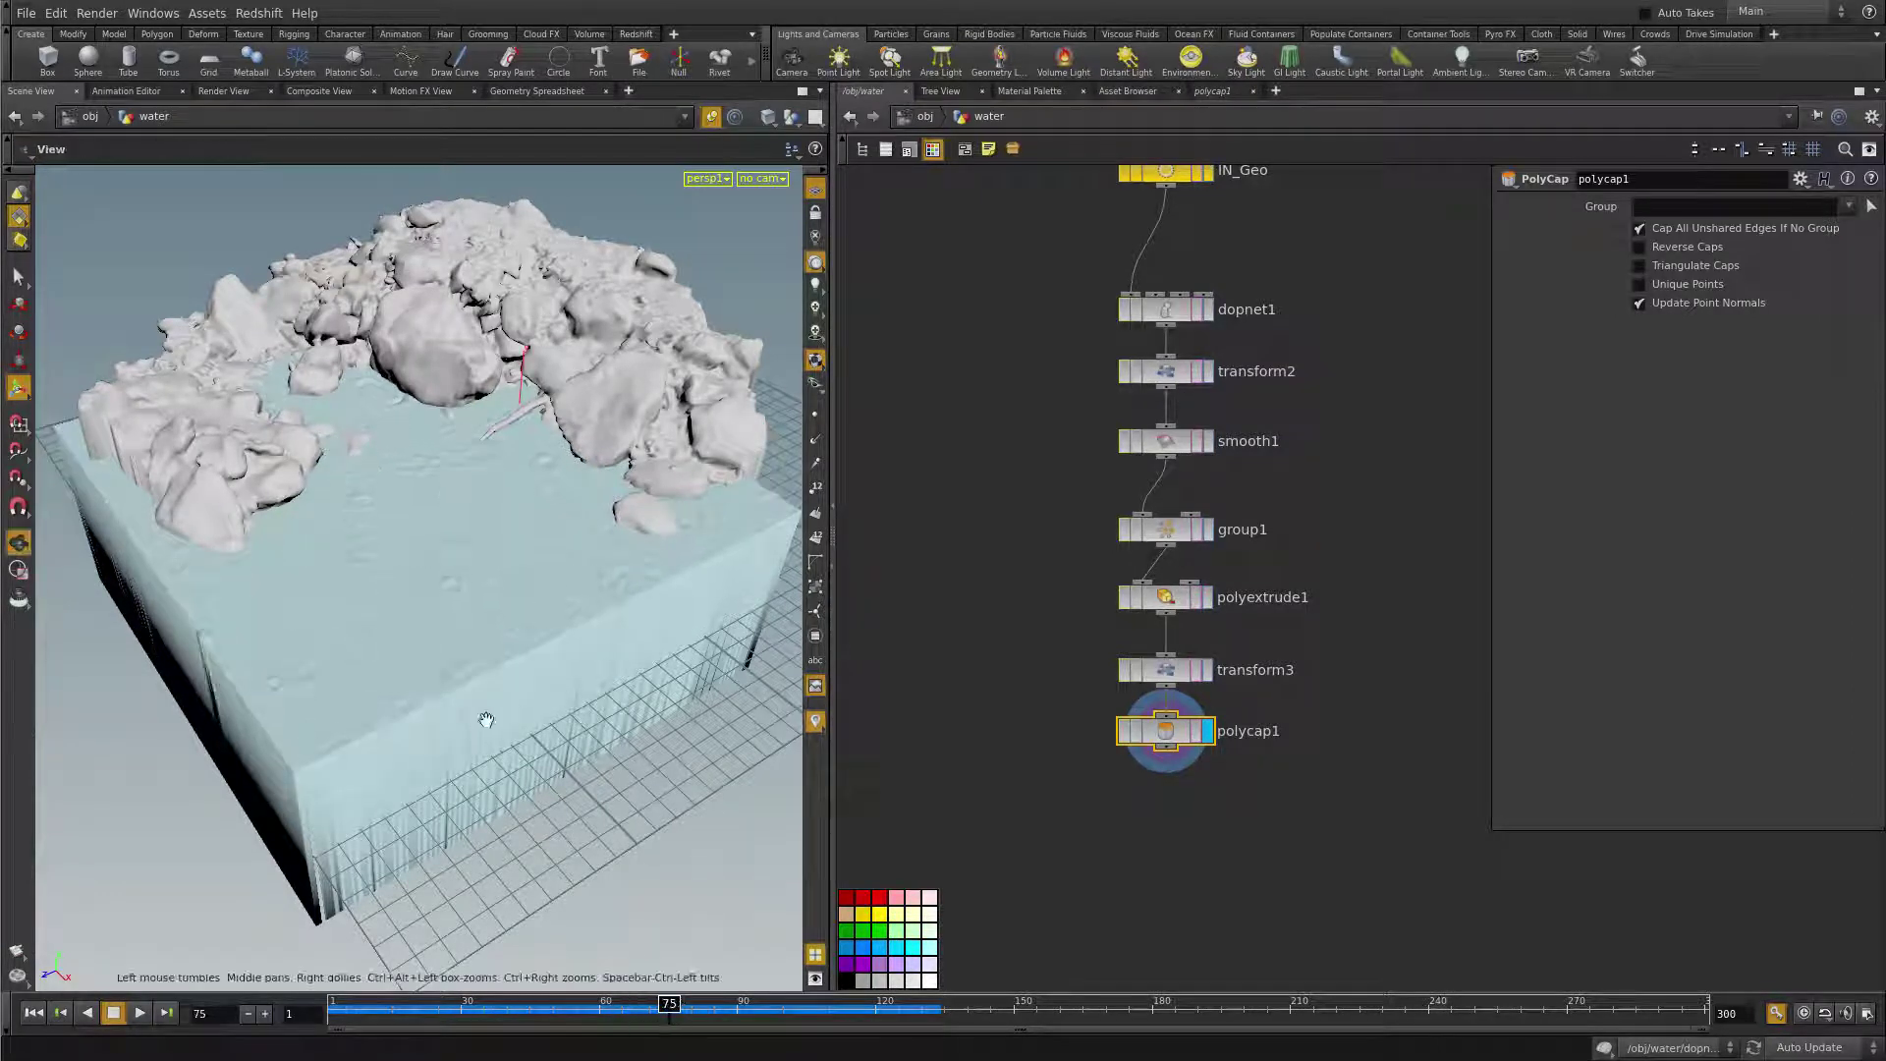
mouse_move(485, 724)
mouse_down()
mouse_move(508, 615)
mouse_move(480, 733)
mouse_up()
key(Return)
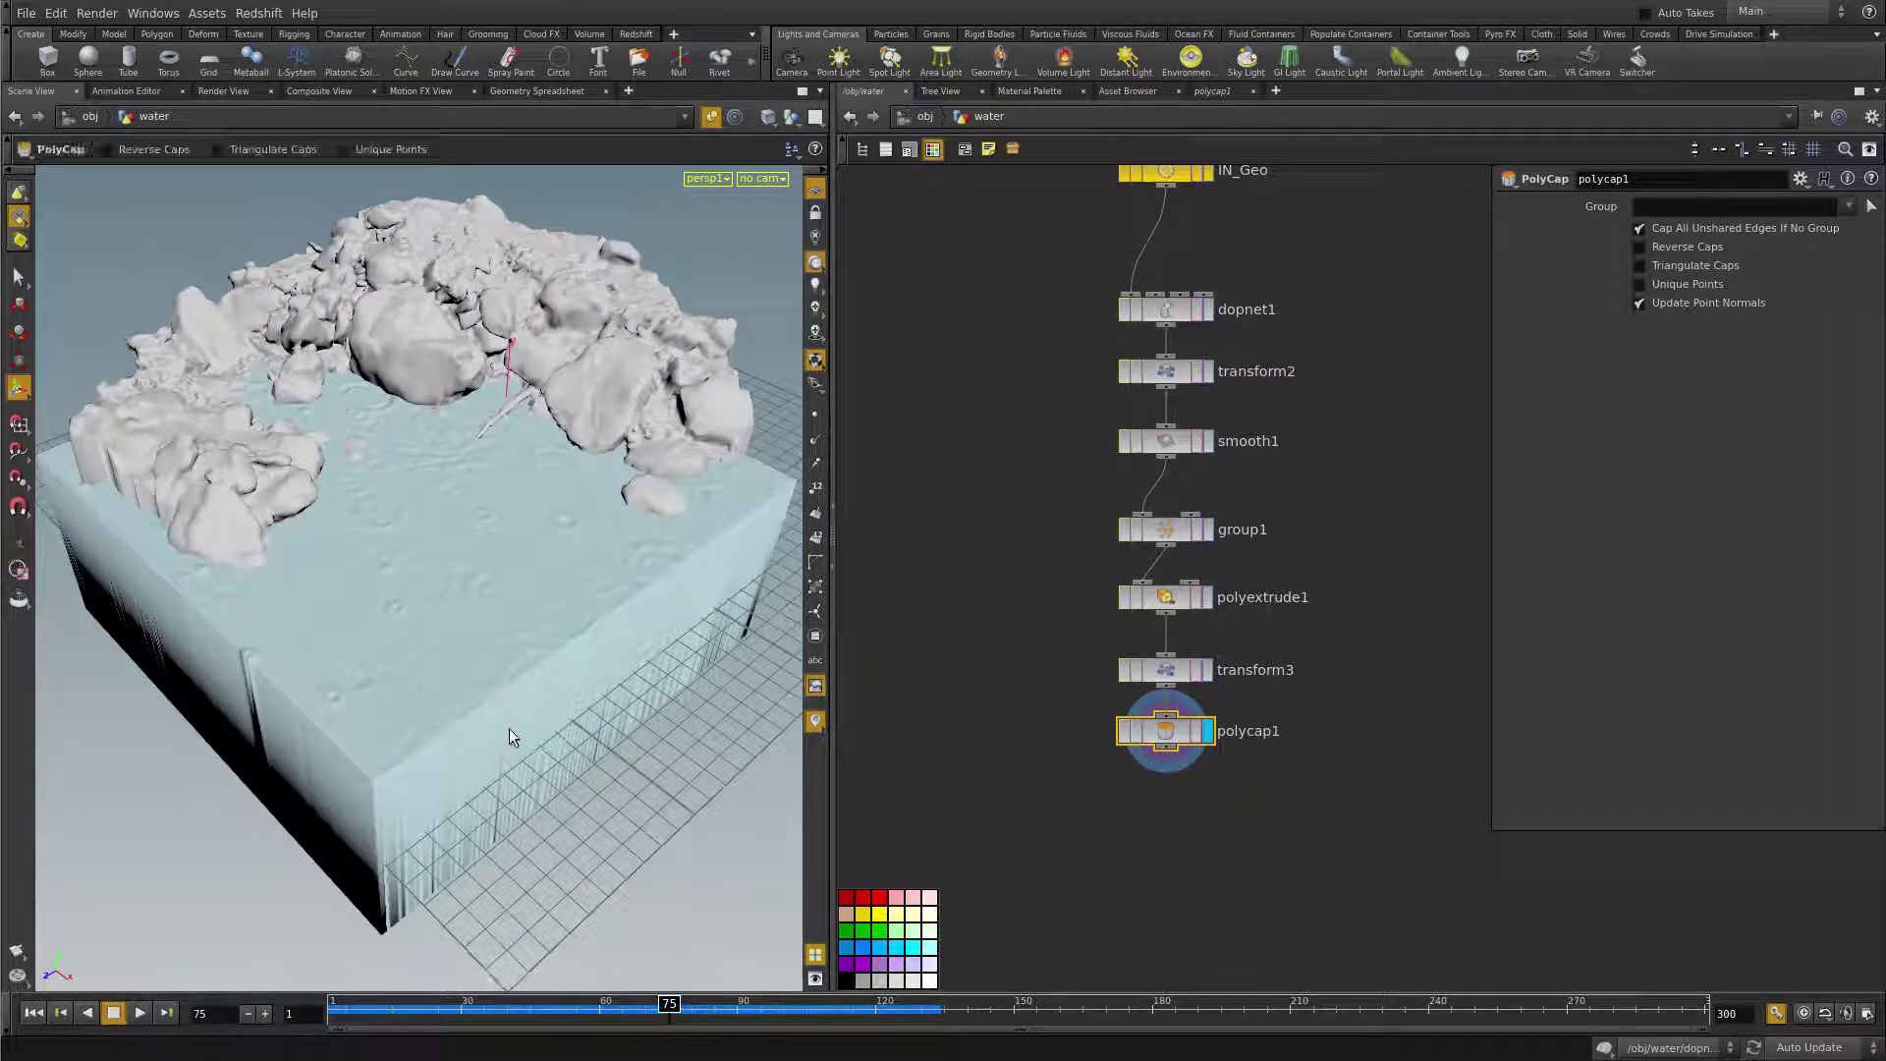